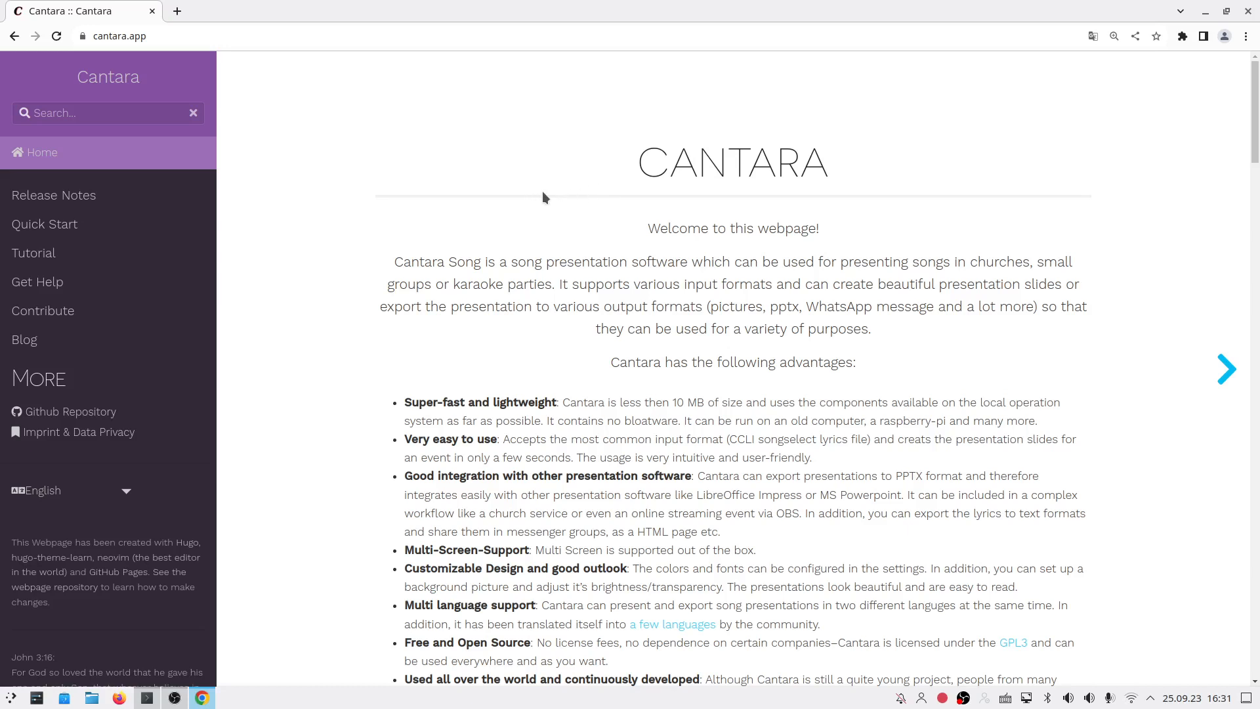
Step: Open the Quick Start page from the Cantara homepage sidebar
{"action": "scroll", "coordinate": [664, 207], "scroll_direction": "down", "scroll_amount": 7}
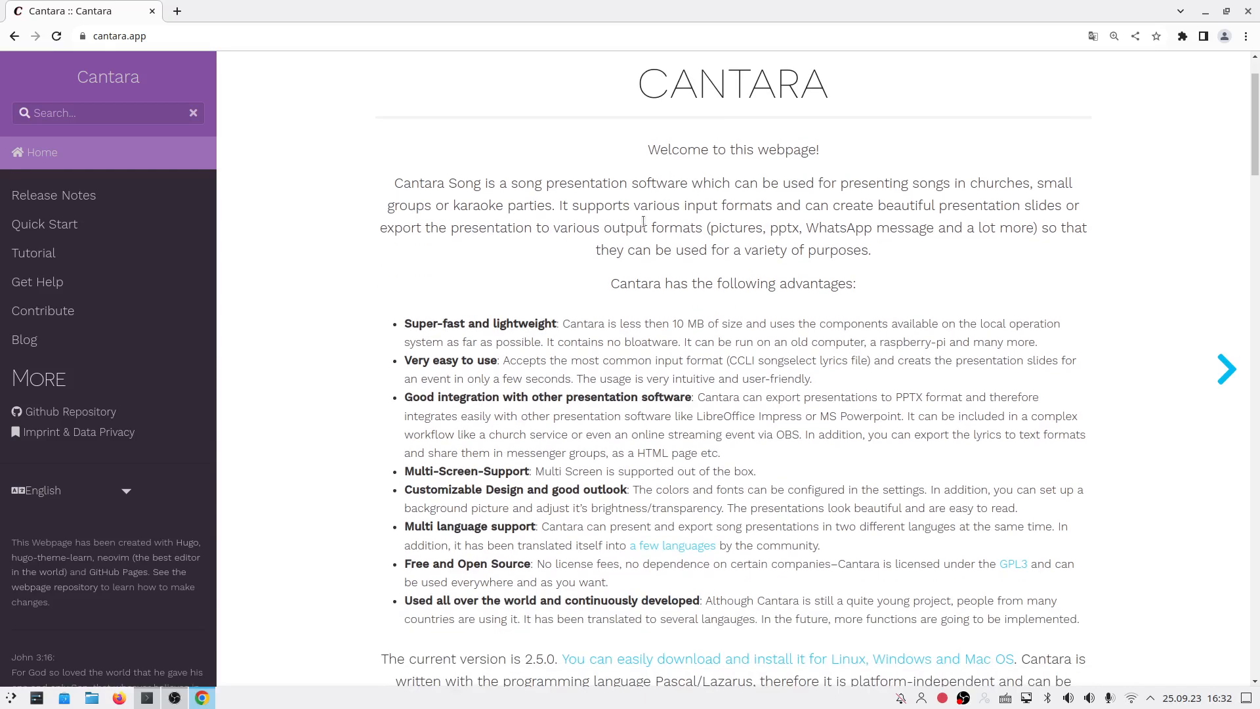
{"action": "scroll", "coordinate": [643, 221], "scroll_direction": "up", "scroll_amount": 6}
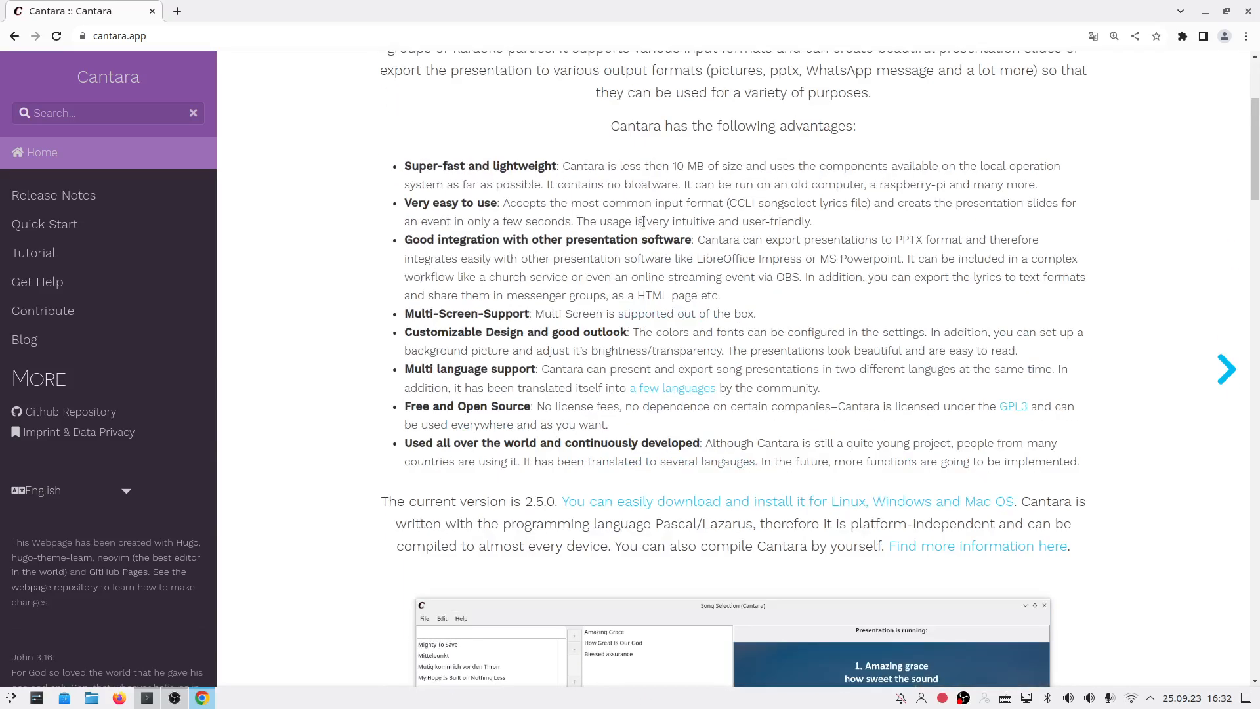
{"action": "scroll", "coordinate": [643, 221], "scroll_direction": "up", "scroll_amount": 1}
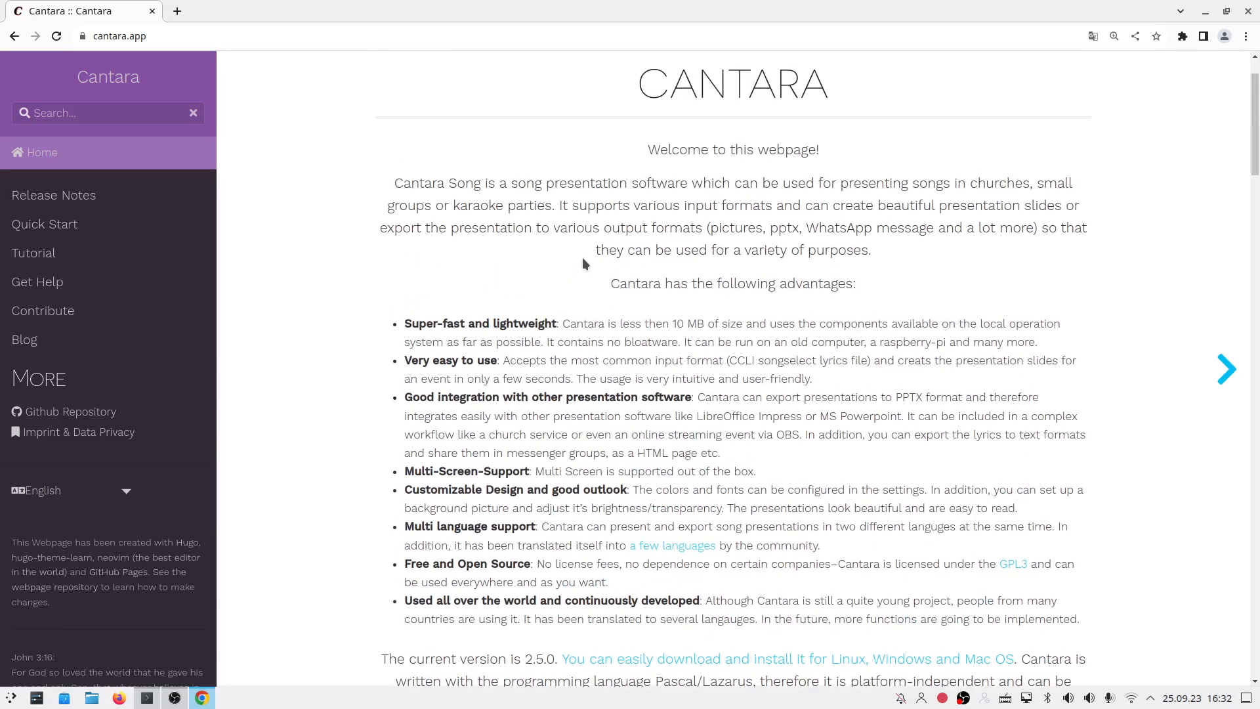
{"action": "left_click", "coordinate": [70, 228]}
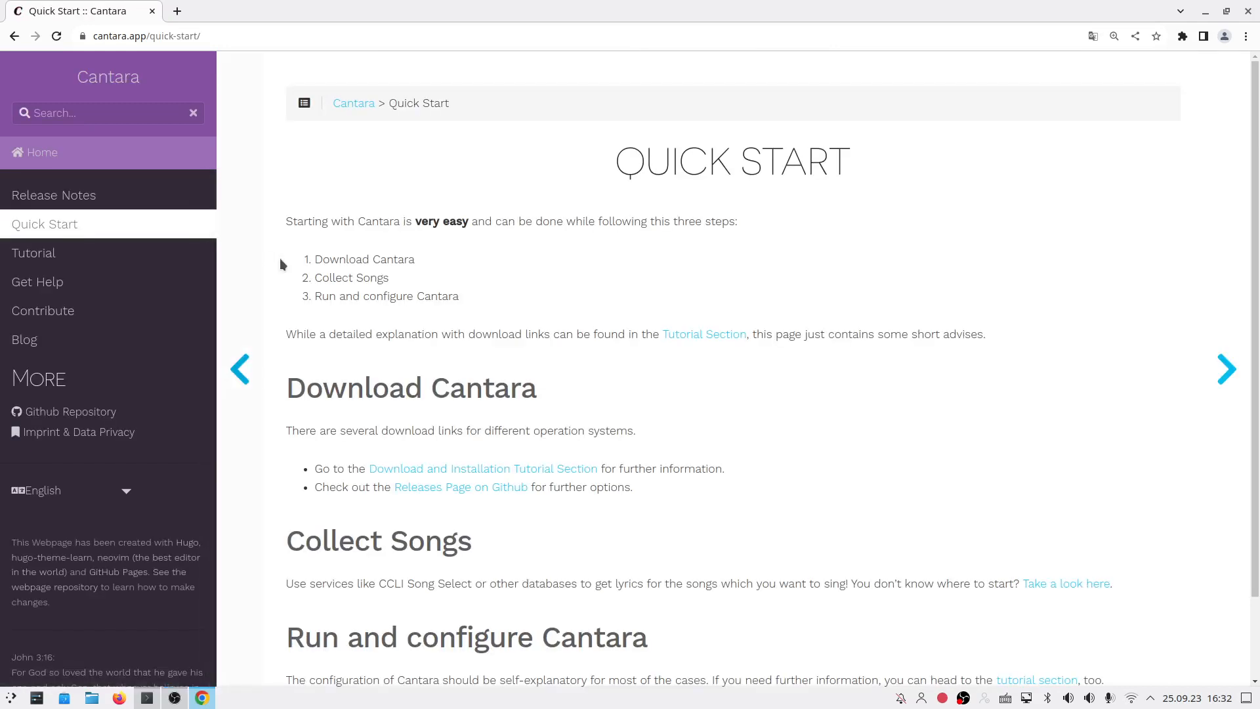
Step: Follow the Download and Installation Tutorial Section link to the Install Cantara page
{"action": "scroll", "coordinate": [322, 285], "scroll_direction": "down", "scroll_amount": 1}
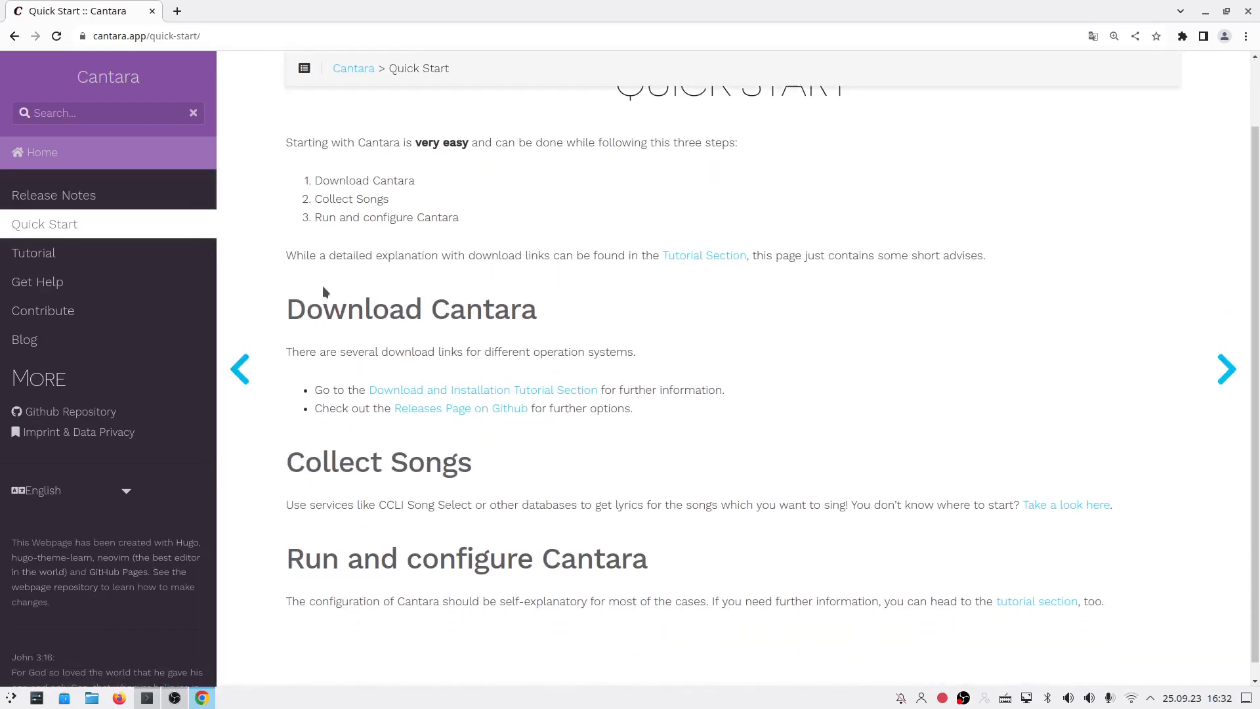
{"action": "left_click", "coordinate": [478, 391]}
{"action": "scroll", "coordinate": [542, 342], "scroll_direction": "down", "scroll_amount": 3}
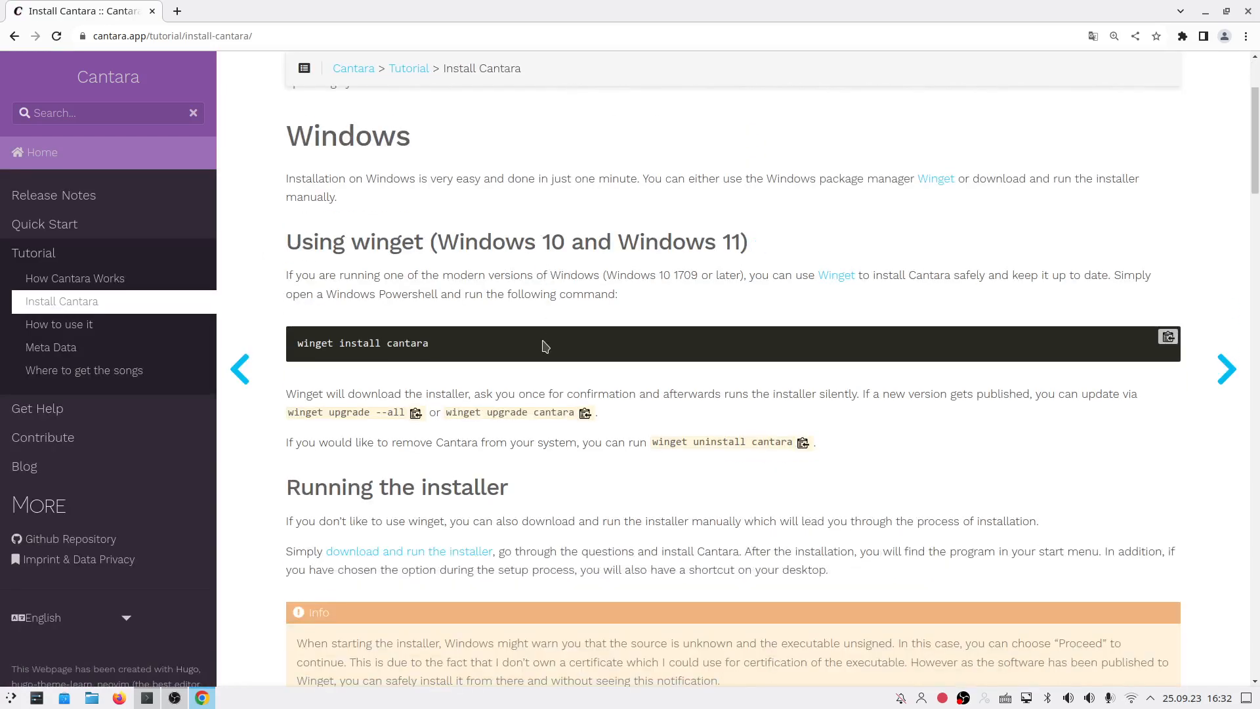
{"action": "scroll", "coordinate": [544, 344], "scroll_direction": "down", "scroll_amount": 3}
{"action": "scroll", "coordinate": [545, 346], "scroll_direction": "up", "scroll_amount": 3}
{"action": "scroll", "coordinate": [516, 308], "scroll_direction": "down", "scroll_amount": 8}
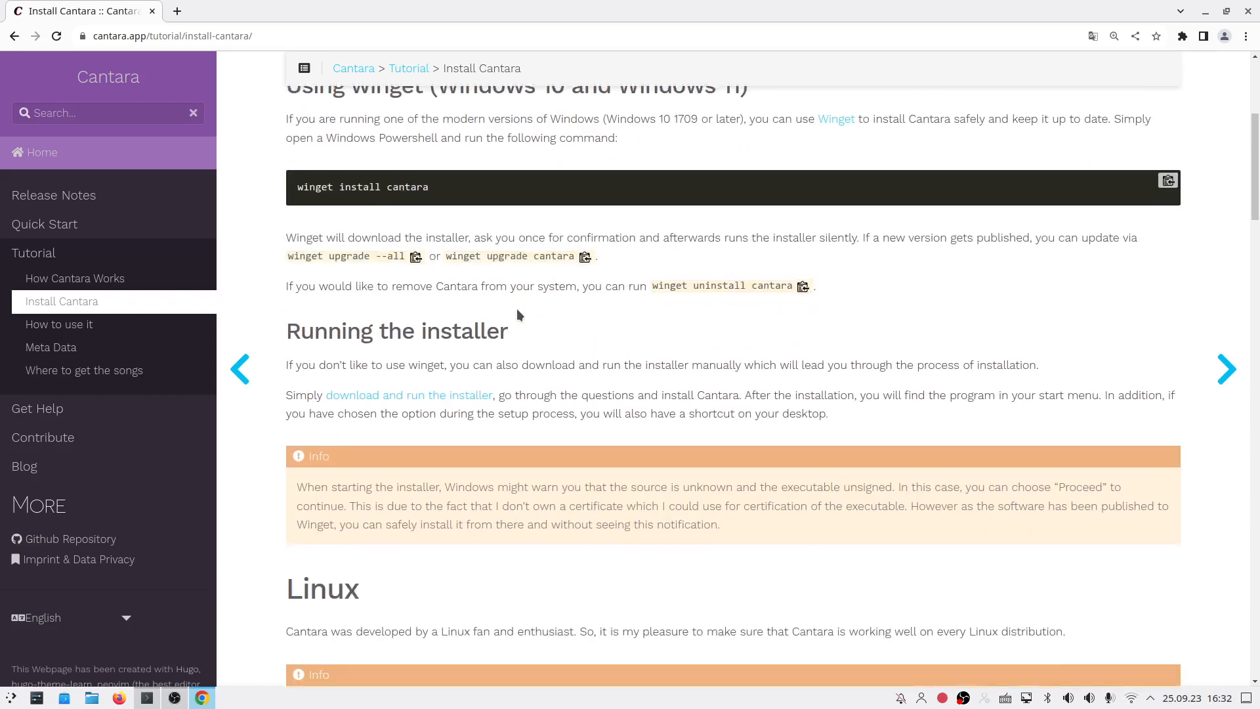
{"action": "scroll", "coordinate": [340, 435], "scroll_direction": "down", "scroll_amount": 1}
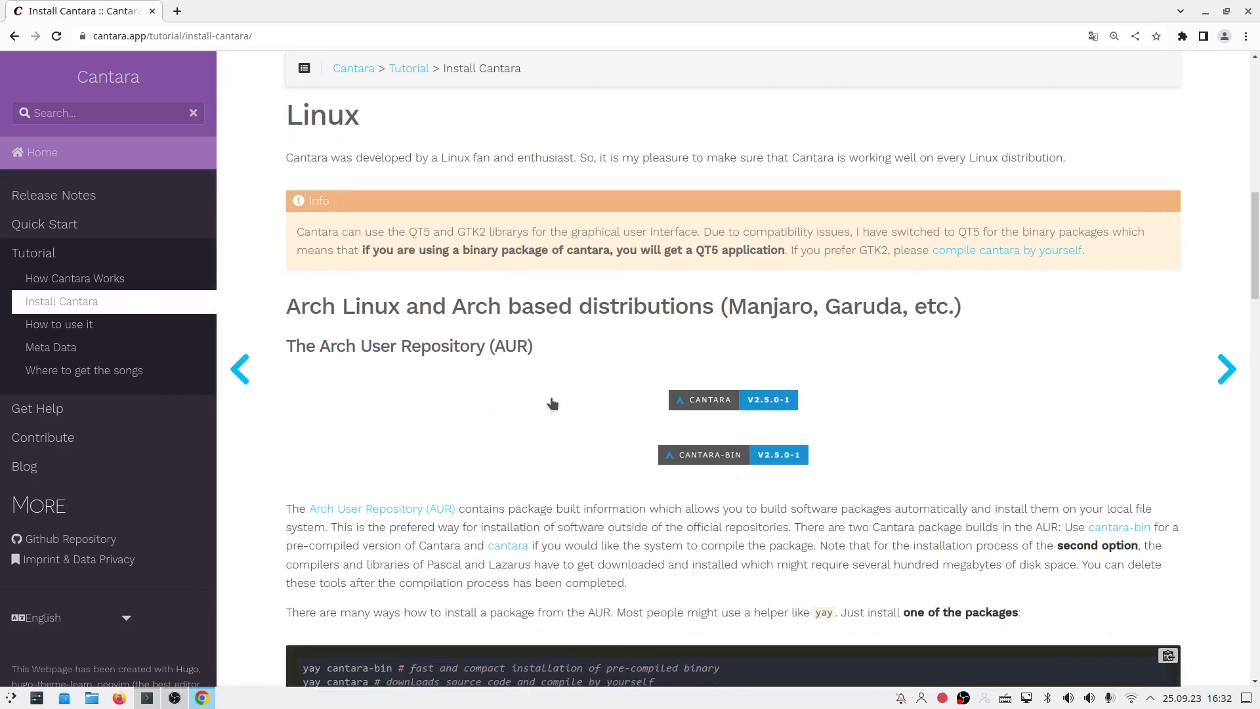
{"action": "scroll", "coordinate": [454, 419], "scroll_direction": "down", "scroll_amount": 1}
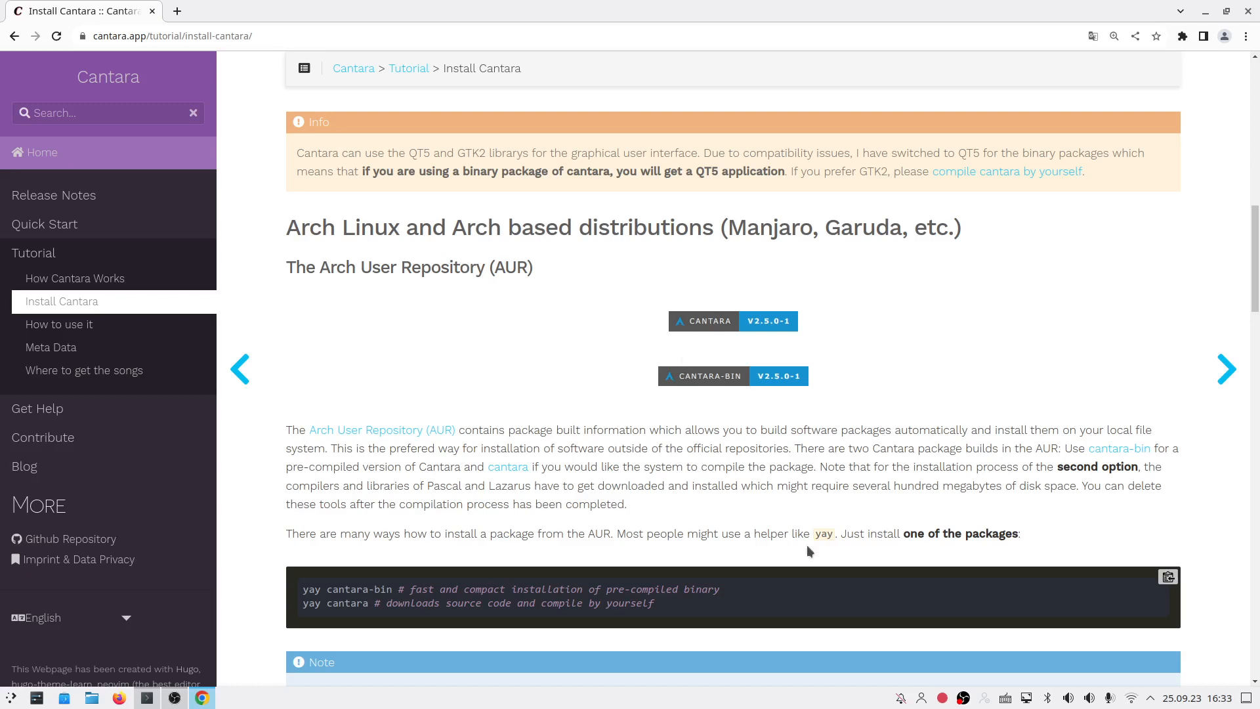
{"action": "scroll", "coordinate": [601, 285], "scroll_direction": "down", "scroll_amount": 1}
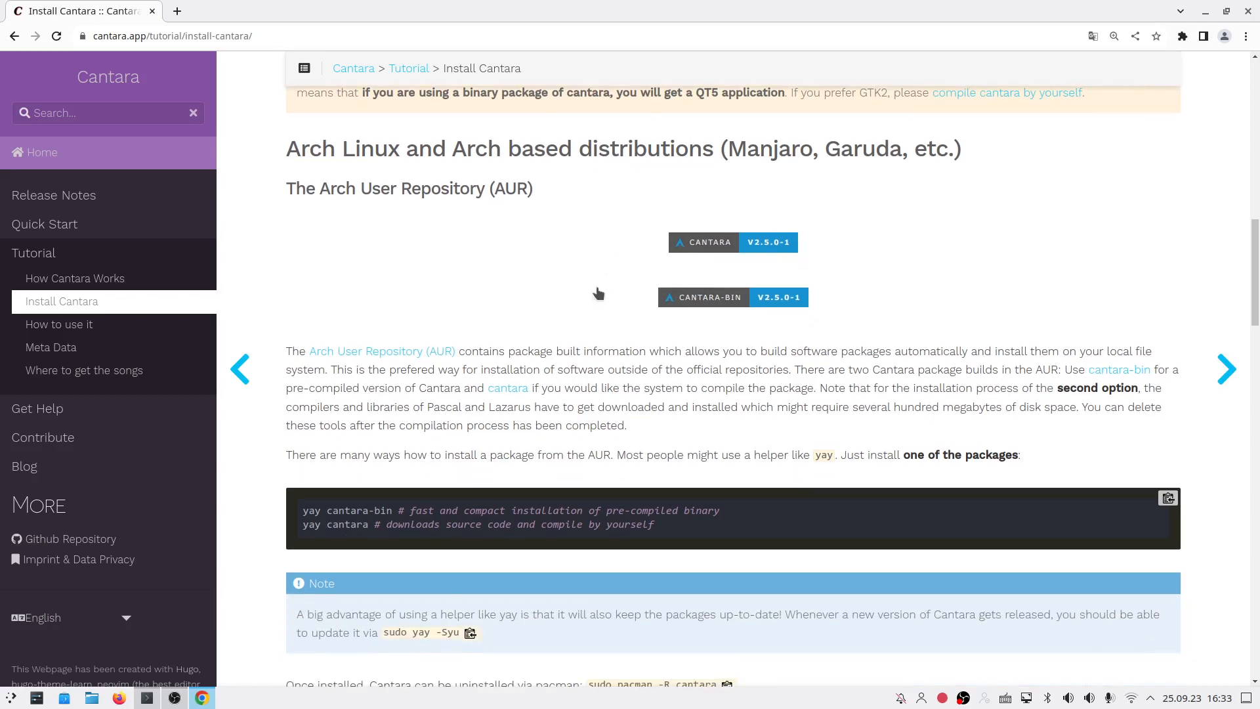
{"action": "scroll", "coordinate": [573, 292], "scroll_direction": "down", "scroll_amount": 3}
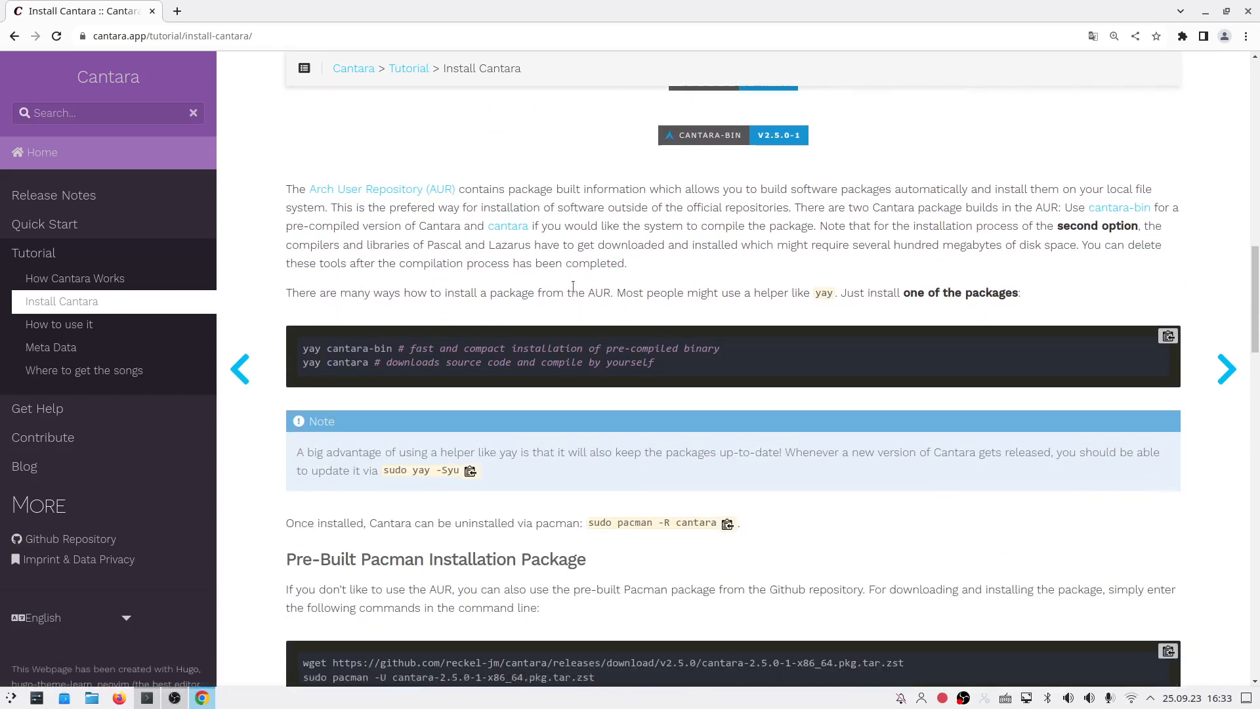
{"action": "scroll", "coordinate": [488, 357], "scroll_direction": "down", "scroll_amount": 6}
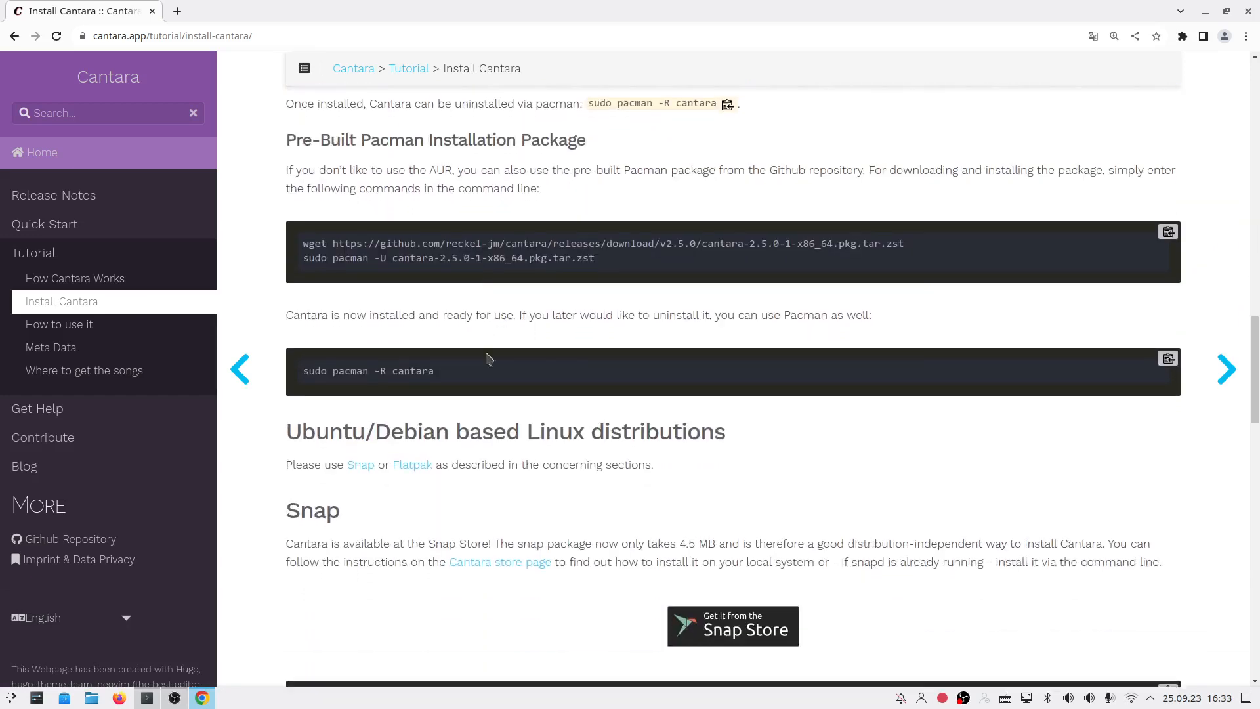
{"action": "scroll", "coordinate": [520, 517], "scroll_direction": "down", "scroll_amount": 4}
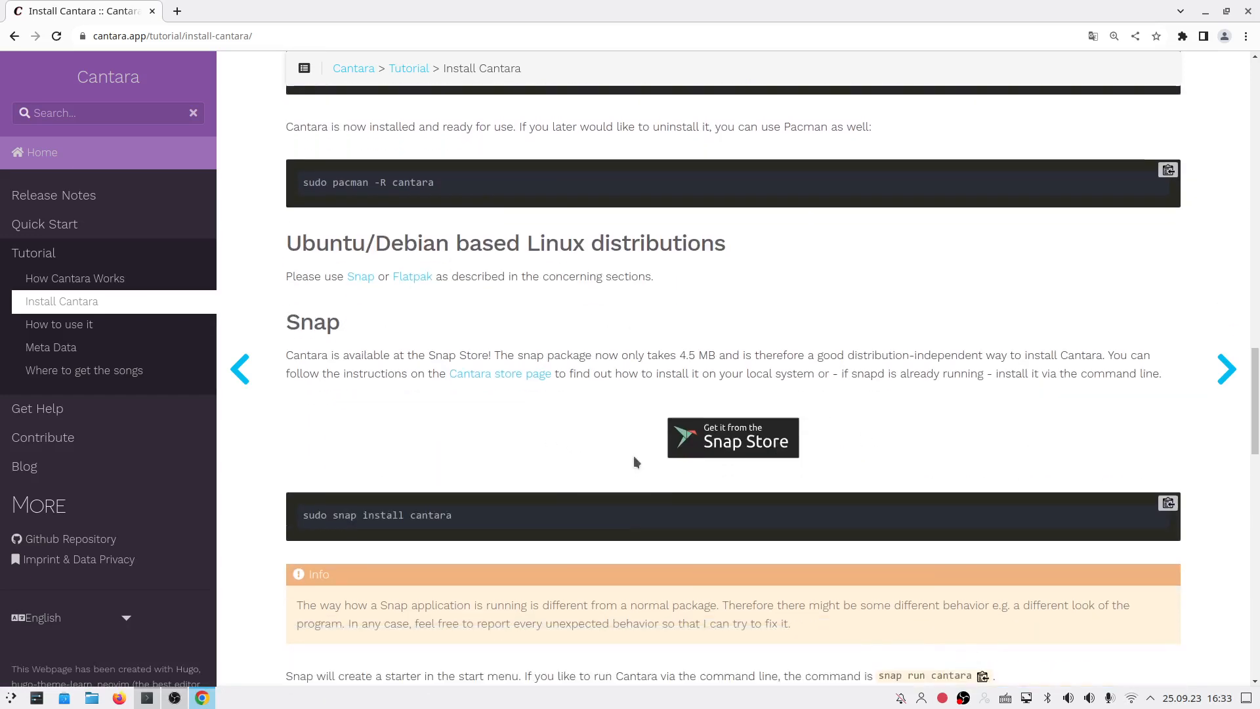
{"action": "scroll", "coordinate": [674, 419], "scroll_direction": "down", "scroll_amount": 7}
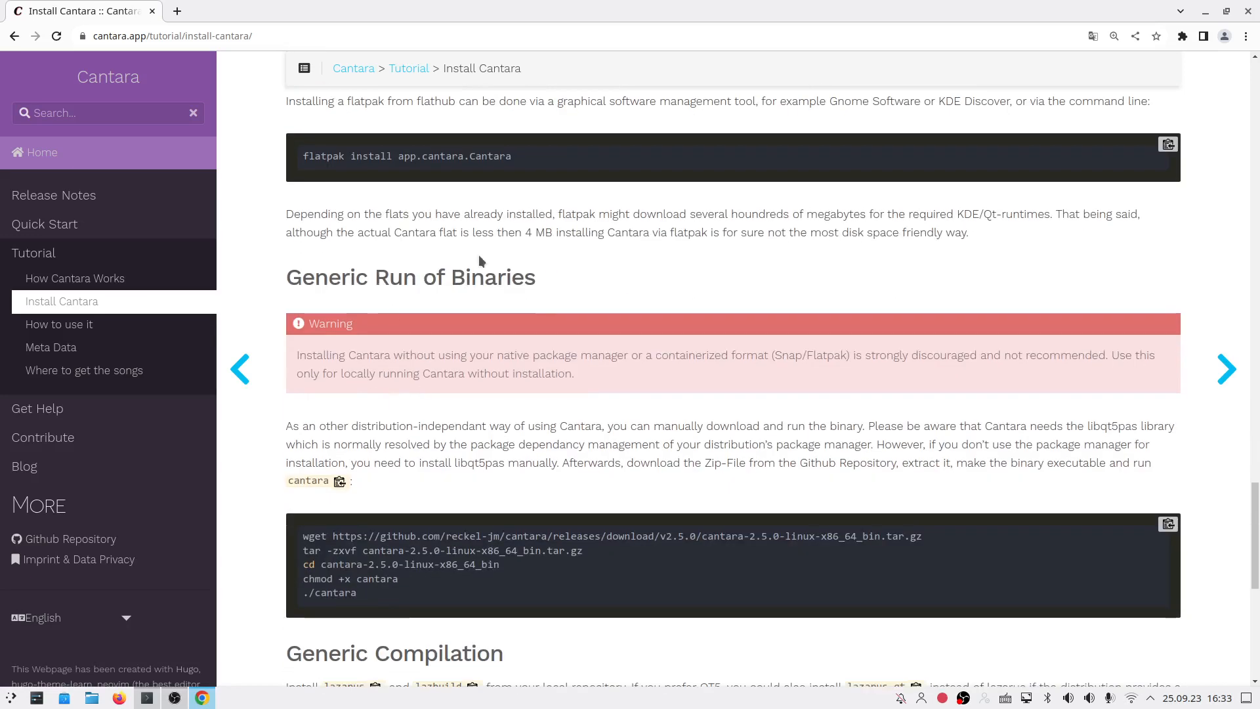
{"action": "scroll", "coordinate": [588, 273], "scroll_direction": "up", "scroll_amount": 2}
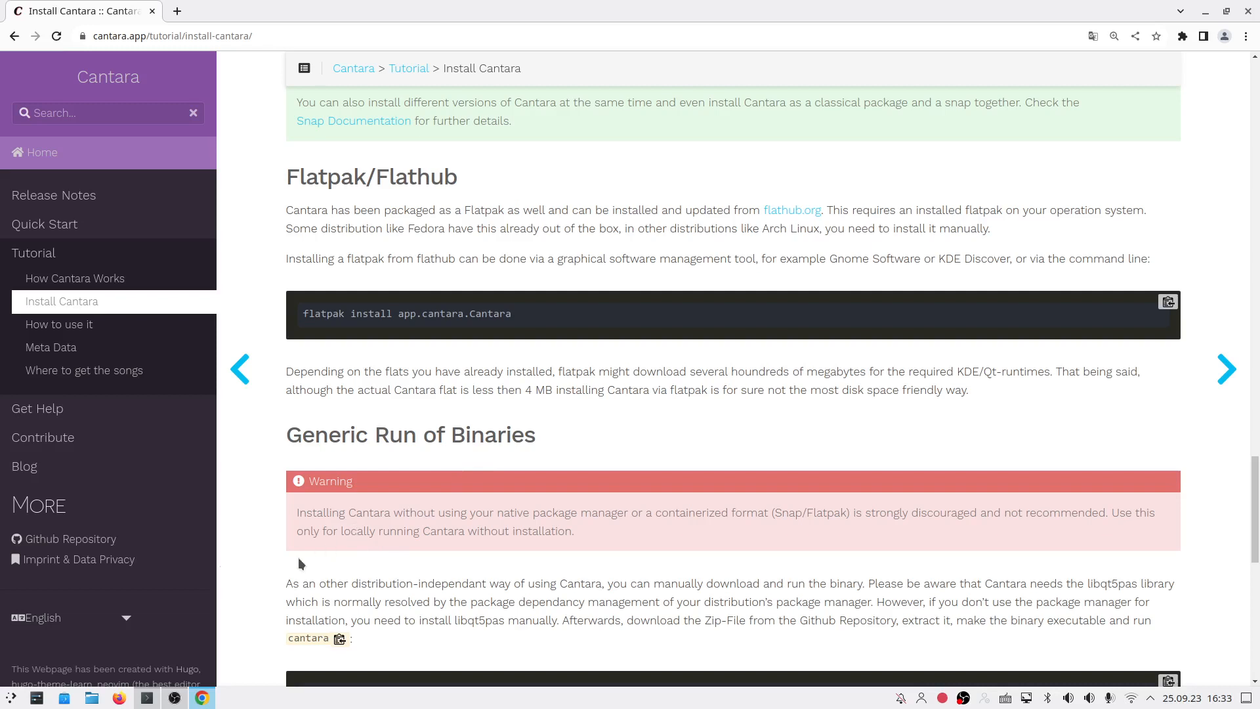
Step: Search the application launcher for 'cant', then dismiss it and bring Konsole to the front
{"action": "left_click", "coordinate": [10, 698]}
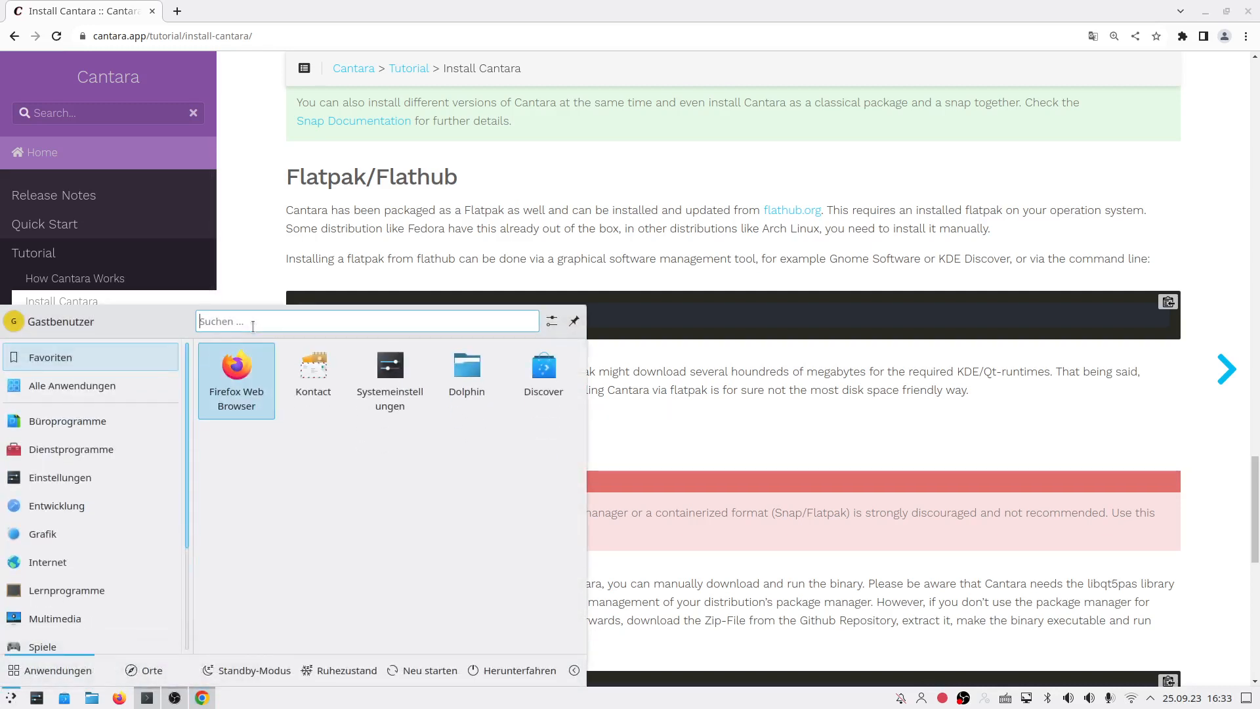
{"action": "type", "text": "cant"}
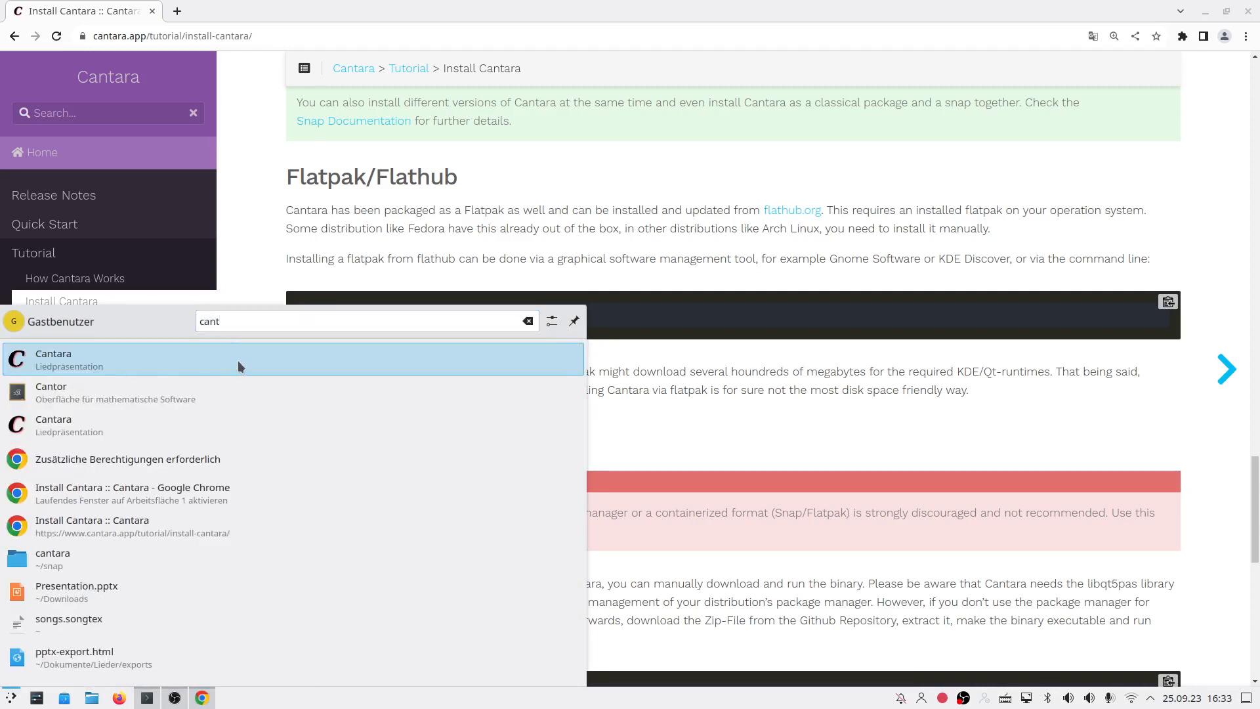
{"action": "left_click", "coordinate": [744, 439]}
{"action": "left_click", "coordinate": [147, 697]}
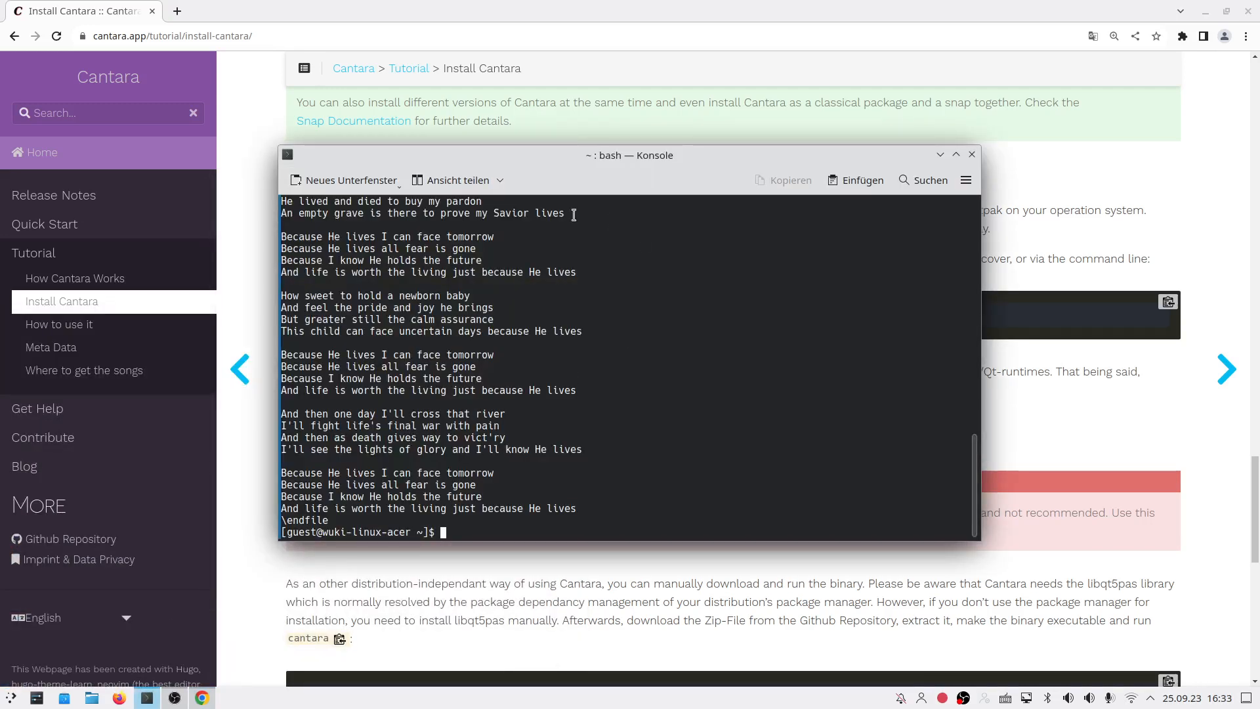
Step: Open a new Konsole tab, reposition the window, and enter 'cantara --lang=en' at the prompt
{"action": "left_click", "coordinate": [338, 188]}
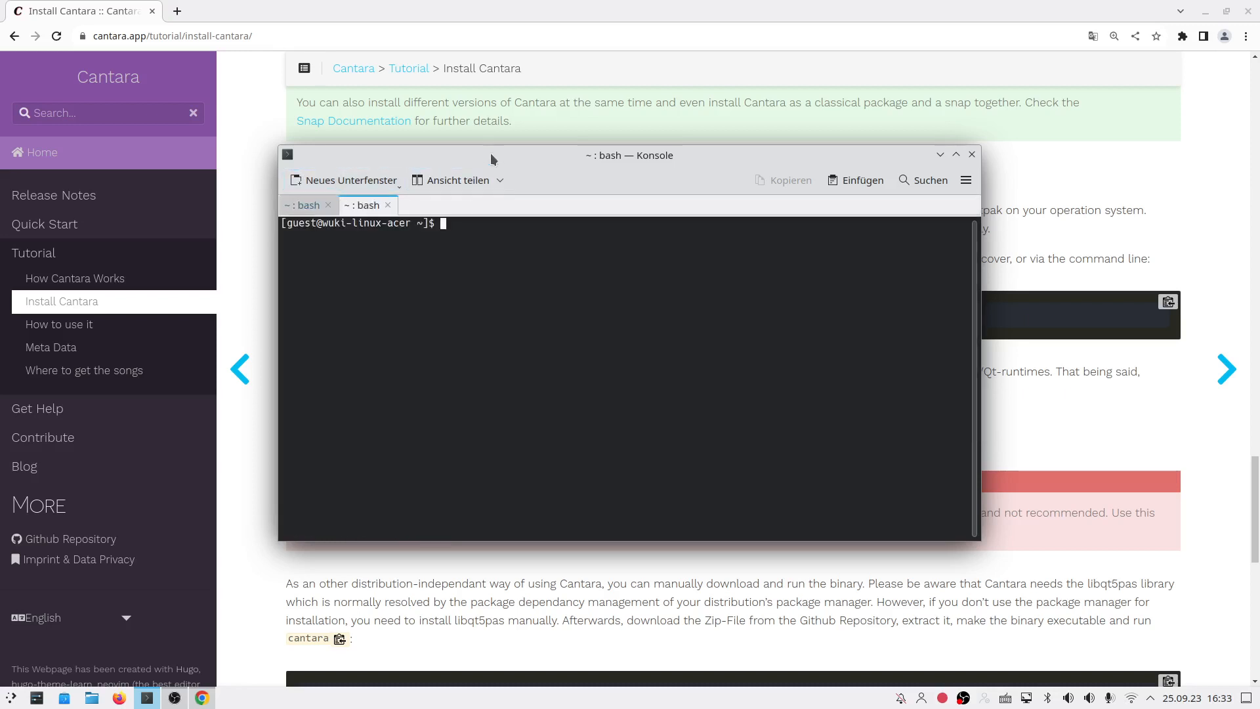
{"action": "left_click_drag", "start_coordinate": [495, 160], "coordinate": [471, 187]}
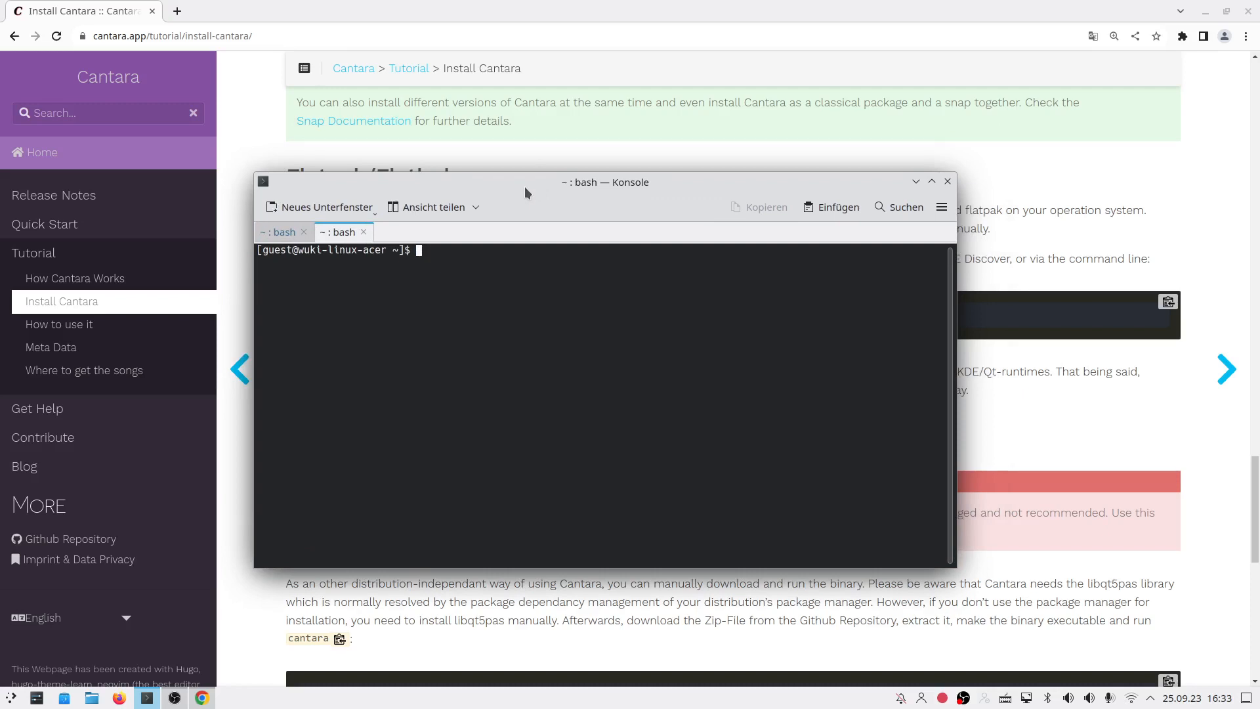
{"action": "left_click_drag", "start_coordinate": [513, 183], "coordinate": [587, 188]}
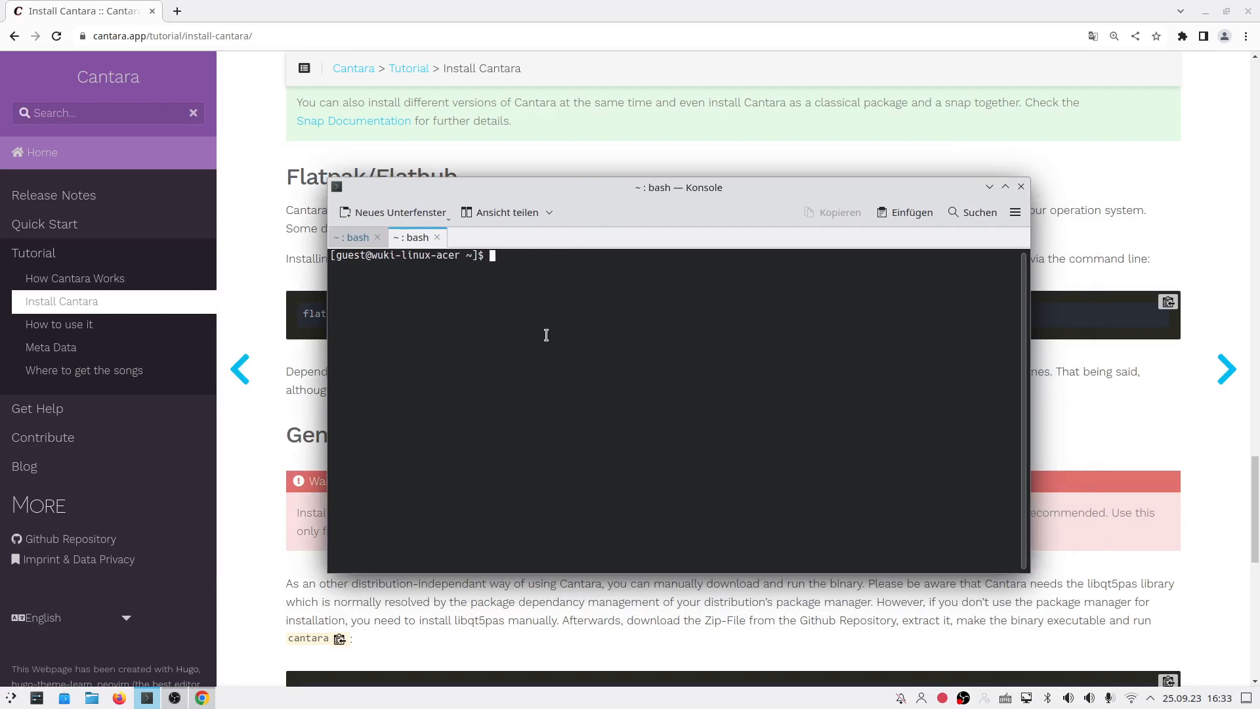
{"action": "type", "text": "cantara --lang="}
{"action": "type", "text": "en"}
{"action": "left_click_drag", "start_coordinate": [489, 253], "coordinate": [531, 255]}
{"action": "left_click", "coordinate": [637, 258]}
Step: Run 'cantara --lang=en' and move the Cantara Setup dialog down and left
{"action": "key", "text": "Return"}
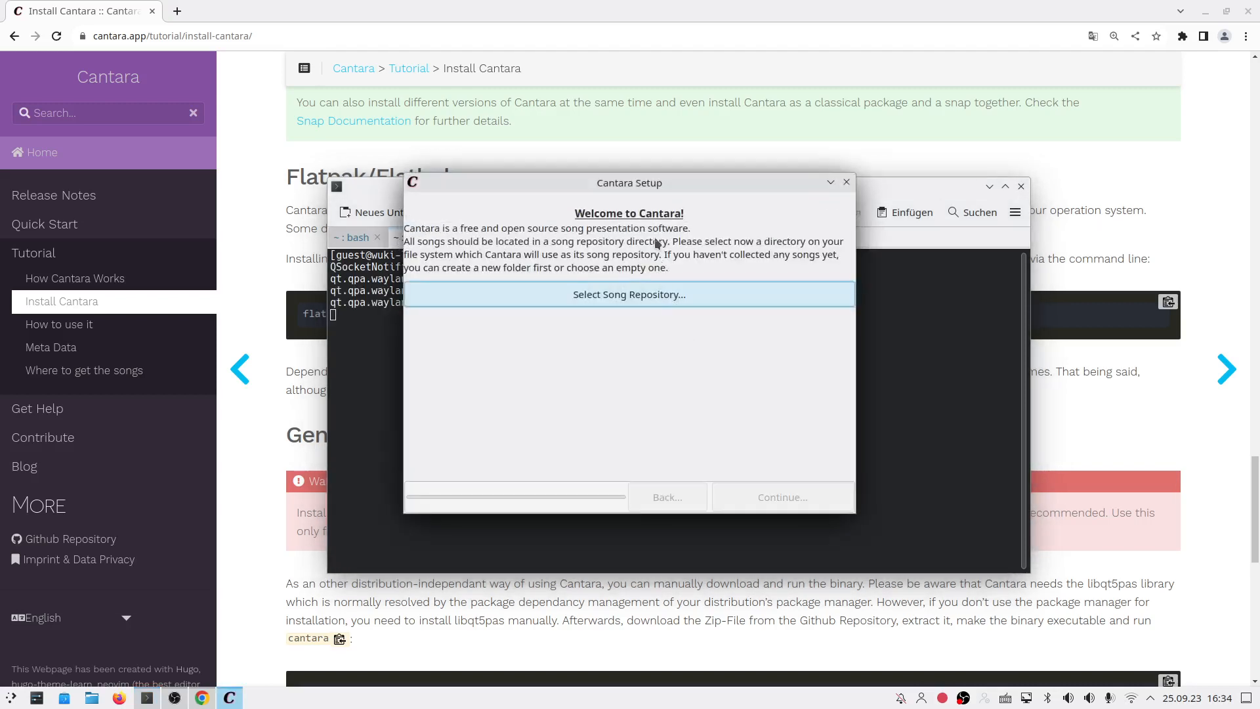
{"action": "left_click_drag", "start_coordinate": [660, 184], "coordinate": [647, 206]}
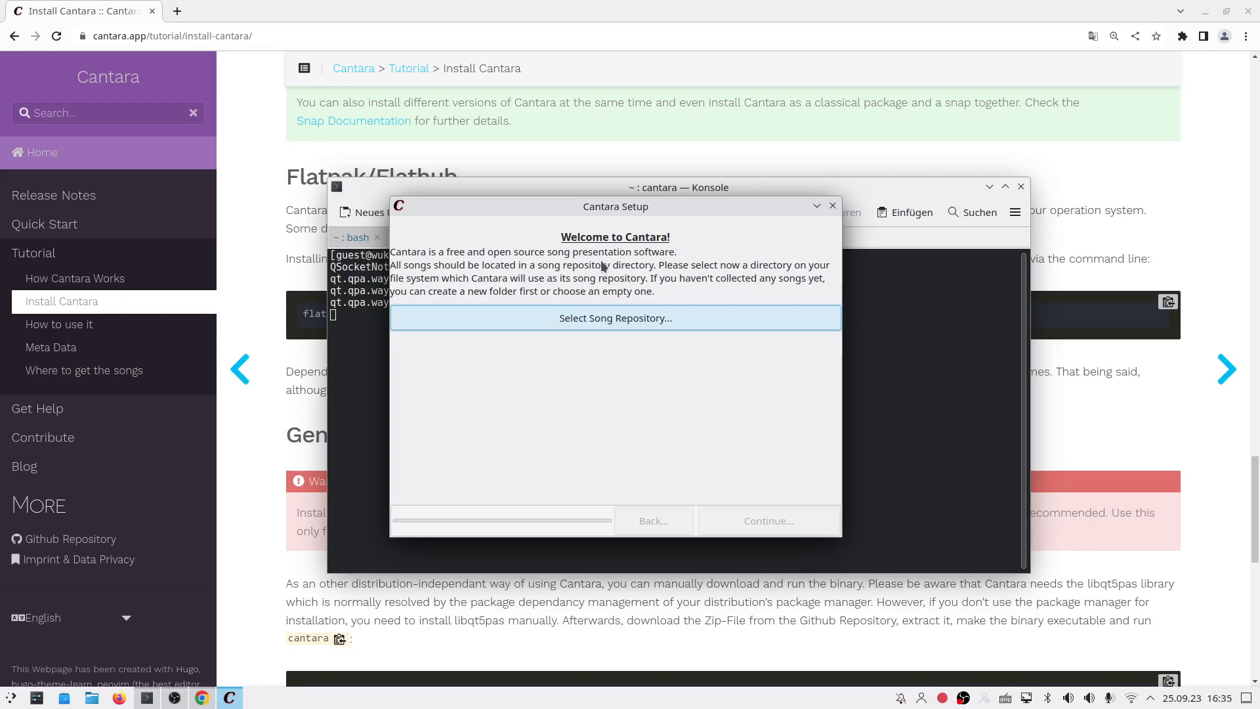
Step: In the Select Song Repository picker, create a Songs folder in Dokumente and choose it
{"action": "left_click", "coordinate": [613, 320]}
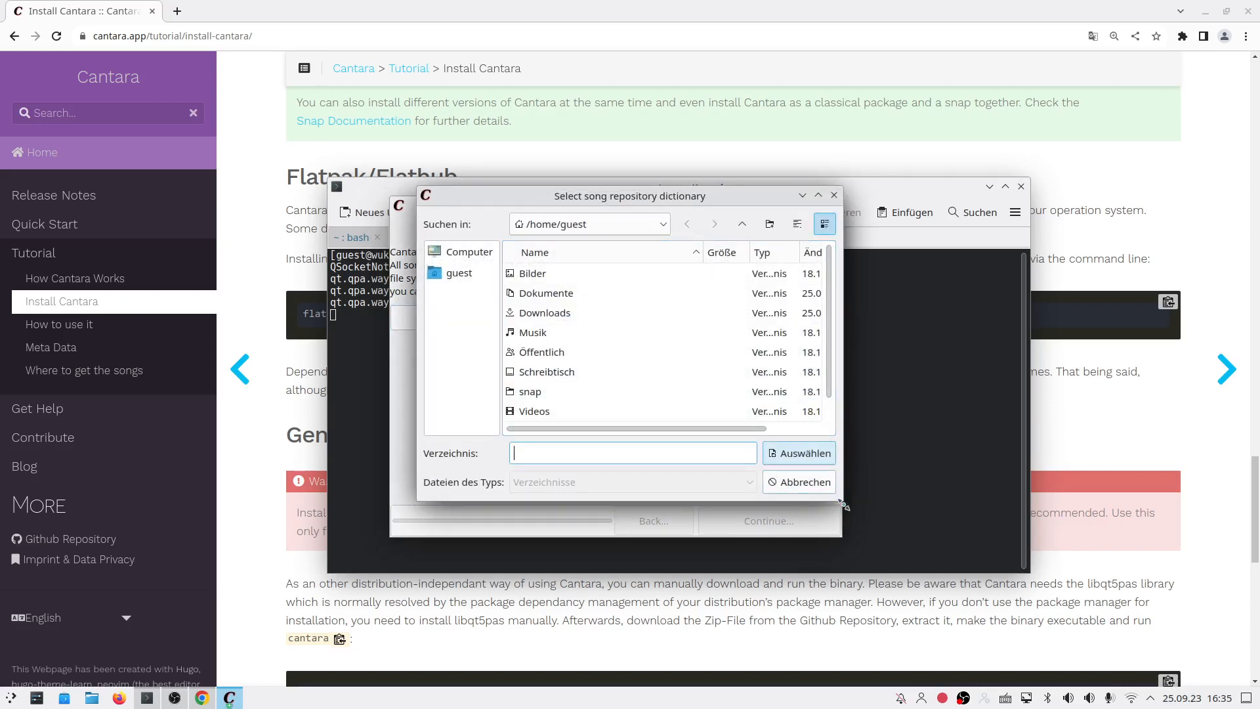
{"action": "left_click_drag", "start_coordinate": [837, 502], "coordinate": [935, 582]}
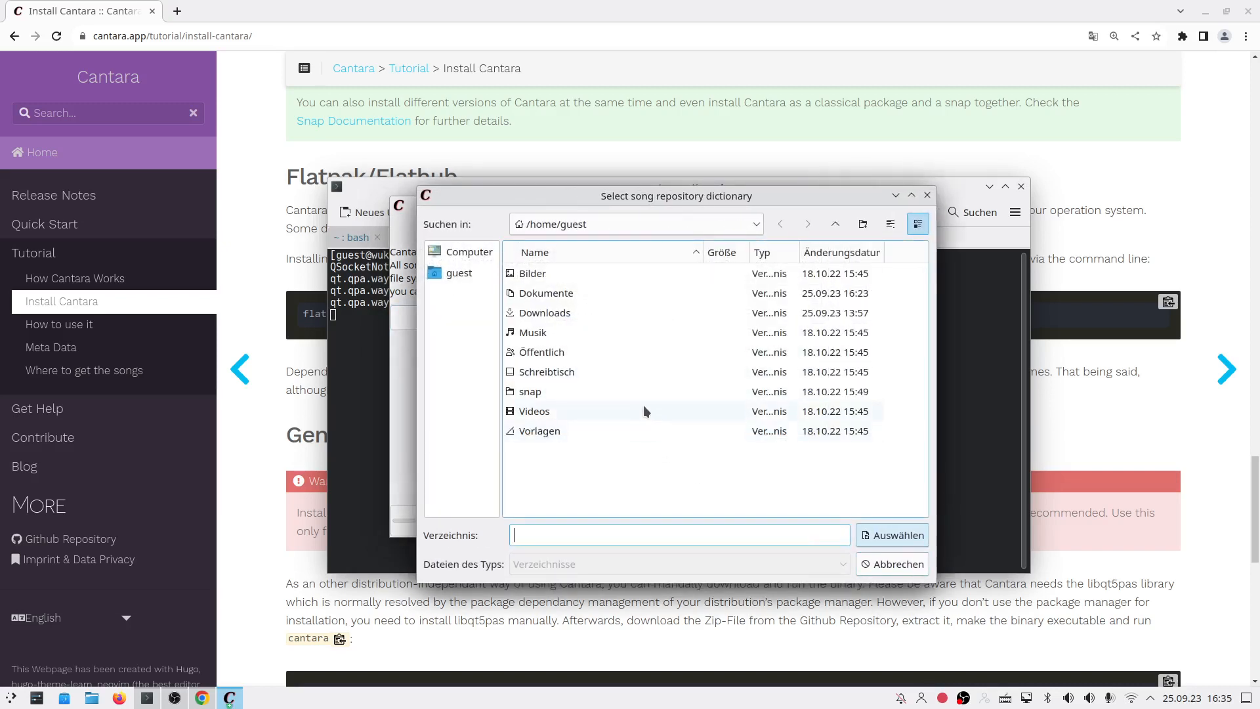
{"action": "double_click", "coordinate": [604, 297]}
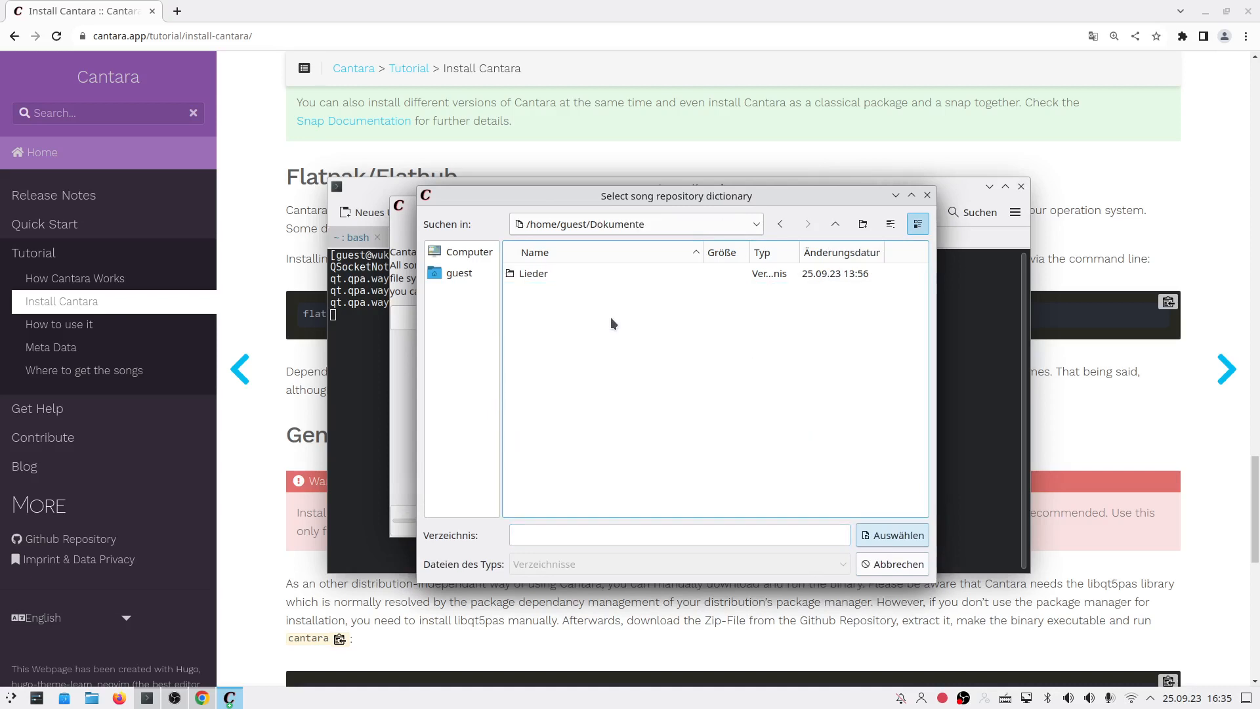
{"action": "left_click", "coordinate": [602, 278]}
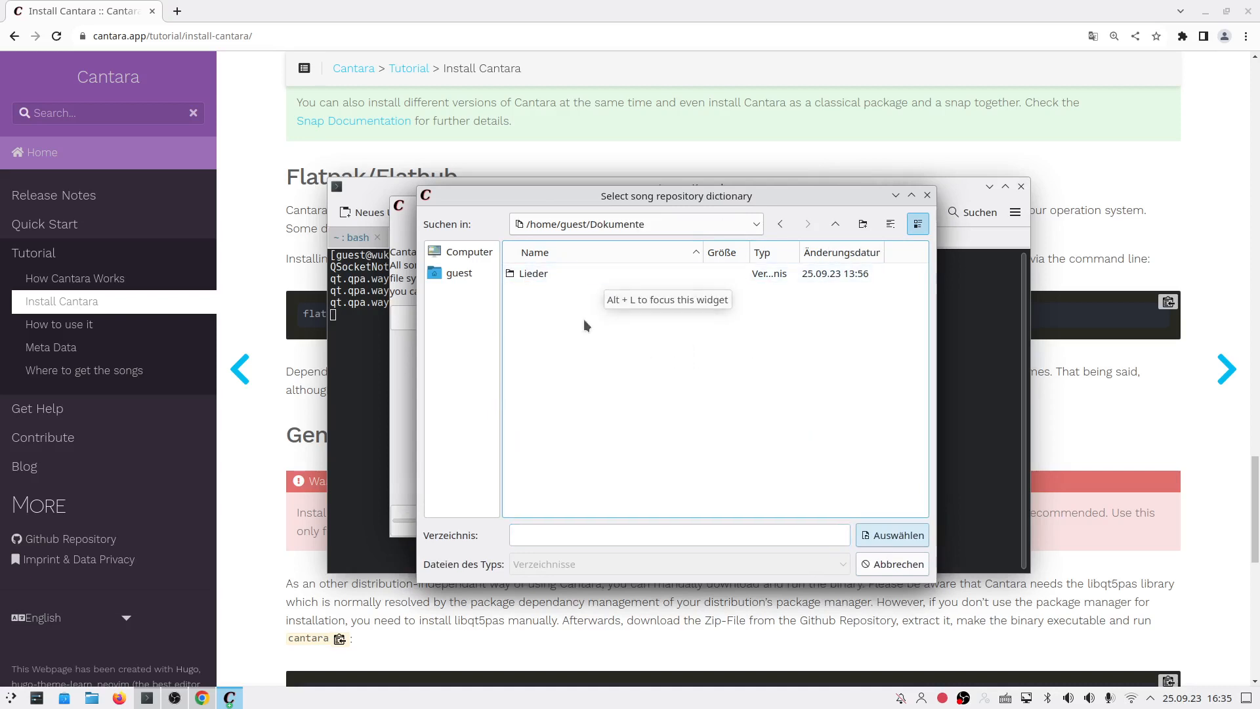
{"action": "left_click_drag", "start_coordinate": [555, 203], "coordinate": [520, 183]}
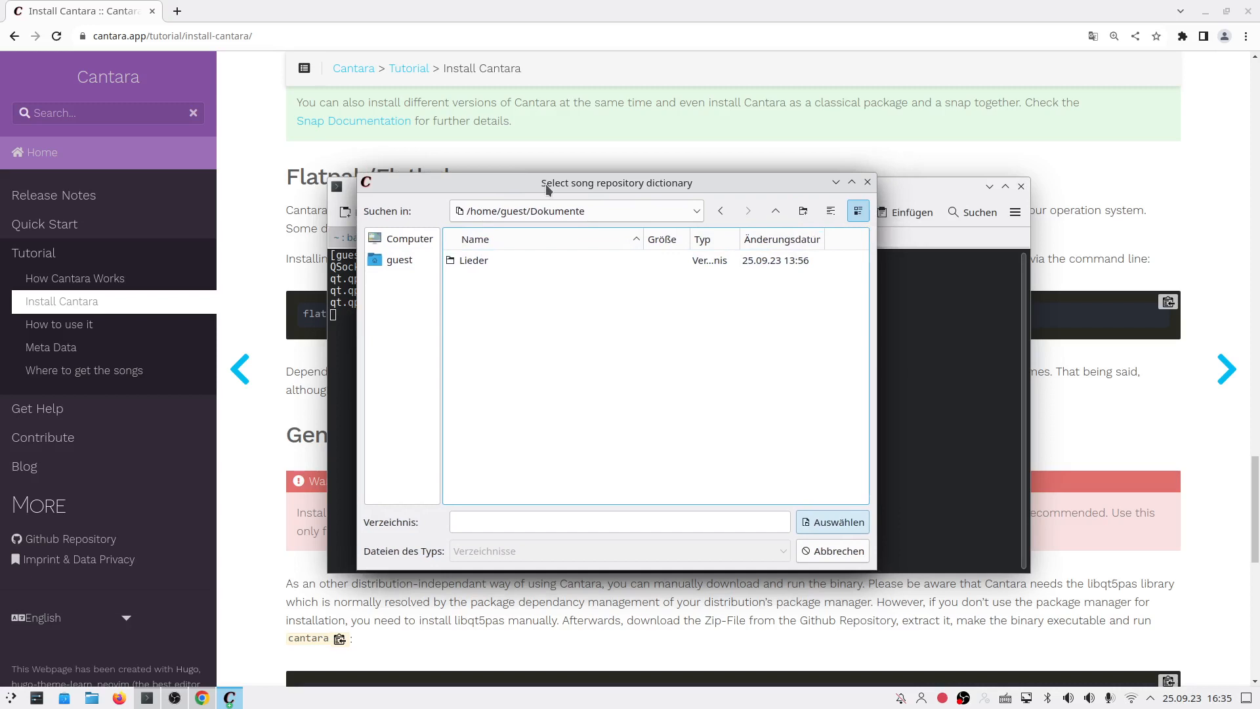
{"action": "left_click", "coordinate": [803, 211]}
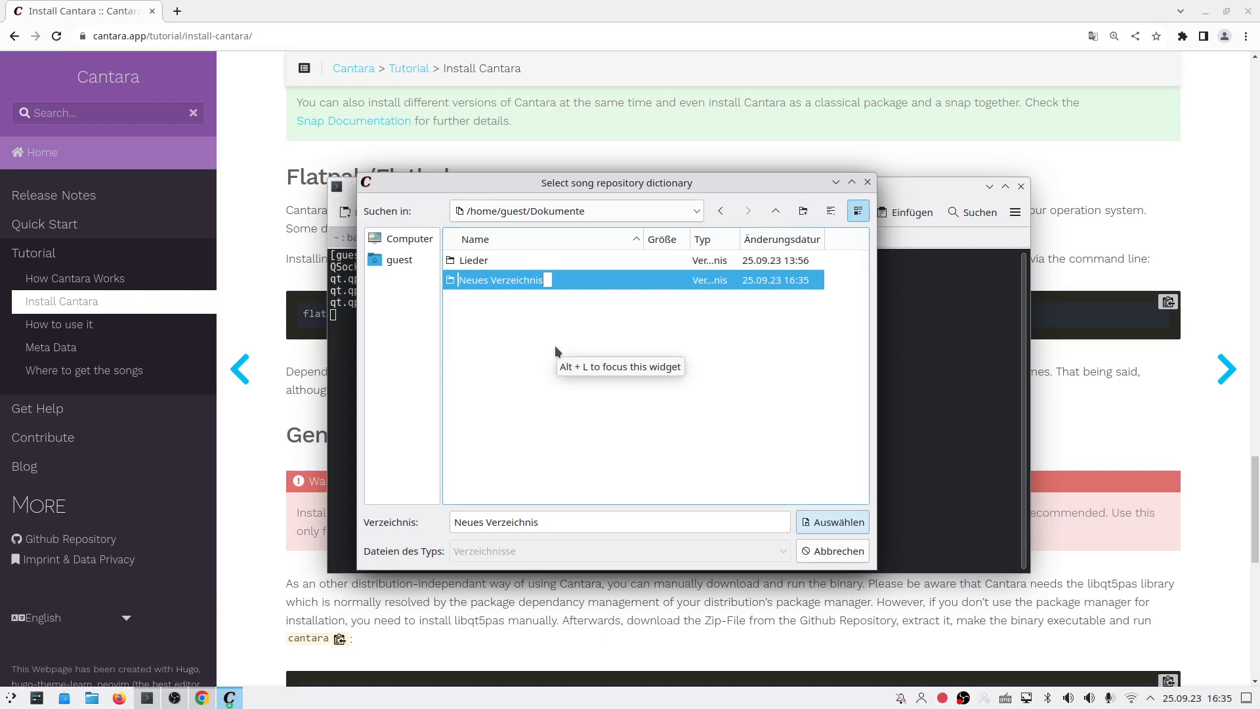
{"action": "type", "text": "Songs"}
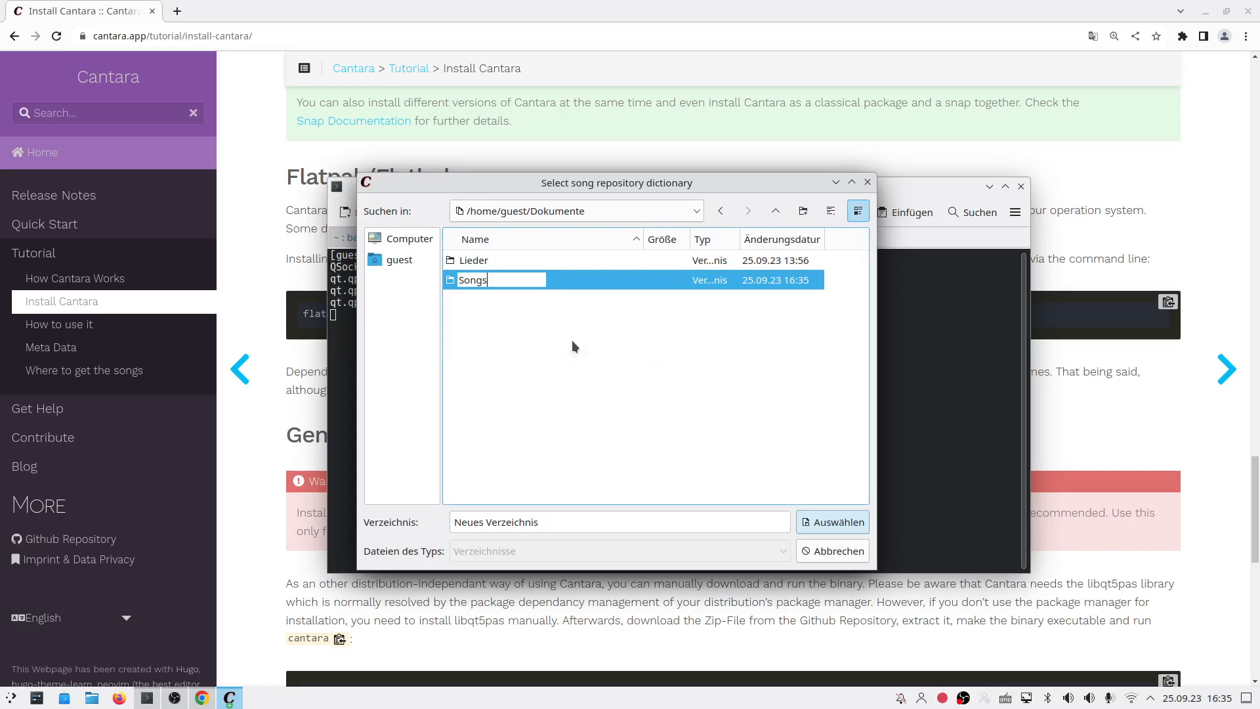
{"action": "key", "text": "Return"}
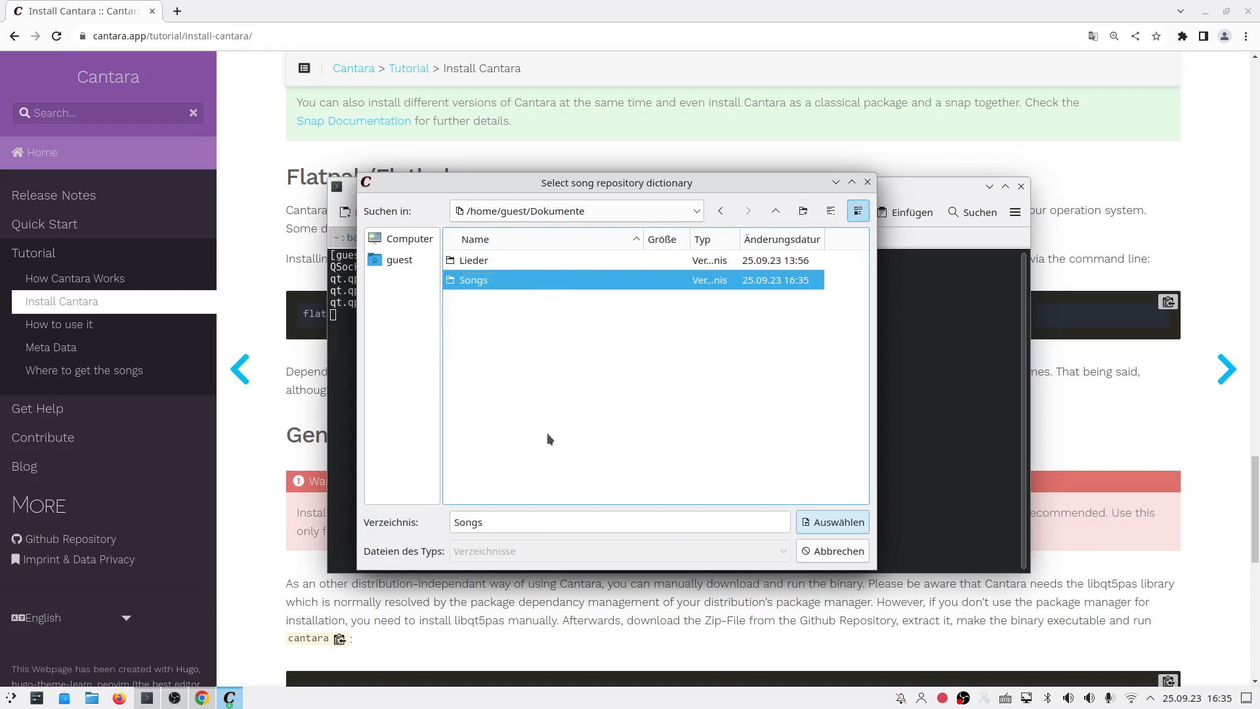
{"action": "double_click", "coordinate": [506, 283]}
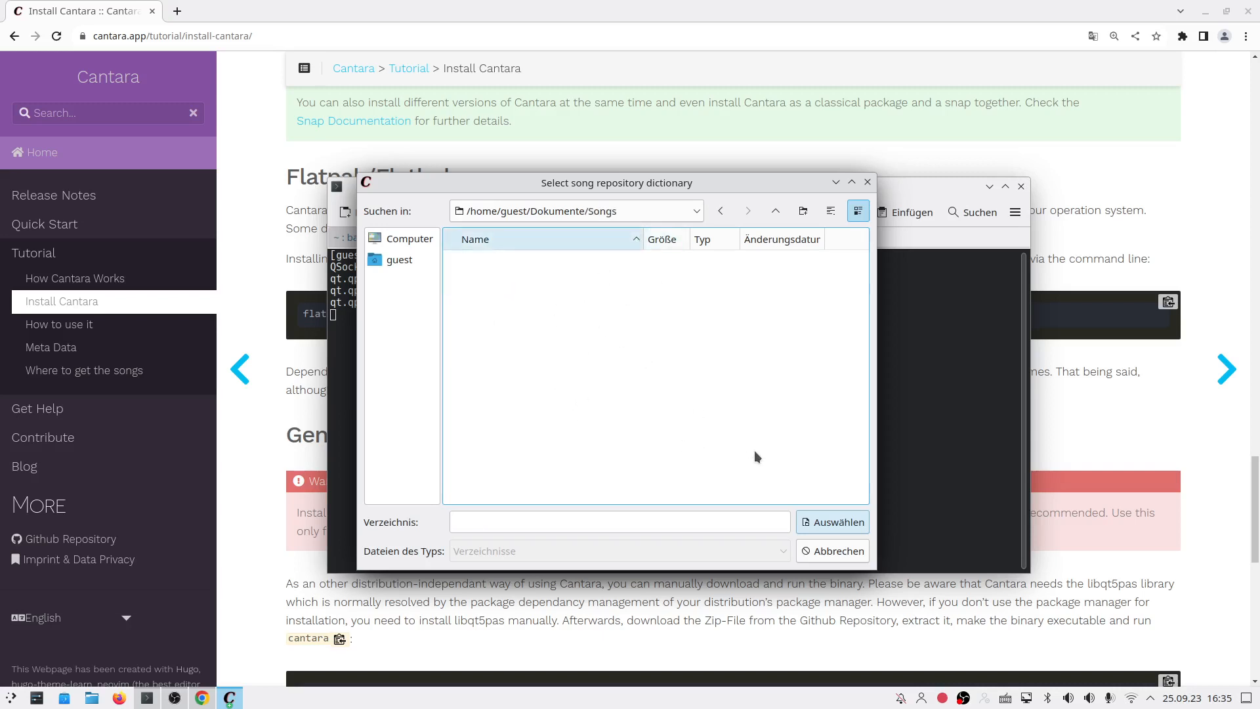
{"action": "left_click", "coordinate": [848, 525]}
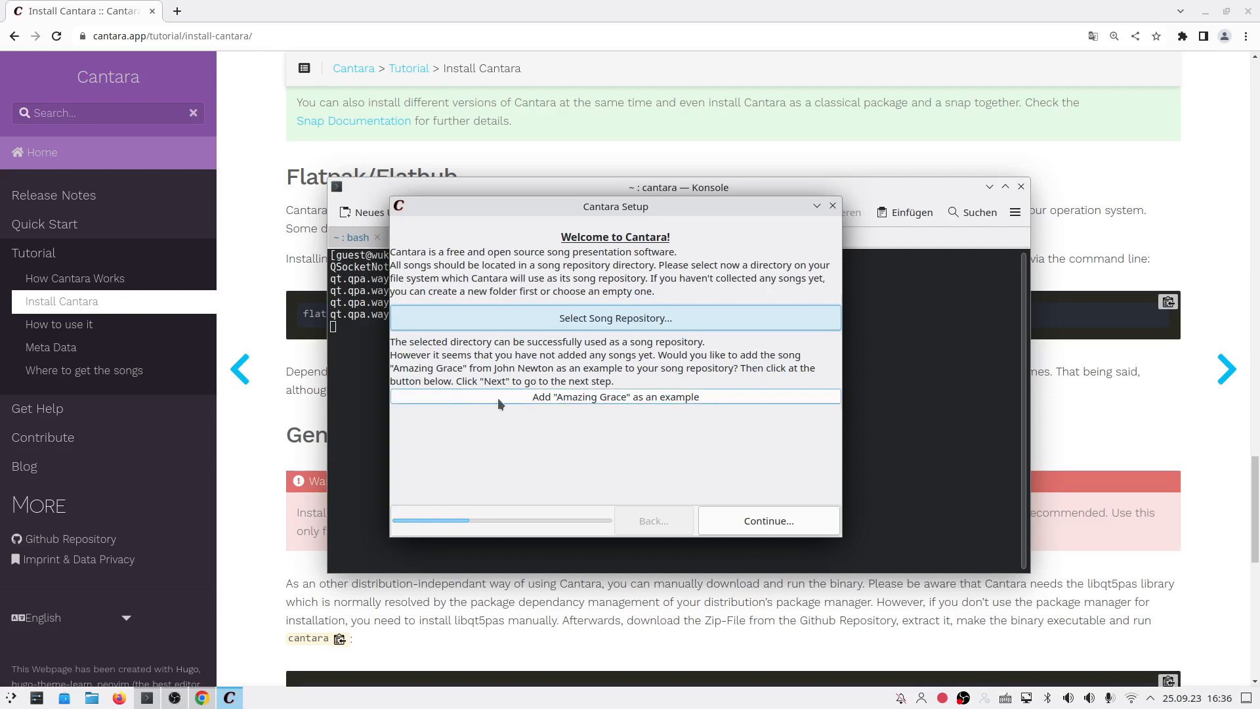
Step: Add 'Amazing Grace' as the example song and continue to the final setup page
{"action": "left_click", "coordinate": [594, 396]}
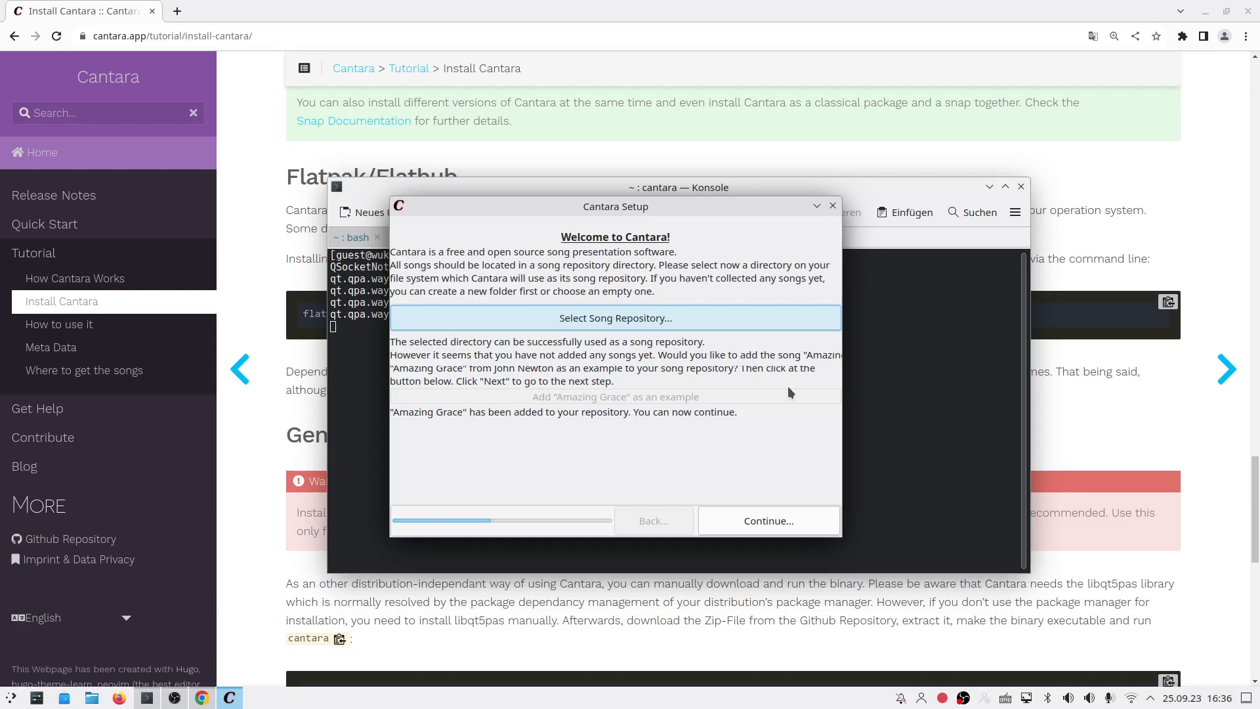
{"action": "left_click", "coordinate": [759, 508]}
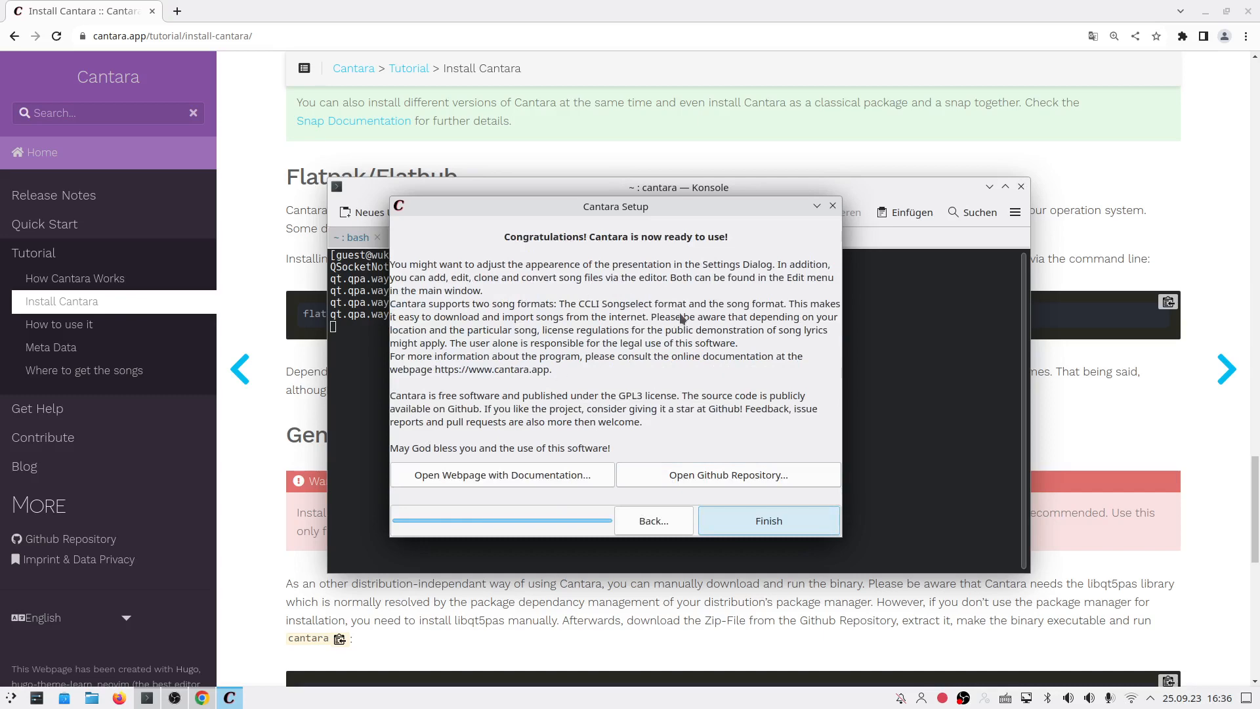
Step: Finish Cantara Setup to open the Song Selection window
{"action": "left_click", "coordinate": [800, 522]}
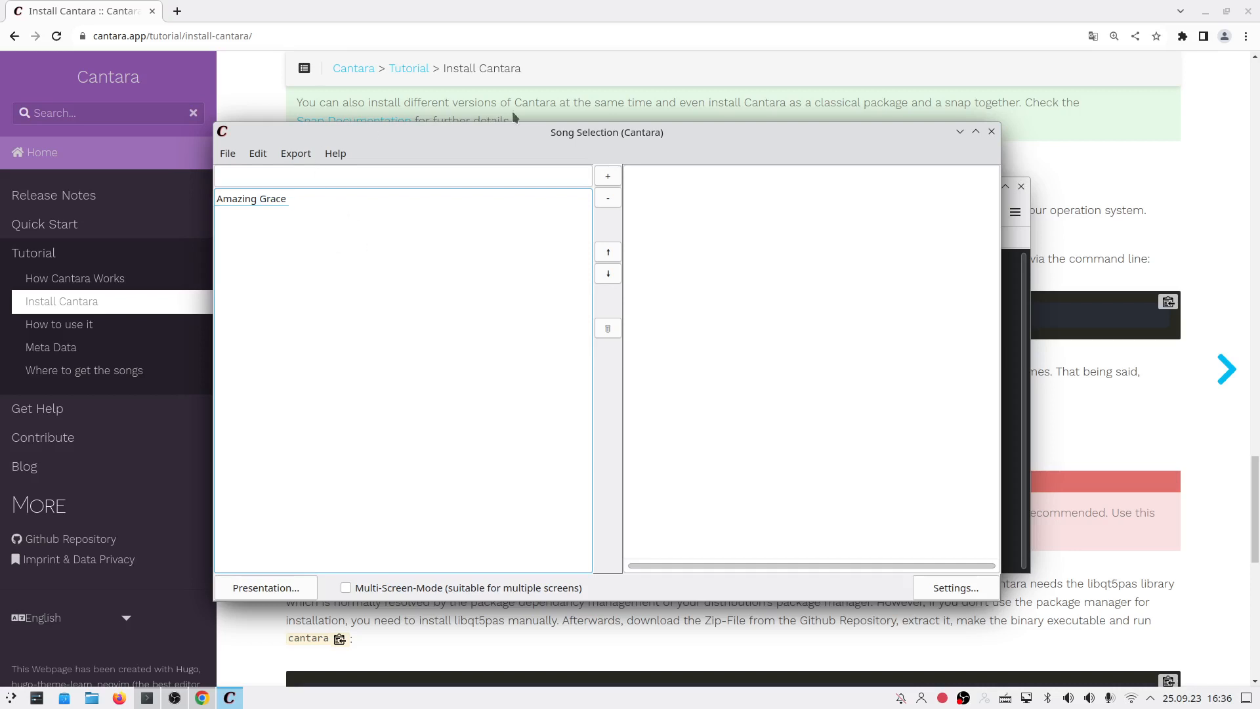
Step: Maximize the Song Selection window and select Amazing Grace in the song list
{"action": "left_click", "coordinate": [977, 133]}
{"action": "left_click", "coordinate": [97, 52]}
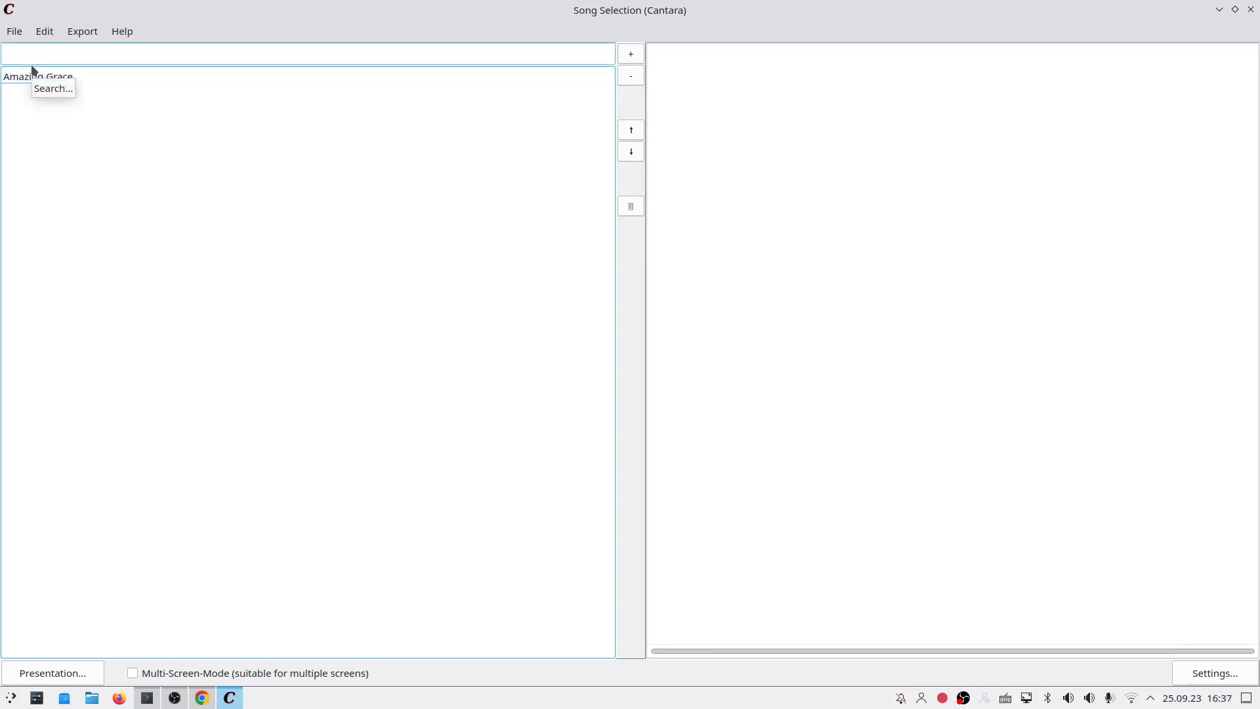
{"action": "left_click", "coordinate": [127, 78]}
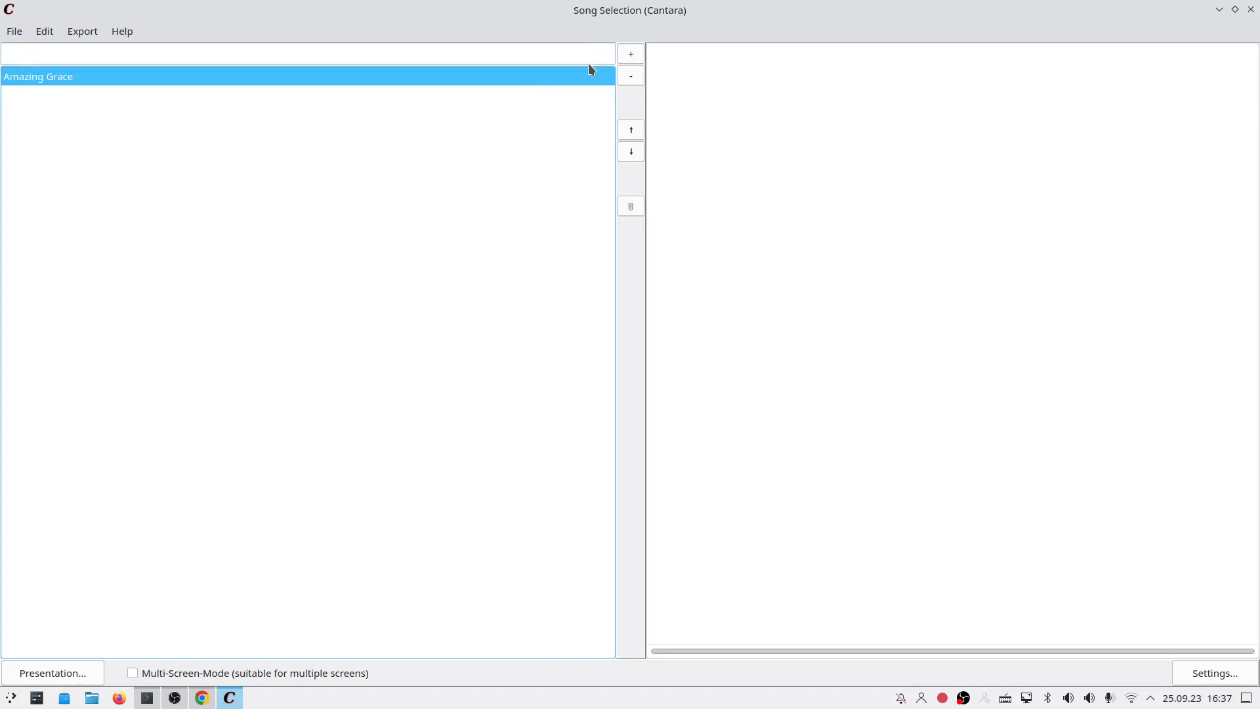
Step: Add Amazing Grace to the presentation list, then remove duplicate entries with the - button
{"action": "left_click", "coordinate": [630, 54]}
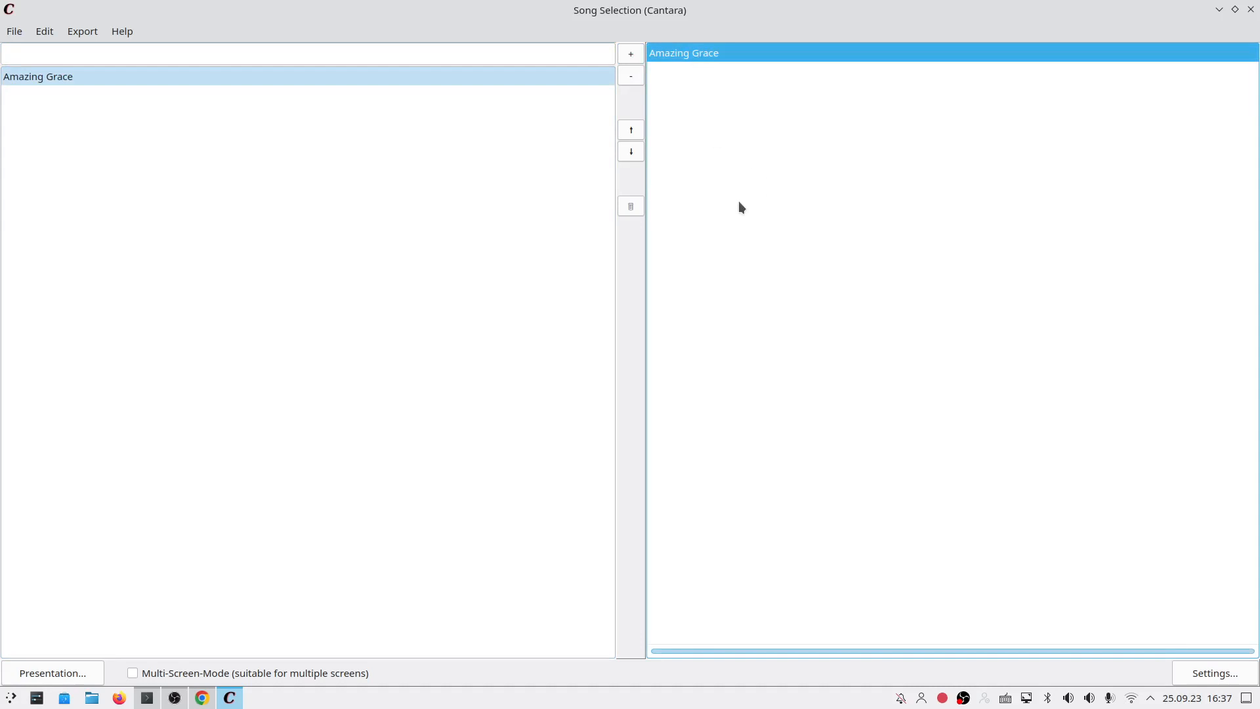
{"action": "left_click", "coordinate": [245, 76]}
{"action": "double_click", "coordinate": [245, 76]}
{"action": "double_click", "coordinate": [246, 76]}
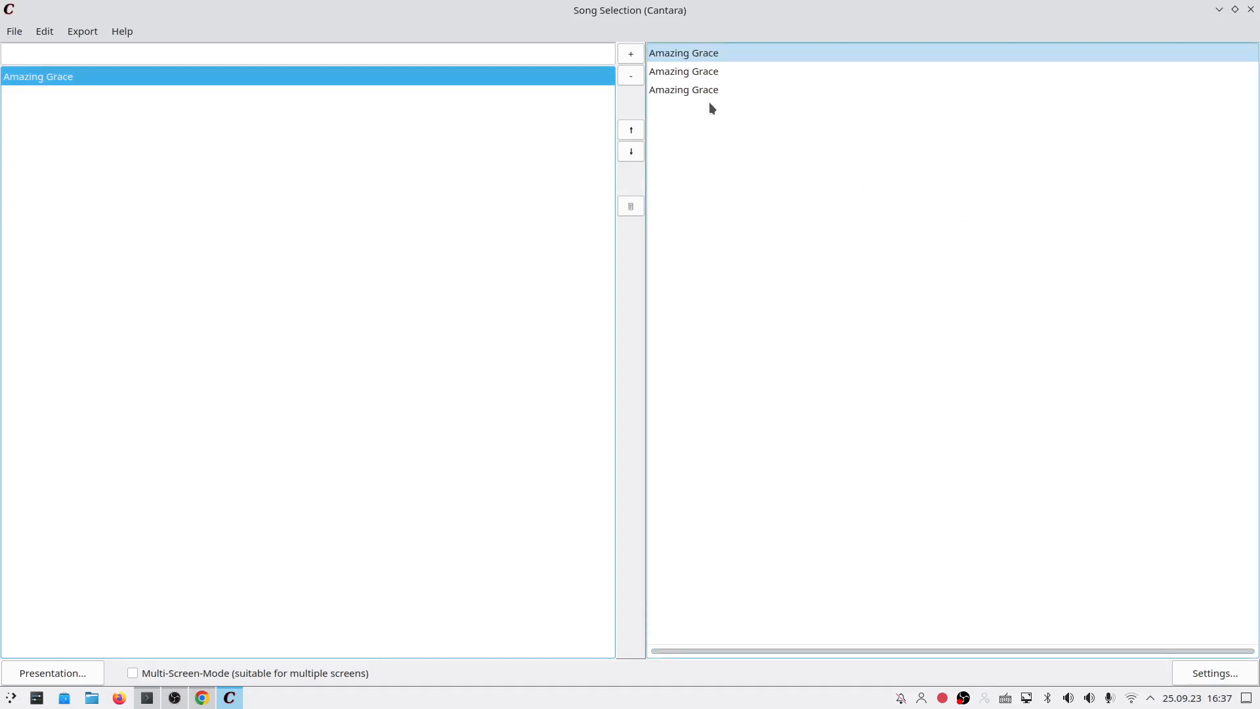
{"action": "left_click", "coordinate": [655, 89]}
{"action": "left_click", "coordinate": [632, 81]}
{"action": "left_click", "coordinate": [655, 73]}
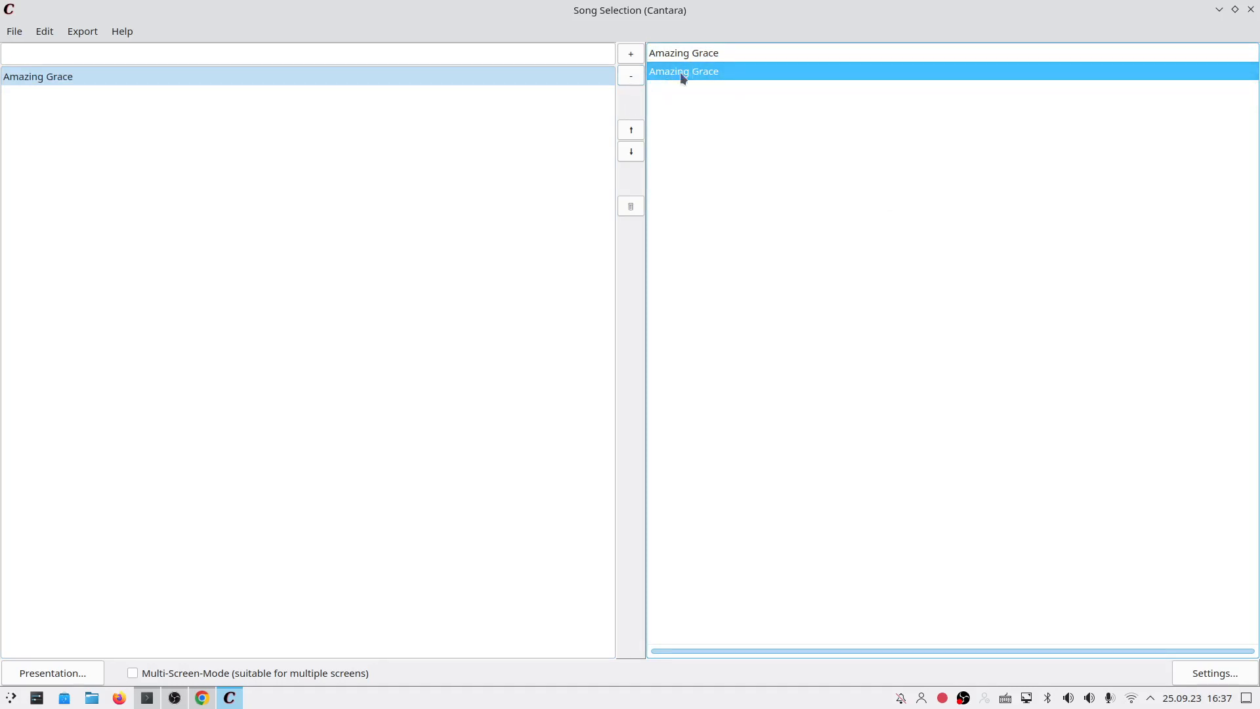
{"action": "left_click", "coordinate": [631, 82]}
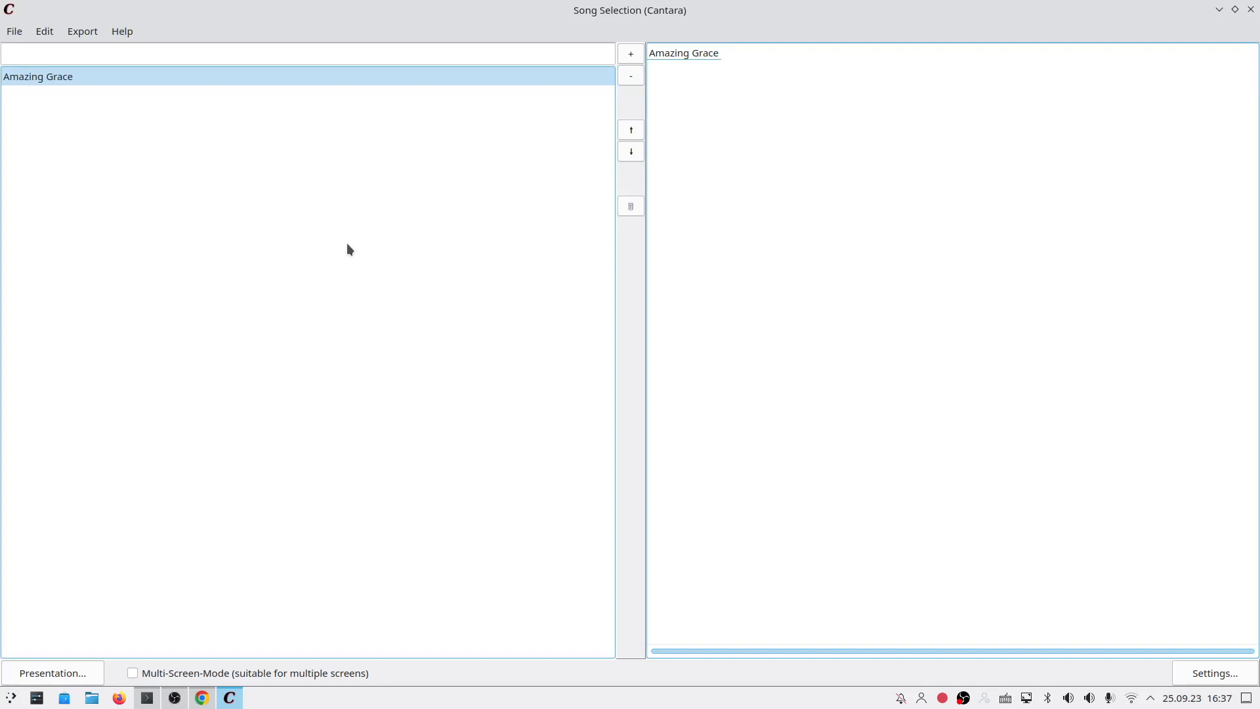
Step: Start the presentation so Amazing Grace appears as white lyrics on black
{"action": "left_click", "coordinate": [52, 671]}
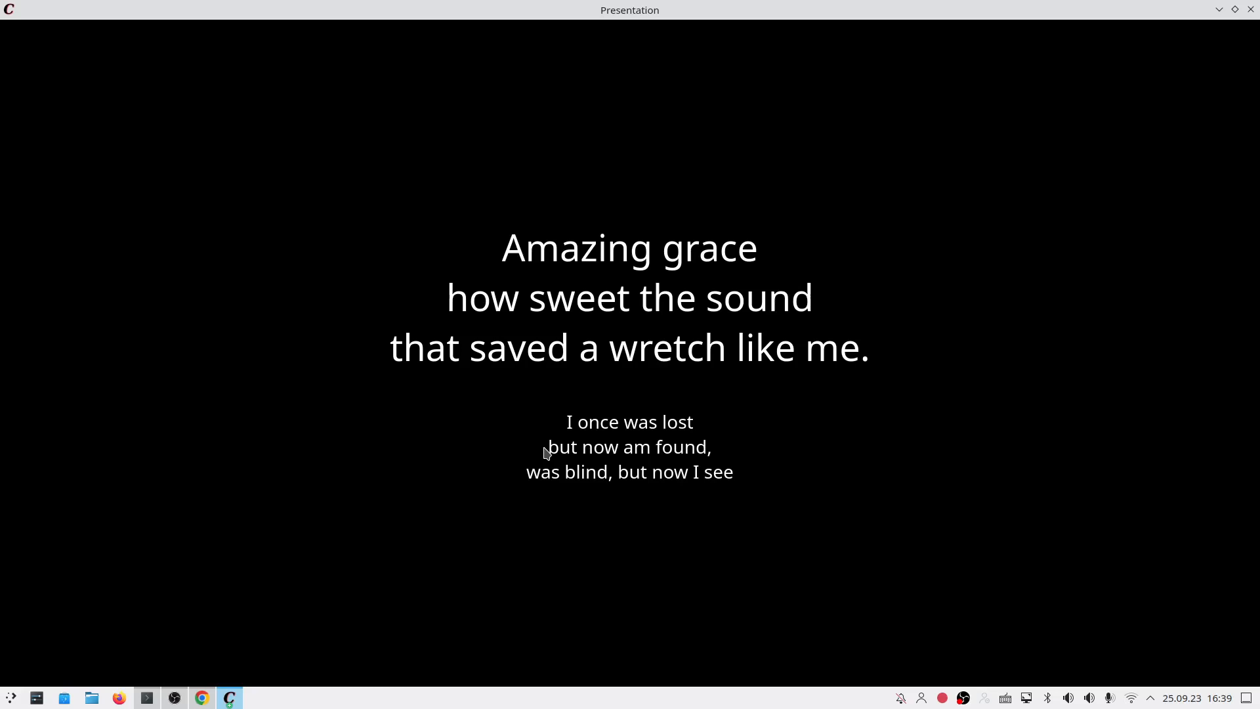
Step: Switch the Amazing Grace presentation window to full screen with F11
{"action": "key", "text": "F11"}
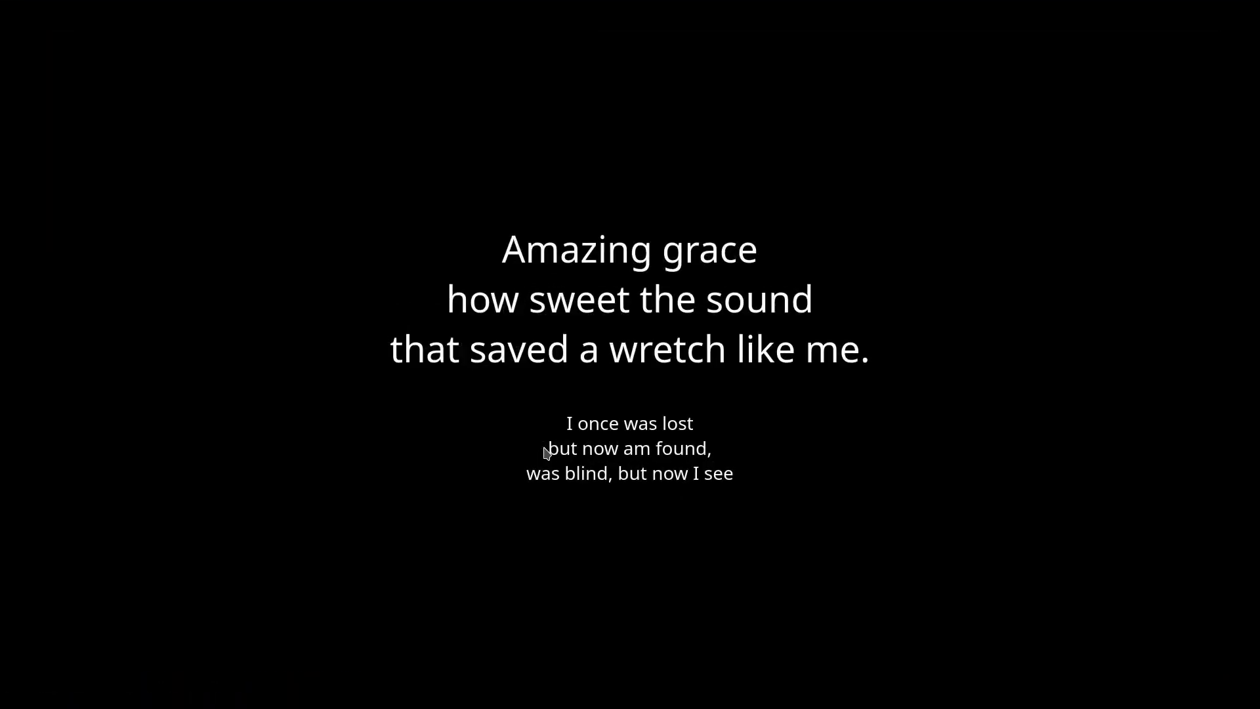
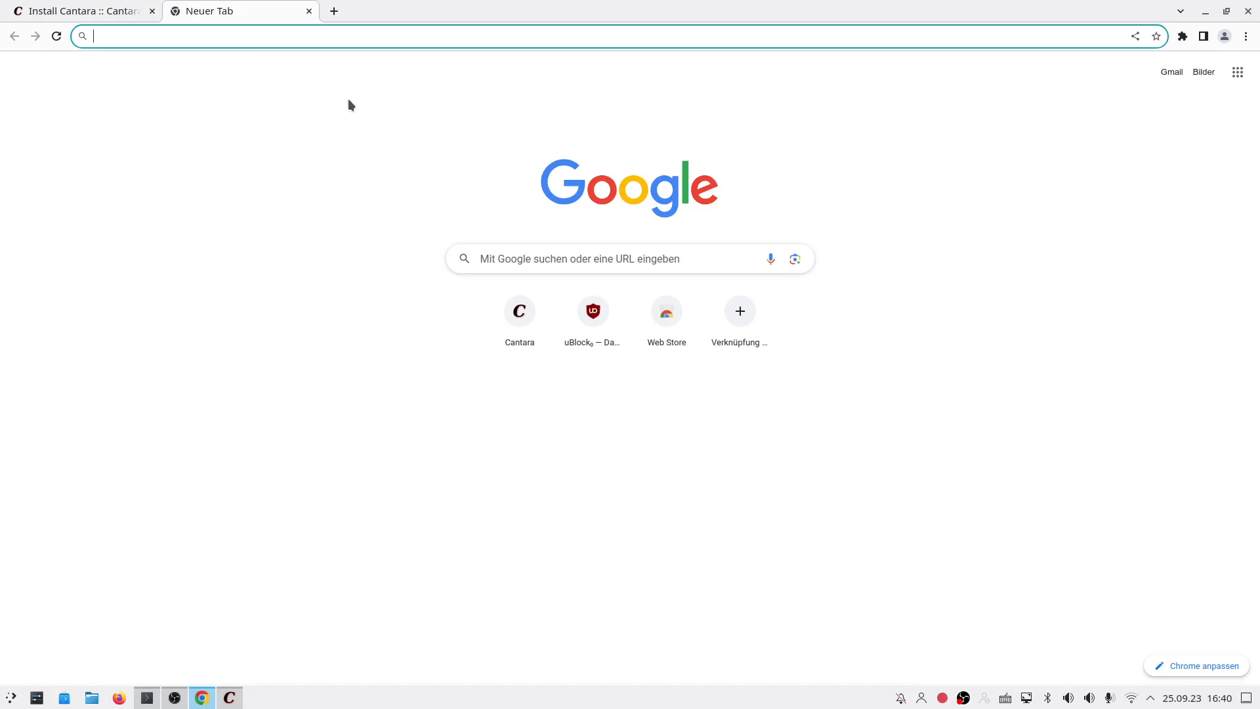
Step: In Dolphin, go to Dokumente/Songs and bring up the actions for Amazing Grace.song
{"action": "left_click", "coordinate": [479, 259]}
{"action": "left_click", "coordinate": [238, 508]}
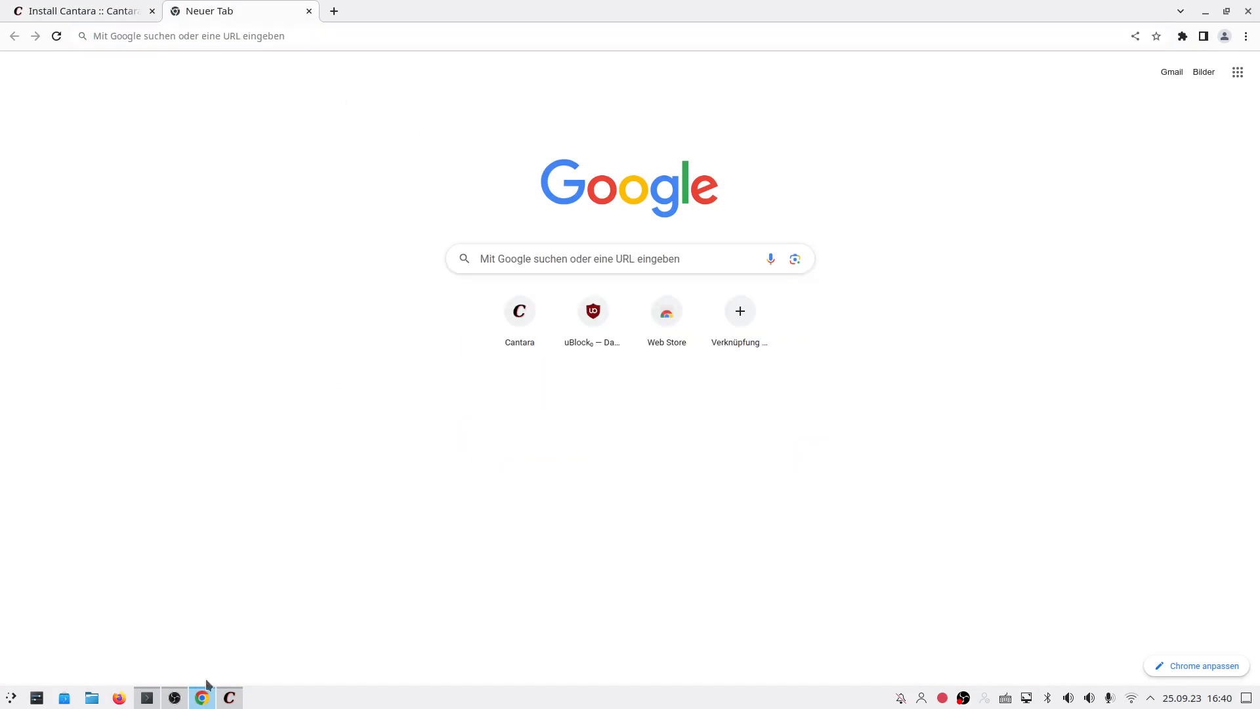
{"action": "left_click", "coordinate": [92, 698]}
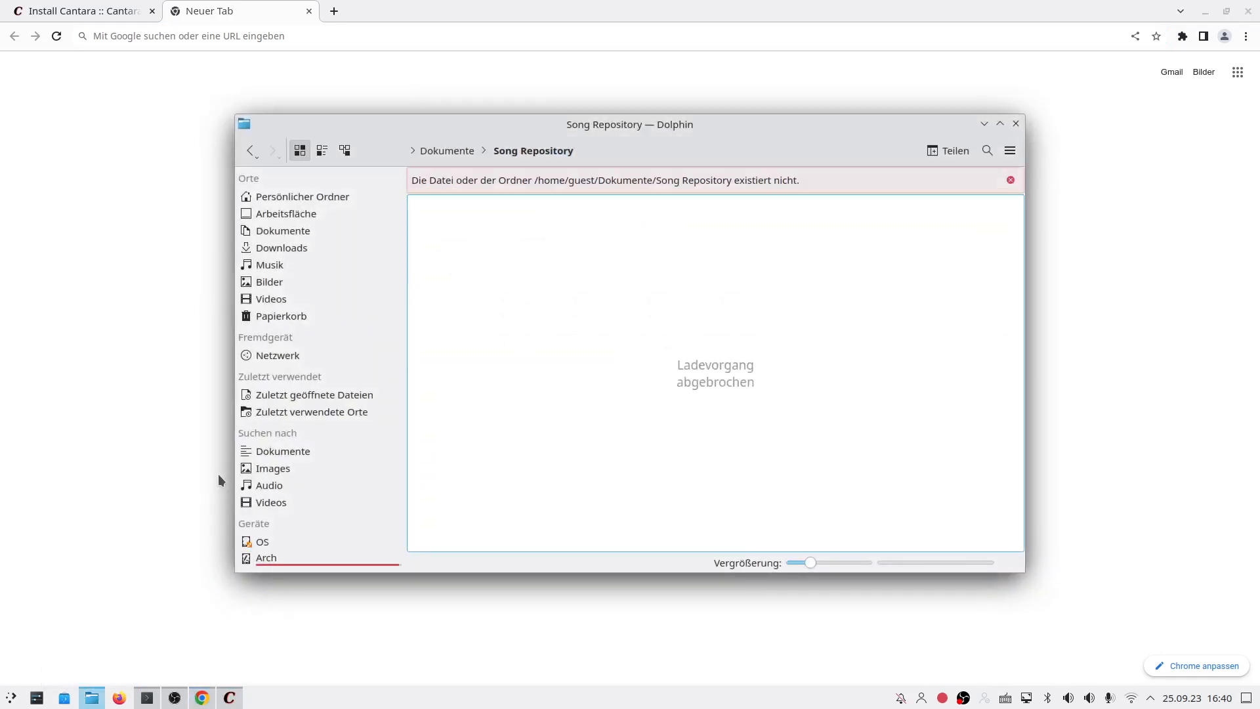
{"action": "left_click", "coordinate": [290, 246]}
{"action": "left_click", "coordinate": [296, 231]}
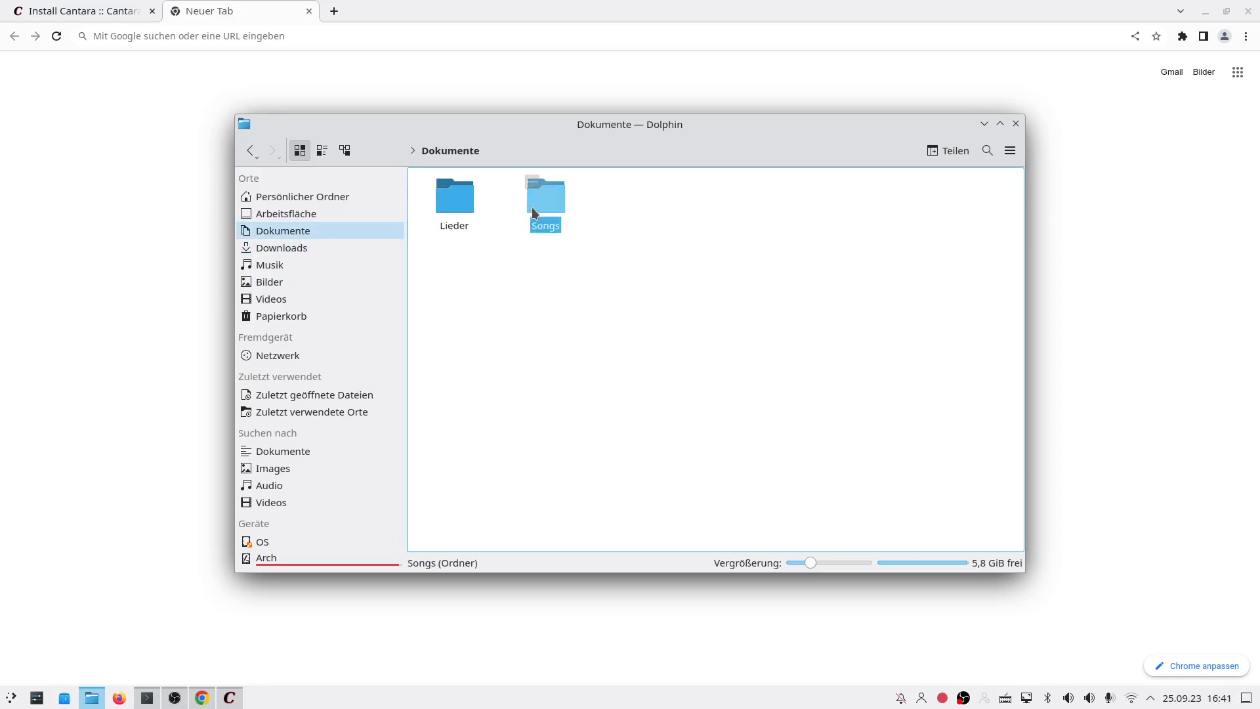
{"action": "left_click", "coordinate": [533, 209]}
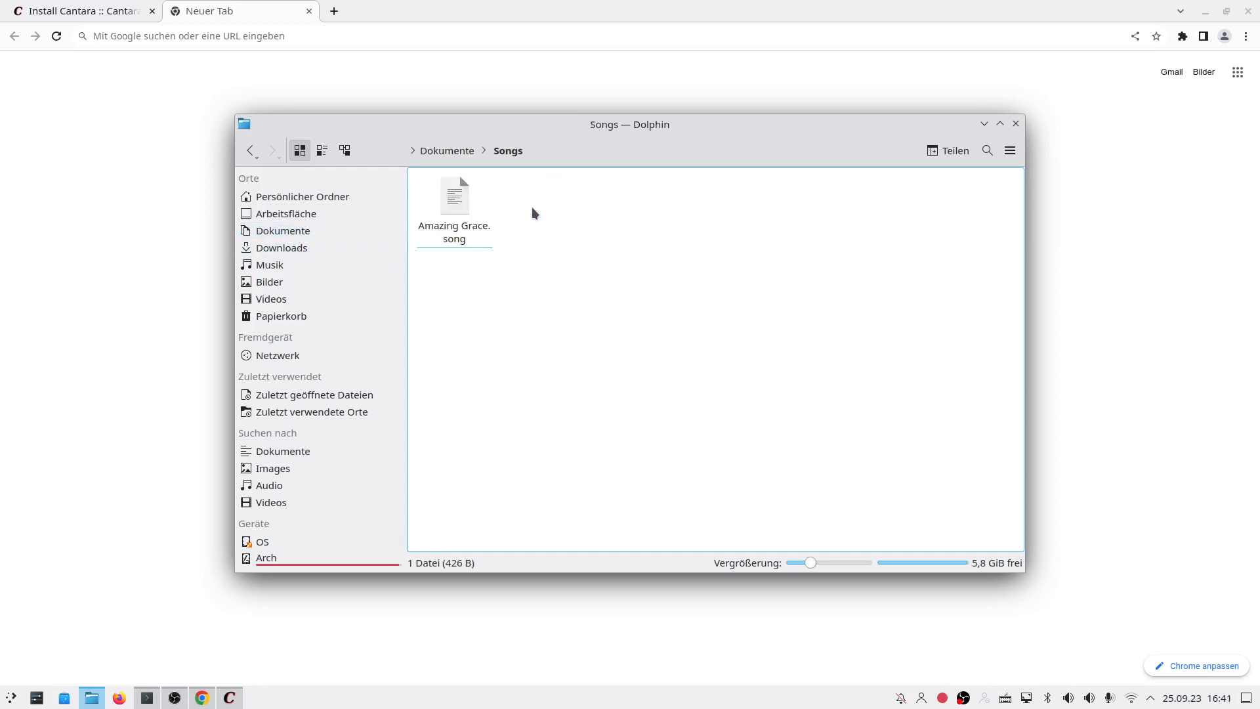
{"action": "right_click", "coordinate": [462, 235]}
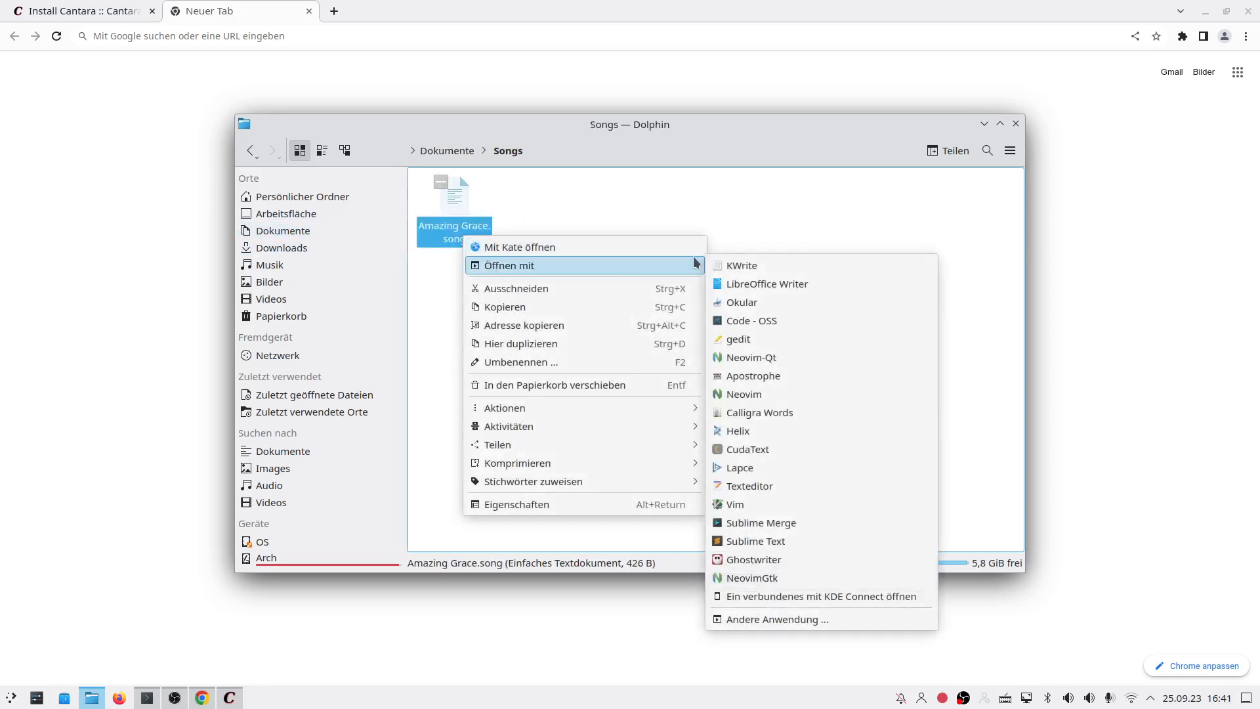
Step: Open Amazing Grace.song in KWrite and move the editor aside
{"action": "left_click", "coordinate": [723, 265]}
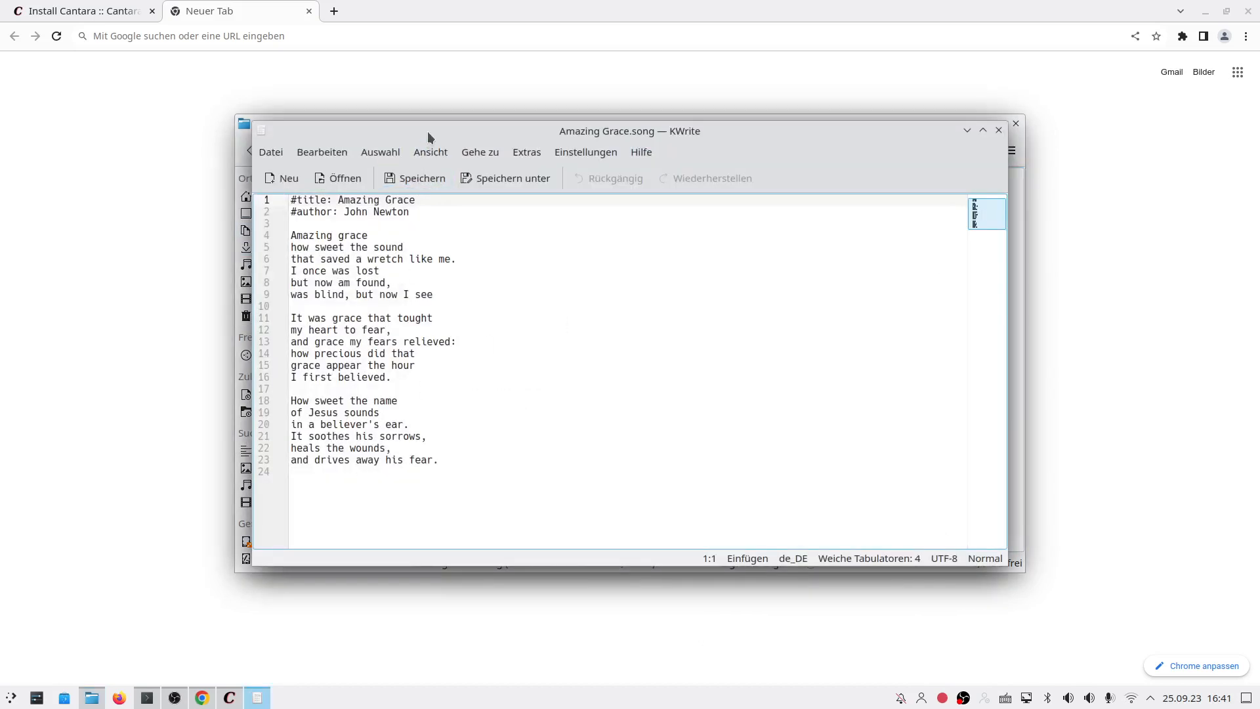
{"action": "left_click_drag", "start_coordinate": [427, 132], "coordinate": [518, 179]}
{"action": "left_click", "coordinate": [488, 534]}
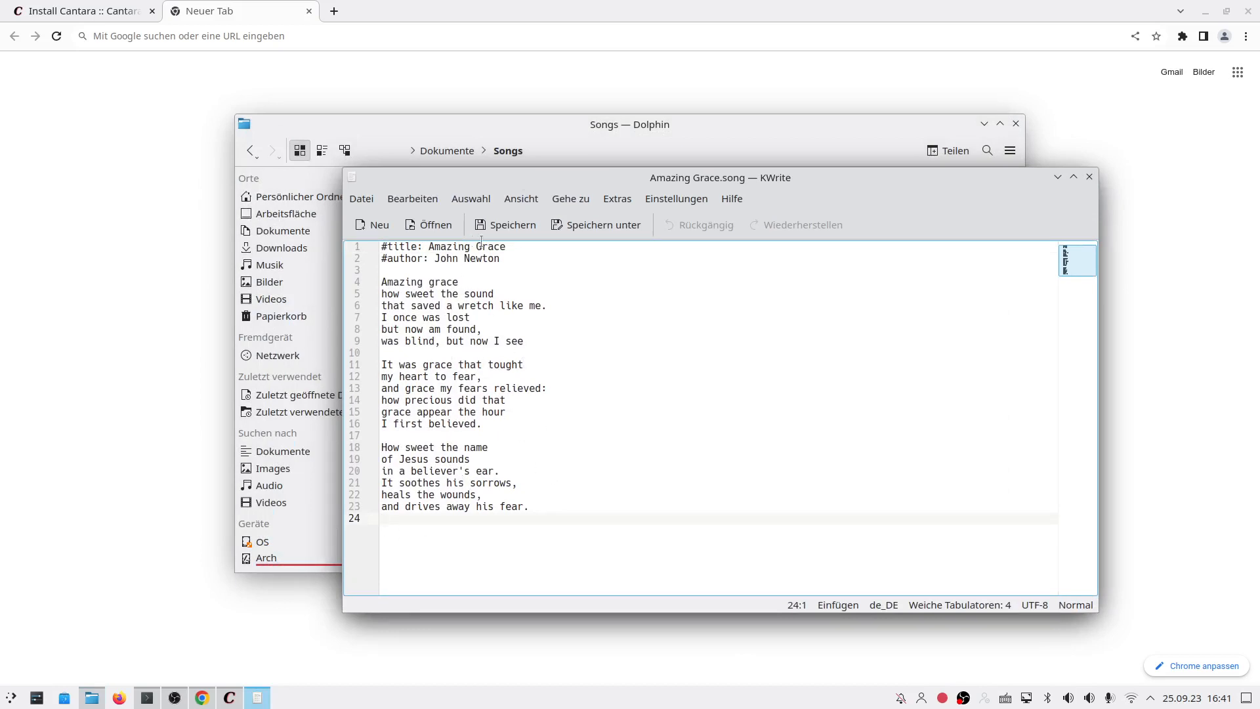
Step: Select the #title and #author header lines and the first two stanzas to review them
{"action": "left_click_drag", "start_coordinate": [501, 258], "coordinate": [337, 241]}
{"action": "left_click_drag", "start_coordinate": [500, 258], "coordinate": [367, 250]}
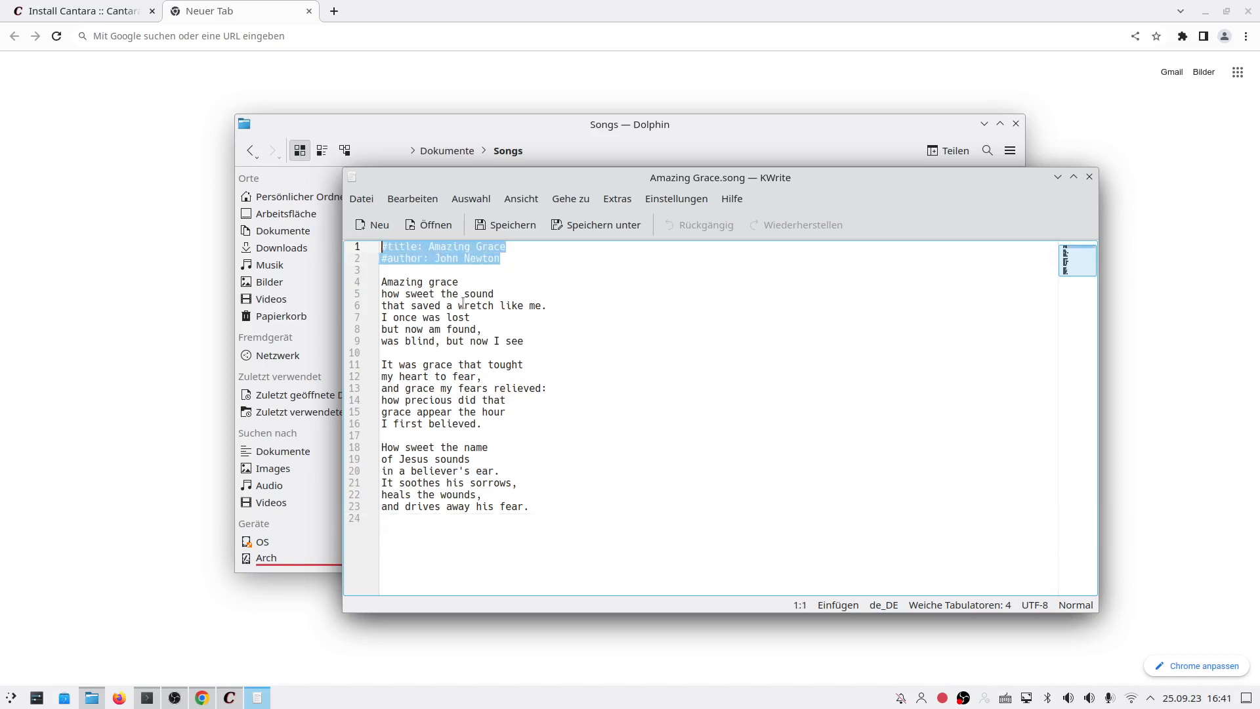
{"action": "left_click", "coordinate": [383, 281]}
{"action": "left_click_drag", "start_coordinate": [383, 280], "coordinate": [530, 337]}
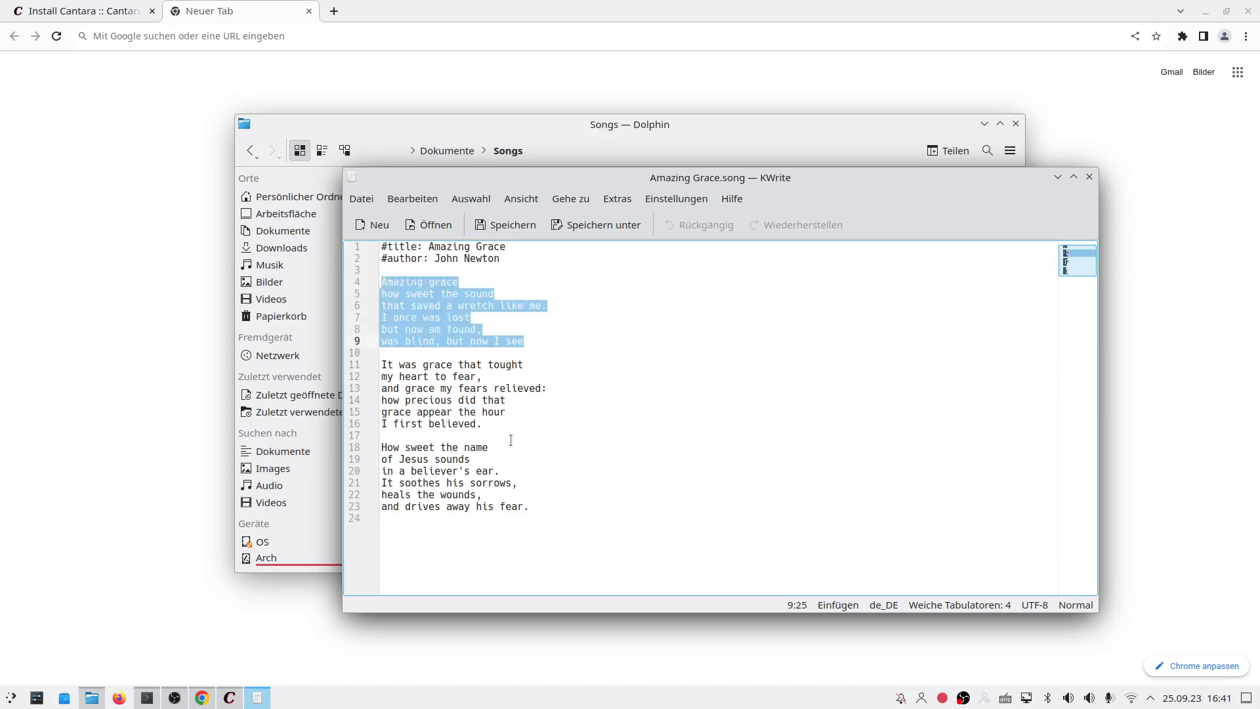
{"action": "left_click", "coordinate": [496, 423]}
{"action": "left_click_drag", "start_coordinate": [497, 423], "coordinate": [384, 369]}
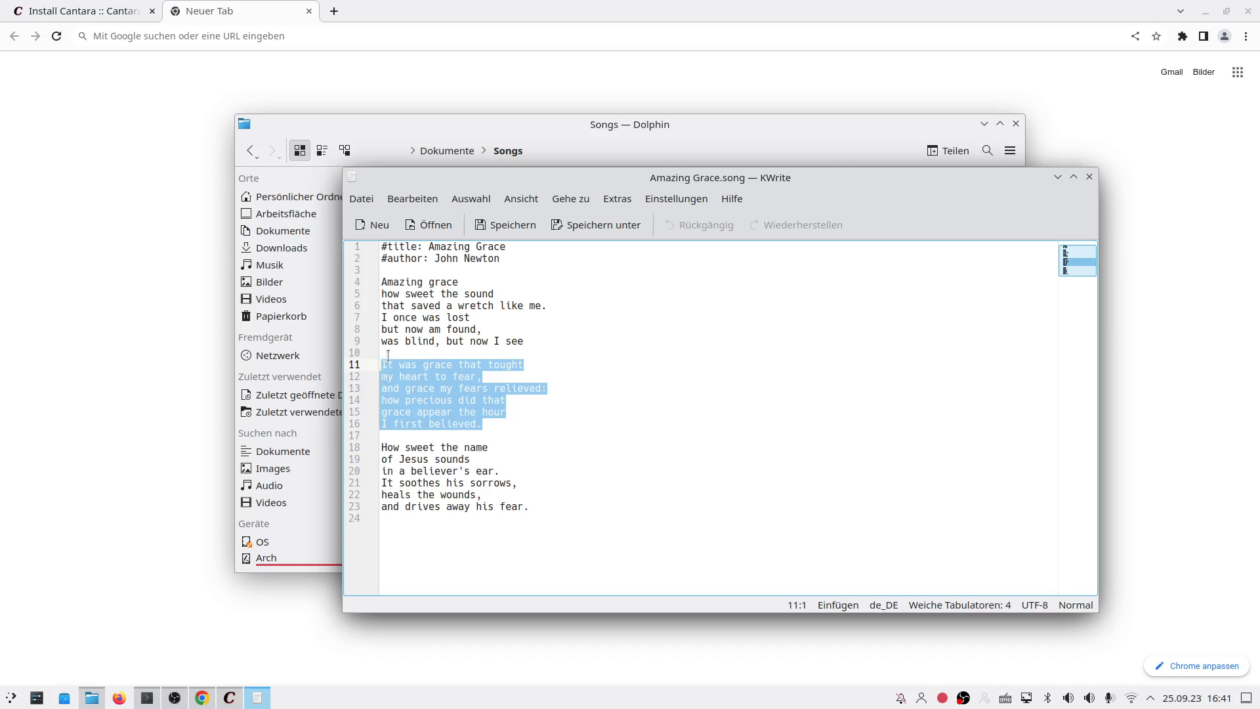
{"action": "key", "text": "Up"}
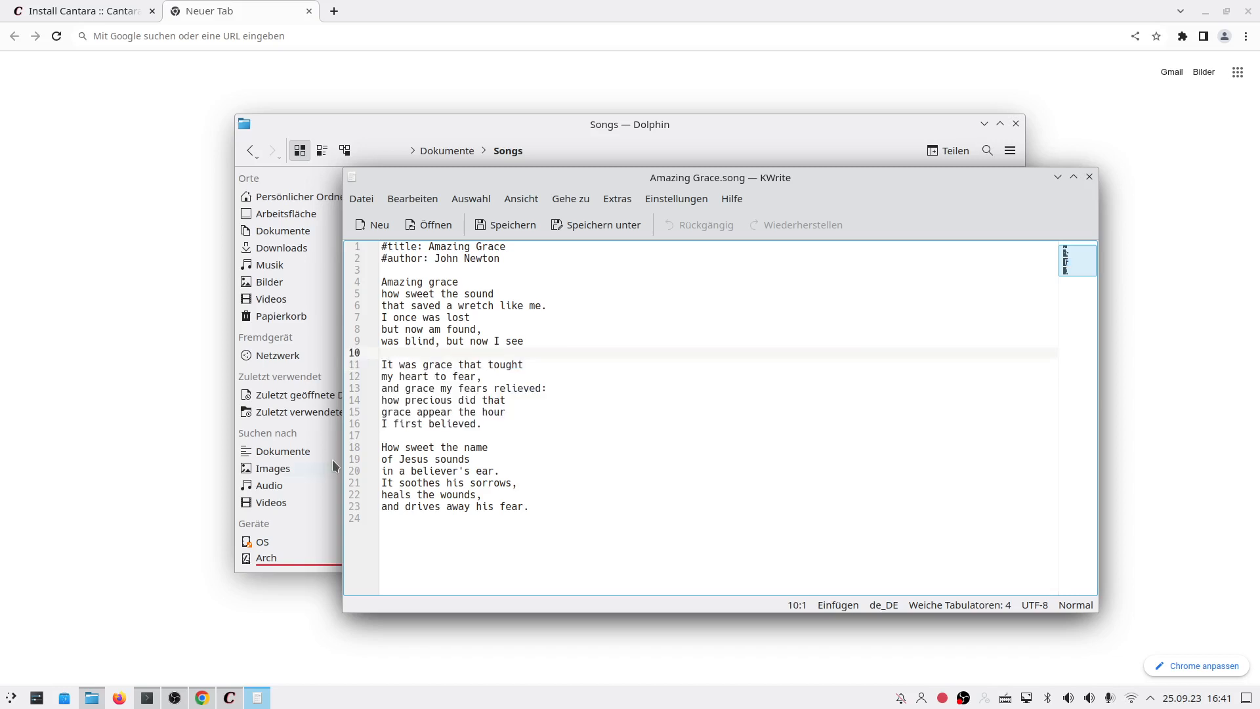
{"action": "left_click", "coordinate": [610, 332]}
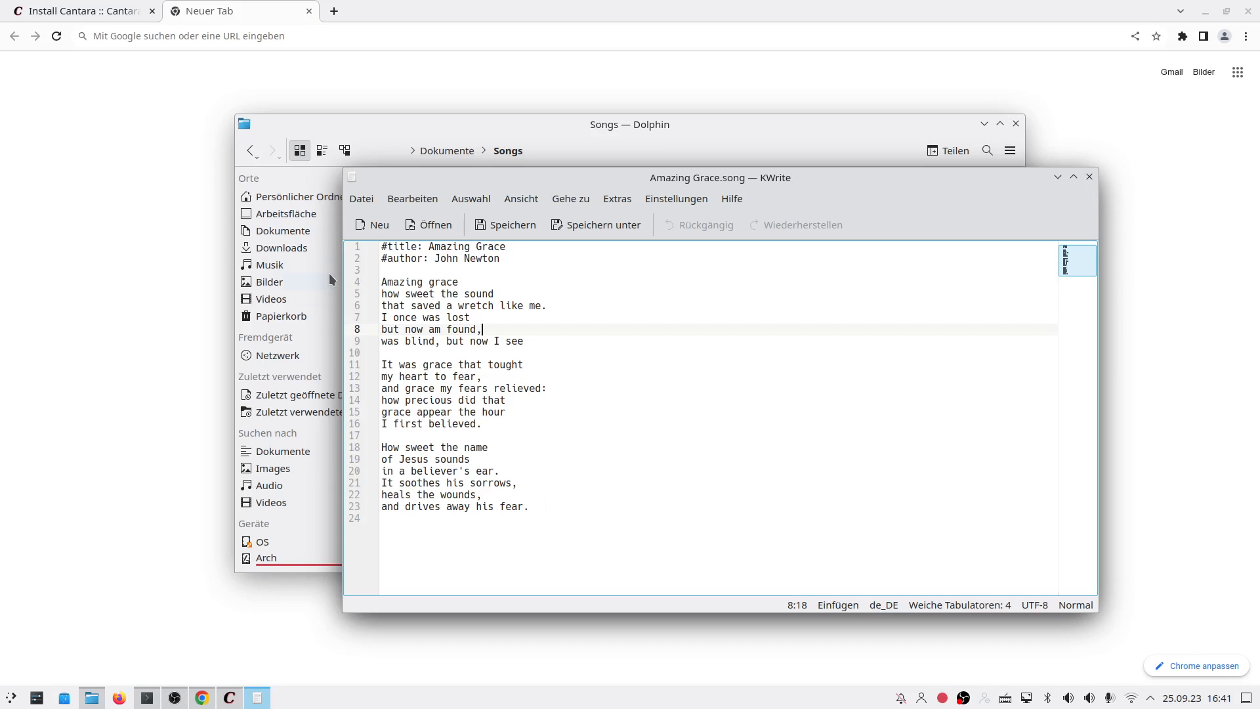
{"action": "left_click_drag", "start_coordinate": [521, 269], "coordinate": [368, 237]}
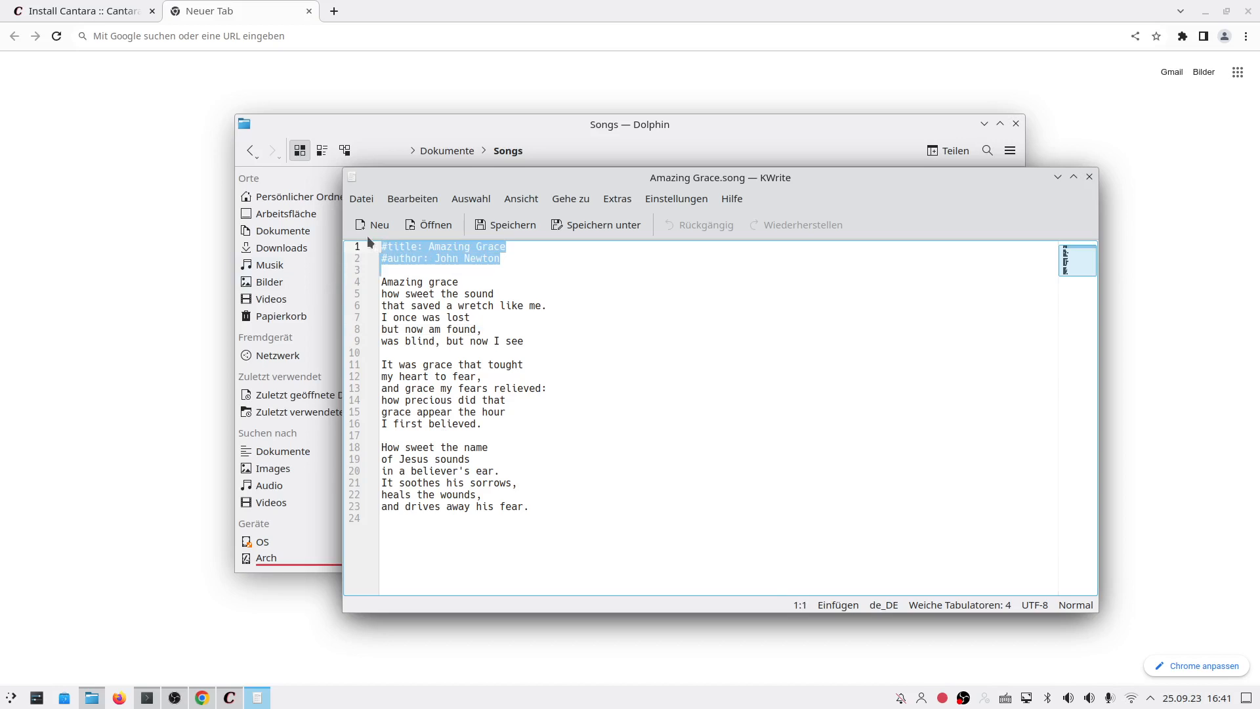
Step: Highlight the word 'title' and the song name 'Amazing Grace' in line 1
{"action": "left_click", "coordinate": [423, 248]}
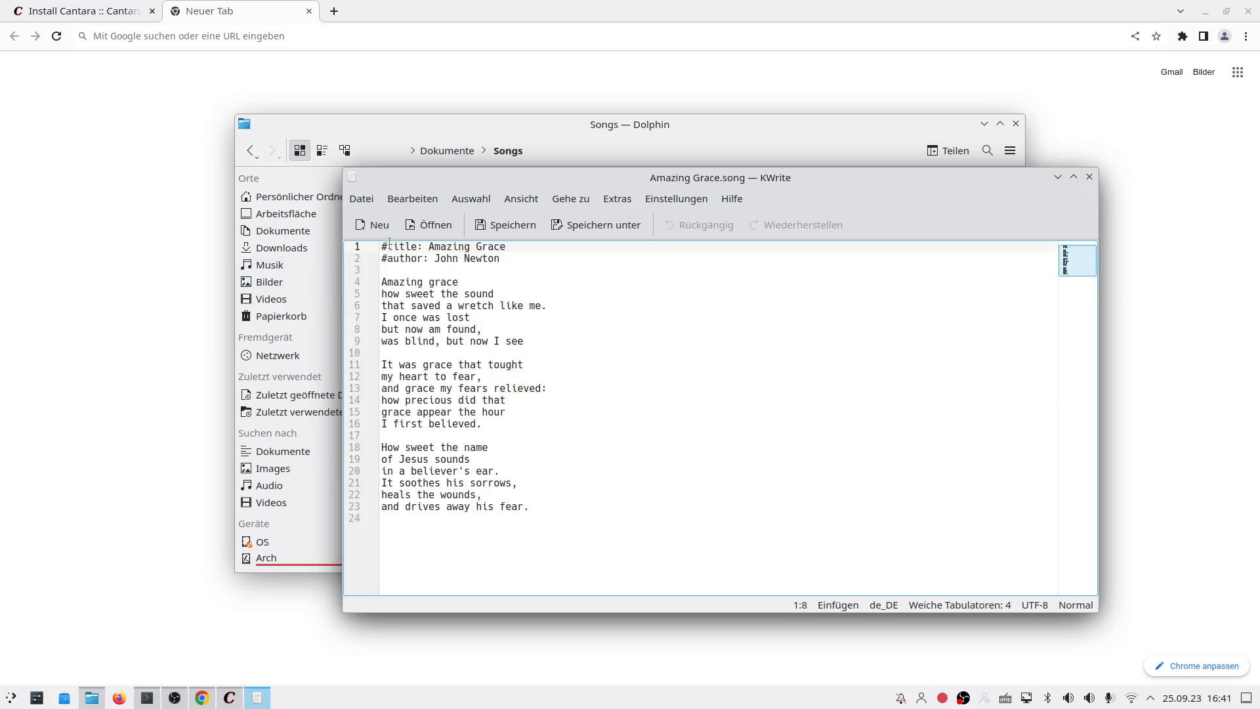
{"action": "double_click", "coordinate": [391, 246]}
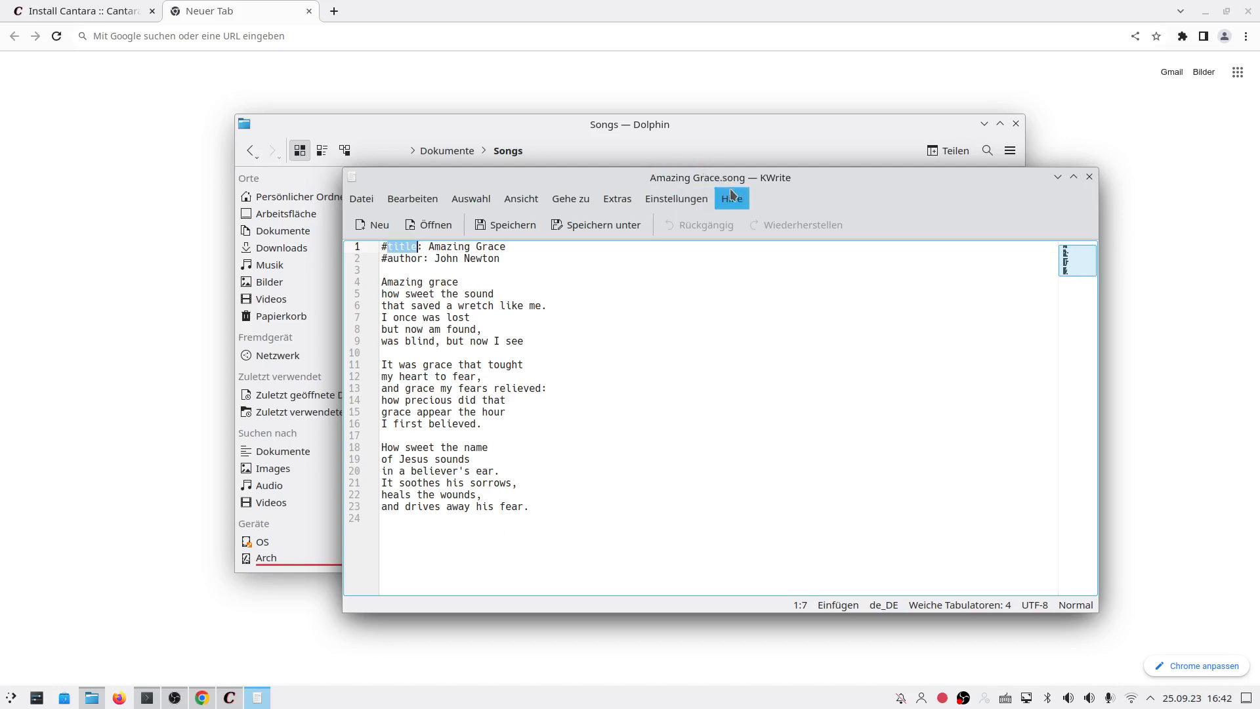
{"action": "left_click_drag", "start_coordinate": [428, 246], "coordinate": [506, 246]}
{"action": "left_click", "coordinate": [453, 329]}
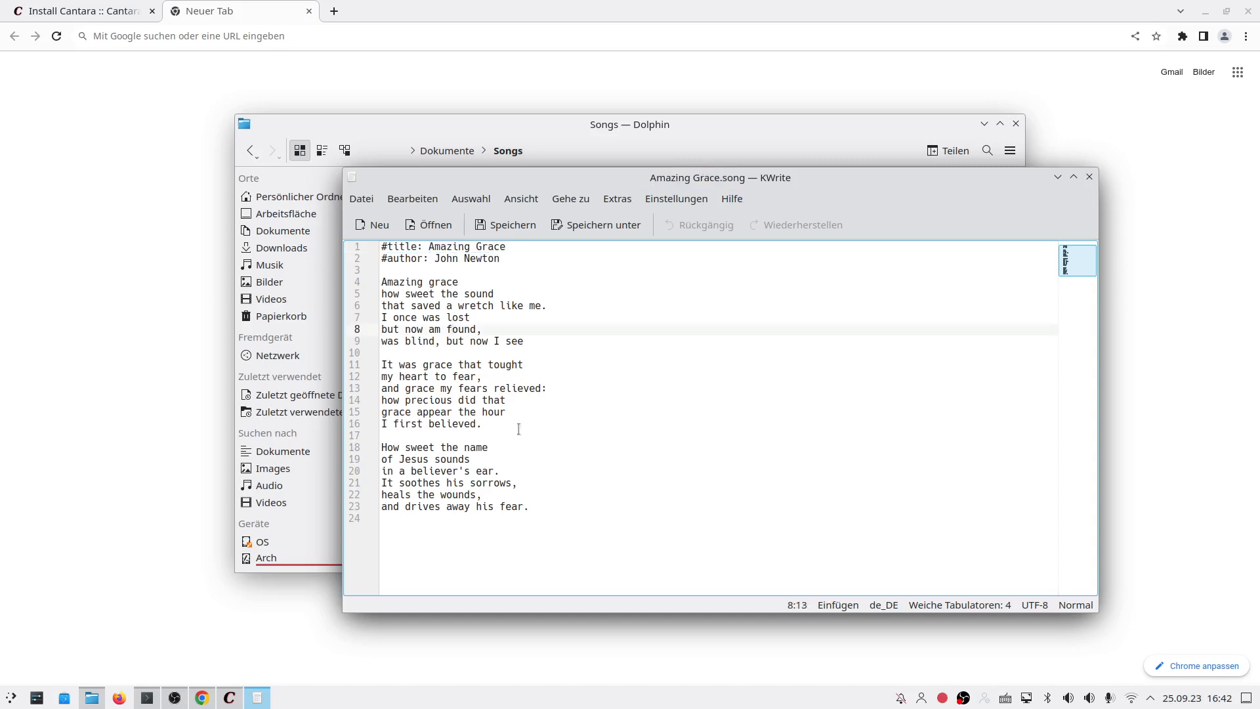
{"action": "left_click", "coordinate": [405, 258]}
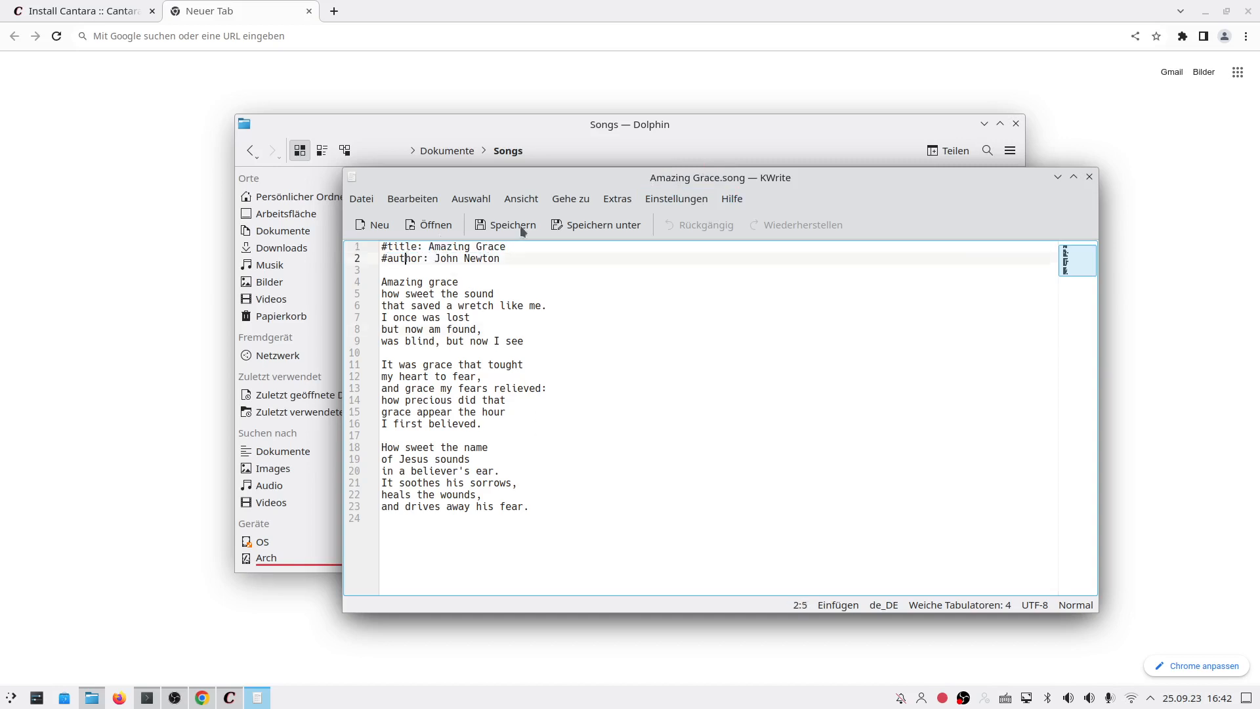
{"action": "left_click_drag", "start_coordinate": [429, 246], "coordinate": [507, 247]}
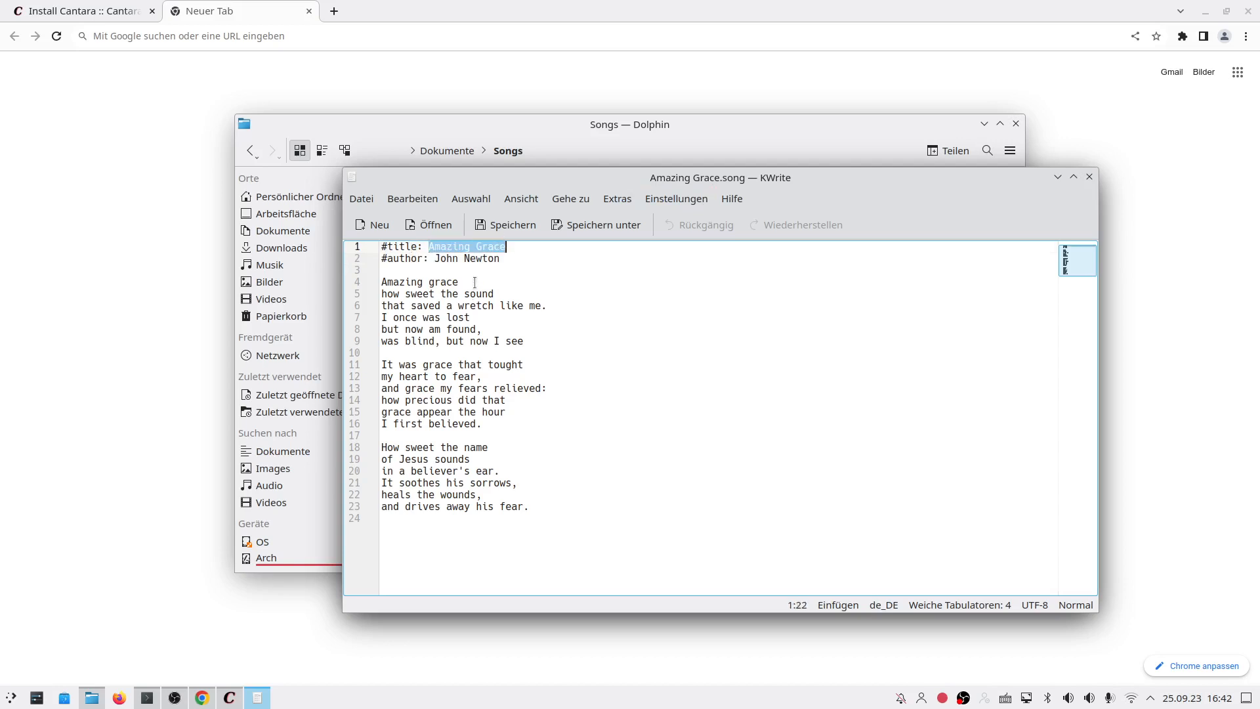
Step: Close the KWrite window without saving any changes
{"action": "left_click_drag", "start_coordinate": [497, 177], "coordinate": [499, 201]}
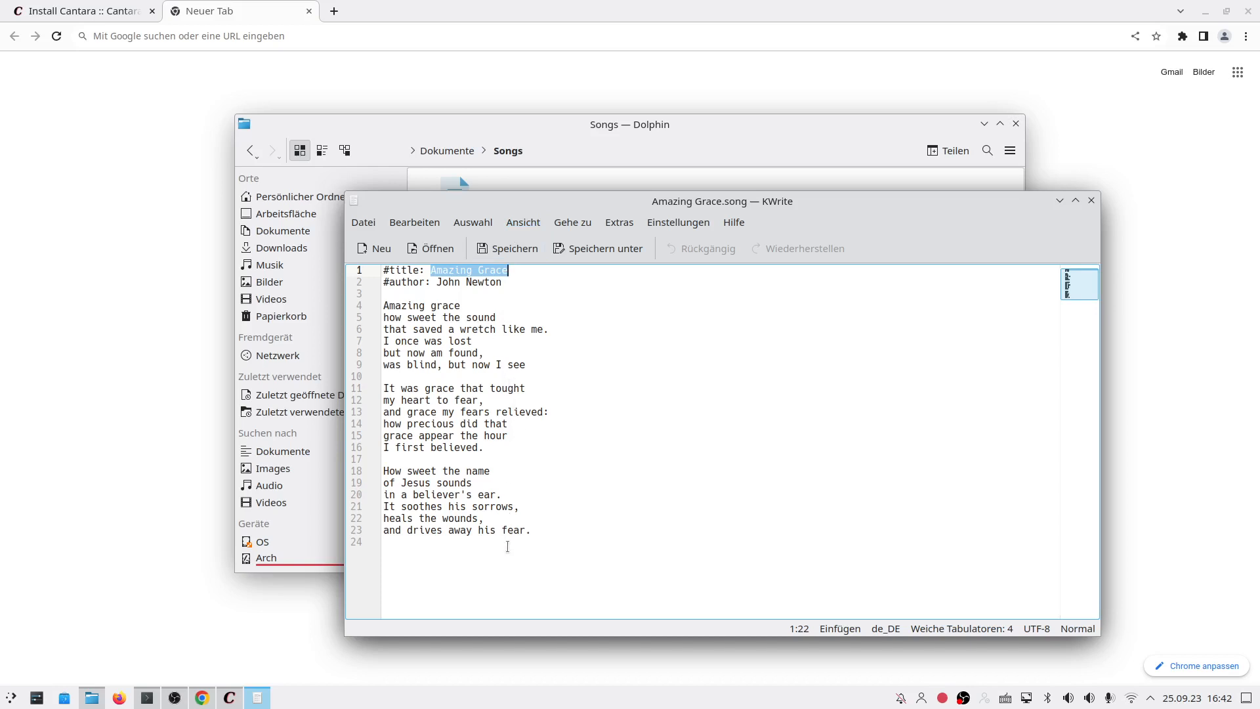
{"action": "left_click", "coordinate": [493, 583]}
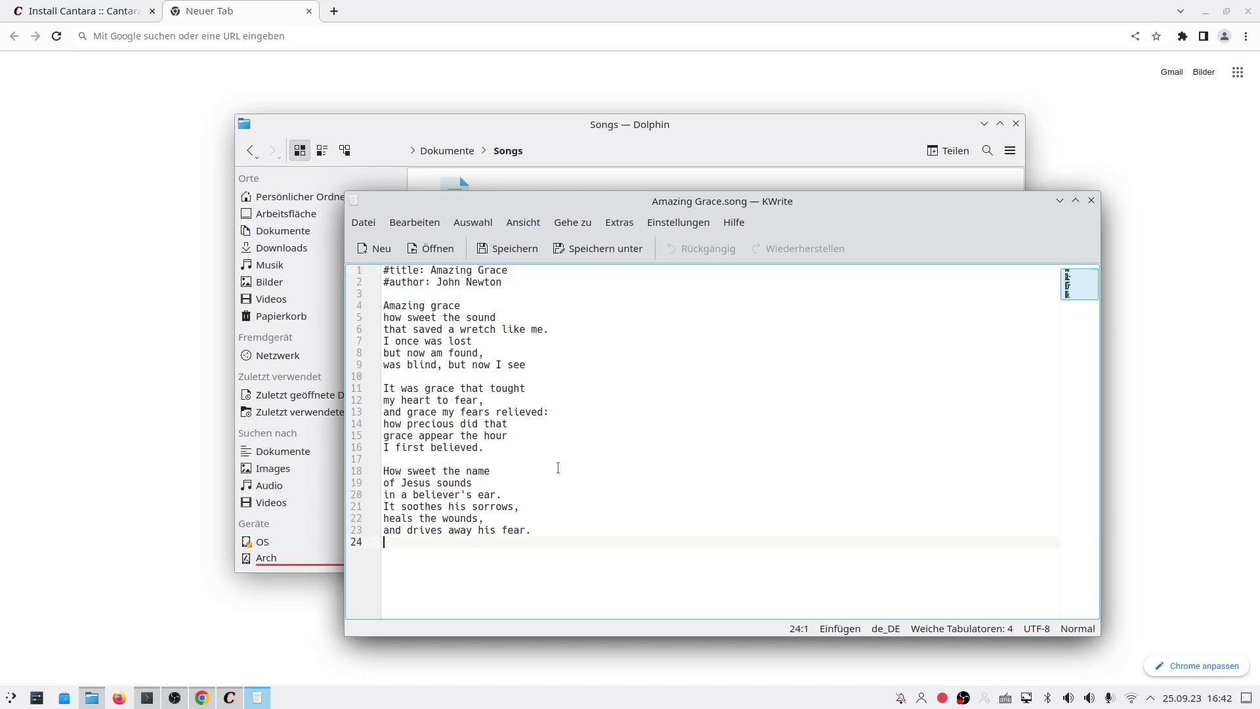
{"action": "left_click", "coordinate": [1090, 199]}
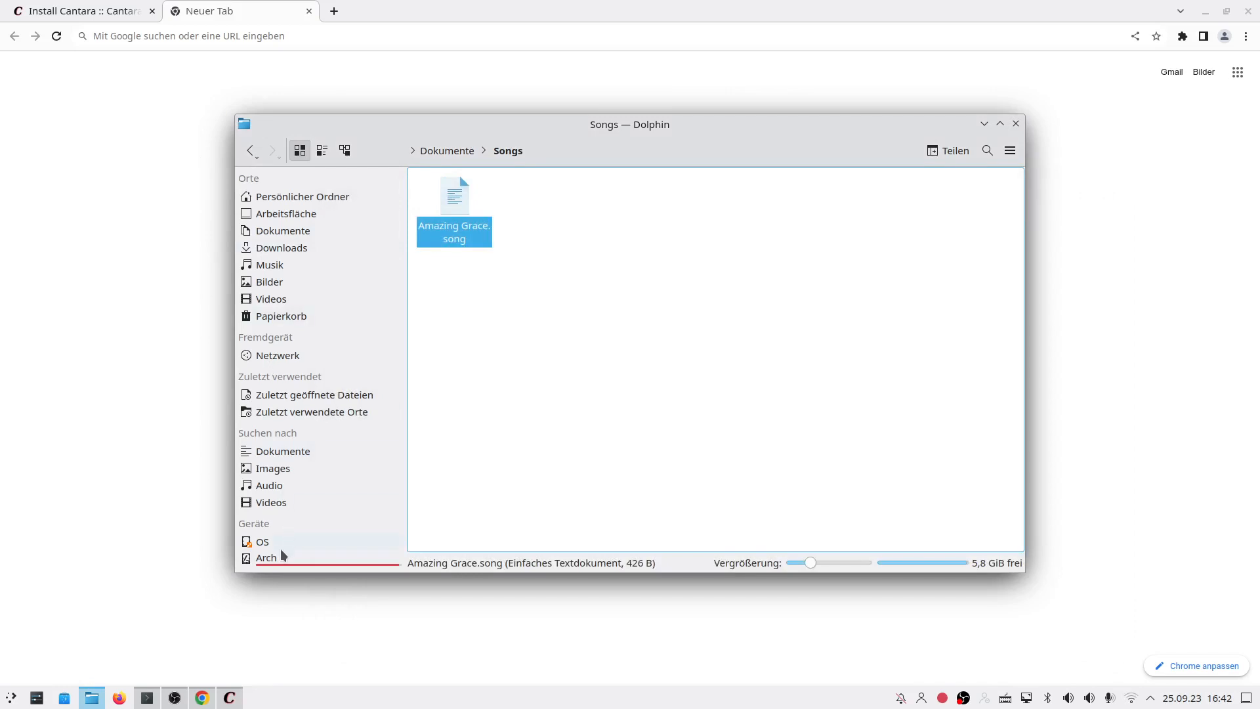
Step: Minimize Dolphin, search Google for 'what a friend we have in jesus' chords, and accept cookies
{"action": "left_click", "coordinate": [170, 377]}
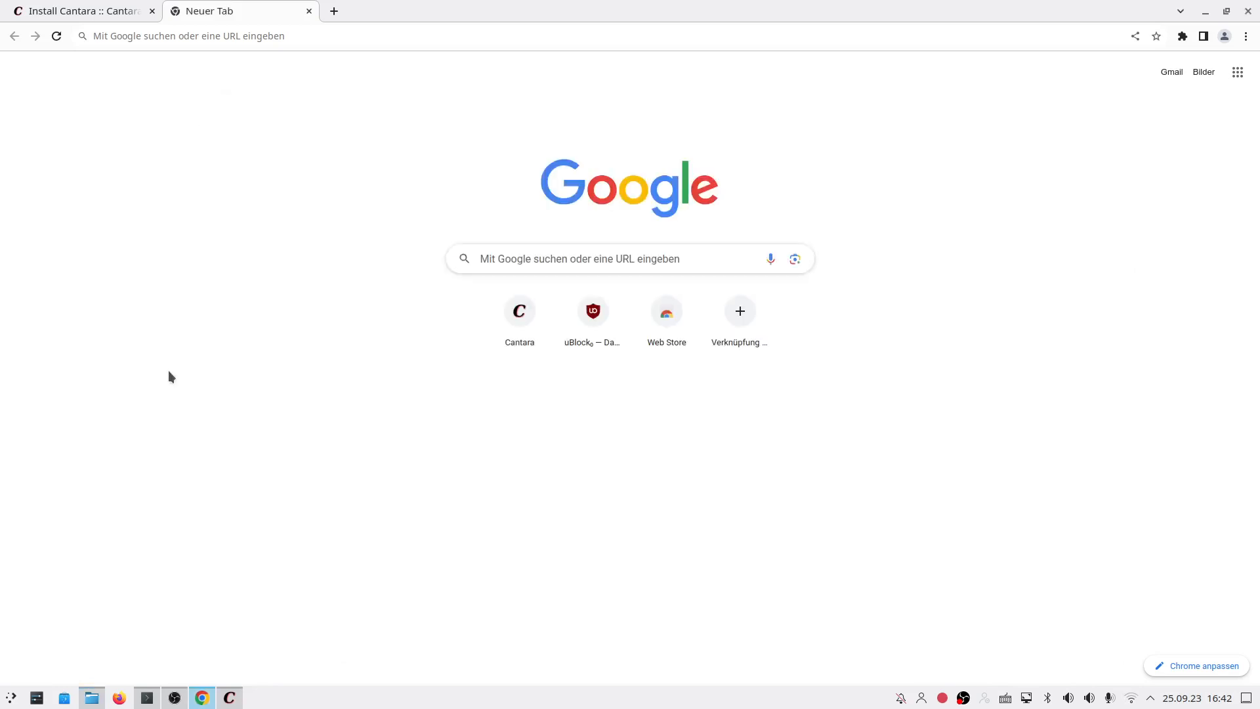
{"action": "left_click", "coordinate": [571, 261]}
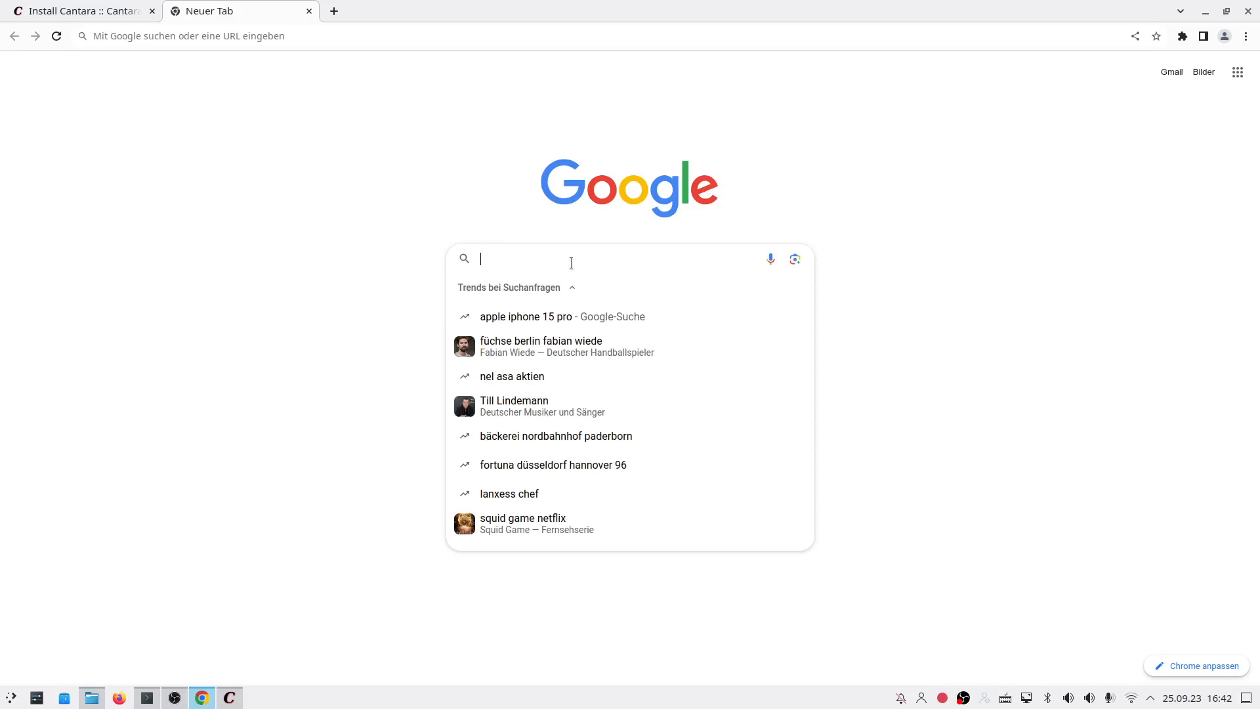
{"action": "type", "text": "what a friend"}
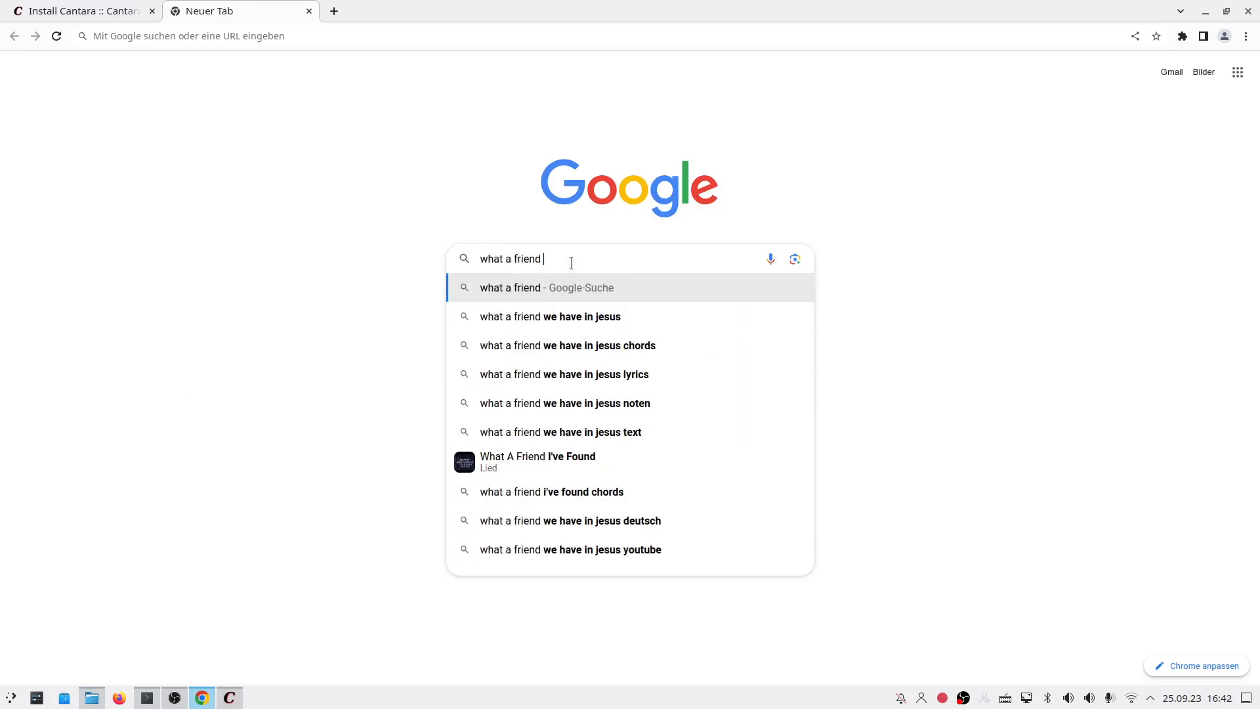
{"action": "key", "text": "Down"}
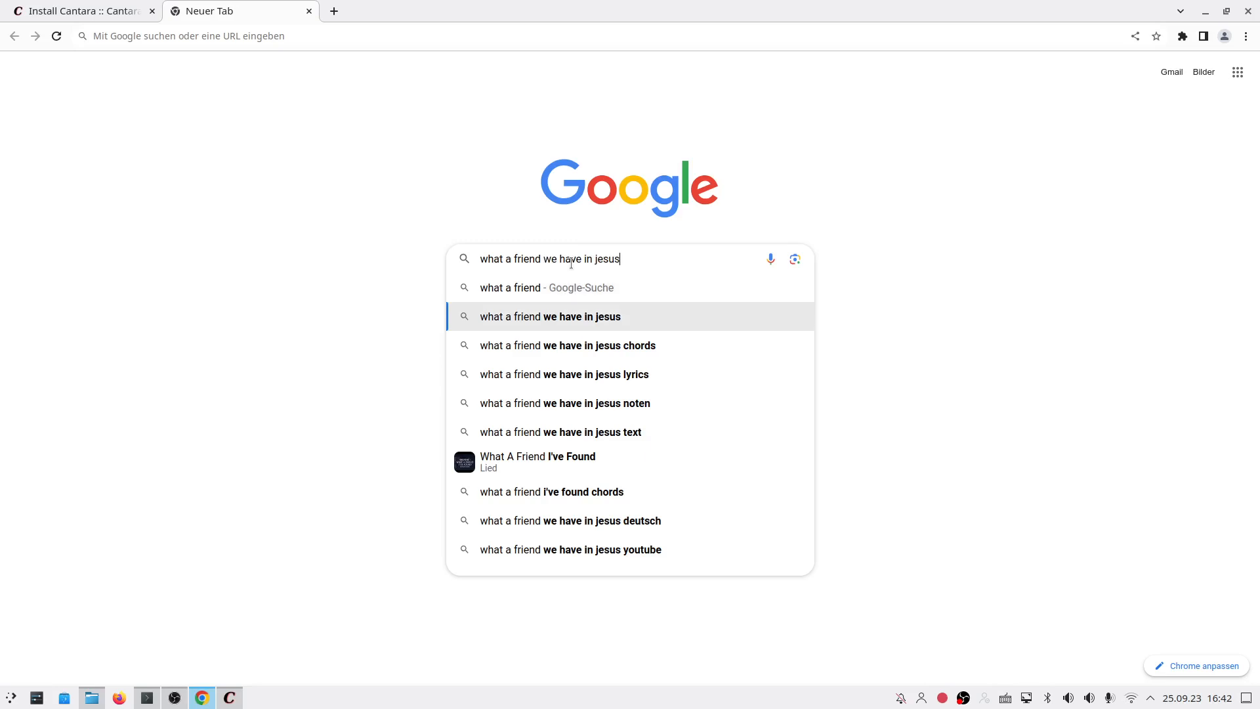
{"action": "key", "text": "Down"}
{"action": "key", "text": "Return"}
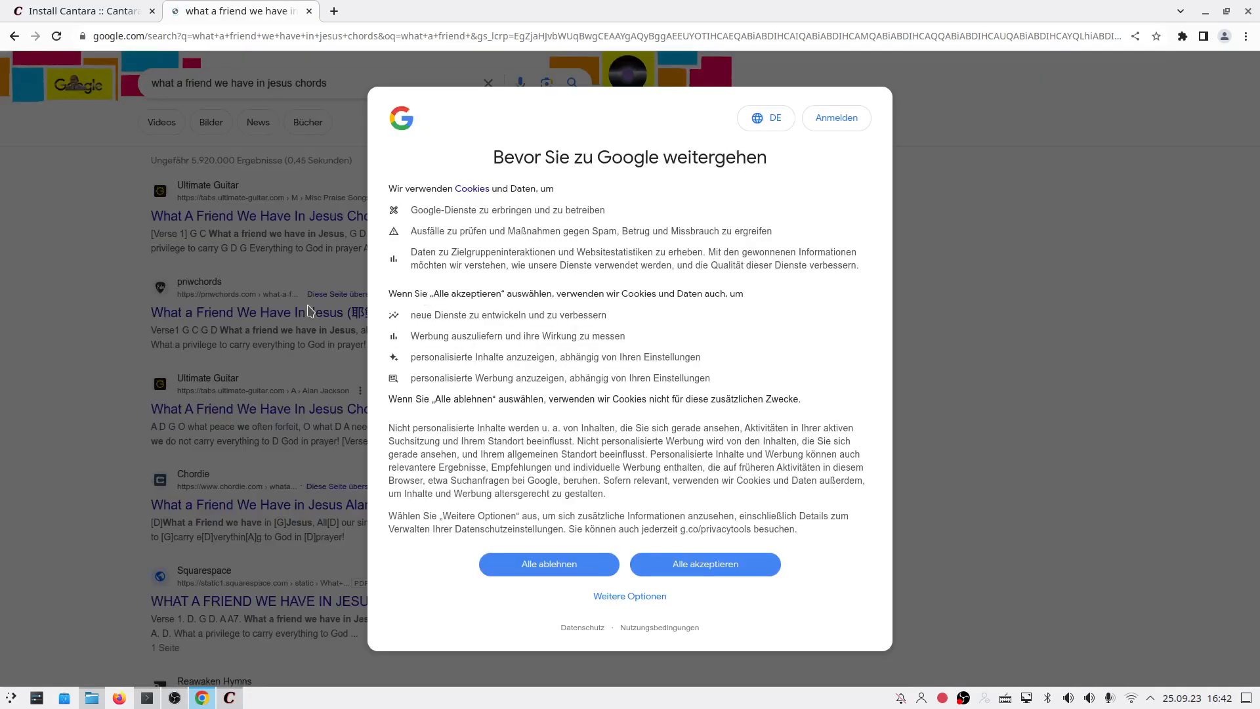
{"action": "left_click", "coordinate": [690, 565]}
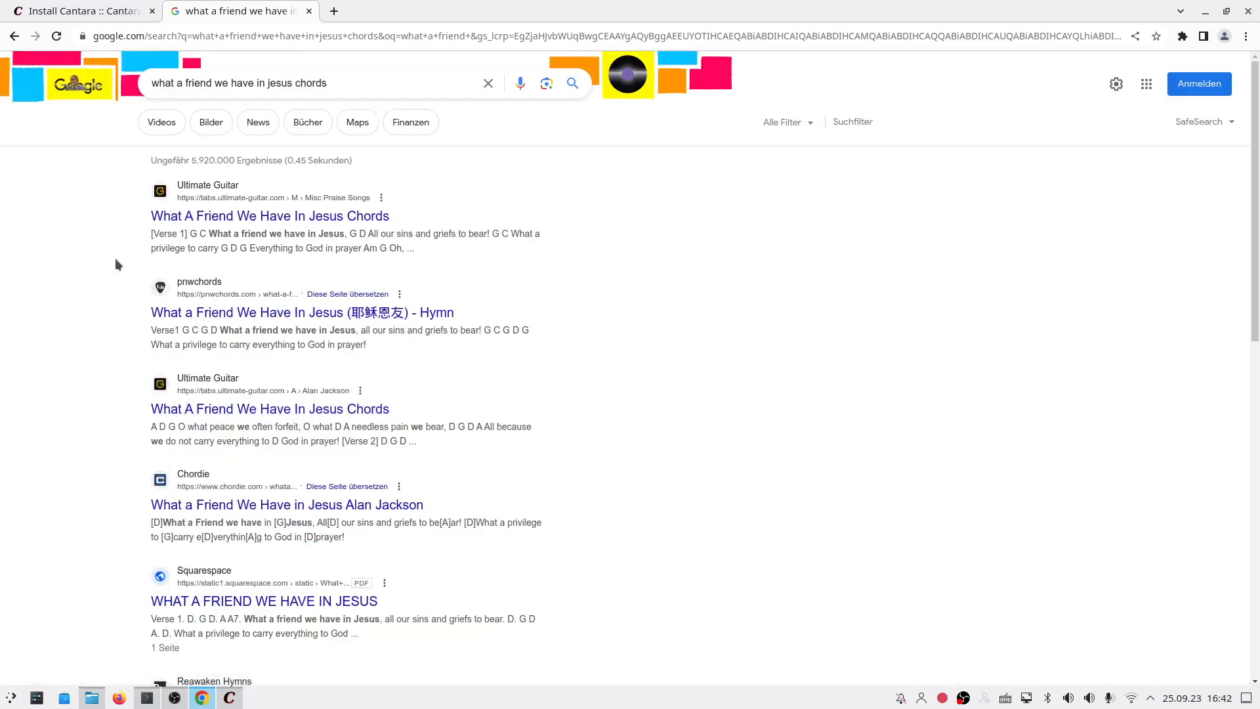
Step: Change the search to 'lyrics' and open the hymnal.net result for the hymn
{"action": "left_click", "coordinate": [363, 88]}
{"action": "double_click", "coordinate": [318, 83]}
{"action": "type", "text": "lyrics"}
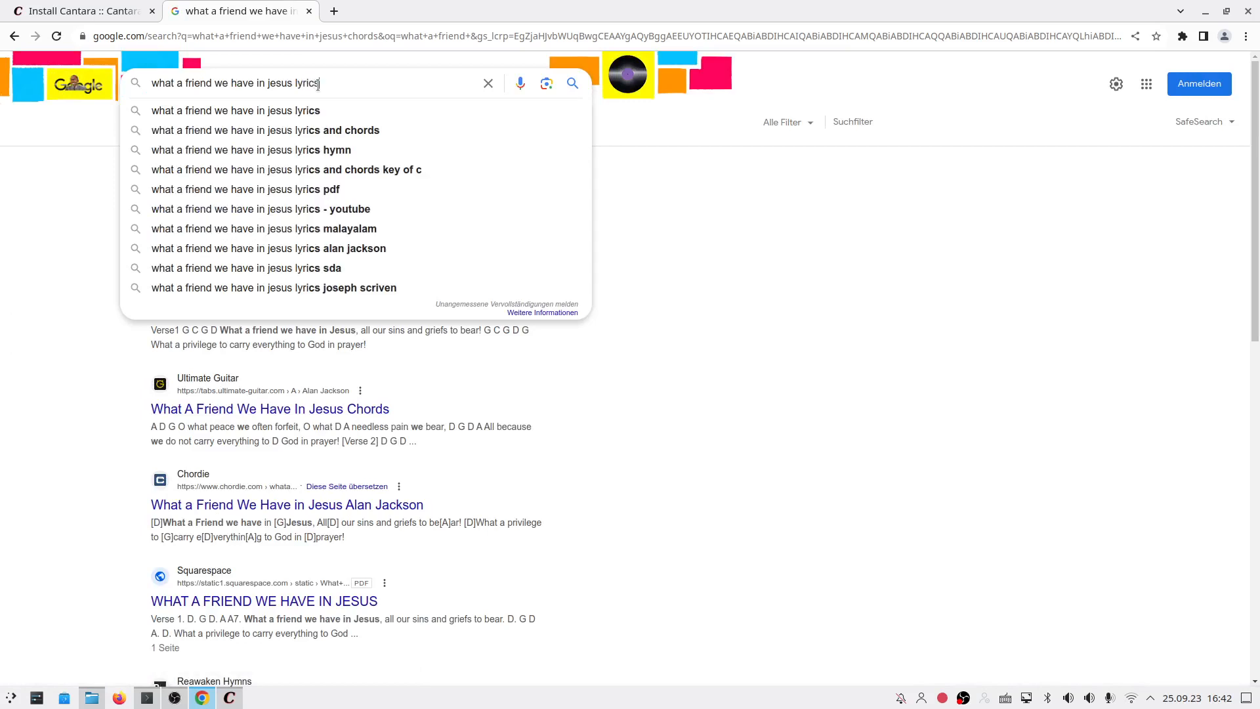
{"action": "key", "text": "Return"}
{"action": "left_click", "coordinate": [164, 271]}
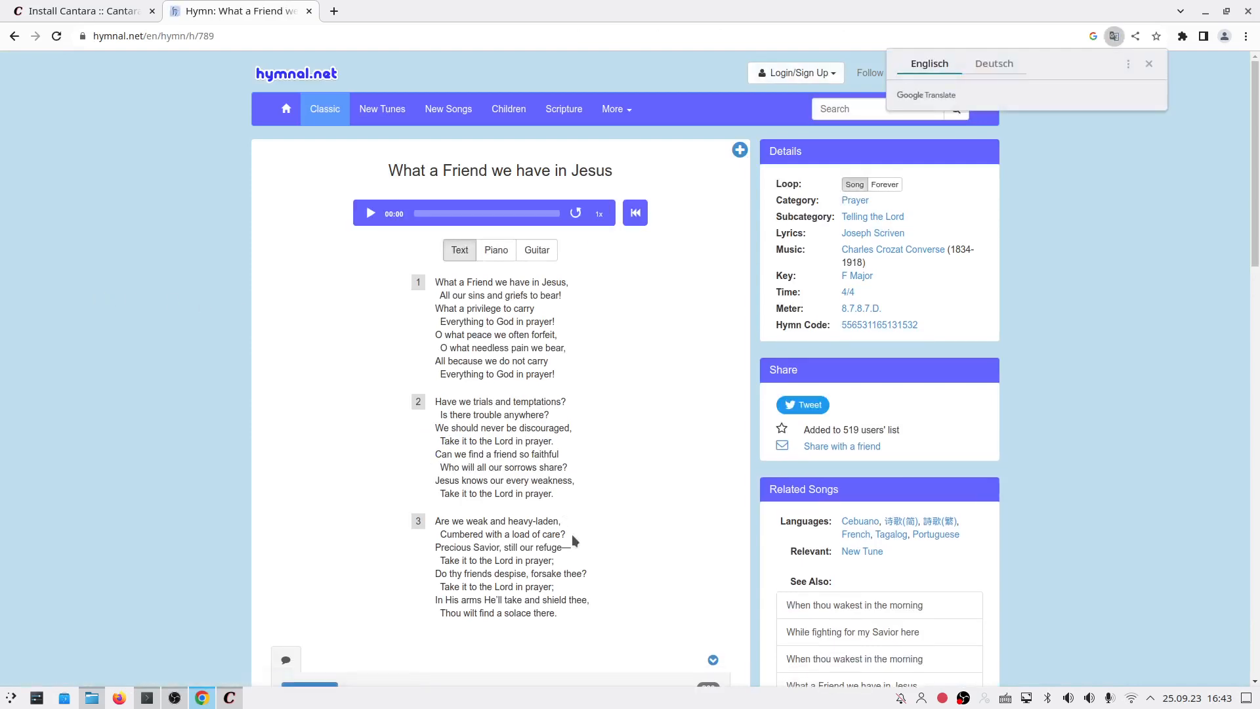
Step: Select all three stanzas on the hymn page, then switch to Cantara's Edit menu
{"action": "left_click_drag", "start_coordinate": [558, 617], "coordinate": [513, 518]}
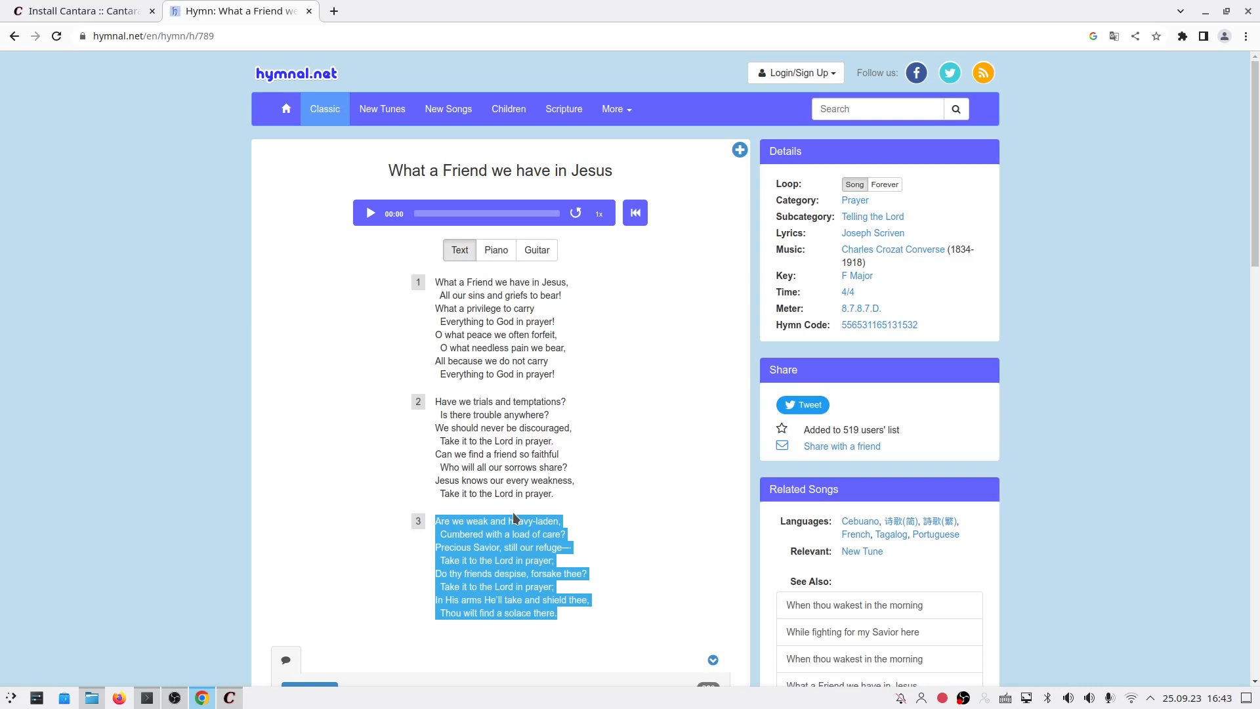
{"action": "left_click_drag", "start_coordinate": [513, 519], "coordinate": [437, 280]}
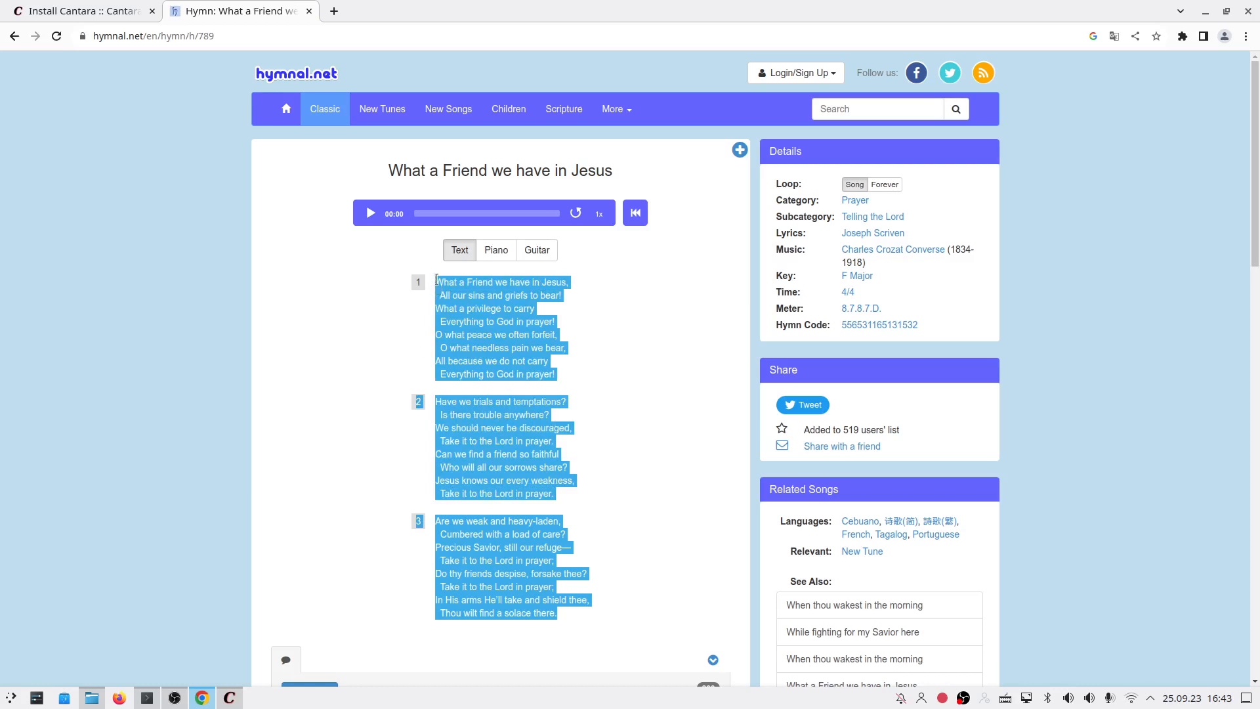
{"action": "left_click", "coordinate": [238, 697]}
{"action": "left_click", "coordinate": [45, 31]}
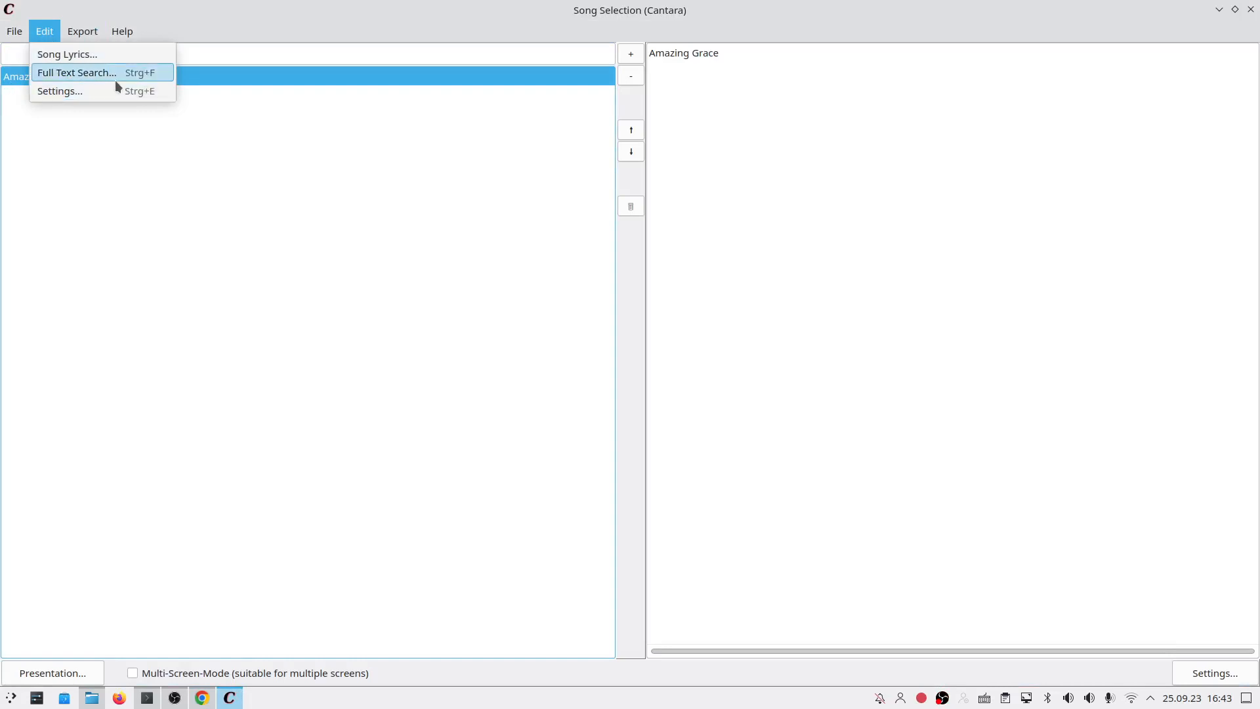
Step: Copy all three hymn verses from the hymnal.net page and return to Cantara
{"action": "left_click", "coordinate": [245, 27]}
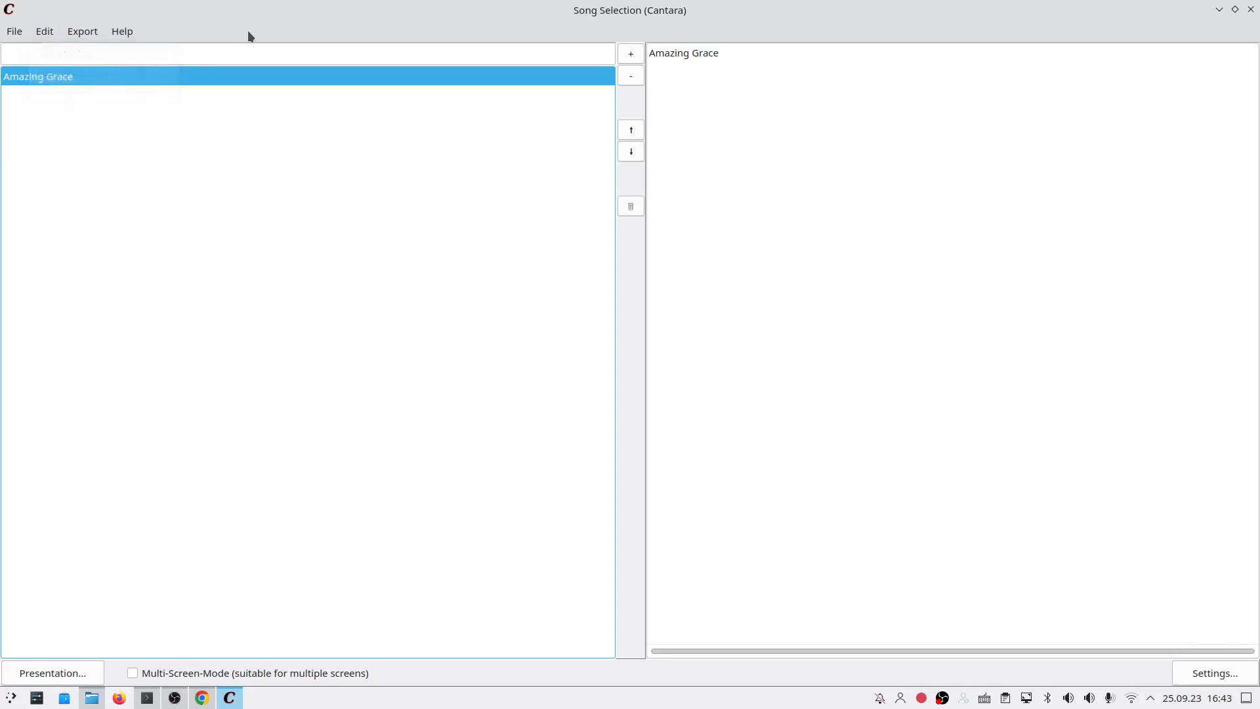
{"action": "key", "text": "alt+Tab"}
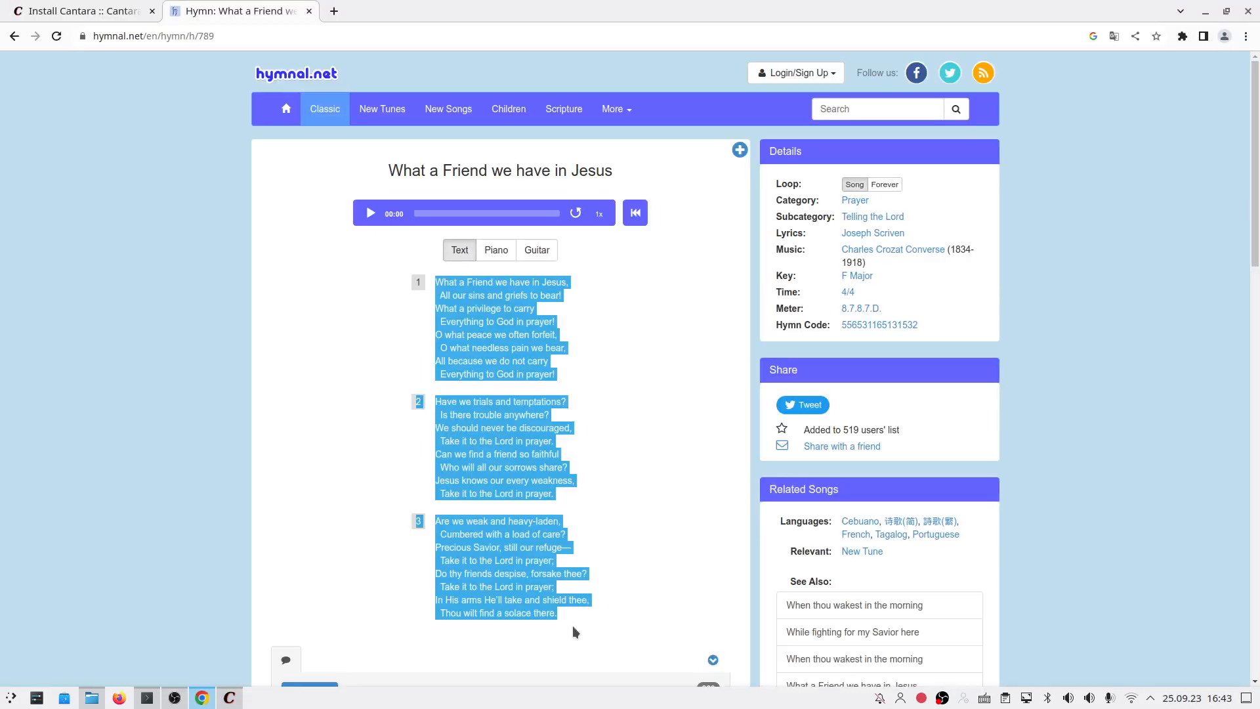
{"action": "left_click_drag", "start_coordinate": [569, 615], "coordinate": [386, 352]}
{"action": "right_click", "coordinate": [456, 289]}
{"action": "left_click", "coordinate": [478, 302]}
{"action": "key", "text": "alt+Tab"}
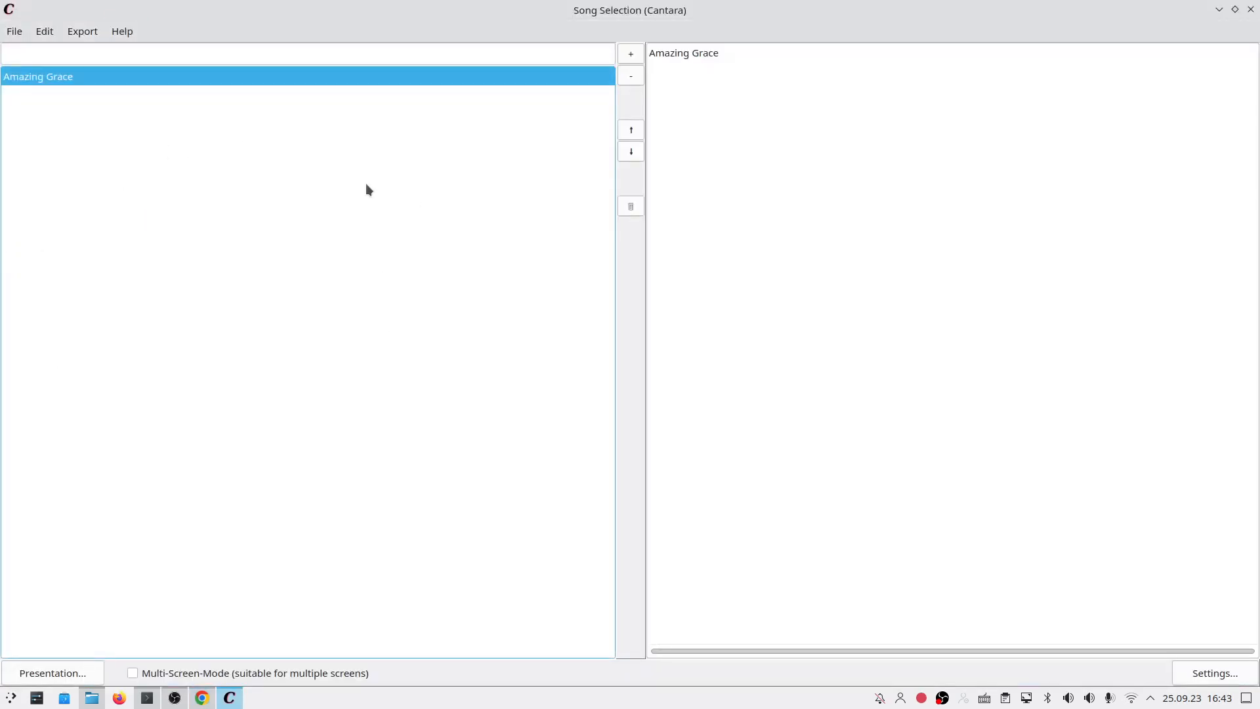
Step: Deselect Amazing Grace.song in Dolphin and reopen Cantara's Edit menu
{"action": "left_click", "coordinate": [49, 30]}
{"action": "left_click", "coordinate": [47, 29]}
{"action": "left_click", "coordinate": [92, 698]}
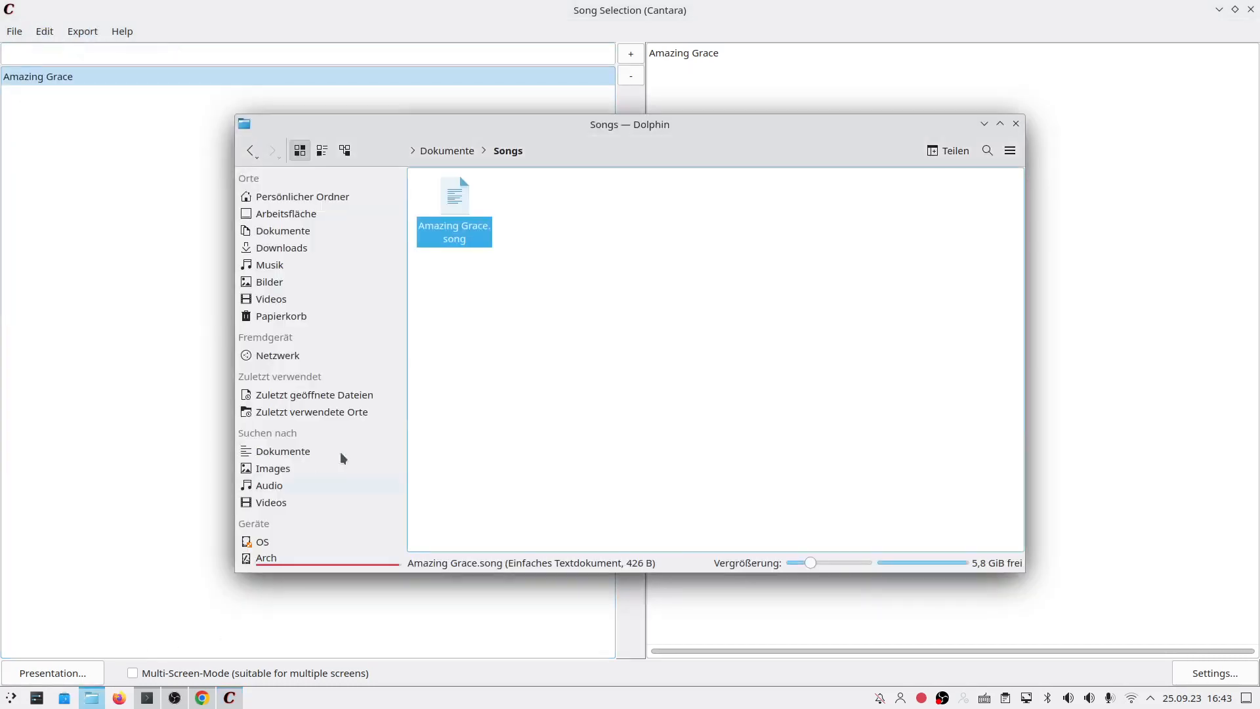
{"action": "left_click", "coordinate": [501, 252]}
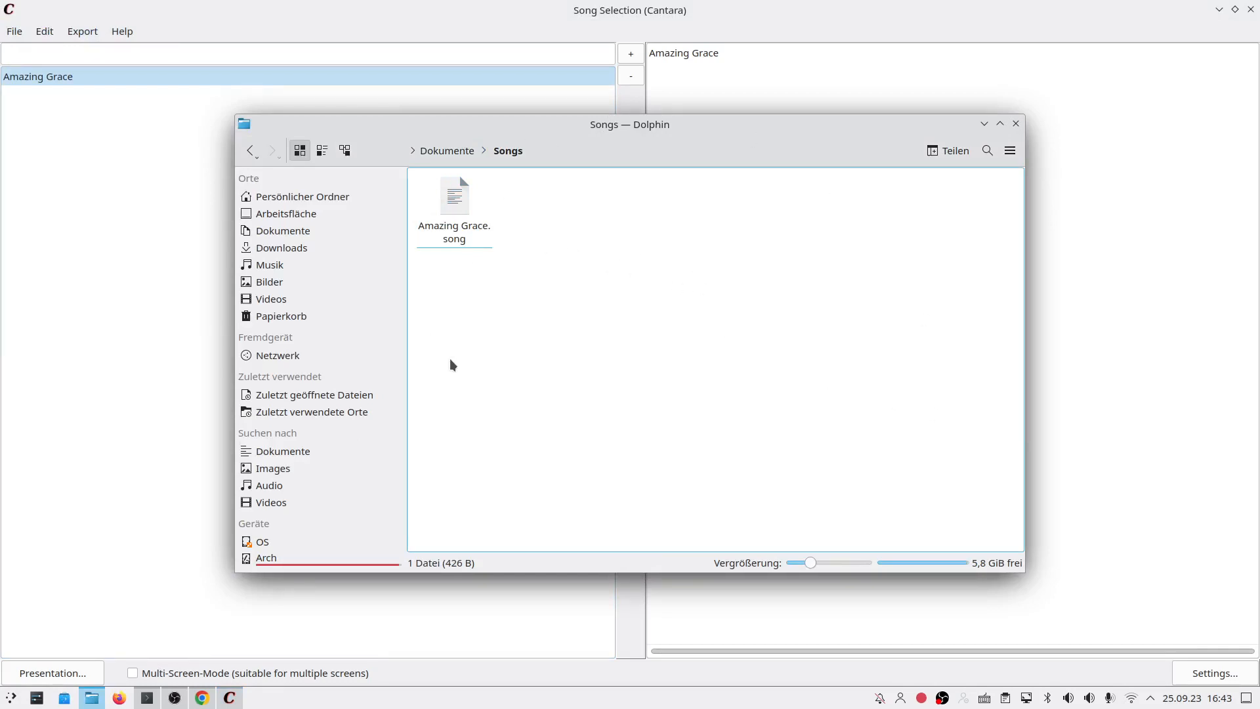
{"action": "left_click", "coordinate": [231, 13]}
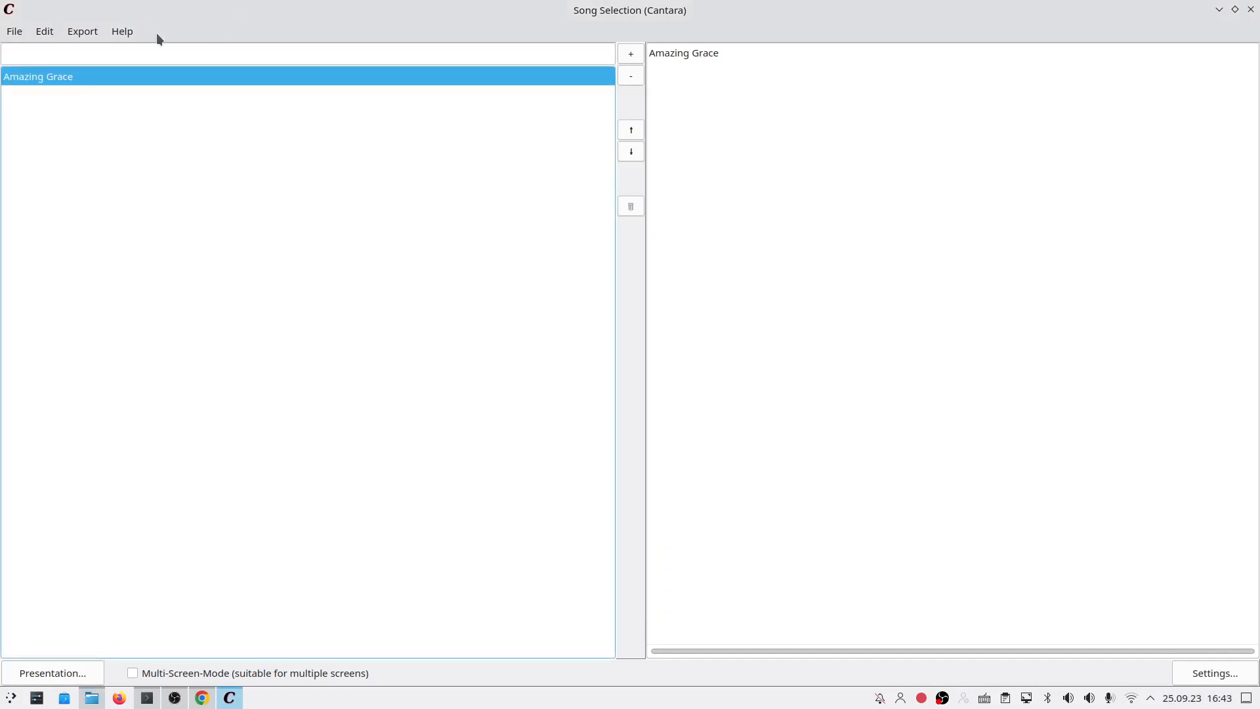
{"action": "left_click", "coordinate": [45, 33]}
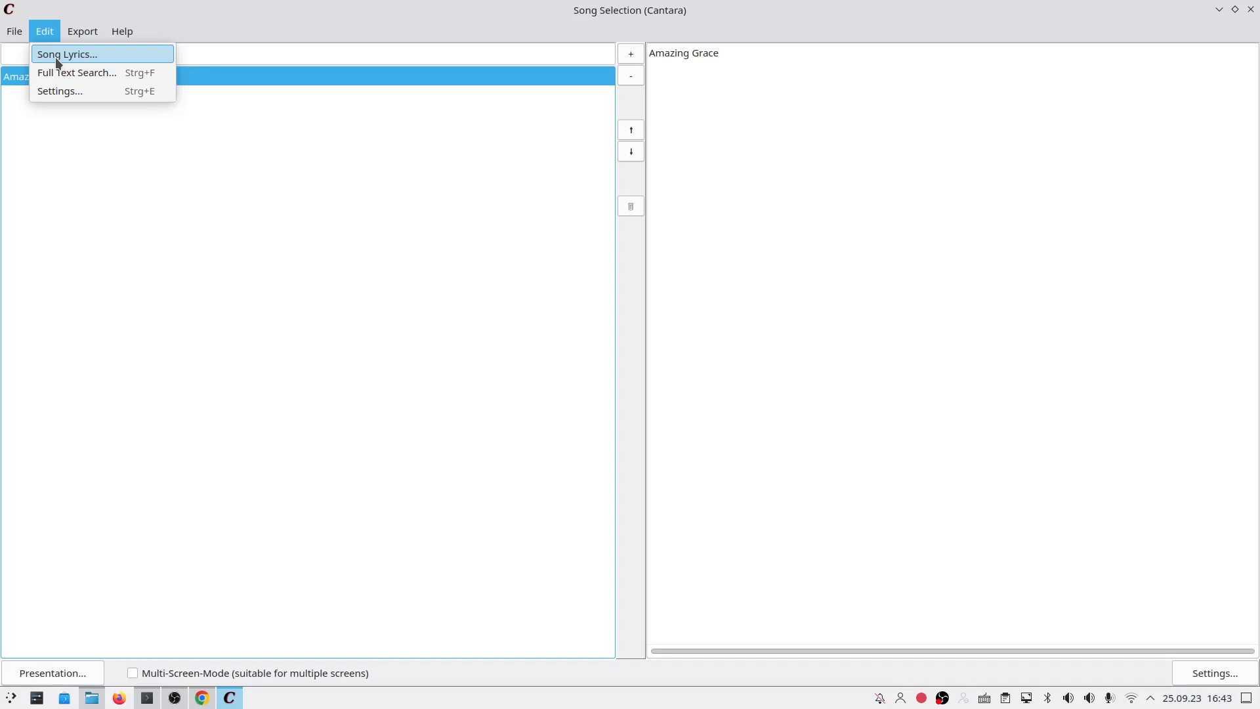
{"action": "left_click", "coordinate": [50, 30]}
{"action": "left_click", "coordinate": [50, 30]}
Step: Open the Song Lyrics editor, widen its main panel, and choose File > New
{"action": "left_click", "coordinate": [82, 58]}
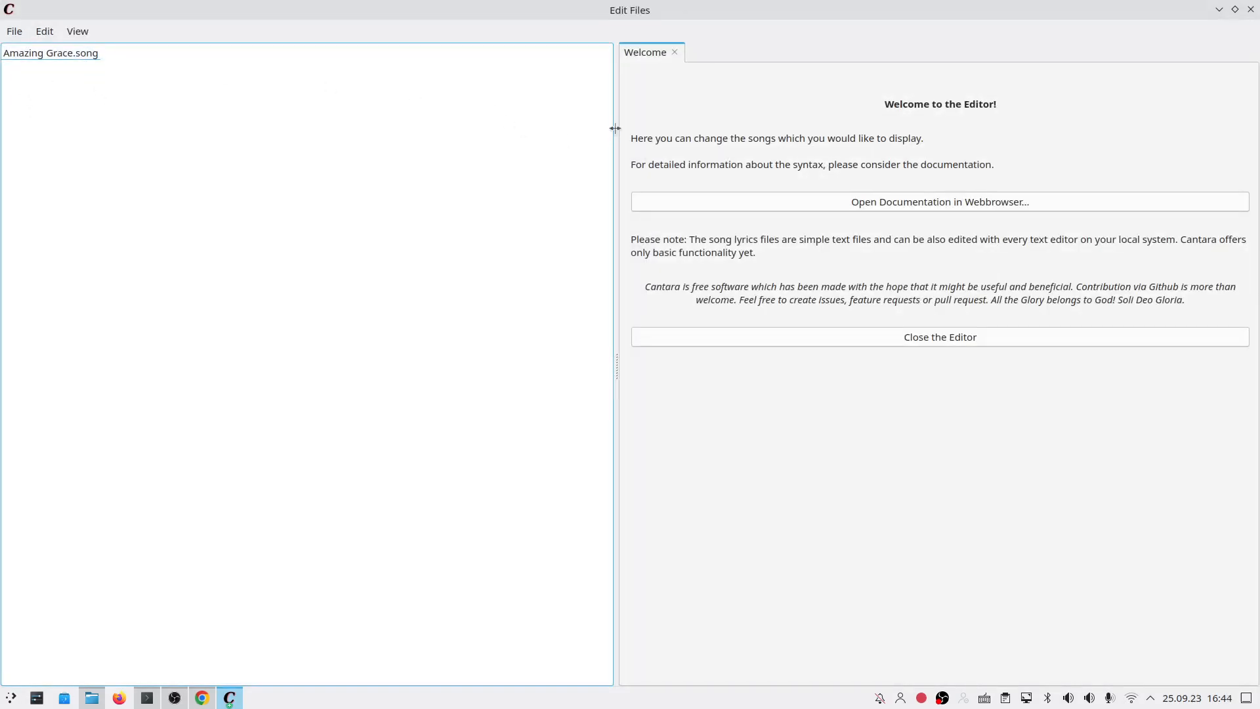
{"action": "left_click_drag", "start_coordinate": [617, 127], "coordinate": [316, 132]}
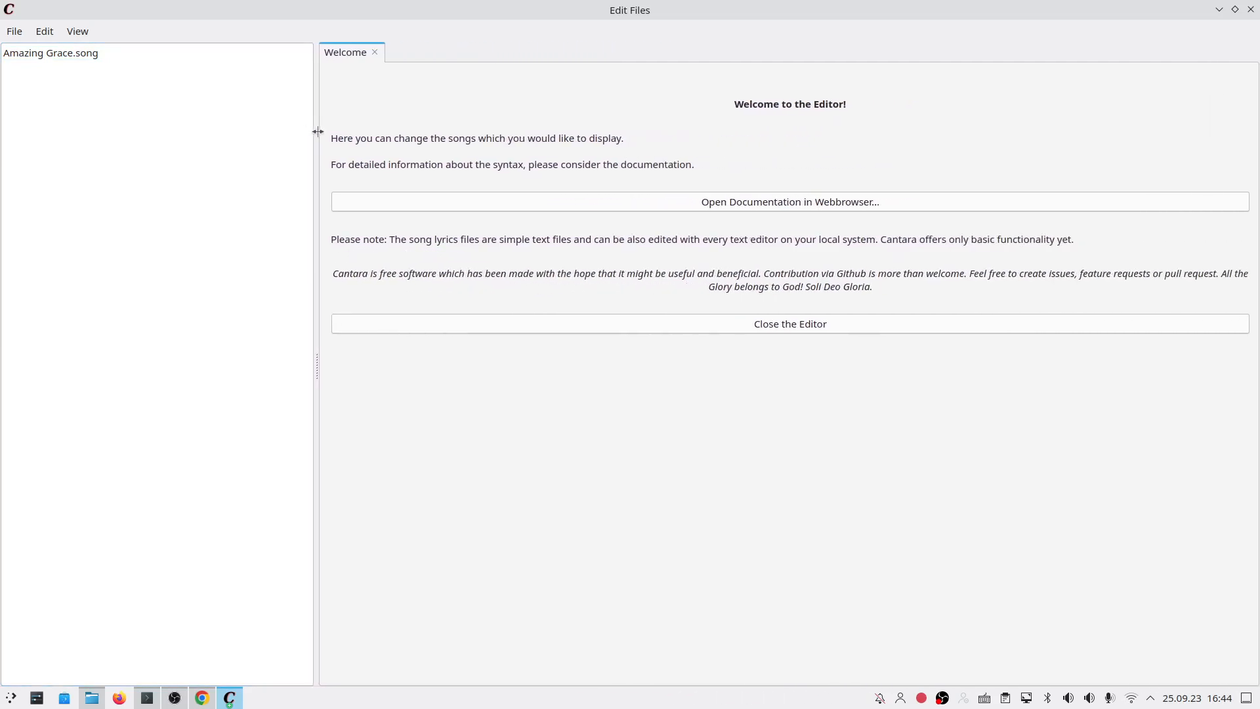
{"action": "left_click", "coordinate": [20, 34]}
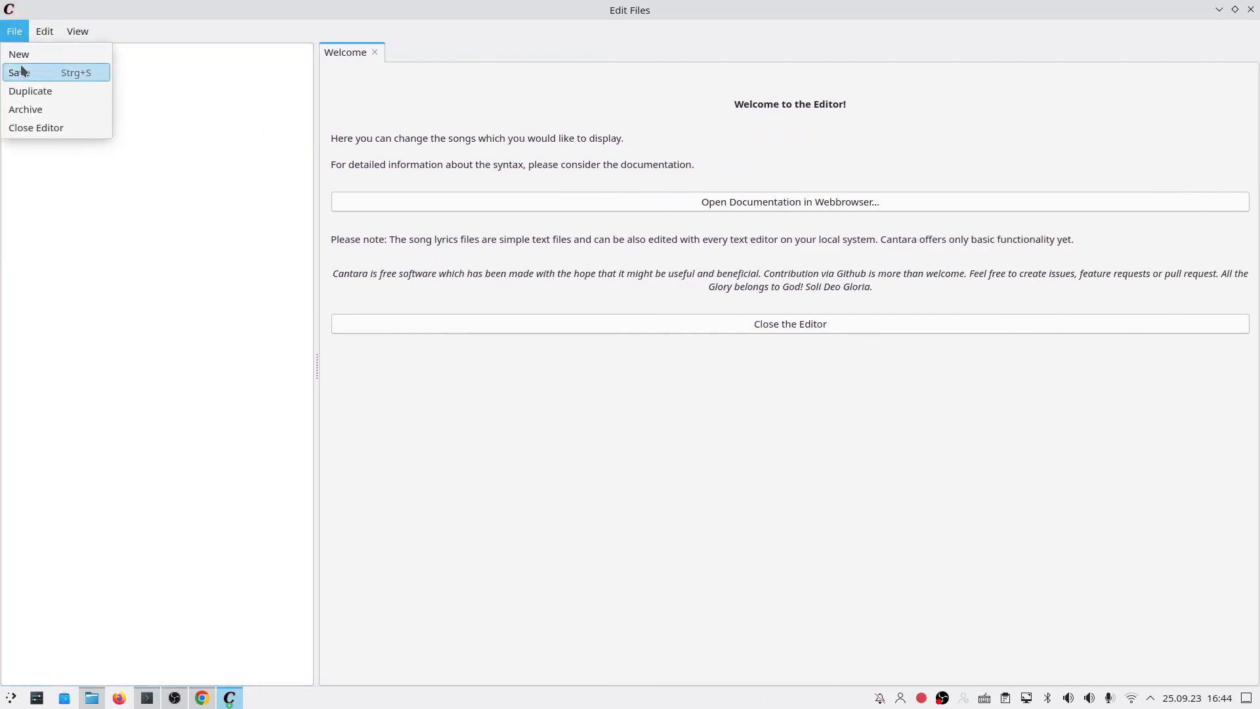
{"action": "left_click", "coordinate": [21, 34]}
{"action": "left_click", "coordinate": [21, 35]}
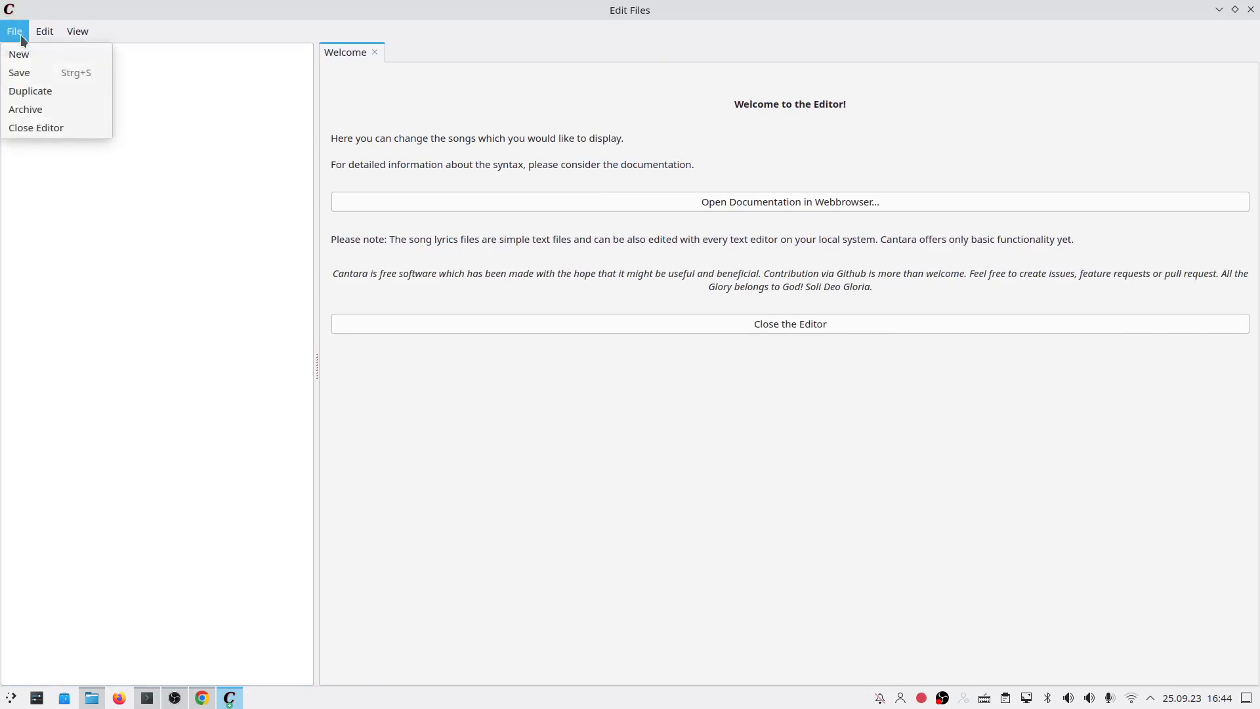
{"action": "left_click", "coordinate": [26, 55]}
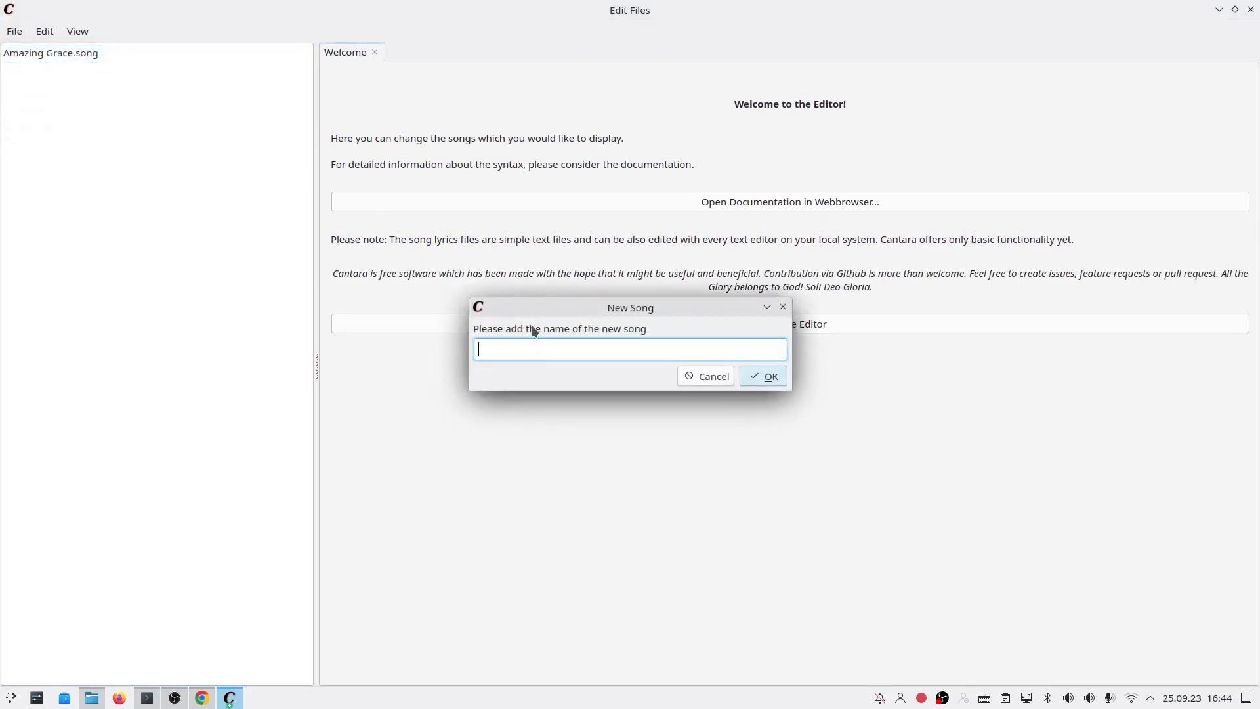
Step: Create the song 'What a Friend We Have in Jesus' and paste the copied lyrics into it
{"action": "type", "text": "What a Friend We Have in Jesus"}
{"action": "left_click", "coordinate": [770, 375]}
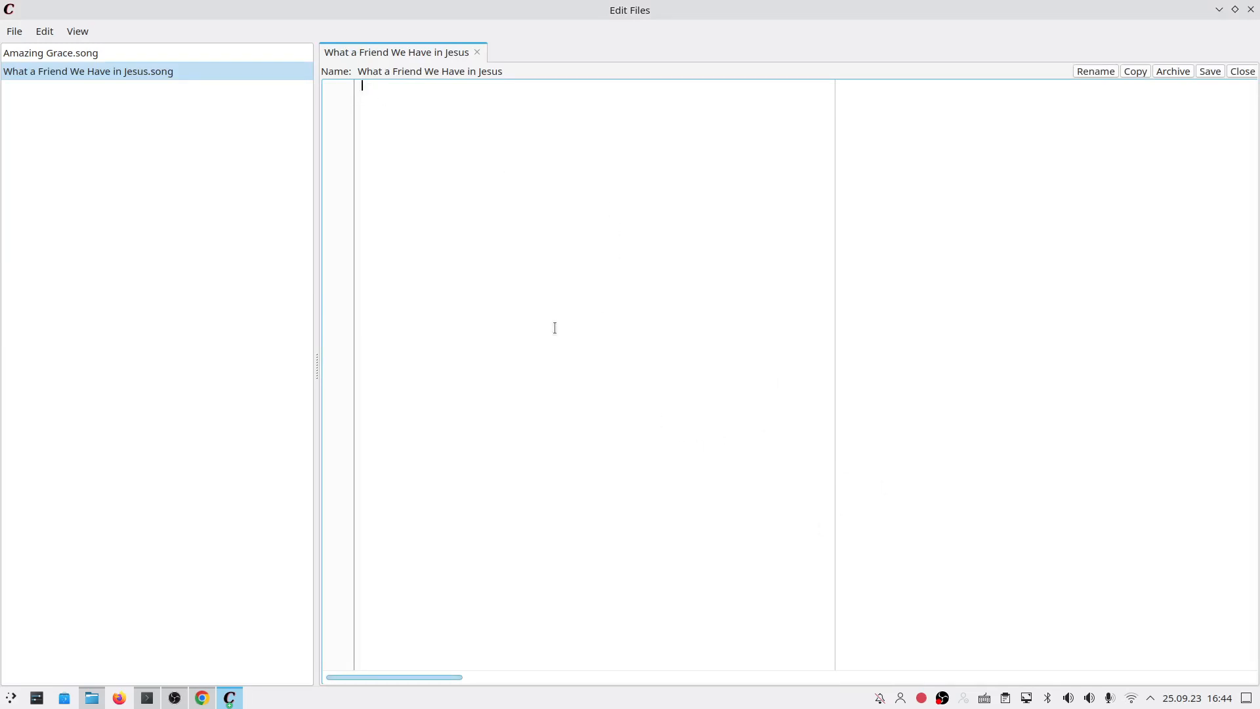
{"action": "type", "text": "1 What a Friend we have in Jesus,   All our sins and griefs to bear! What a privilege to carry   Everything to God in prayer! O what peace we often forfeit,   O what needless pain we bear, All because we do not carry   Everything to God in prayer! 2 Have we trials and temptations?   Is there trouble anywhere? We should never be discouraged,   Take it to the Lord in prayer. Can we find a friend so faithful   Who will all our sorrows share? Jesus knows our every weakness,   Take it to the Lord in prayer. 3 Are we weak and heavy-laden,   Cumbered with a load of care? Precious Savior, still our refuge—   Take it to the Lord in prayer; Do thy friends despise, forsake thee?   Take it to the Lord in prayer; In His arms He’ll take and shield thee,   Thou wilt find a solace there."}
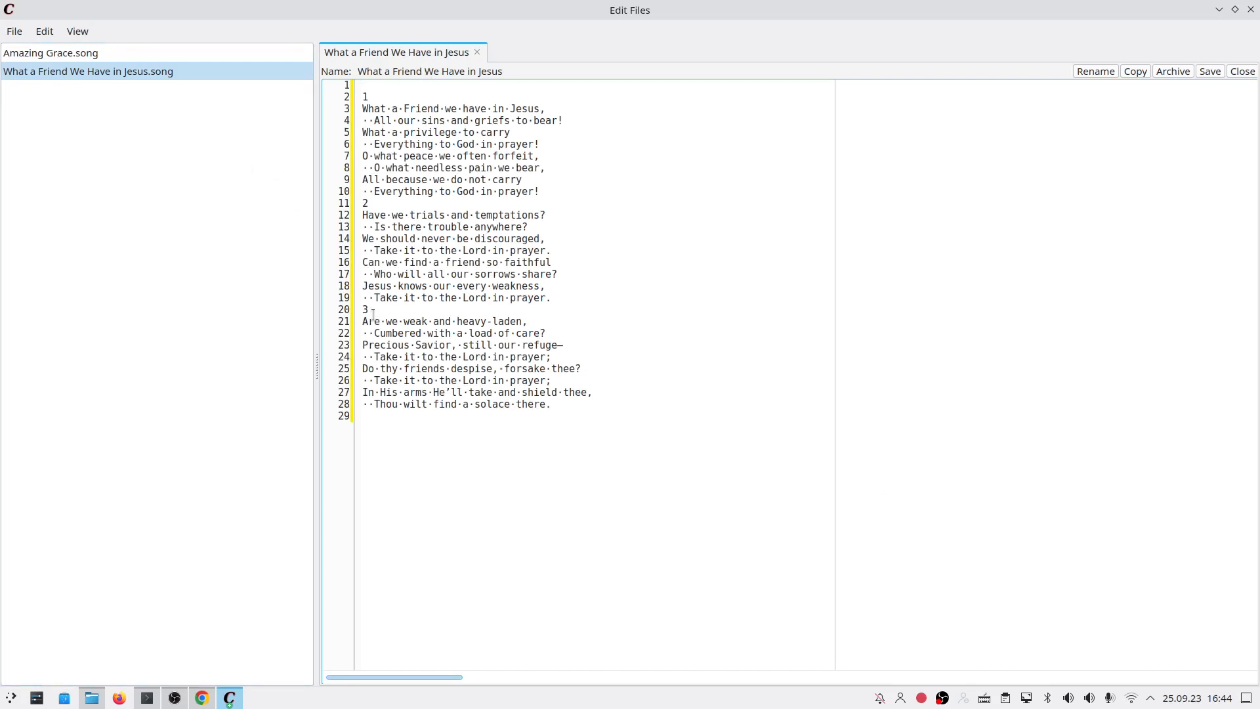
Step: Remove verse number 1, the empty first line, and leading spaces on lines 2, 4, 6 and 8
{"action": "left_click", "coordinate": [368, 98]}
{"action": "key", "text": "Delete"}
{"action": "key", "text": "BackSpace"}
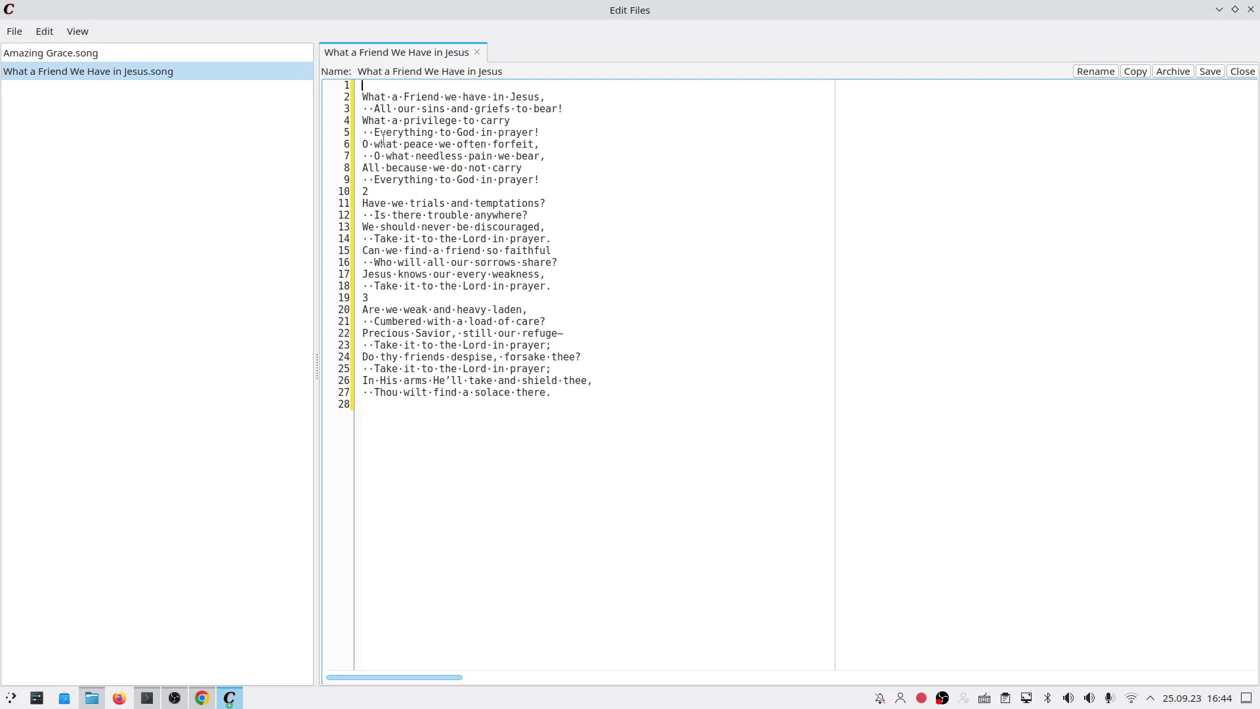
{"action": "key", "text": "Delete"}
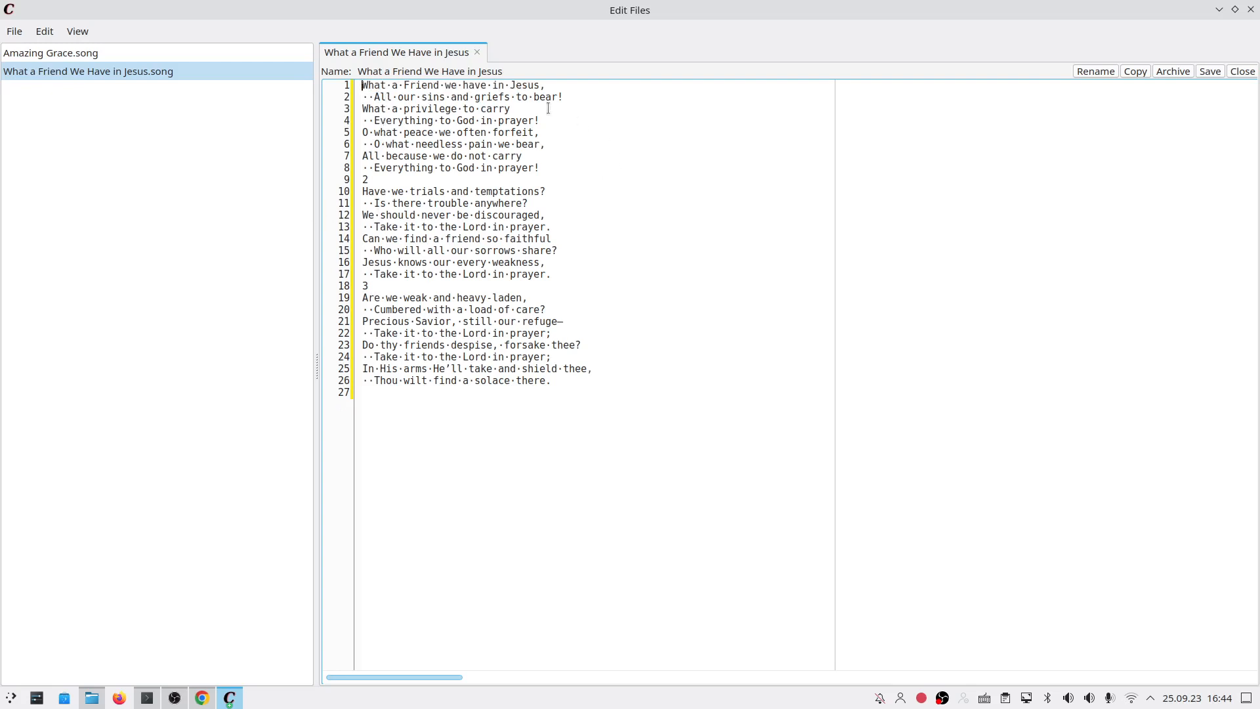
{"action": "left_click_drag", "start_coordinate": [374, 96], "coordinate": [360, 98]}
{"action": "key", "text": "Delete"}
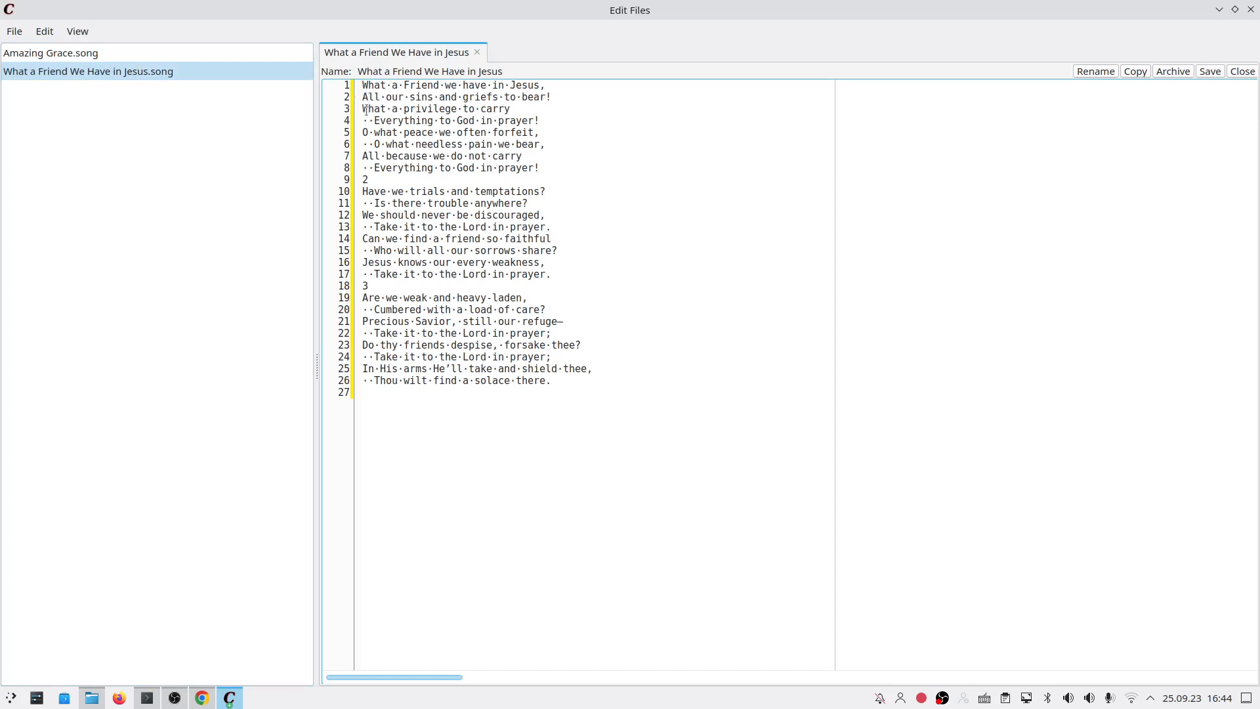
{"action": "left_click_drag", "start_coordinate": [362, 121], "coordinate": [374, 121]}
{"action": "key", "text": "Delete"}
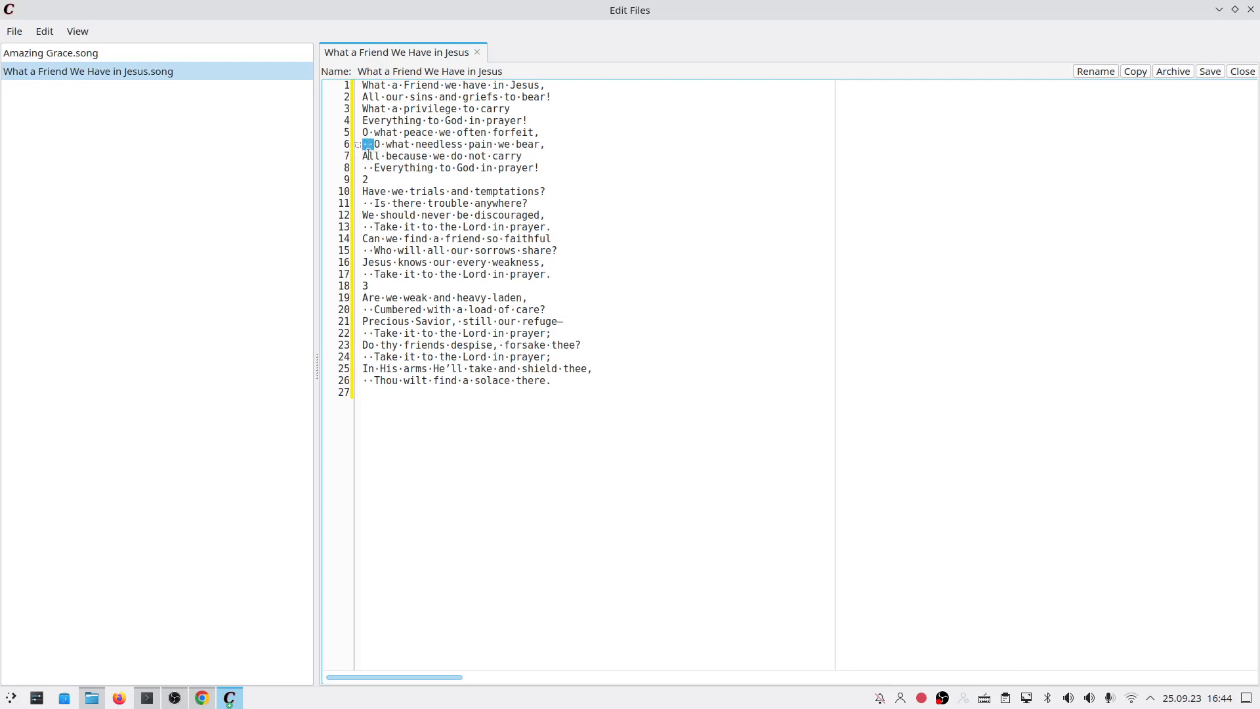
{"action": "key", "text": "BackSpace"}
{"action": "left_click_drag", "start_coordinate": [375, 168], "coordinate": [360, 275]}
{"action": "key", "text": "BackSpace"}
Step: Delete verse number 2 and the leading spaces on lines 17 and 20, then select all text
{"action": "double_click", "coordinate": [365, 180]}
{"action": "key", "text": "BackSpace"}
{"action": "key", "text": "BackSpace"}
{"action": "key", "text": "BackSpace"}
{"action": "key", "text": "BackSpace"}
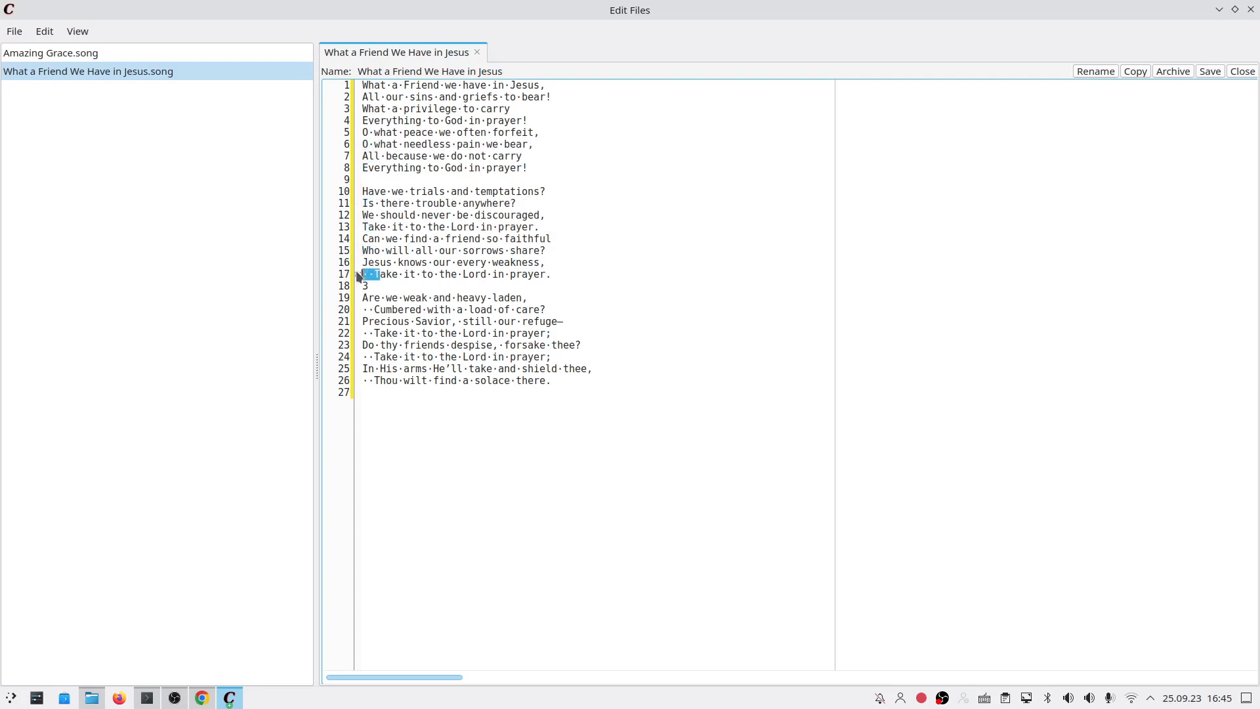
{"action": "left_click", "coordinate": [378, 274]}
{"action": "left_click_drag", "start_coordinate": [375, 274], "coordinate": [361, 382]}
{"action": "key", "text": "BackSpace"}
{"action": "left_click", "coordinate": [376, 308]}
{"action": "key", "text": "BackSpace"}
{"action": "key", "text": "BackSpace"}
{"action": "key", "text": "BackSpace"}
{"action": "key", "text": "BackSpace"}
{"action": "key", "text": "BackSpace"}
{"action": "key", "text": "BackSpace"}
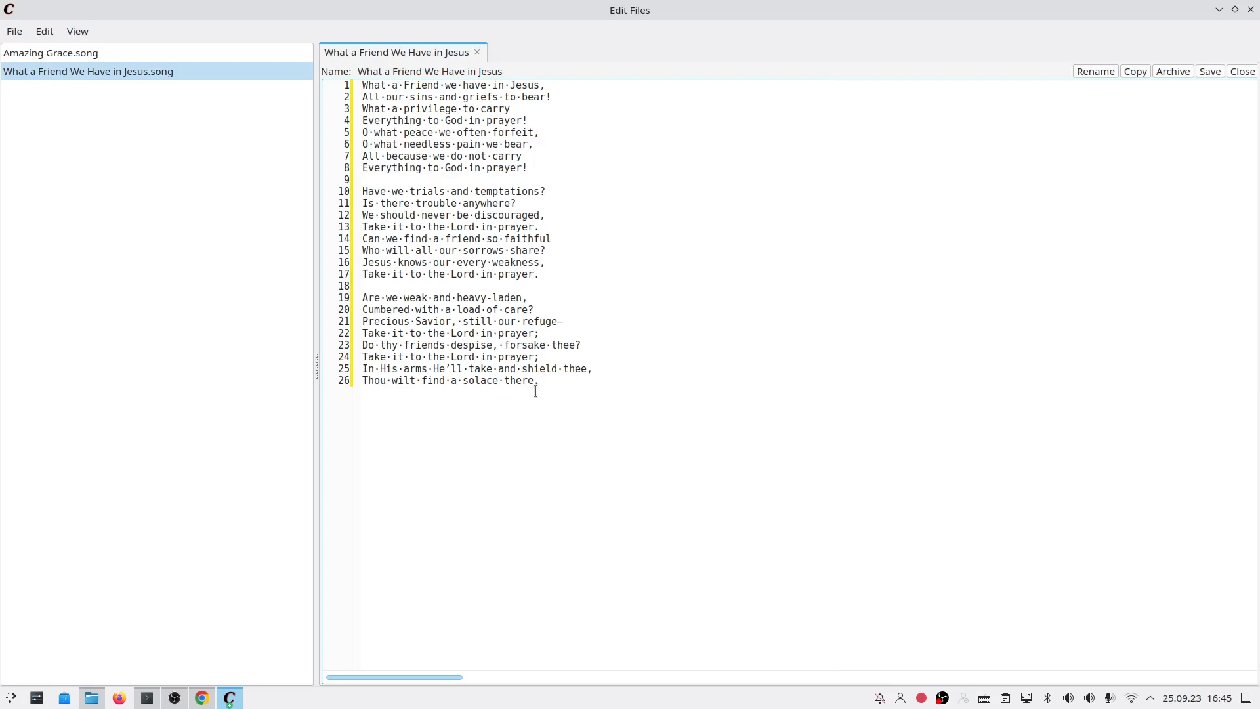
{"action": "left_click_drag", "start_coordinate": [539, 381], "coordinate": [340, 82]}
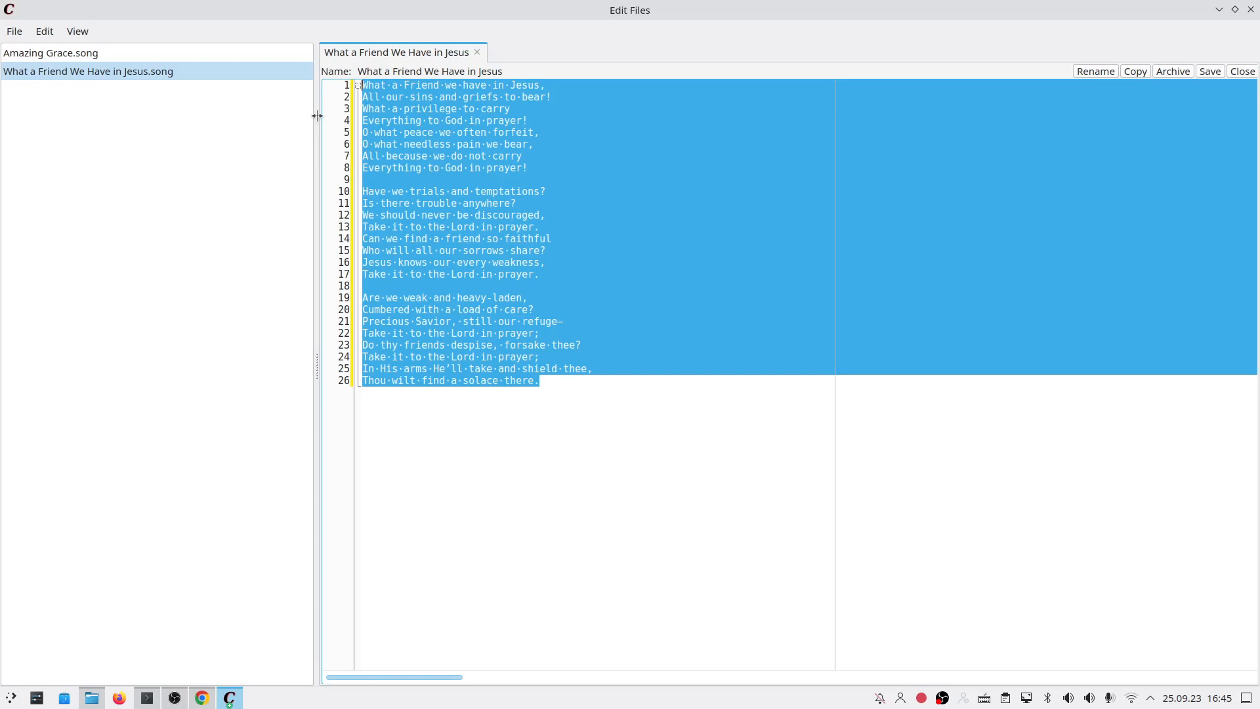
Step: Check empty line 18 for stray characters and save the song with Ctrl+S
{"action": "left_click", "coordinate": [475, 287]}
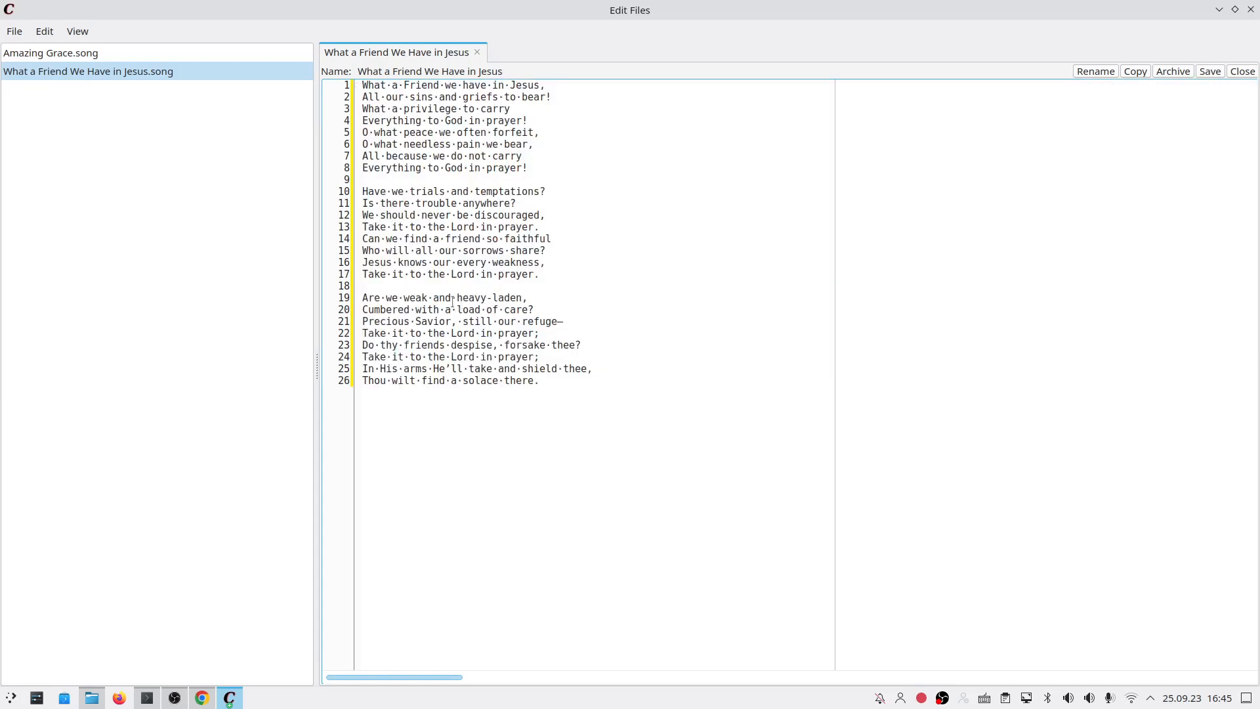
{"action": "left_click_drag", "start_coordinate": [362, 285], "coordinate": [533, 290]}
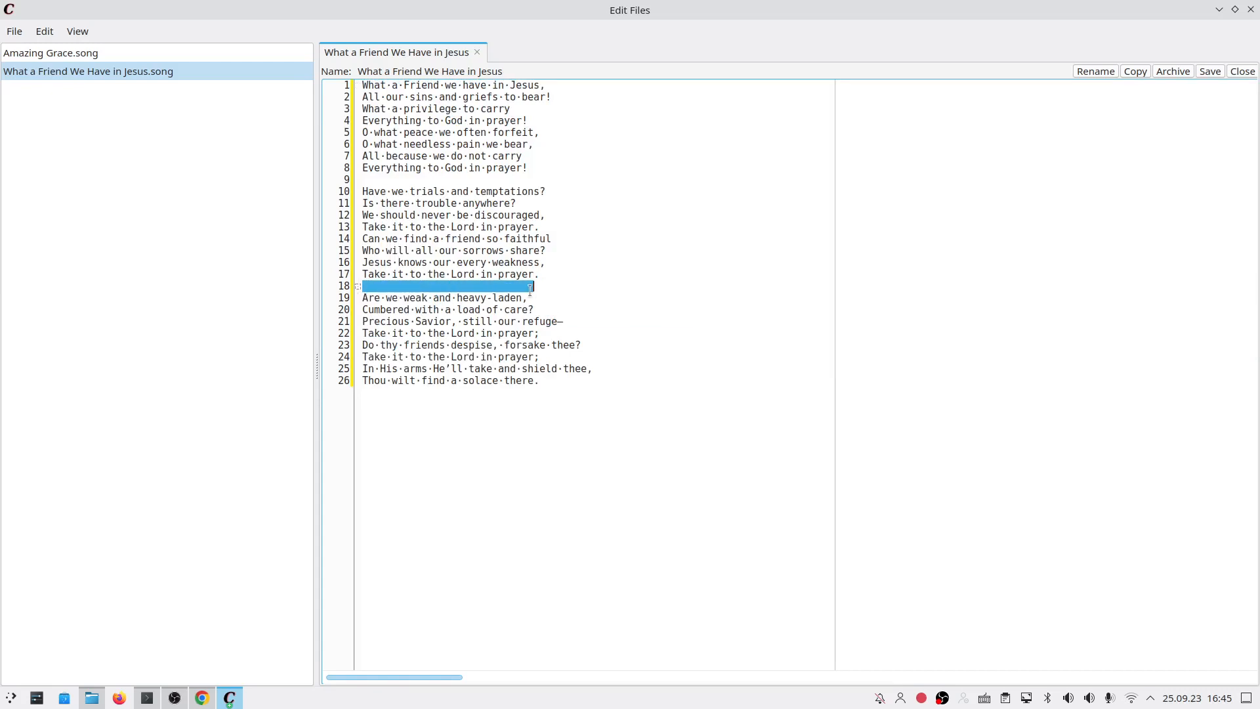
{"action": "double_click", "coordinate": [457, 294]}
{"action": "left_click", "coordinate": [458, 286]}
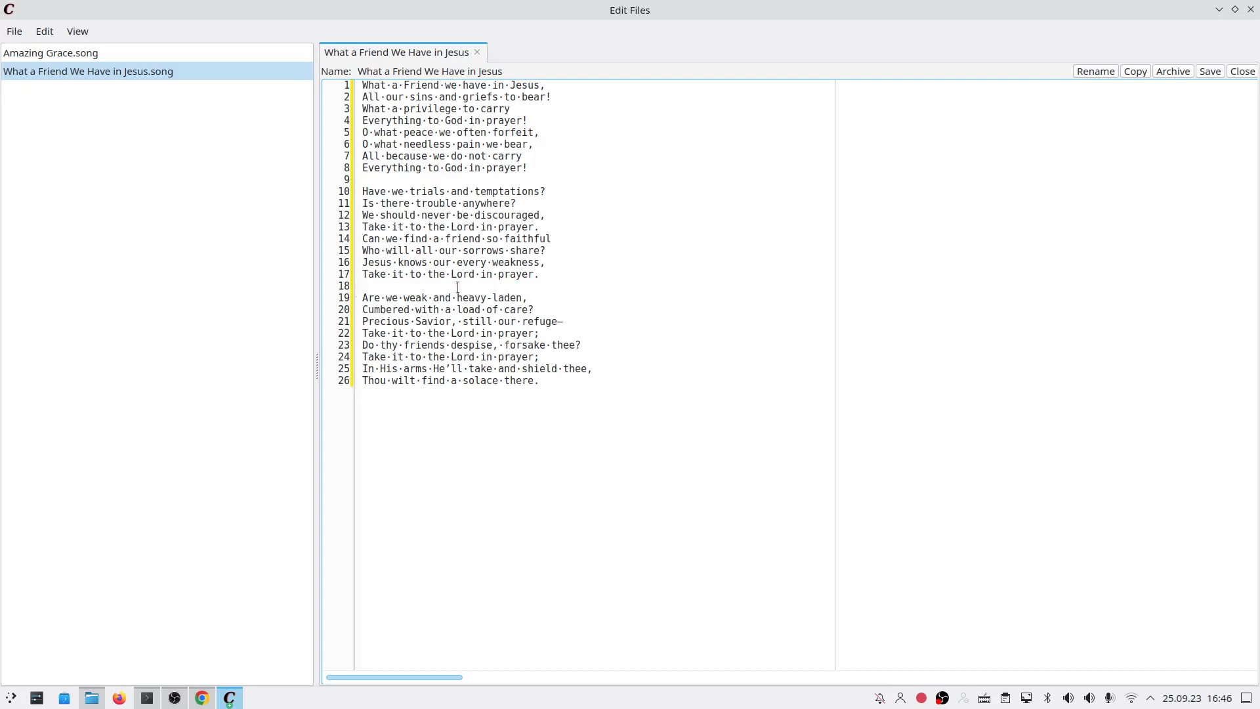
{"action": "key", "text": "ctrl+s"}
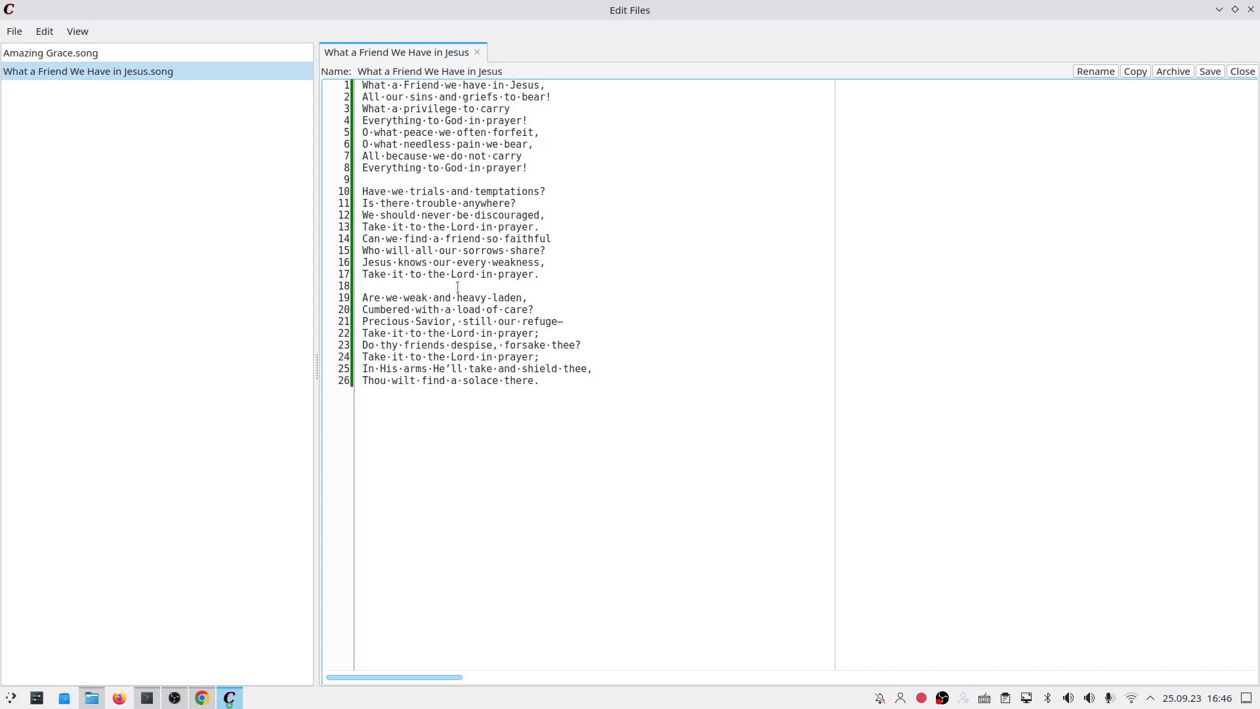
{"action": "left_click", "coordinate": [26, 39]}
Step: Close the lyrics editor
{"action": "left_click", "coordinate": [322, 122]}
{"action": "left_click", "coordinate": [457, 286]}
{"action": "left_click", "coordinate": [1251, 9]}
Step: Queue What a Friend We Have in Jesus ahead of Amazing Grace and start presenting
{"action": "left_click", "coordinate": [29, 93]}
{"action": "left_click", "coordinate": [641, 80]}
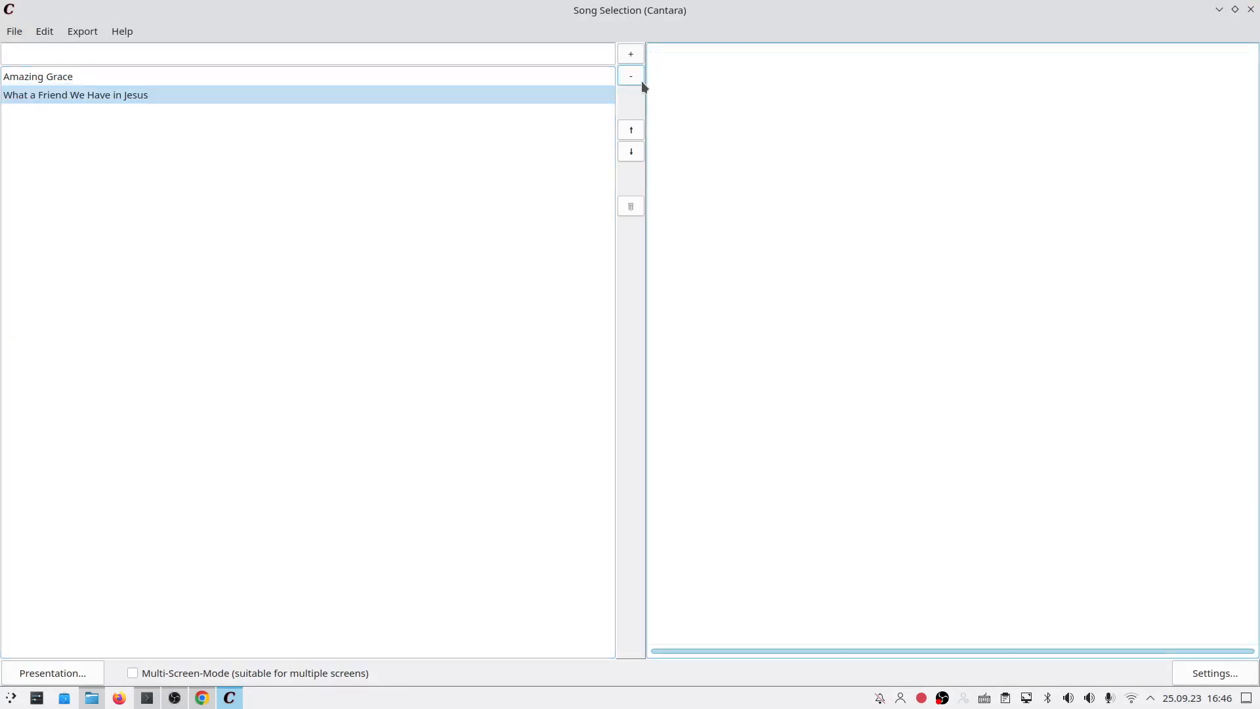
{"action": "double_click", "coordinate": [406, 94]}
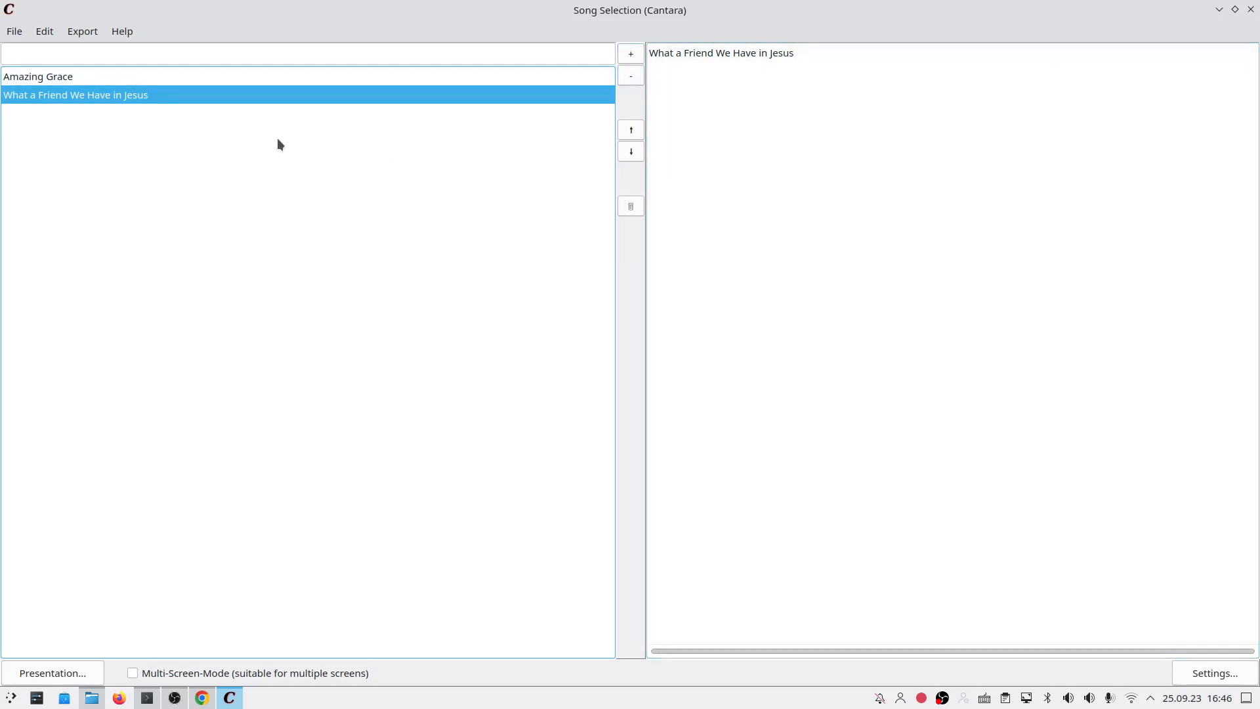
{"action": "double_click", "coordinate": [210, 76]}
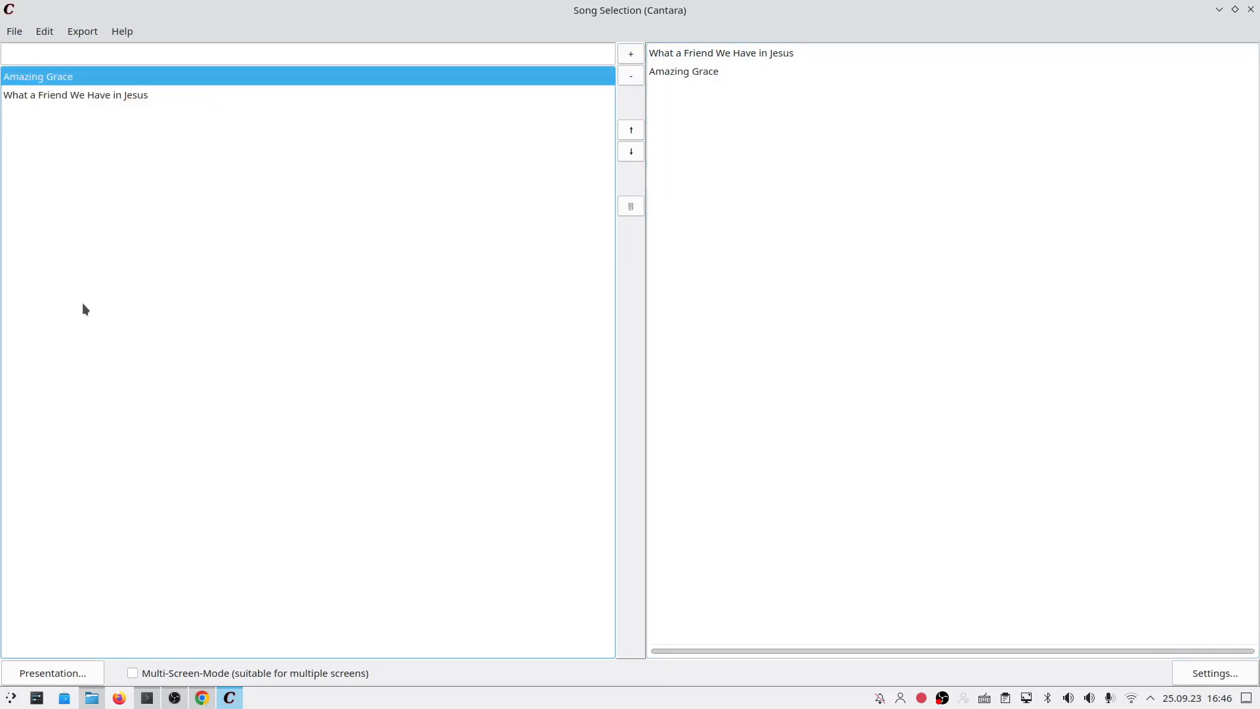
{"action": "left_click", "coordinate": [52, 669]}
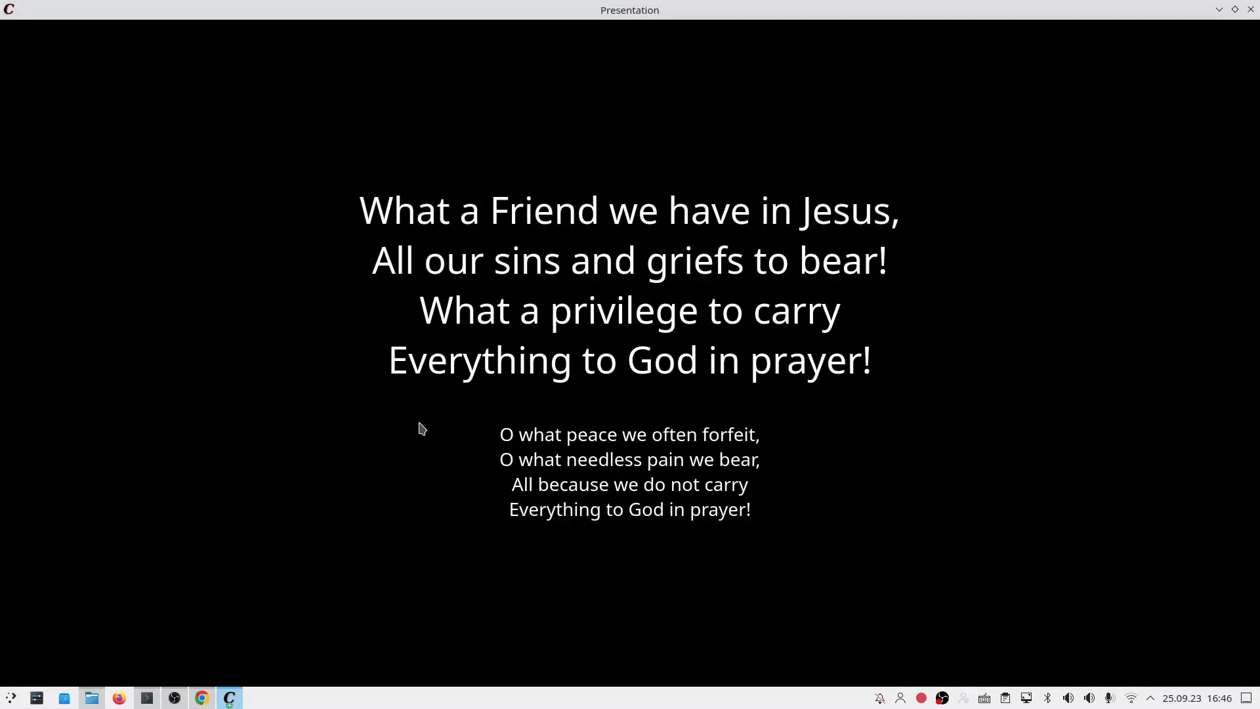
Step: Step through the What a Friend We Have in Jesus lyric slides
{"action": "key", "text": "Right"}
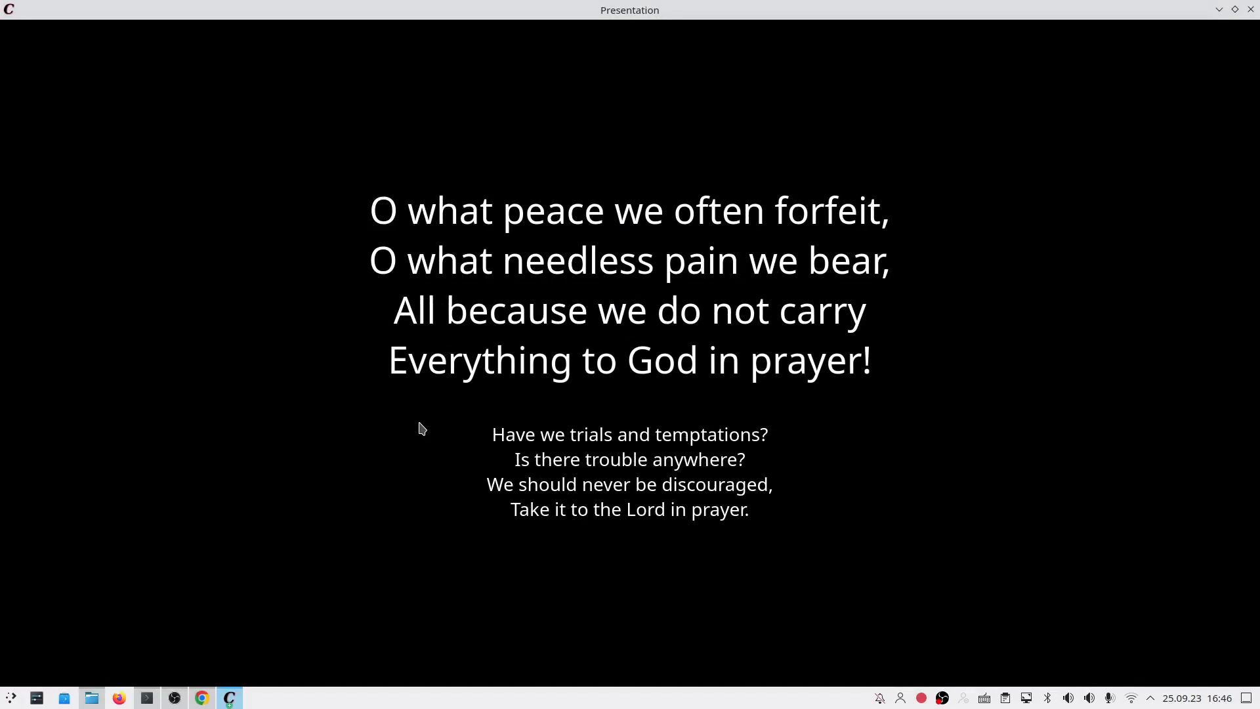
{"action": "key", "text": "Left"}
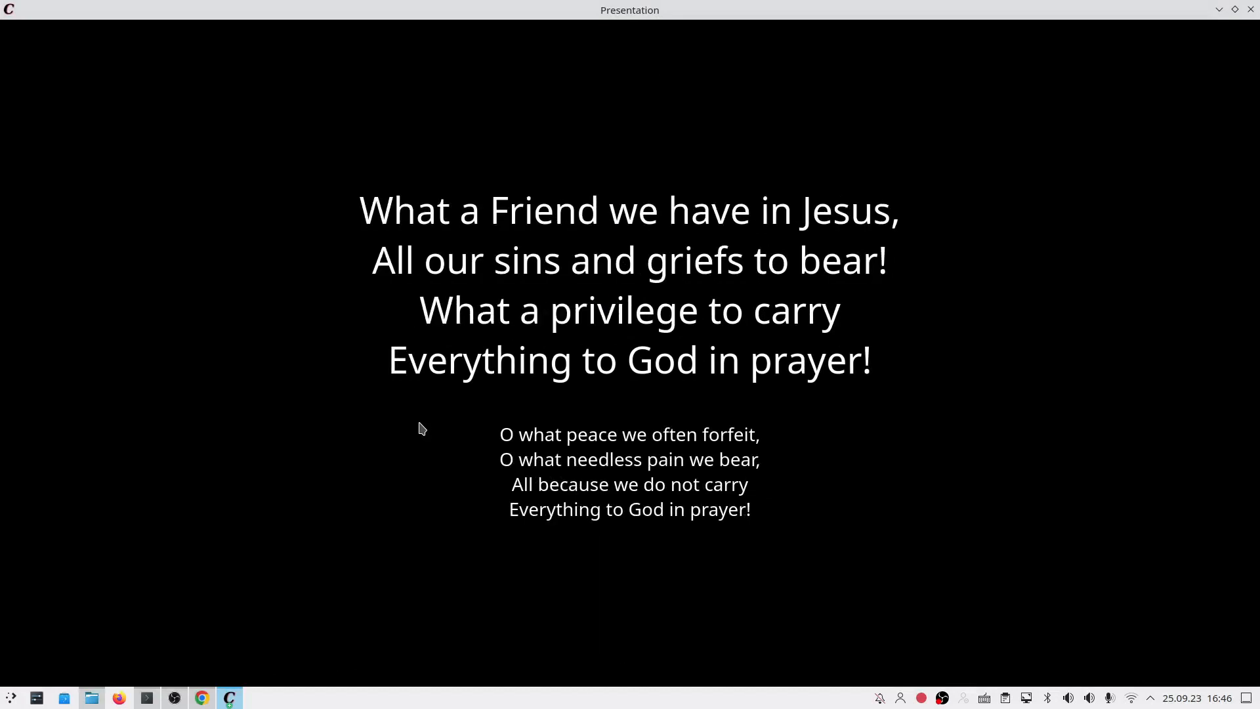
{"action": "key", "text": "Right"}
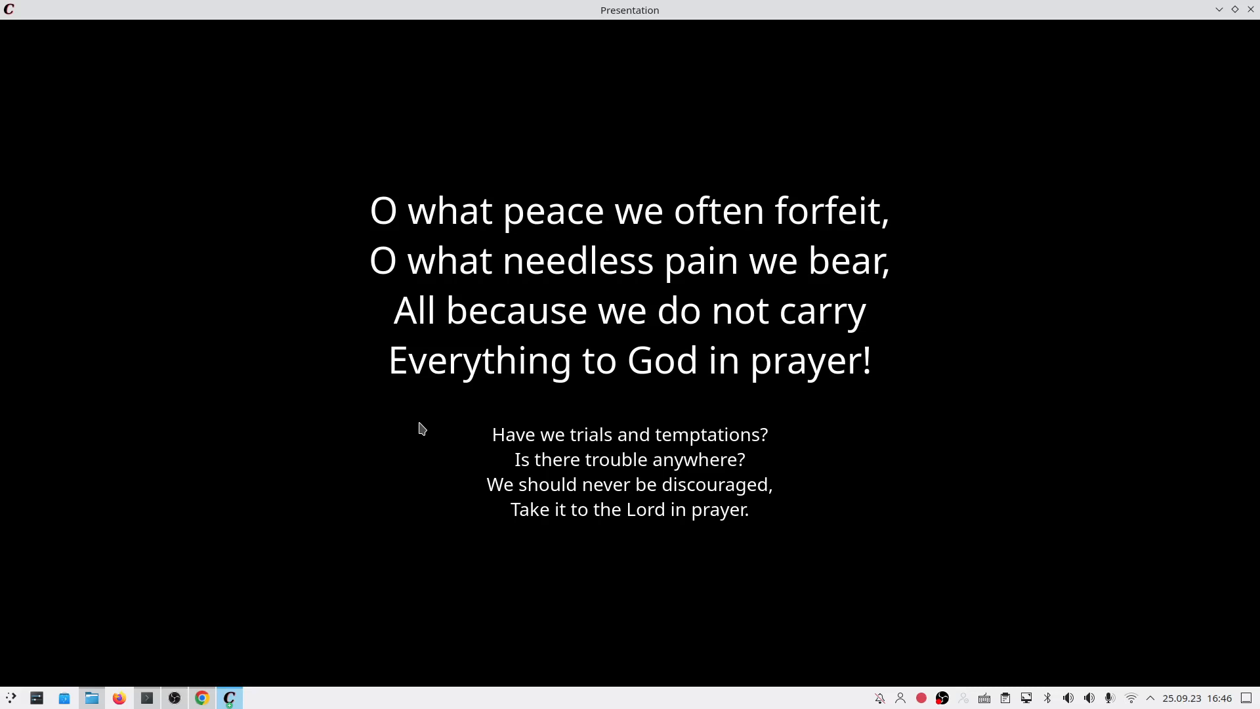
{"action": "key", "text": "Right"}
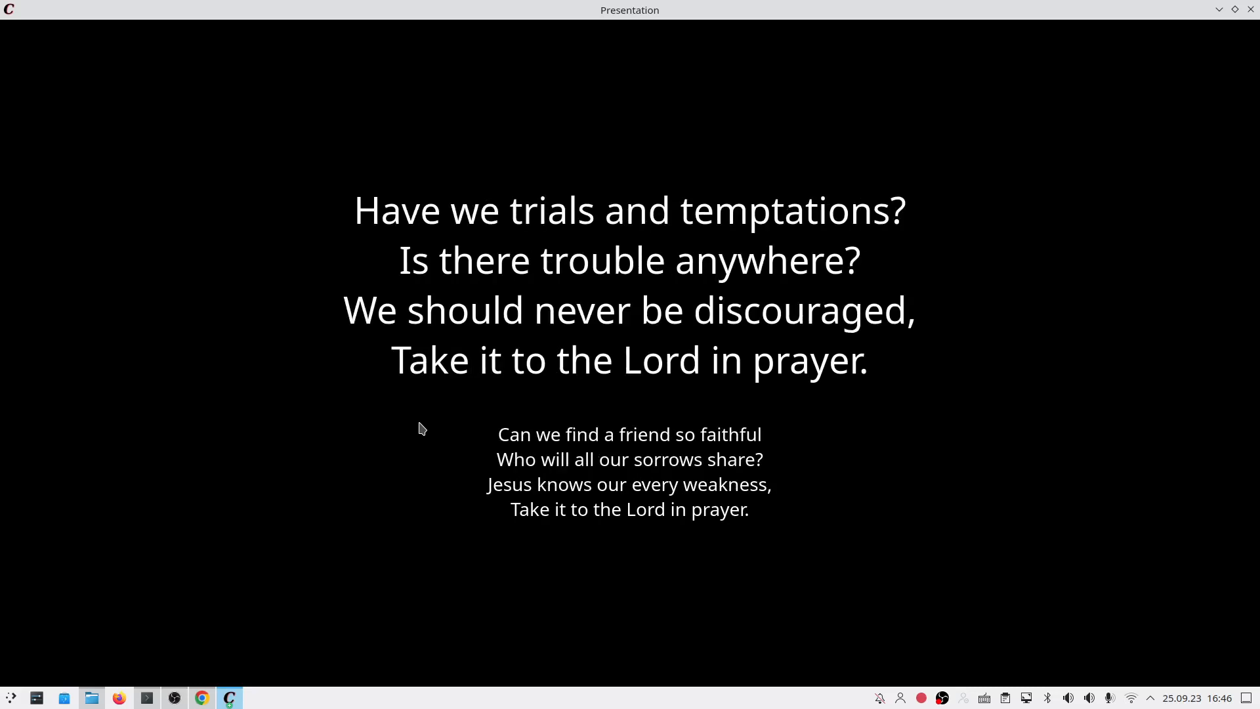
{"action": "key", "text": "Right"}
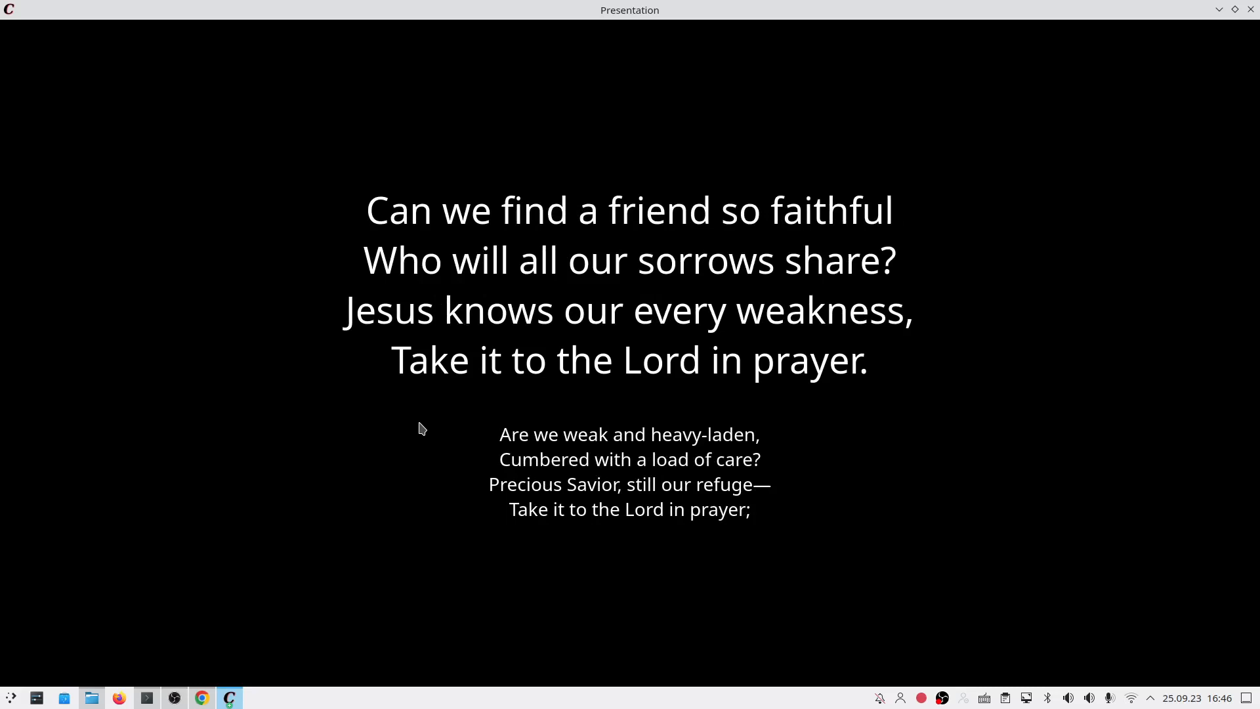
{"action": "key", "text": "Right"}
{"action": "key", "text": "Right"}
{"action": "key", "text": "Right"}
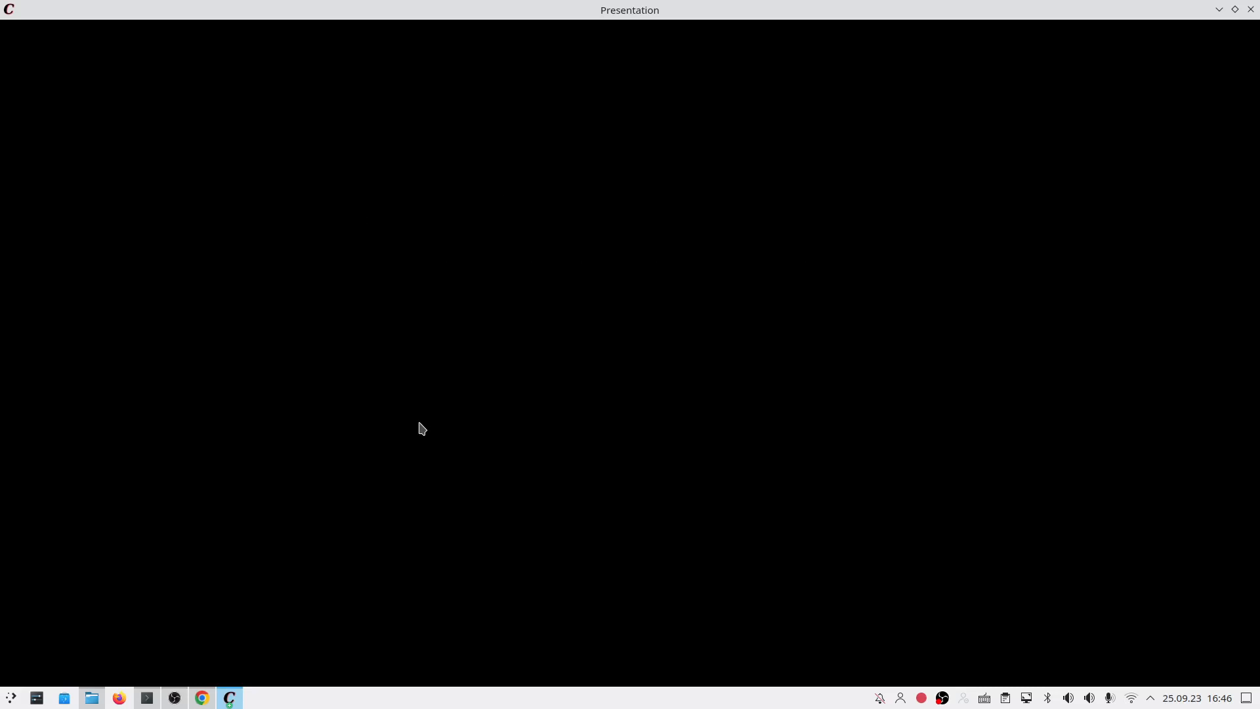
Step: Run through the Amazing Grace slides, end the presentation, and empty the playlist
{"action": "key", "text": "Right"}
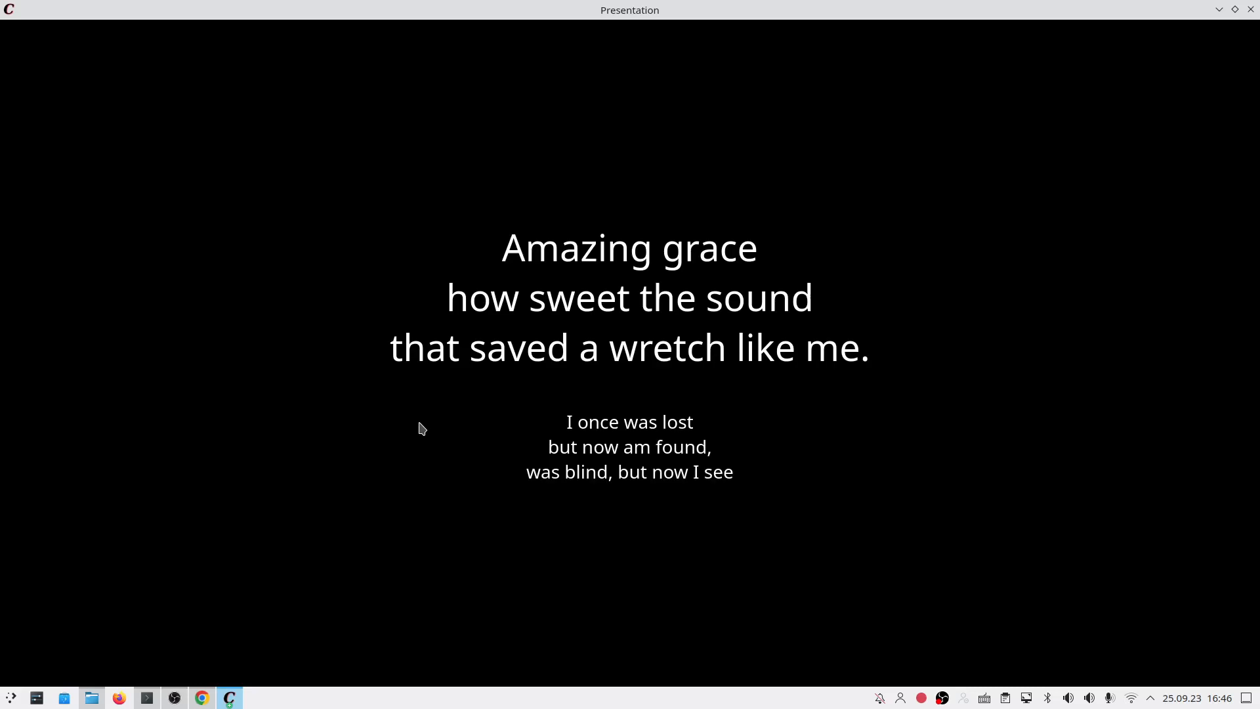
{"action": "key", "text": "Right"}
{"action": "key", "text": "Right"}
{"action": "key", "text": "Right"}
{"action": "key", "text": "Right"}
{"action": "key", "text": "Right"}
{"action": "key", "text": "Right"}
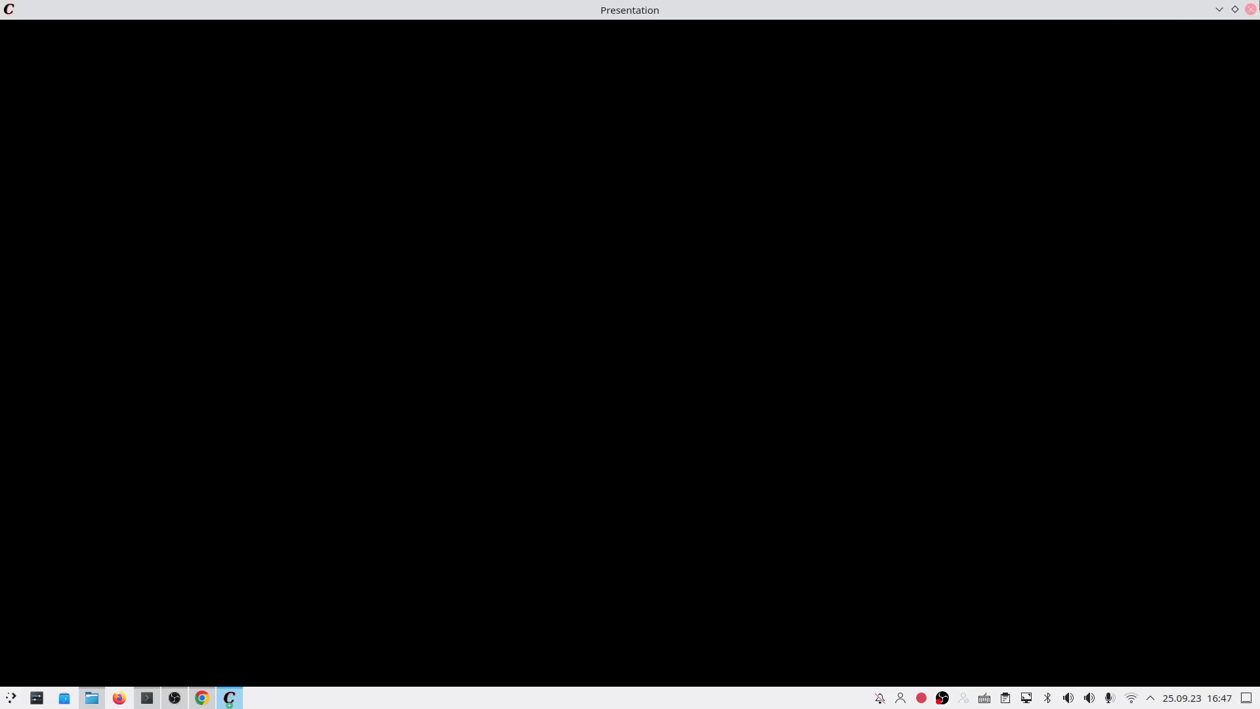
{"action": "left_click", "coordinate": [1251, 9]}
{"action": "left_click", "coordinate": [632, 206]}
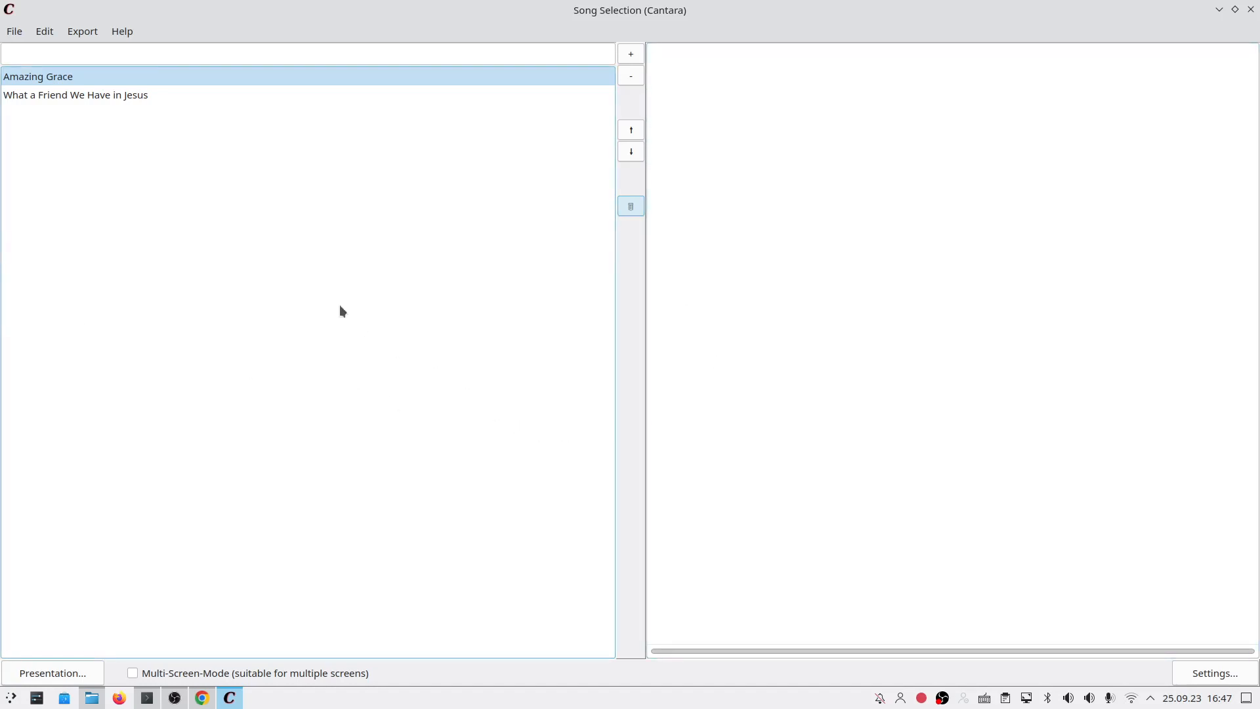
Step: Add Amazing Grace, then What a Friend We Have in Jesus, to the playlist
{"action": "double_click", "coordinate": [146, 76]}
{"action": "left_click", "coordinate": [143, 99]}
{"action": "double_click", "coordinate": [143, 98]}
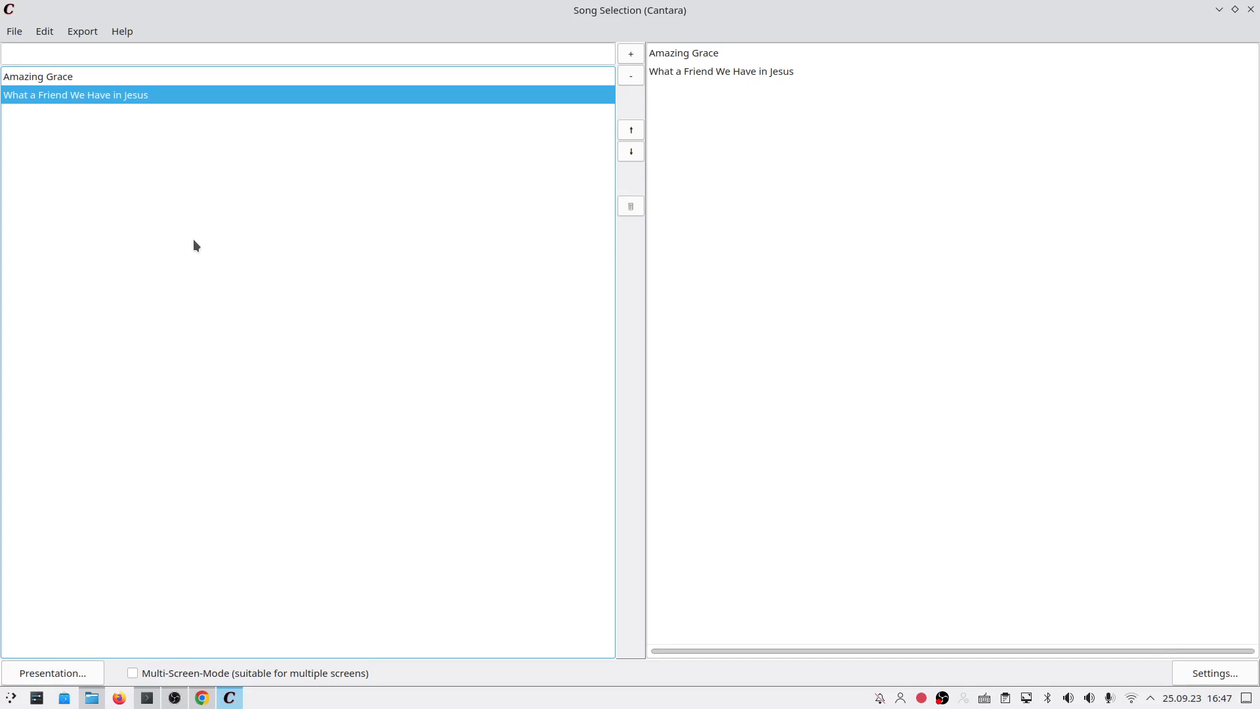
{"action": "left_click", "coordinate": [92, 697]}
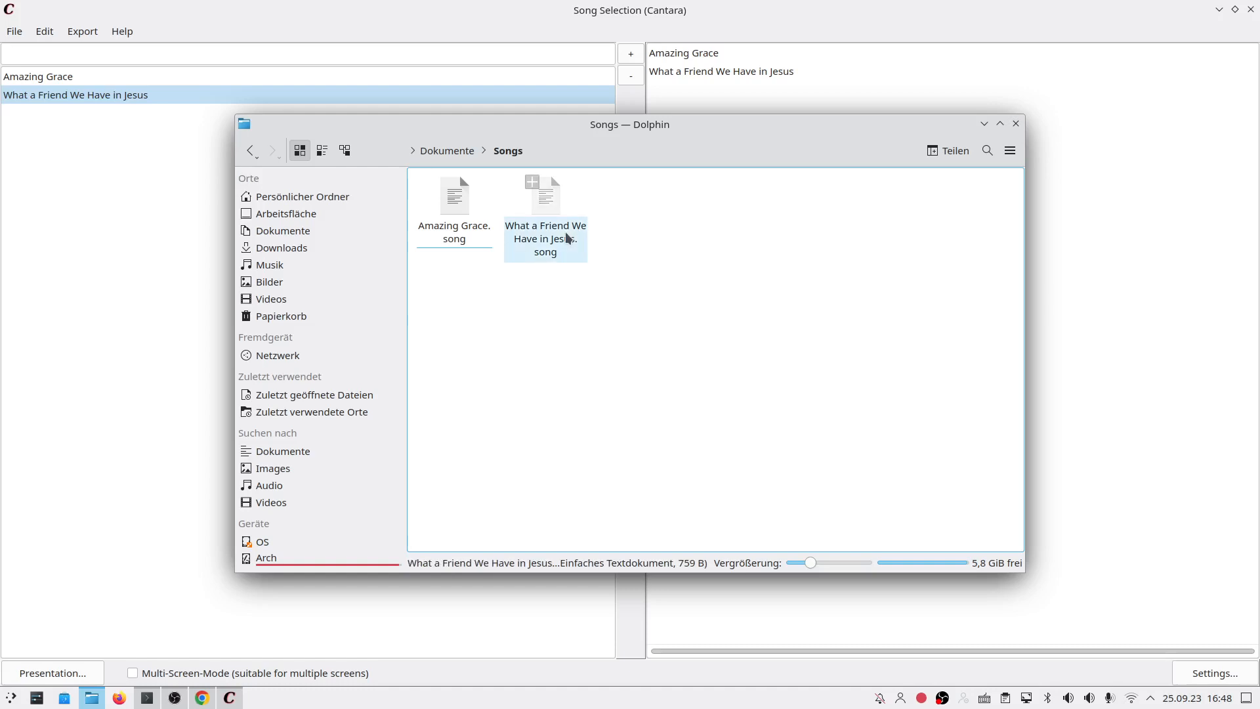
{"action": "left_click", "coordinate": [576, 23]}
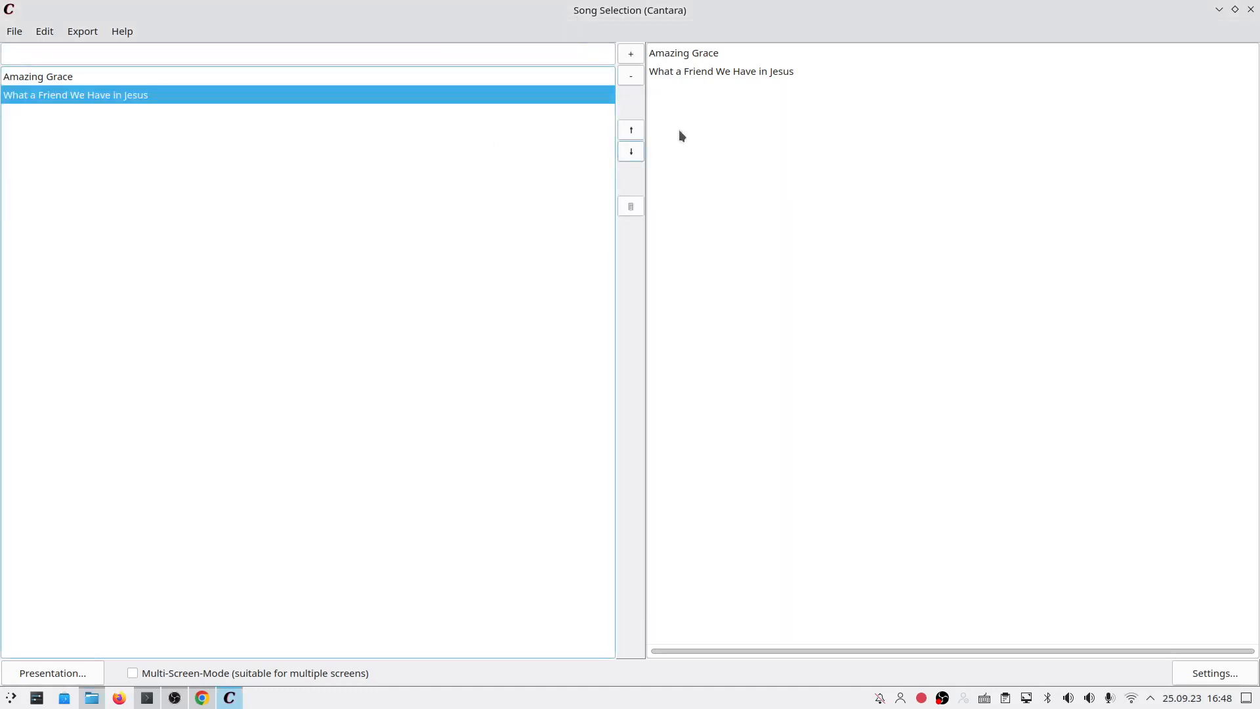
Step: Save the song selection in the home folder as songs-for-next-service
{"action": "left_click", "coordinate": [697, 52]}
{"action": "left_click", "coordinate": [693, 73]}
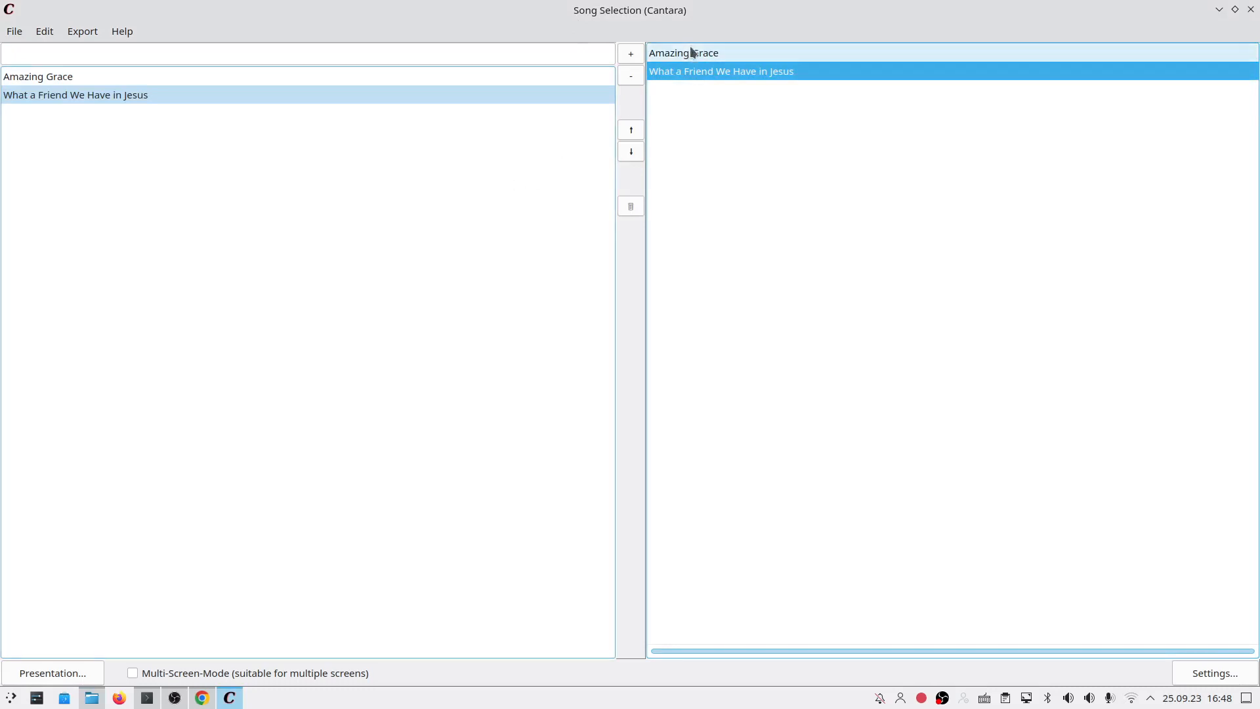
{"action": "left_click", "coordinate": [694, 53]}
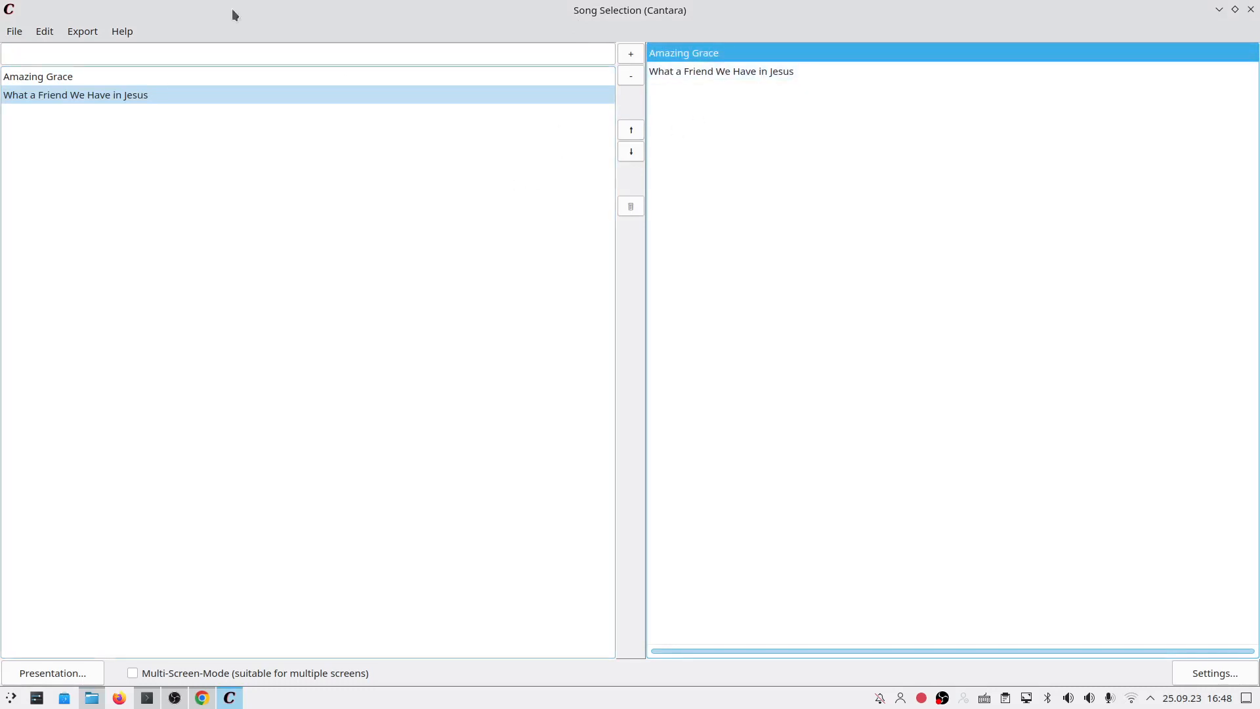
{"action": "left_click", "coordinate": [12, 33]}
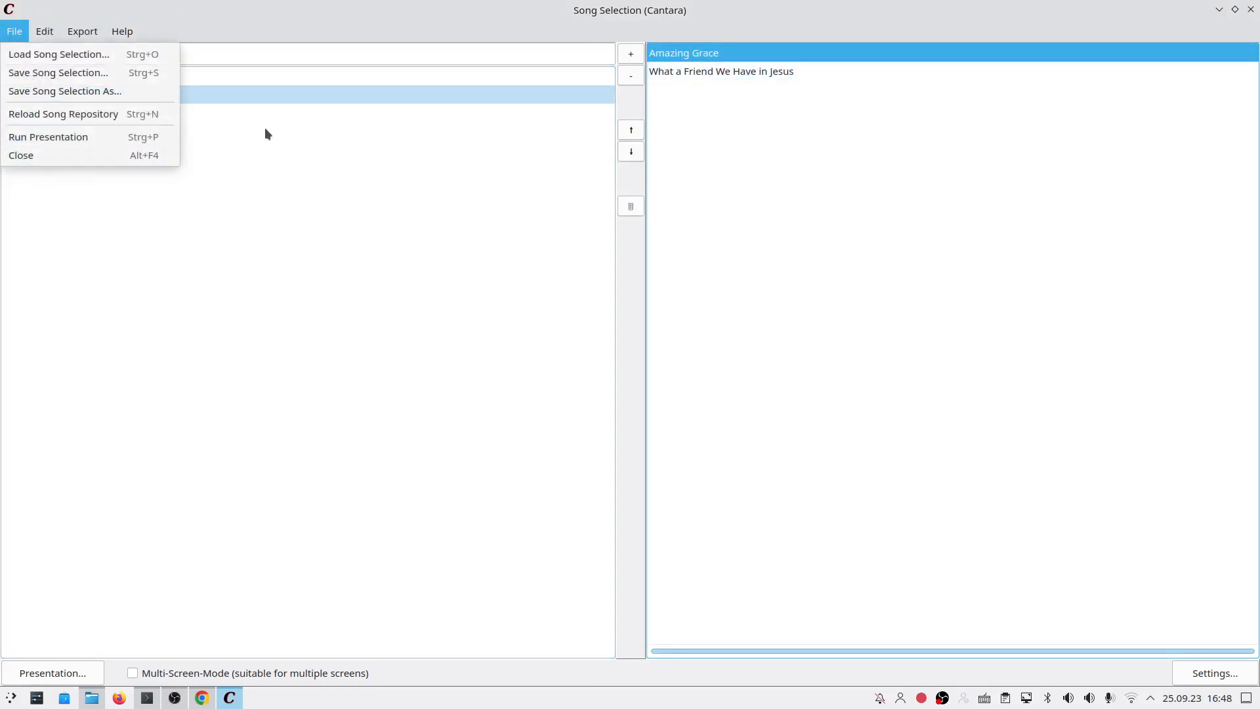
{"action": "left_click", "coordinate": [40, 73]}
{"action": "scroll", "coordinate": [560, 372], "scroll_direction": "down", "scroll_amount": 1}
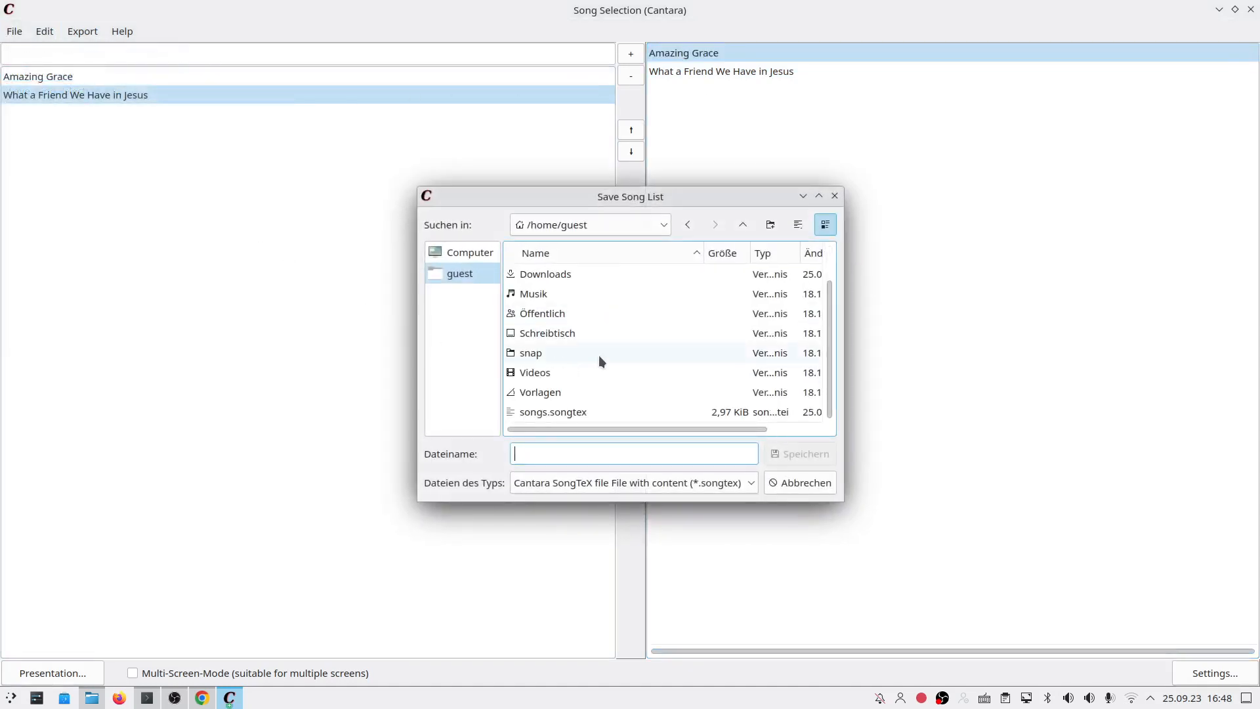
{"action": "type", "text": "songs-for-next-service.song"}
{"action": "key", "text": "BackSpace"}
{"action": "key", "text": "BackSpace"}
{"action": "key", "text": "BackSpace"}
{"action": "key", "text": "BackSpace"}
{"action": "key", "text": "BackSpace"}
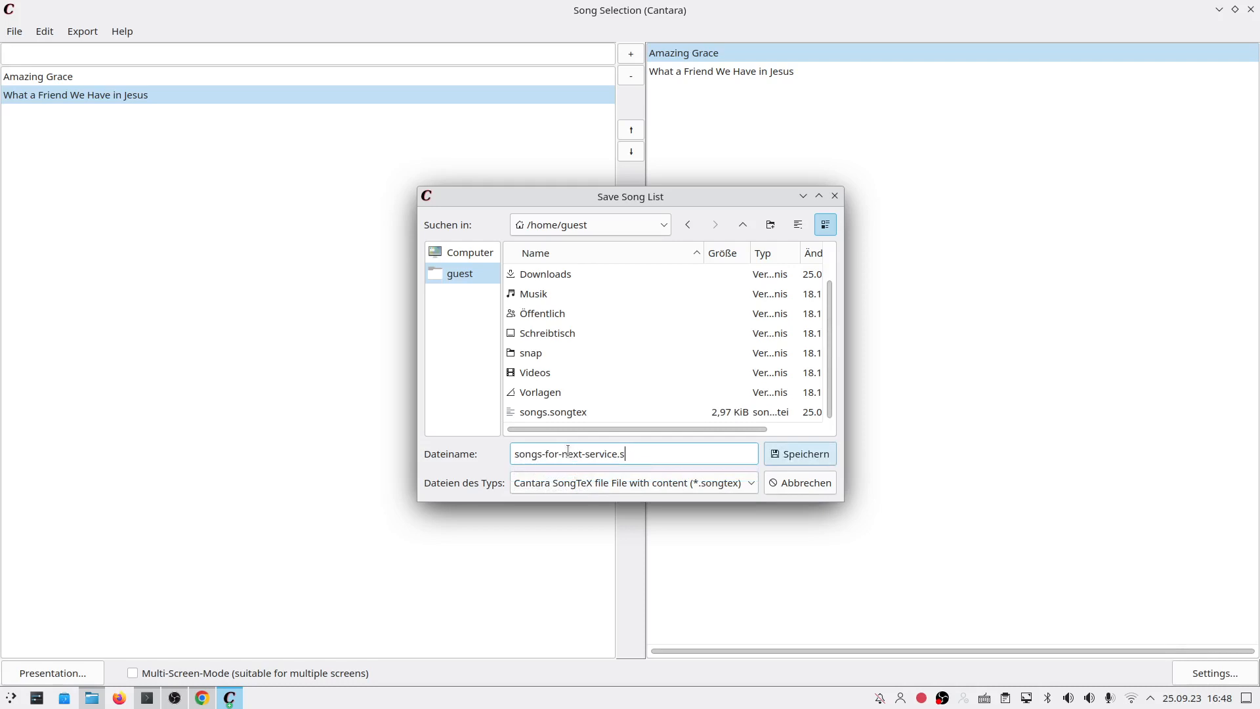
{"action": "key", "text": "Return"}
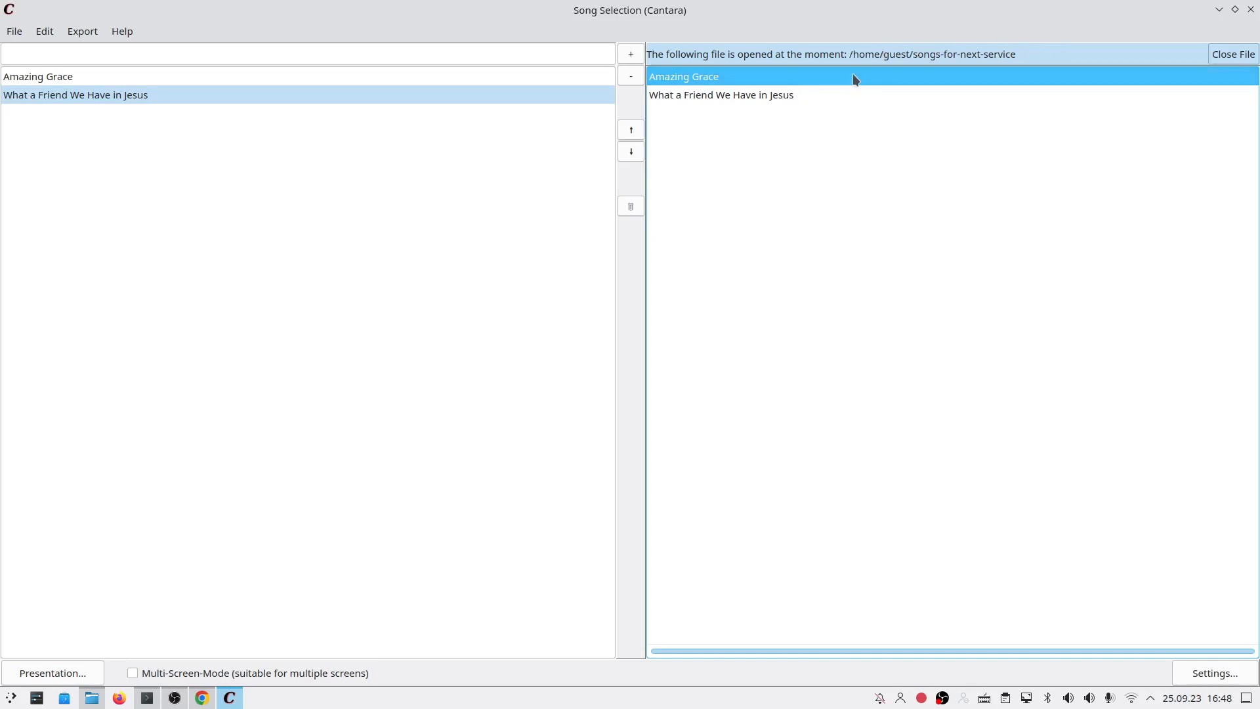
Step: Save it again as songs-for-next-service.songtex with the extension added
{"action": "left_click", "coordinate": [20, 35]}
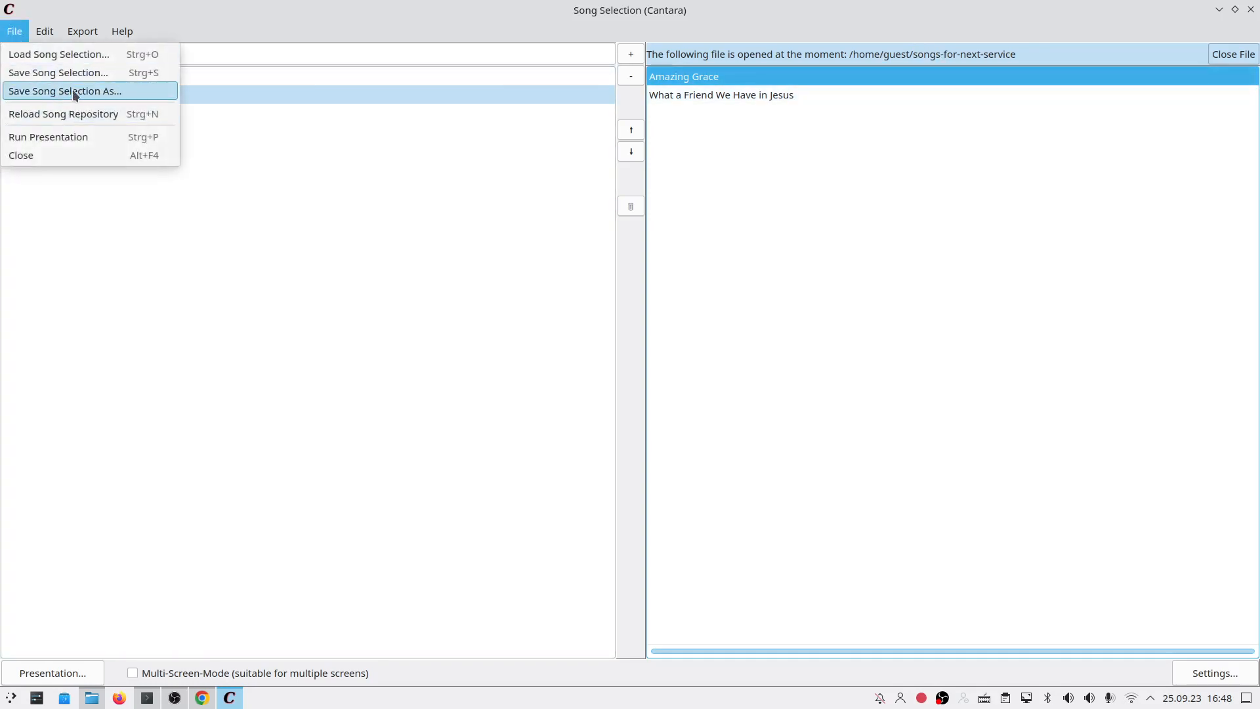
{"action": "left_click", "coordinate": [74, 92]}
{"action": "left_click", "coordinate": [666, 452]}
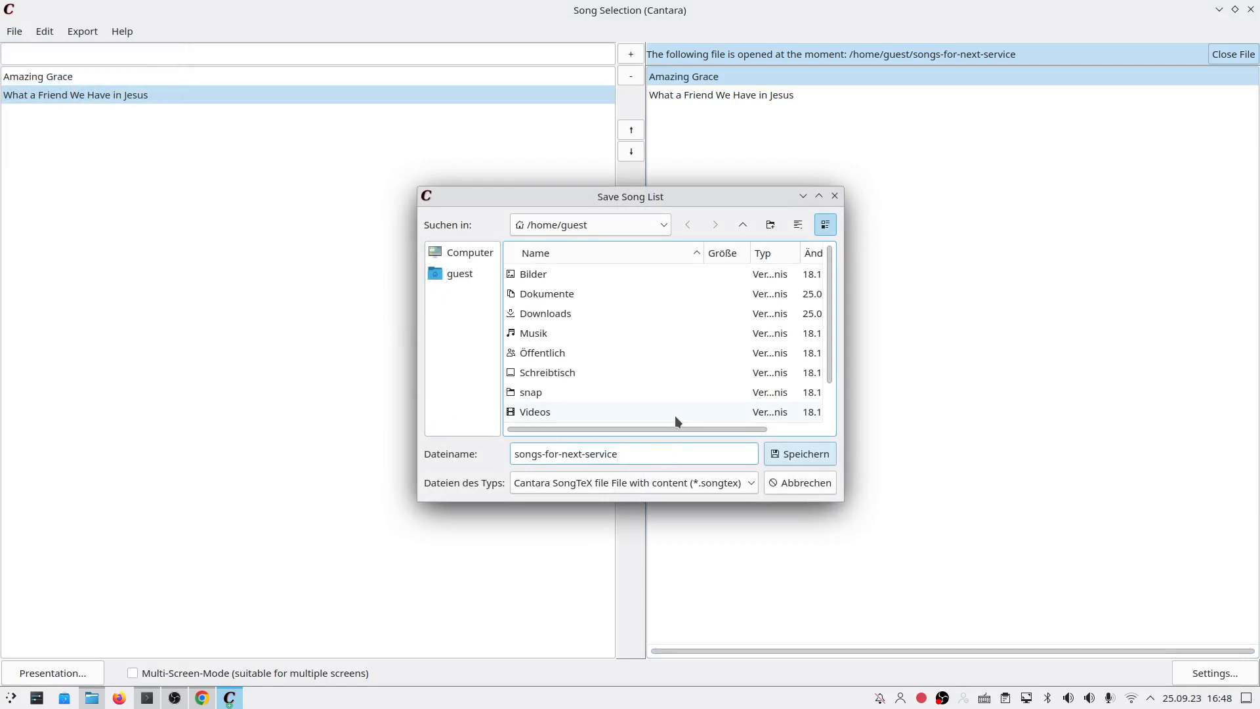
{"action": "type", "text": ".songtex"}
{"action": "key", "text": "Return"}
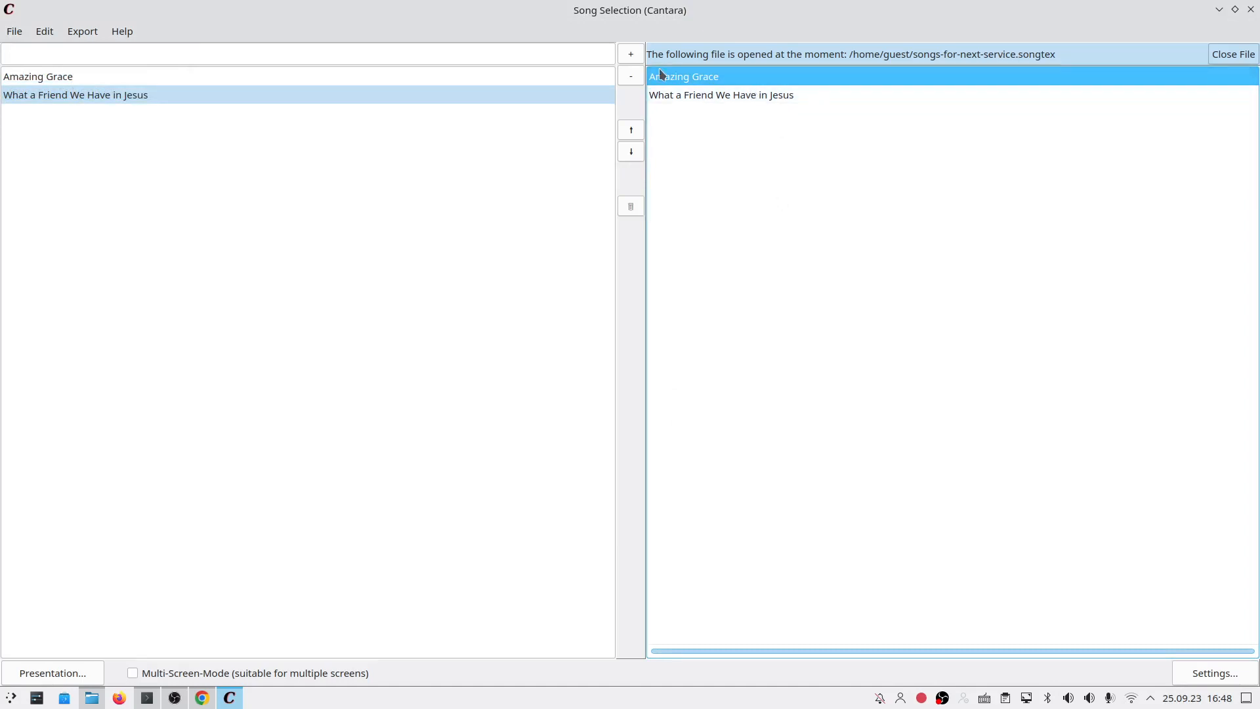
Step: Empty the playlist and close the currently open song selection file
{"action": "left_click", "coordinate": [739, 99]}
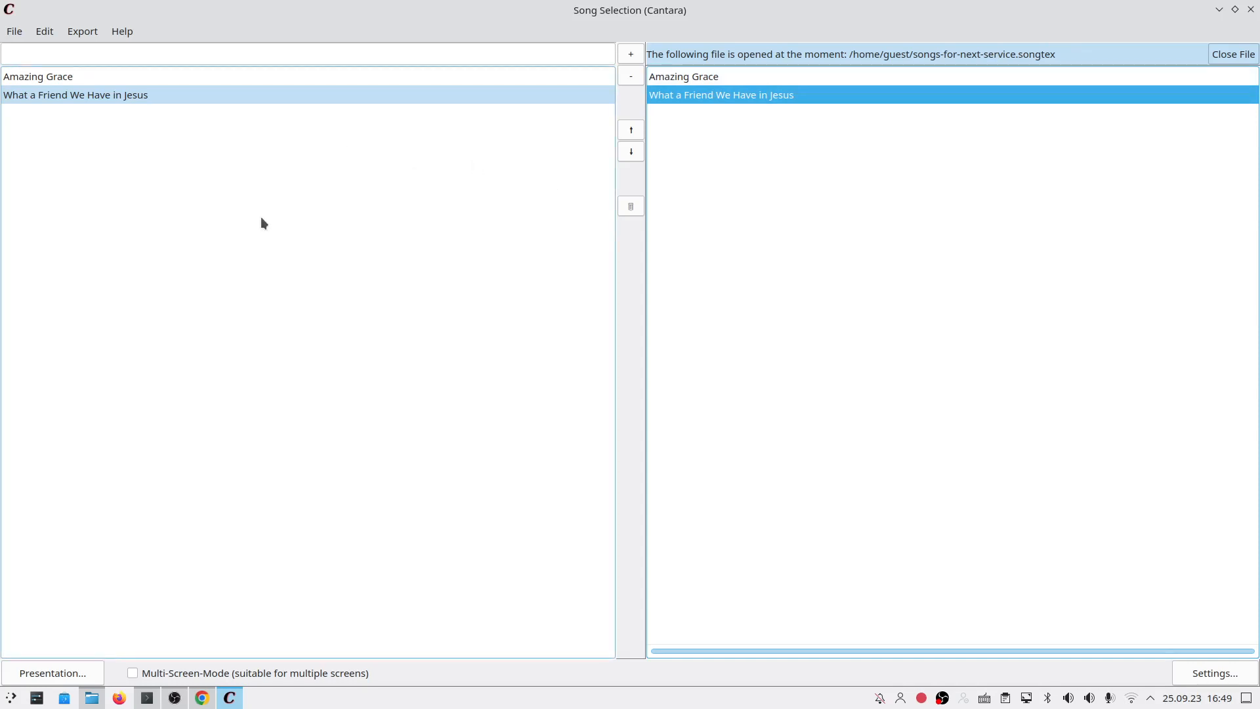
{"action": "left_click", "coordinate": [632, 211]}
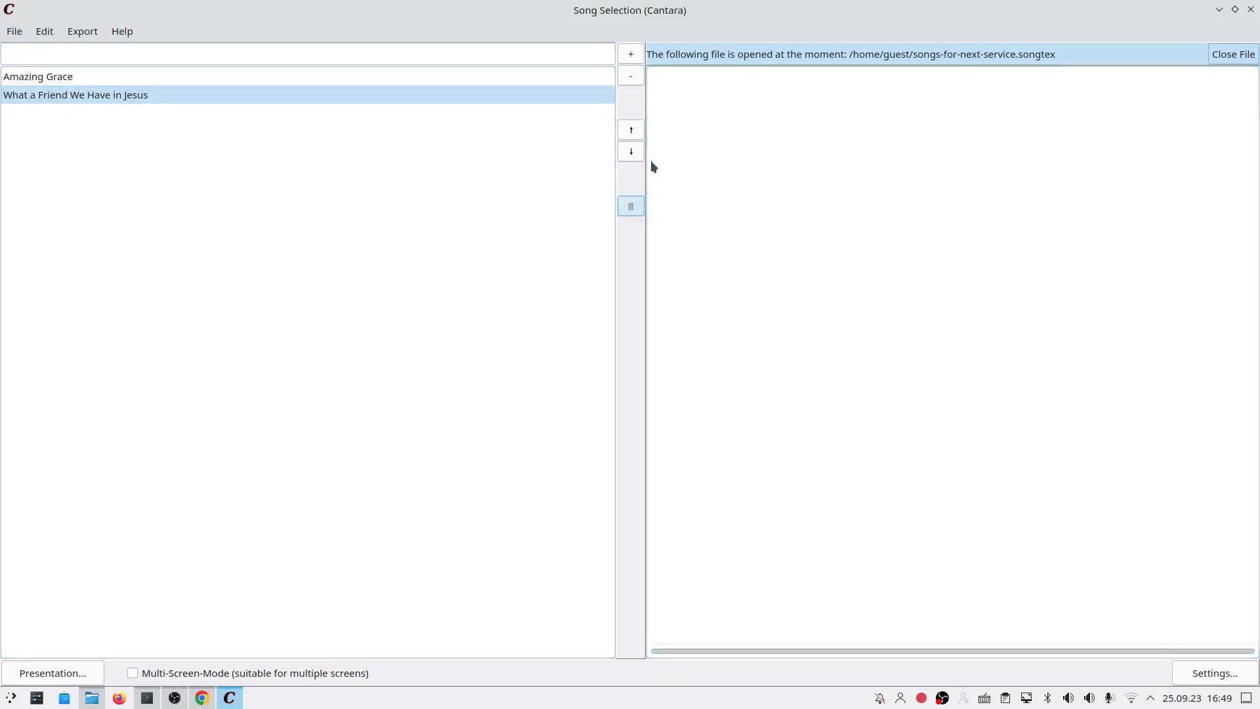
{"action": "left_click", "coordinate": [1231, 54]}
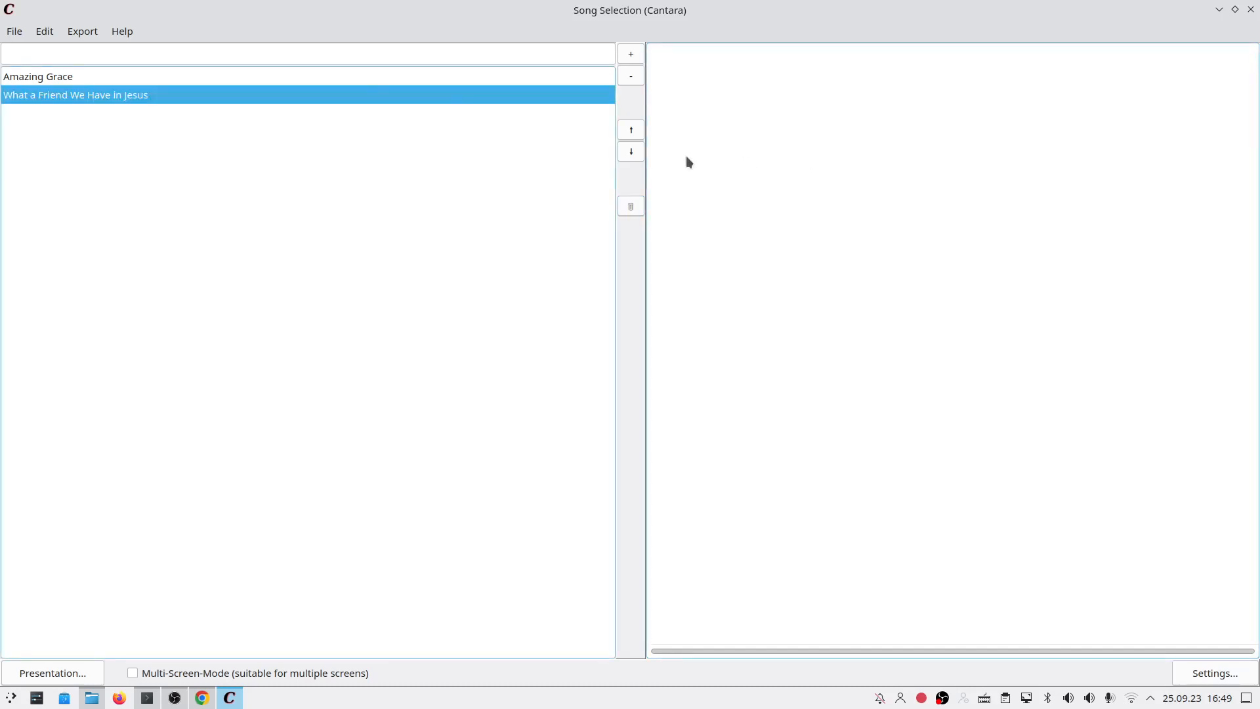
Step: Load songs.songtex as the playlist and open the Songs folder in Dolphin
{"action": "left_click", "coordinate": [14, 33]}
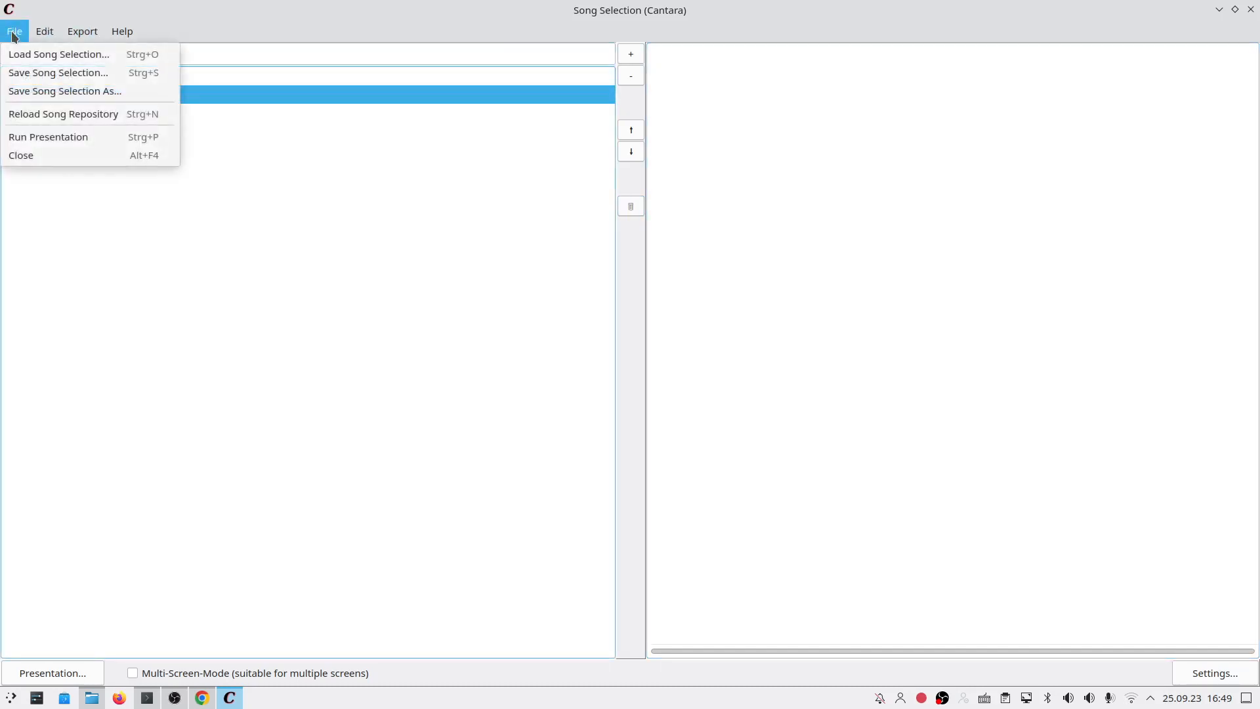
{"action": "left_click", "coordinate": [20, 55]}
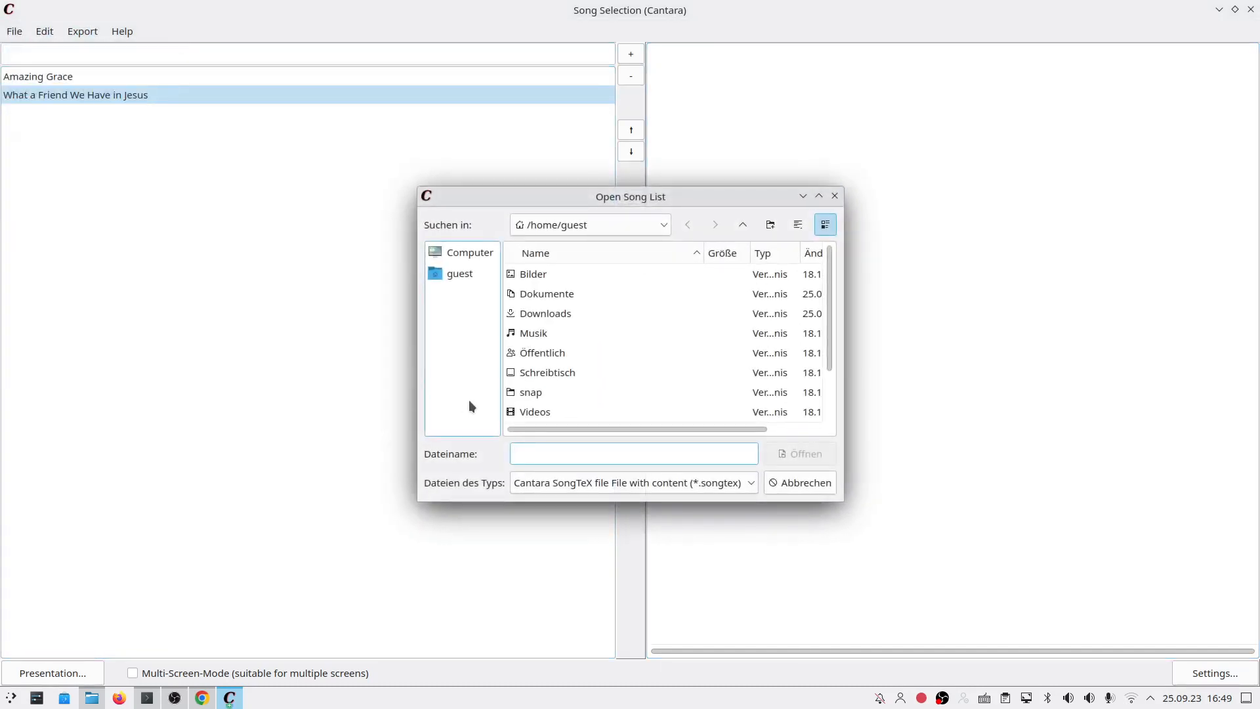
{"action": "scroll", "coordinate": [569, 387], "scroll_direction": "down", "scroll_amount": 1}
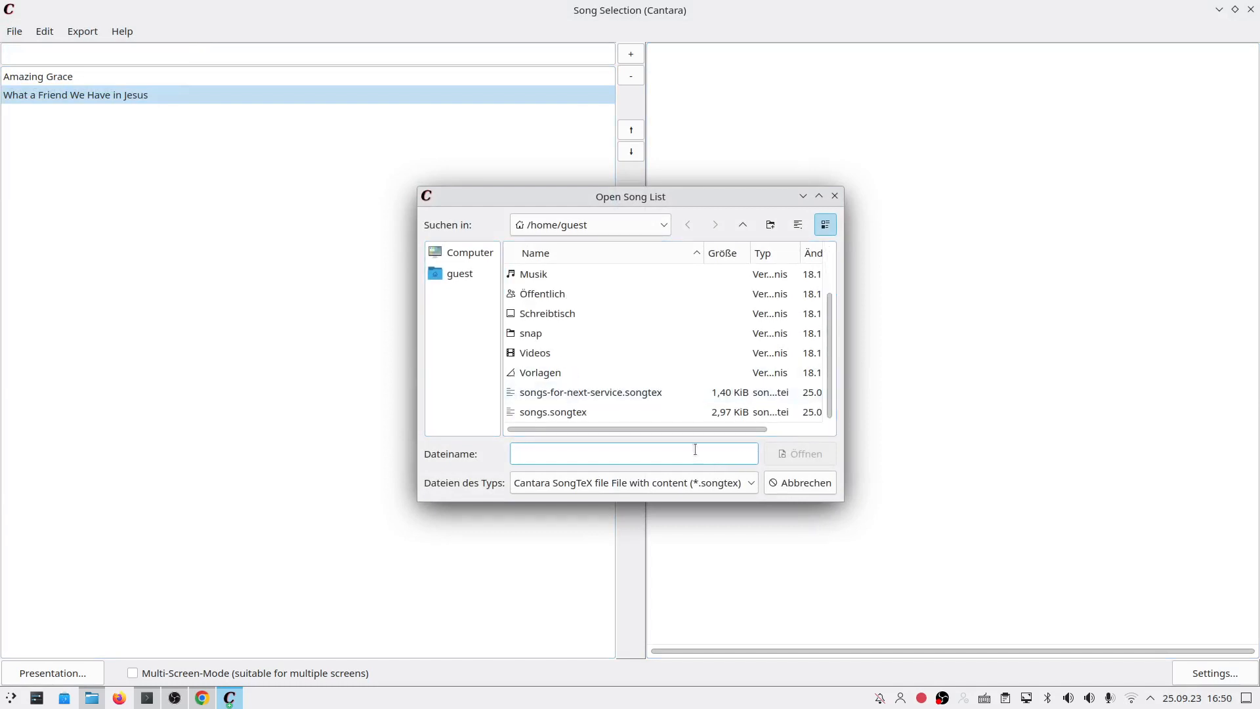
{"action": "left_click_drag", "start_coordinate": [842, 500], "coordinate": [899, 552]}
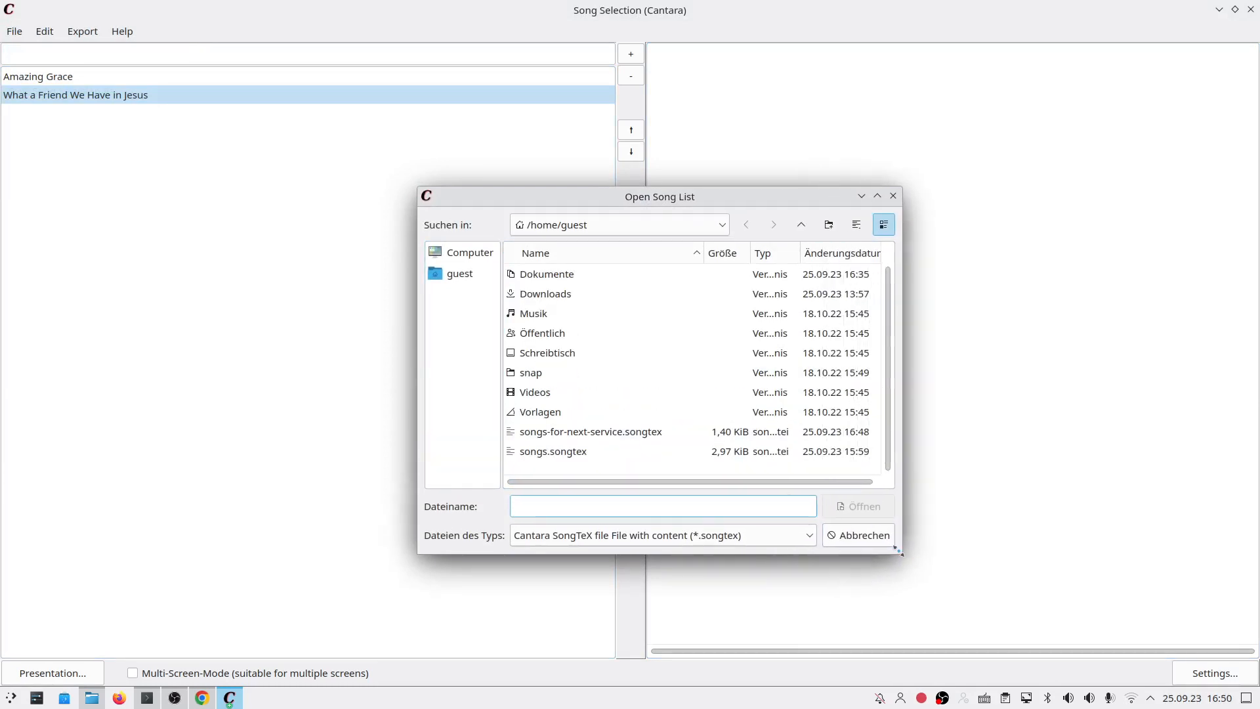
{"action": "double_click", "coordinate": [566, 473]}
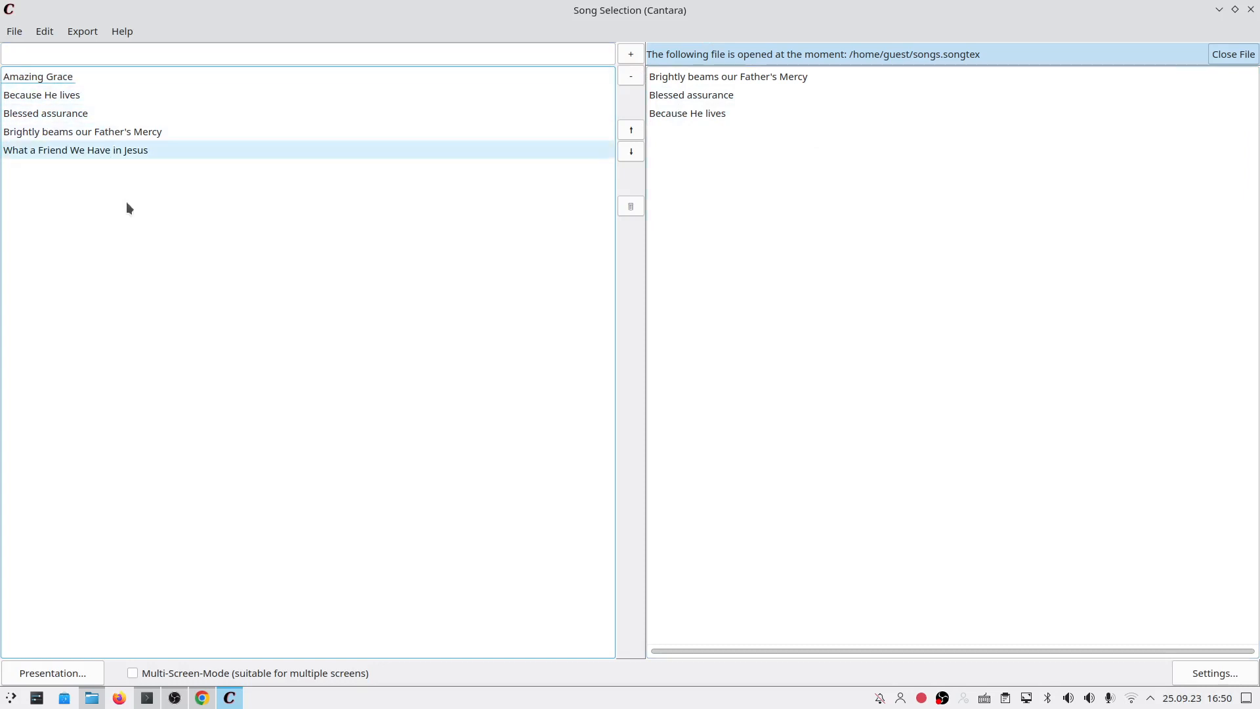
{"action": "left_click", "coordinate": [95, 701]}
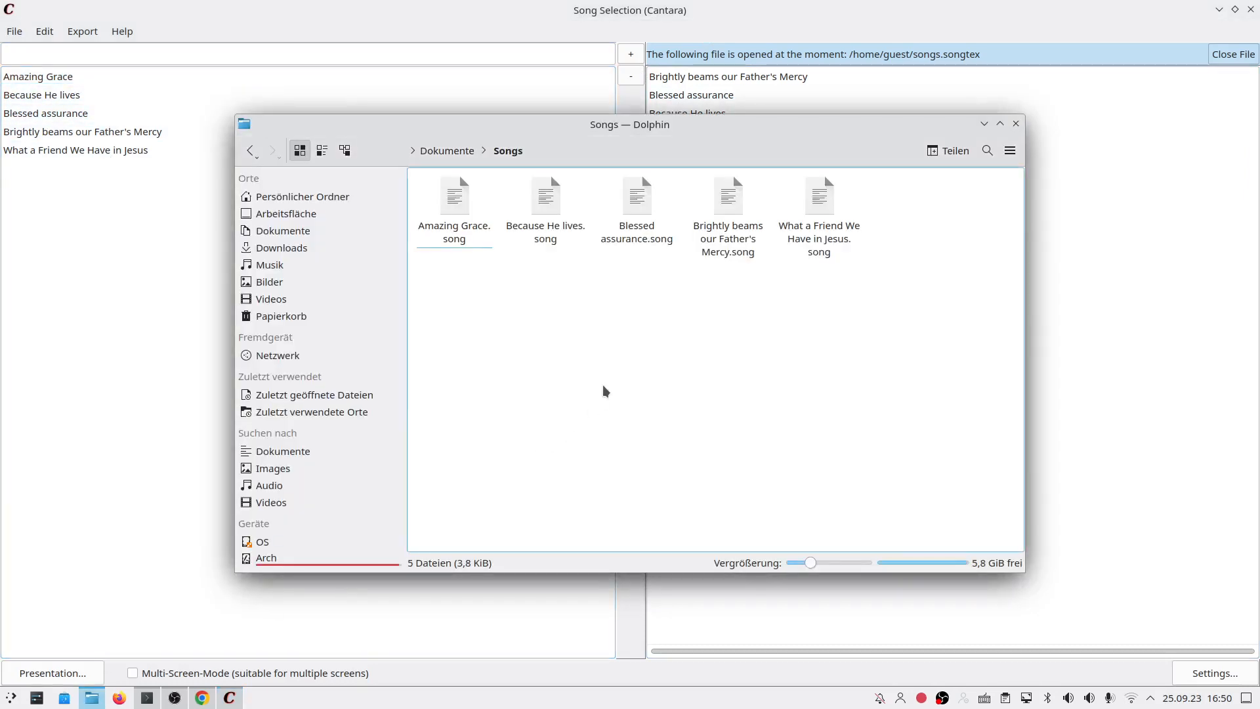
Step: Move Dolphin aside, select the five song files, and raise the Cantara window
{"action": "left_click_drag", "start_coordinate": [687, 136], "coordinate": [729, 160]}
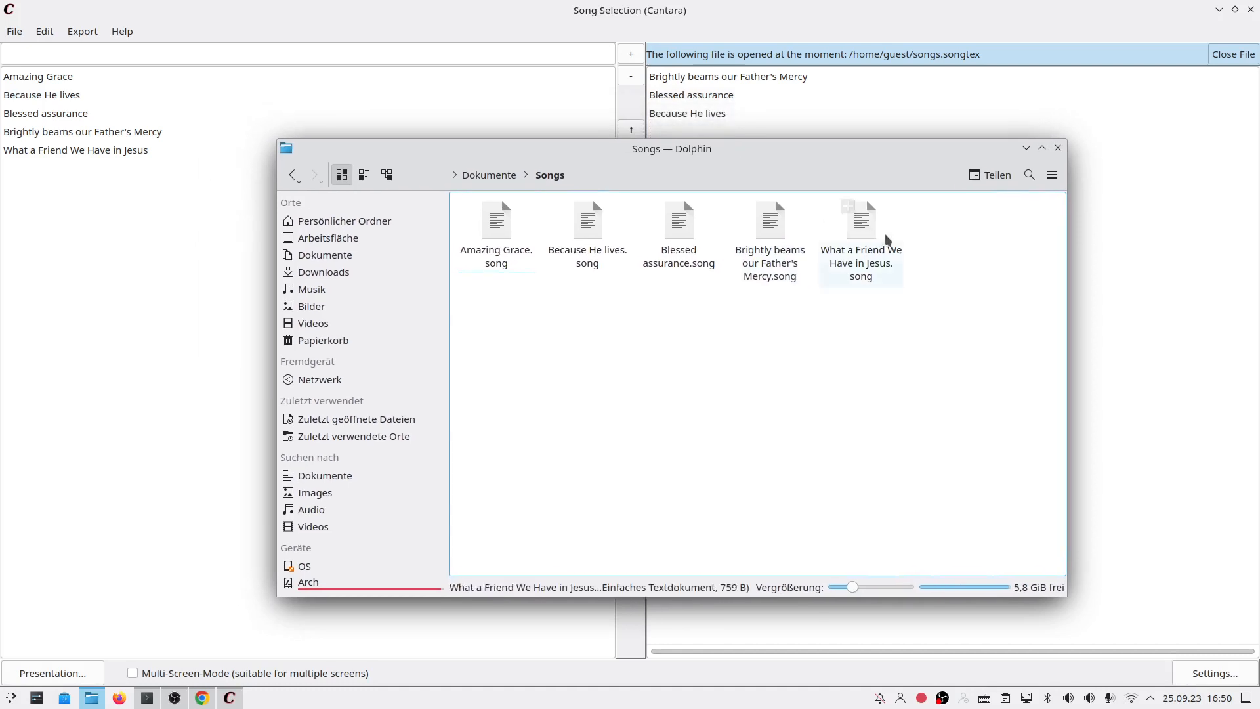
{"action": "left_click_drag", "start_coordinate": [943, 302], "coordinate": [429, 189]}
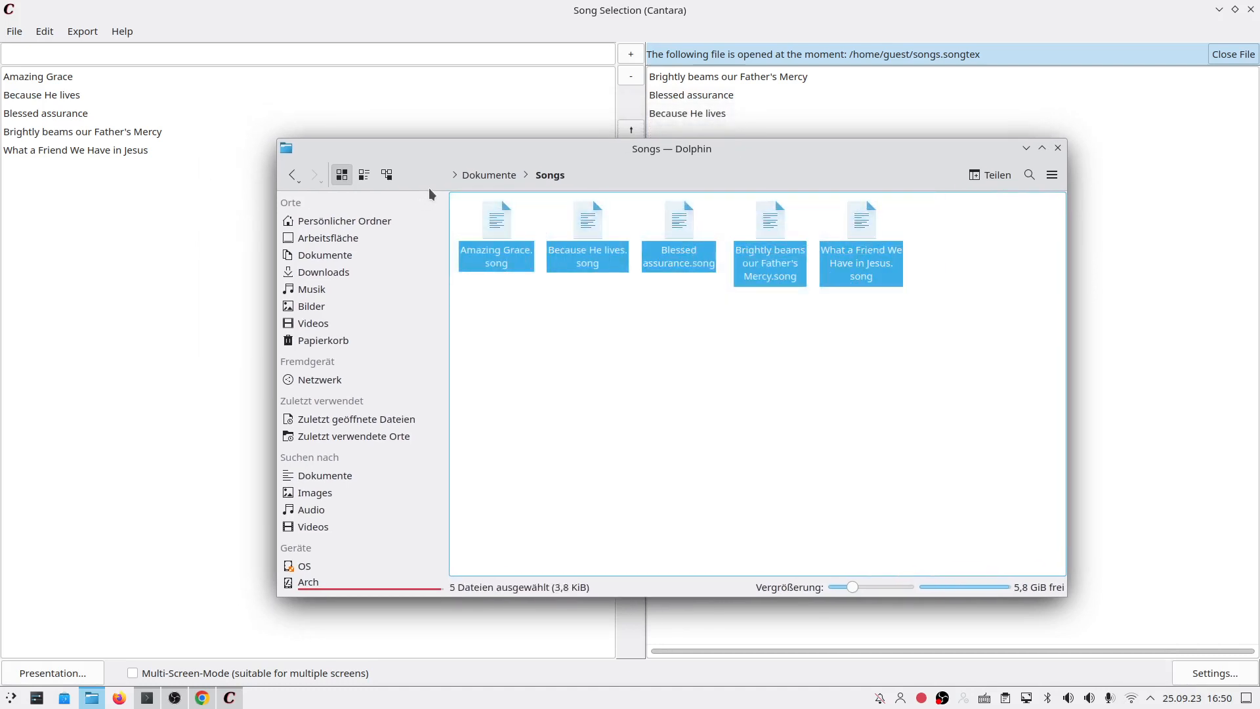
{"action": "left_click", "coordinate": [163, 252]}
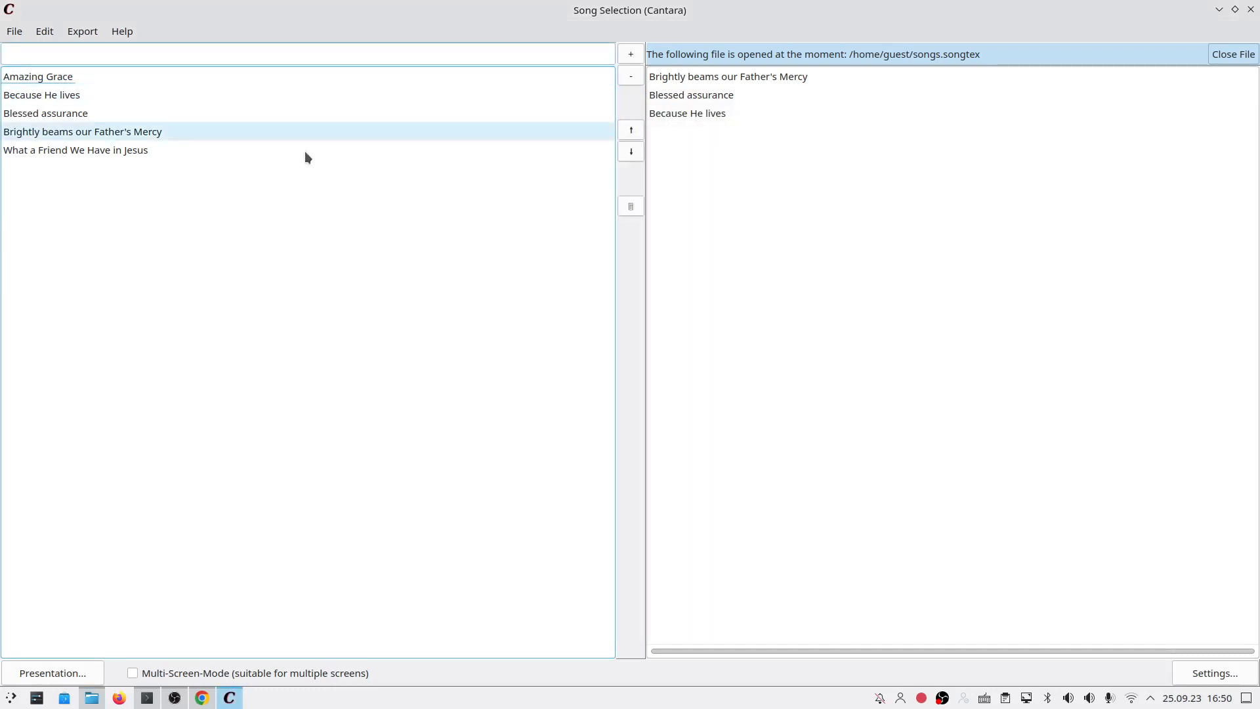
{"action": "left_click", "coordinate": [79, 670]}
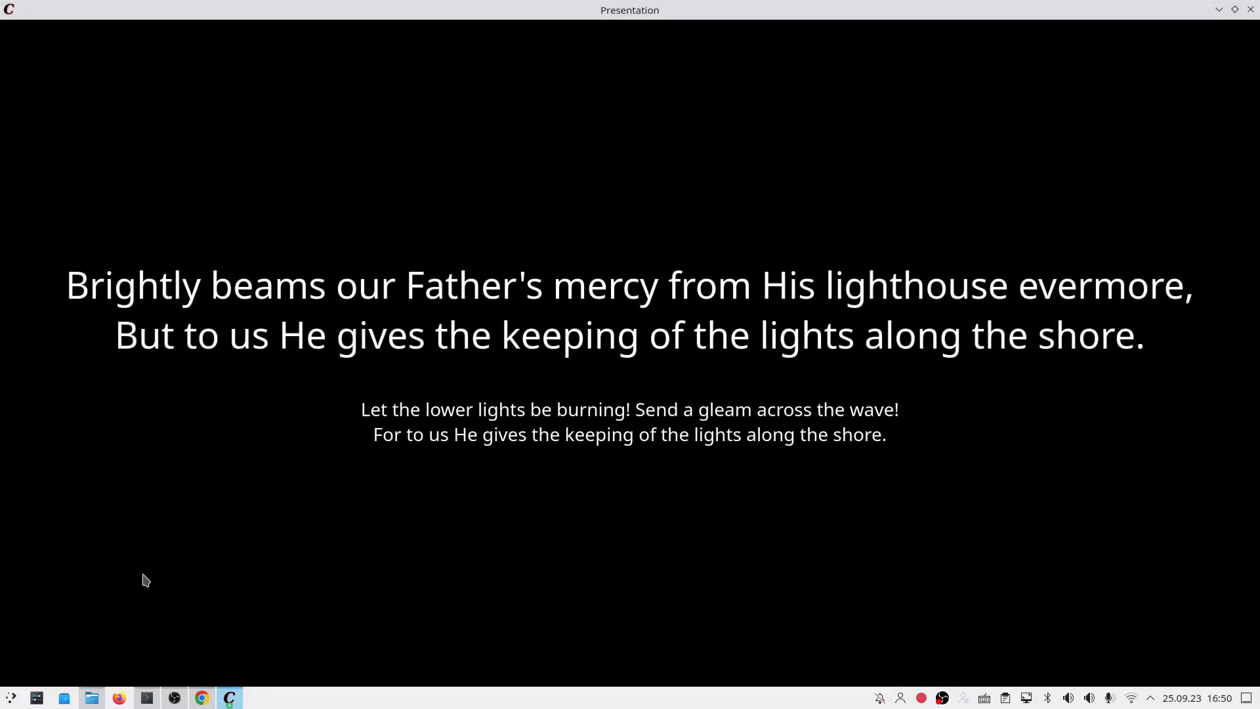
{"action": "key", "text": "Right"}
{"action": "key", "text": "Right"}
{"action": "key", "text": "Right"}
{"action": "key", "text": "Right"}
{"action": "key", "text": "Right"}
{"action": "key", "text": "Right"}
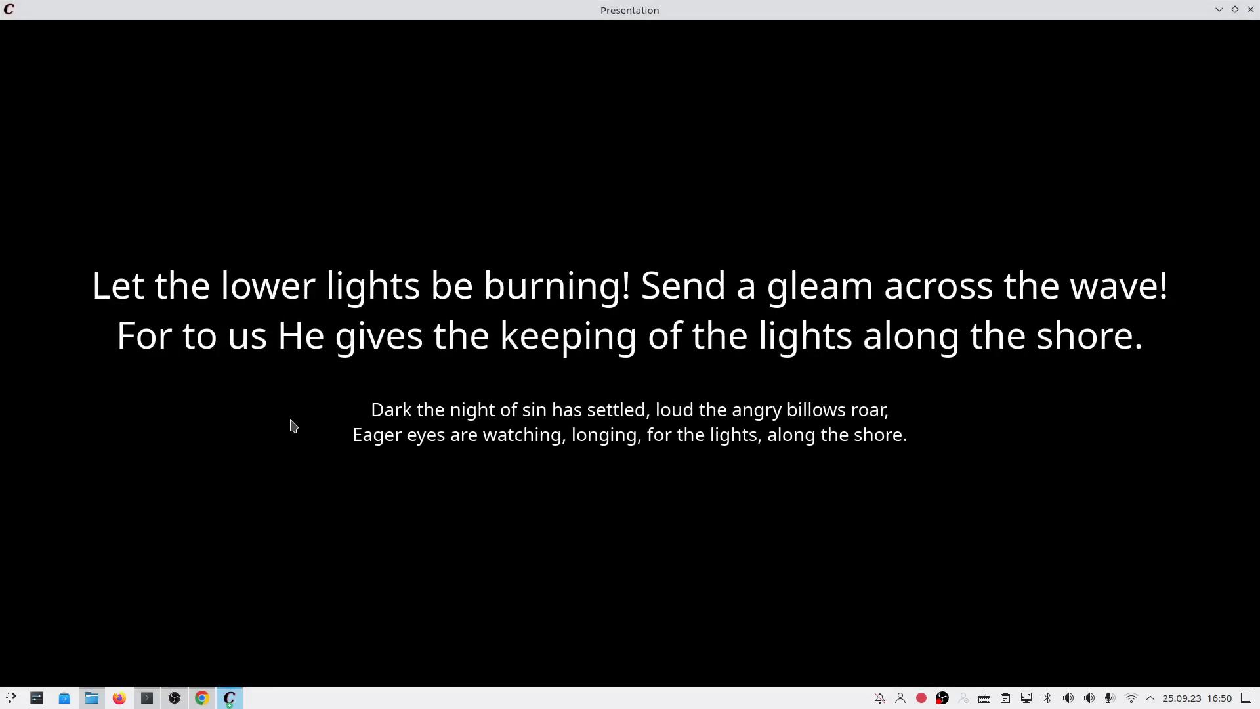
{"action": "key", "text": "Right"}
{"action": "key", "text": "Right"}
{"action": "key", "text": "Right"}
{"action": "key", "text": "Right"}
{"action": "key", "text": "Right"}
{"action": "key", "text": "Right"}
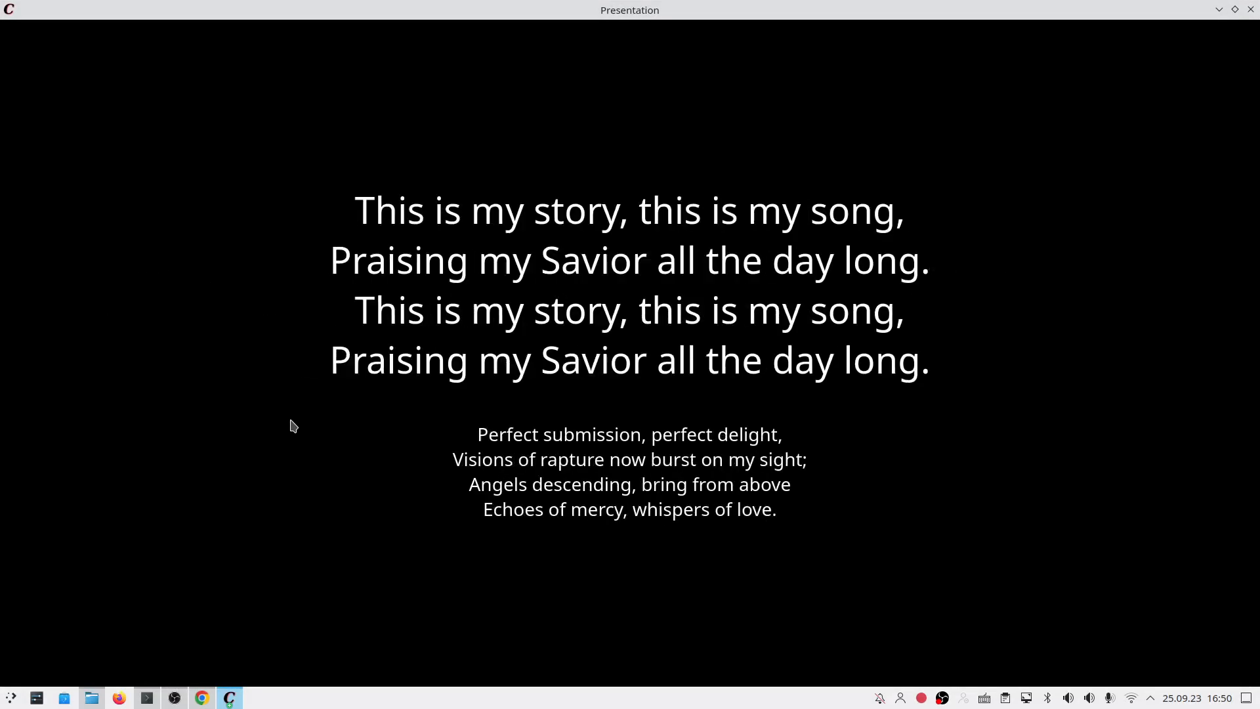
{"action": "key", "text": "Right"}
{"action": "key", "text": "Right"}
{"action": "key", "text": "Right"}
{"action": "key", "text": "Right"}
{"action": "key", "text": "Right"}
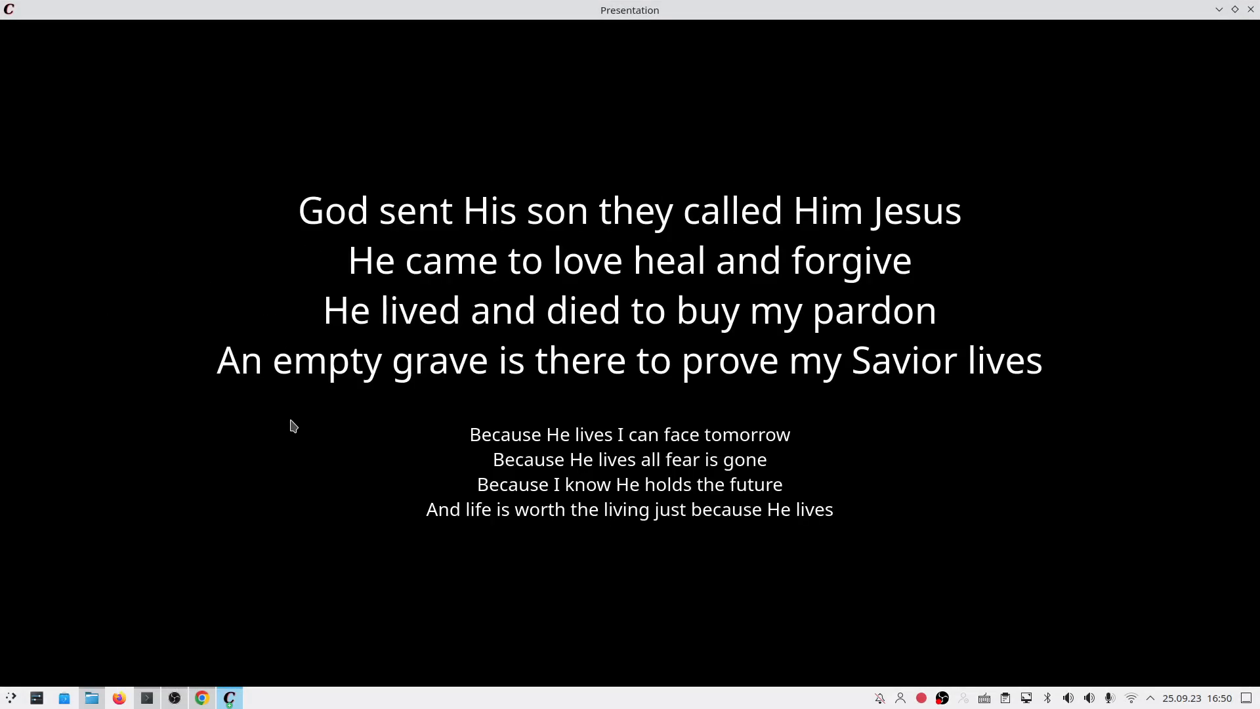
{"action": "key", "text": "Right"}
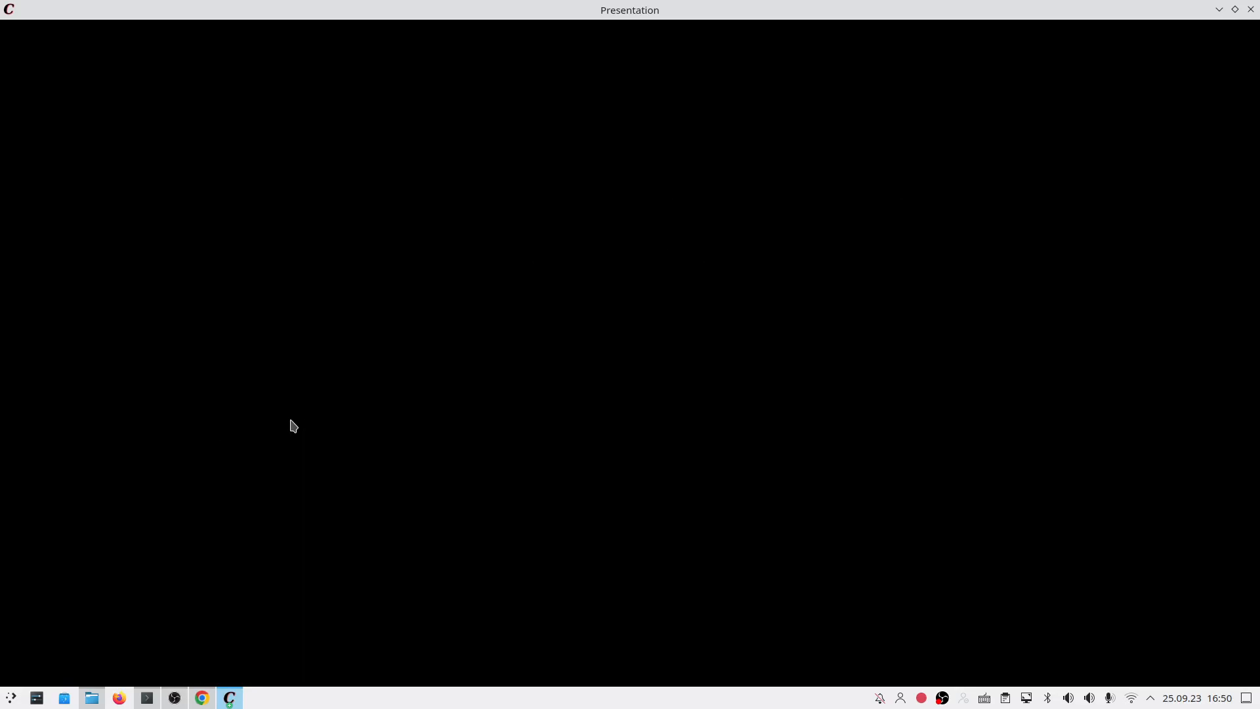
{"action": "key", "text": "Escape"}
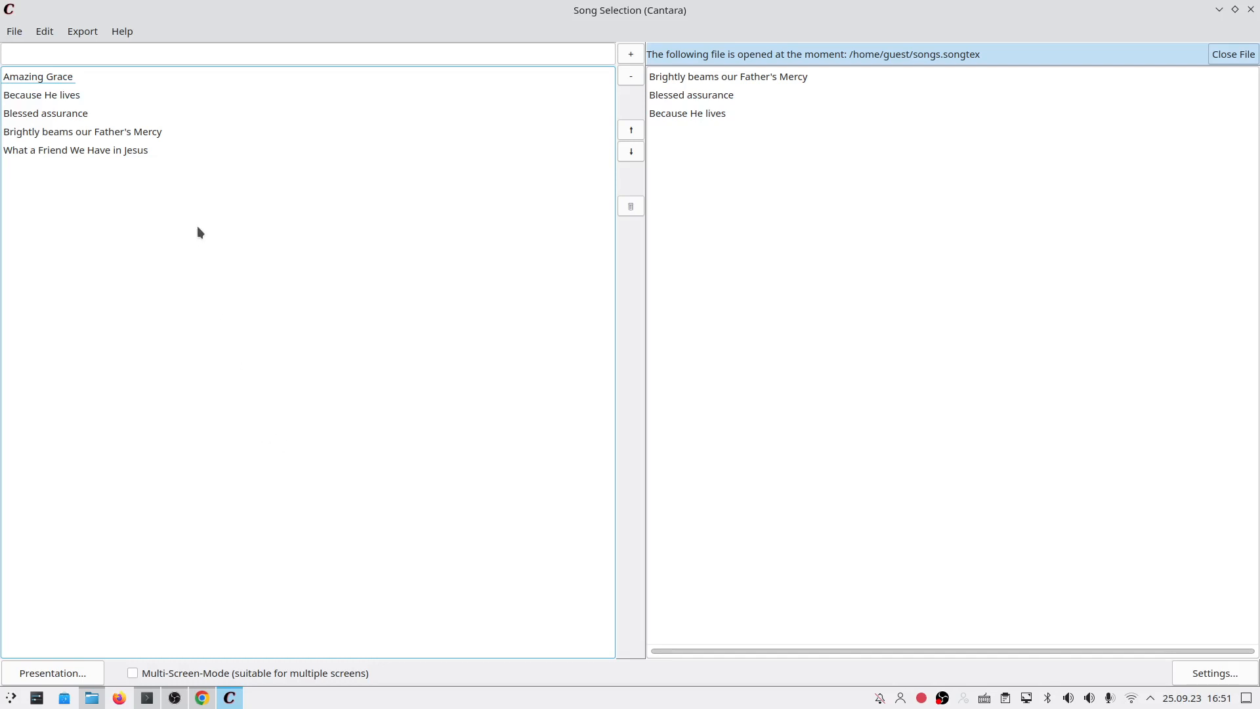
Step: Export the song list as a PowerPoint (pptx) presentation and confirm the browser hint
{"action": "left_click", "coordinate": [97, 34]}
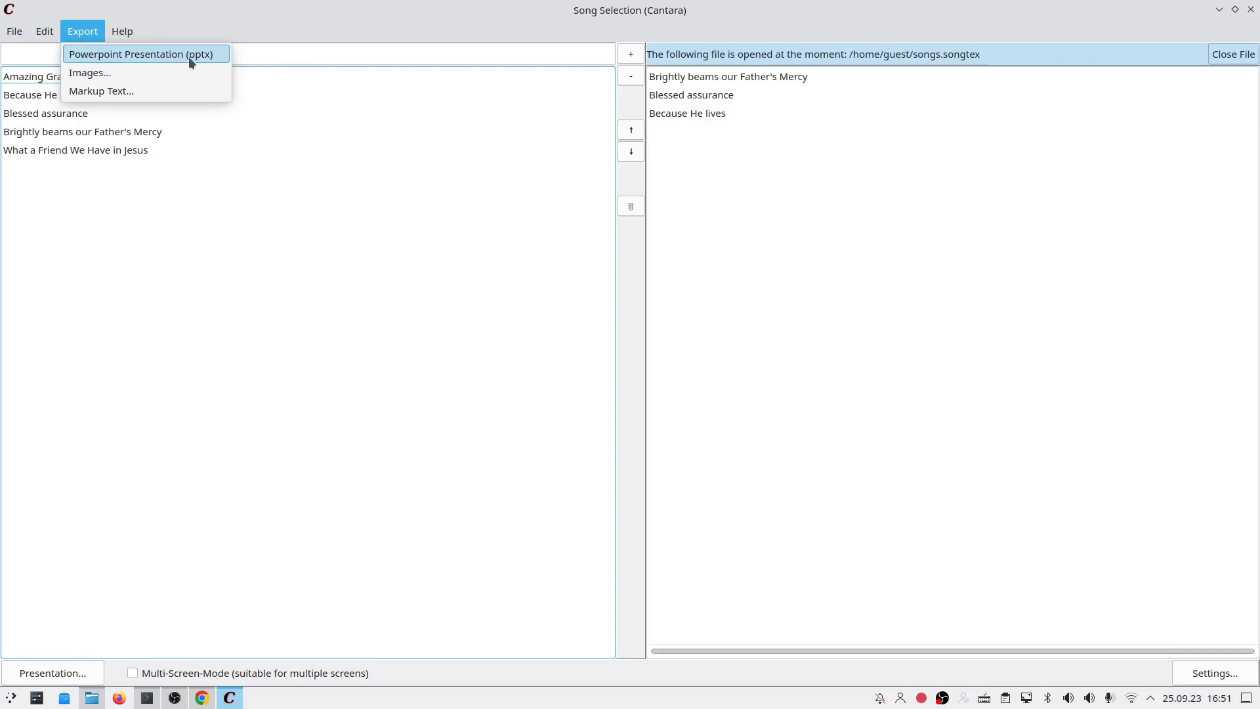
{"action": "left_click", "coordinate": [206, 56]}
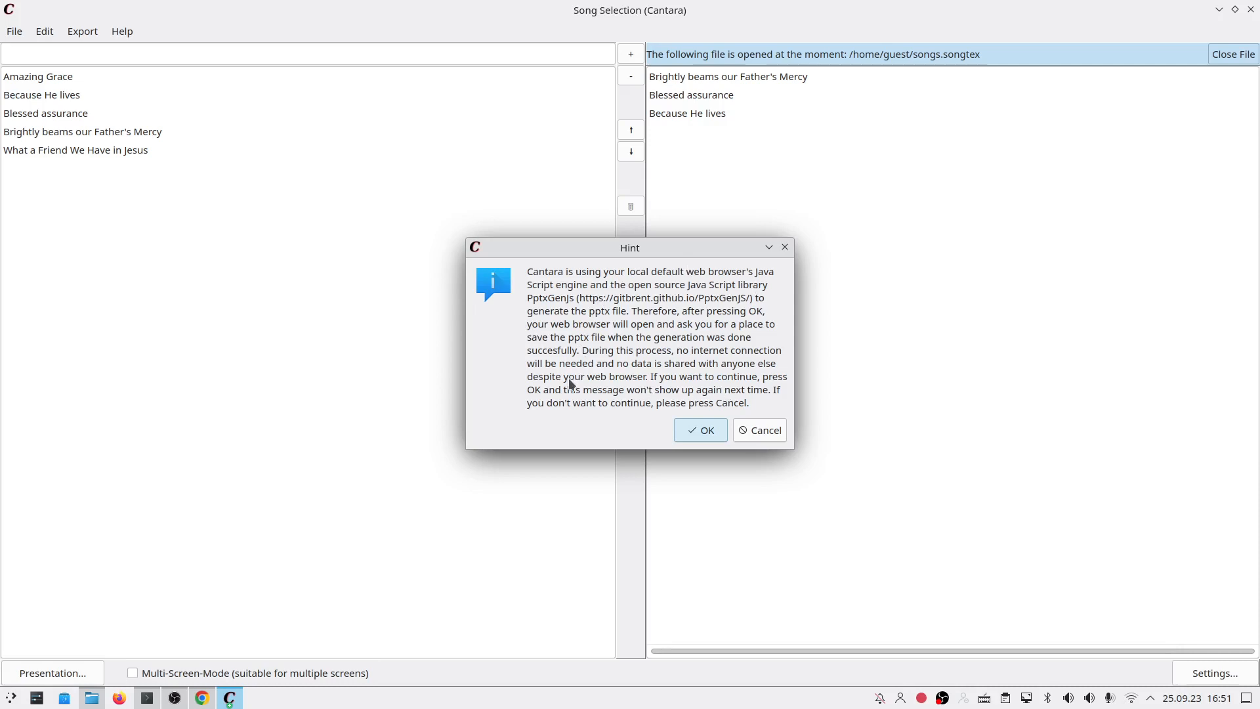
{"action": "left_click", "coordinate": [704, 433]}
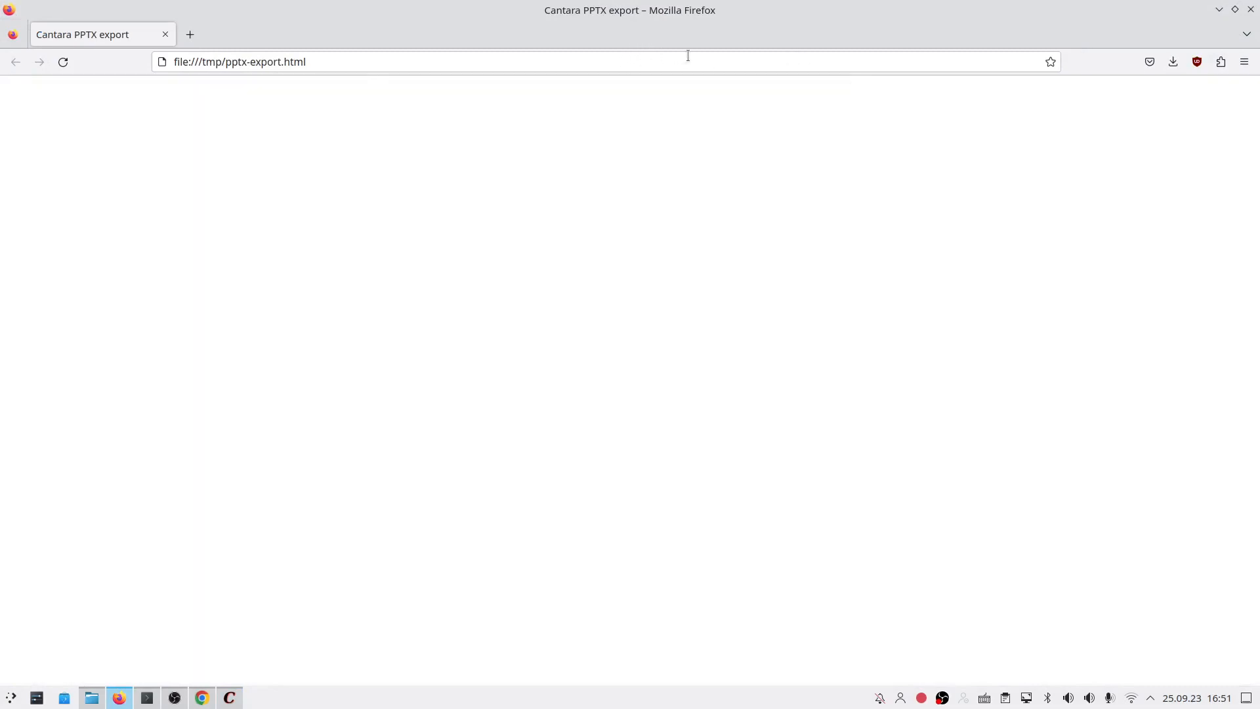
Step: Show Presentation(1).pptx in its Downloads folder from Firefox's downloads list
{"action": "left_click", "coordinate": [1173, 64]}
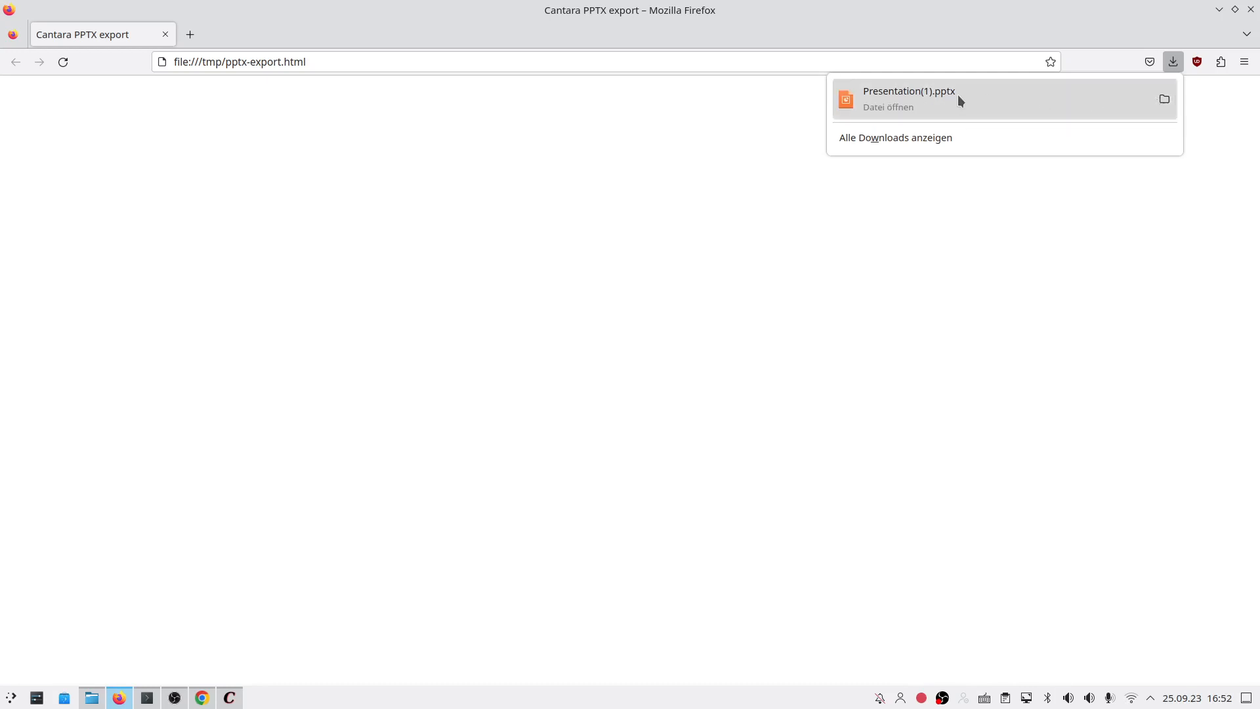
{"action": "left_click", "coordinate": [1163, 101]}
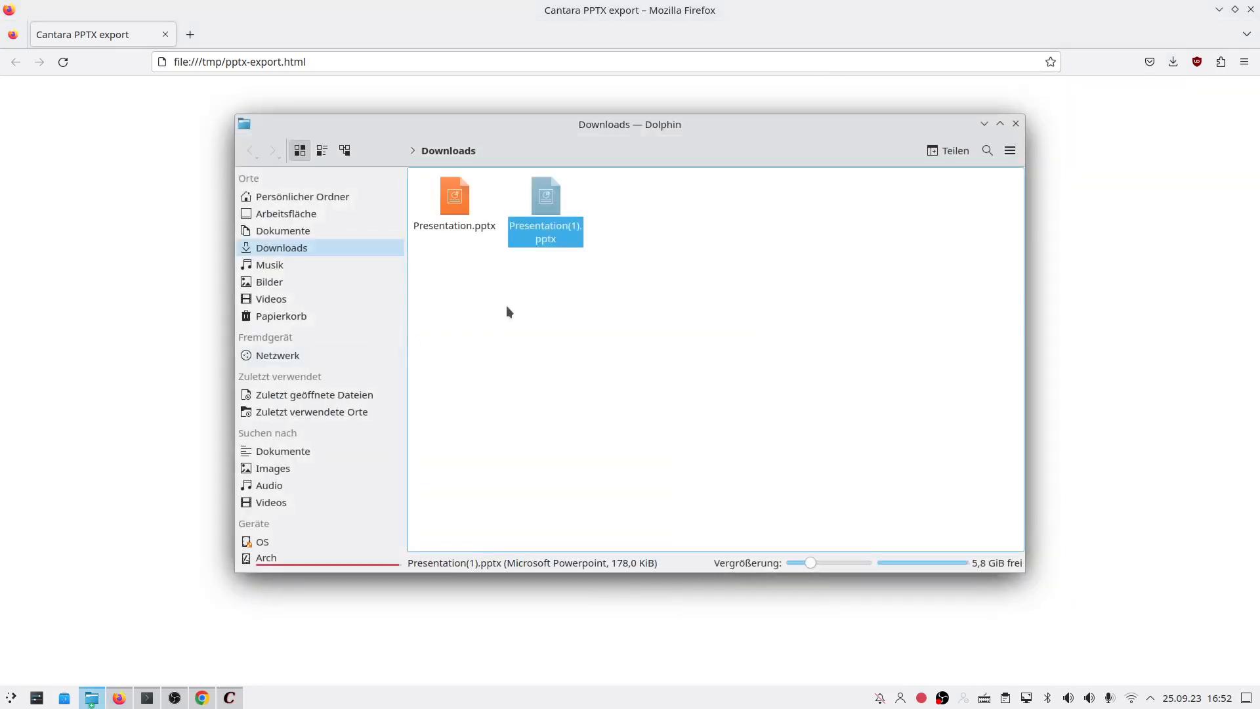
Step: Open Presentation(1).pptx with Presentations NX from its context menu
{"action": "right_click", "coordinate": [548, 229]}
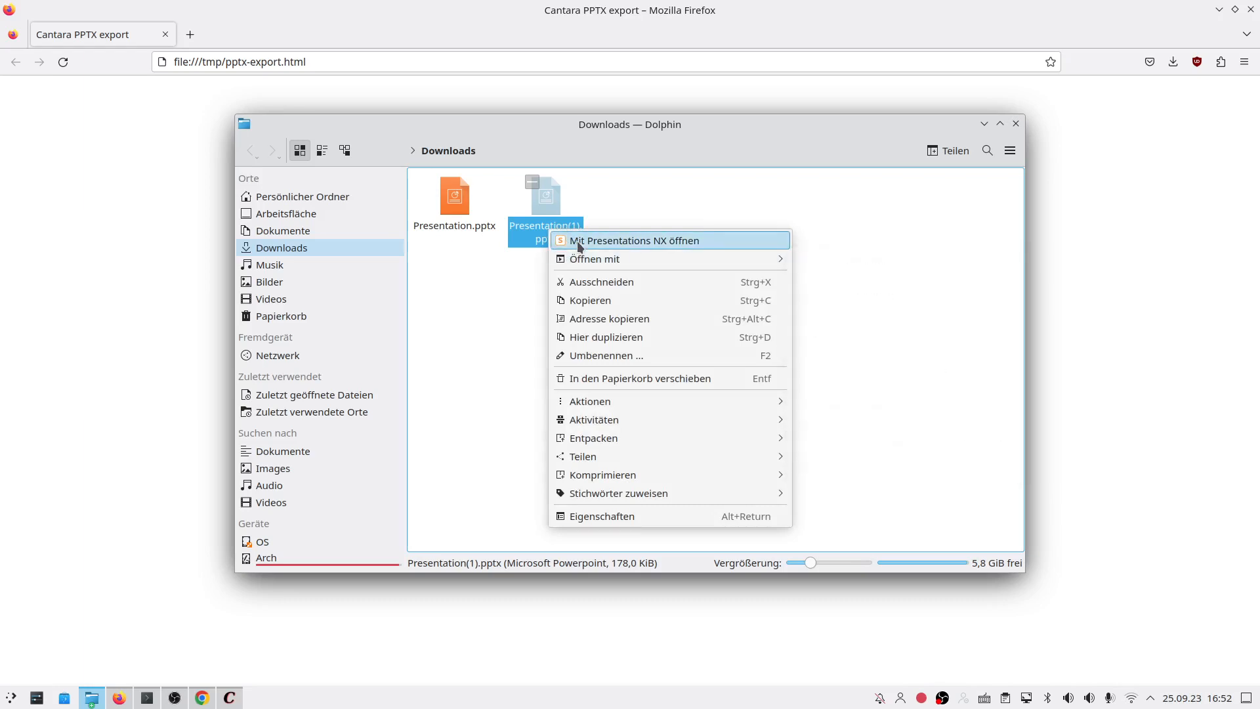
{"action": "left_click", "coordinate": [580, 241]}
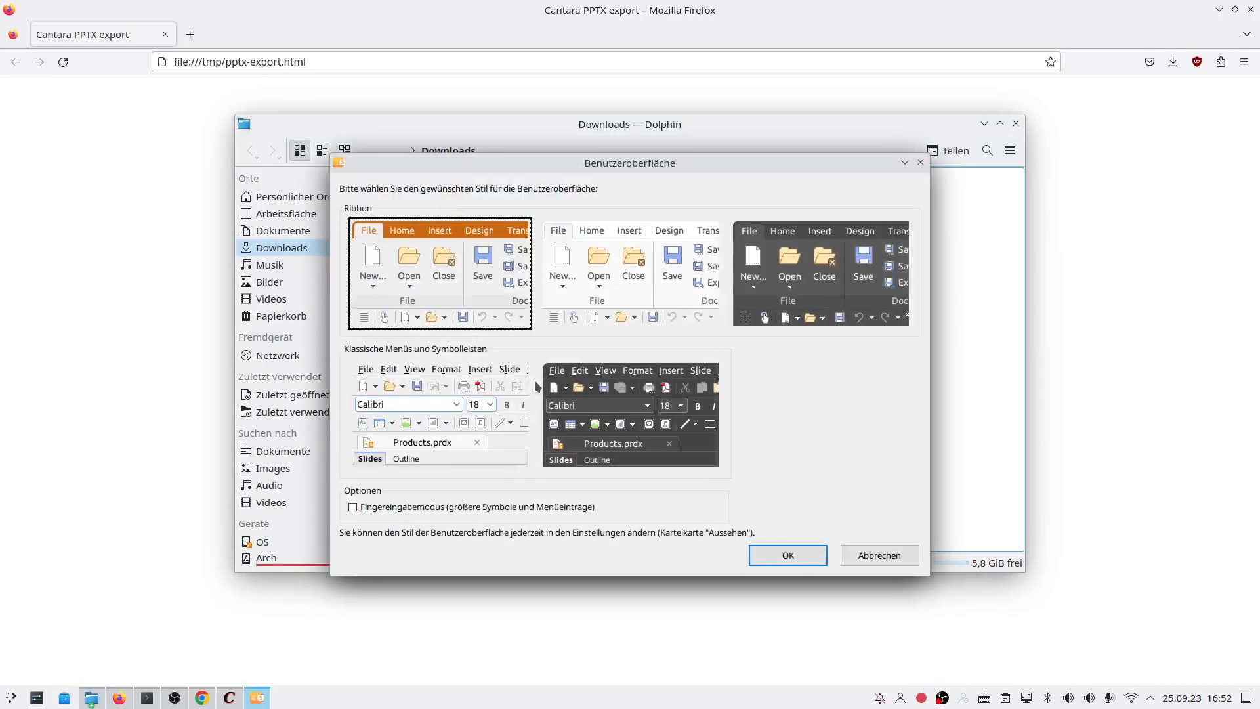
Step: Accept the default interface style, continue the trial, and maximize Presentations
{"action": "left_click", "coordinate": [806, 554]}
{"action": "left_click", "coordinate": [670, 453]}
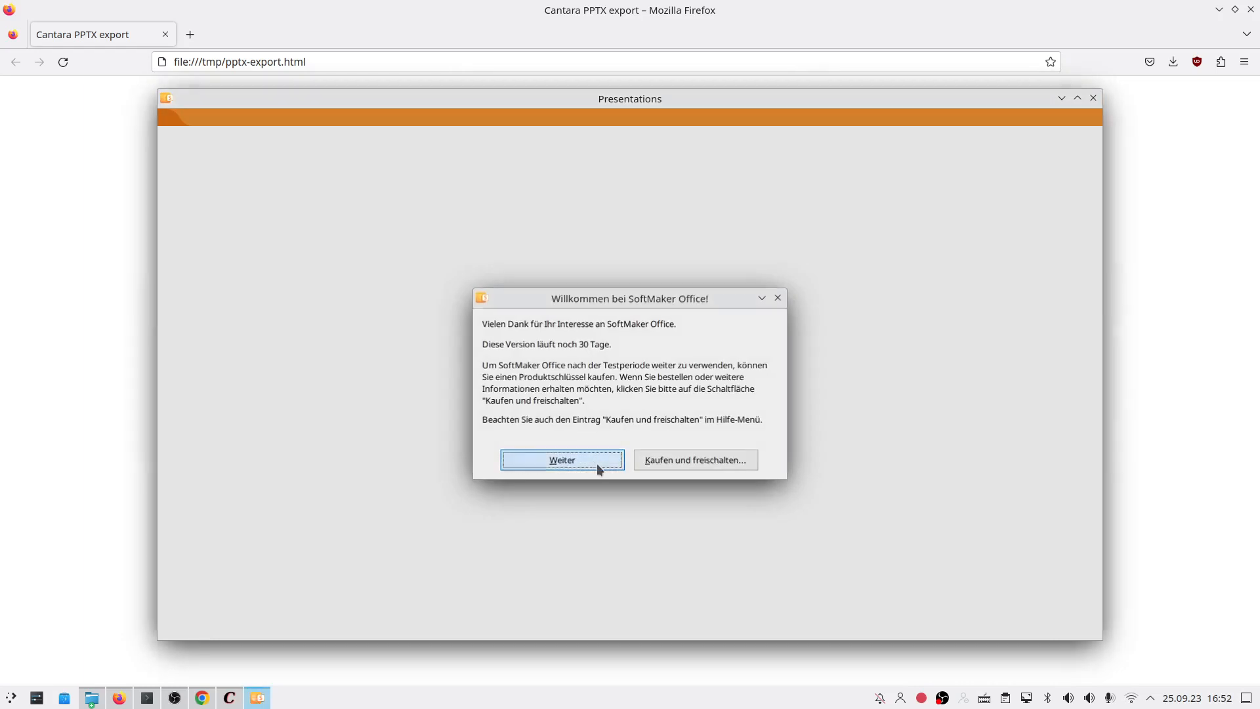
{"action": "left_click", "coordinate": [597, 466]}
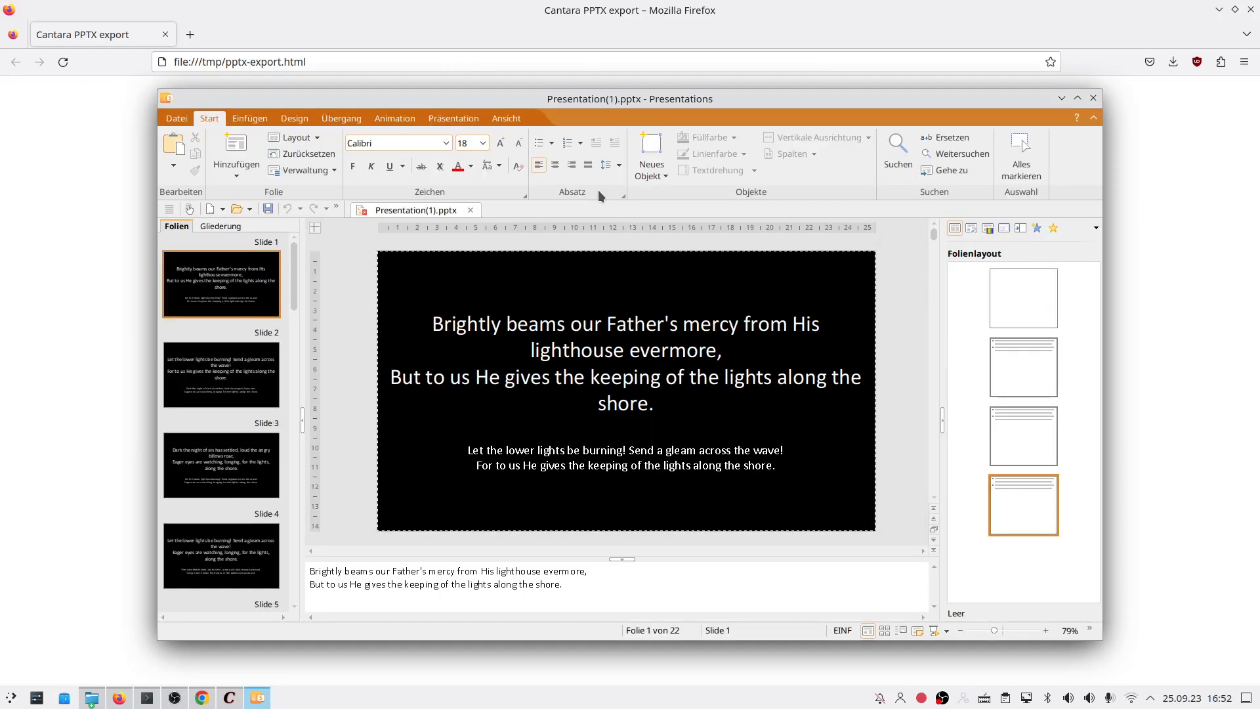
{"action": "left_click", "coordinate": [1077, 98]}
Step: Browse the 22 exported lyric slides and return to slide 1
{"action": "left_click", "coordinate": [79, 305]}
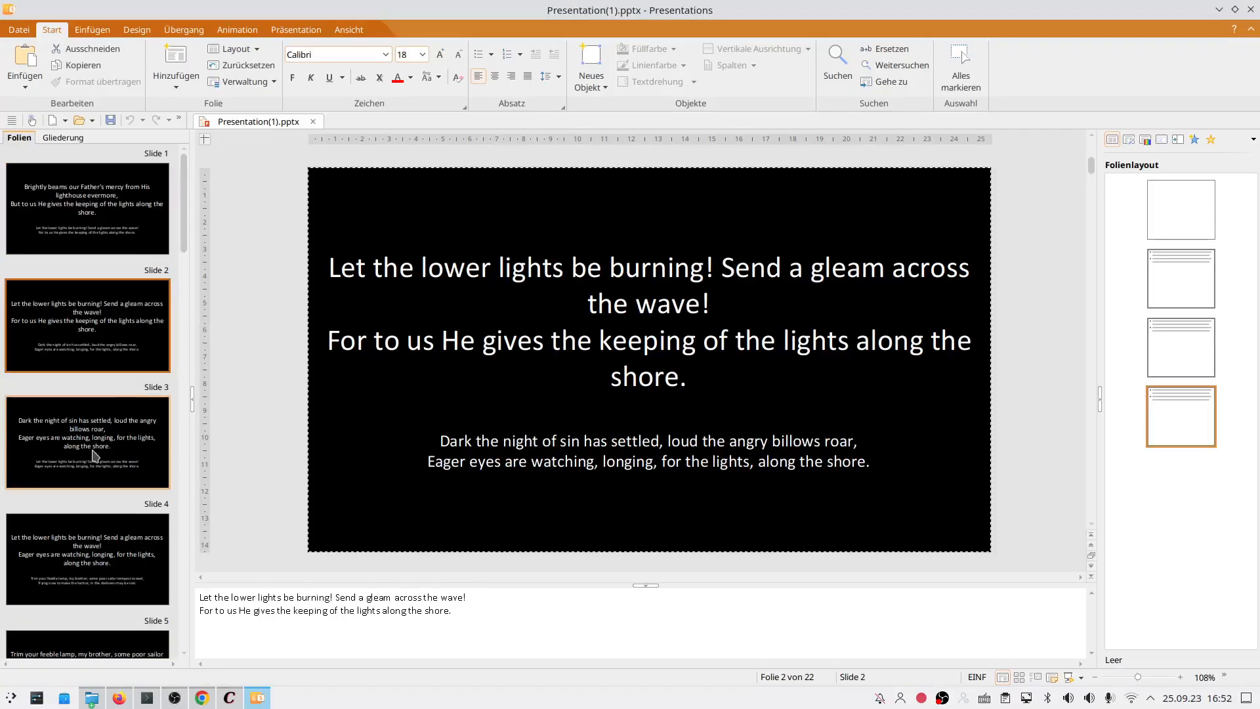
{"action": "left_click", "coordinate": [90, 454]}
{"action": "scroll", "coordinate": [90, 455], "scroll_direction": "down", "scroll_amount": 4}
{"action": "scroll", "coordinate": [90, 454], "scroll_direction": "down", "scroll_amount": 8}
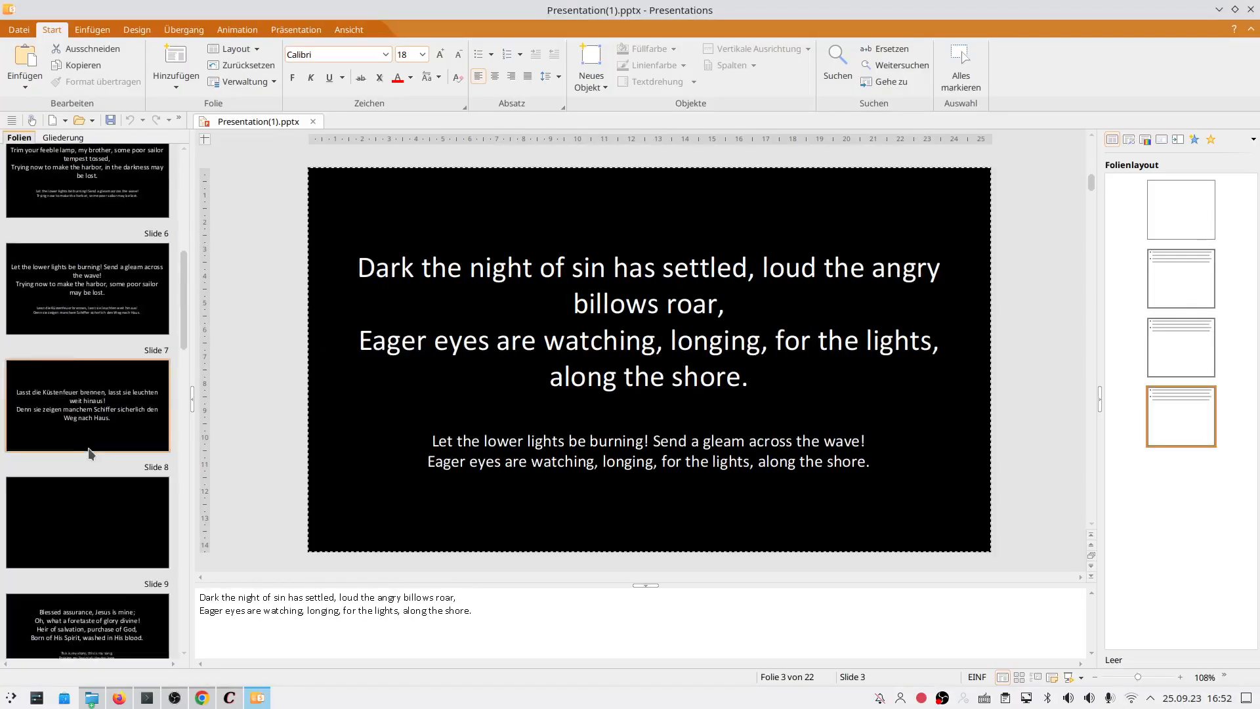
{"action": "scroll", "coordinate": [92, 451], "scroll_direction": "down", "scroll_amount": 7}
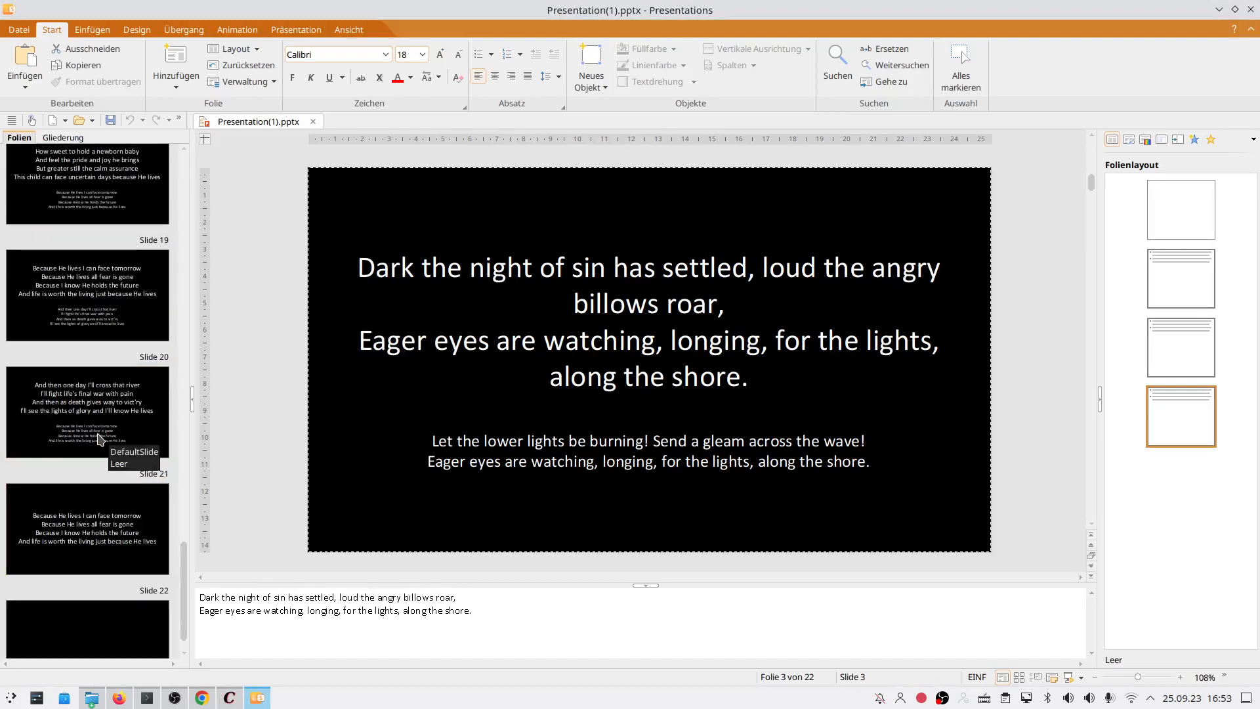
{"action": "scroll", "coordinate": [98, 438], "scroll_direction": "up", "scroll_amount": 4}
{"action": "scroll", "coordinate": [90, 423], "scroll_direction": "up", "scroll_amount": 13}
{"action": "left_click", "coordinate": [61, 246]}
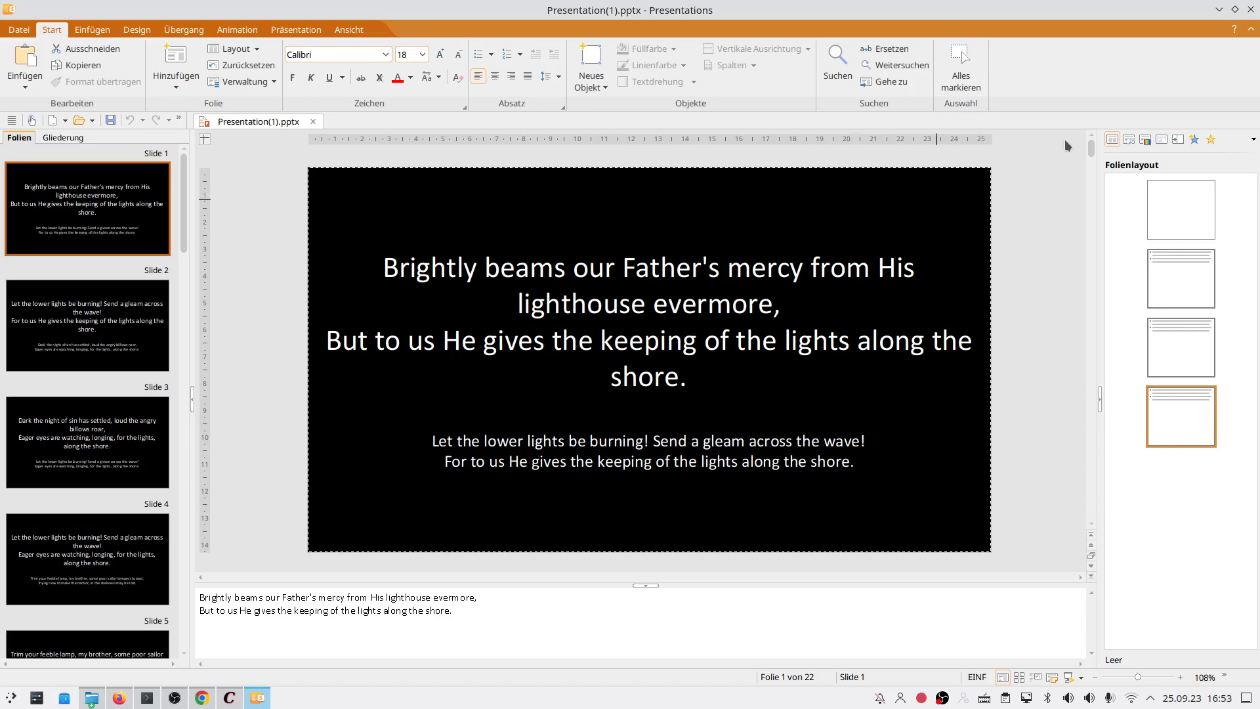
Step: Close the Presentations window and the Firefox export page
{"action": "left_click", "coordinate": [1251, 10]}
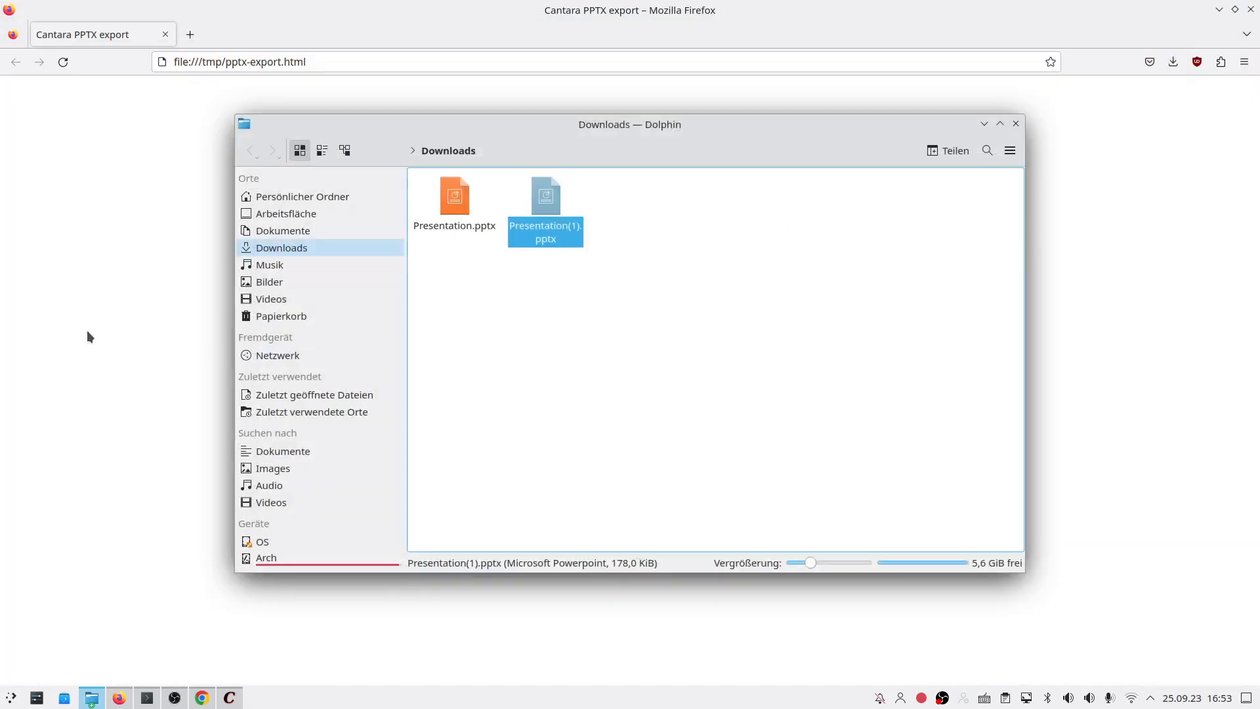
{"action": "left_click", "coordinate": [87, 330]}
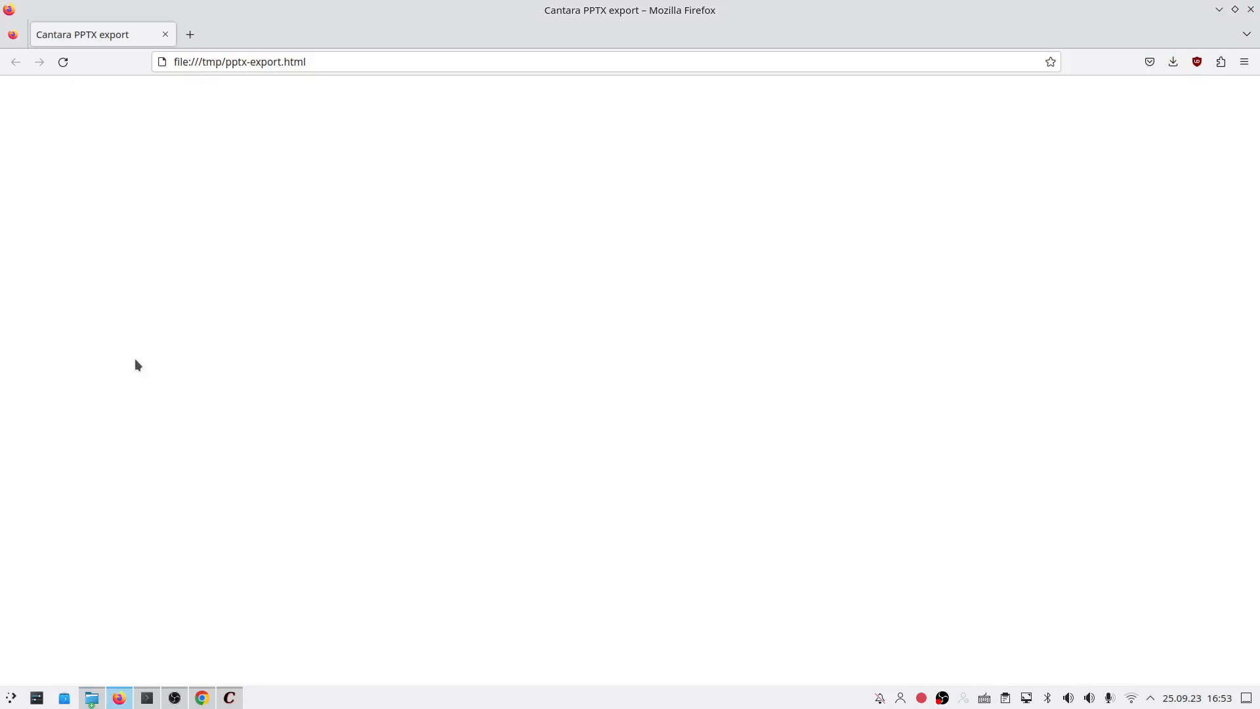
{"action": "left_click", "coordinate": [168, 39]}
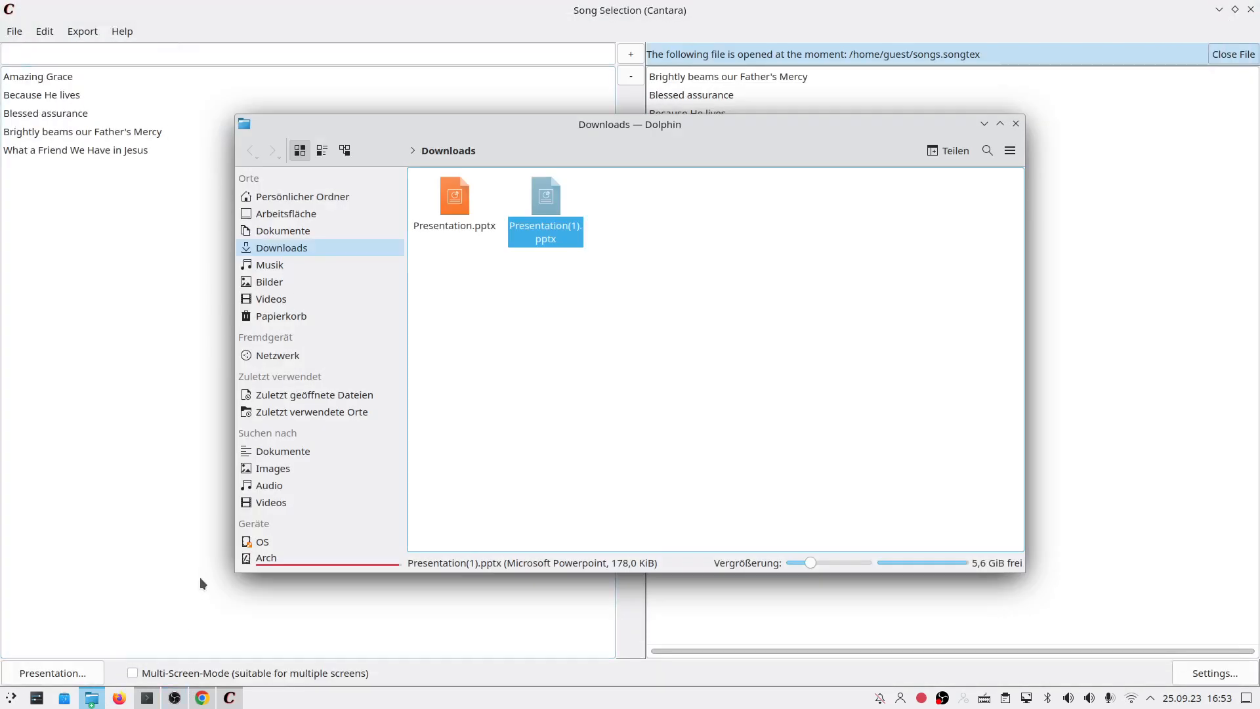
Step: In Cantara, choose Export > Images... and let the 1920×1080 slide previews load
{"action": "left_click", "coordinate": [201, 581]}
{"action": "left_click", "coordinate": [79, 33]}
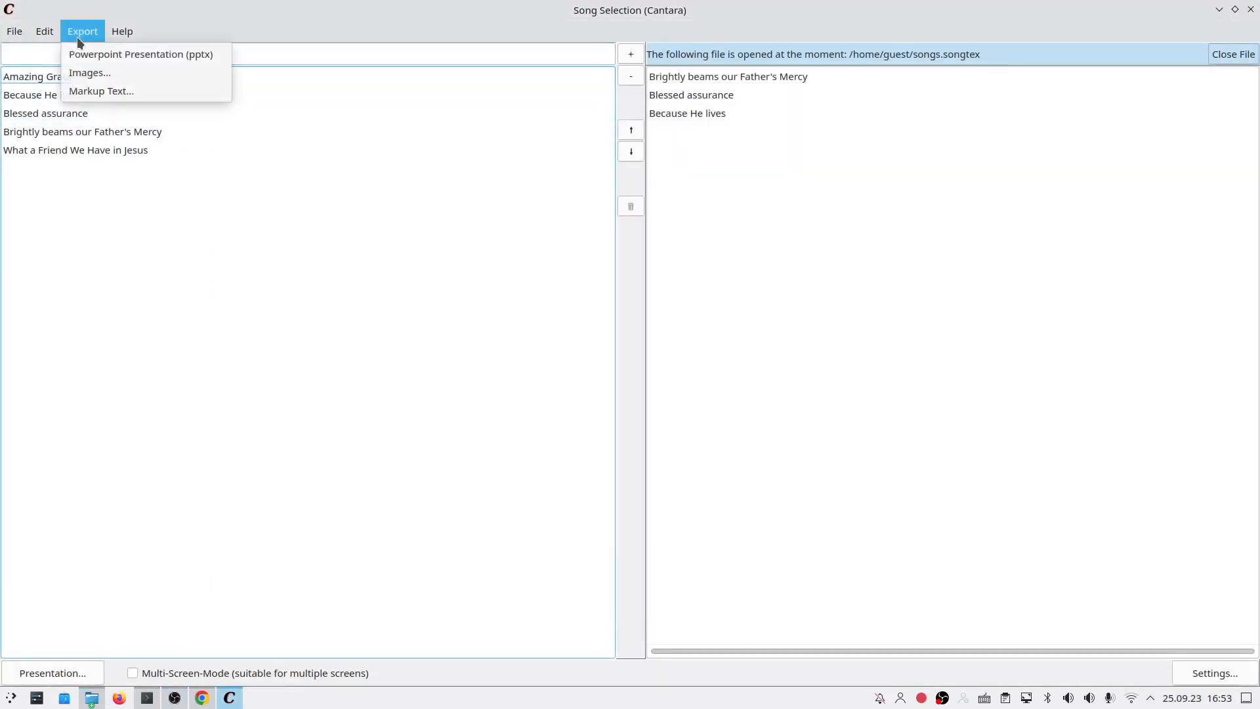
{"action": "left_click", "coordinate": [88, 72]}
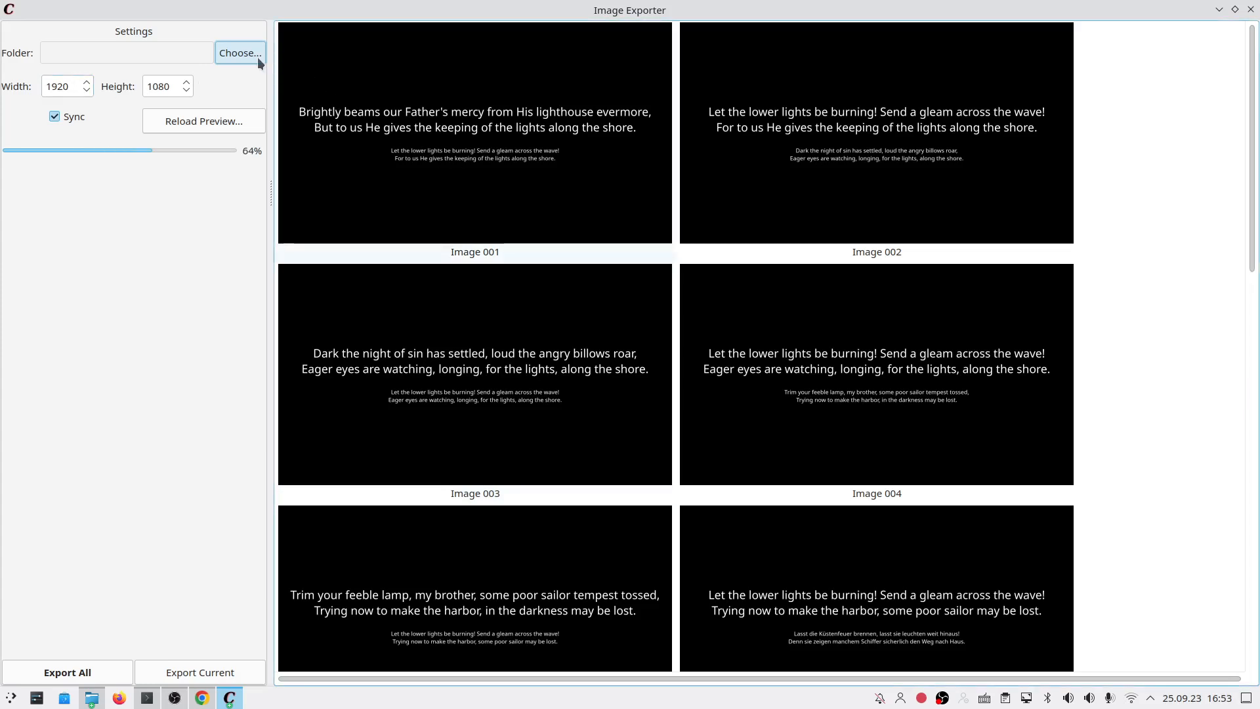
{"action": "scroll", "coordinate": [407, 375], "scroll_direction": "down", "scroll_amount": 10}
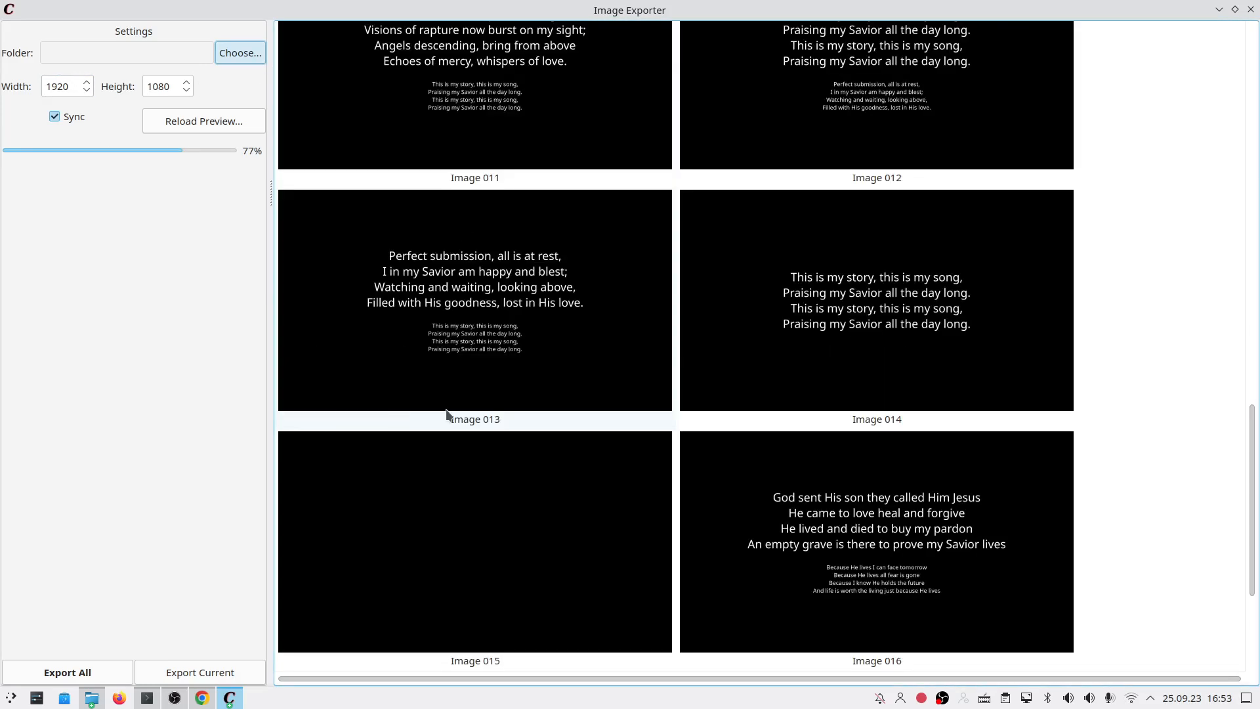
{"action": "scroll", "coordinate": [420, 281], "scroll_direction": "up", "scroll_amount": 10}
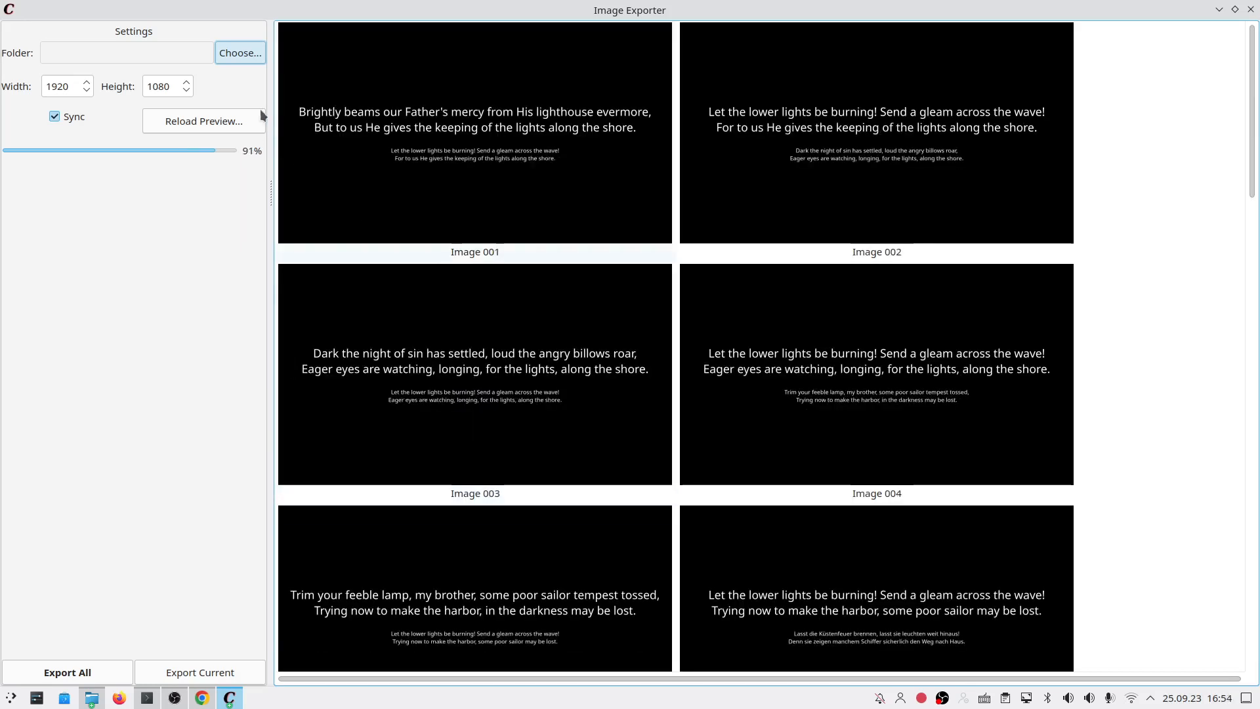
Step: Create a Slides folder in Downloads and choose it as the export destination
{"action": "left_click", "coordinate": [243, 57]}
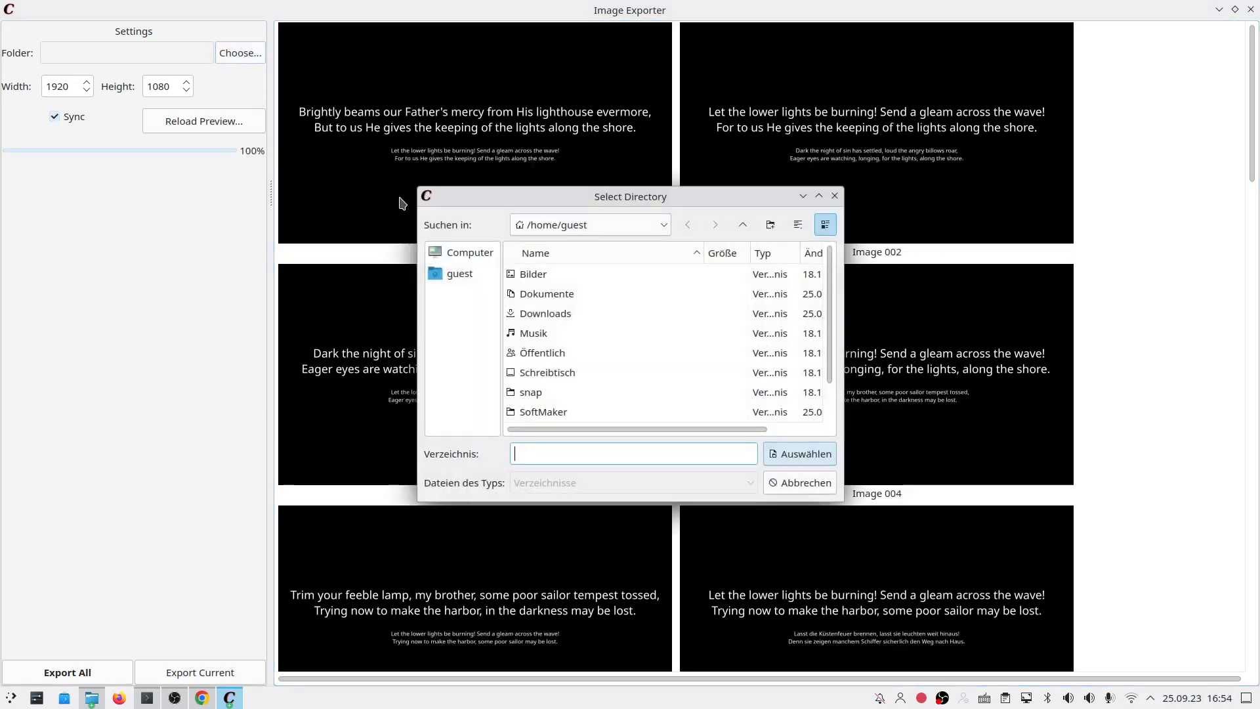
{"action": "double_click", "coordinate": [547, 318]}
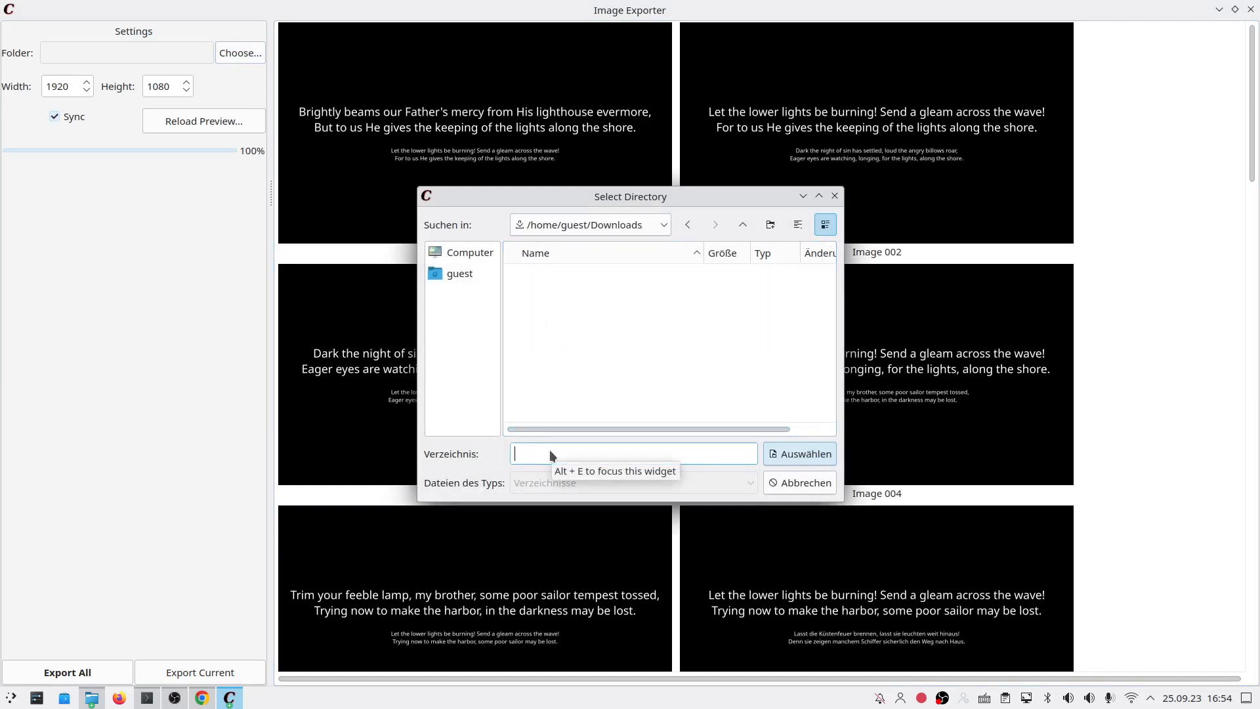
{"action": "left_click", "coordinate": [770, 224]}
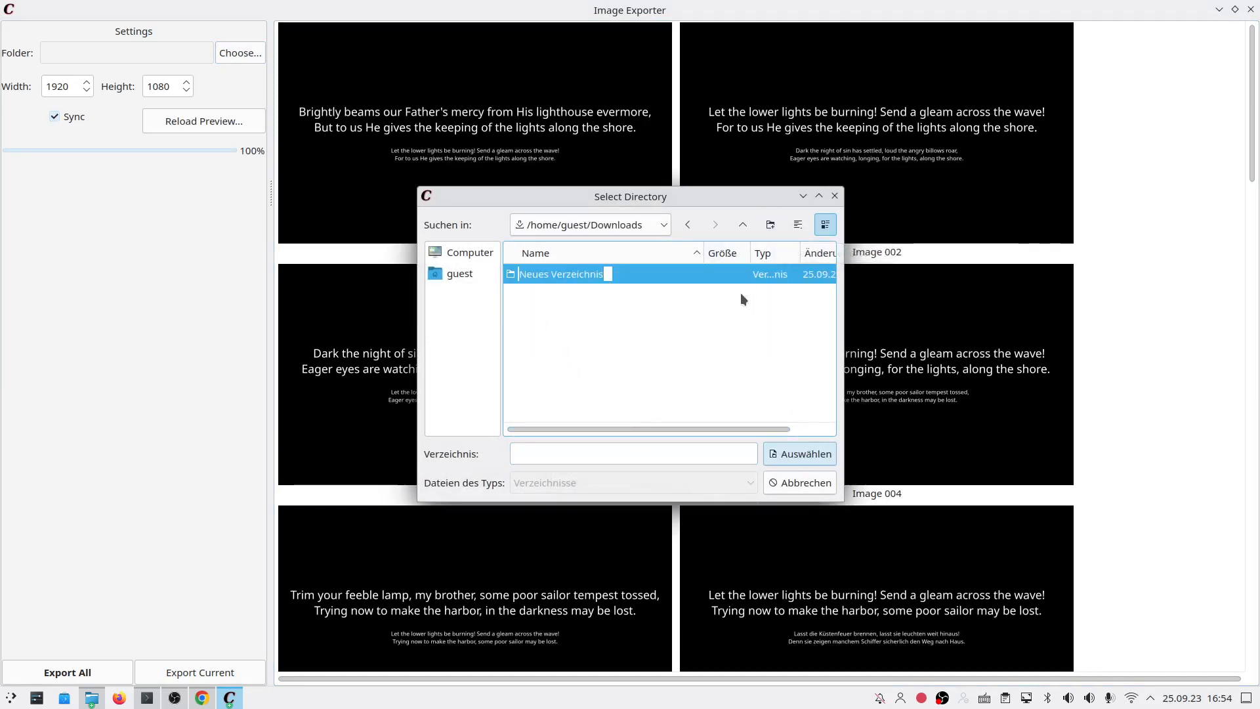
{"action": "type", "text": "Slides"}
{"action": "key", "text": "Return"}
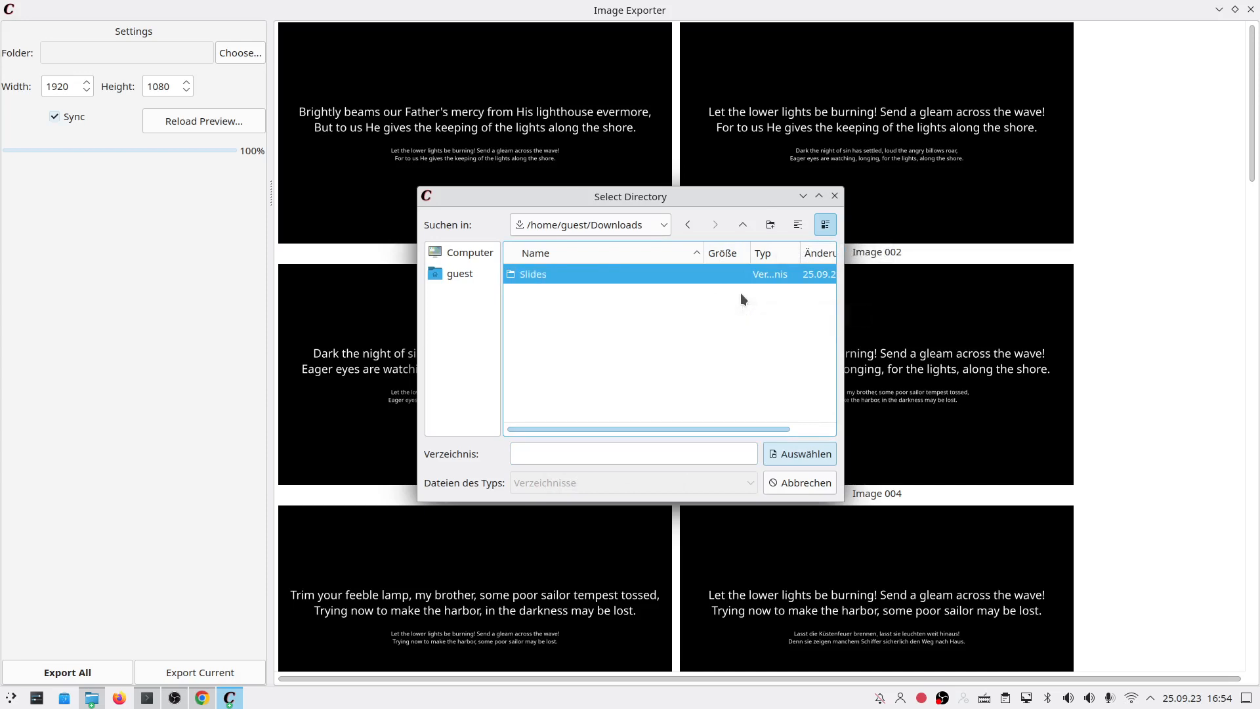
{"action": "key", "text": "Return"}
{"action": "left_click", "coordinate": [772, 452]}
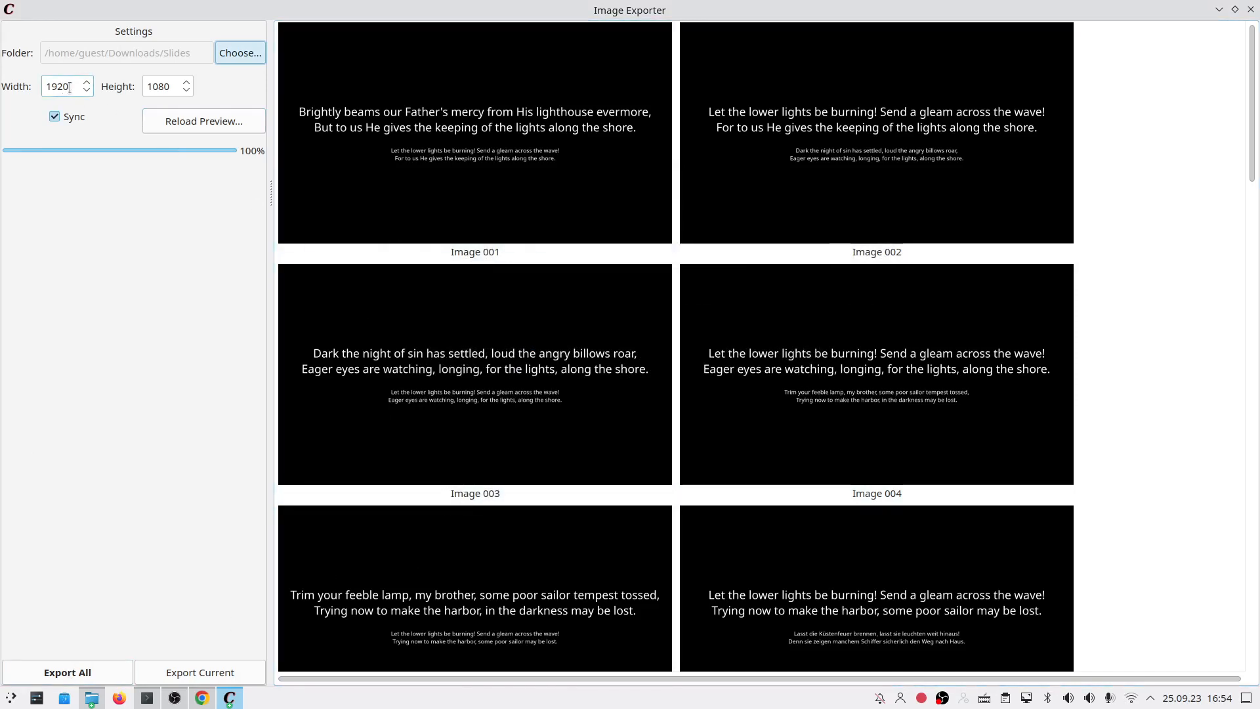
Step: Turn off Sync and set the export size to 800 width by 600 height
{"action": "scroll", "coordinate": [85, 89], "scroll_direction": "down", "scroll_amount": 4}
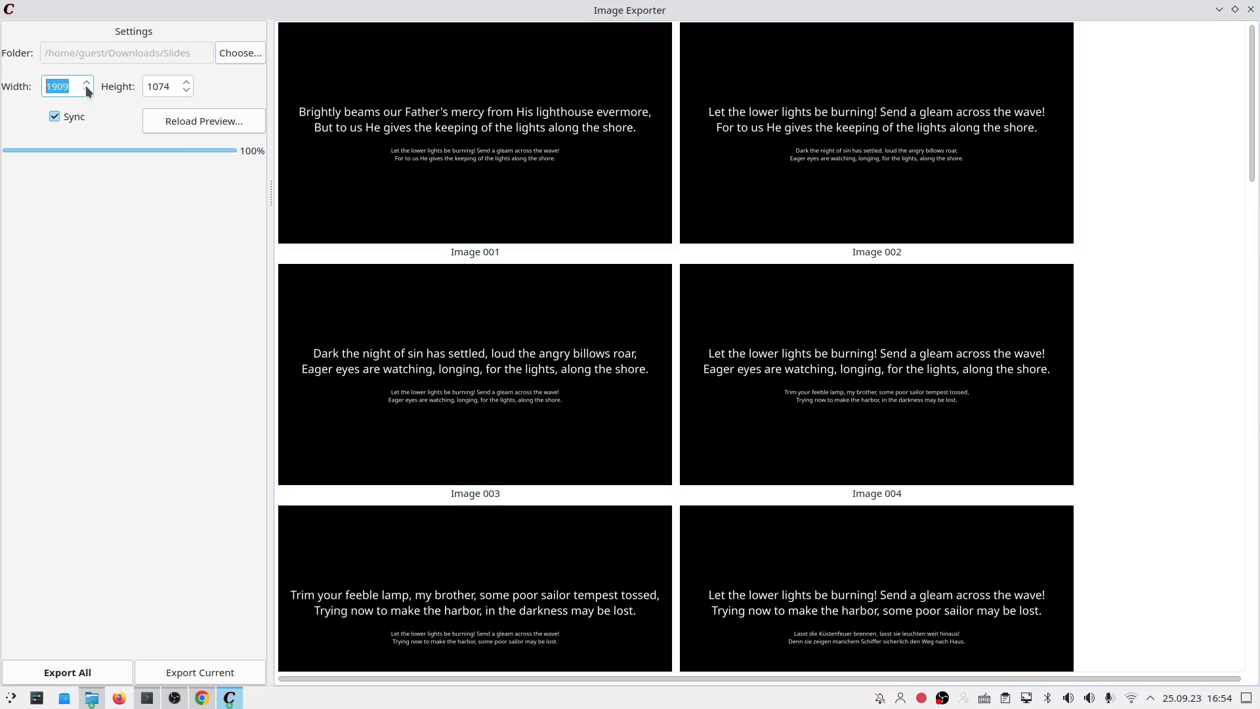
{"action": "scroll", "coordinate": [89, 91], "scroll_direction": "down", "scroll_amount": 2}
{"action": "left_click", "coordinate": [76, 81]}
{"action": "key", "text": "BackSpace"}
{"action": "key", "text": "BackSpace"}
{"action": "key", "text": "BackSpace"}
{"action": "key", "text": "BackSpace"}
{"action": "type", "text": "2"}
{"action": "left_click_drag", "start_coordinate": [76, 82], "coordinate": [40, 87]}
{"action": "left_click", "coordinate": [66, 120]}
{"action": "type", "text": "800"}
{"action": "key", "text": "Tab"}
{"action": "type", "text": "600"}
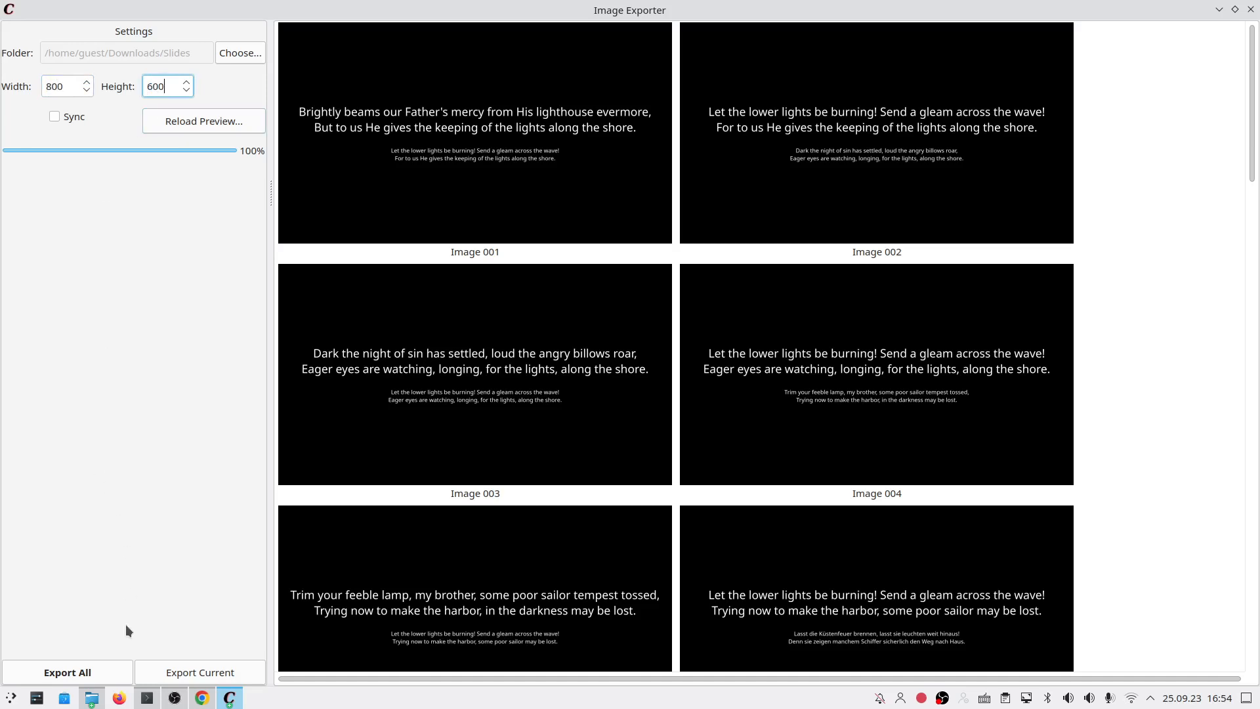
Step: Export all 22 slides as image files into the Slides folder
{"action": "left_click", "coordinate": [103, 672]}
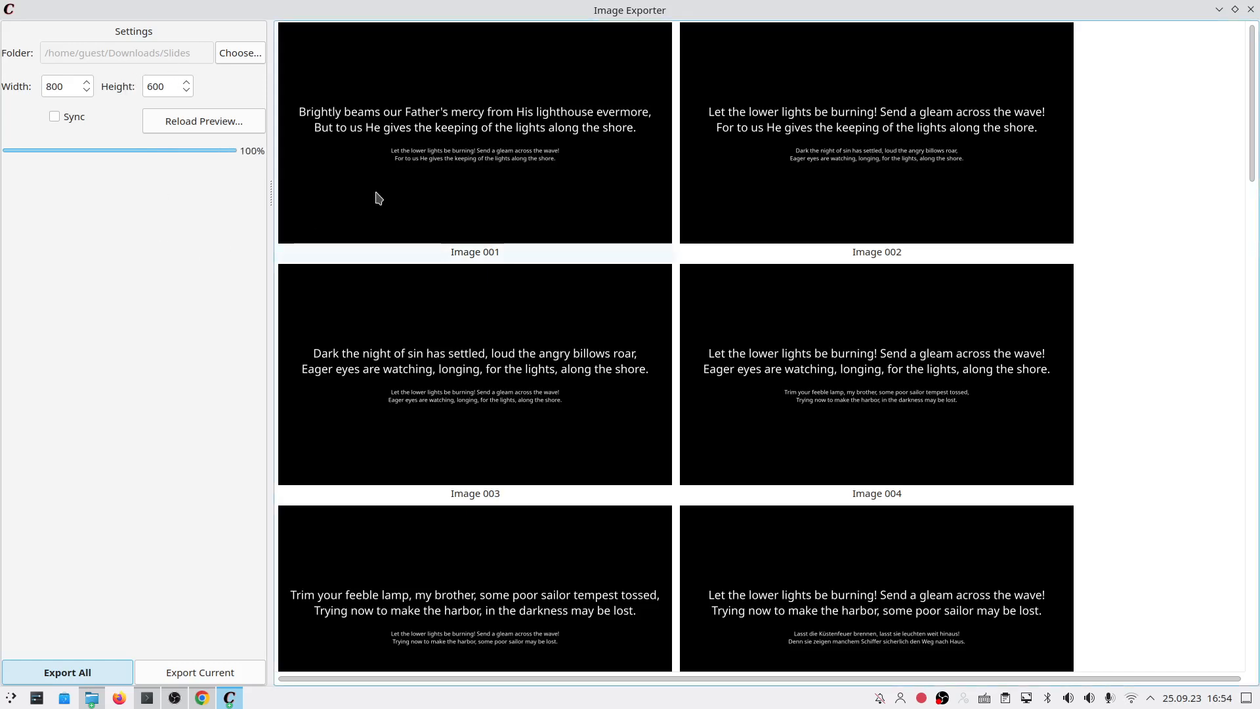
{"action": "right_click", "coordinate": [398, 174]}
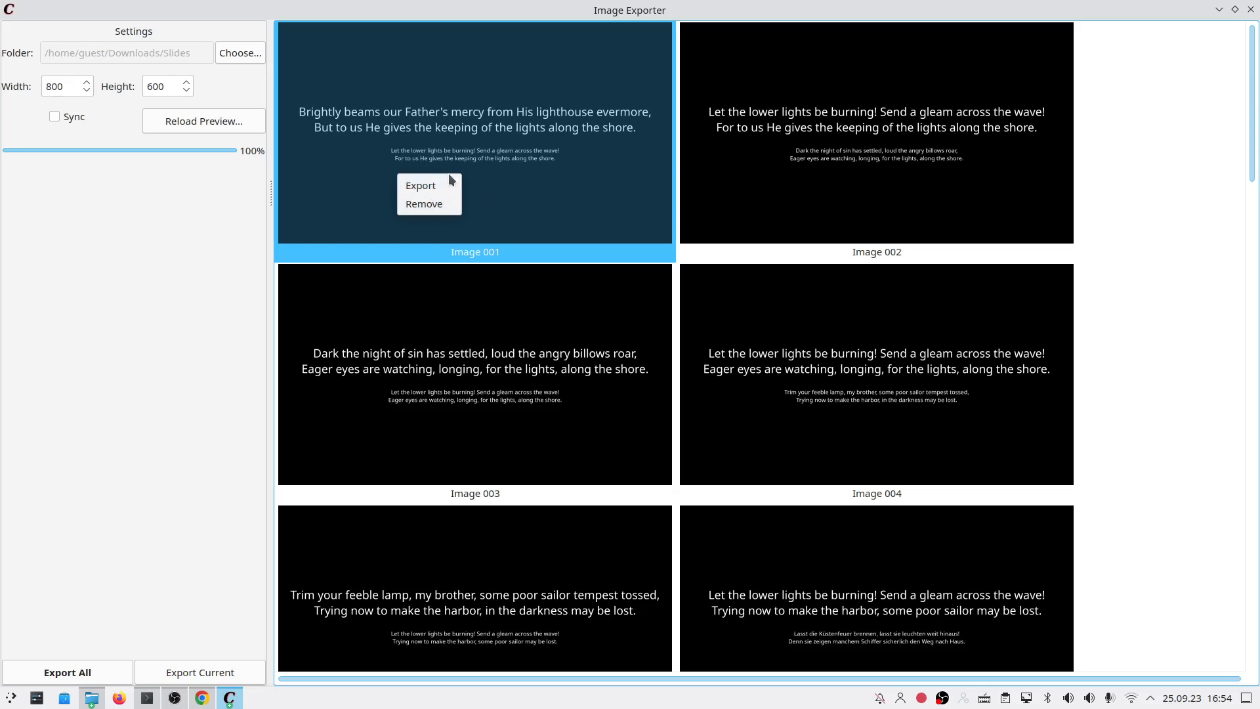
{"action": "left_click", "coordinate": [835, 242]}
{"action": "scroll", "coordinate": [692, 387], "scroll_direction": "down", "scroll_amount": 10}
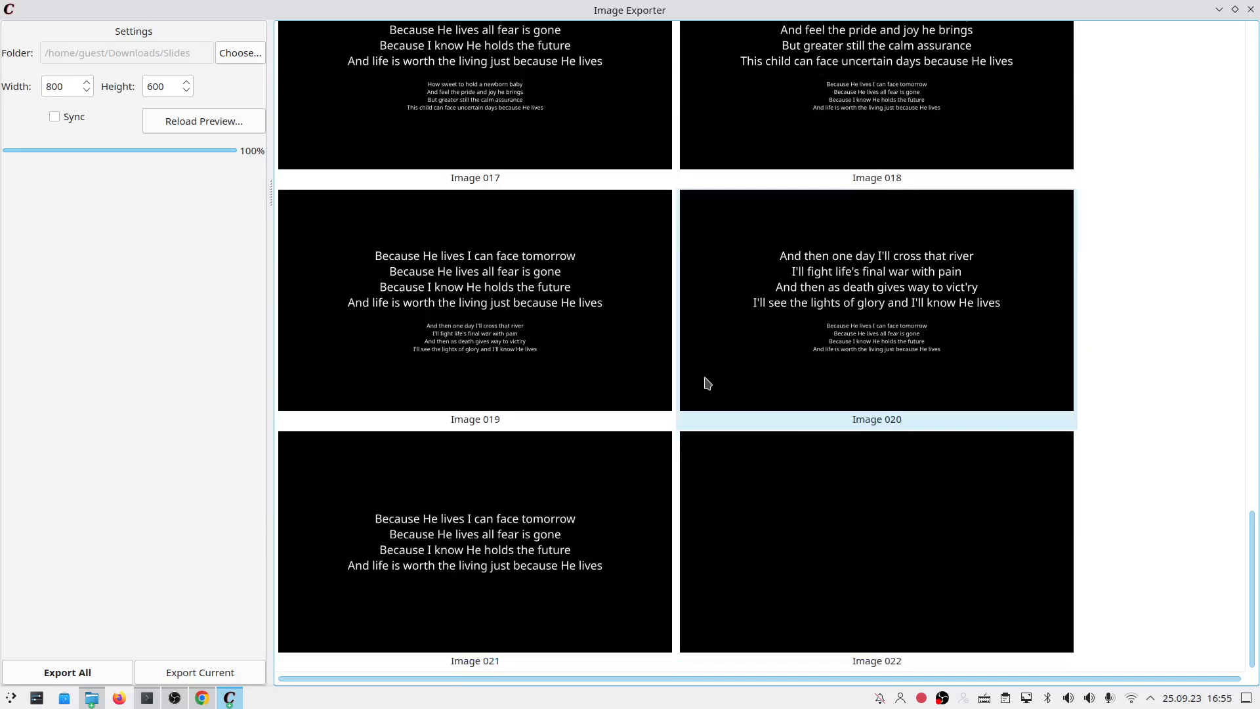
{"action": "left_click", "coordinate": [866, 548]}
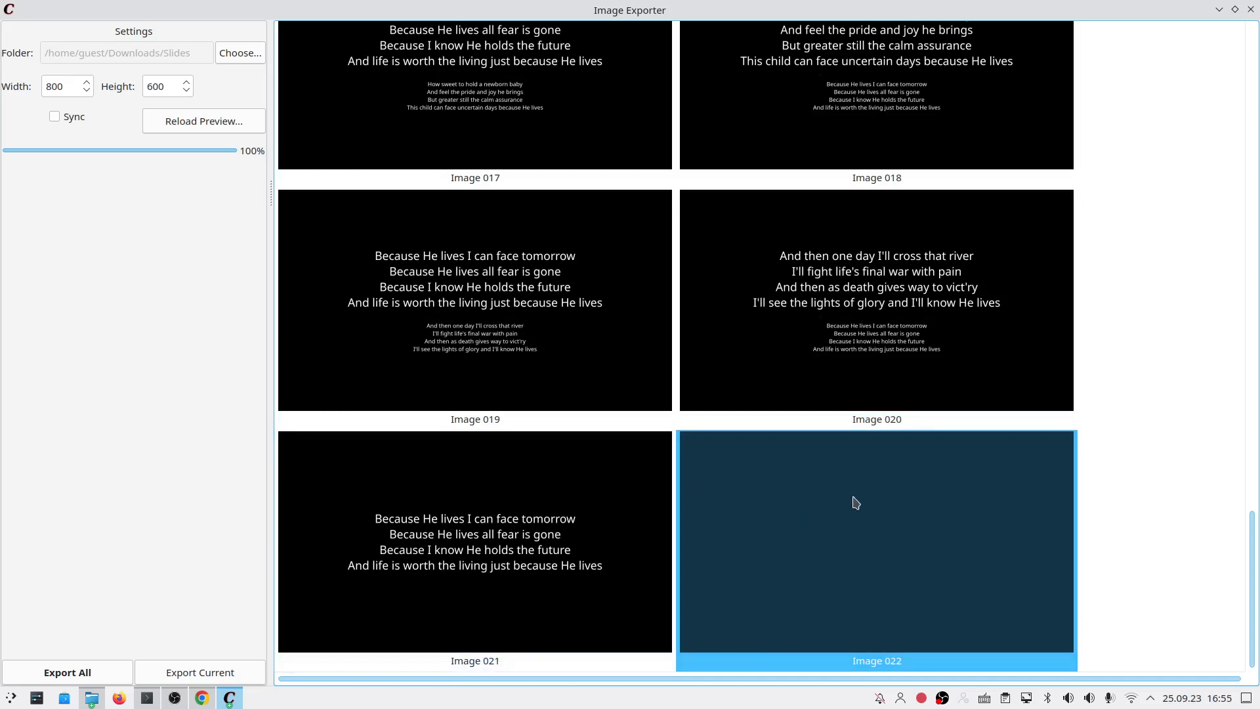
Step: In Dolphin, open Image 001.png from the Slides folder with Koko
{"action": "left_click", "coordinate": [92, 698]}
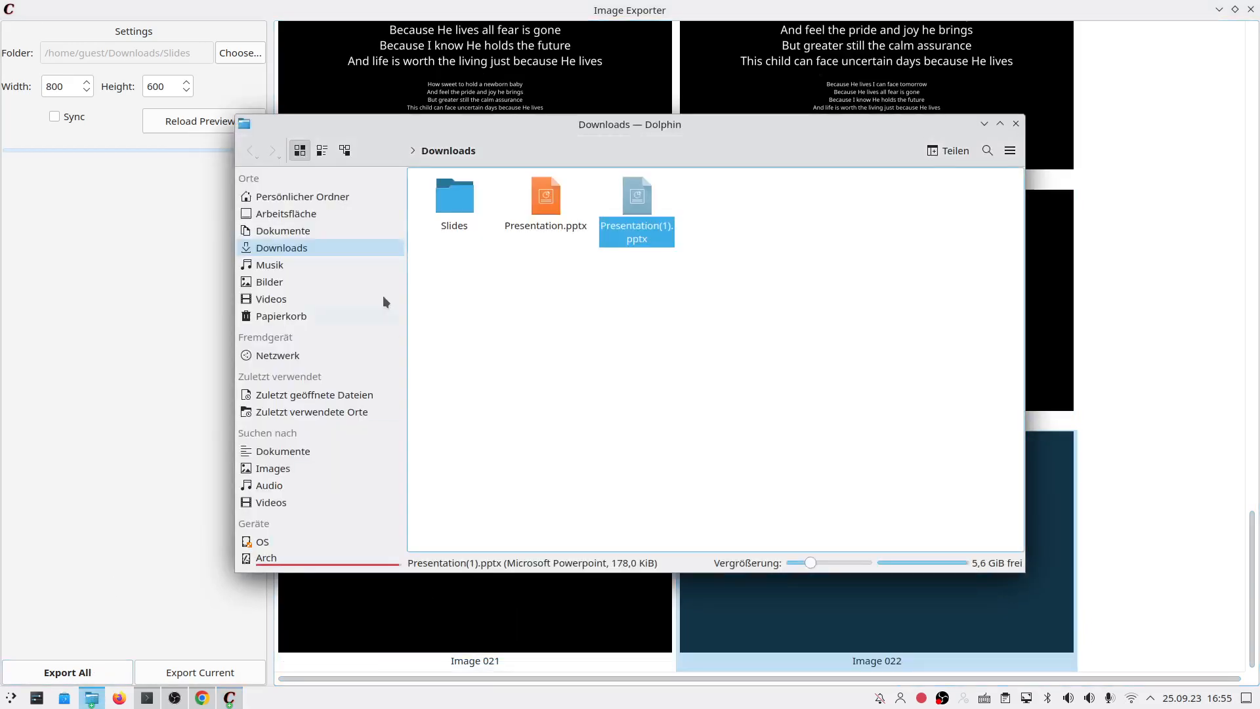
{"action": "double_click", "coordinate": [478, 200]}
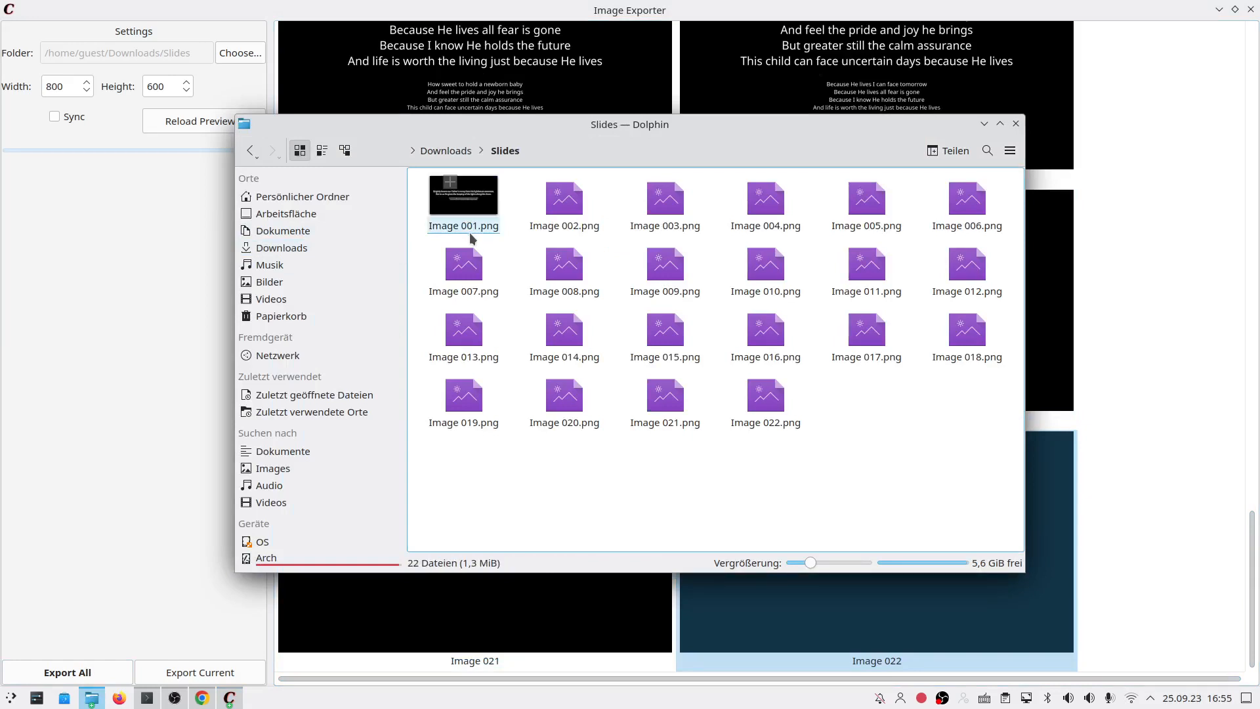
{"action": "right_click", "coordinate": [471, 234]}
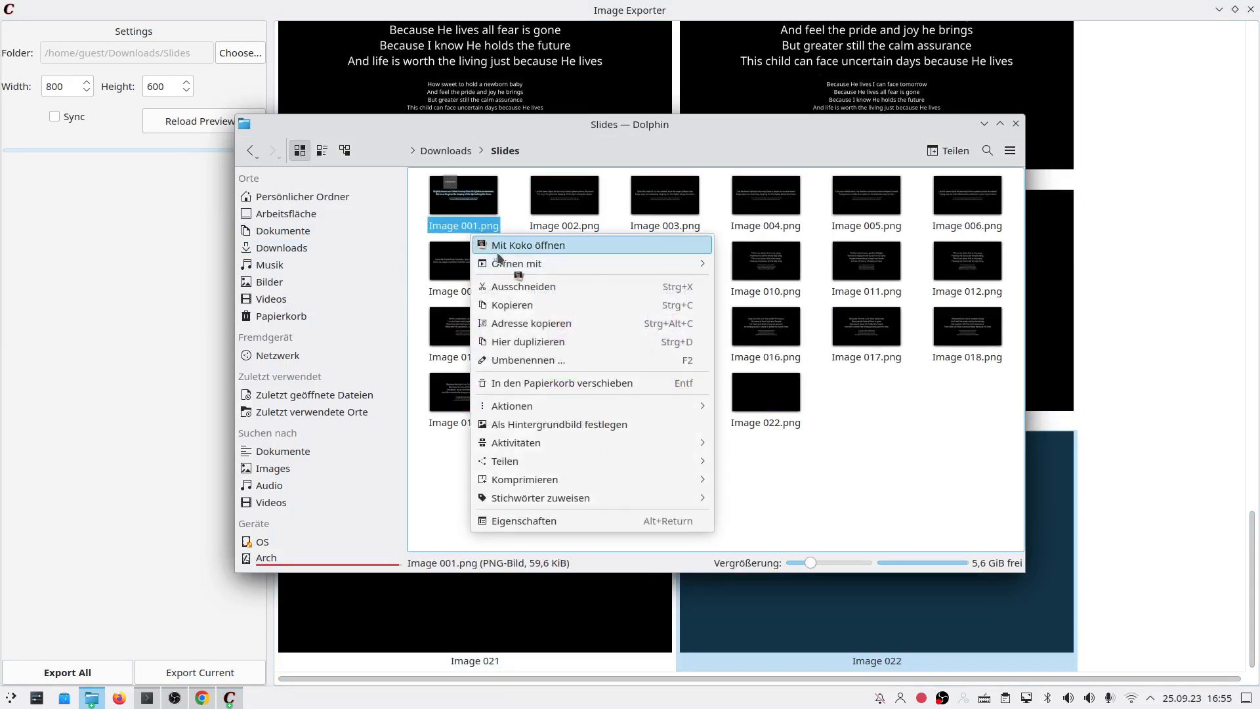
{"action": "left_click", "coordinate": [522, 245]}
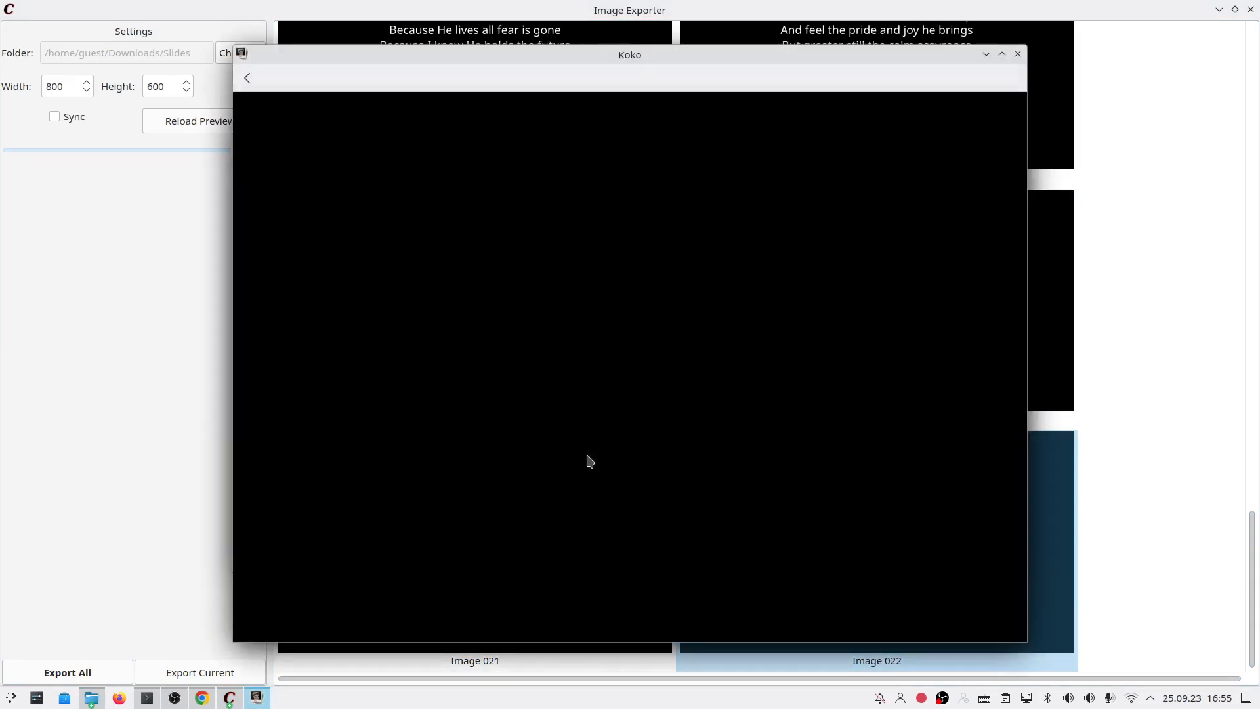
Step: Maximize Koko and step forward through four exported slide images
{"action": "double_click", "coordinate": [748, 54]}
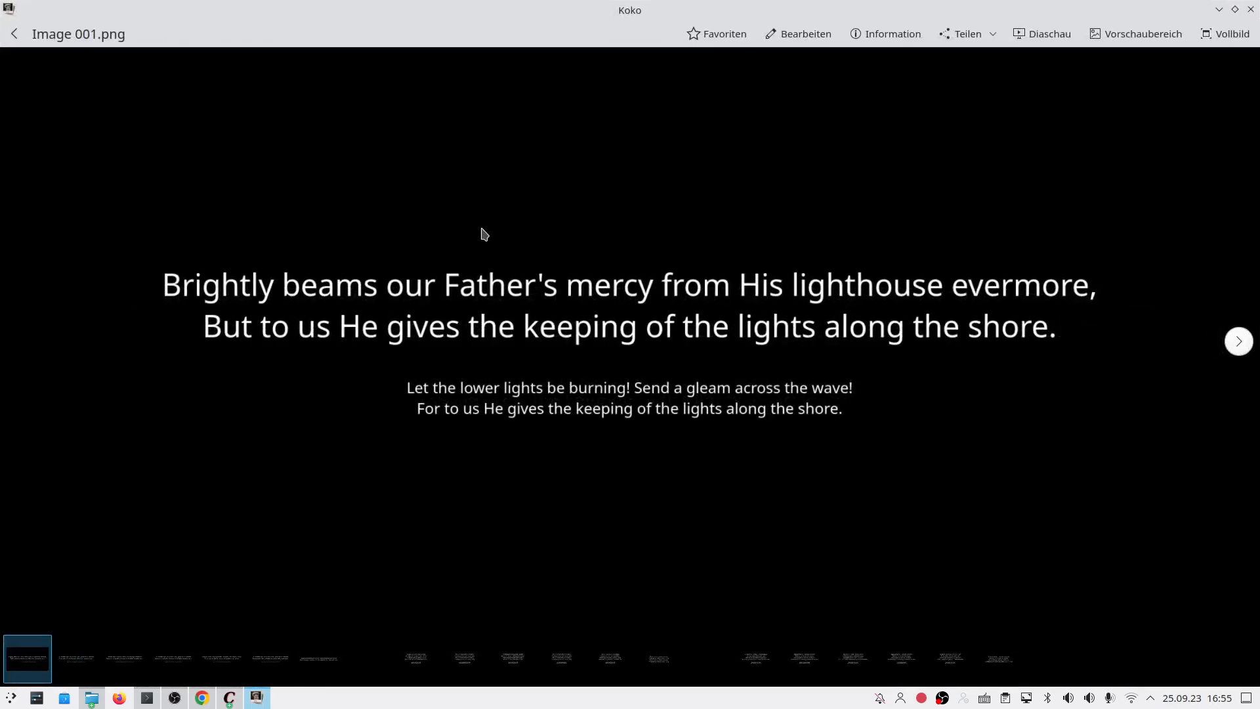
{"action": "key", "text": "Right"}
{"action": "key", "text": "Right"}
{"action": "key", "text": "Right"}
{"action": "key", "text": "Right"}
{"action": "key", "text": "Right"}
{"action": "key", "text": "Right"}
{"action": "key", "text": "Right"}
{"action": "key", "text": "Right"}
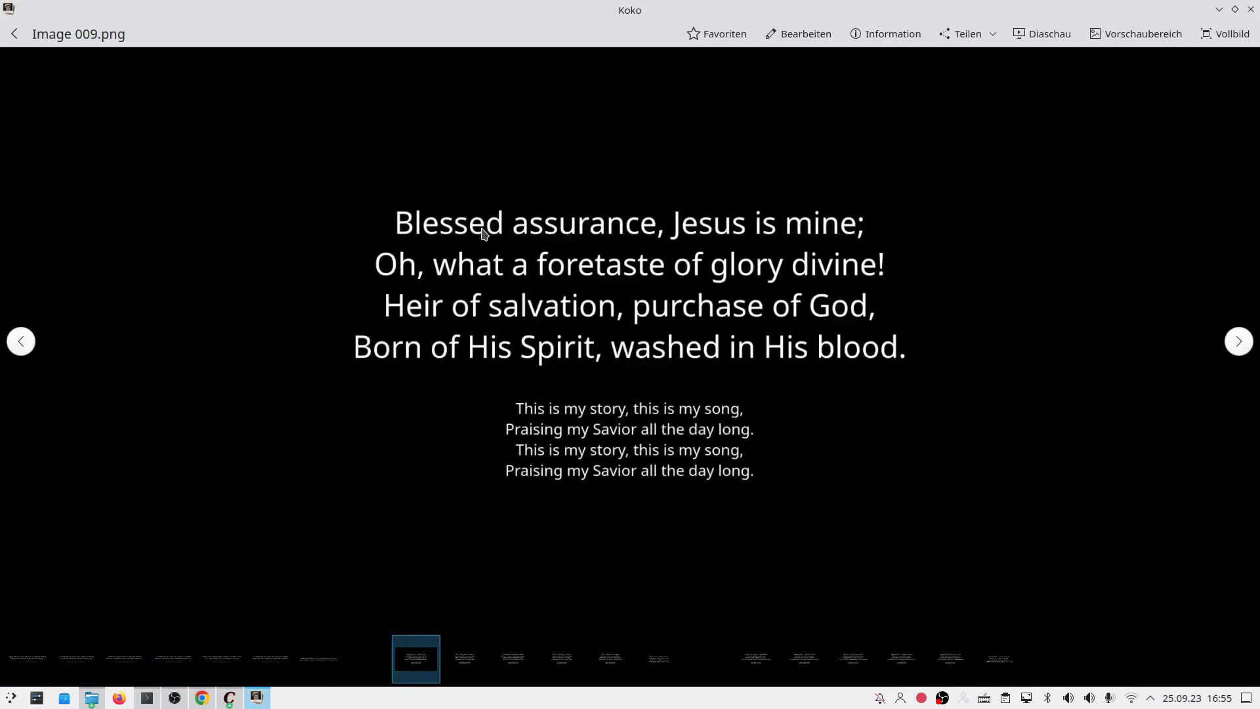
{"action": "key", "text": "Right"}
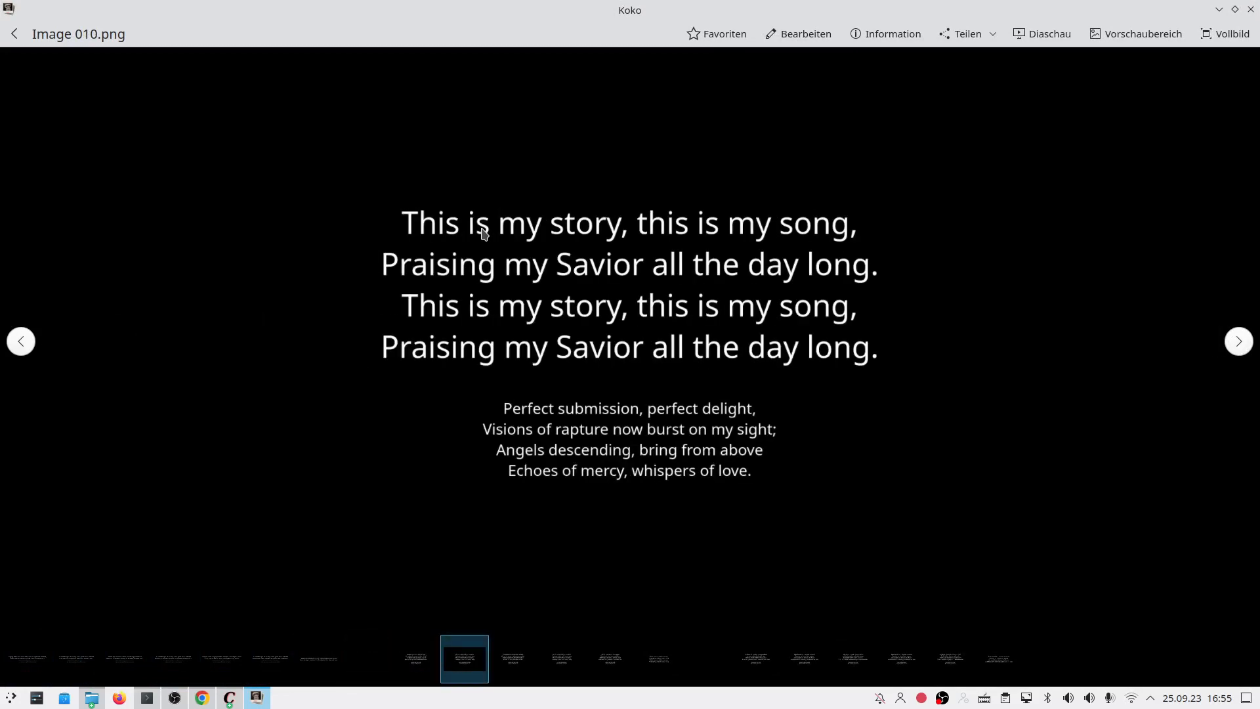
{"action": "key", "text": "Right"}
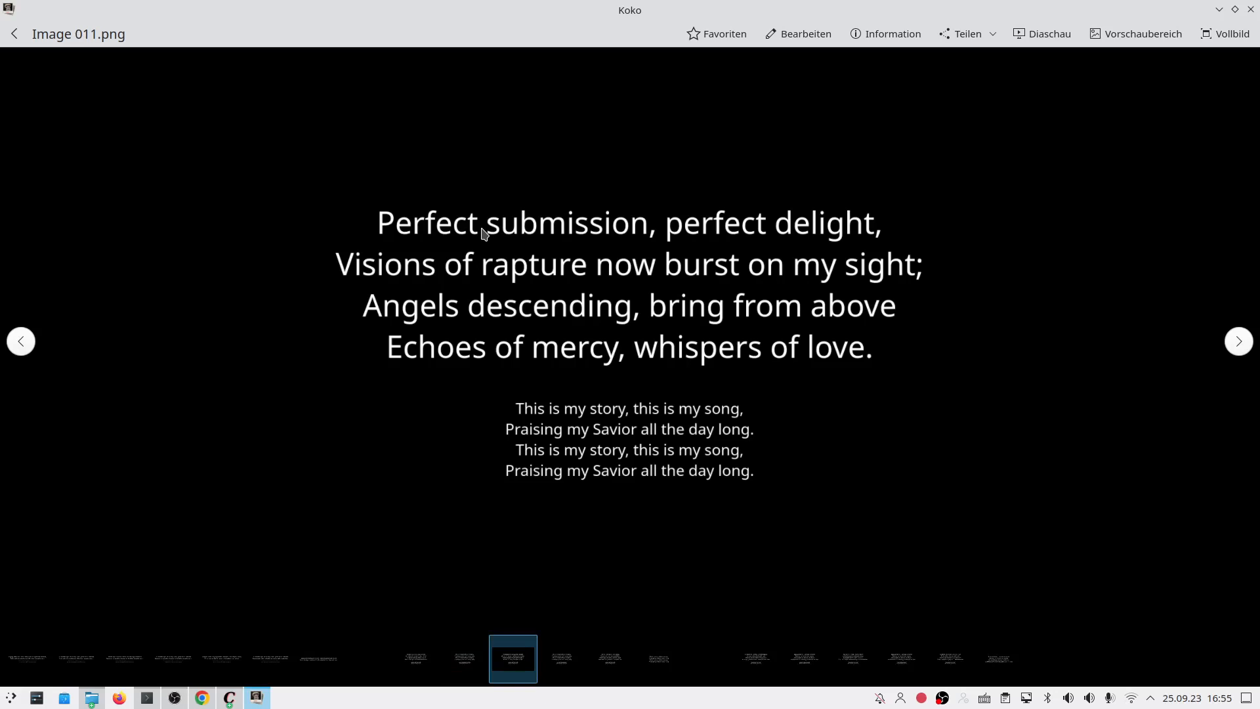
{"action": "key", "text": "Right"}
{"action": "key", "text": "Right"}
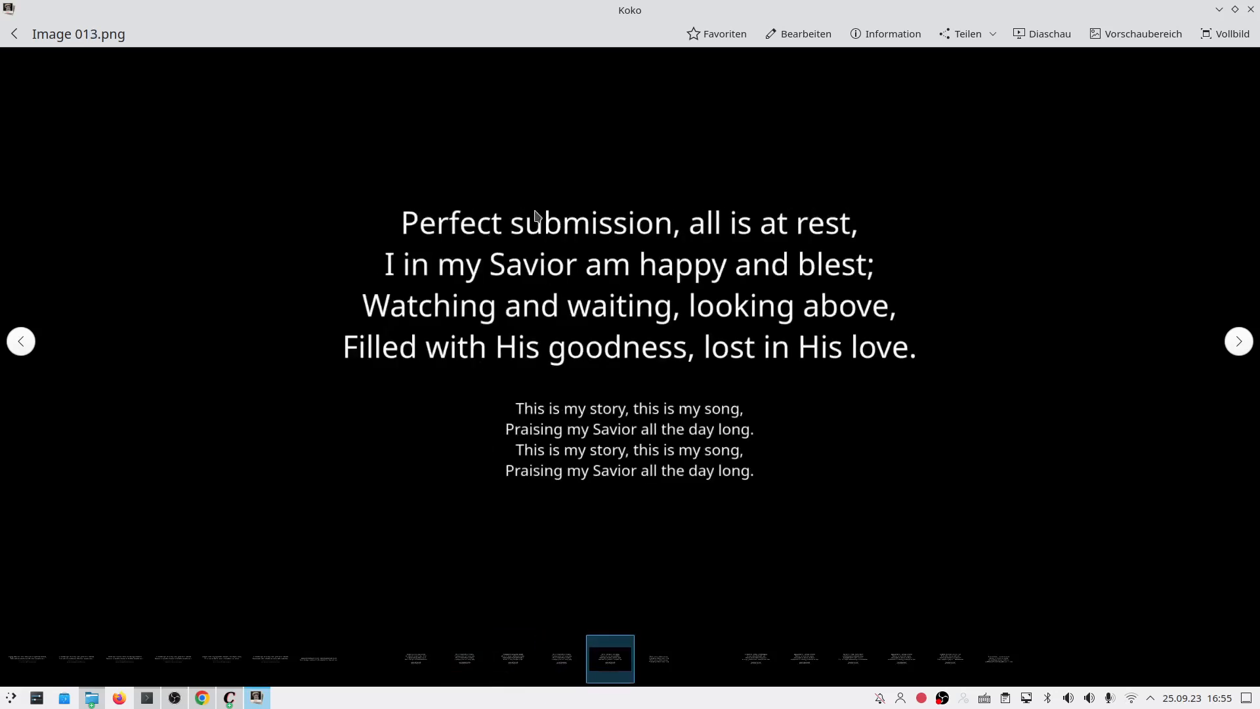
Step: Run and end a Diaschau slideshow, close Koko, and return to the Image Exporter
{"action": "left_click", "coordinate": [1032, 37]}
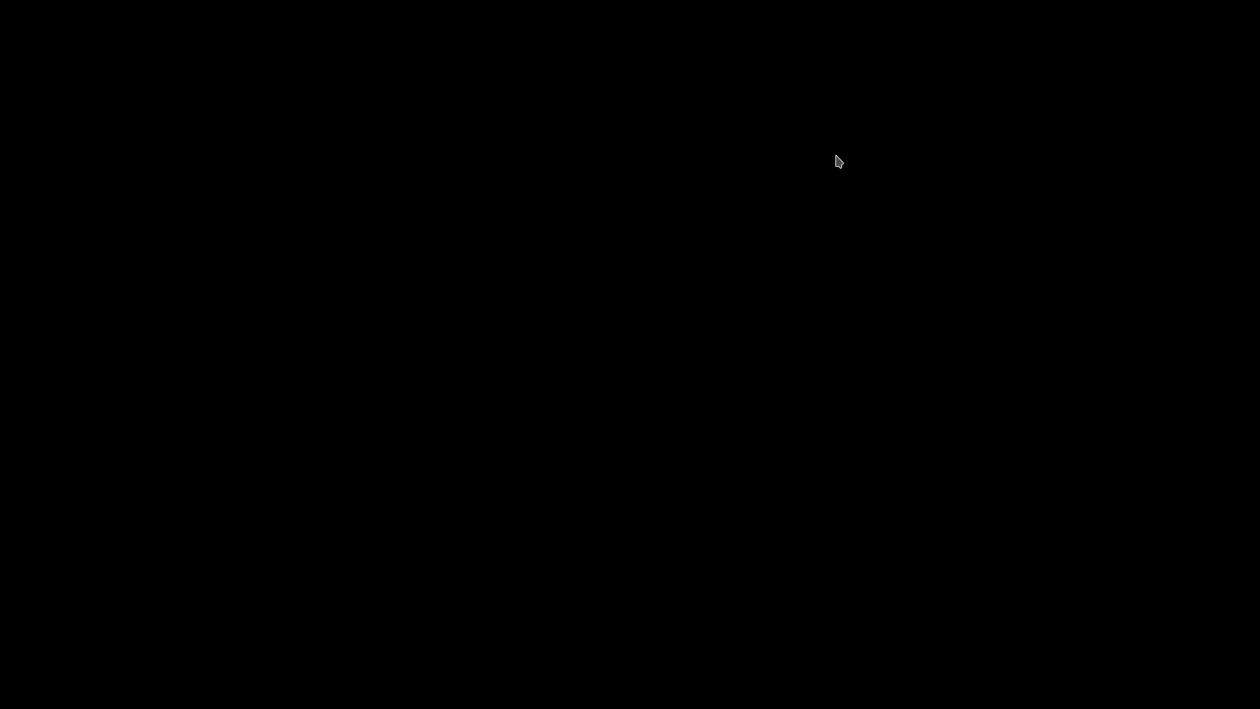
{"action": "key", "text": "Escape"}
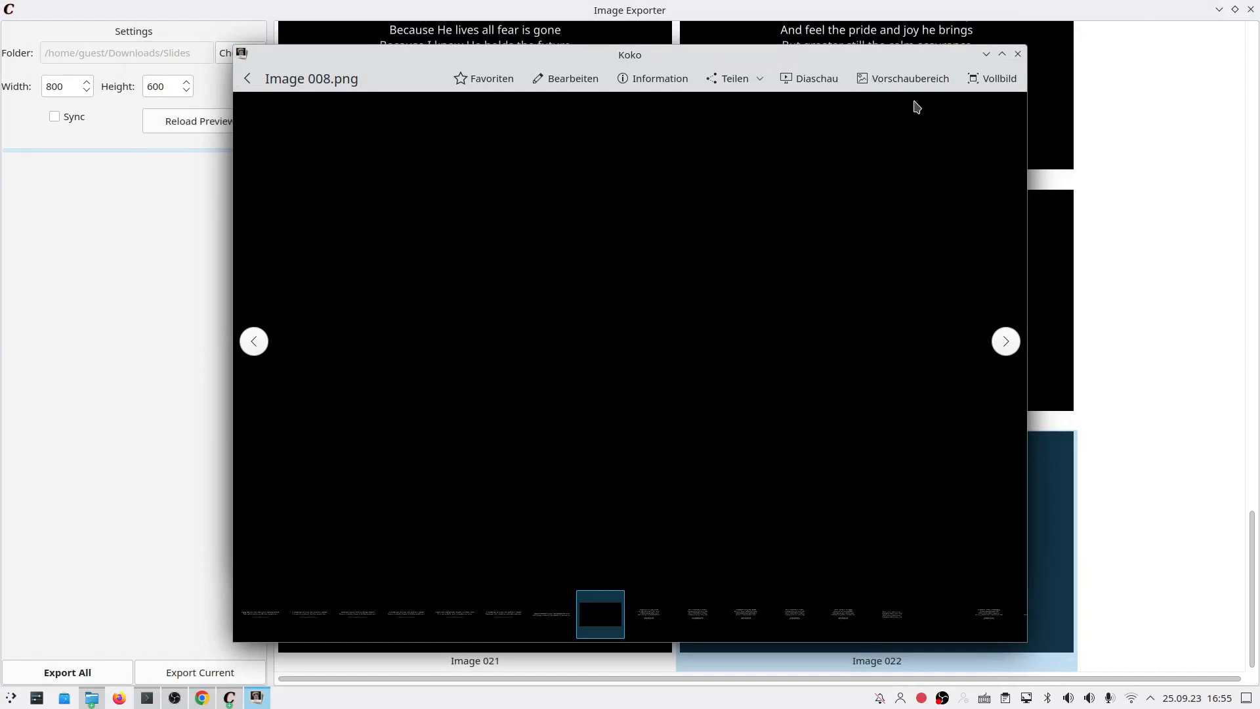
{"action": "left_click", "coordinate": [556, 609]}
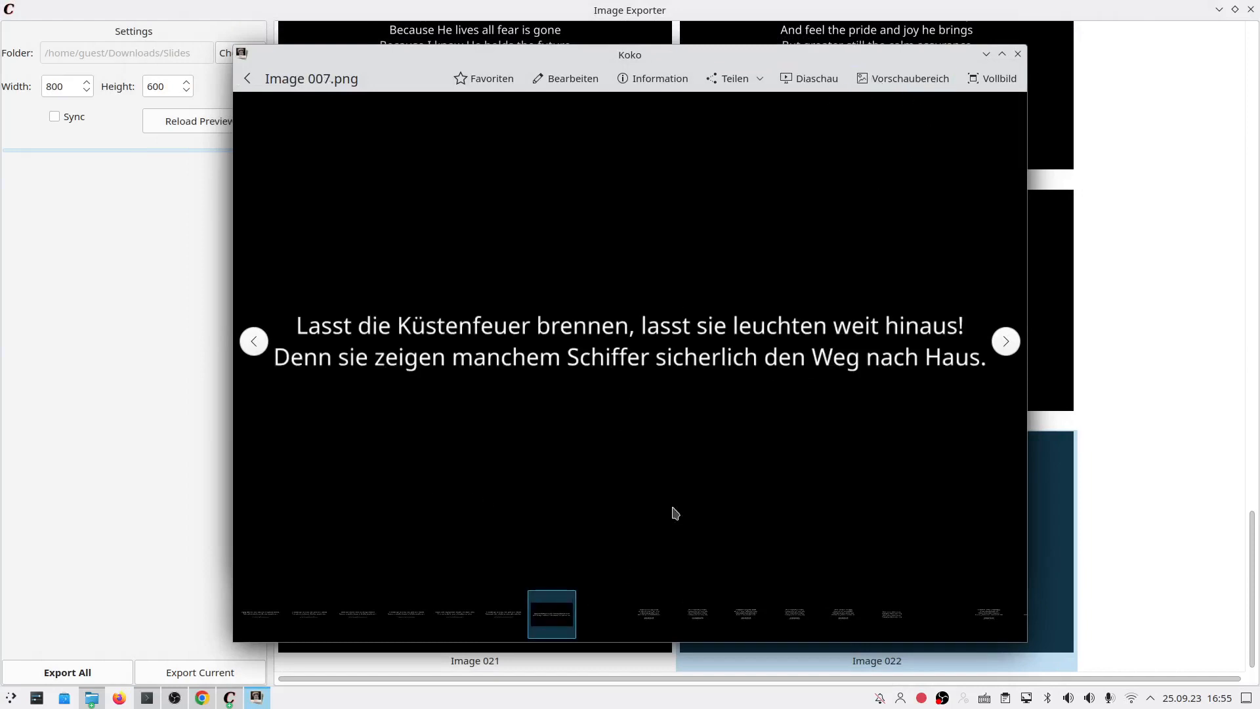
{"action": "left_click", "coordinate": [1018, 54]}
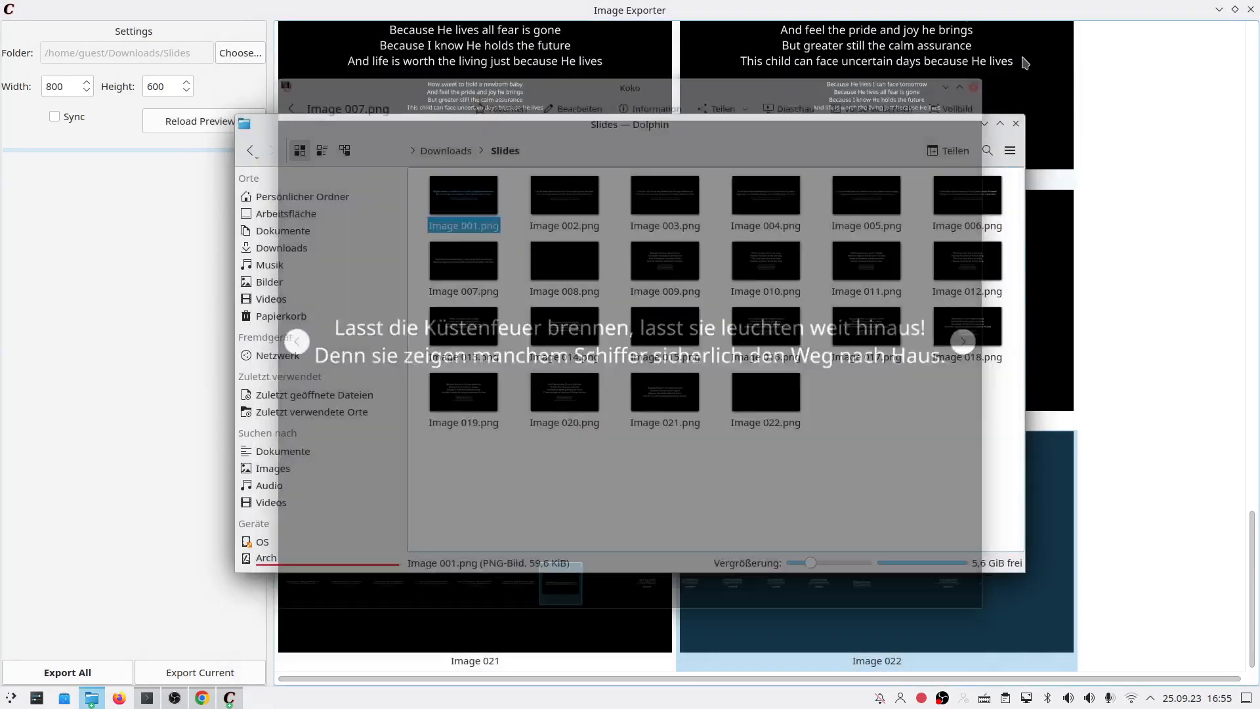
{"action": "left_click", "coordinate": [203, 267]}
{"action": "scroll", "coordinate": [670, 304], "scroll_direction": "up", "scroll_amount": 3}
{"action": "scroll", "coordinate": [670, 304], "scroll_direction": "up", "scroll_amount": 1}
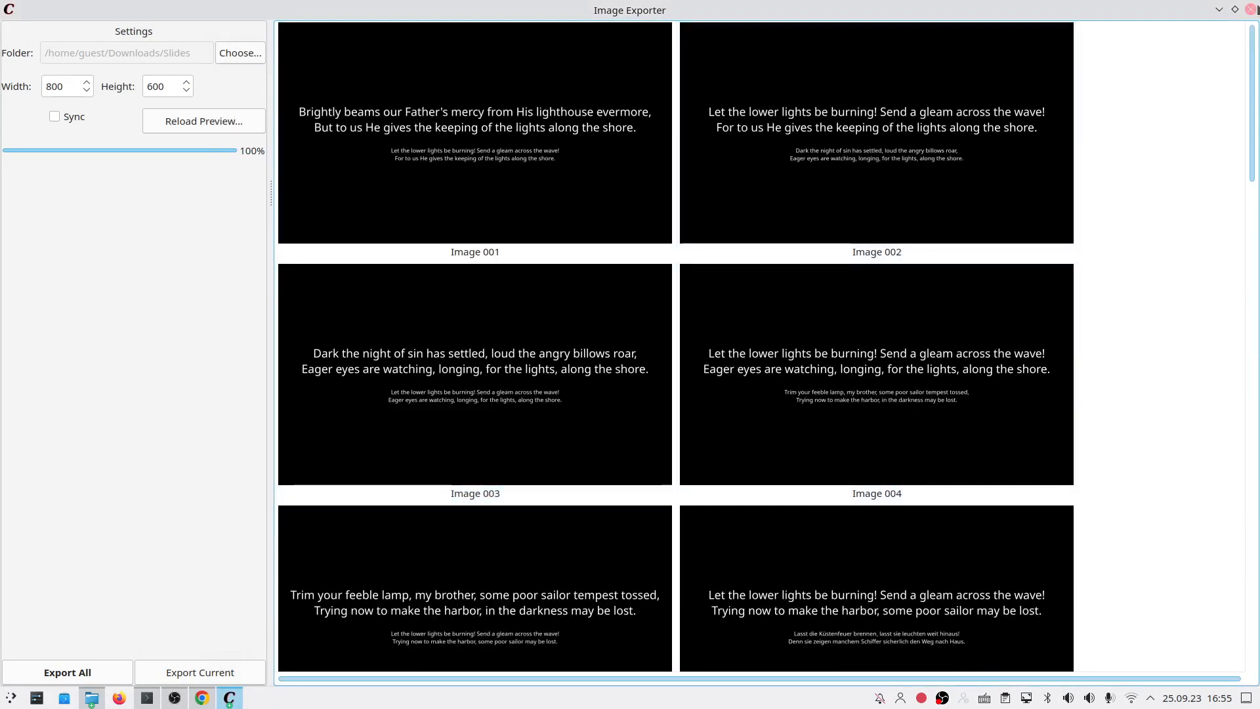
Step: Close the Image Exporter and open Edit > Settings… from the Song Selection window
{"action": "left_click", "coordinate": [1250, 9]}
{"action": "left_click", "coordinate": [171, 262]}
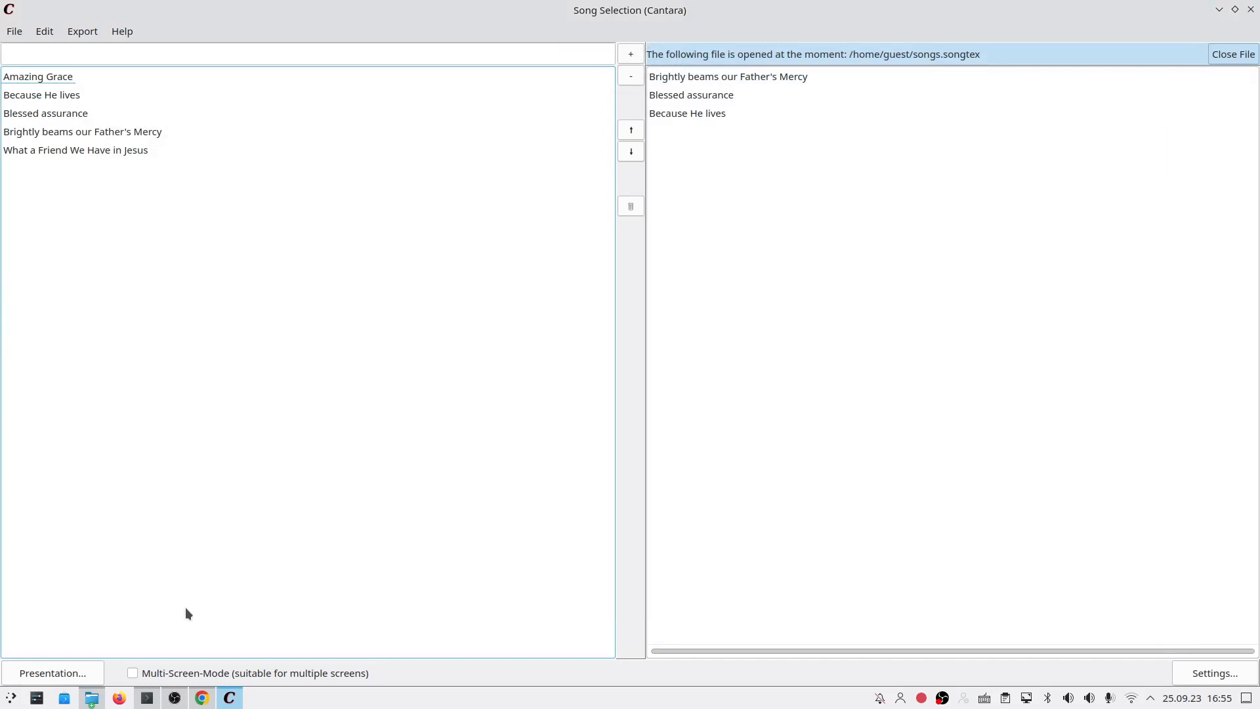
{"action": "left_click", "coordinate": [46, 43]}
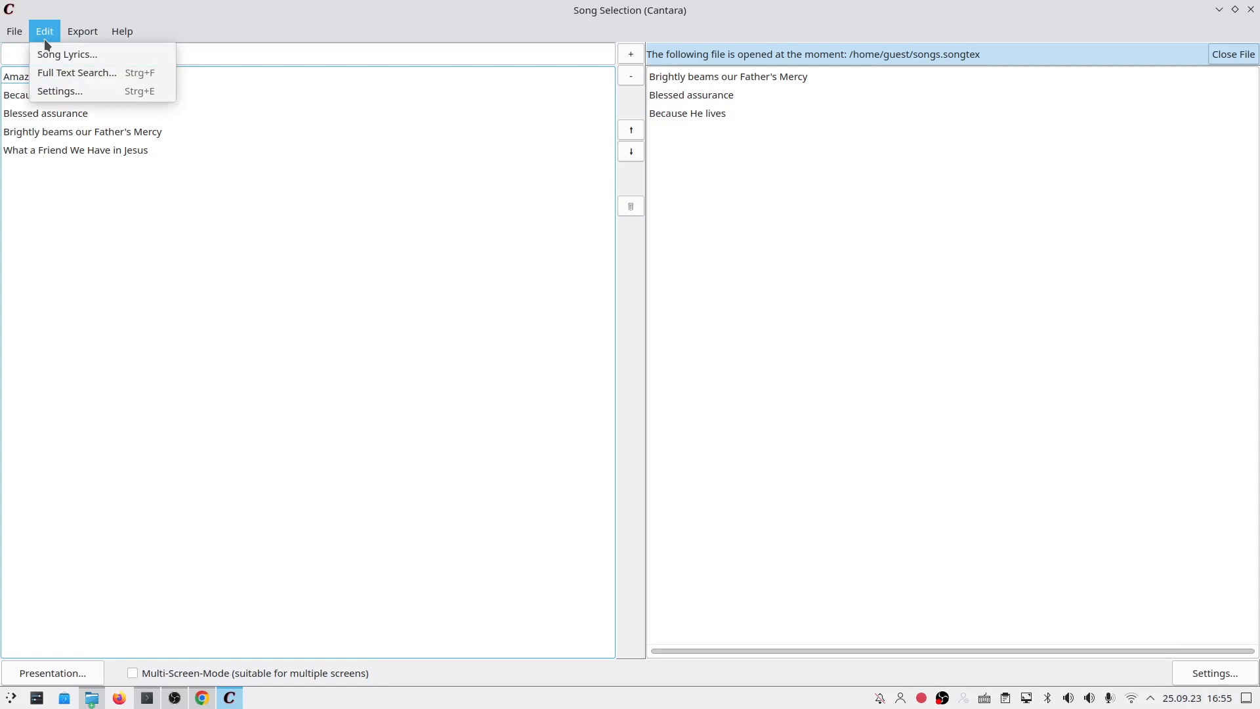
{"action": "left_click", "coordinate": [50, 93]}
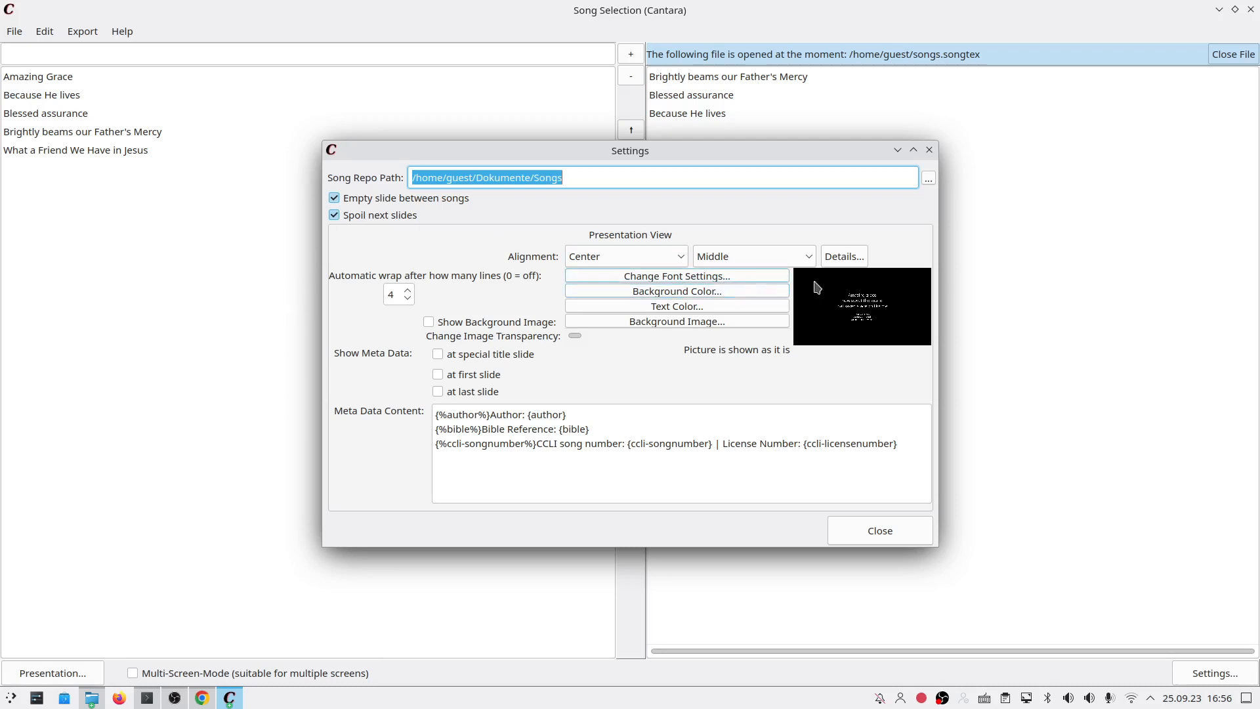
Step: Widen and shift the Settings dialog left for a bigger preview, leaving Spoil next slides on
{"action": "left_click_drag", "start_coordinate": [940, 300], "coordinate": [1011, 300]}
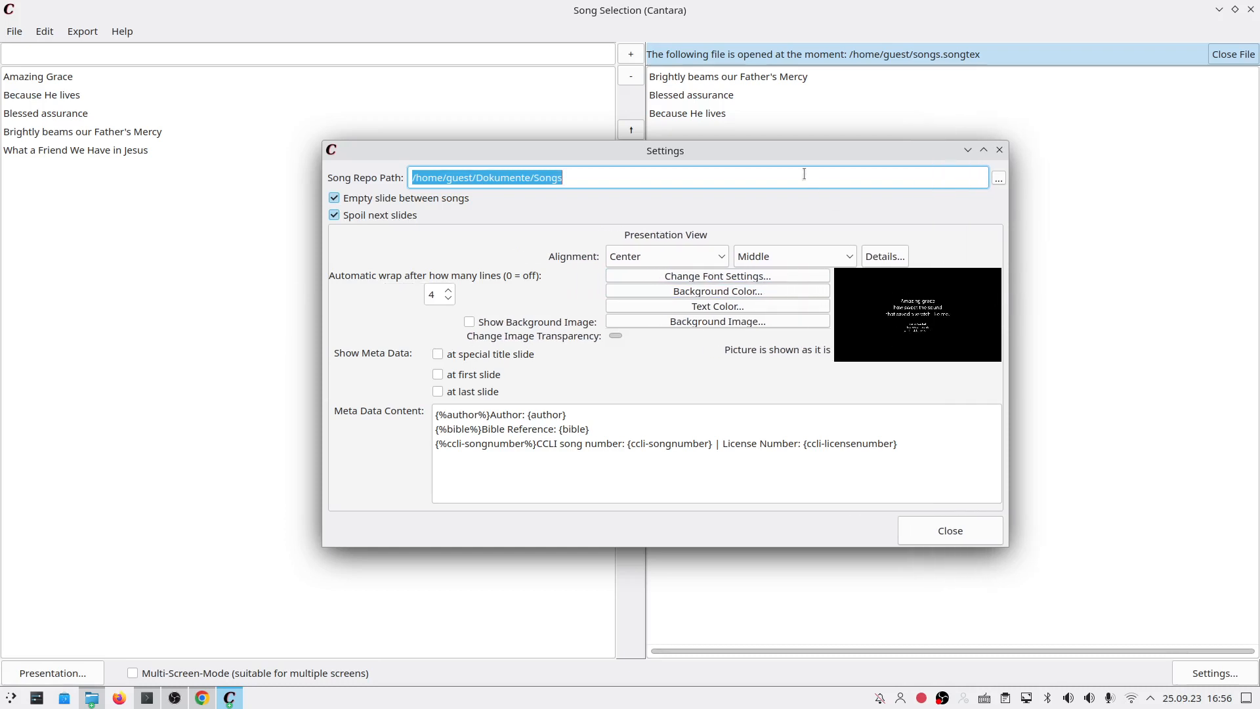
{"action": "left_click_drag", "start_coordinate": [766, 152], "coordinate": [660, 165]}
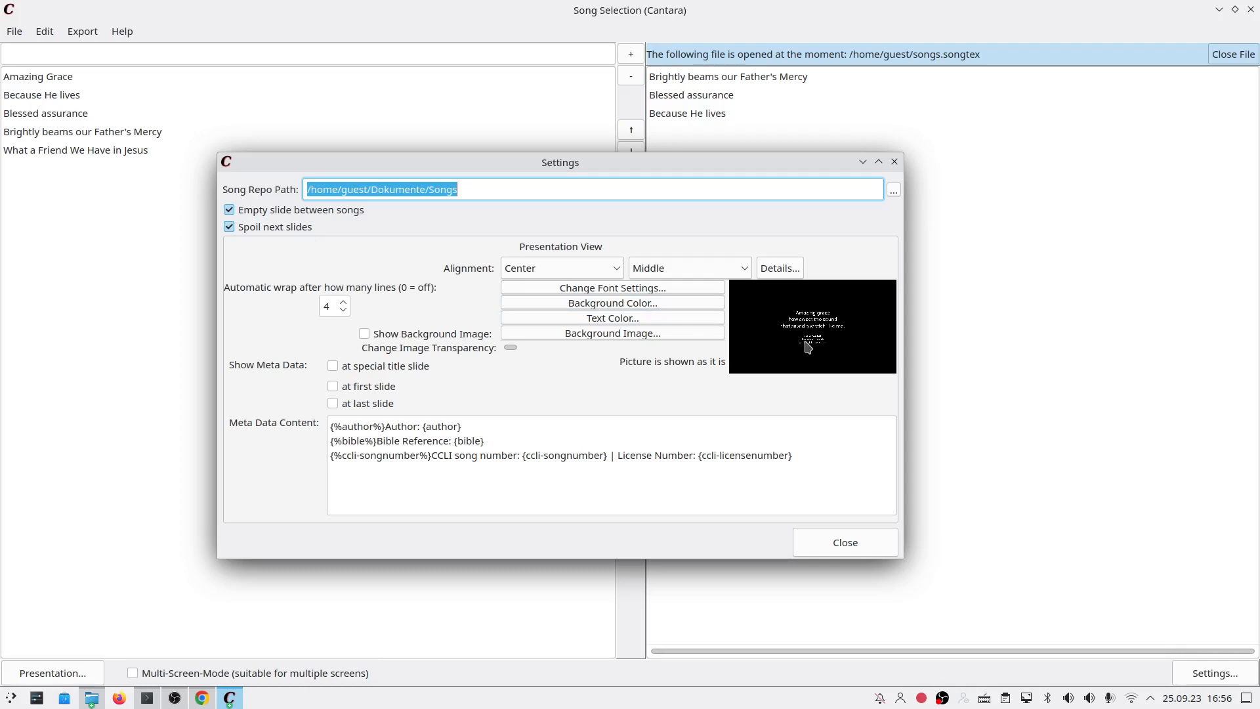
{"action": "left_click", "coordinate": [286, 227]}
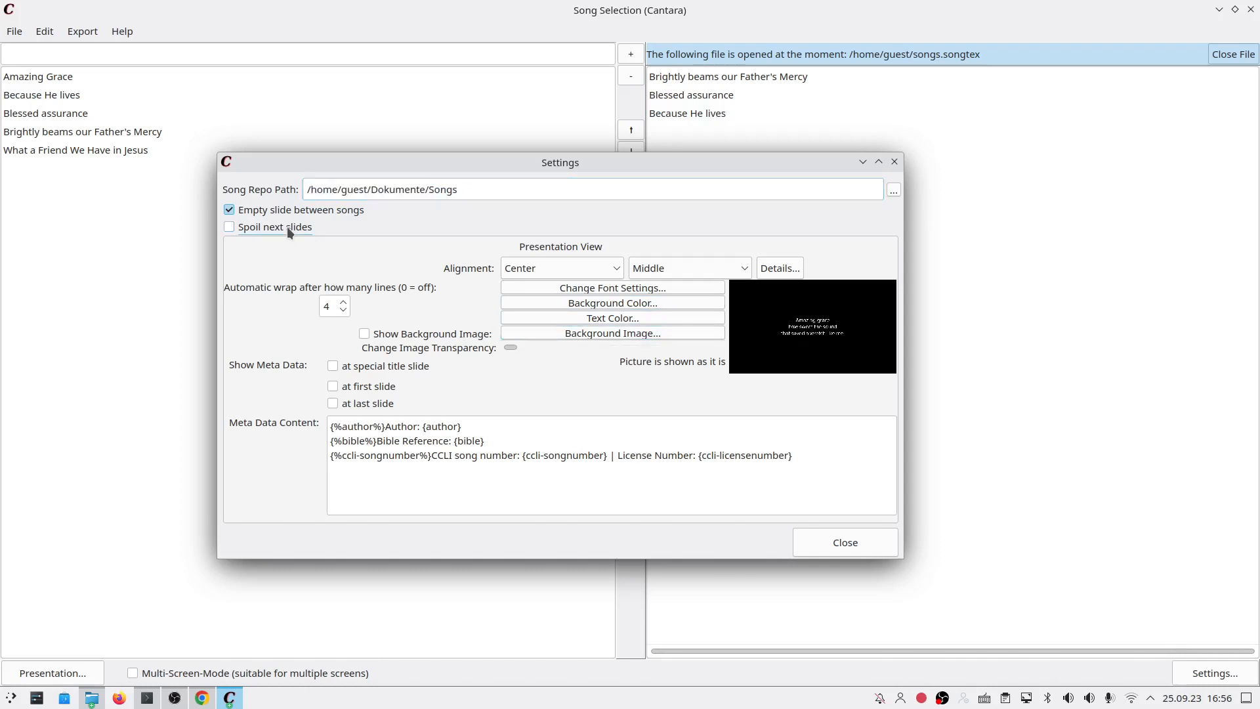
{"action": "left_click", "coordinate": [287, 228]}
{"action": "left_click", "coordinate": [287, 227]}
{"action": "left_click", "coordinate": [286, 228]}
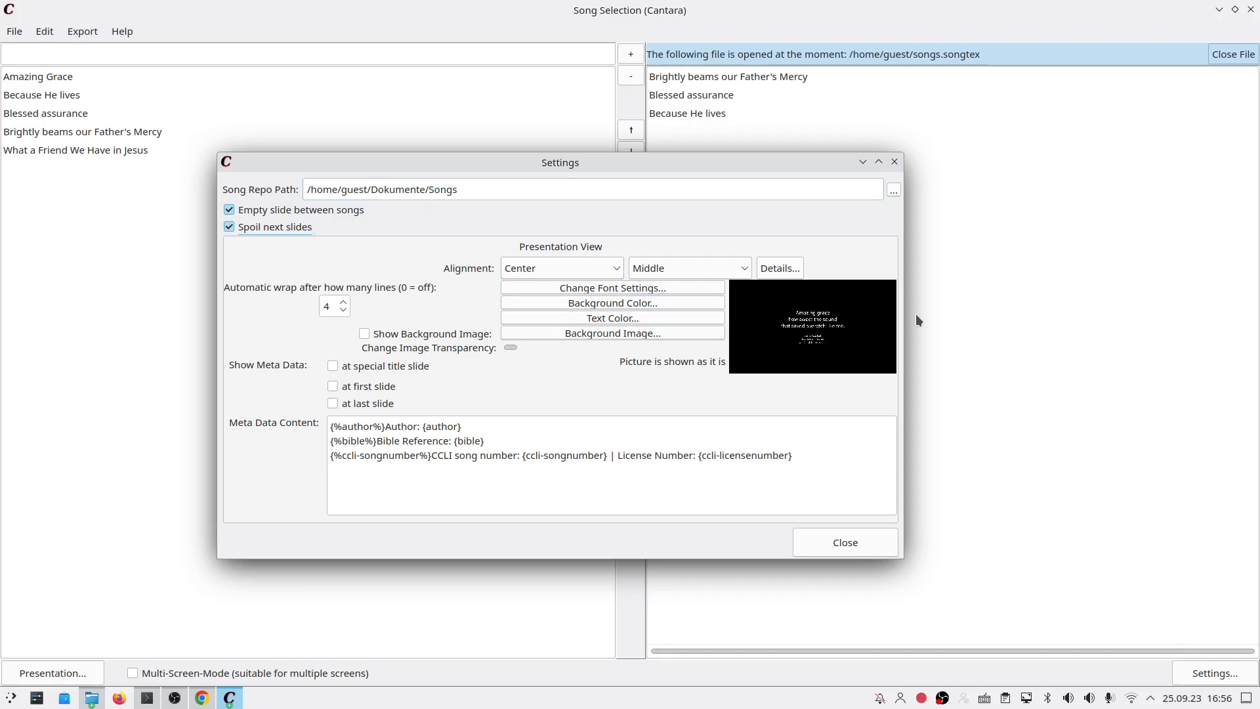
{"action": "left_click_drag", "start_coordinate": [905, 319], "coordinate": [1123, 322]}
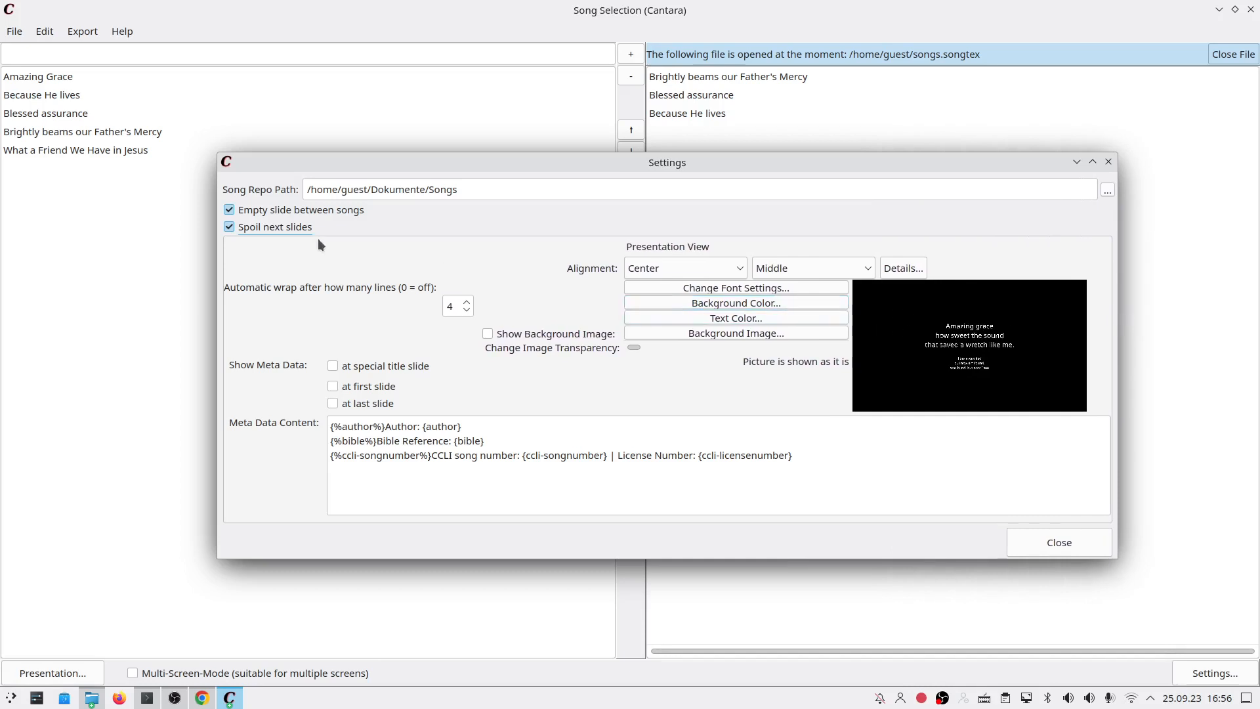
{"action": "left_click_drag", "start_coordinate": [470, 171], "coordinate": [418, 175]}
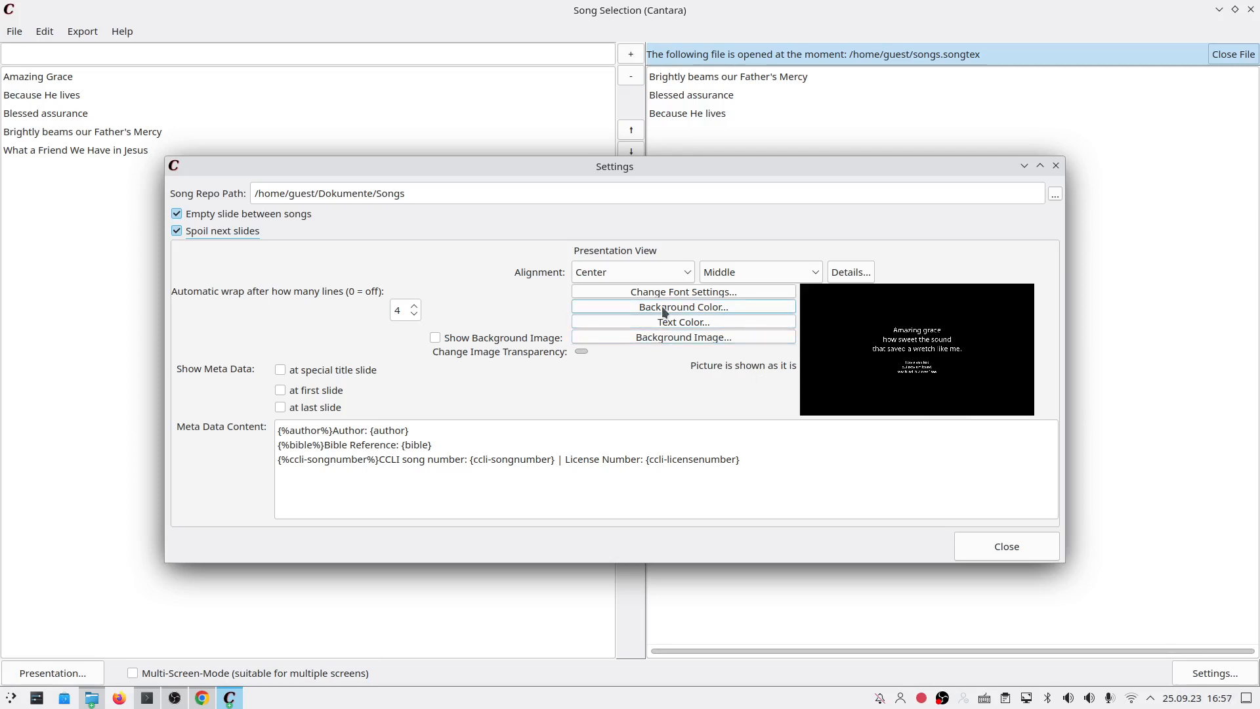
Step: Pick background-1.jpg from the backgrounds folder as the presentation background image
{"action": "left_click", "coordinate": [649, 337]}
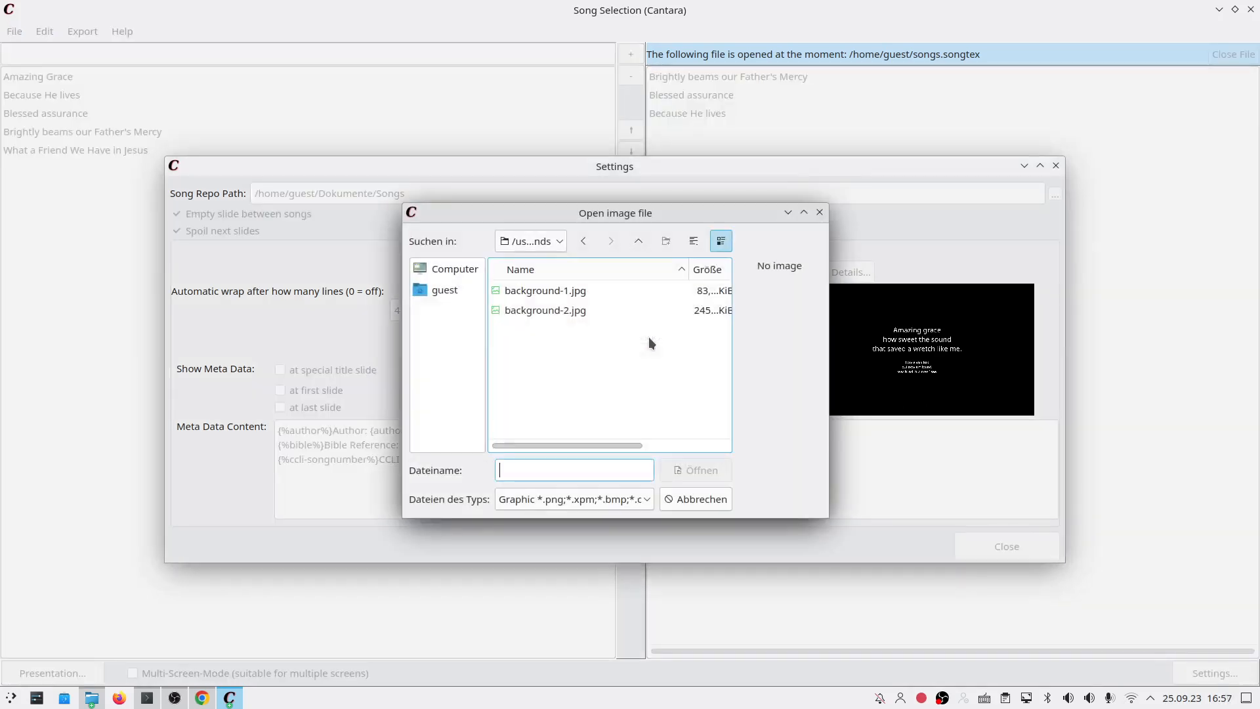
{"action": "left_click_drag", "start_coordinate": [605, 214], "coordinate": [303, 269]}
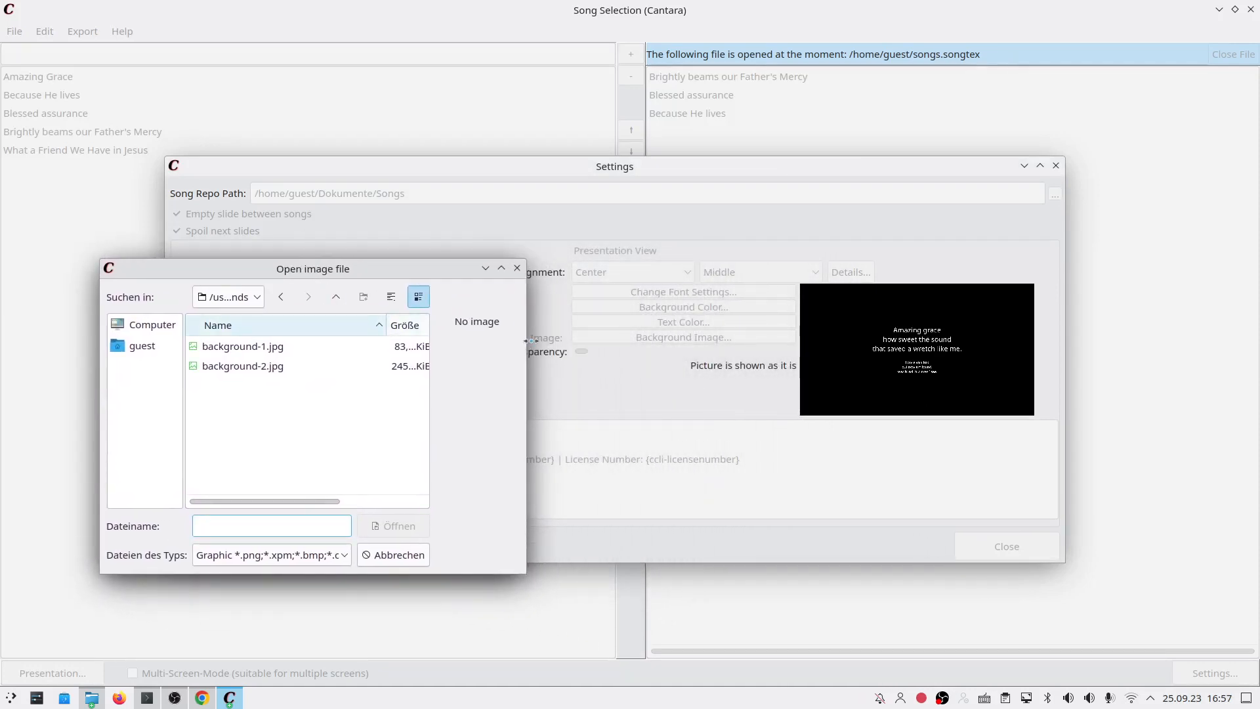
{"action": "left_click_drag", "start_coordinate": [532, 339], "coordinate": [668, 350]}
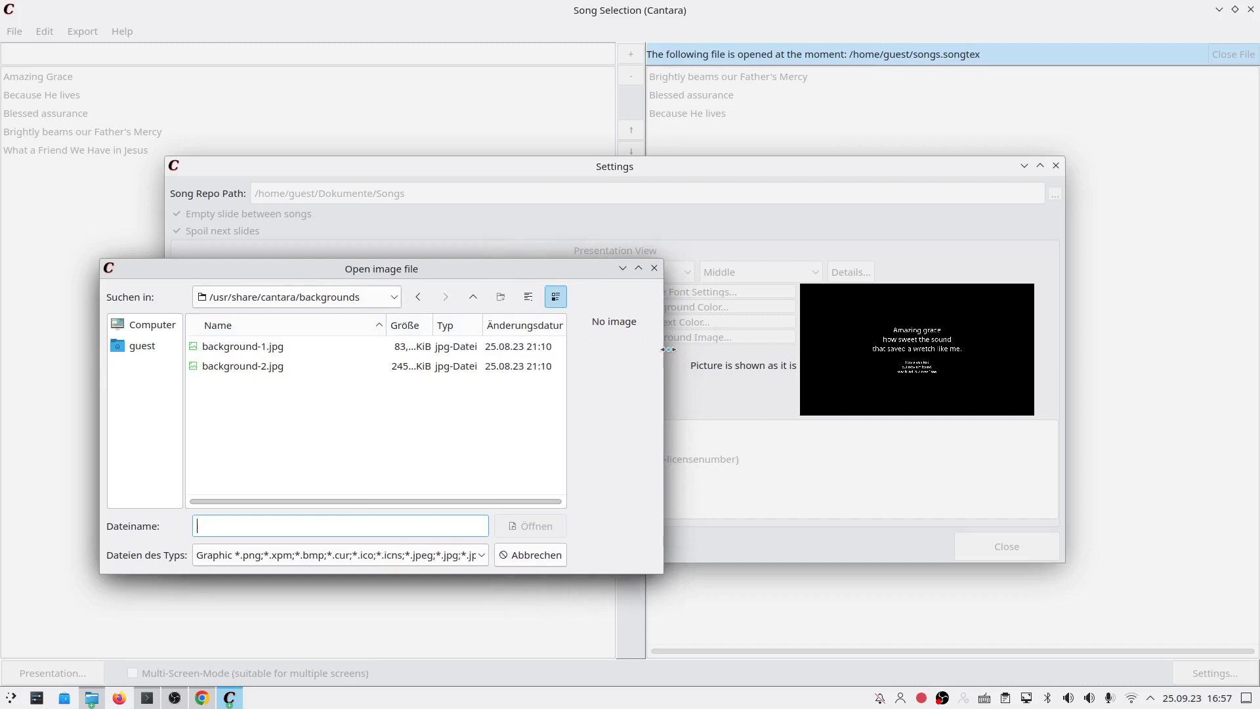
{"action": "double_click", "coordinate": [291, 345]}
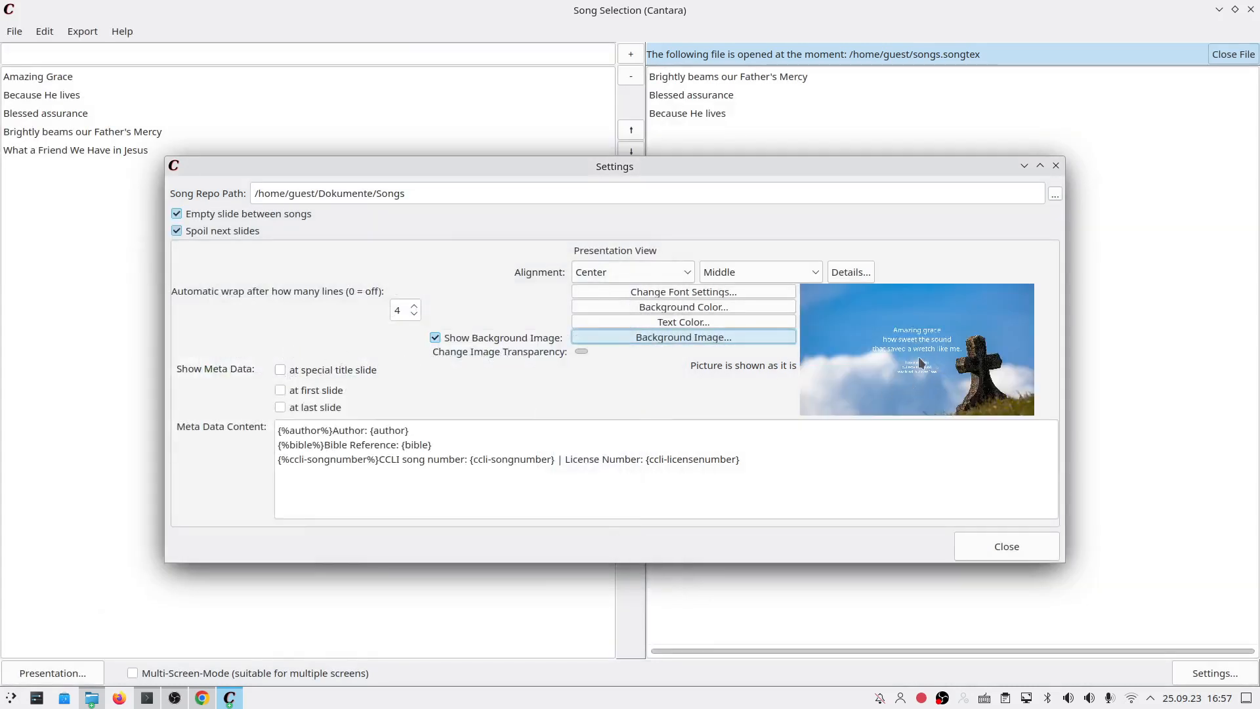
{"action": "left_click", "coordinate": [710, 339]}
{"action": "key", "text": "Escape"}
{"action": "left_click_drag", "start_coordinate": [580, 351], "coordinate": [578, 351]}
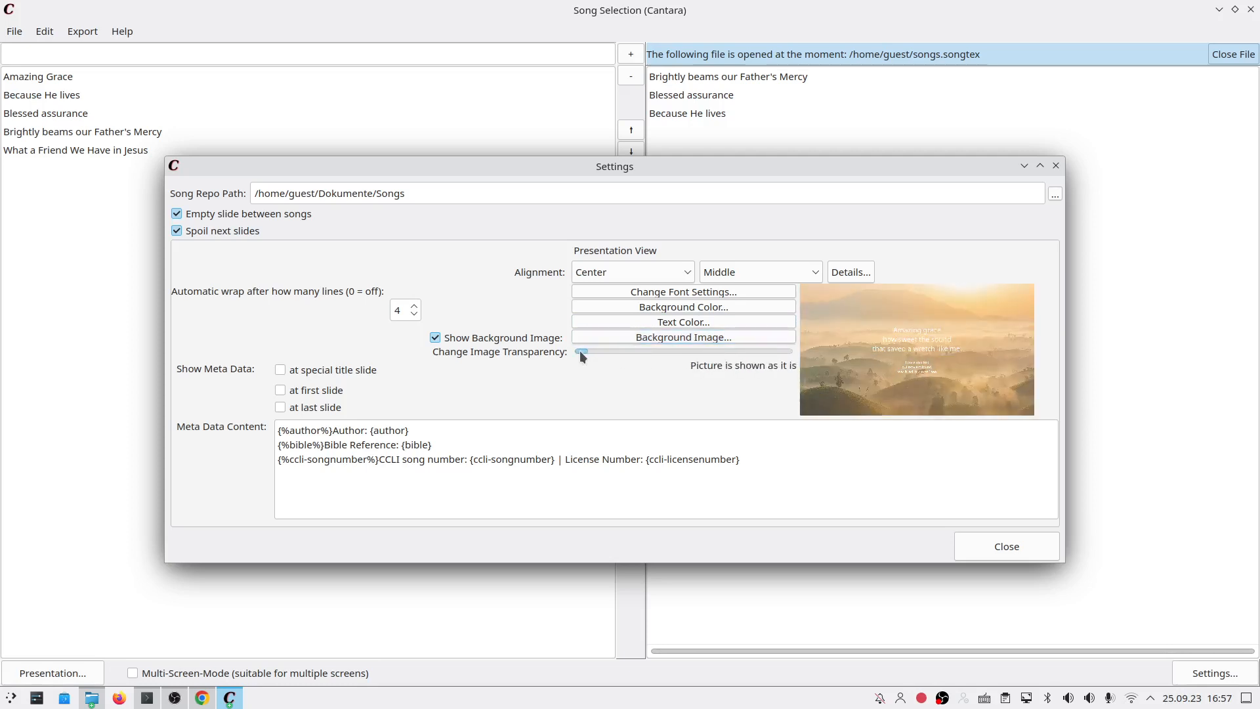
{"action": "left_click", "coordinate": [722, 337]}
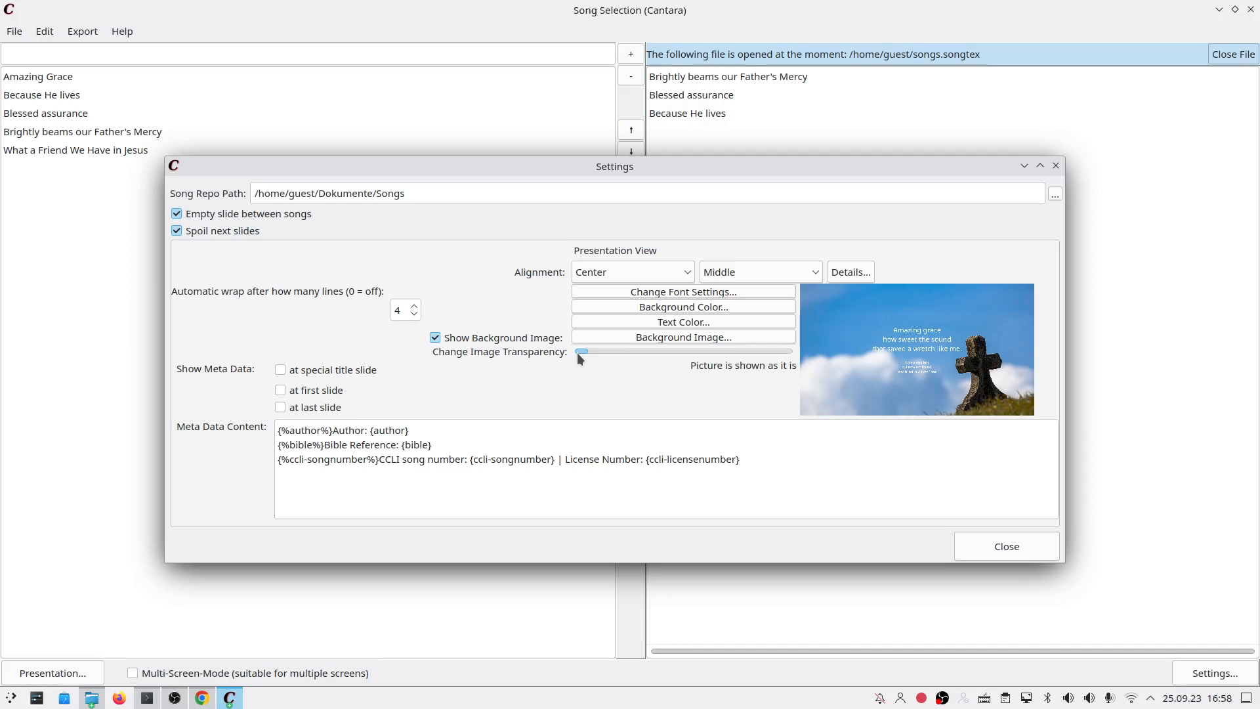
Step: Keep a black background colour and try transparency values, ending the image at about 24%
{"action": "left_click", "coordinate": [656, 307]}
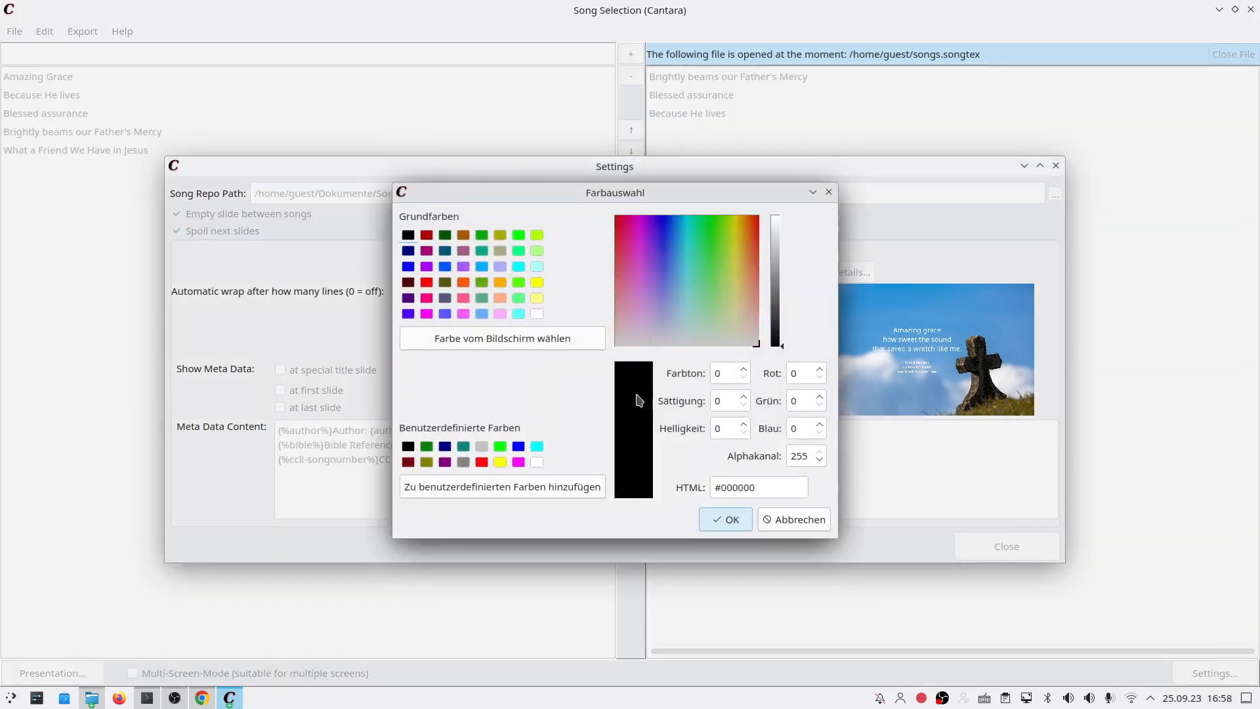
{"action": "left_click", "coordinate": [710, 522]}
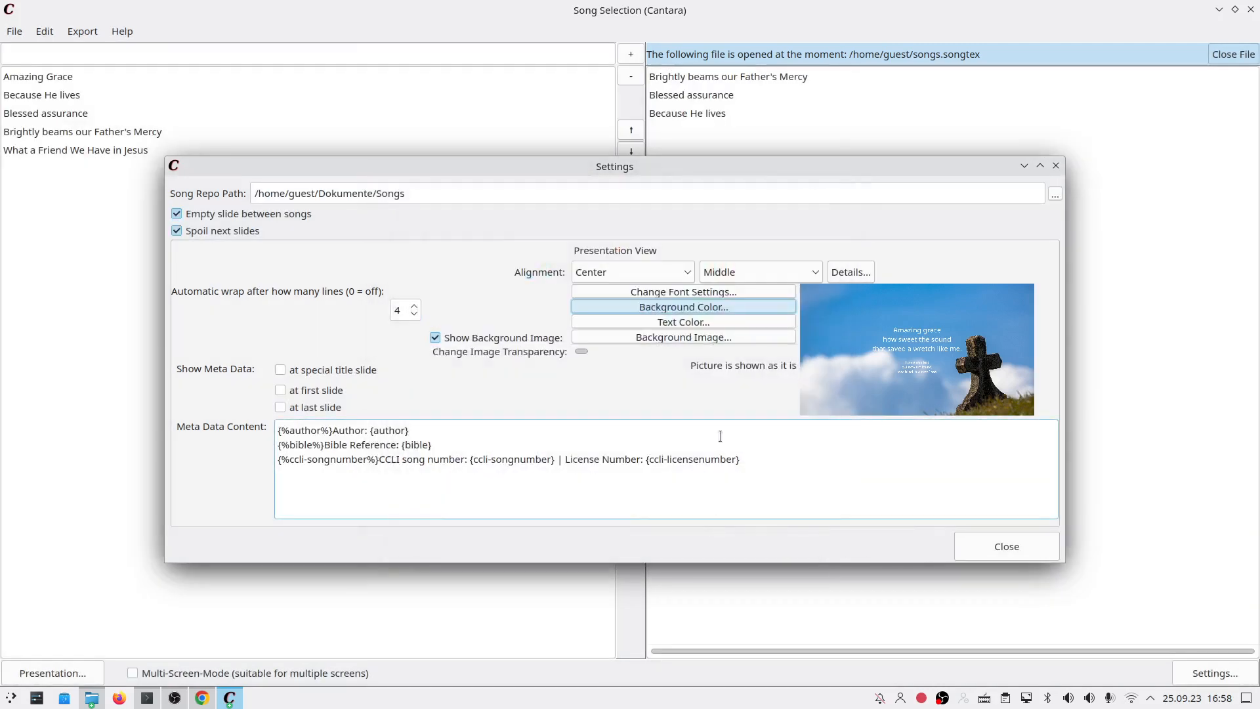
{"action": "left_click_drag", "start_coordinate": [578, 353], "coordinate": [702, 354]}
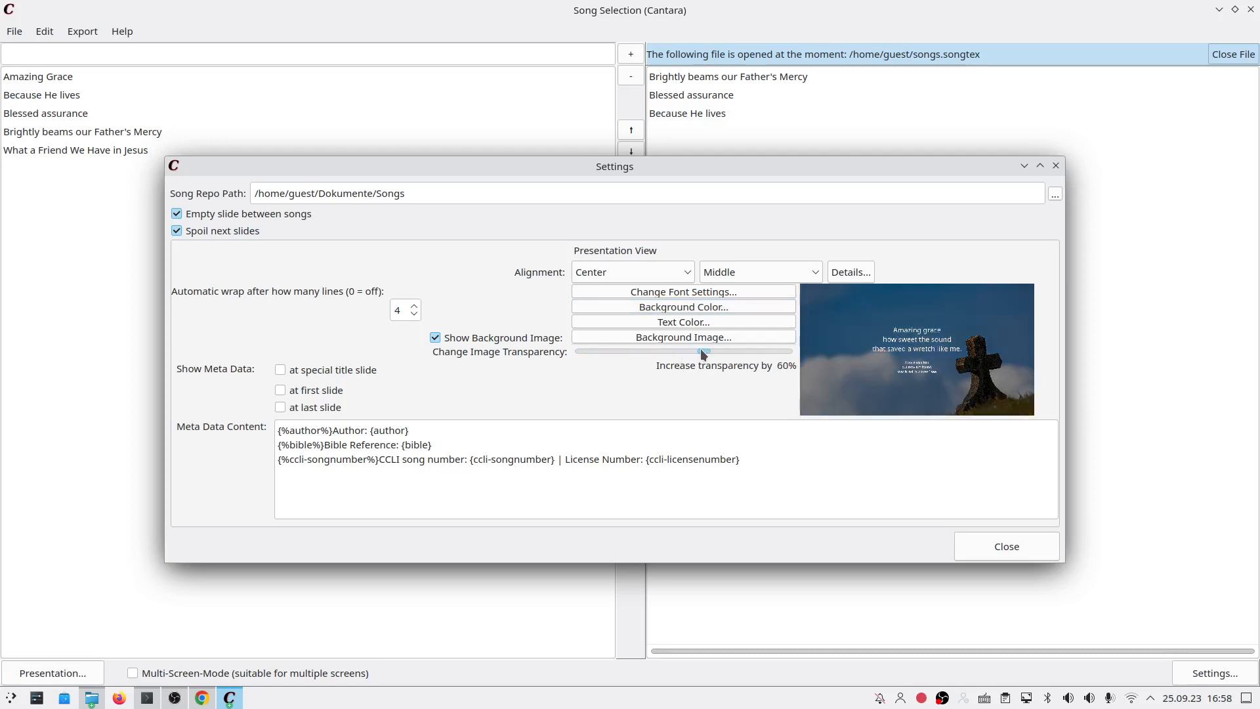
{"action": "left_click_drag", "start_coordinate": [702, 353], "coordinate": [800, 354]}
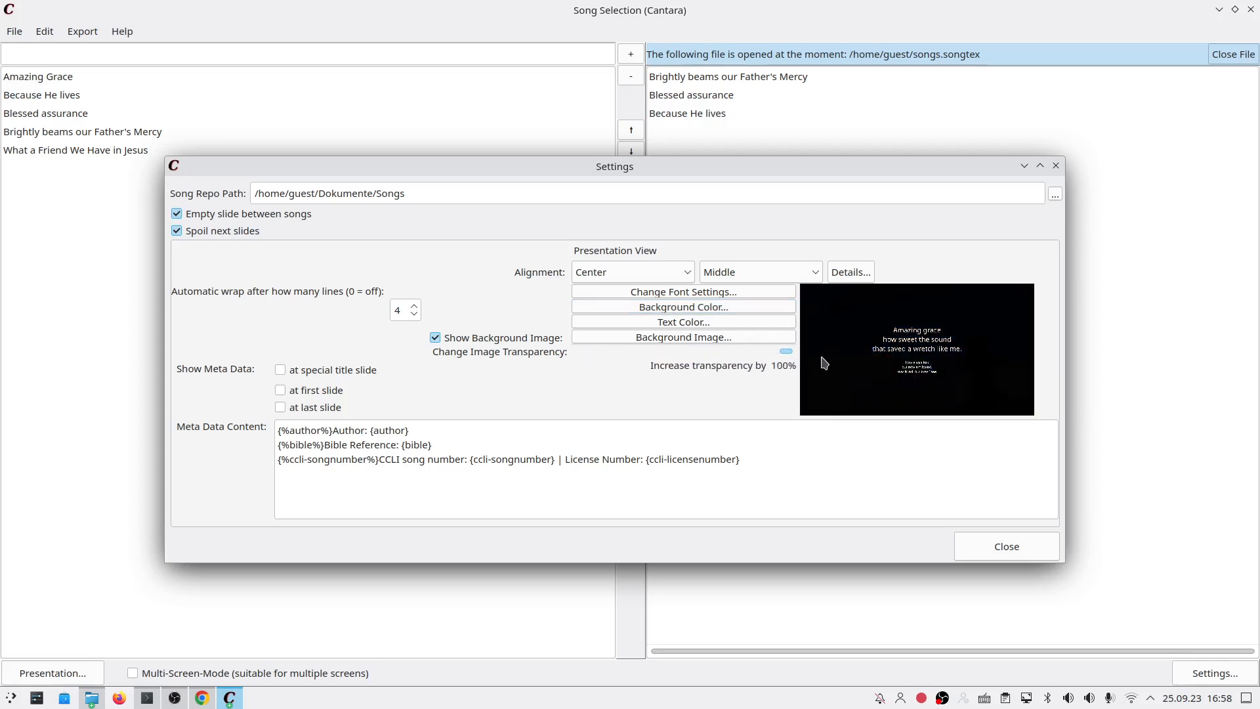
{"action": "left_click_drag", "start_coordinate": [785, 353], "coordinate": [718, 350]}
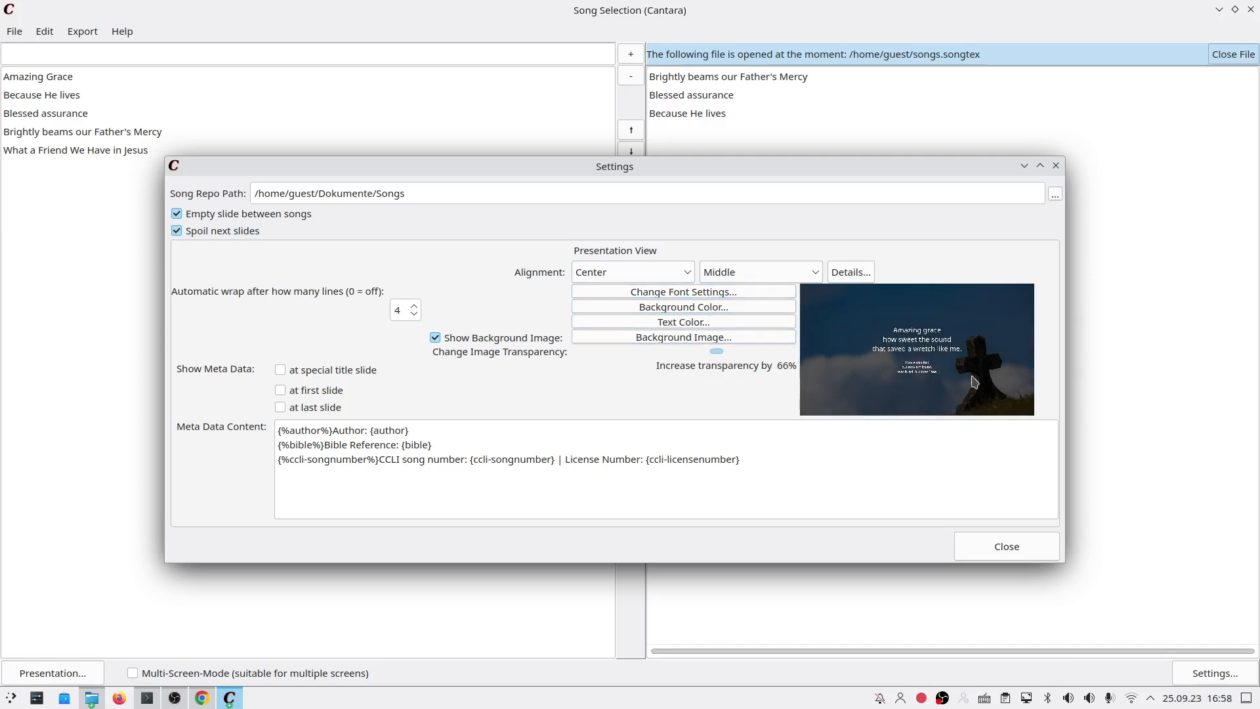
{"action": "left_click", "coordinate": [972, 350]}
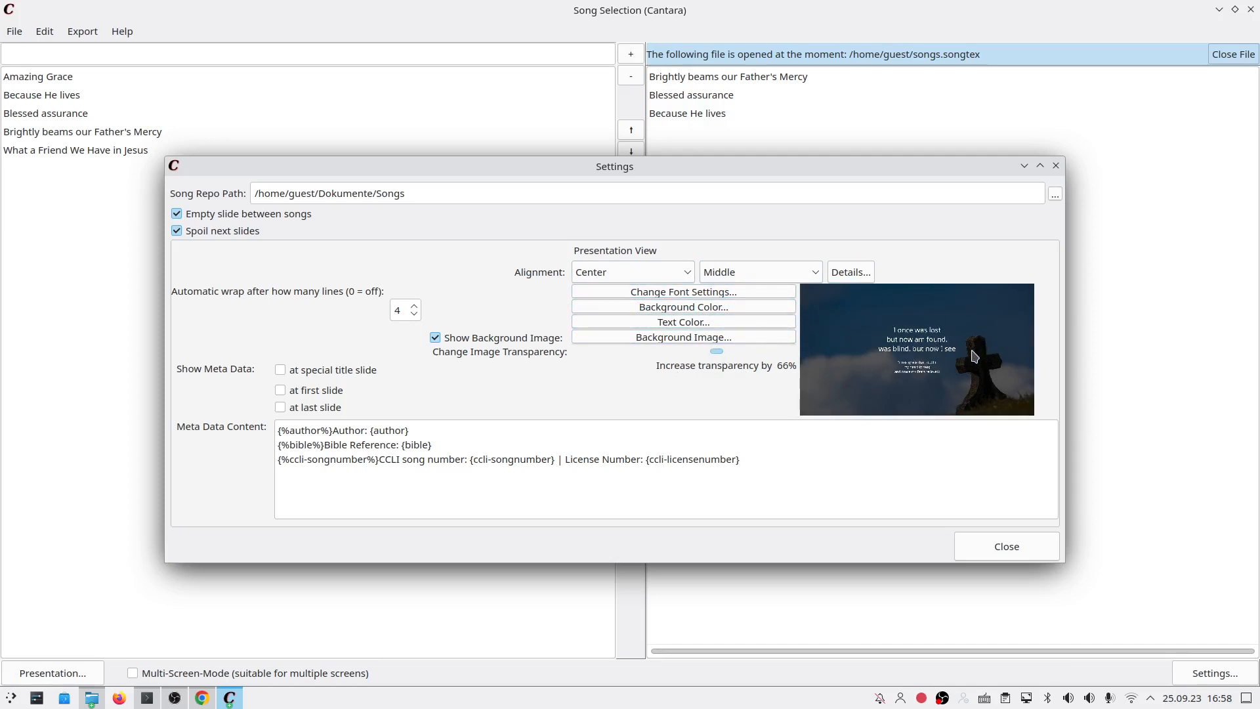
{"action": "left_click_drag", "start_coordinate": [714, 355], "coordinate": [722, 355]}
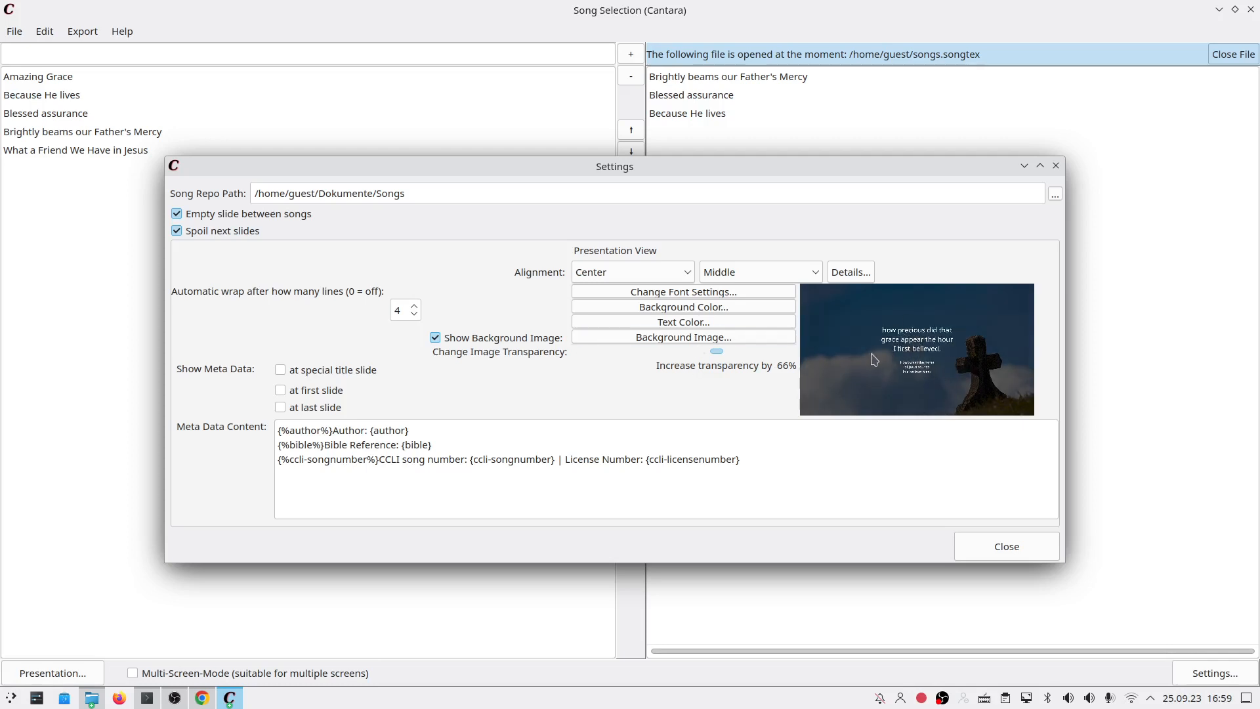
{"action": "left_click_drag", "start_coordinate": [718, 353], "coordinate": [632, 351]}
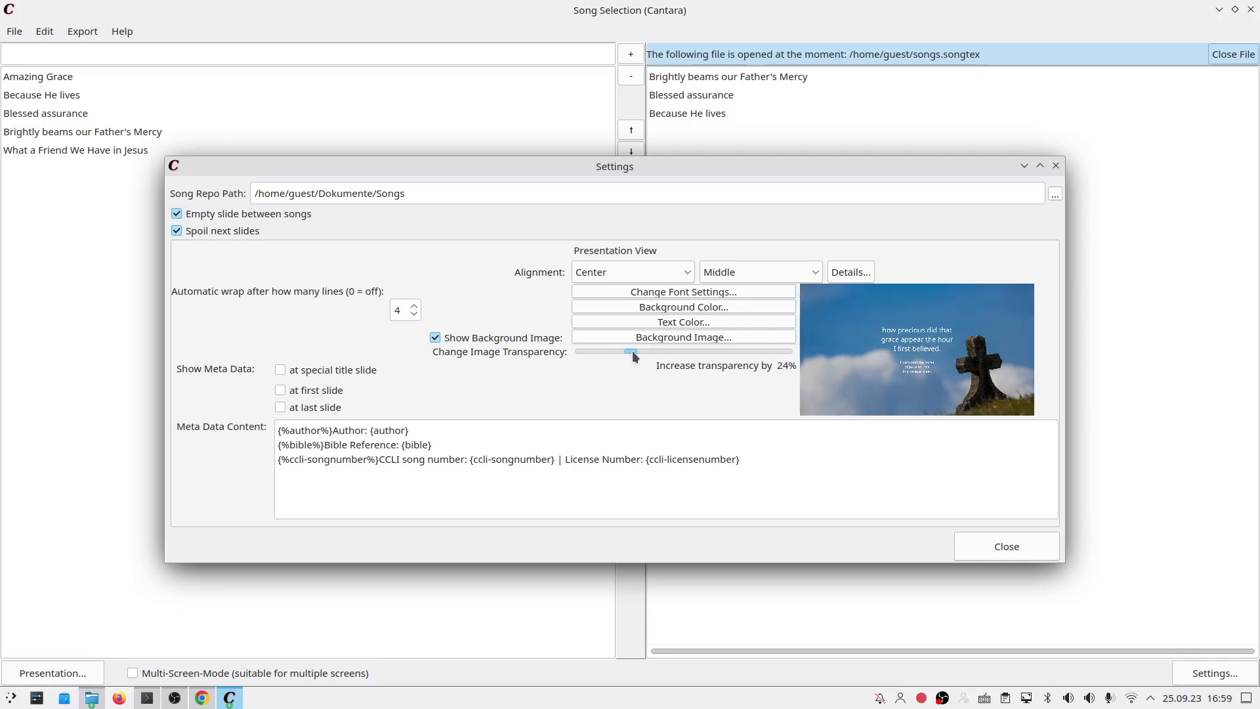
Step: Try red and then white as the background colour, and raise image transparency to about half
{"action": "left_click", "coordinate": [690, 306]}
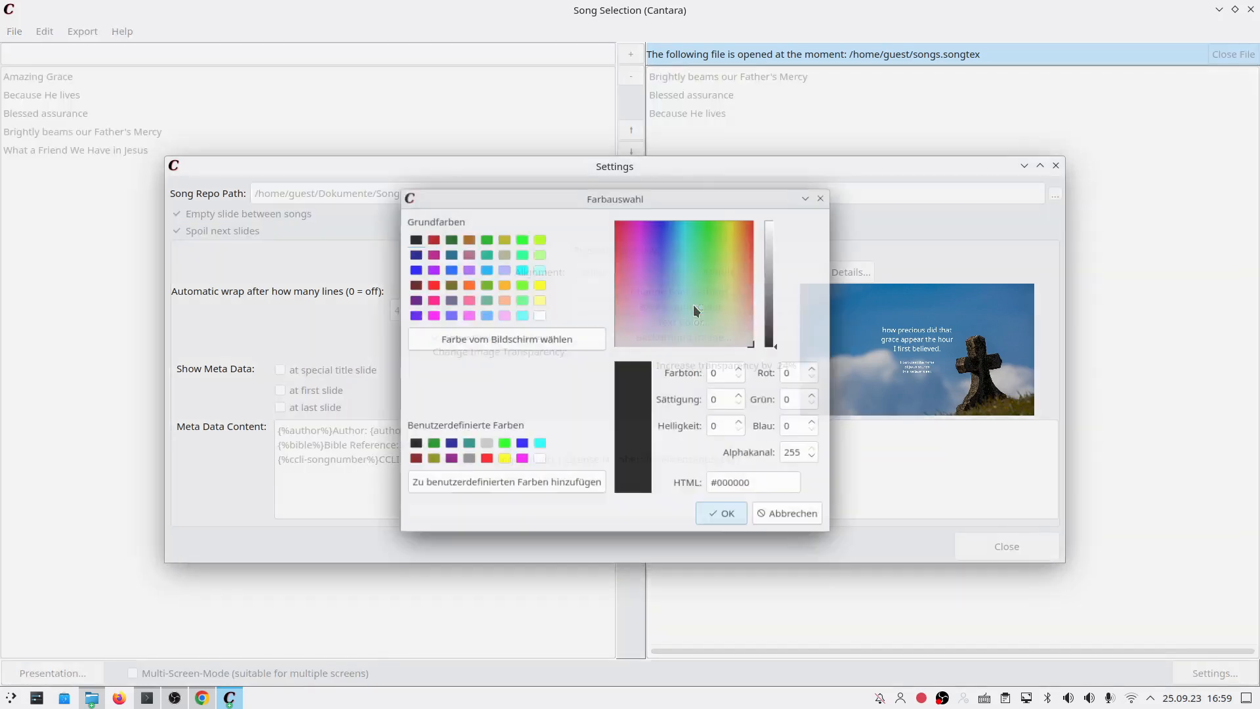
{"action": "left_click_drag", "start_coordinate": [630, 256], "coordinate": [586, 187]}
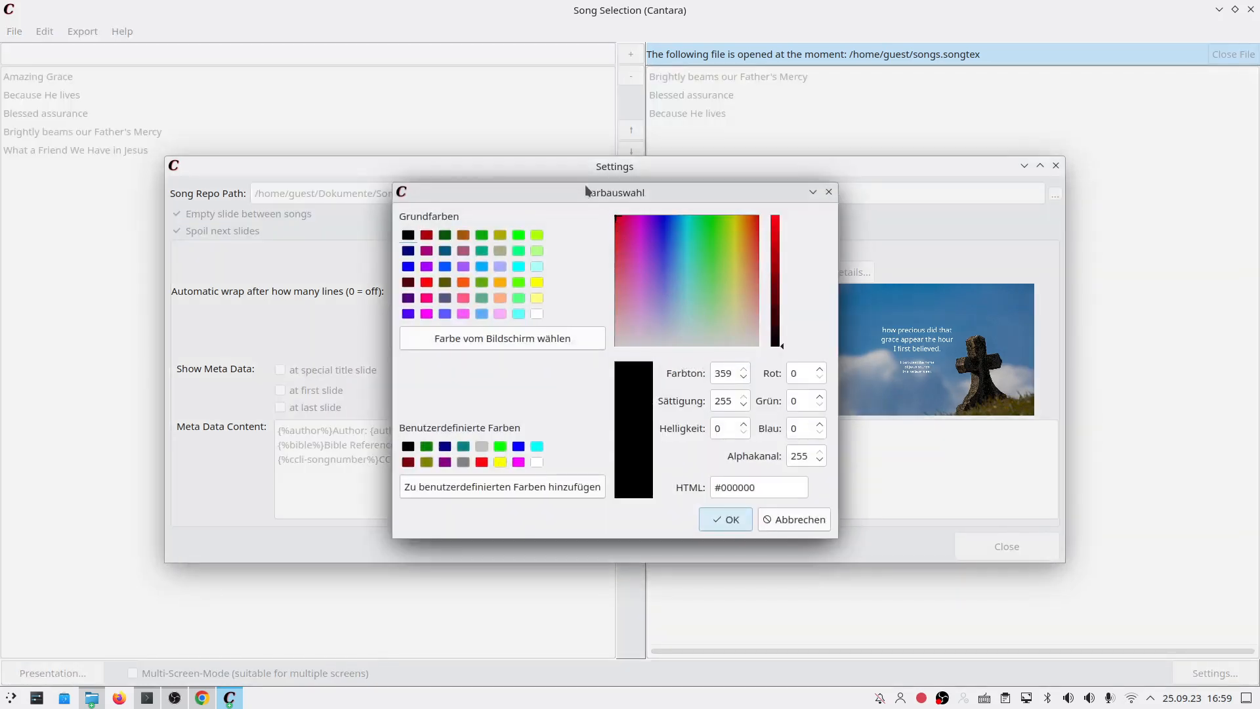
{"action": "left_click", "coordinate": [777, 222]}
{"action": "left_click", "coordinate": [739, 521]}
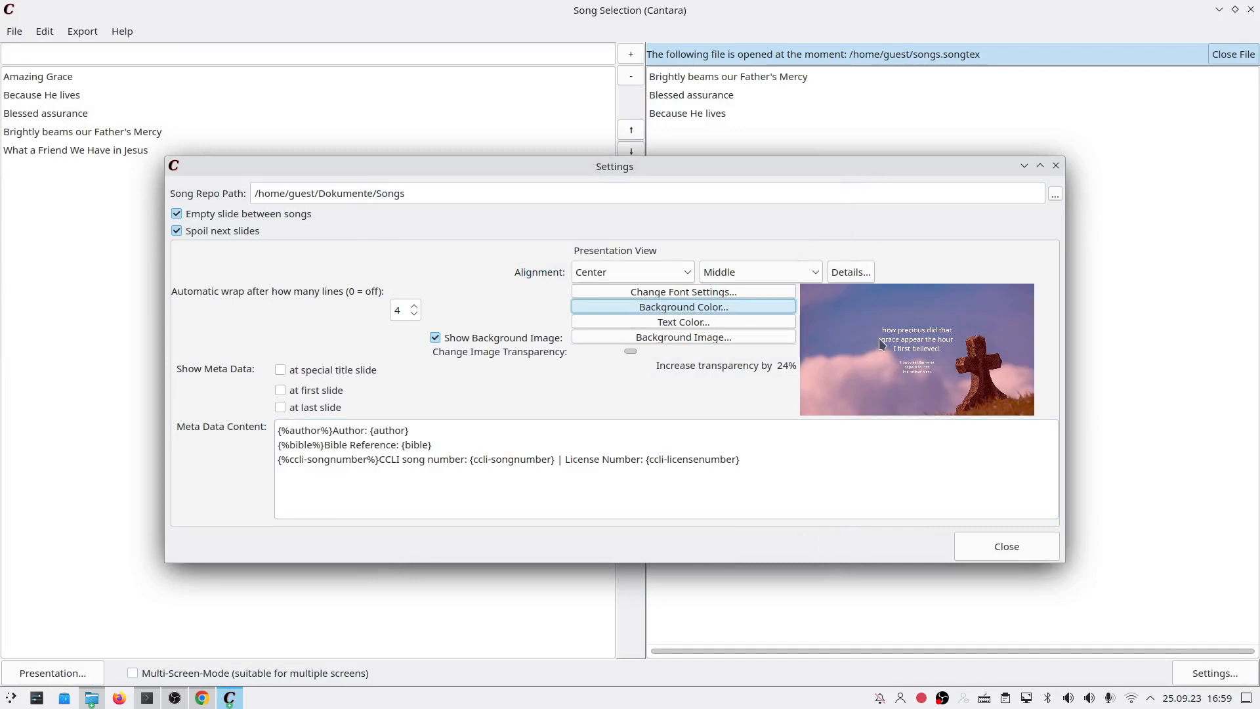
{"action": "left_click", "coordinate": [772, 308]}
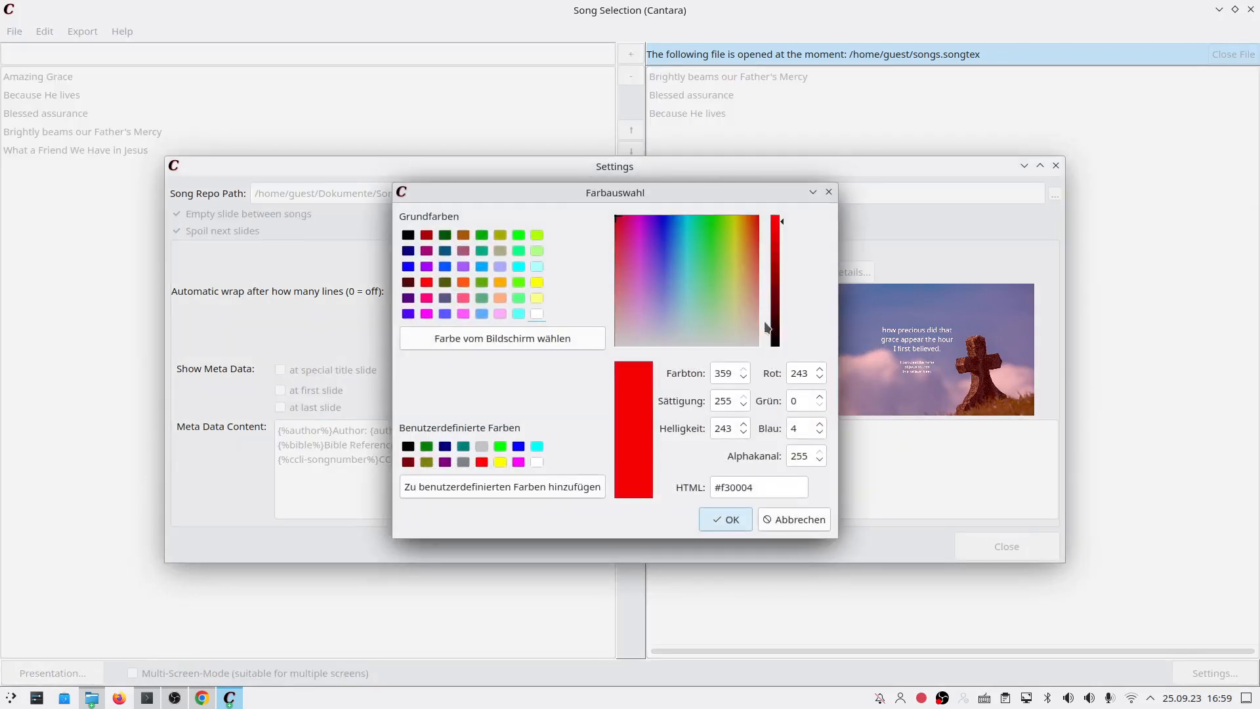
{"action": "left_click_drag", "start_coordinate": [775, 331], "coordinate": [778, 369]}
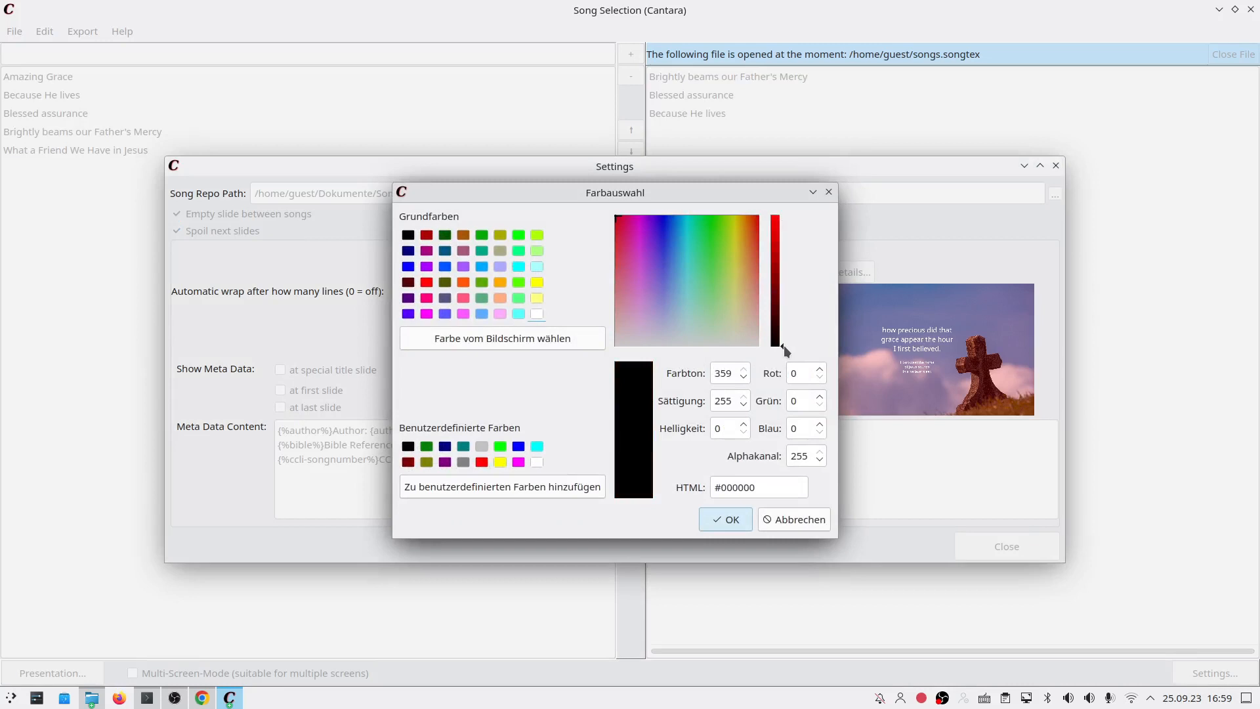
{"action": "left_click", "coordinate": [539, 463]}
{"action": "left_click", "coordinate": [720, 522]}
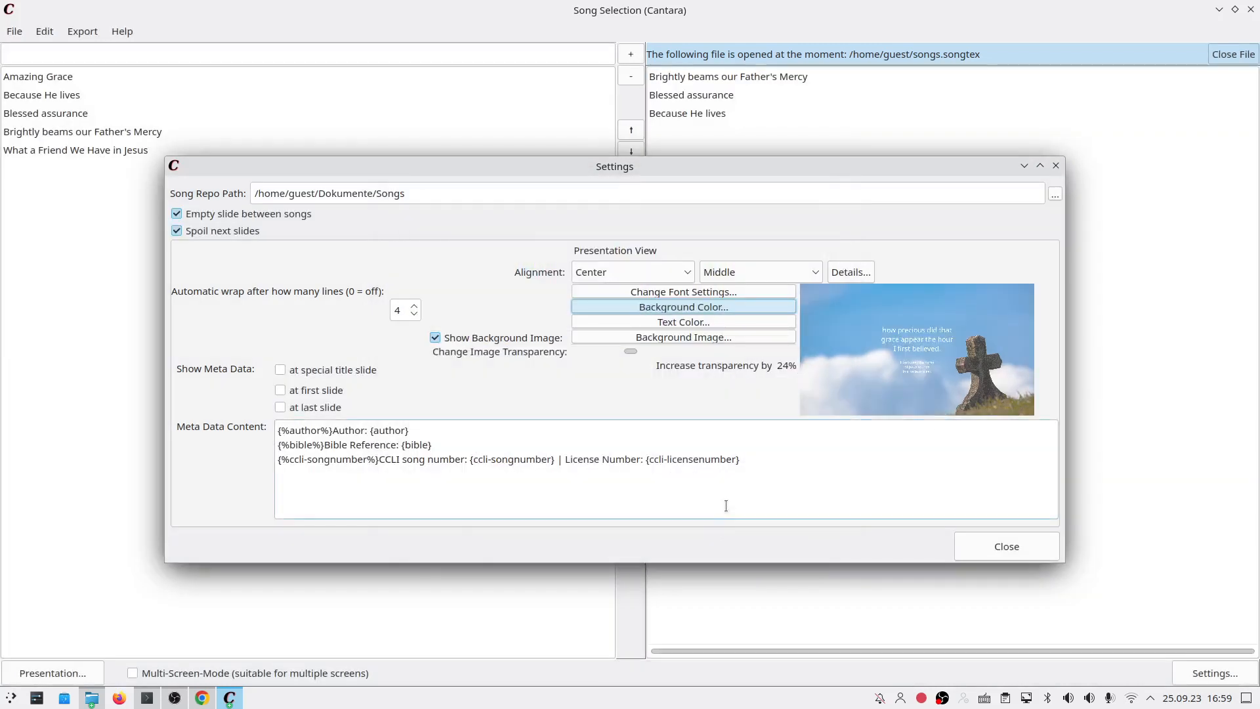
{"action": "left_click_drag", "start_coordinate": [634, 352], "coordinate": [688, 347]}
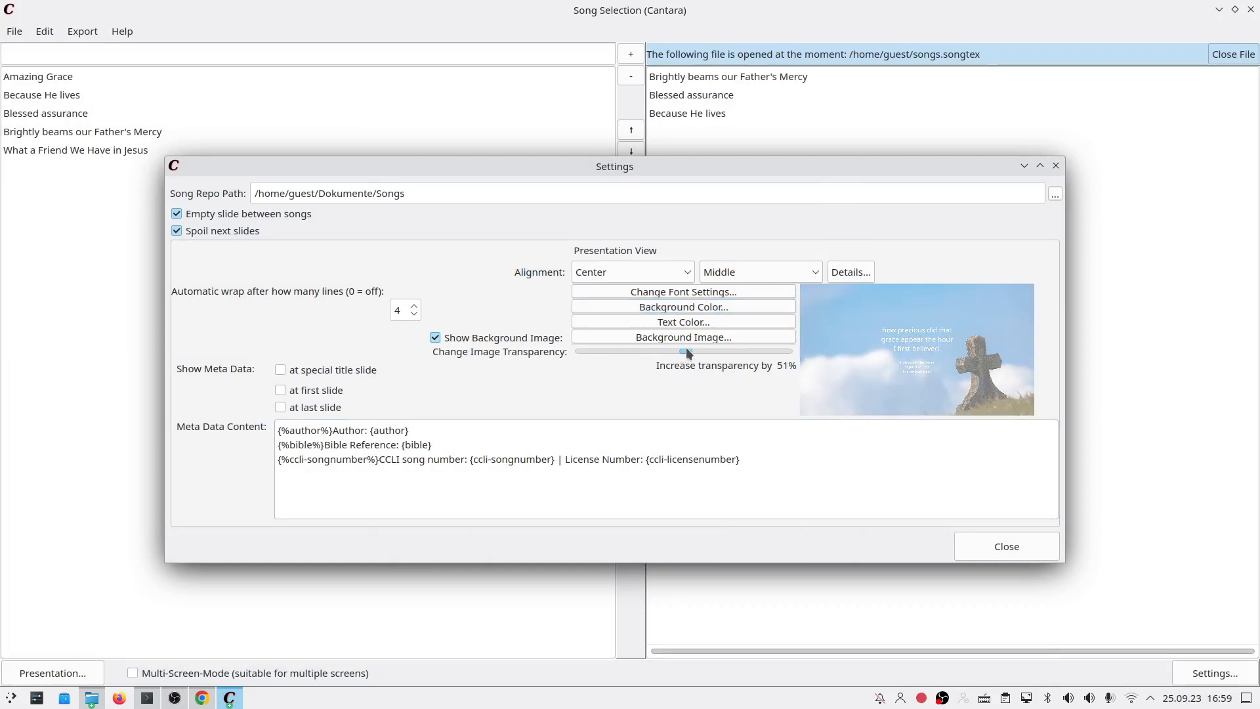
Step: Set the text colour to white, the background to near-black, and transparency to 40%
{"action": "left_click", "coordinate": [690, 322]}
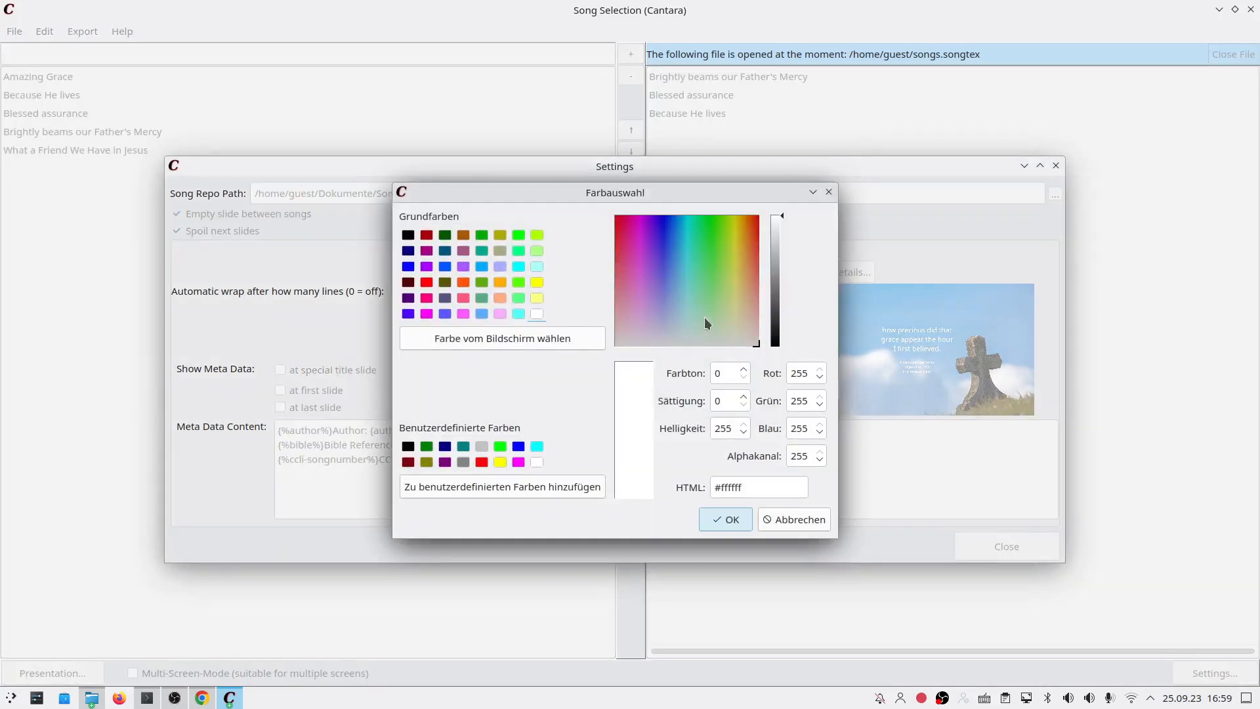
{"action": "left_click", "coordinate": [744, 521]}
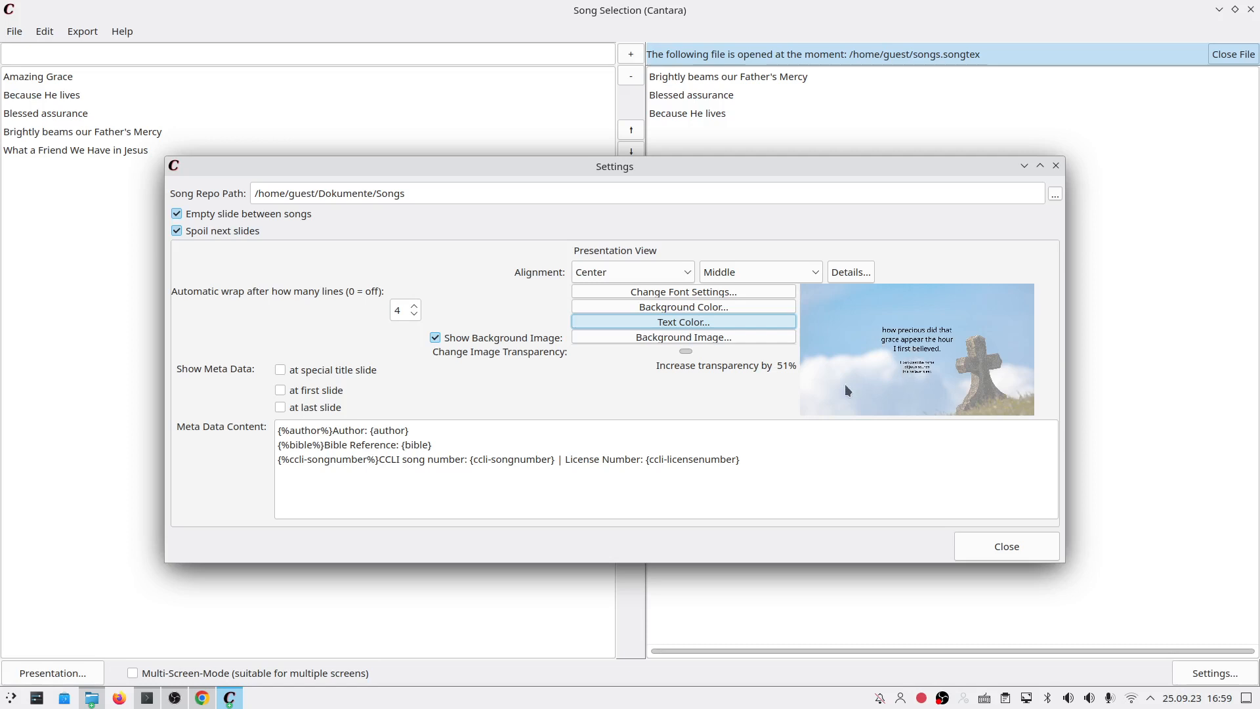
{"action": "left_click", "coordinate": [714, 324]}
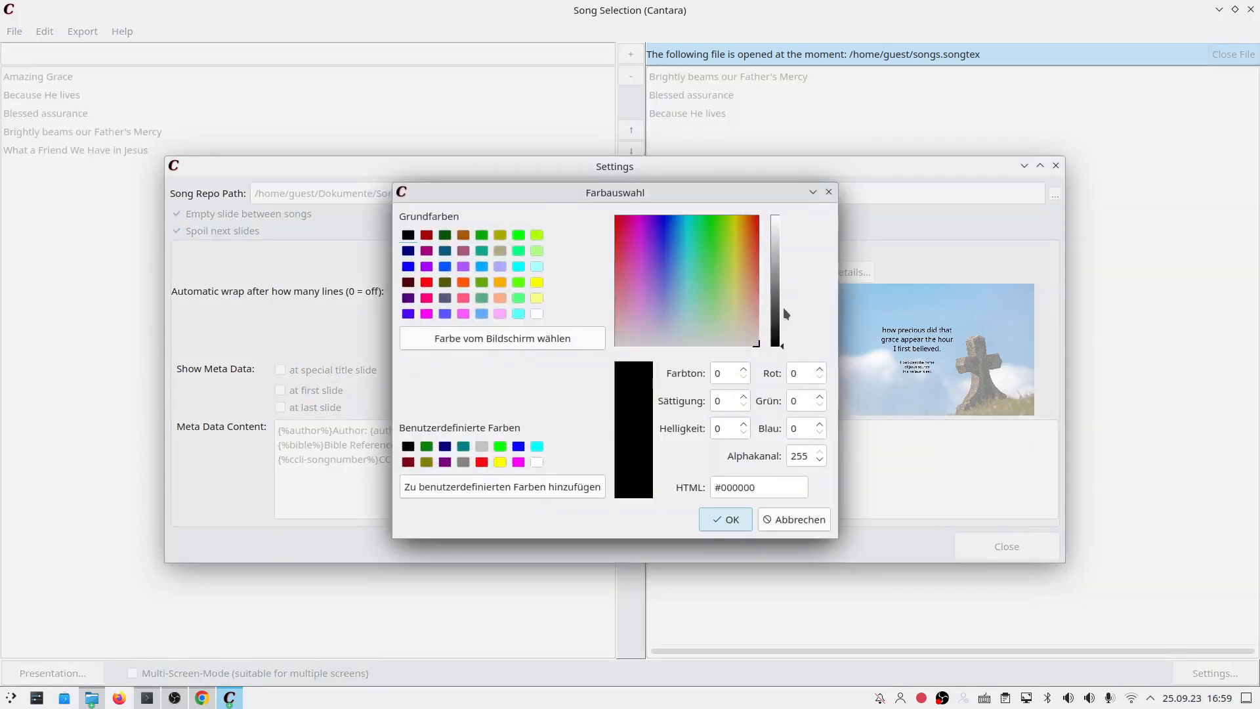
{"action": "left_click_drag", "start_coordinate": [784, 287], "coordinate": [769, 152]}
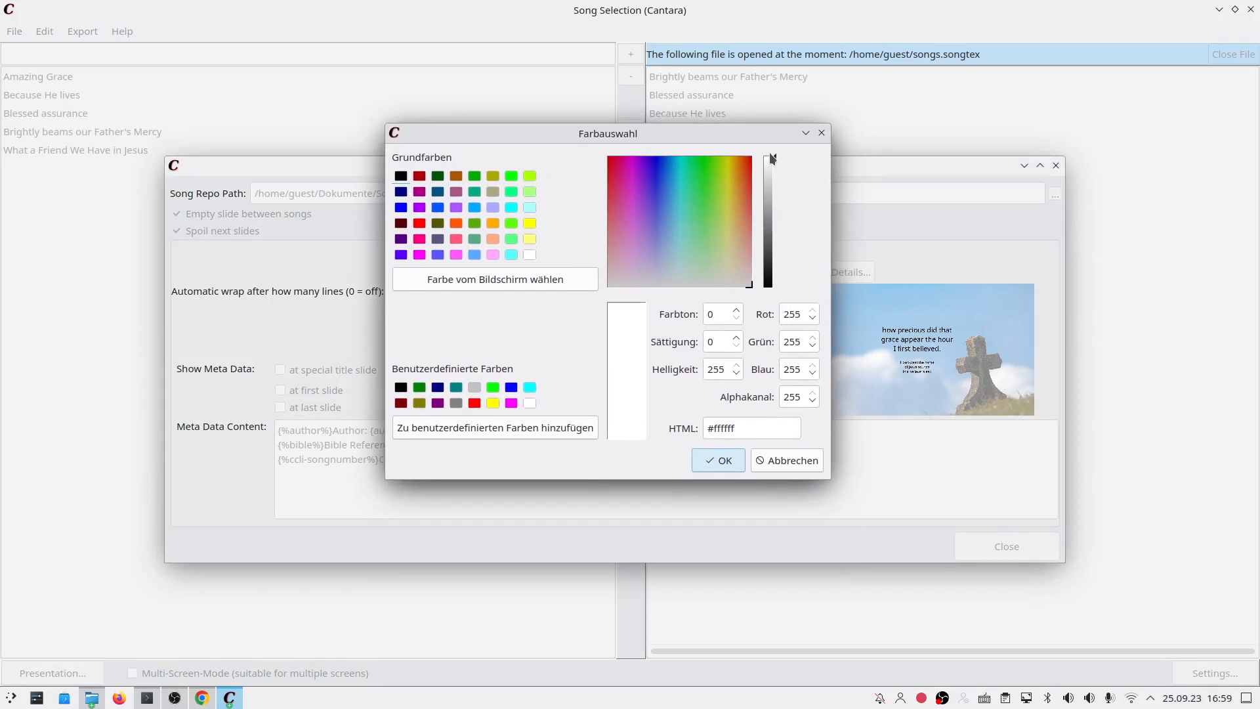
{"action": "left_click", "coordinate": [731, 459]}
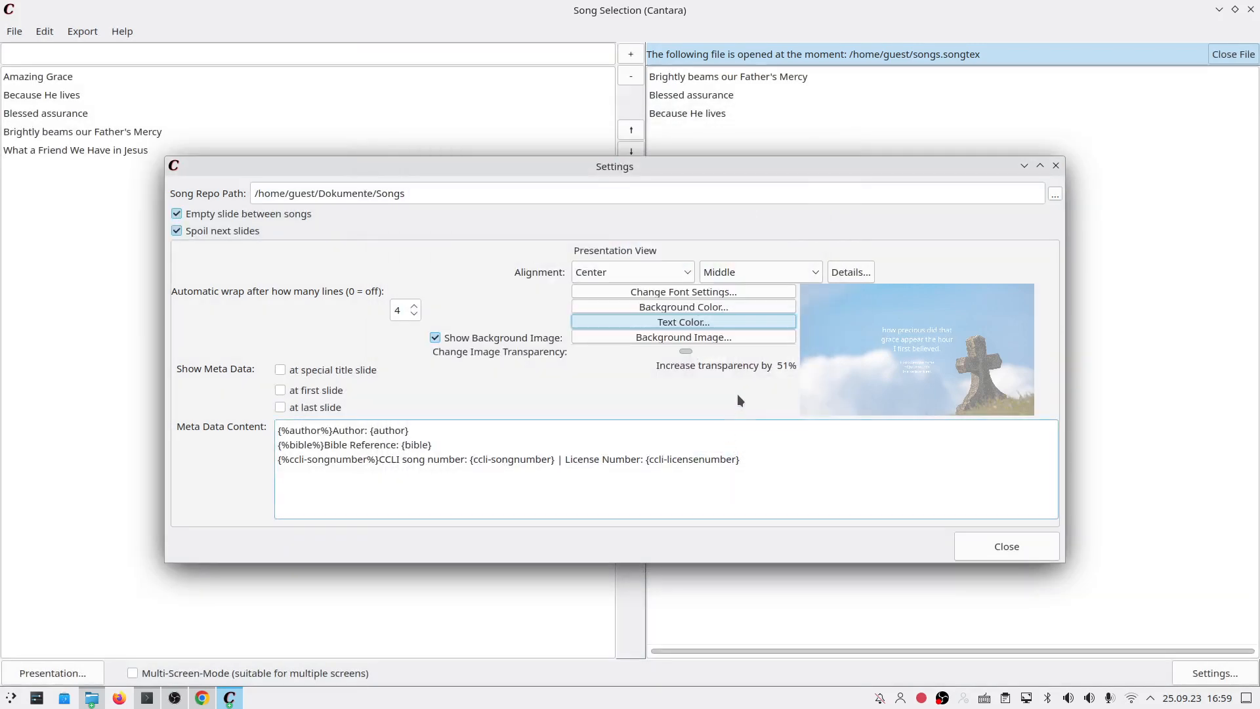
{"action": "left_click", "coordinate": [697, 305]}
{"action": "left_click_drag", "start_coordinate": [766, 334], "coordinate": [769, 360]}
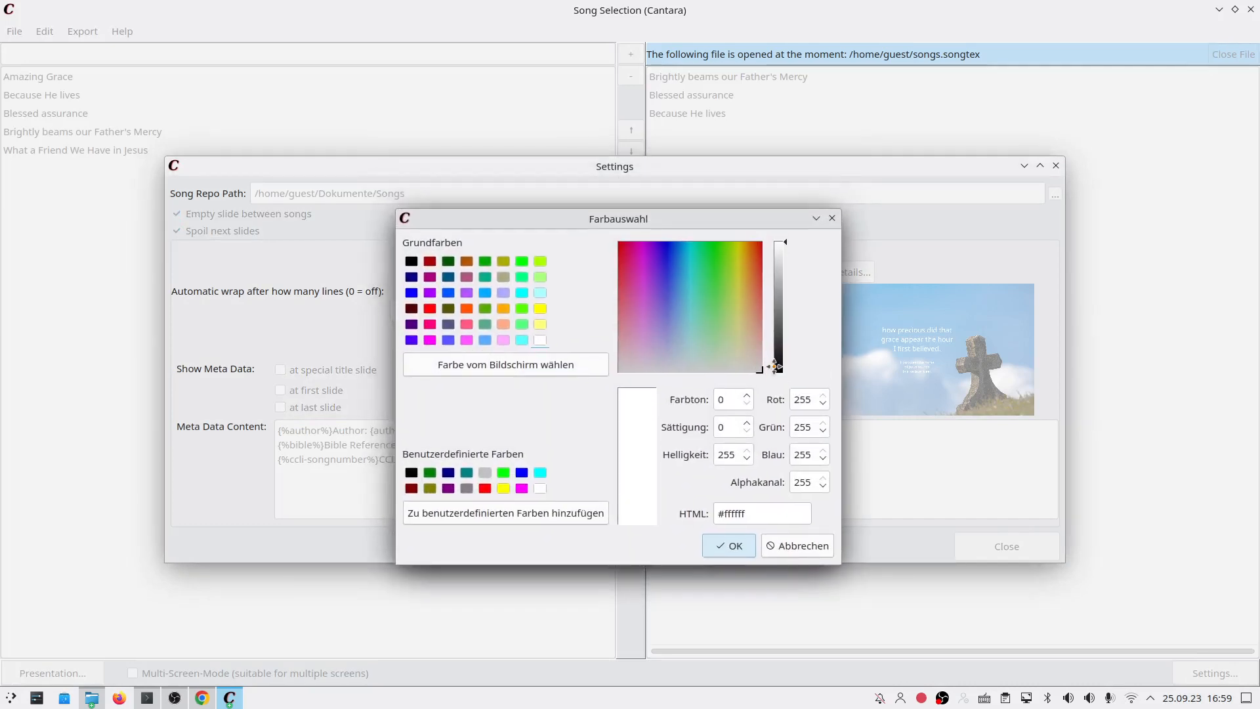
{"action": "left_click", "coordinate": [779, 368]}
{"action": "left_click", "coordinate": [729, 546]}
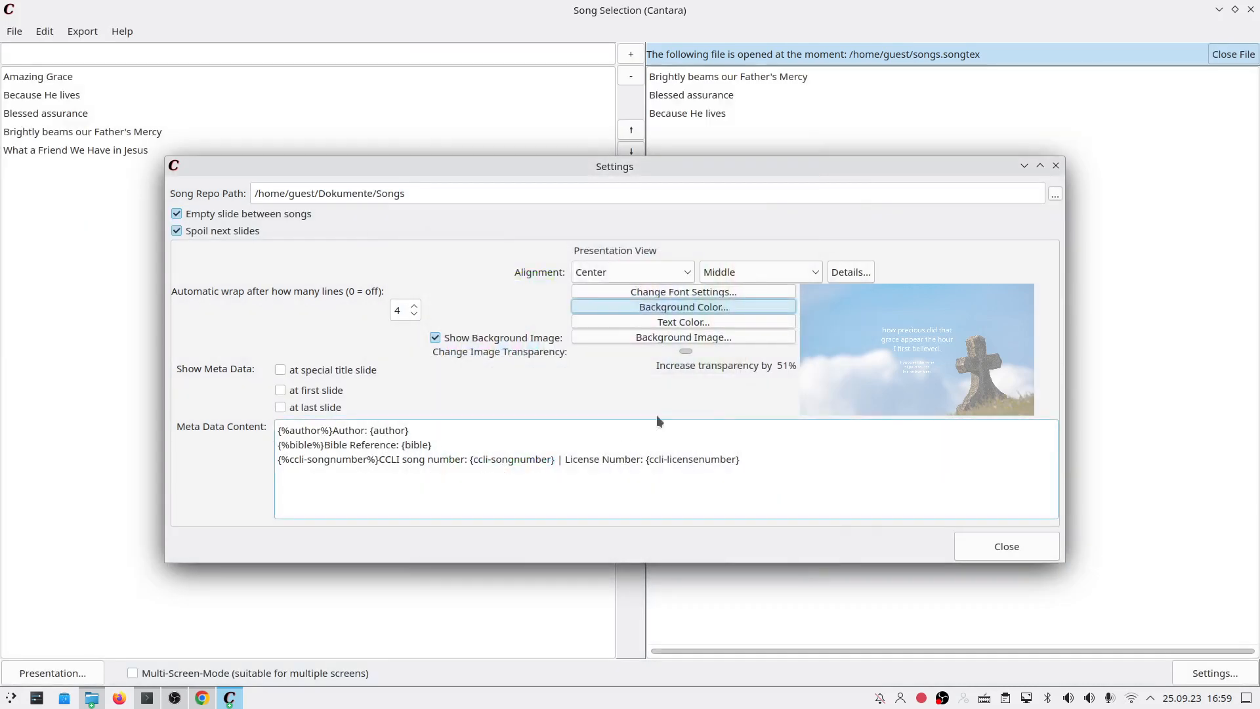
{"action": "left_click_drag", "start_coordinate": [684, 350], "coordinate": [661, 350]}
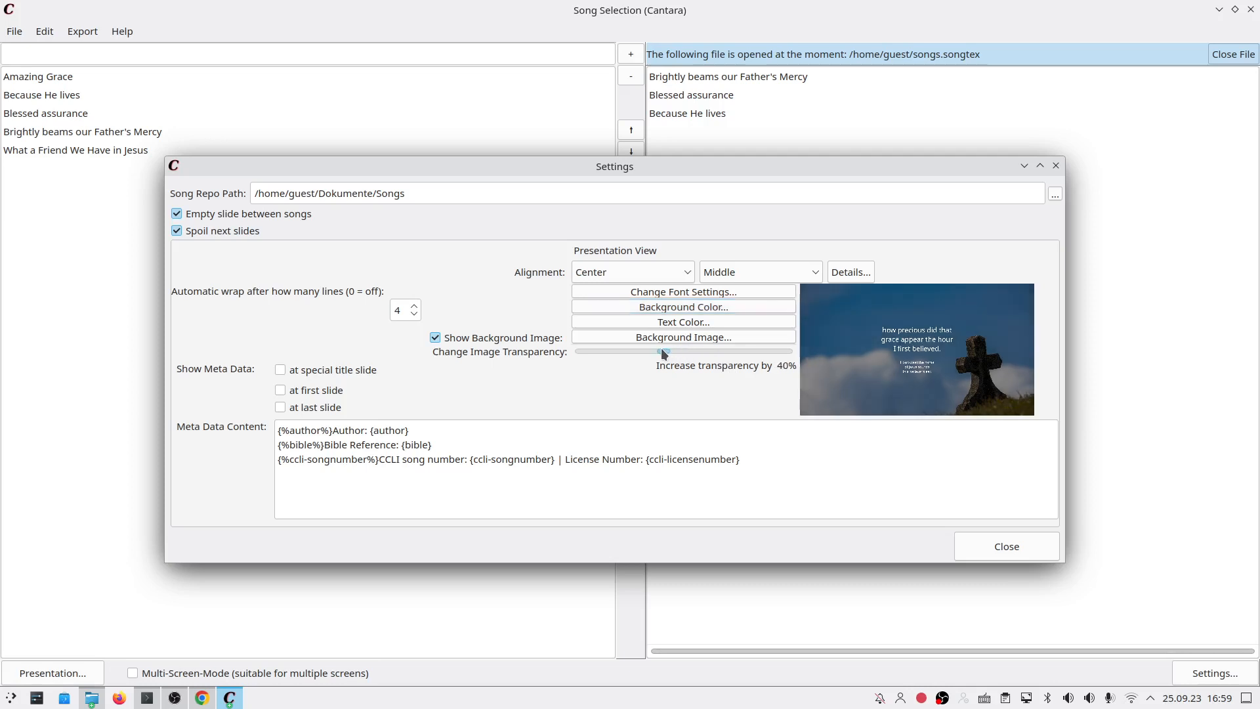
{"action": "left_click", "coordinate": [660, 293]}
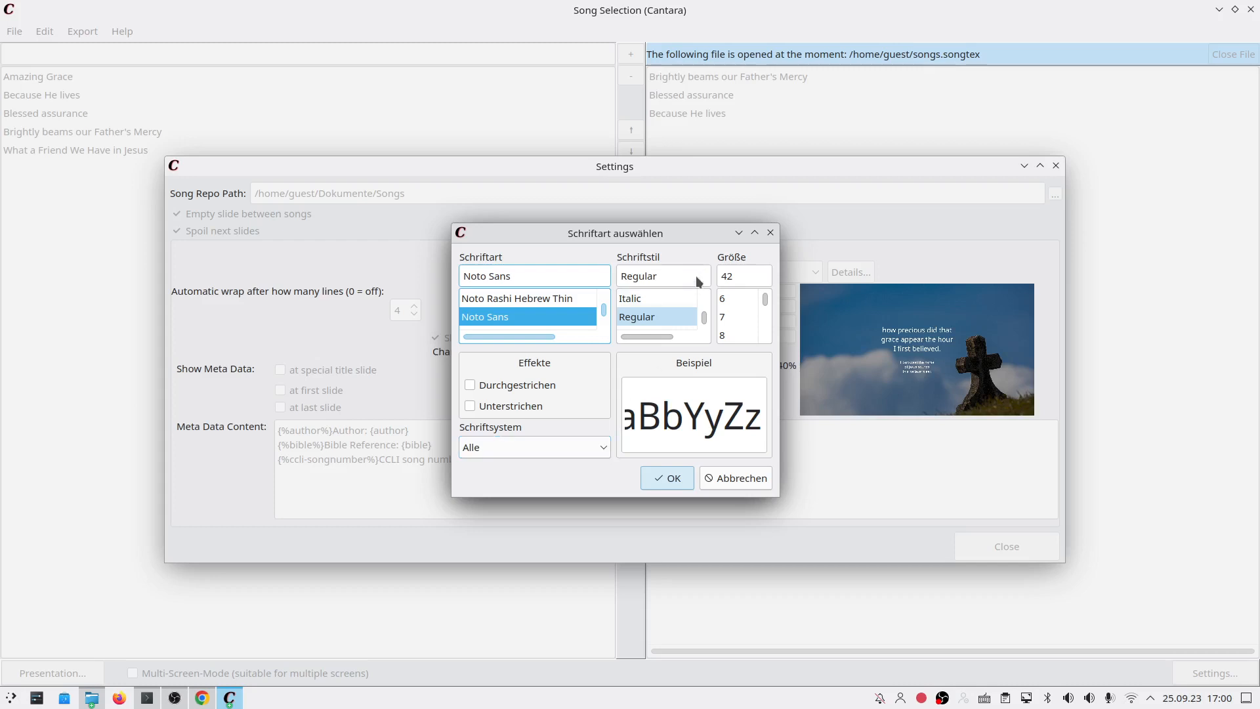
{"action": "left_click", "coordinate": [769, 233]}
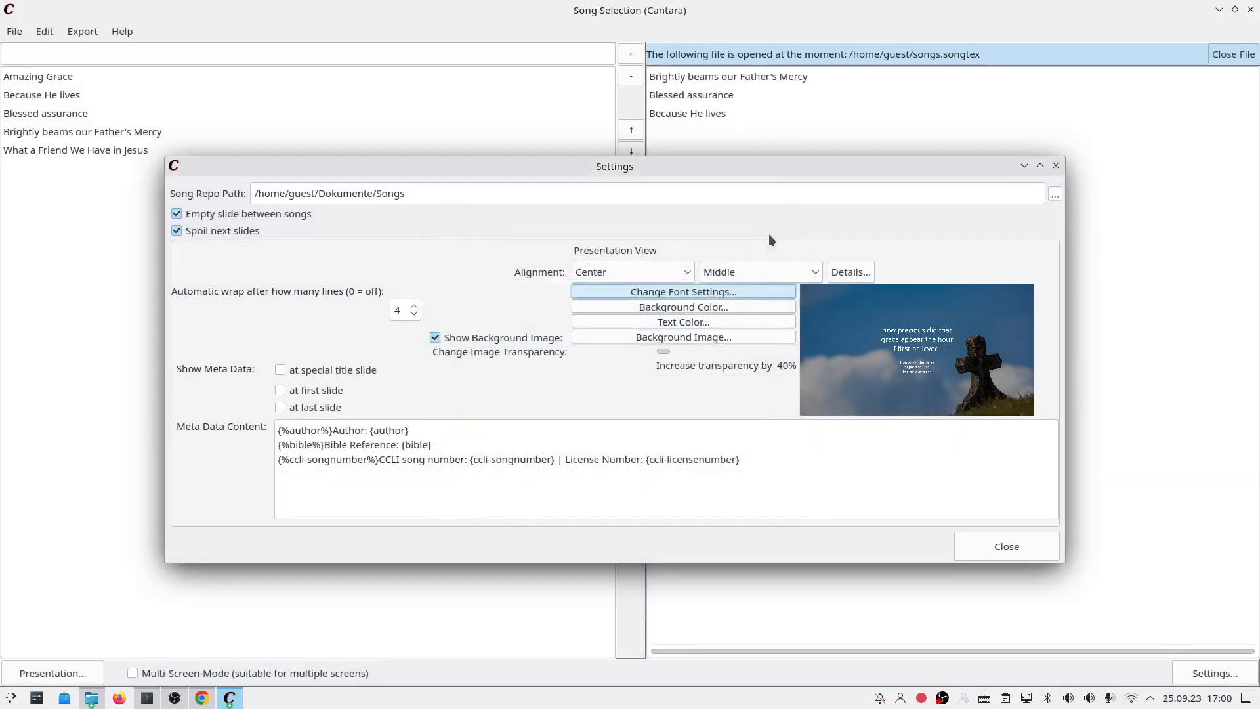
{"action": "left_click", "coordinate": [660, 321]}
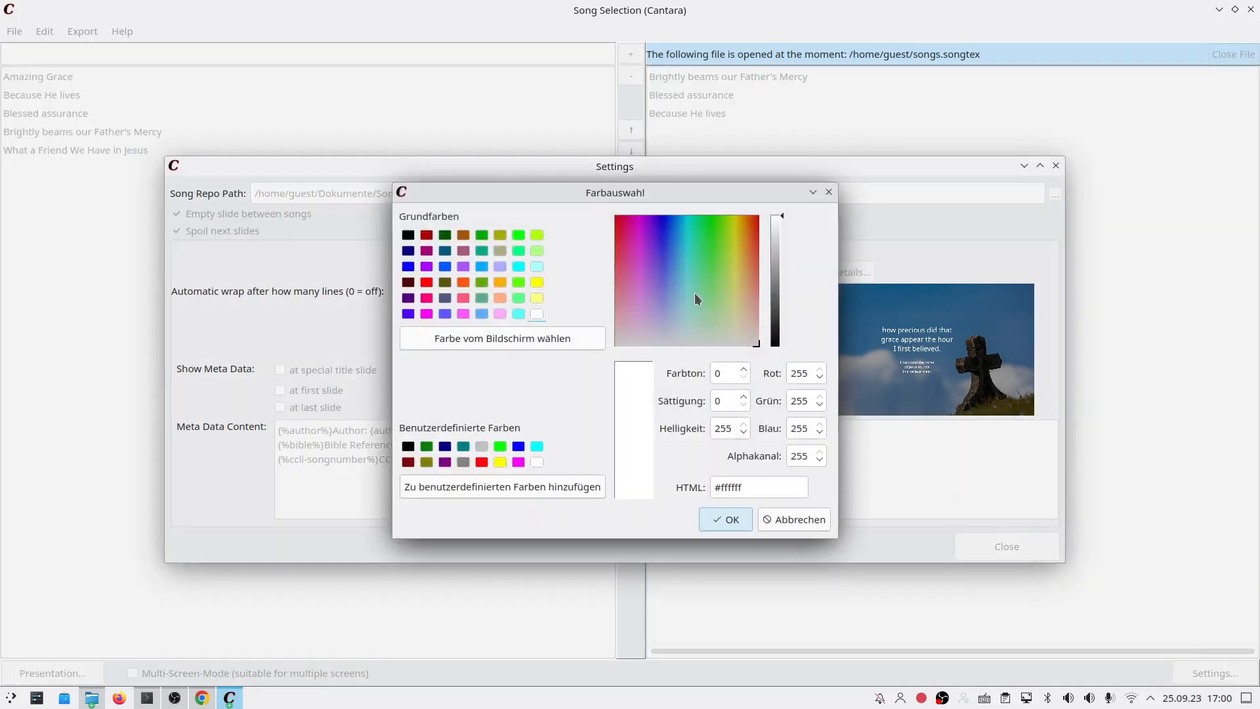
{"action": "left_click", "coordinate": [793, 522]}
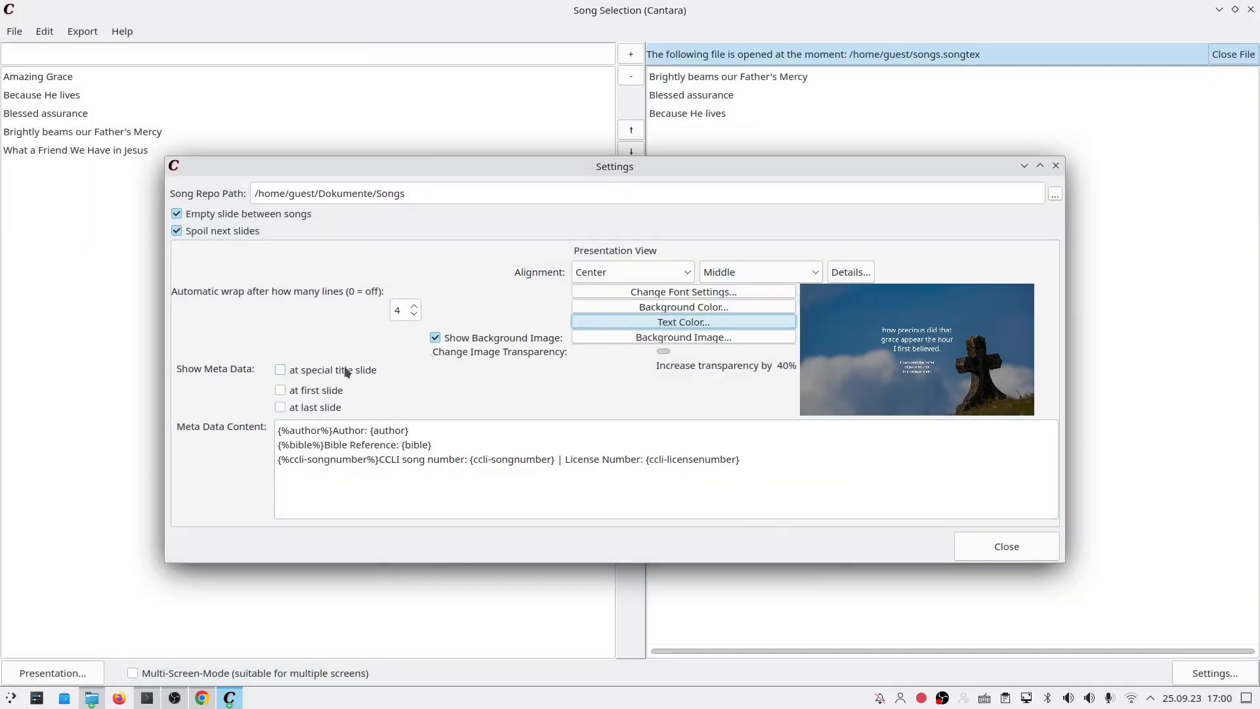
{"action": "left_click_drag", "start_coordinate": [384, 169], "coordinate": [401, 256]}
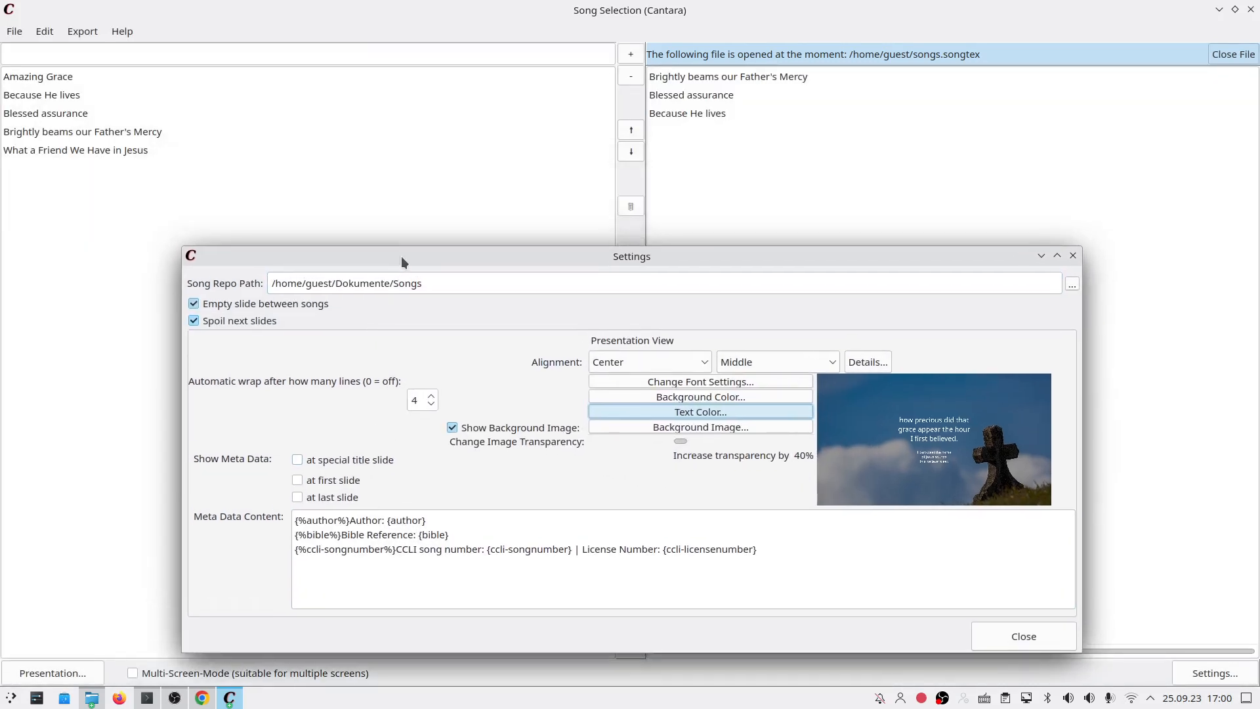
{"action": "left_click", "coordinate": [424, 399]}
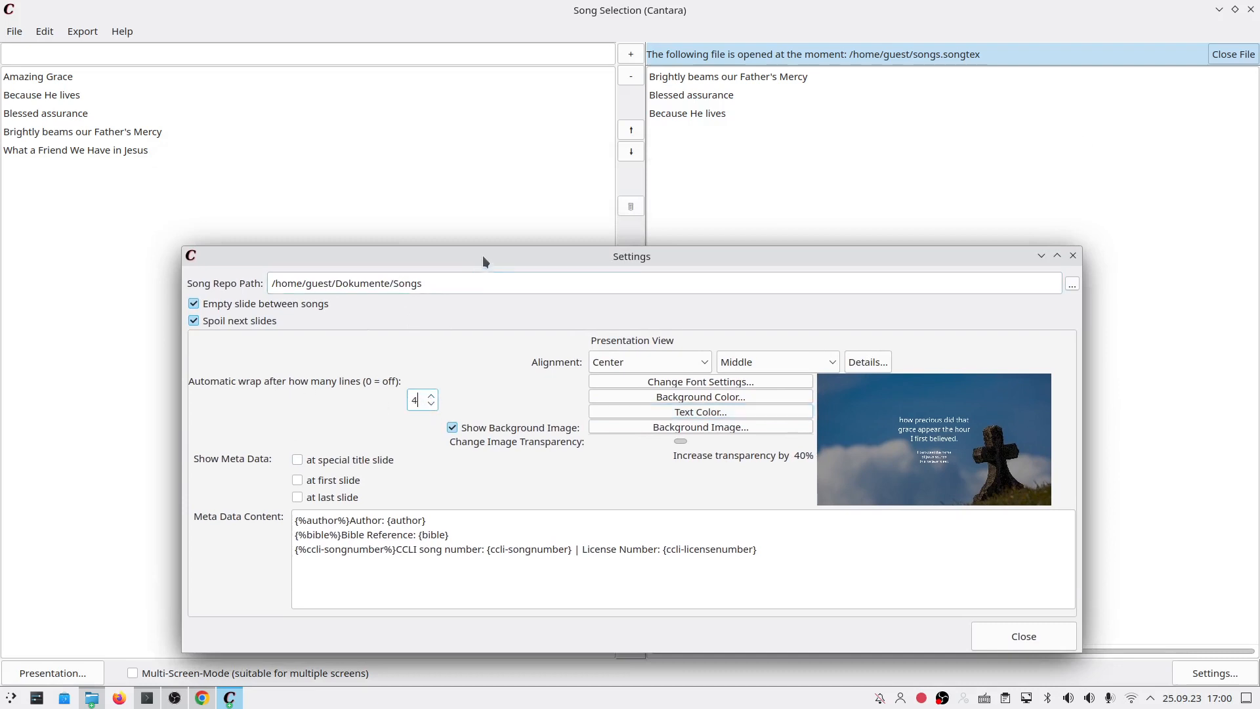
{"action": "left_click_drag", "start_coordinate": [483, 257], "coordinate": [427, 215]}
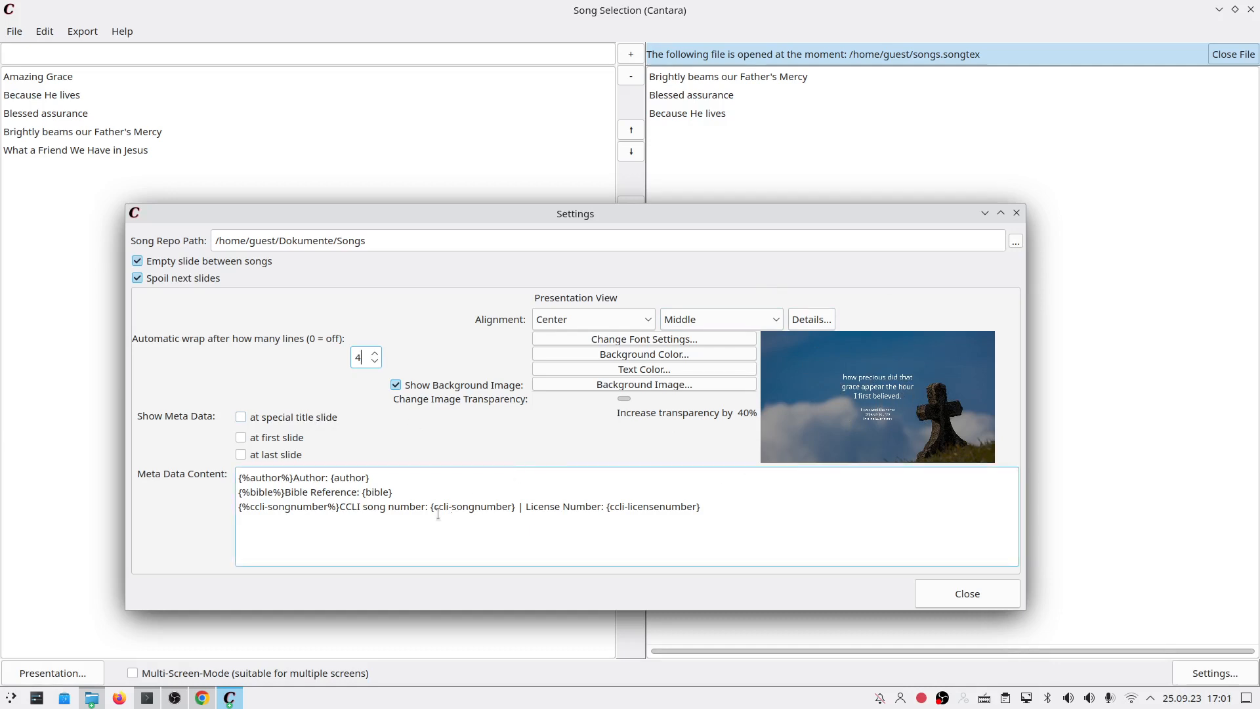
Step: Set the slide text alignment to Left, positioned at the bottom (Buttom)
{"action": "left_click", "coordinate": [649, 319]}
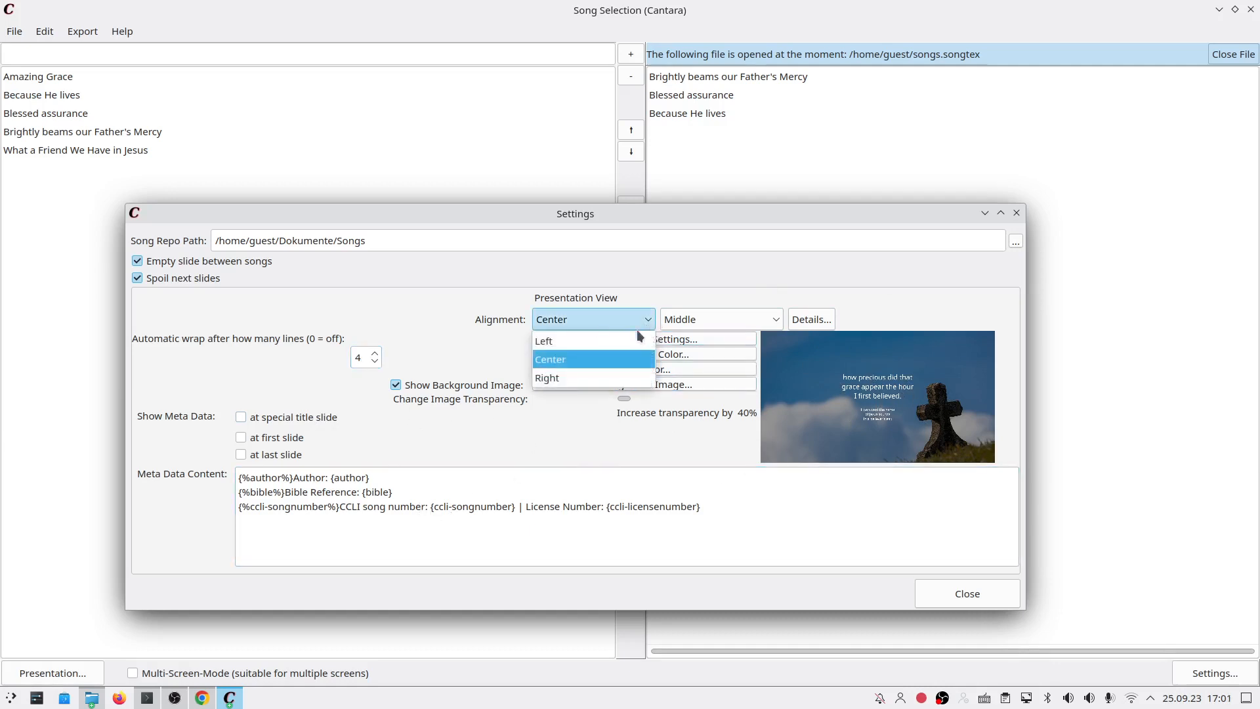
{"action": "left_click", "coordinate": [630, 338]}
{"action": "left_click", "coordinate": [633, 316]}
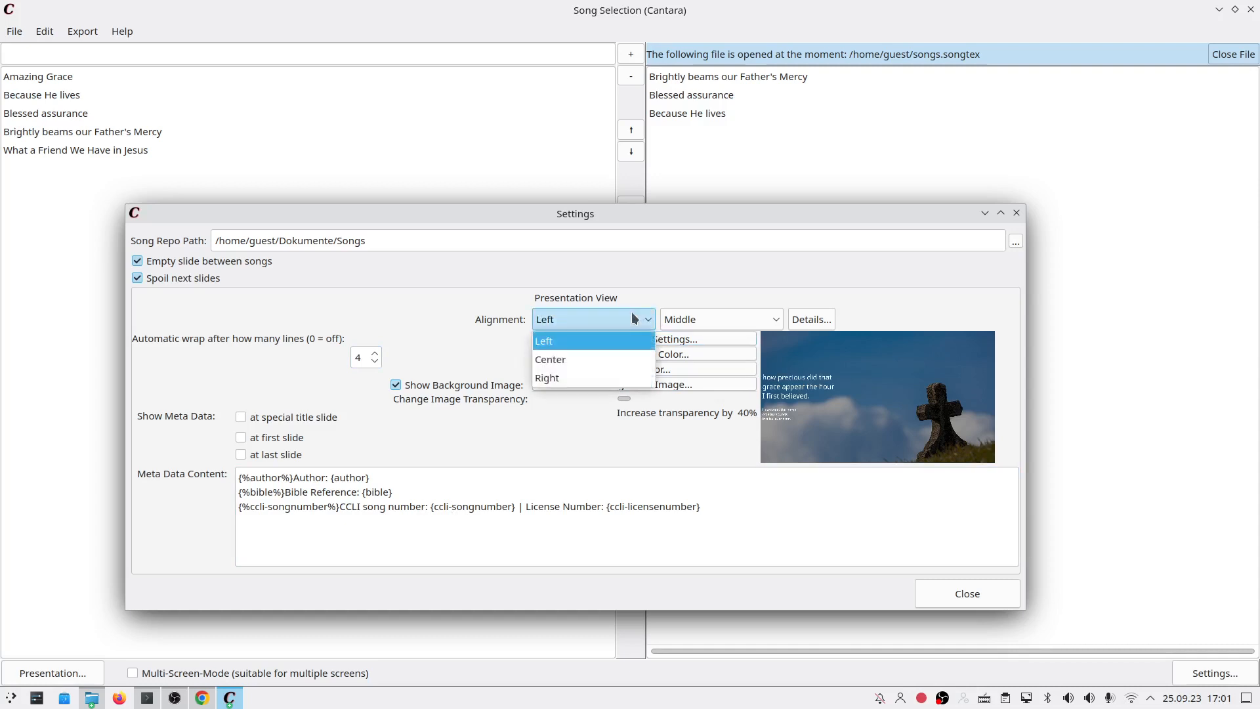
{"action": "left_click", "coordinate": [619, 378]}
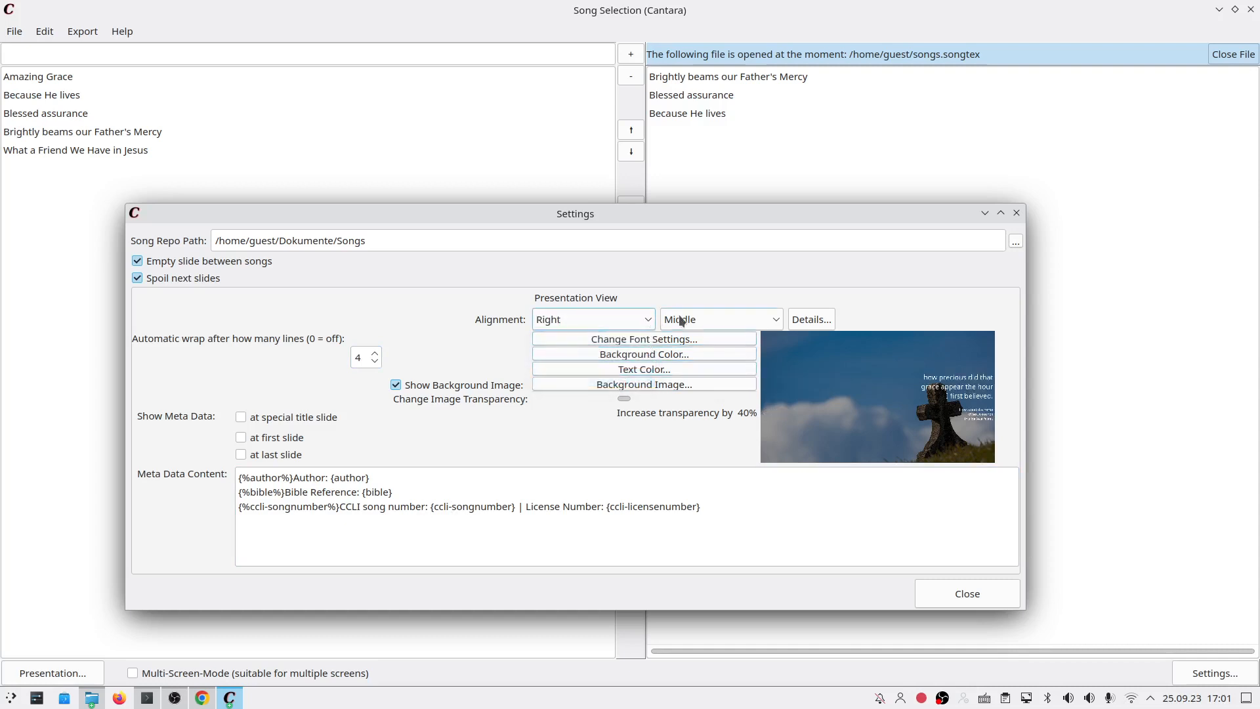
{"action": "left_click", "coordinate": [641, 314]}
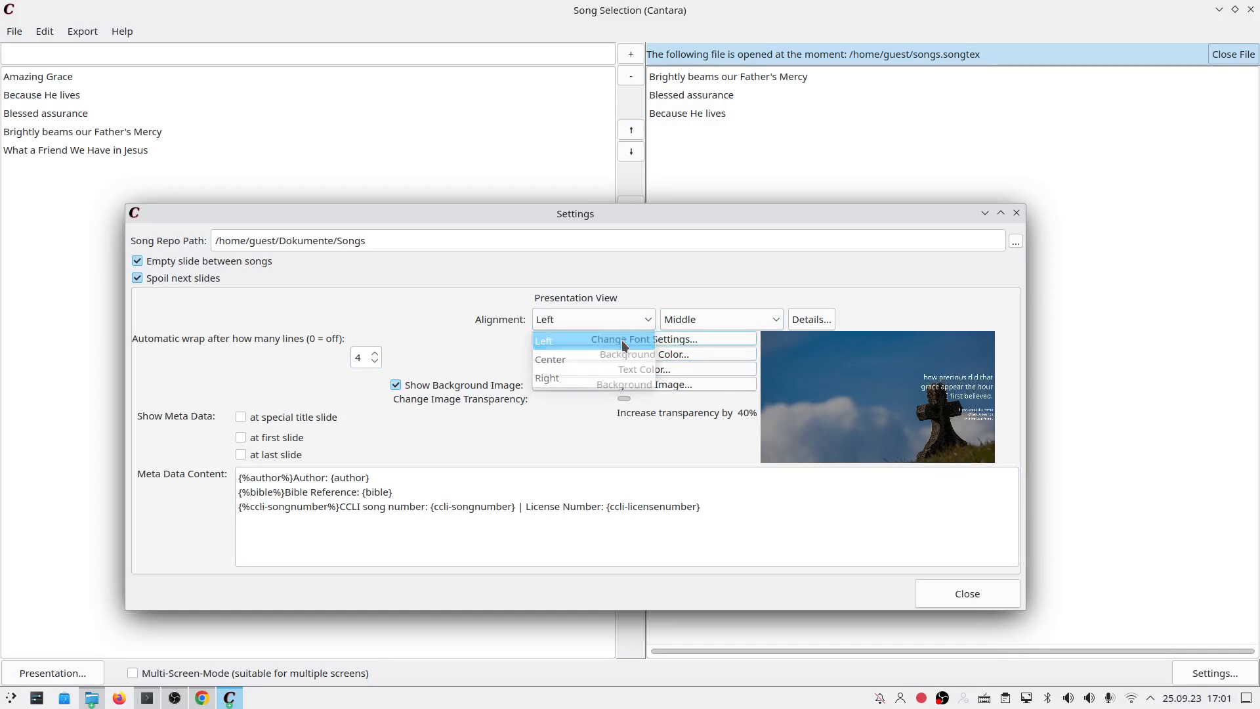
{"action": "left_click", "coordinate": [621, 340]}
{"action": "left_click", "coordinate": [765, 311]}
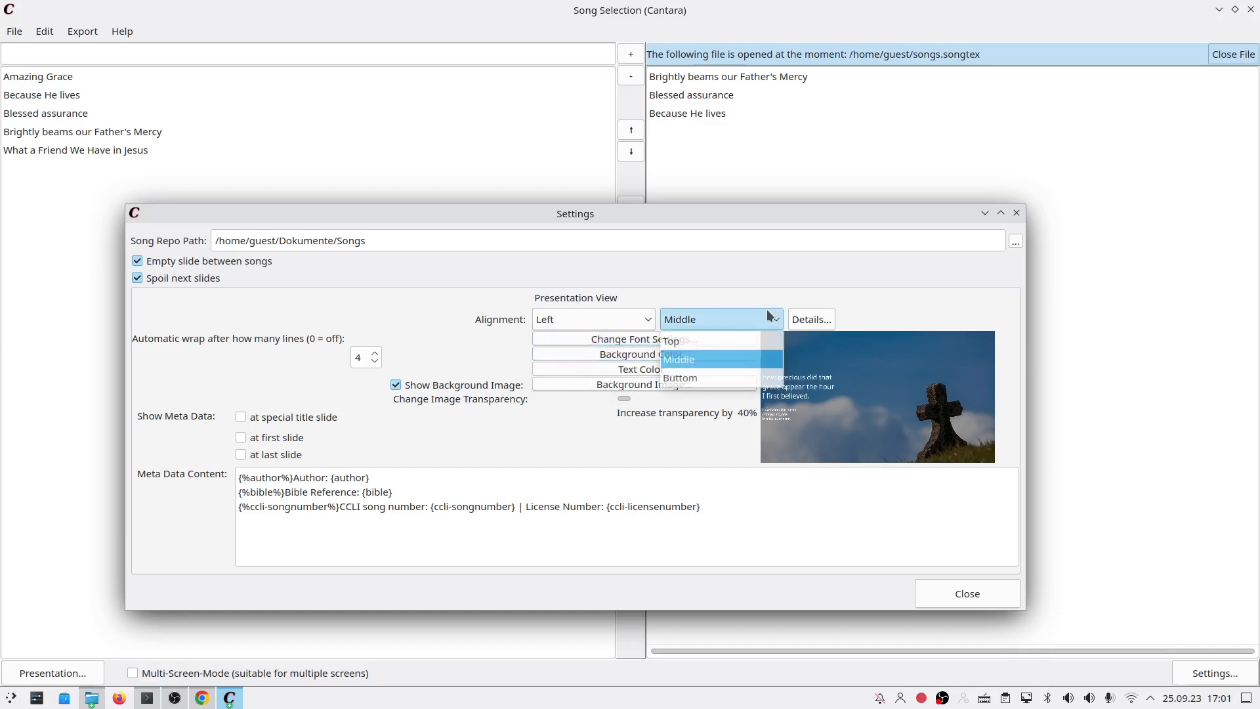
{"action": "left_click", "coordinate": [729, 377]}
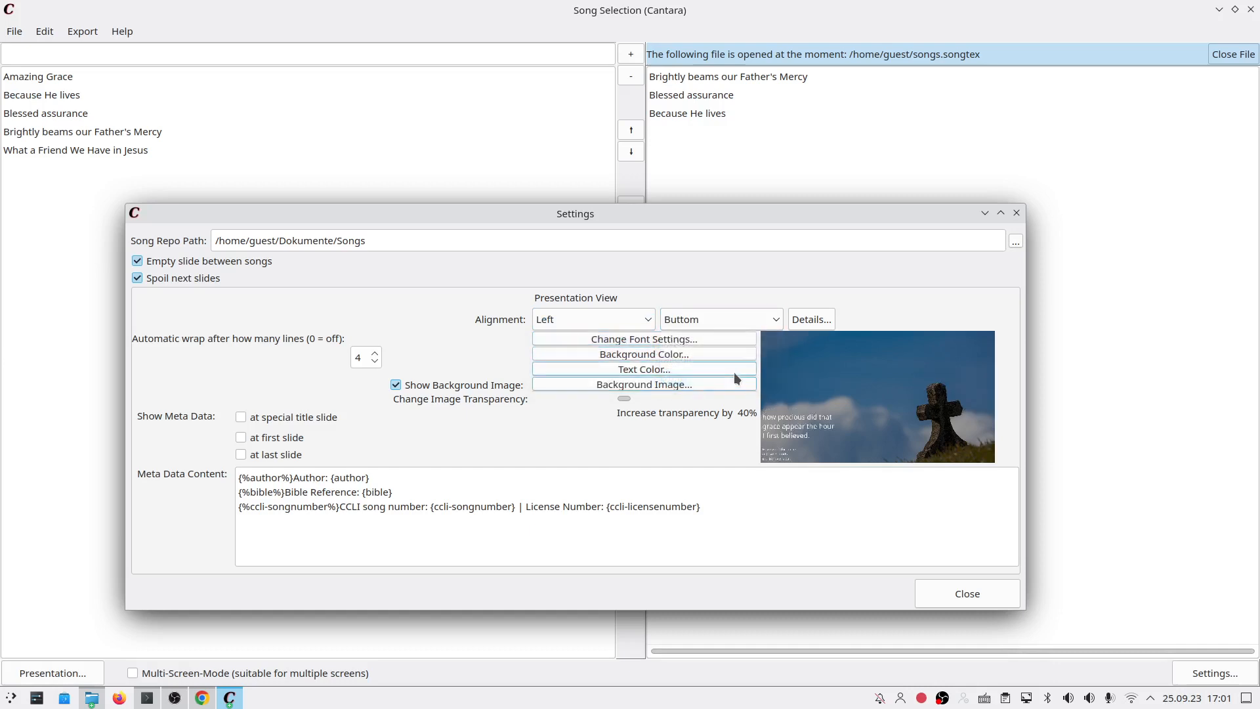
Step: Raise the left padding to 35 in Details and turn off Spoil next slides
{"action": "left_click", "coordinate": [812, 322]}
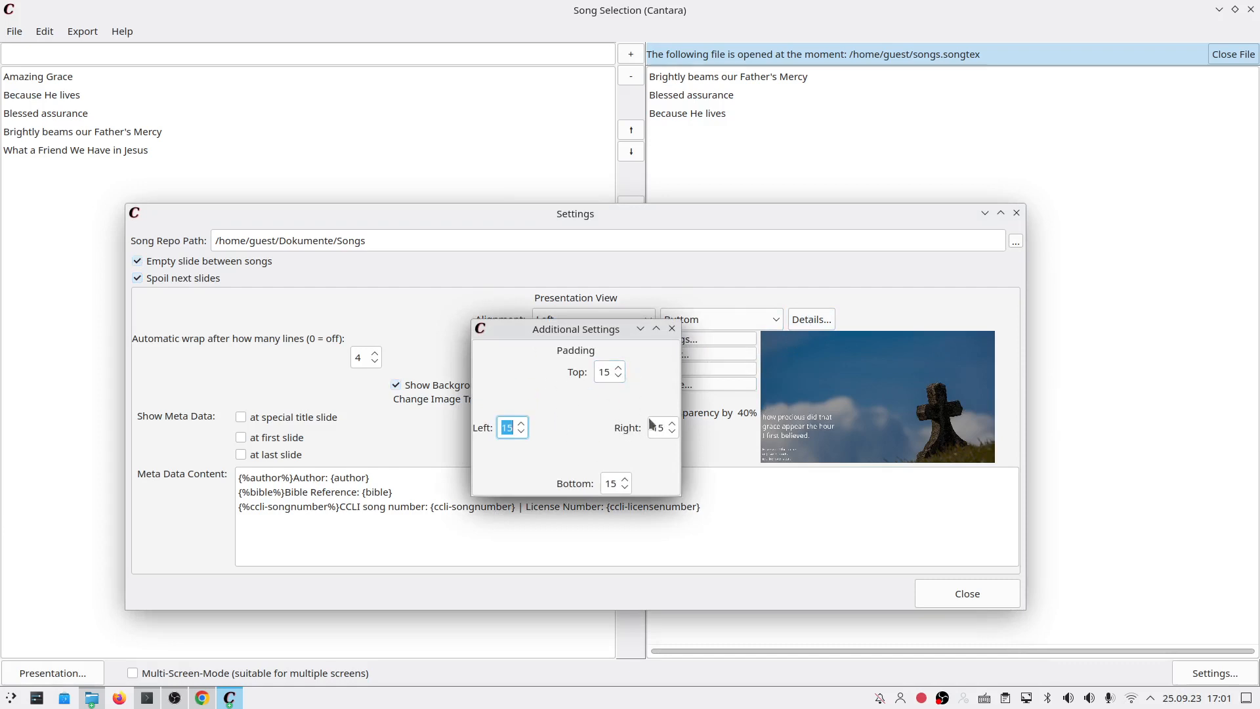
{"action": "left_click", "coordinate": [522, 423]}
{"action": "left_click", "coordinate": [672, 328]}
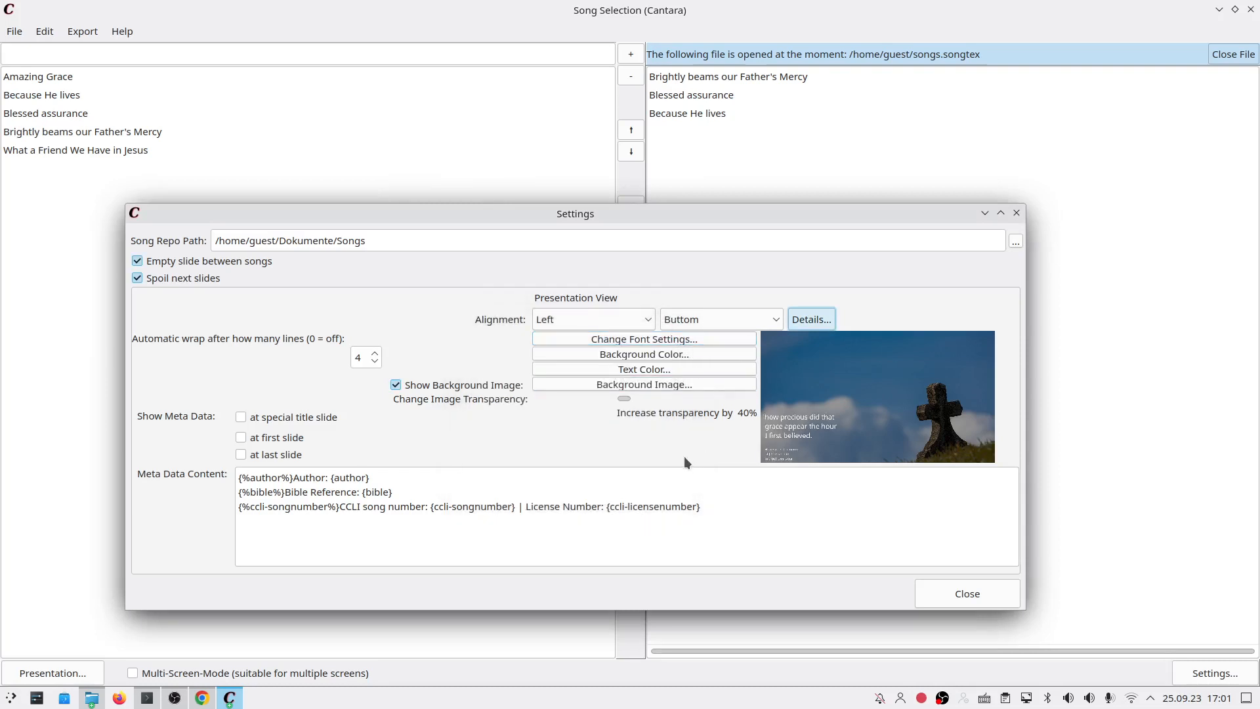
{"action": "left_click", "coordinate": [184, 276]}
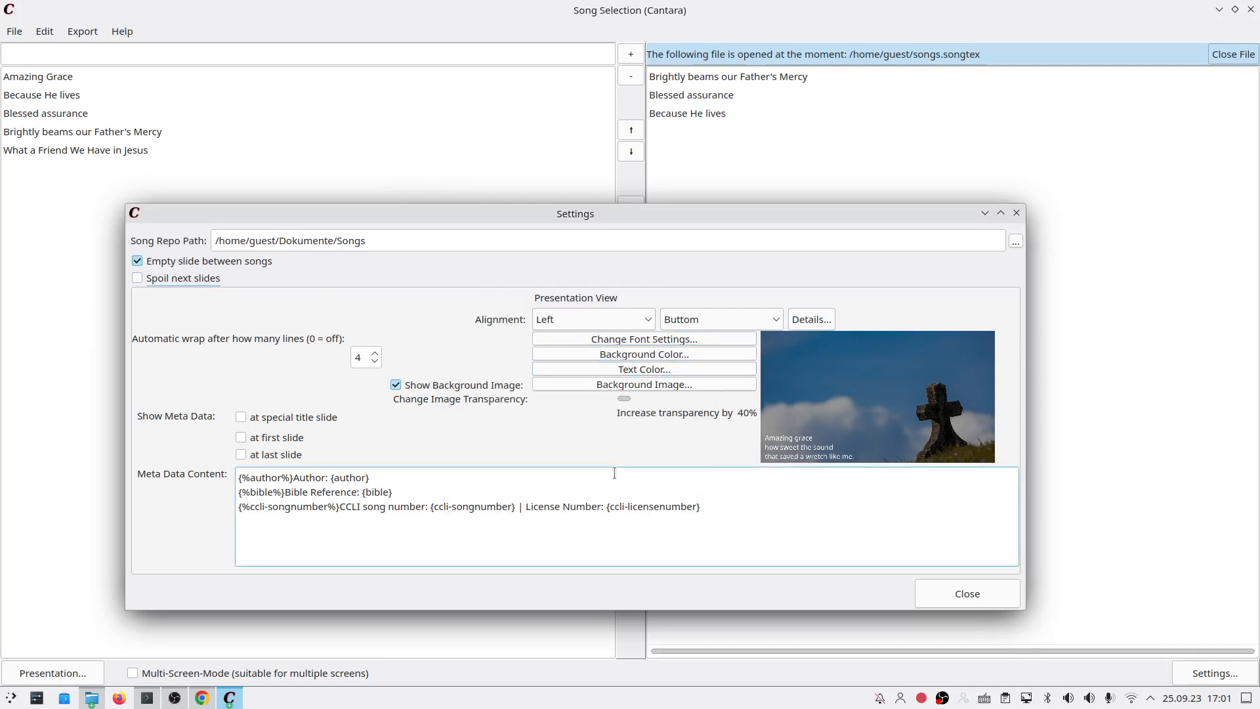
Step: Set vertical alignment back to Middle and turn Spoil next slides on again
{"action": "left_click", "coordinate": [680, 319]}
{"action": "left_click", "coordinate": [687, 359]}
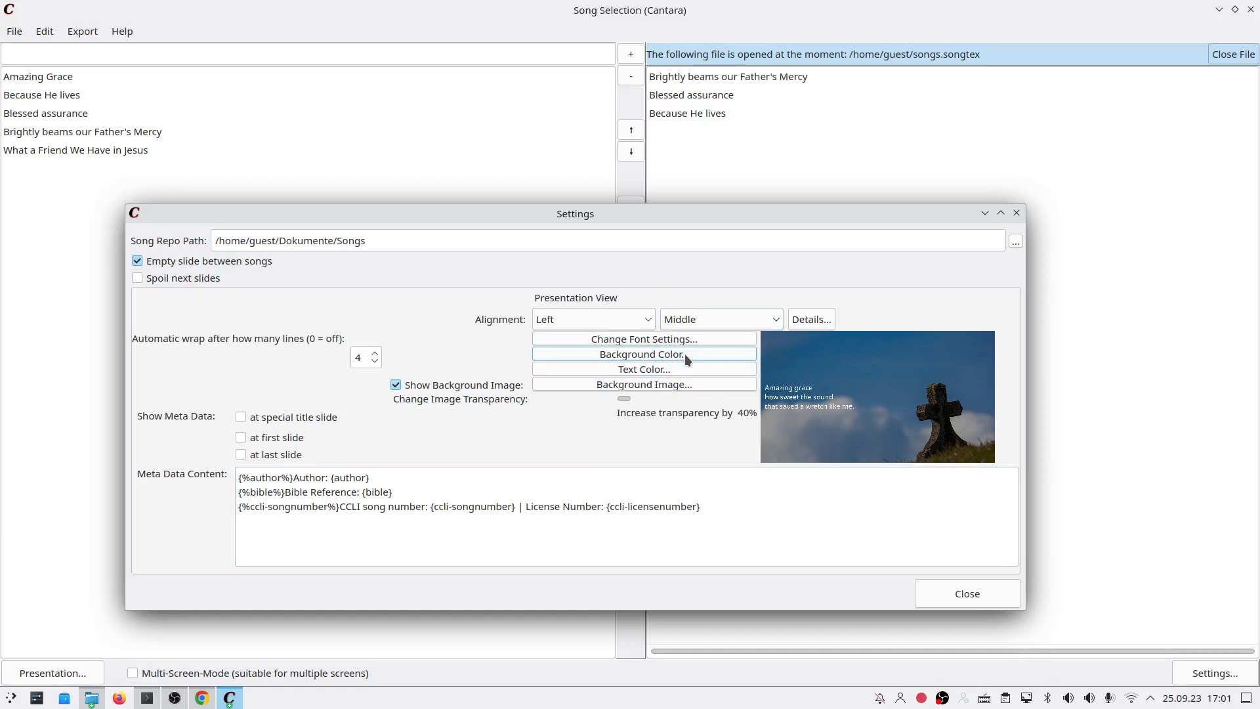
{"action": "left_click", "coordinate": [198, 280]}
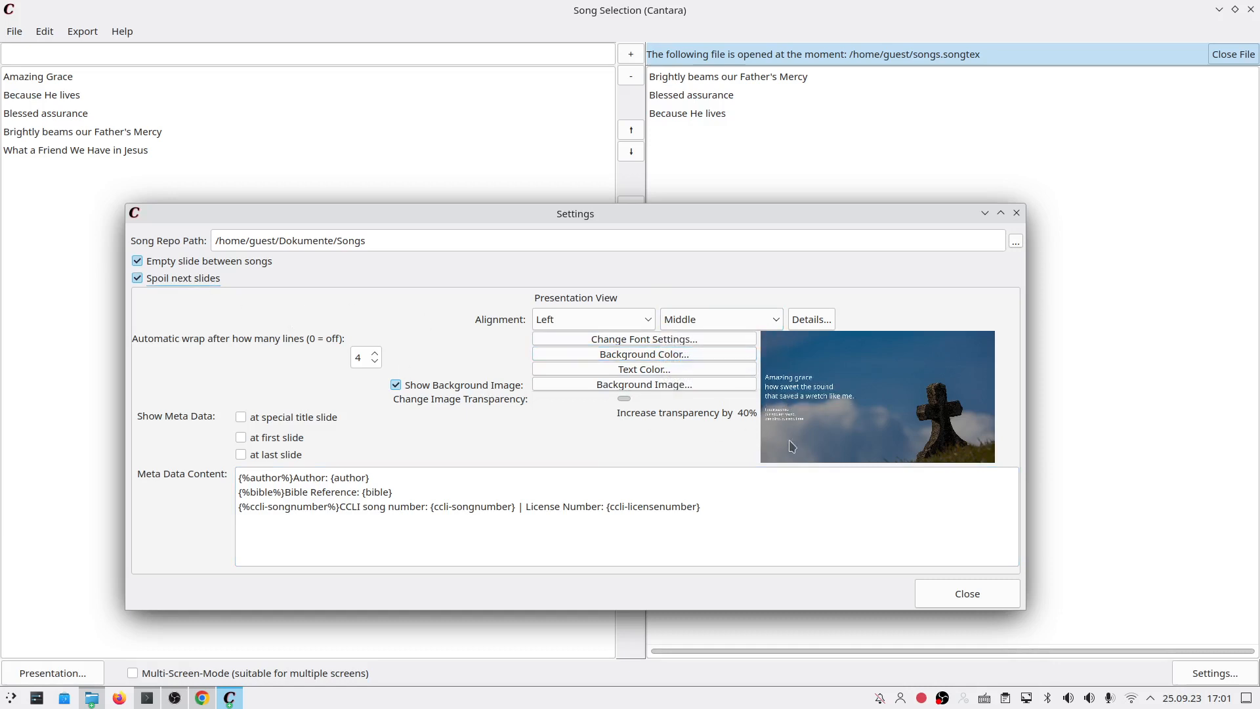
Step: Set the left padding to 50 and show meta data at the special title slide
{"action": "left_click", "coordinate": [812, 319]}
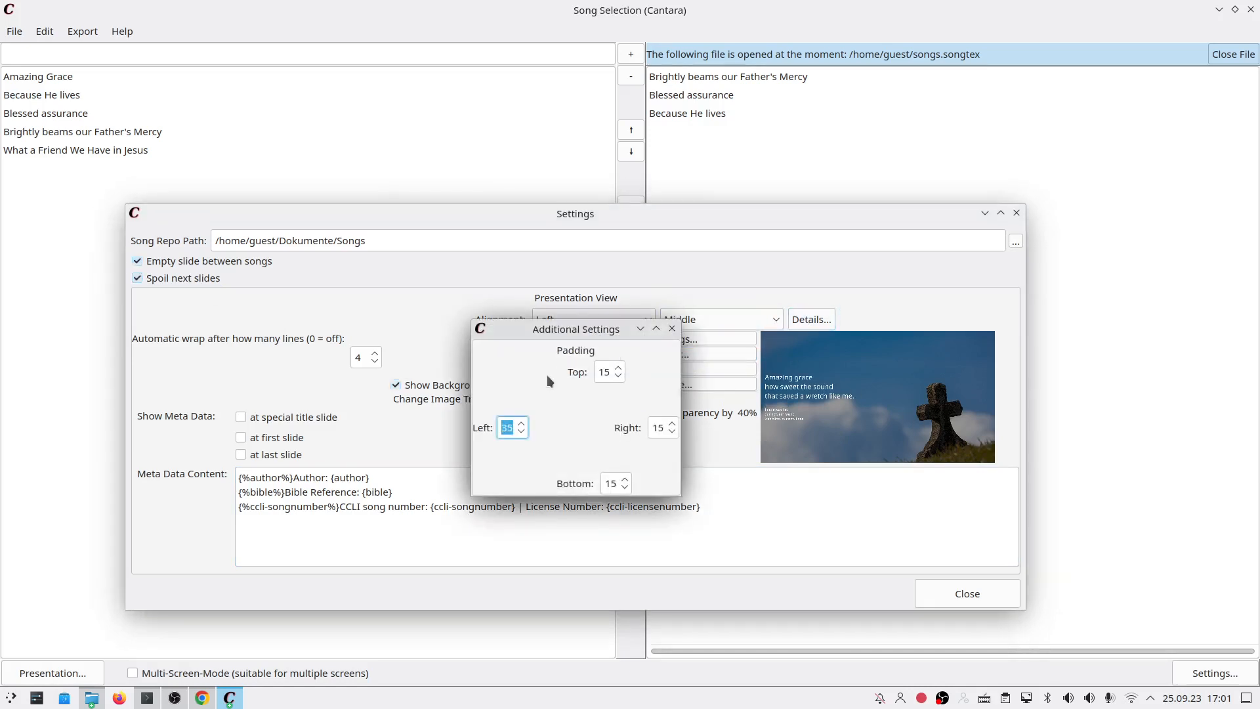
{"action": "type", "text": "50"}
{"action": "left_click", "coordinate": [671, 327]}
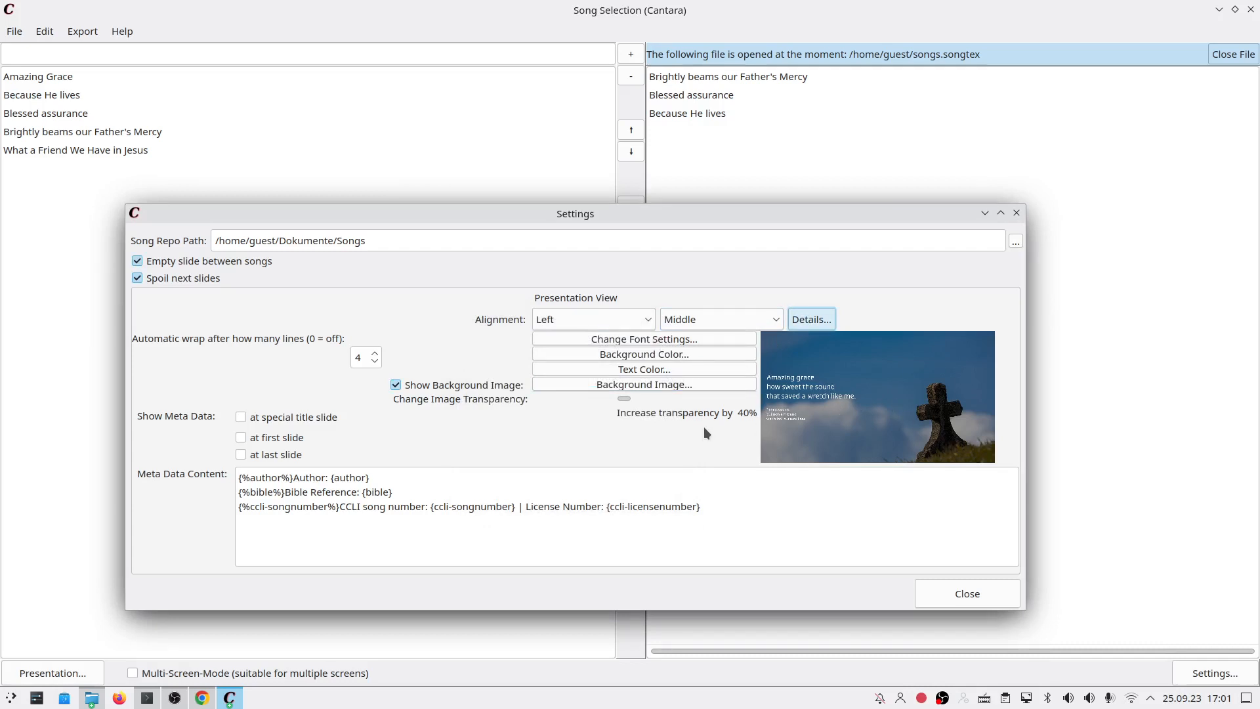
{"action": "left_click", "coordinate": [322, 421]}
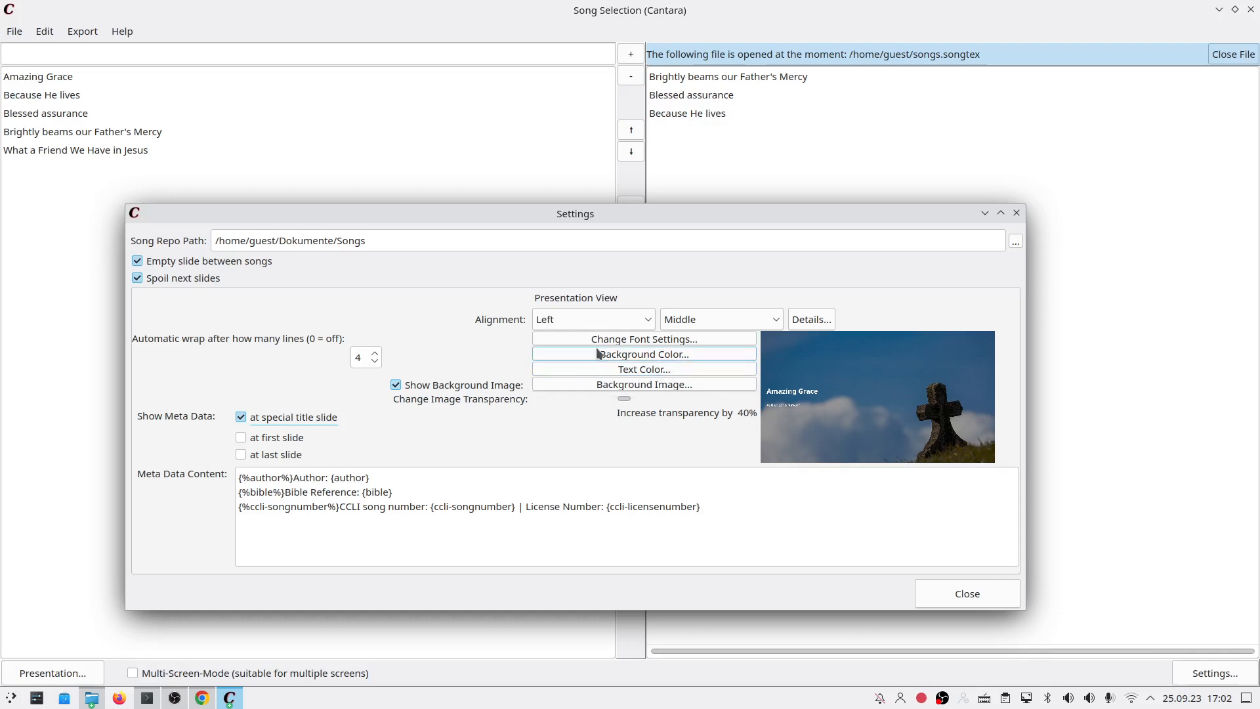
{"action": "left_click", "coordinate": [257, 491]}
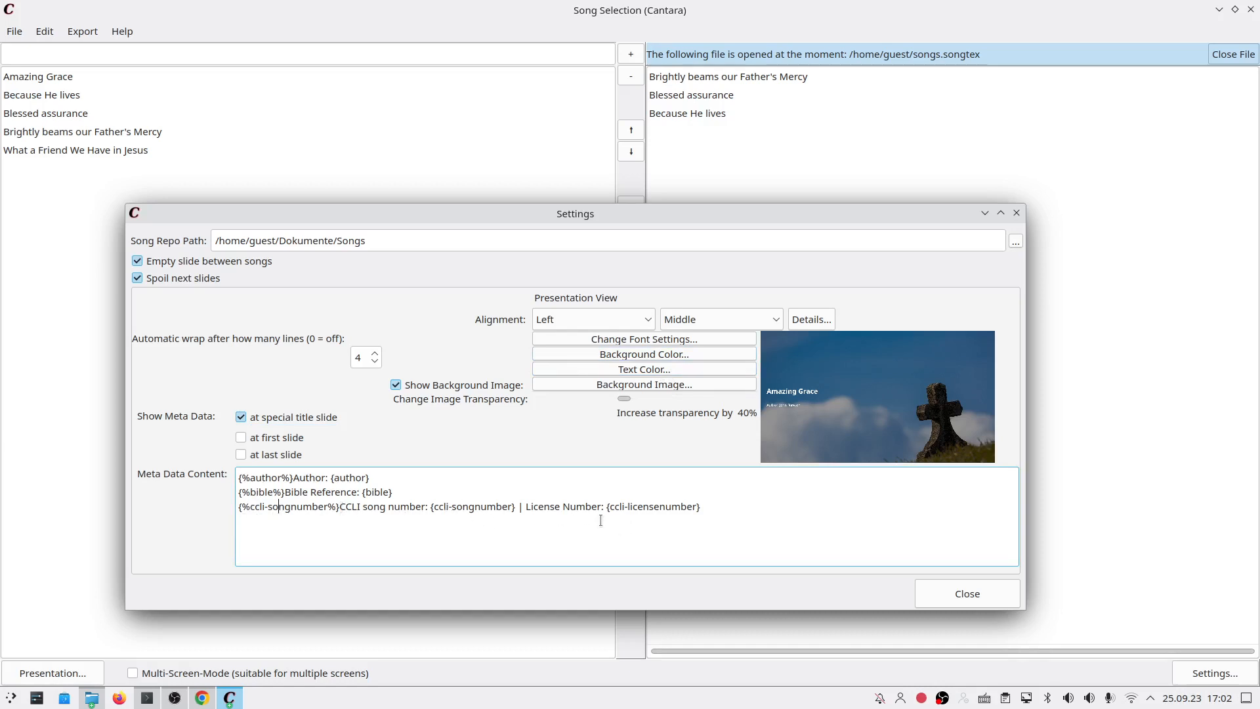
{"action": "left_click", "coordinate": [706, 506]}
{"action": "left_click_drag", "start_coordinate": [706, 507], "coordinate": [230, 480]}
{"action": "left_click", "coordinate": [410, 506]}
{"action": "left_click", "coordinate": [392, 492]}
{"action": "left_click_drag", "start_coordinate": [238, 478], "coordinate": [293, 475]}
{"action": "left_click", "coordinate": [282, 475]}
{"action": "double_click", "coordinate": [283, 476]}
{"action": "left_click_drag", "start_coordinate": [294, 475], "coordinate": [379, 468]}
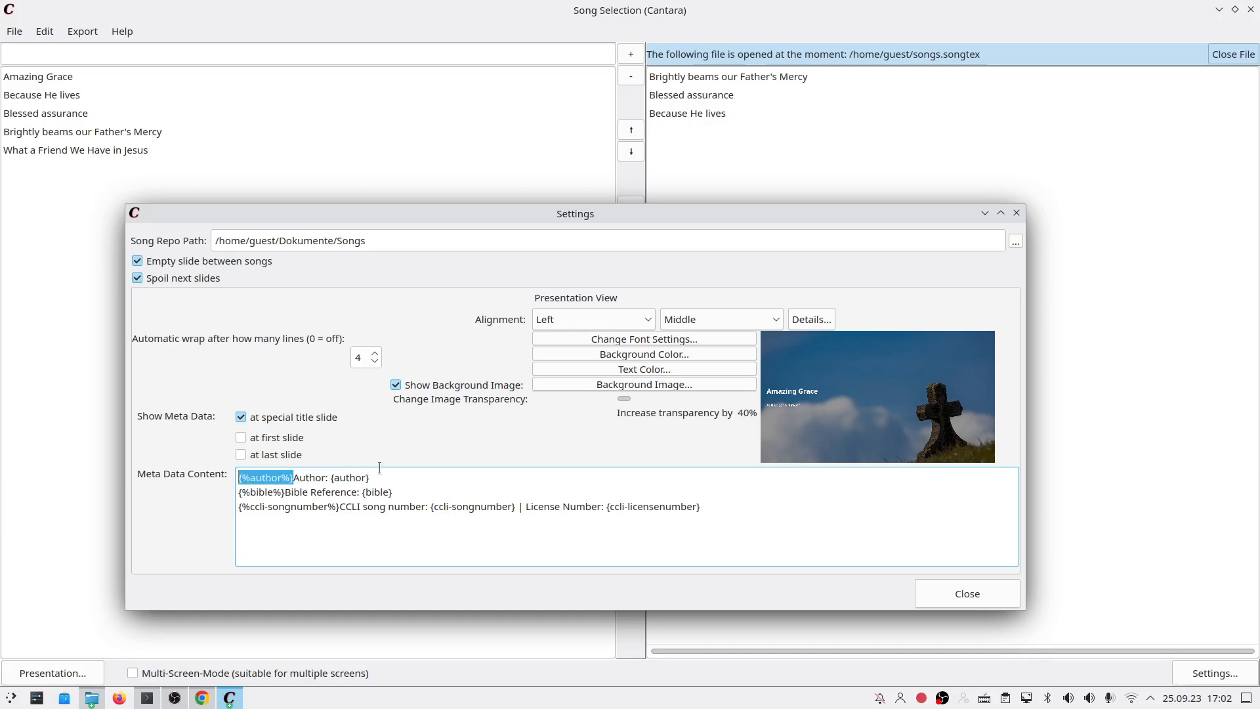
{"action": "left_click", "coordinate": [240, 477]}
{"action": "left_click_drag", "start_coordinate": [240, 478], "coordinate": [299, 478]}
{"action": "left_click", "coordinate": [284, 478]}
{"action": "double_click", "coordinate": [285, 478]}
{"action": "double_click", "coordinate": [258, 478]}
{"action": "double_click", "coordinate": [302, 478]}
{"action": "double_click", "coordinate": [301, 478]}
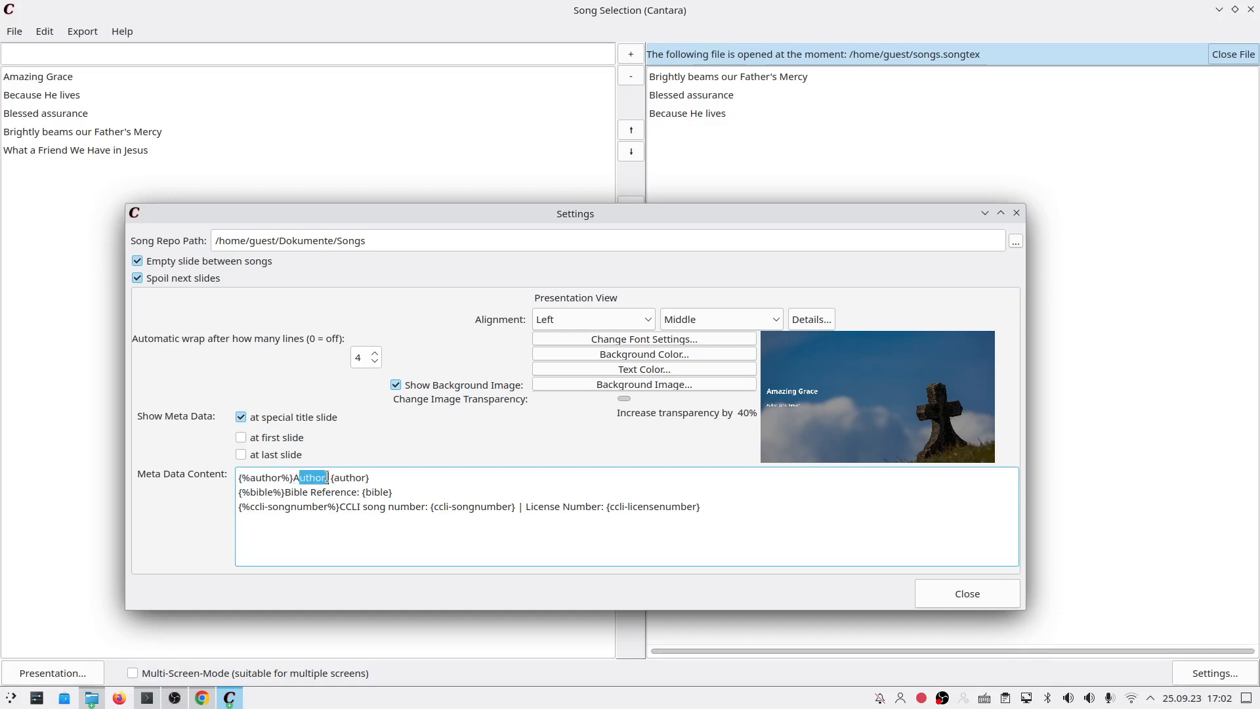
{"action": "left_click_drag", "start_coordinate": [330, 477], "coordinate": [370, 478]}
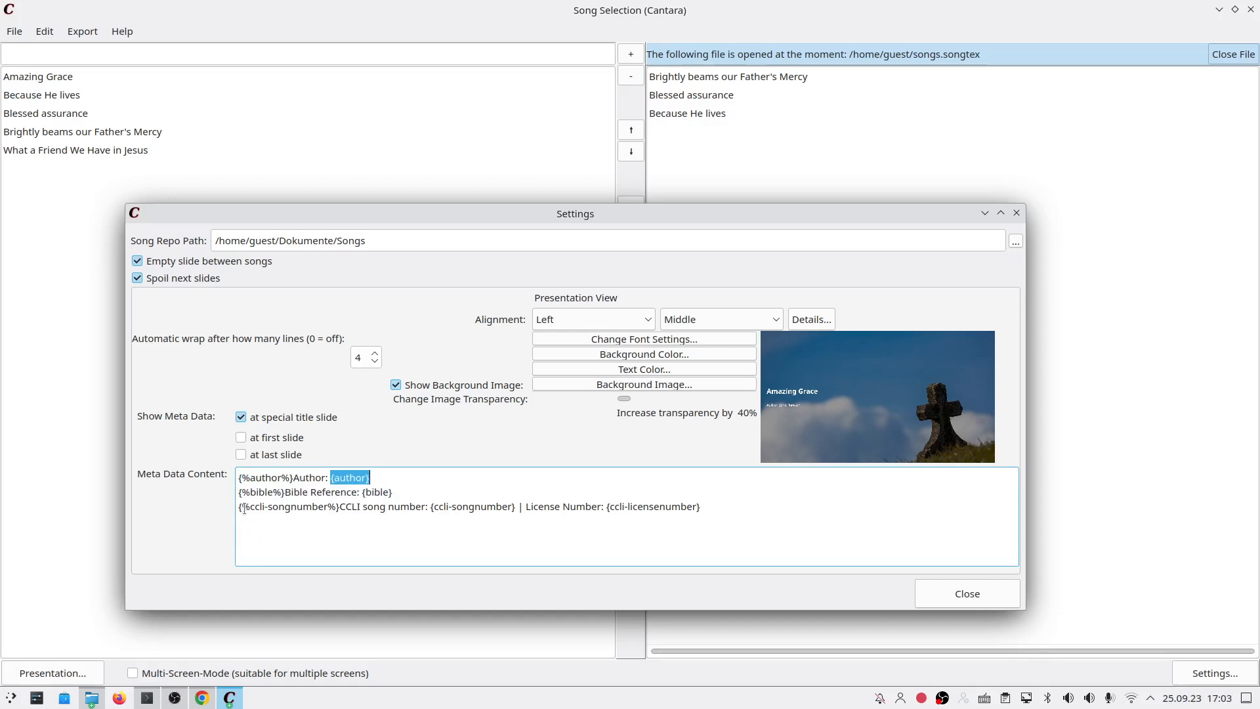
{"action": "left_click", "coordinate": [262, 478]}
{"action": "double_click", "coordinate": [262, 478]}
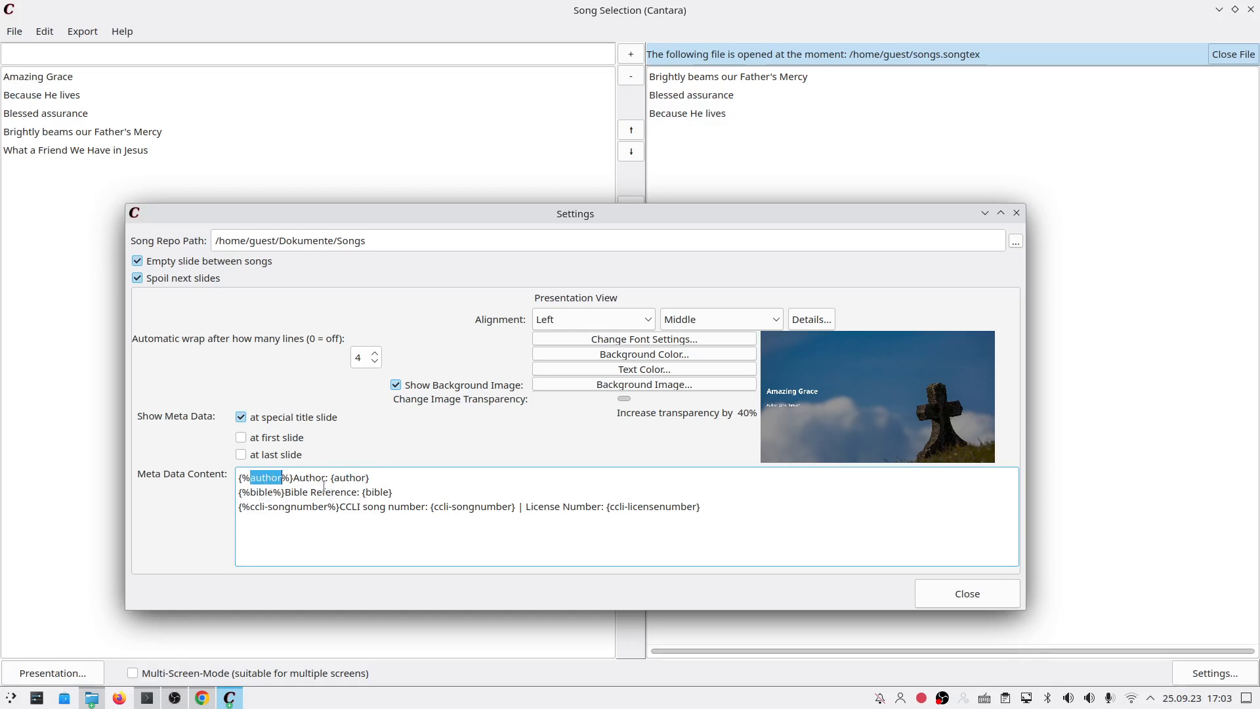
{"action": "double_click", "coordinate": [303, 482]}
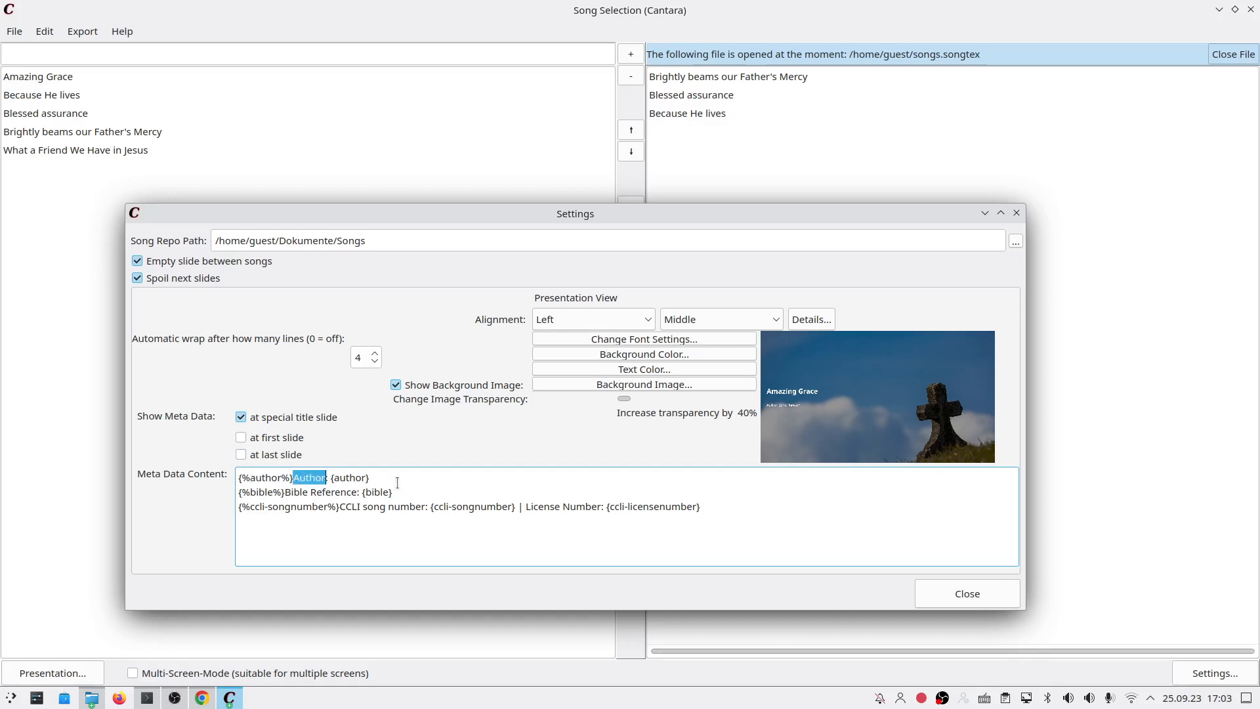
{"action": "left_click", "coordinate": [258, 493]}
{"action": "left_click_drag", "start_coordinate": [250, 492], "coordinate": [275, 491]}
{"action": "left_click_drag", "start_coordinate": [362, 492], "coordinate": [393, 492]}
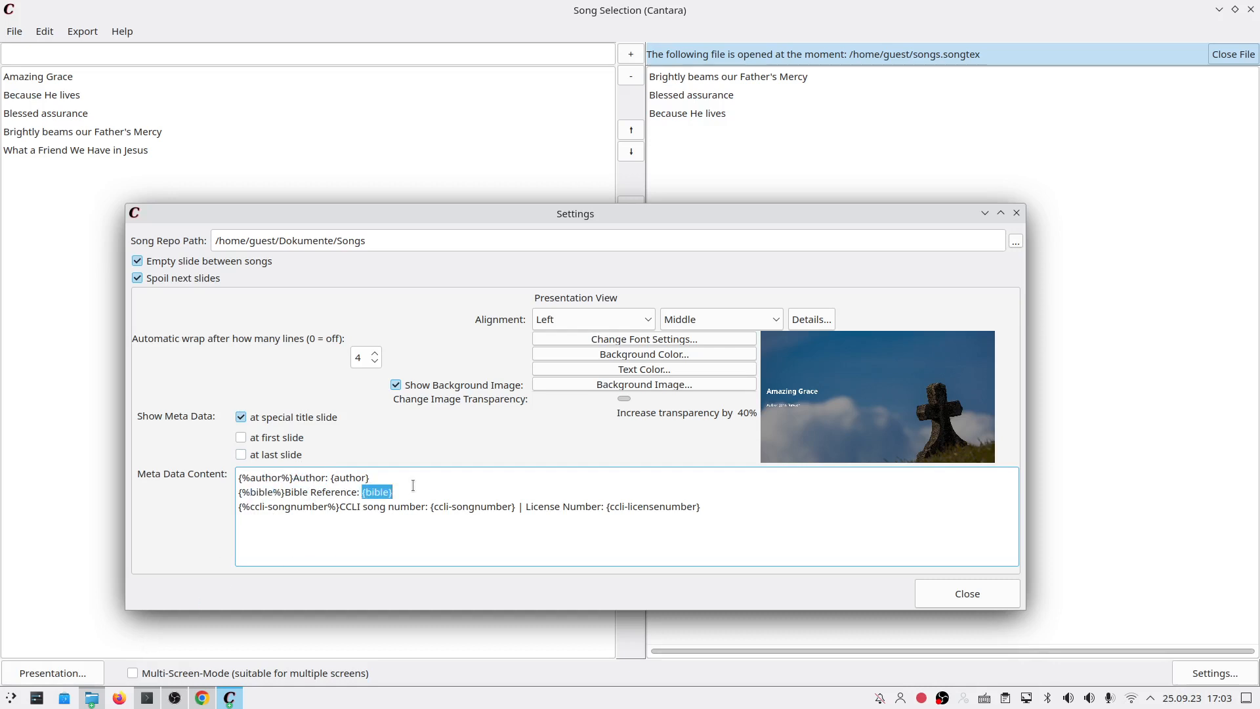
{"action": "left_click", "coordinate": [241, 504]}
{"action": "left_click_drag", "start_coordinate": [250, 506], "coordinate": [319, 506]}
{"action": "left_click_drag", "start_coordinate": [611, 516], "coordinate": [643, 510]}
{"action": "left_click_drag", "start_coordinate": [533, 506], "coordinate": [570, 506]}
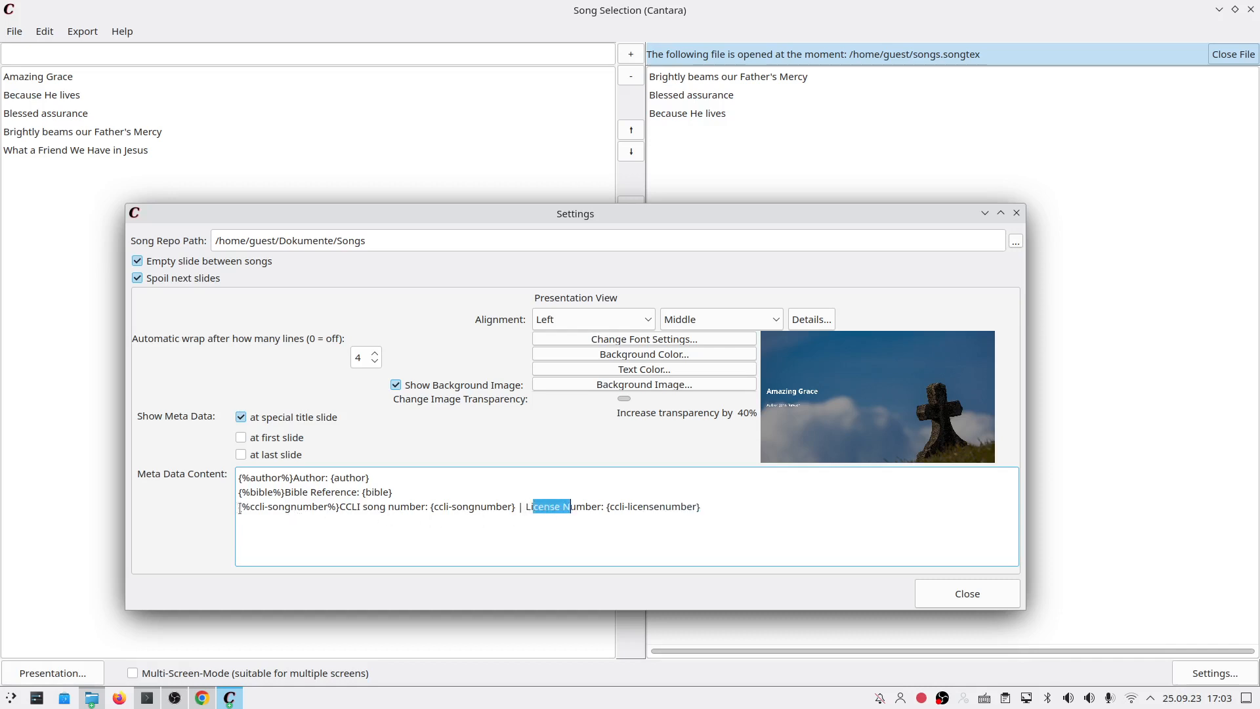
{"action": "left_click_drag", "start_coordinate": [236, 506], "coordinate": [695, 515]}
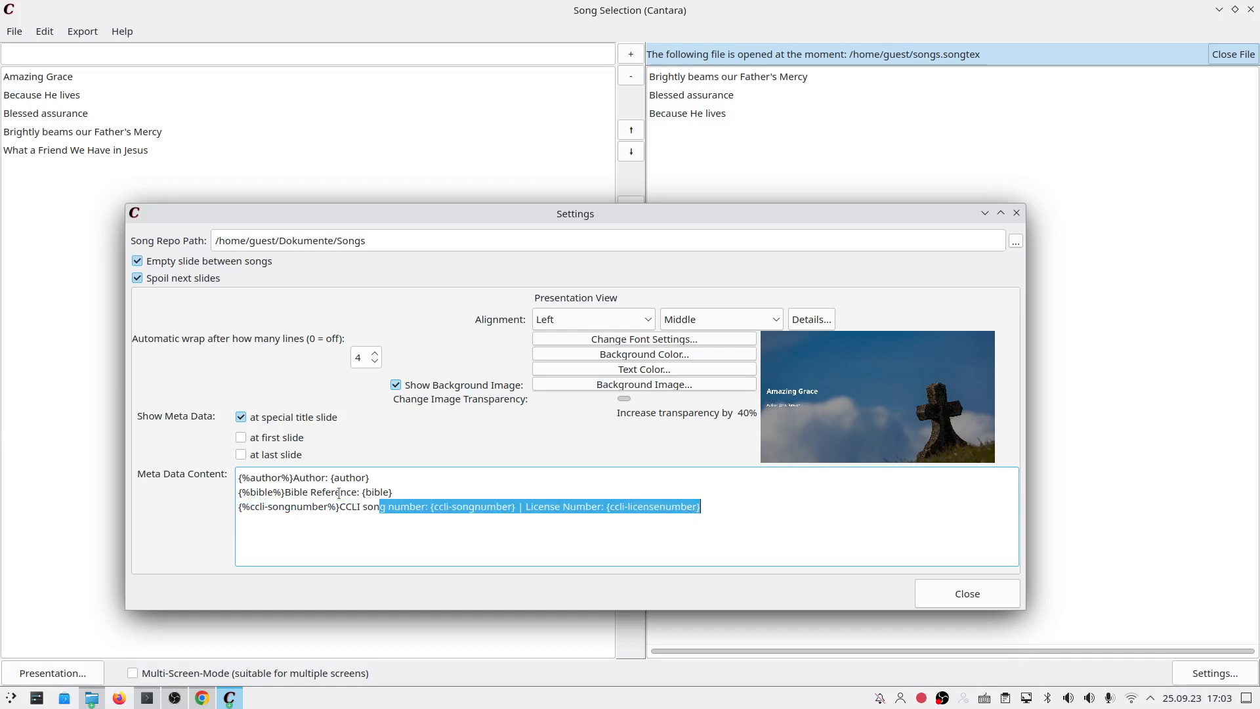
{"action": "left_click", "coordinate": [359, 493]}
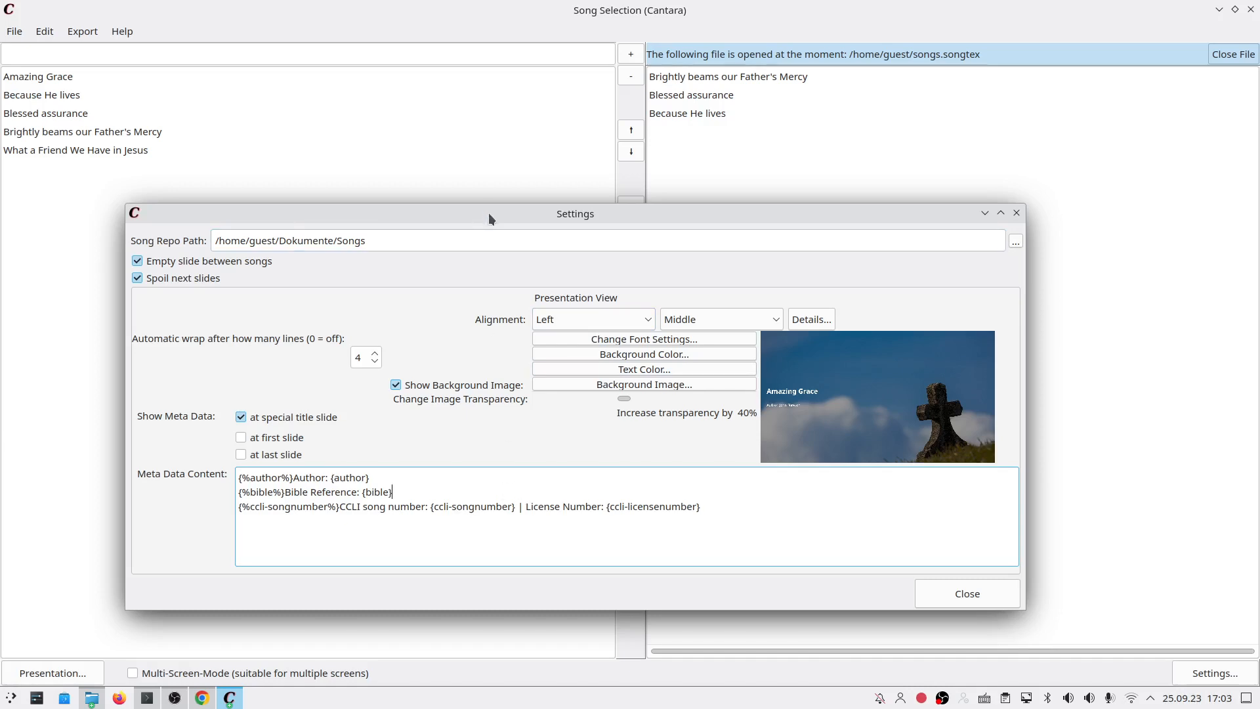
{"action": "left_click_drag", "start_coordinate": [488, 213], "coordinate": [496, 188]}
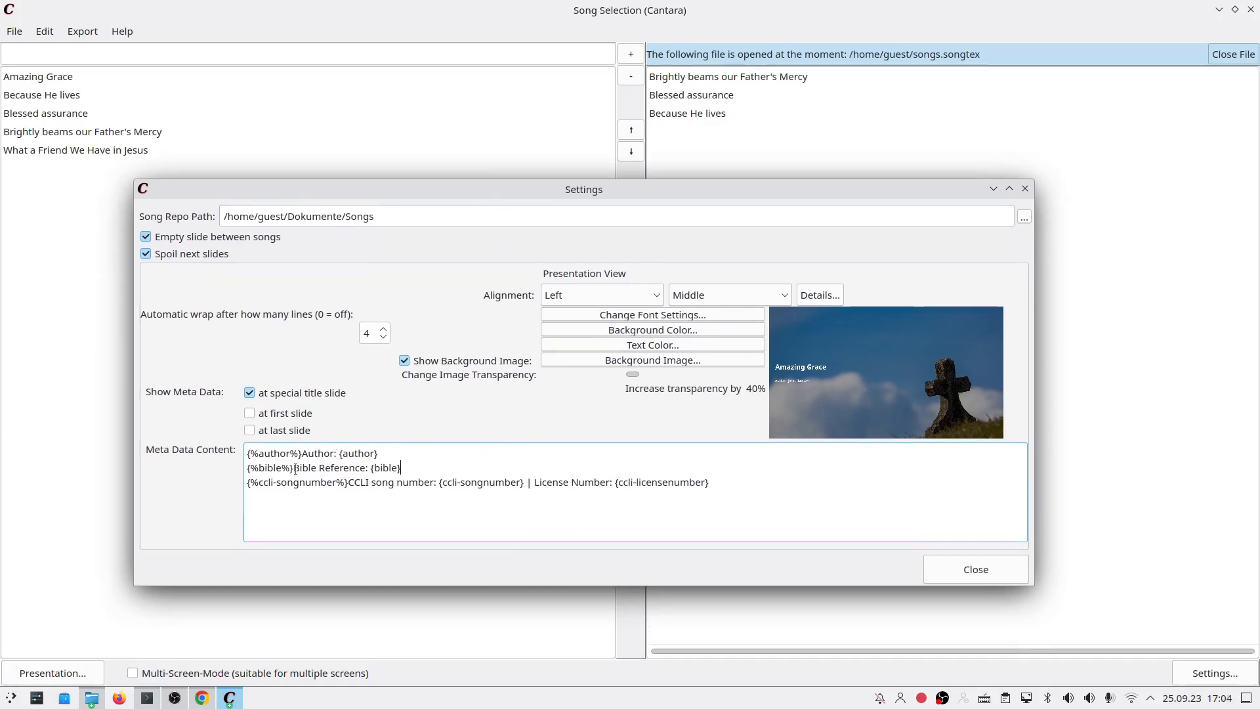
{"action": "left_click", "coordinate": [273, 468]}
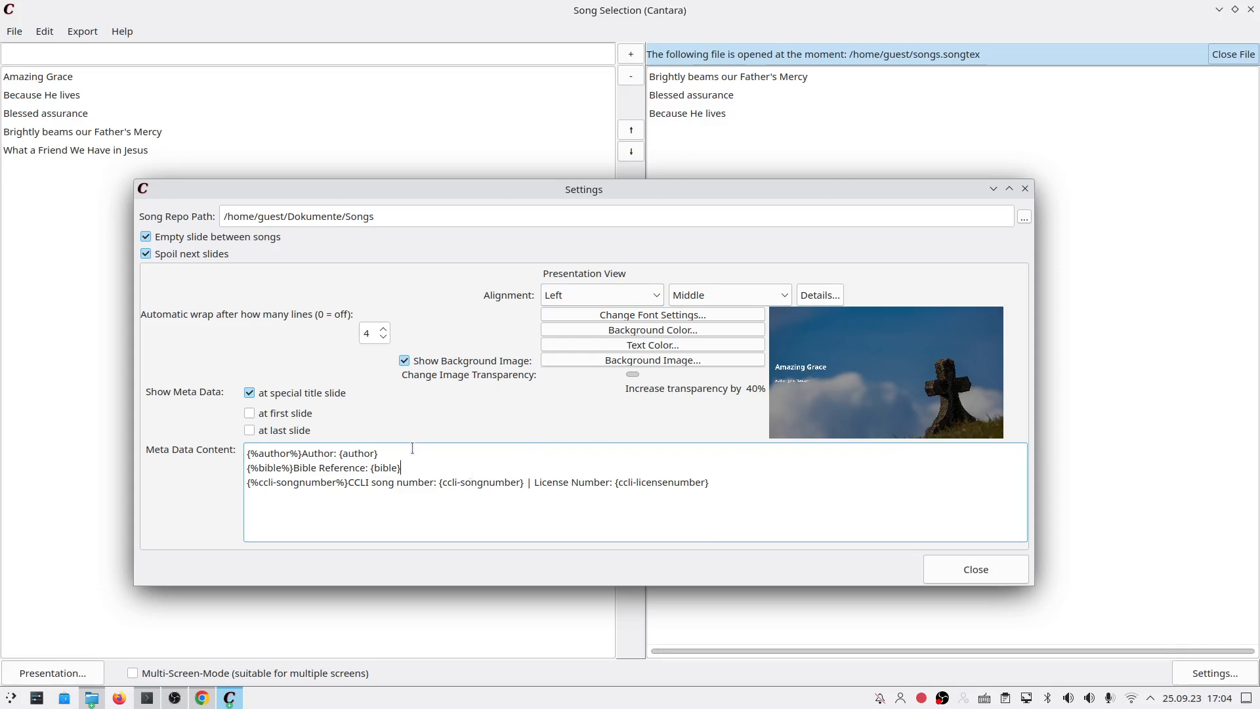
Step: Inspect the {bible} and {ccli-licensenumber} placeholders in the meta data template
{"action": "left_click_drag", "start_coordinate": [373, 467], "coordinate": [438, 467]}
{"action": "left_click_drag", "start_coordinate": [733, 506], "coordinate": [617, 482]}
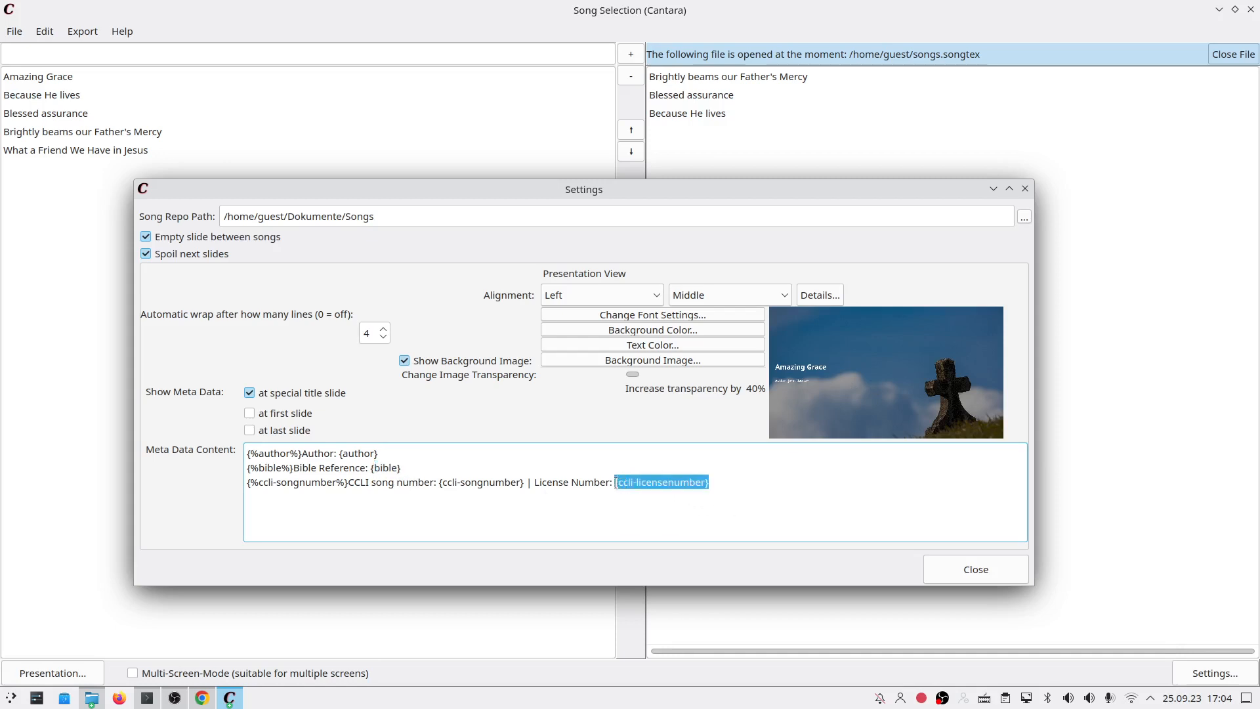
{"action": "left_click", "coordinate": [623, 467]}
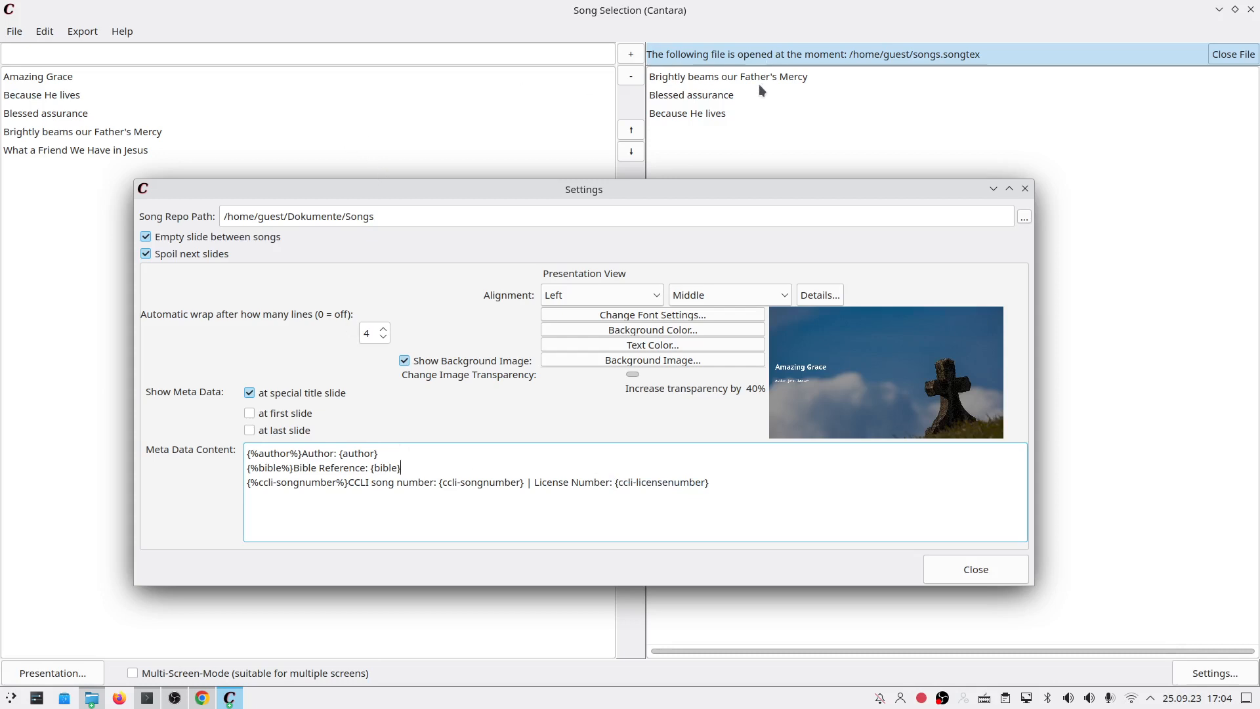
Step: Tick 'at first slide' and 'at last slide' for meta data, check the preview, and close Settings
{"action": "left_click", "coordinate": [310, 420]}
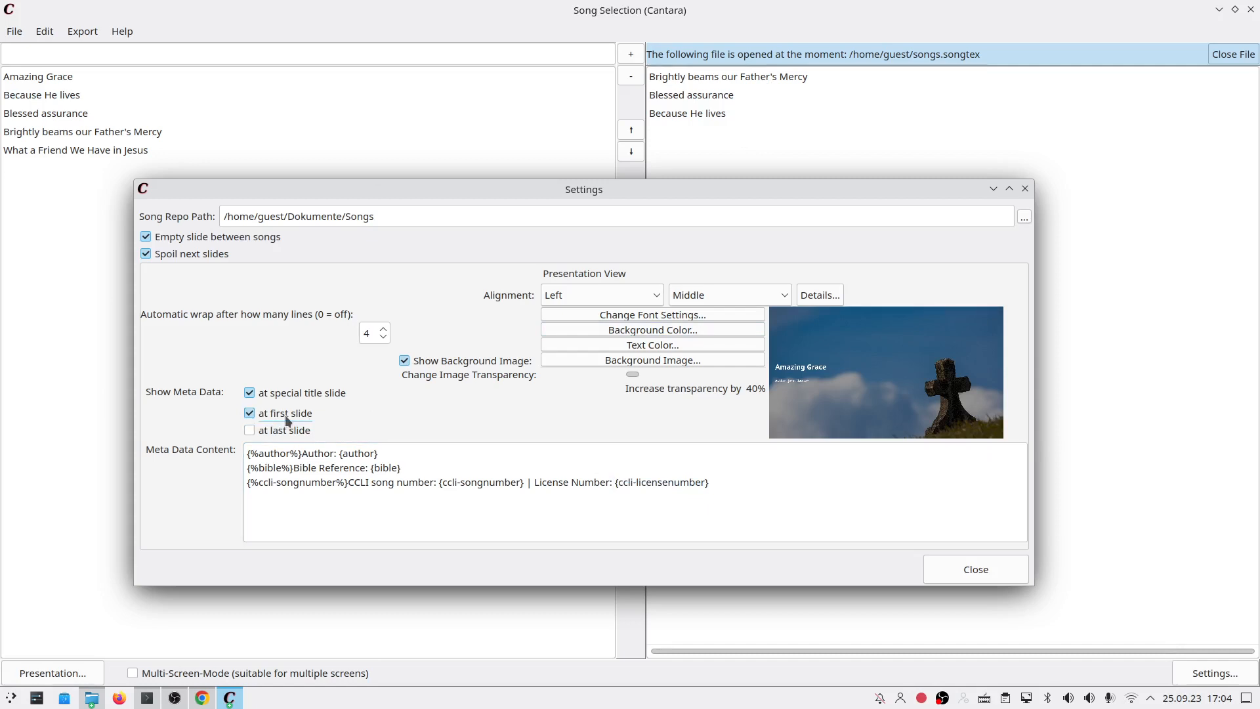
{"action": "left_click", "coordinate": [902, 353]}
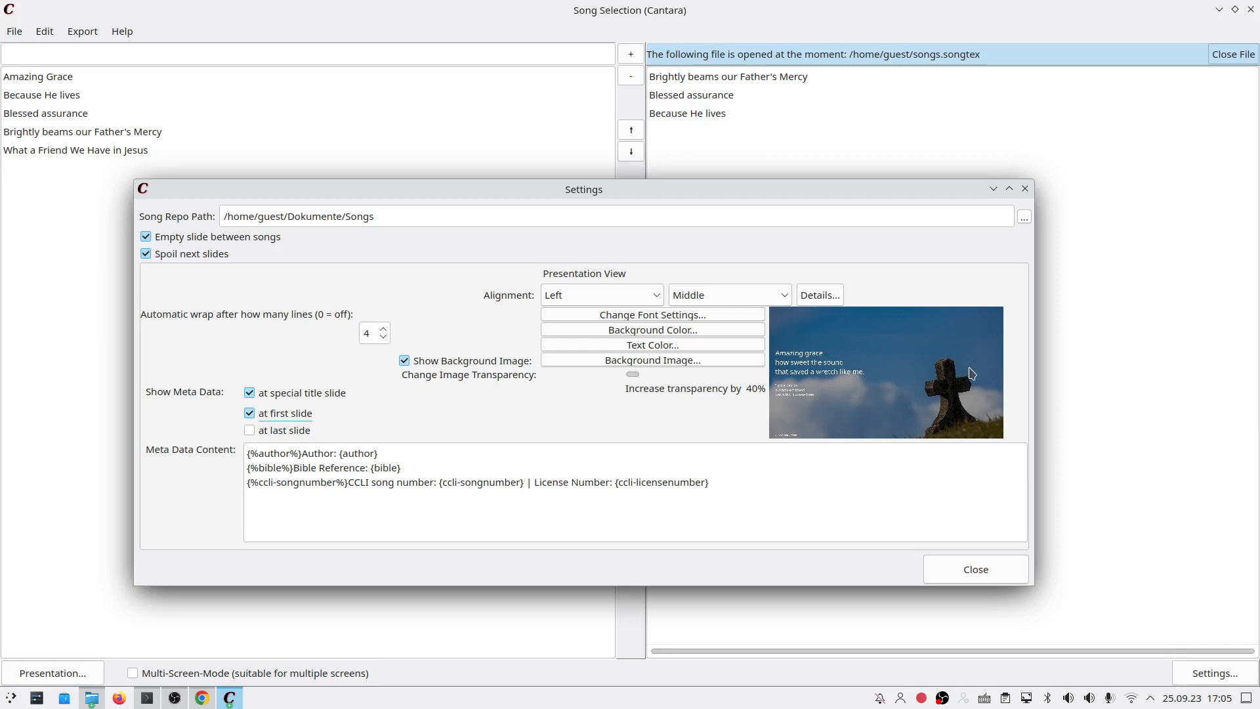
{"action": "left_click", "coordinate": [292, 430]}
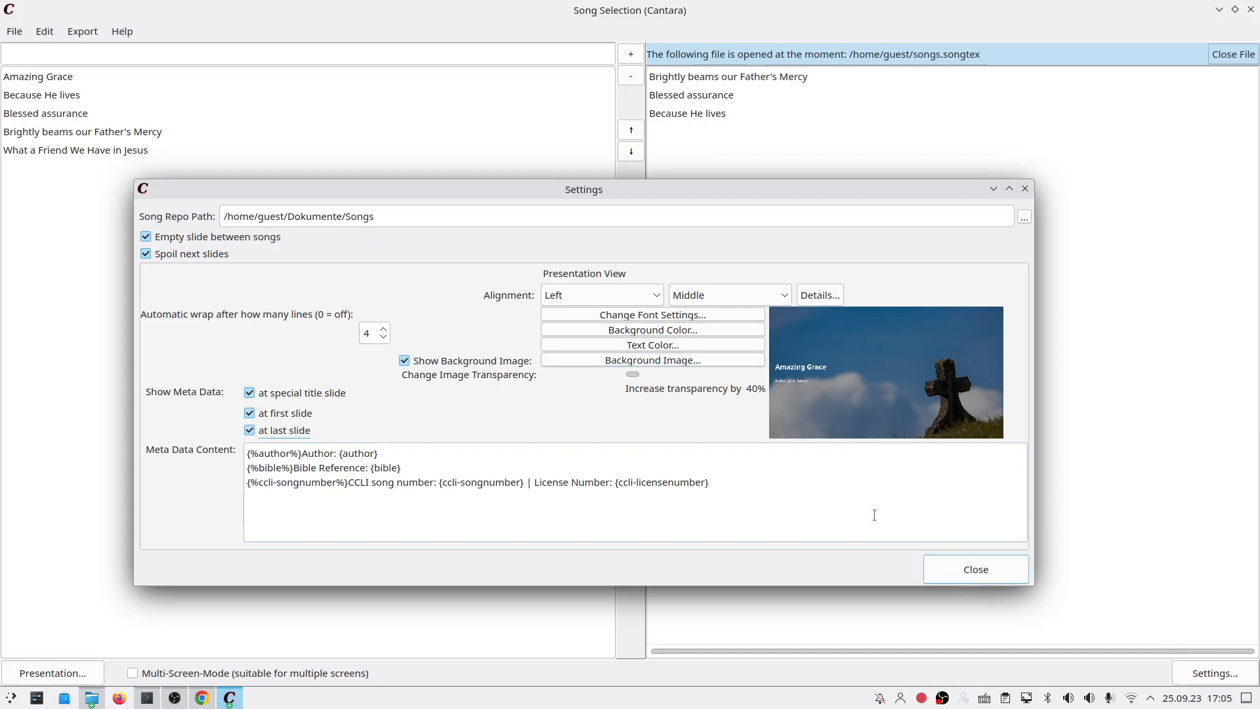
{"action": "left_click", "coordinate": [976, 569]}
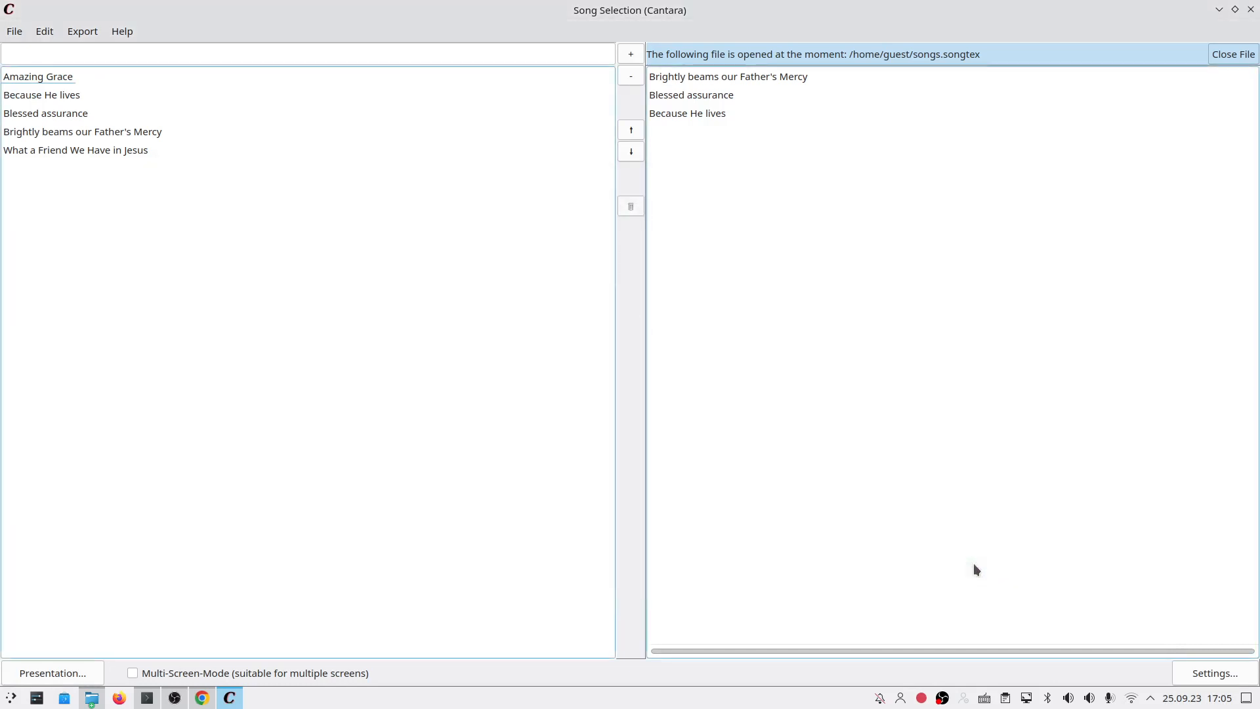
{"action": "left_click", "coordinate": [85, 675]}
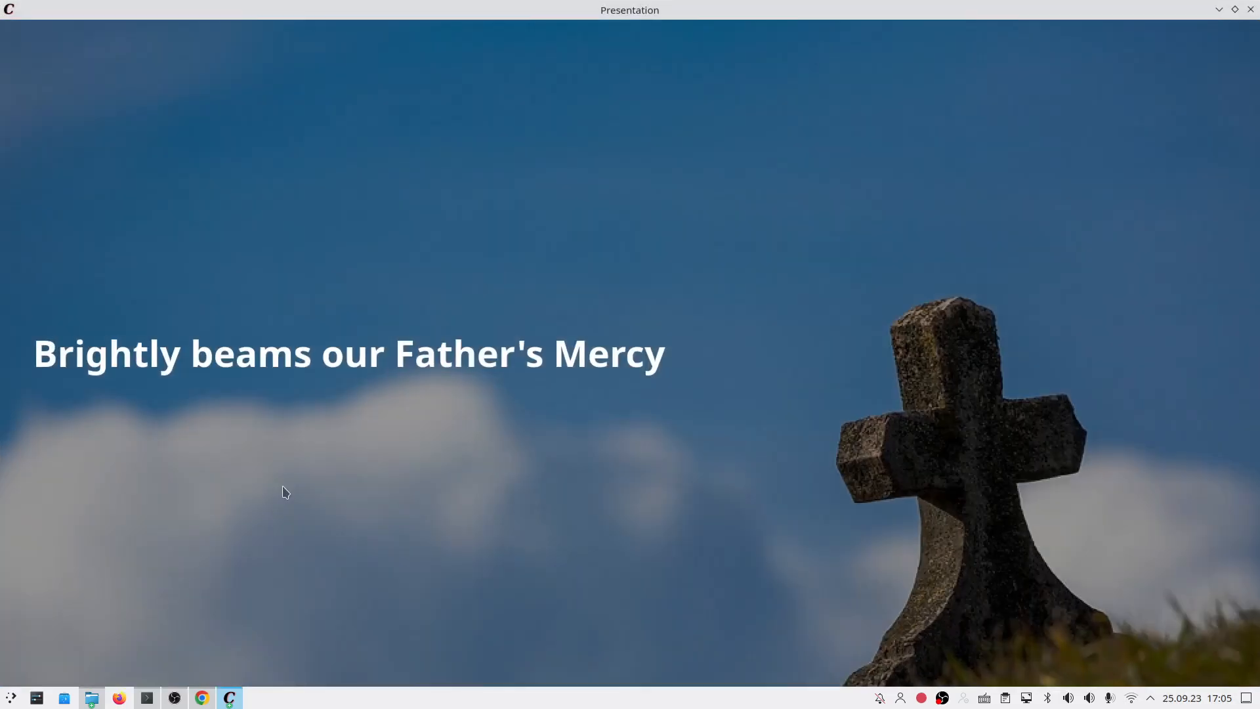
{"action": "key", "text": "Right"}
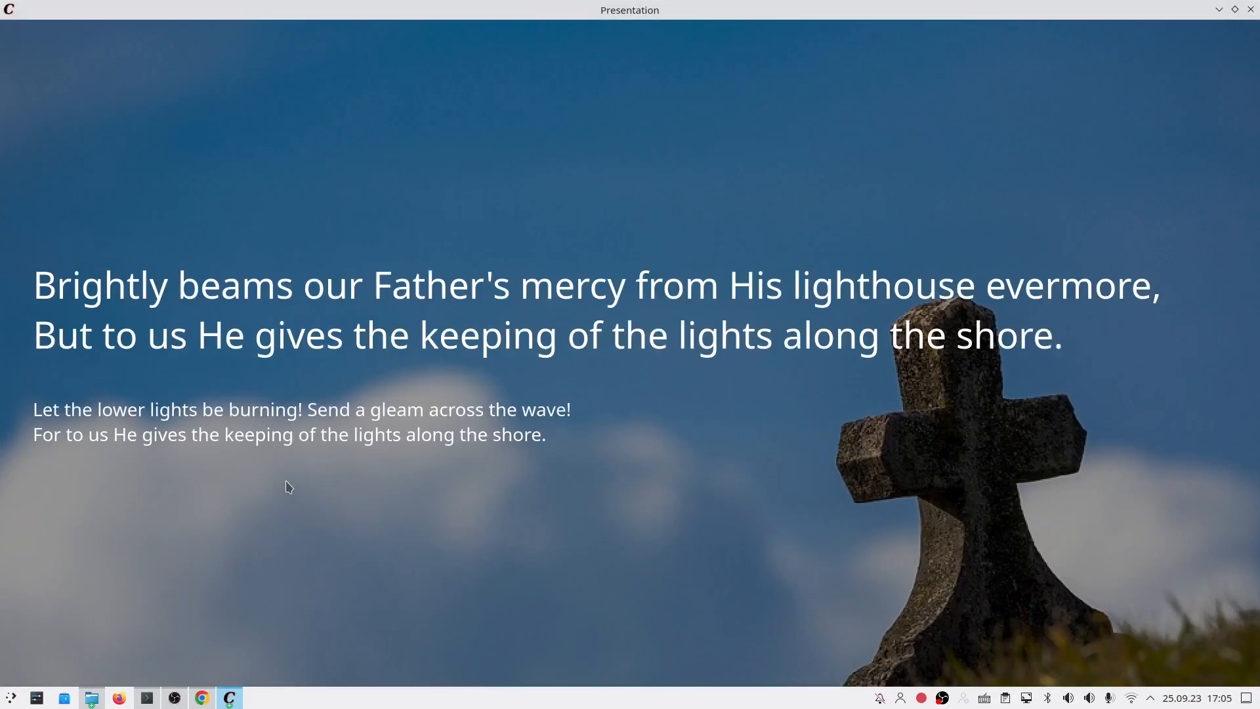
{"action": "key", "text": "Left"}
{"action": "key", "text": "Right"}
{"action": "key", "text": "Right"}
{"action": "key", "text": "Right"}
{"action": "key", "text": "Right"}
{"action": "key", "text": "Right"}
{"action": "key", "text": "Right"}
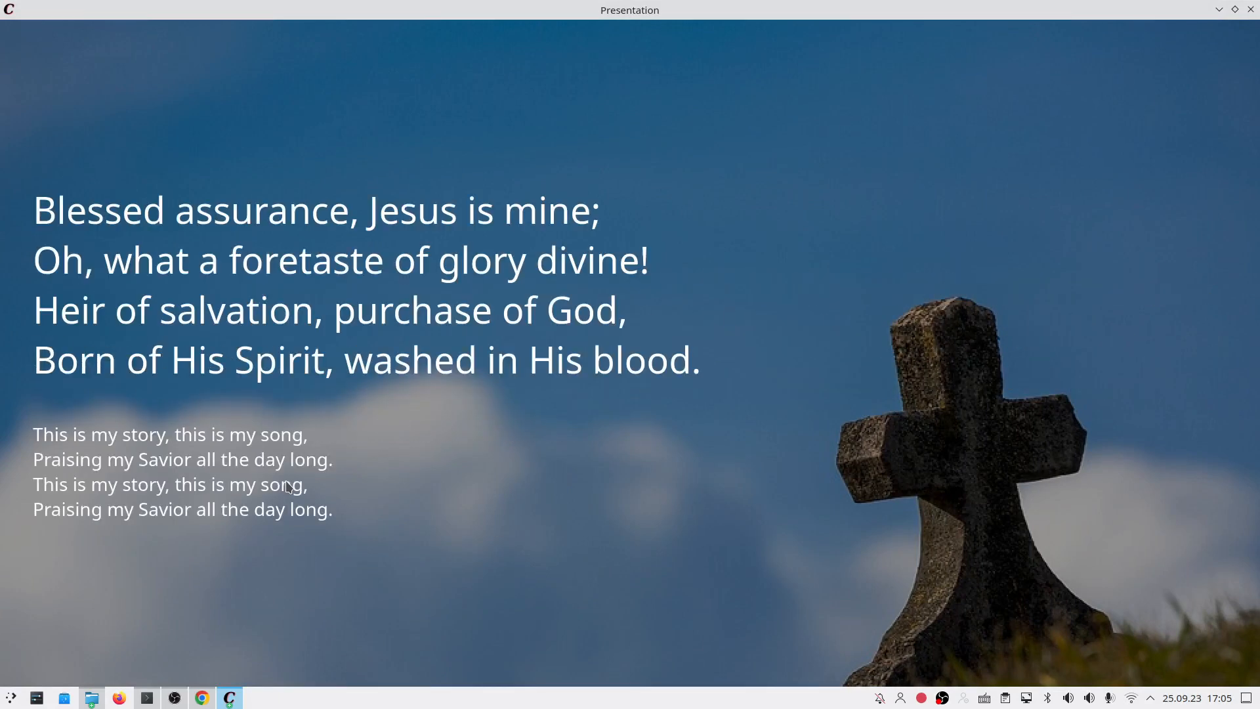
{"action": "key", "text": "Right"}
{"action": "key", "text": "Right"}
{"action": "key", "text": "Right"}
{"action": "key", "text": "Right"}
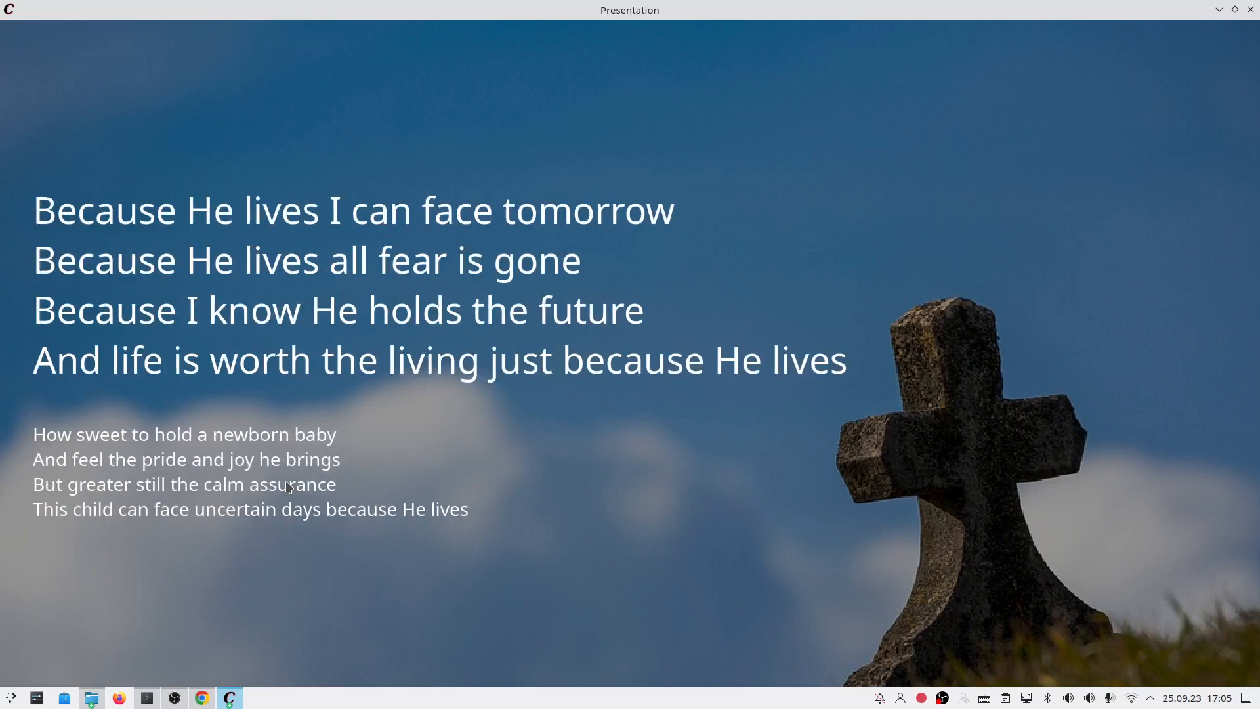
{"action": "key", "text": "Right"}
{"action": "key", "text": "Right"}
{"action": "key", "text": "Right"}
{"action": "key", "text": "Left"}
{"action": "key", "text": "Left"}
{"action": "key", "text": "Left"}
{"action": "key", "text": "Left"}
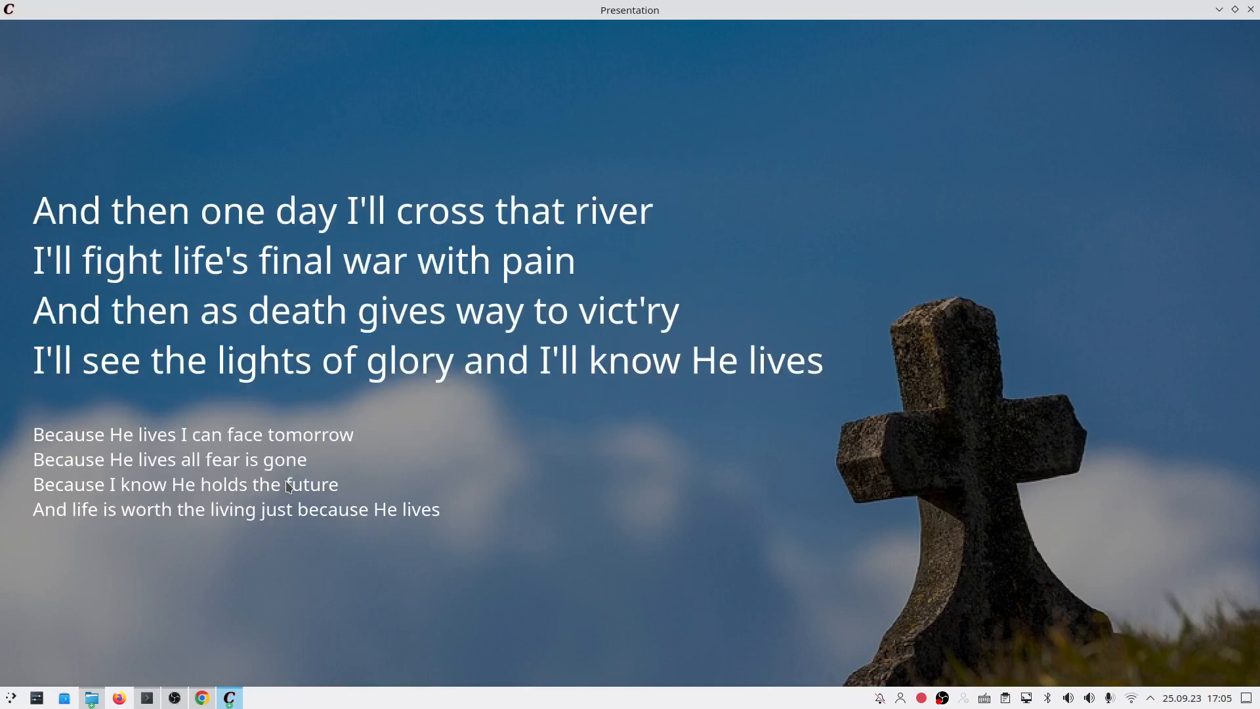
{"action": "key", "text": "Left"}
{"action": "key", "text": "Left"}
{"action": "key", "text": "Left"}
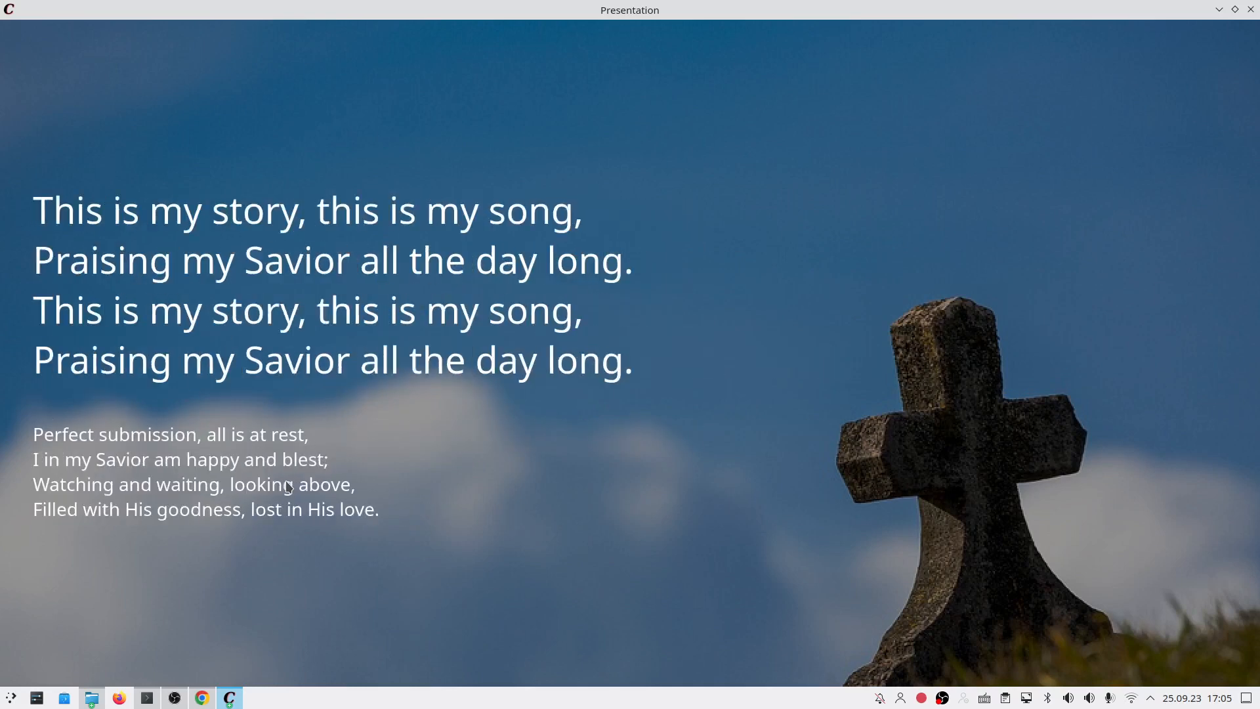
{"action": "key", "text": "Left"}
{"action": "key", "text": "Left"}
{"action": "key", "text": "Left"}
{"action": "key", "text": "Left"}
{"action": "key", "text": "Left"}
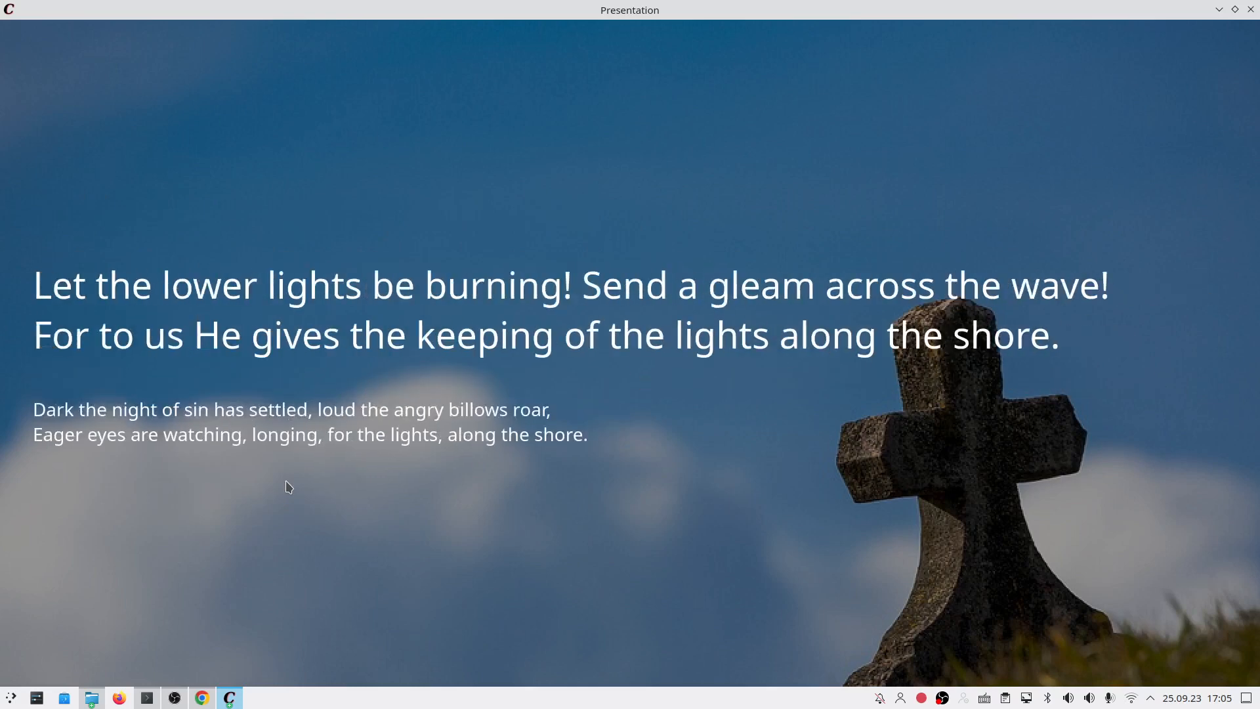
{"action": "key", "text": "Escape"}
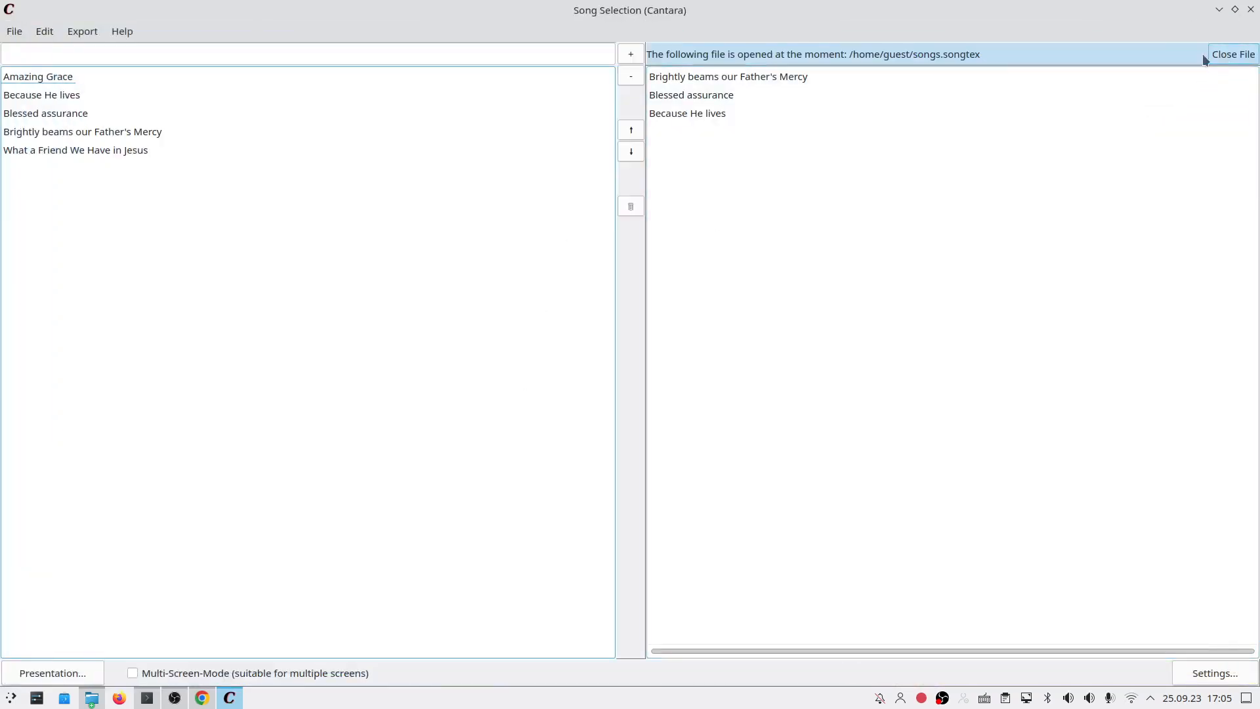
Step: Close the songs file and open What a Friend We Have in Jesus in the editor
{"action": "left_click", "coordinate": [1244, 55]}
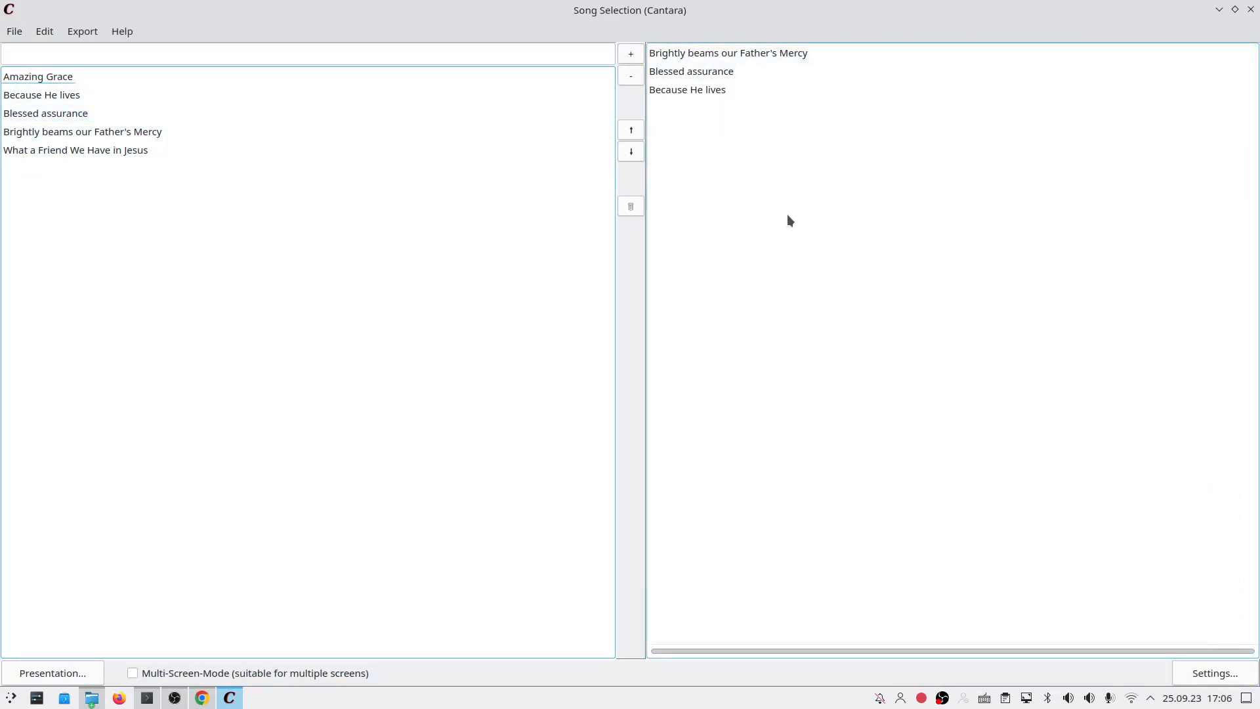
{"action": "left_click", "coordinate": [111, 151]}
{"action": "right_click", "coordinate": [38, 157]}
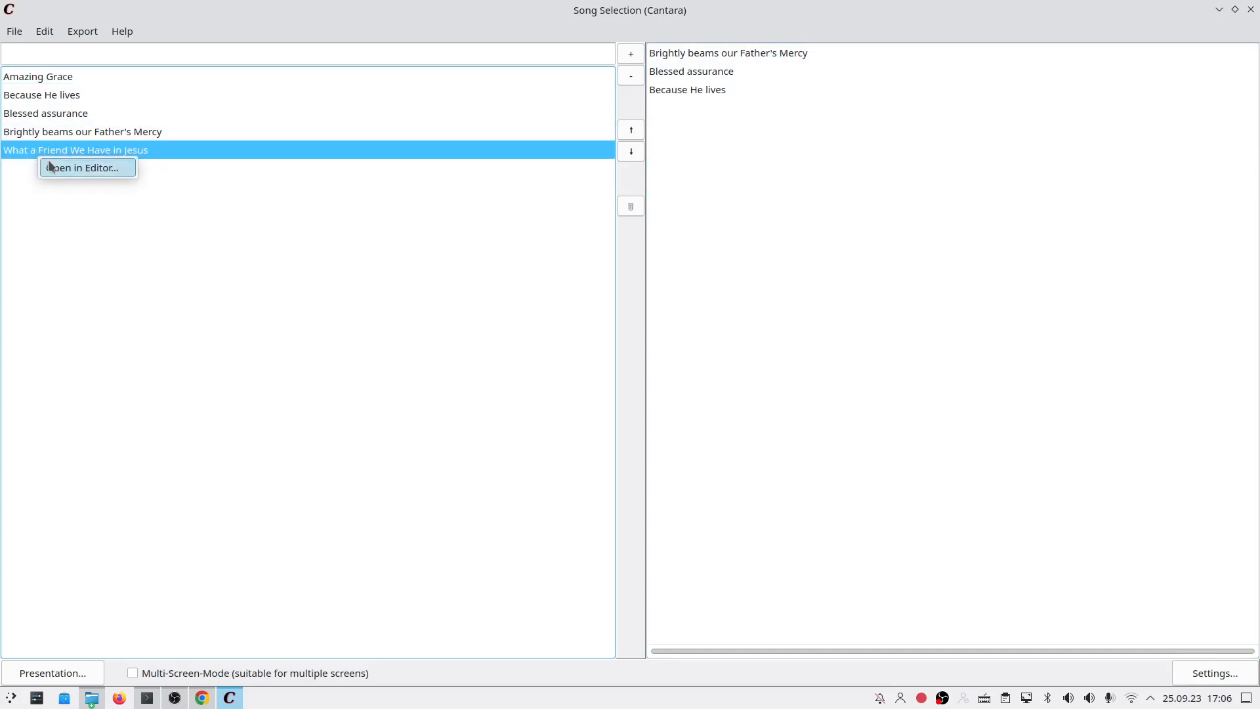
{"action": "left_click", "coordinate": [64, 147]}
{"action": "right_click", "coordinate": [71, 156]}
{"action": "left_click", "coordinate": [98, 166]}
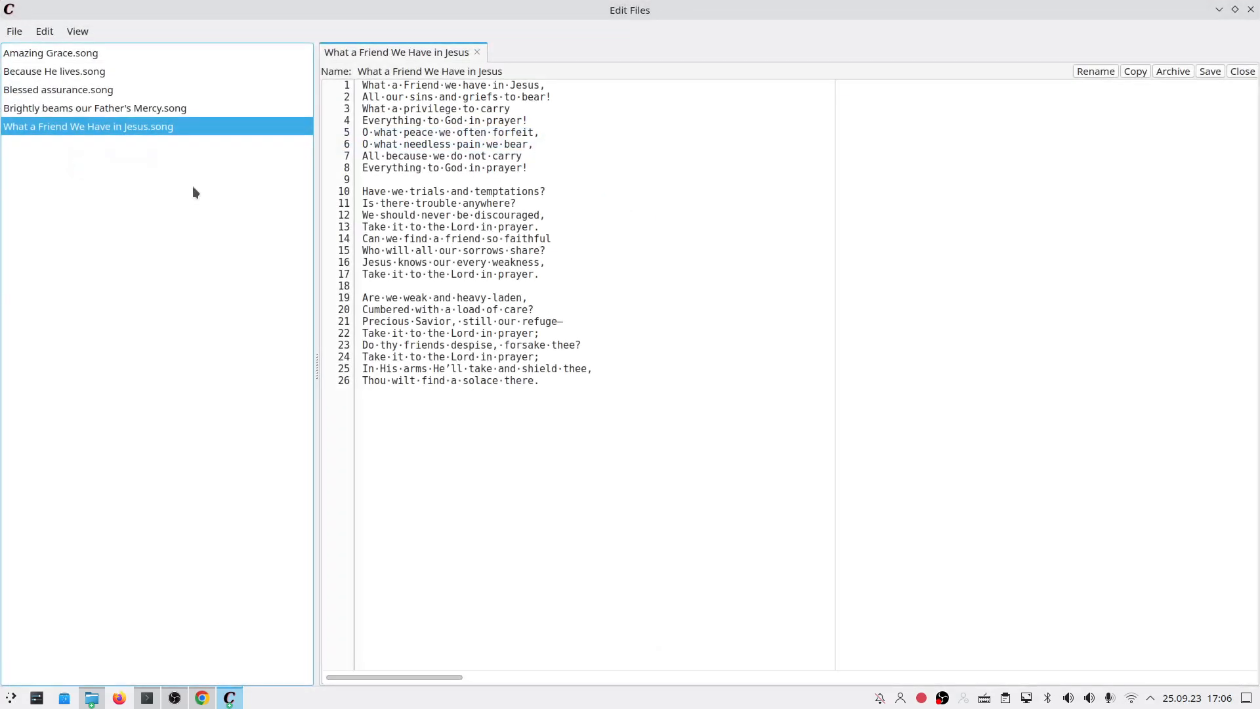
Step: Insert two blank lines above the song's first lyric line
{"action": "left_click", "coordinate": [495, 406]}
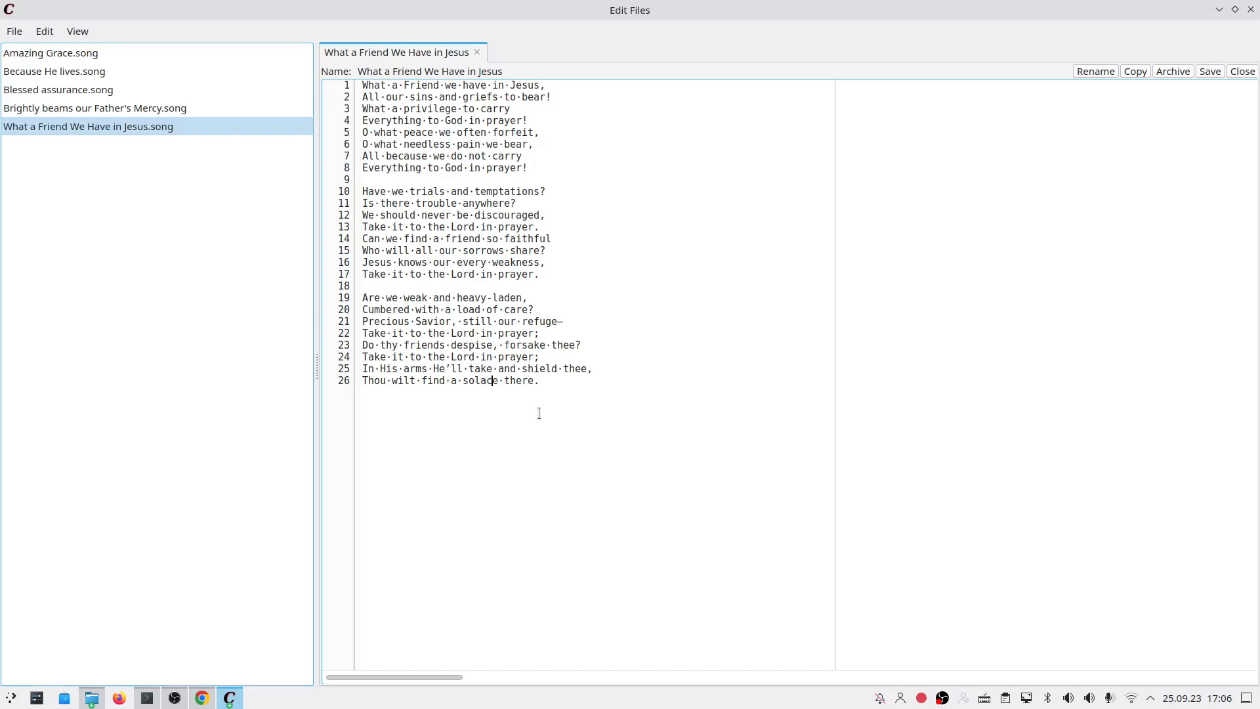
{"action": "left_click", "coordinate": [365, 85]}
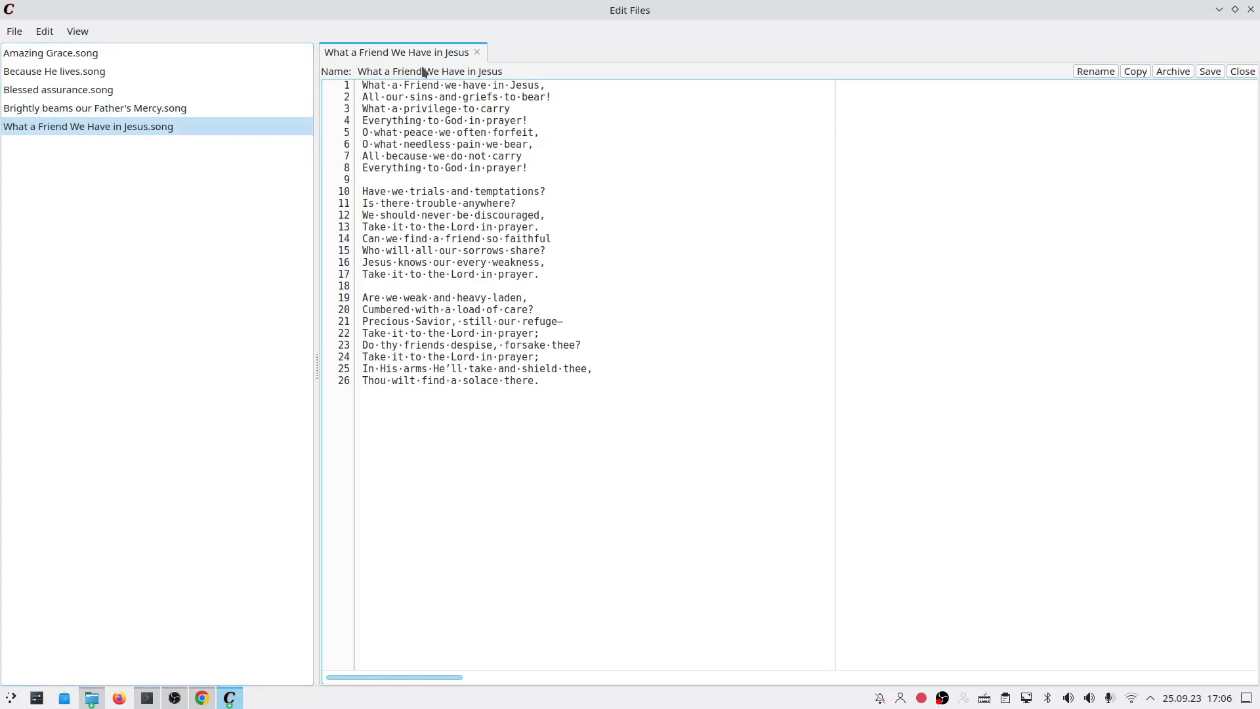
{"action": "key", "text": "Return"}
{"action": "key", "text": "Return"}
{"action": "key", "text": "Up"}
{"action": "key", "text": "Up"}
{"action": "key", "text": "alt+Tab"}
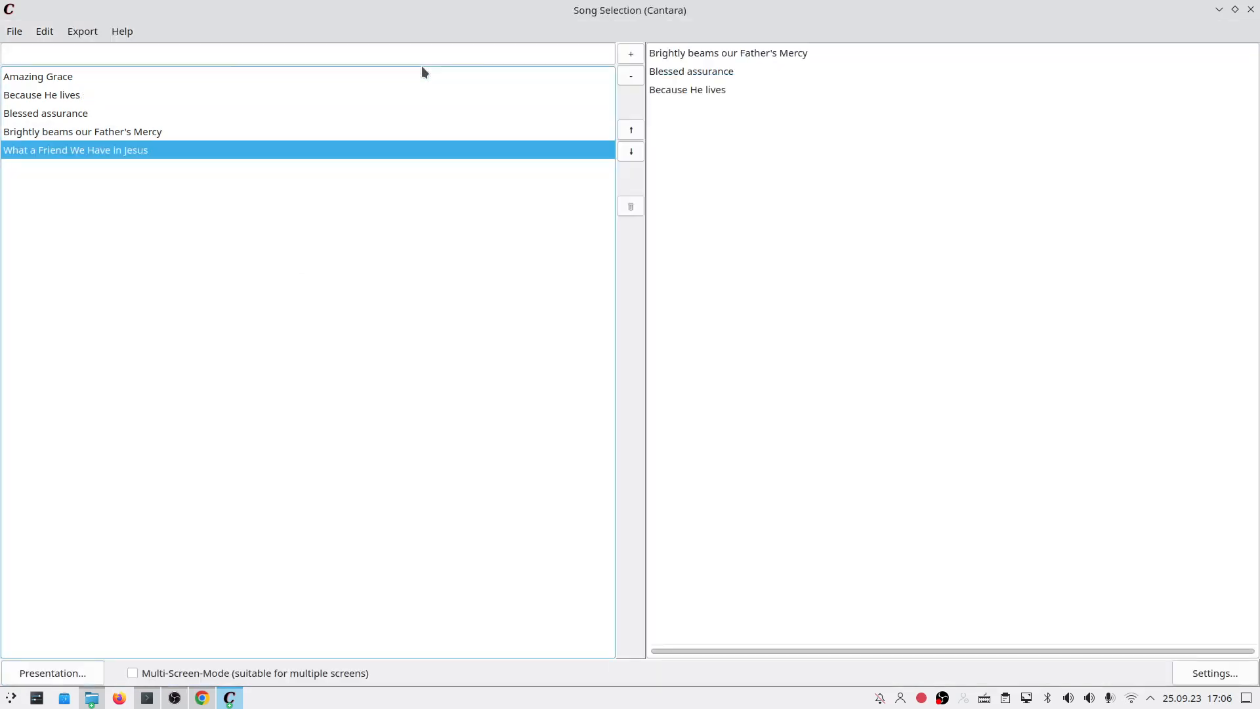
Step: Look up the author, bible and ccli-songnumber placeholder names in Settings, then return to the editor
{"action": "left_click", "coordinate": [45, 38]}
{"action": "left_click", "coordinate": [51, 94]}
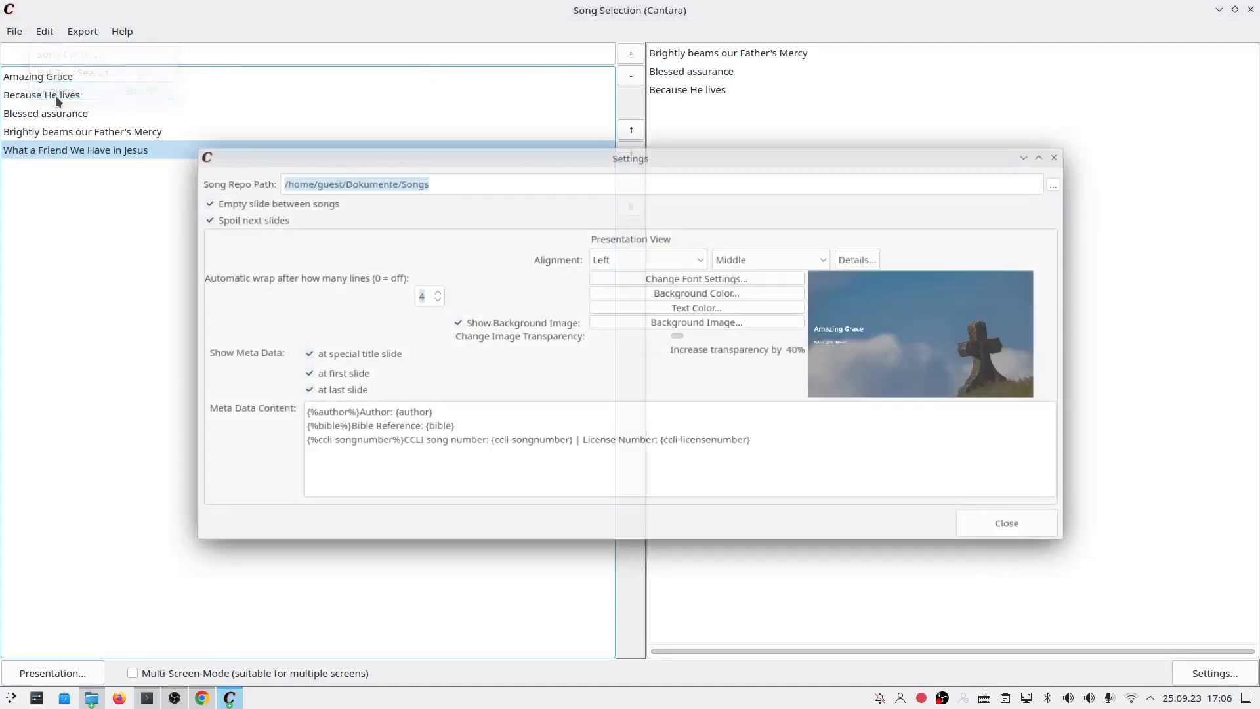
{"action": "double_click", "coordinate": [313, 416]}
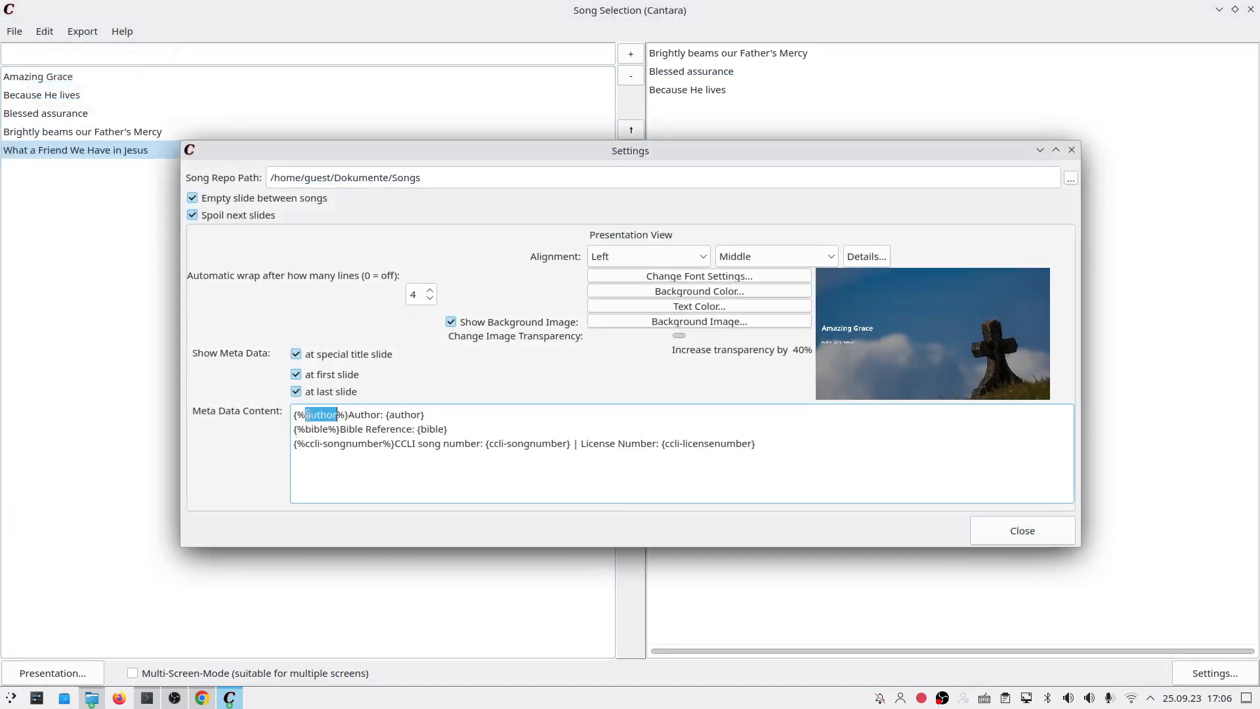
{"action": "double_click", "coordinate": [319, 430]}
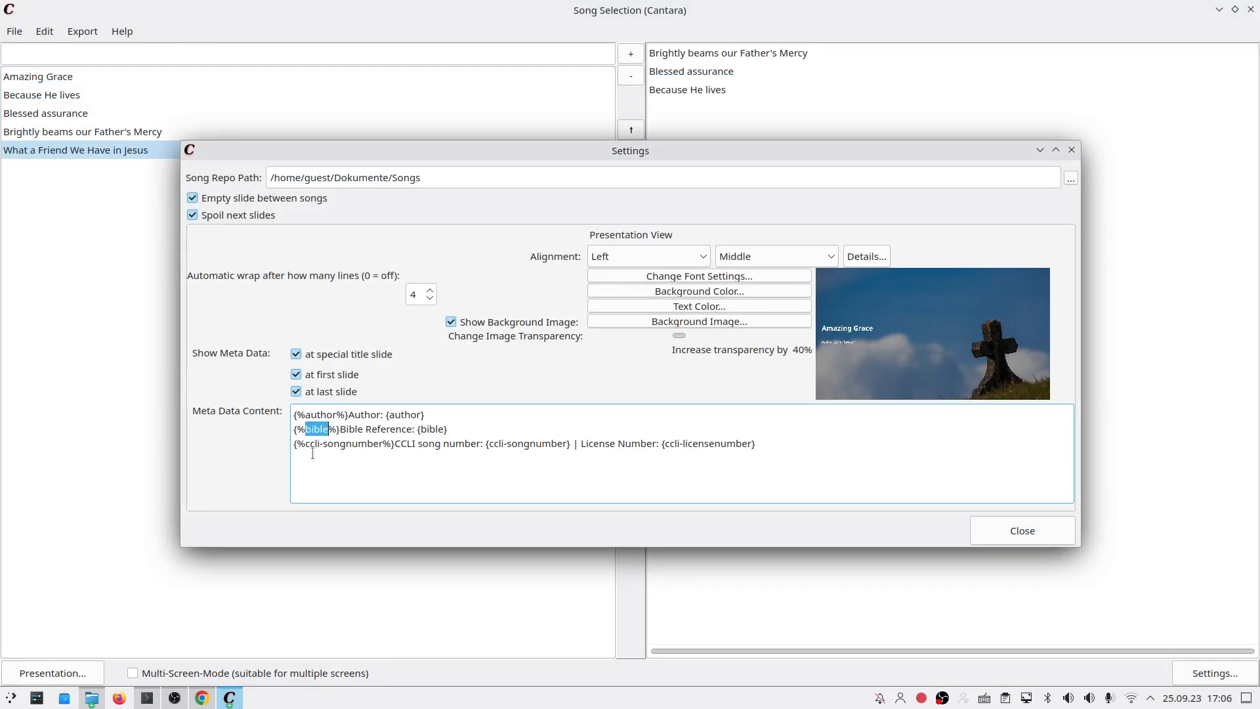
{"action": "left_click", "coordinate": [305, 443]}
{"action": "left_click_drag", "start_coordinate": [305, 444], "coordinate": [379, 444]}
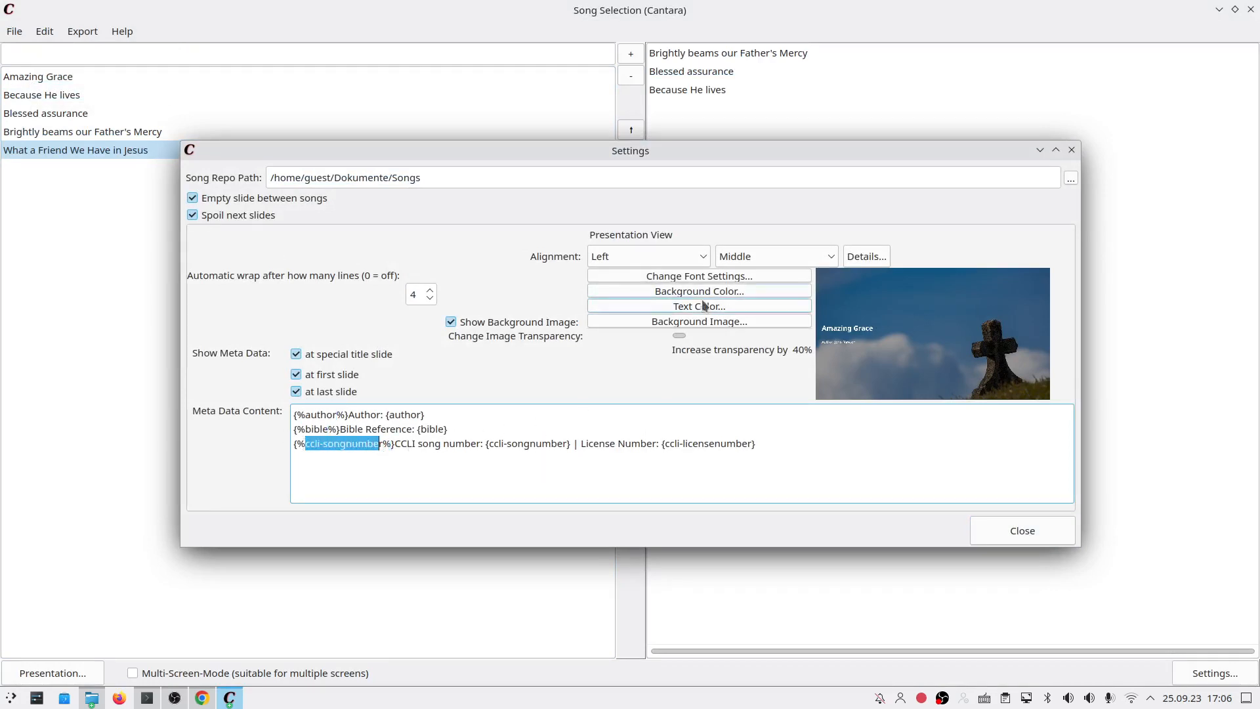
{"action": "left_click", "coordinate": [1076, 149]}
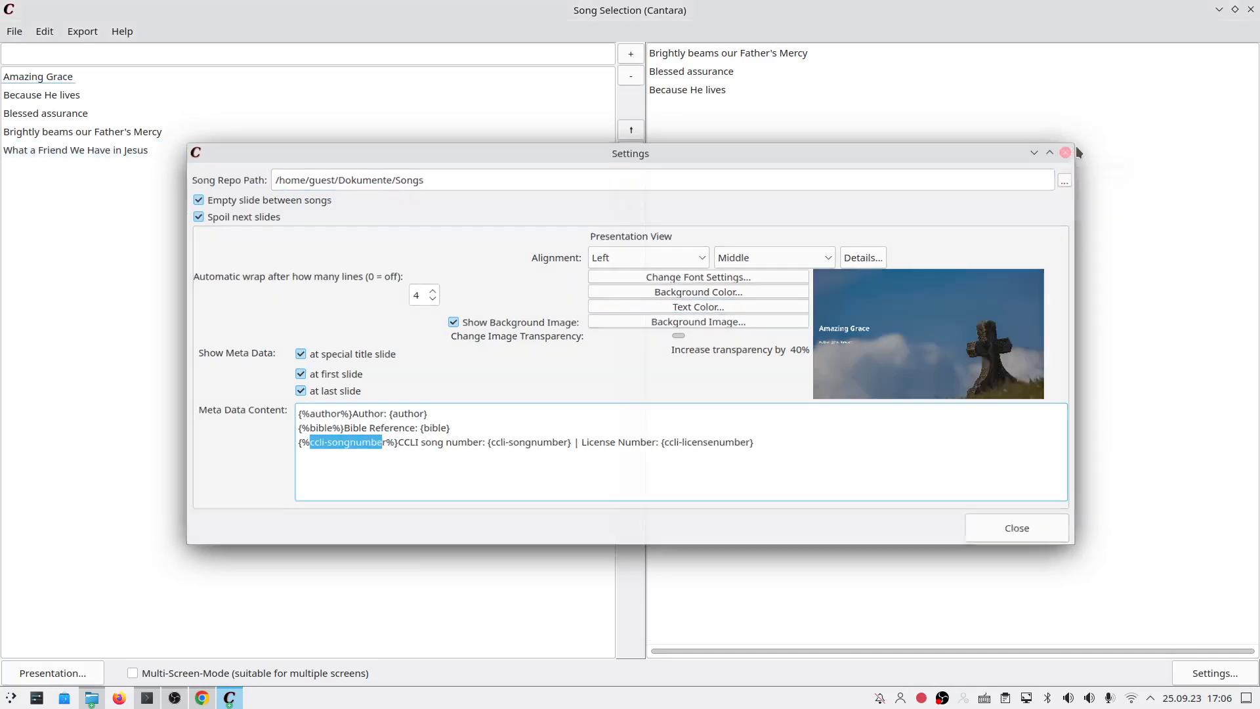
{"action": "key", "text": "alt+Tab"}
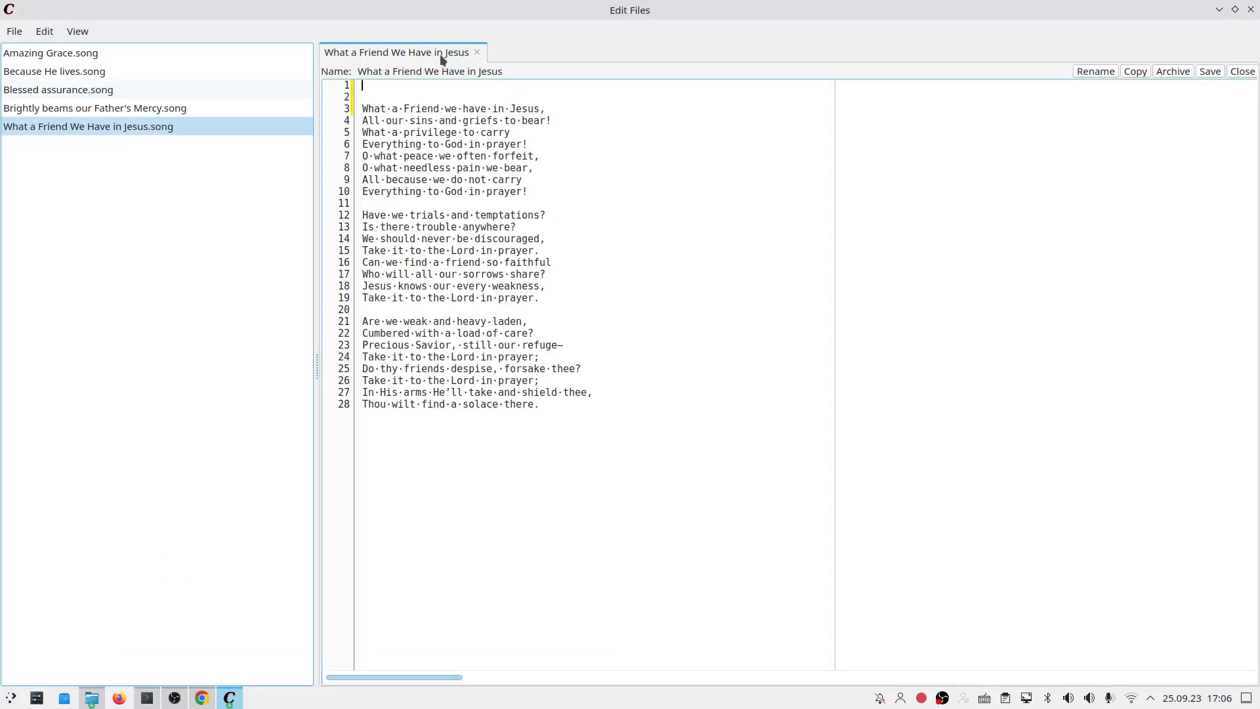
Step: Type #bible on the song's empty first line
{"action": "type", "text": "#"}
{"action": "type", "text": "bible:"}
Step: Open a spare Chrome tab and select the lyricist name Joseph Scriven on the hymnal.net page
{"action": "left_click", "coordinate": [199, 697]}
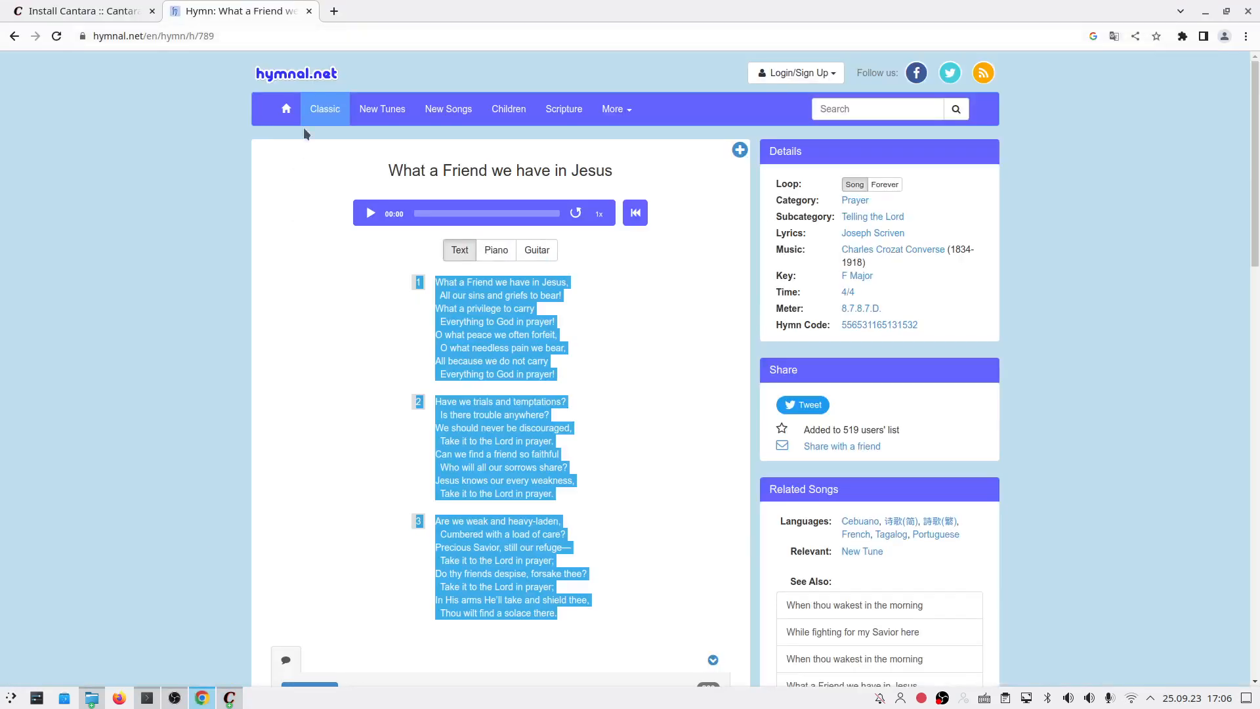
{"action": "left_click", "coordinate": [339, 11]}
{"action": "key", "text": "ctrl+shift+Tab"}
{"action": "scroll", "coordinate": [683, 302], "scroll_direction": "down", "scroll_amount": 5}
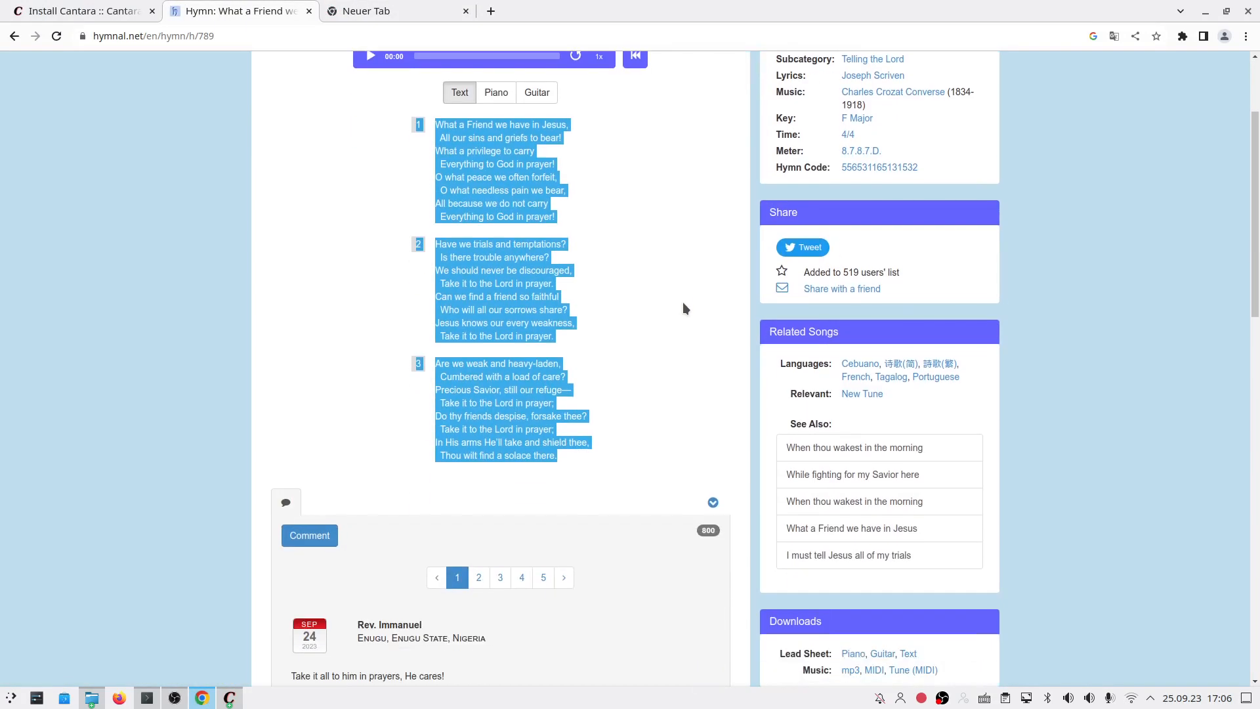
{"action": "scroll", "coordinate": [683, 308], "scroll_direction": "down", "scroll_amount": 8}
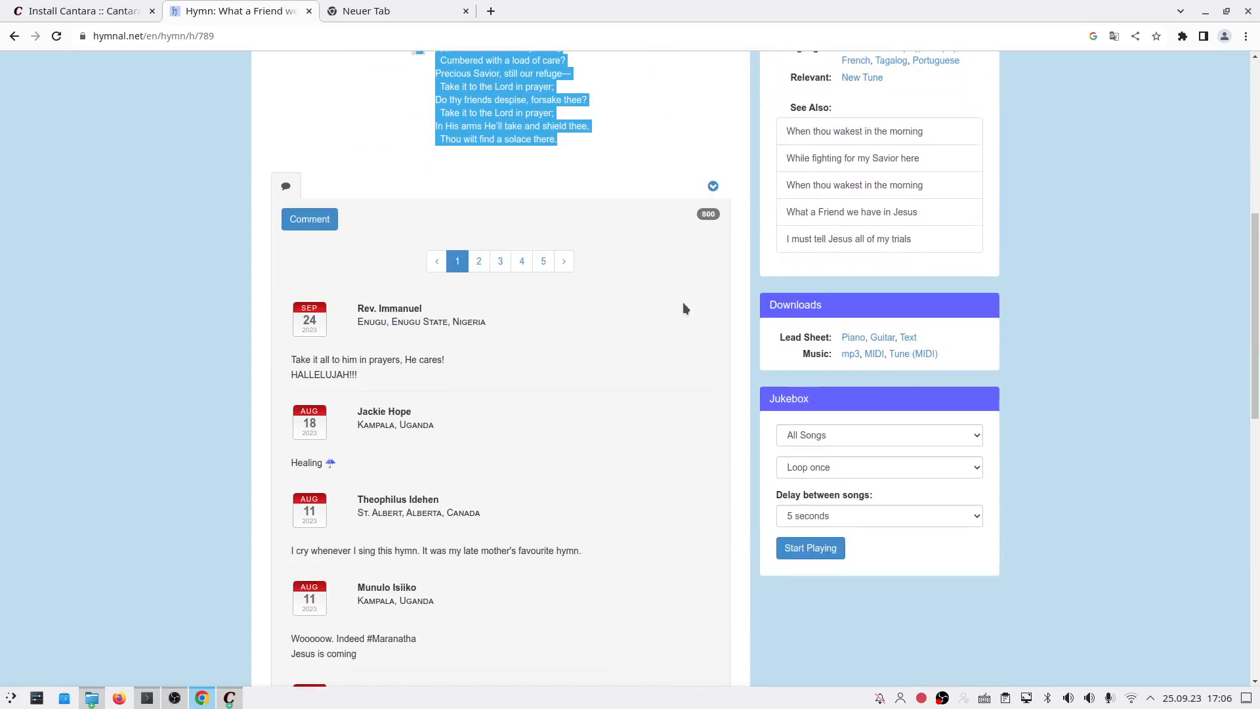
{"action": "scroll", "coordinate": [682, 303], "scroll_direction": "up", "scroll_amount": 12}
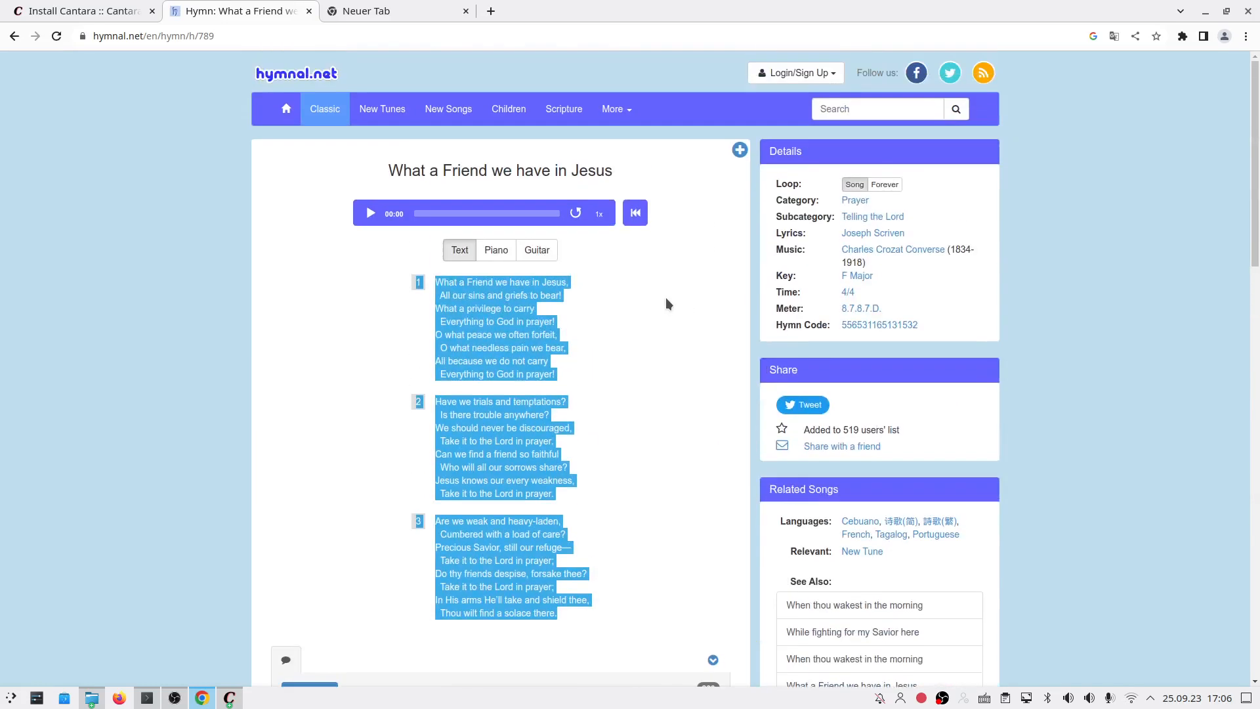
{"action": "left_click", "coordinate": [712, 321]}
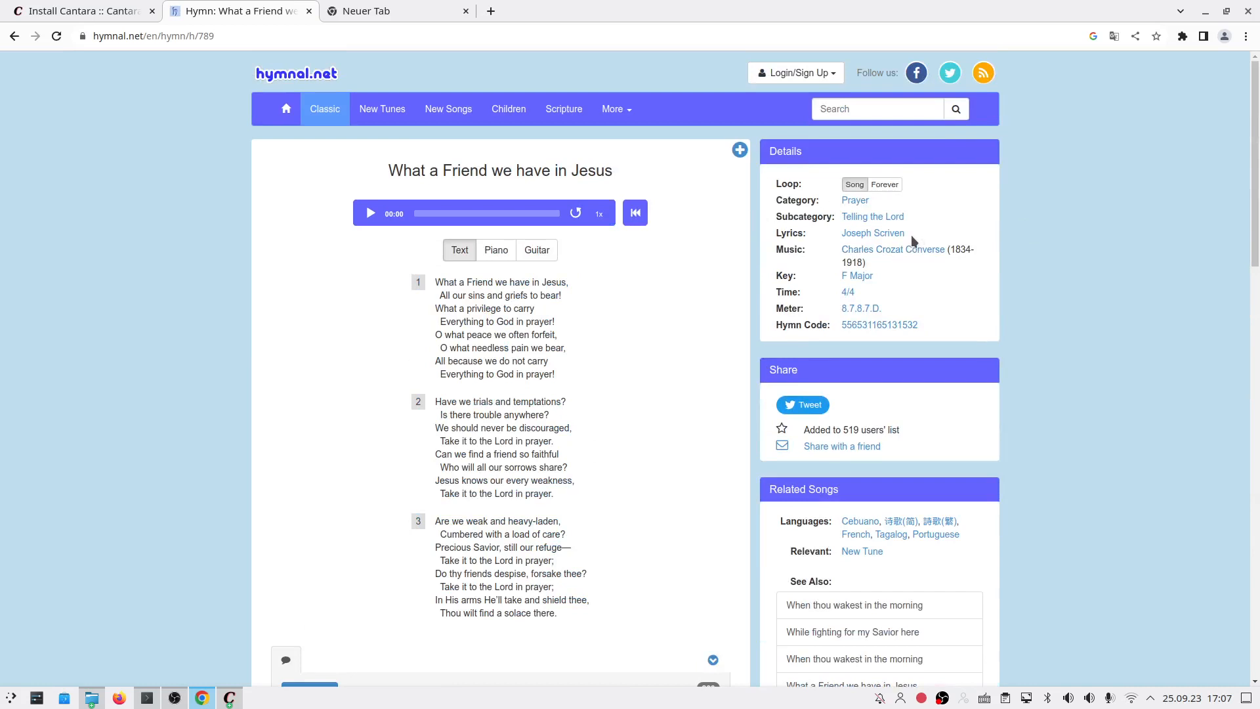
{"action": "left_click_drag", "start_coordinate": [909, 234], "coordinate": [843, 234]}
{"action": "key", "text": "ctrl+c"}
Step: Add an '#author: Joseph Scriven' line below the #bible: line by pasting the copied name
{"action": "key", "text": "alt+Tab"}
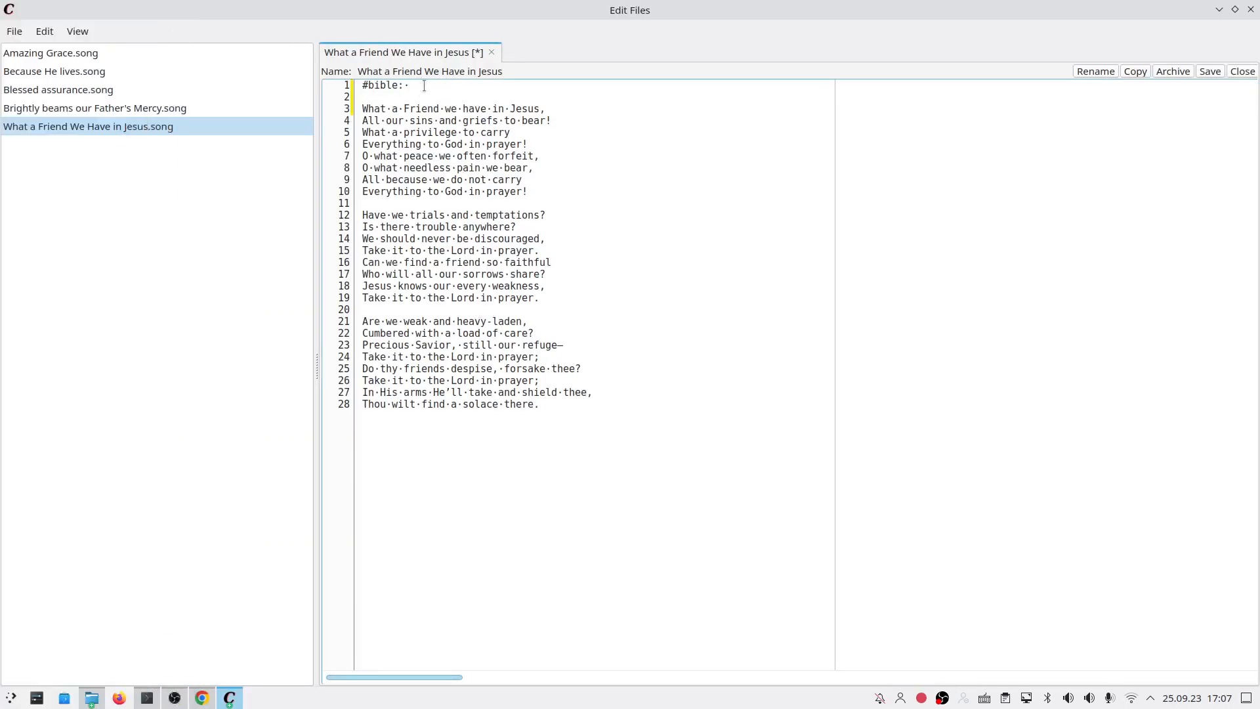
{"action": "key", "text": "Return"}
{"action": "type", "text": "#author:"}
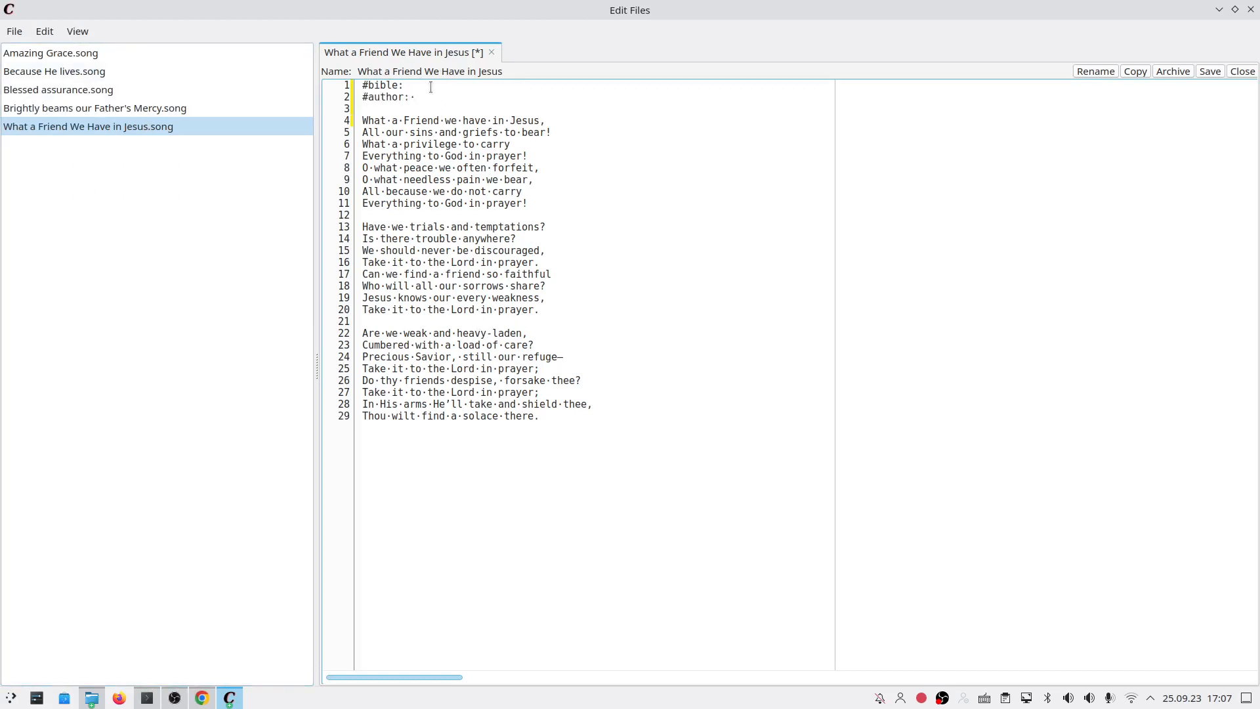
{"action": "left_click_drag", "start_coordinate": [411, 99], "coordinate": [406, 102]}
{"action": "left_click", "coordinate": [414, 101]}
{"action": "key", "text": "ctrl+v"}
{"action": "left_click", "coordinate": [409, 88]}
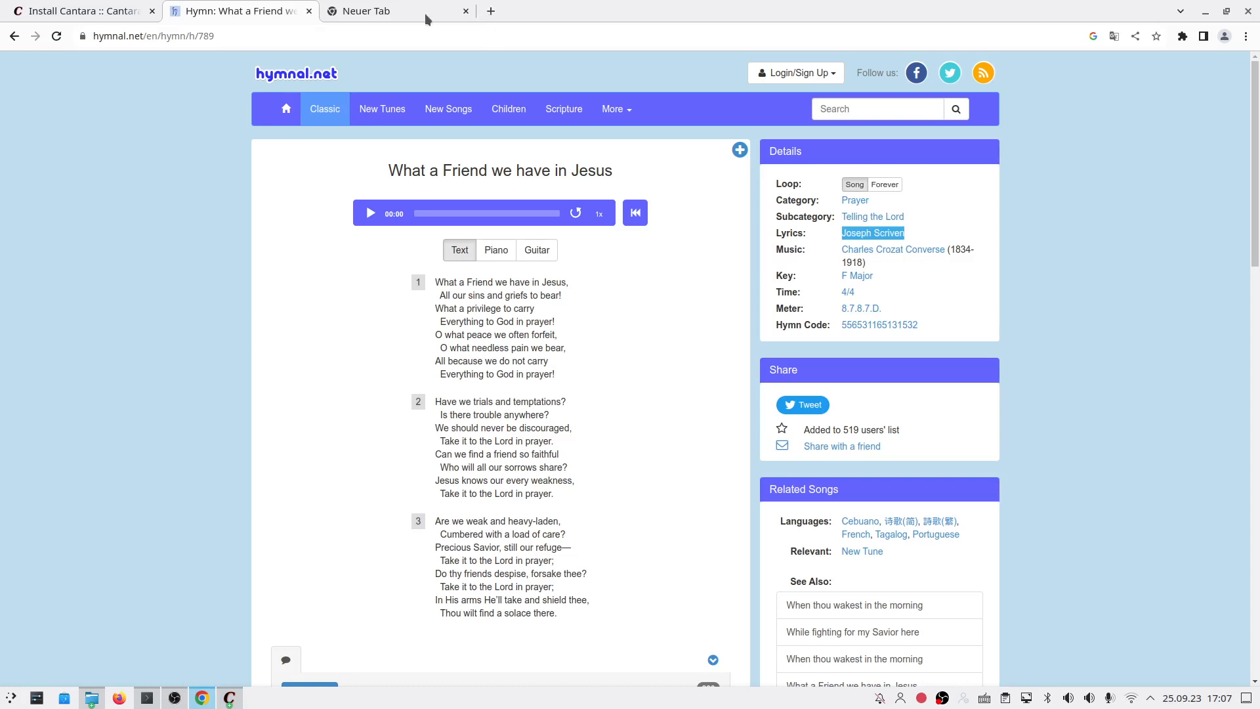
Step: Google 'jesus friend bible' in the new tab, then enter John 15:15 after #bible: in the song
{"action": "left_click", "coordinate": [473, 12]}
{"action": "left_click", "coordinate": [365, 35]}
{"action": "type", "text": "jesus friend bible"}
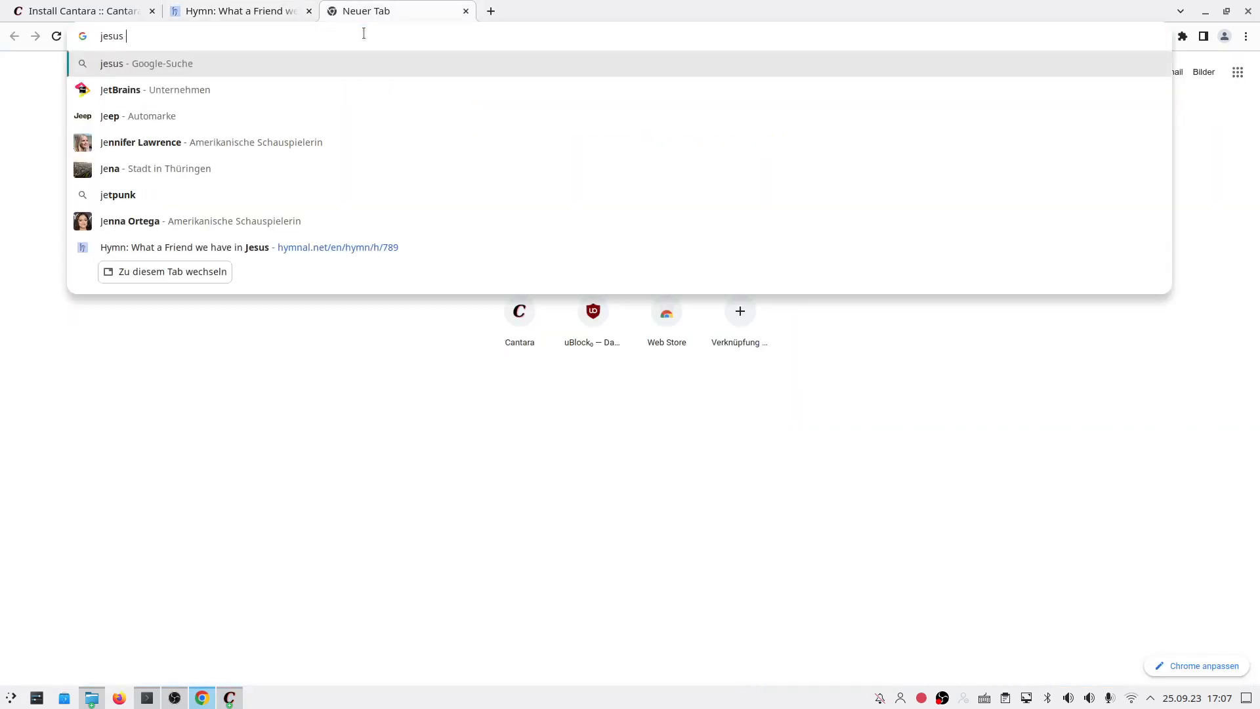
{"action": "key", "text": "Return"}
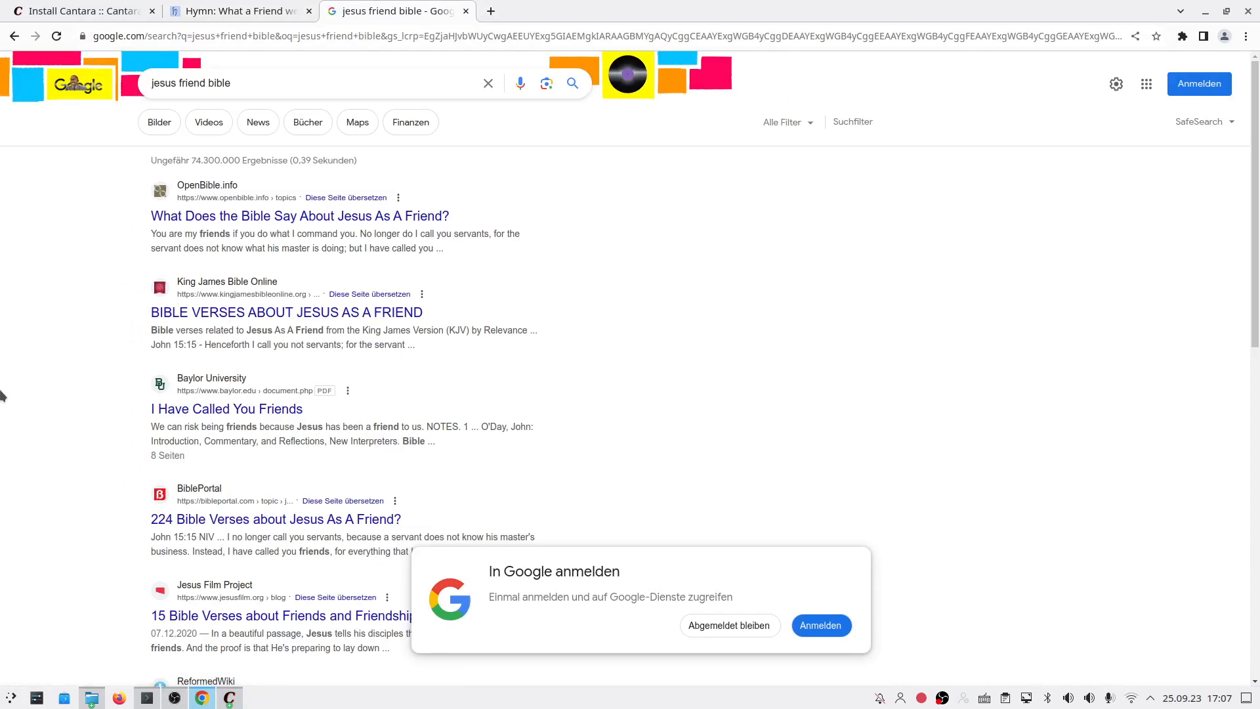
{"action": "key", "text": "alt+Tab"}
{"action": "type", "text": "John 15"}
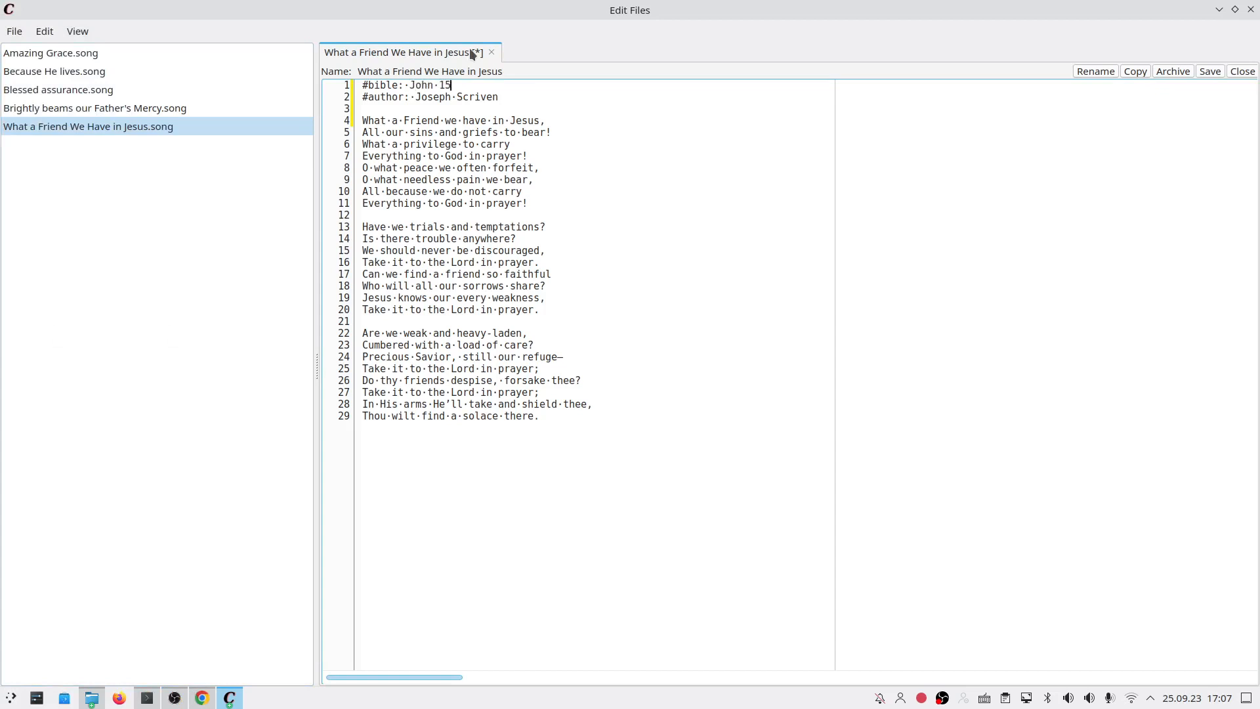
{"action": "type", "text": ":15"}
Step: Save the song with Ctrl+S and again from the menu, dismissing each access violation error
{"action": "key", "text": "ctrl+s"}
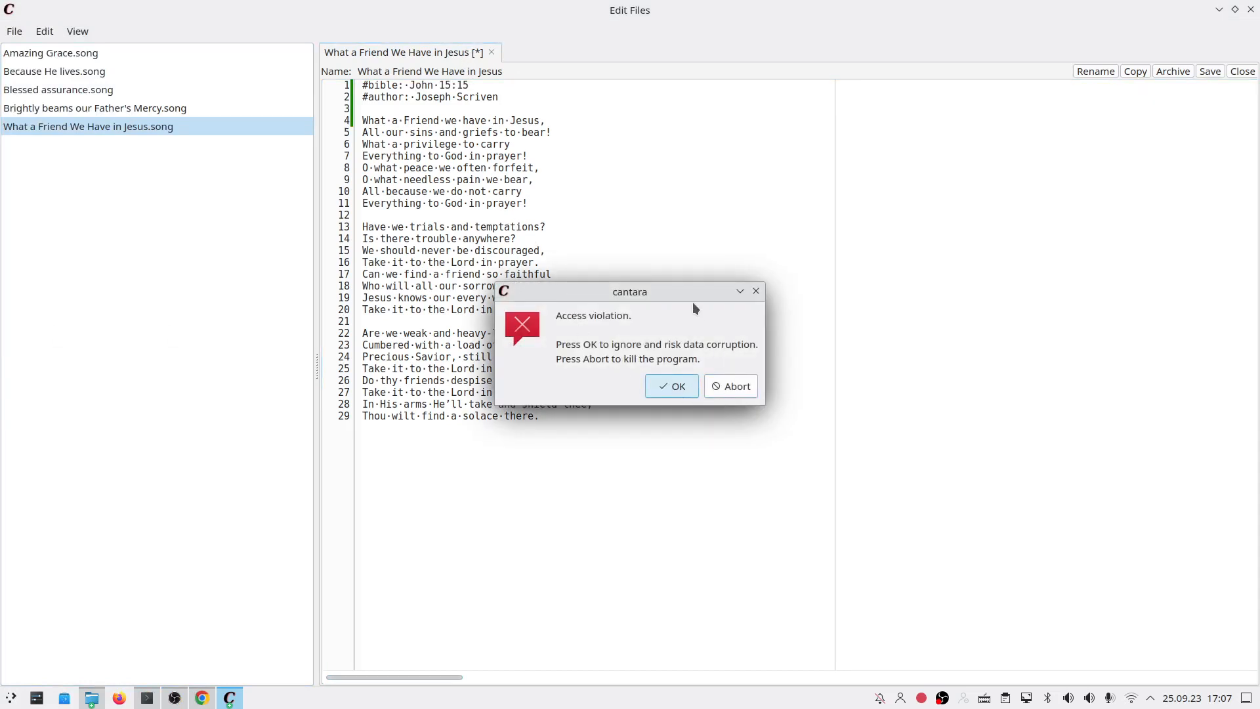
{"action": "left_click_drag", "start_coordinate": [668, 290], "coordinate": [617, 292]}
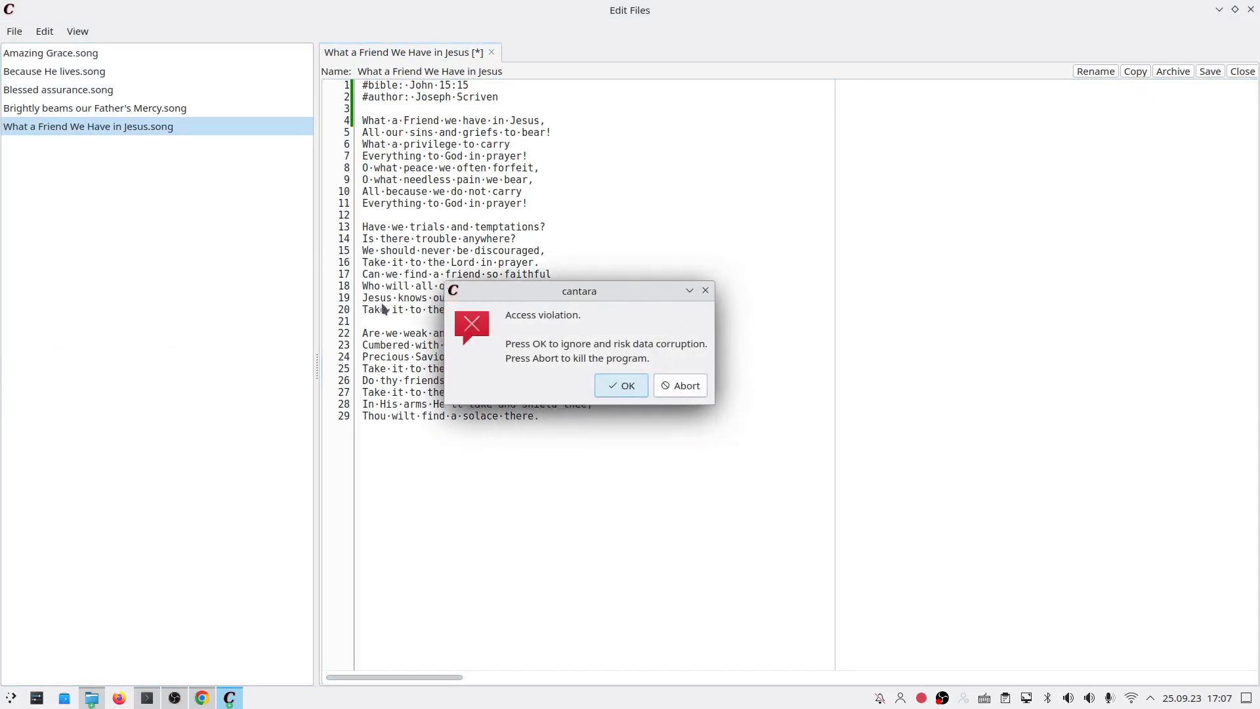
{"action": "left_click", "coordinate": [633, 390]}
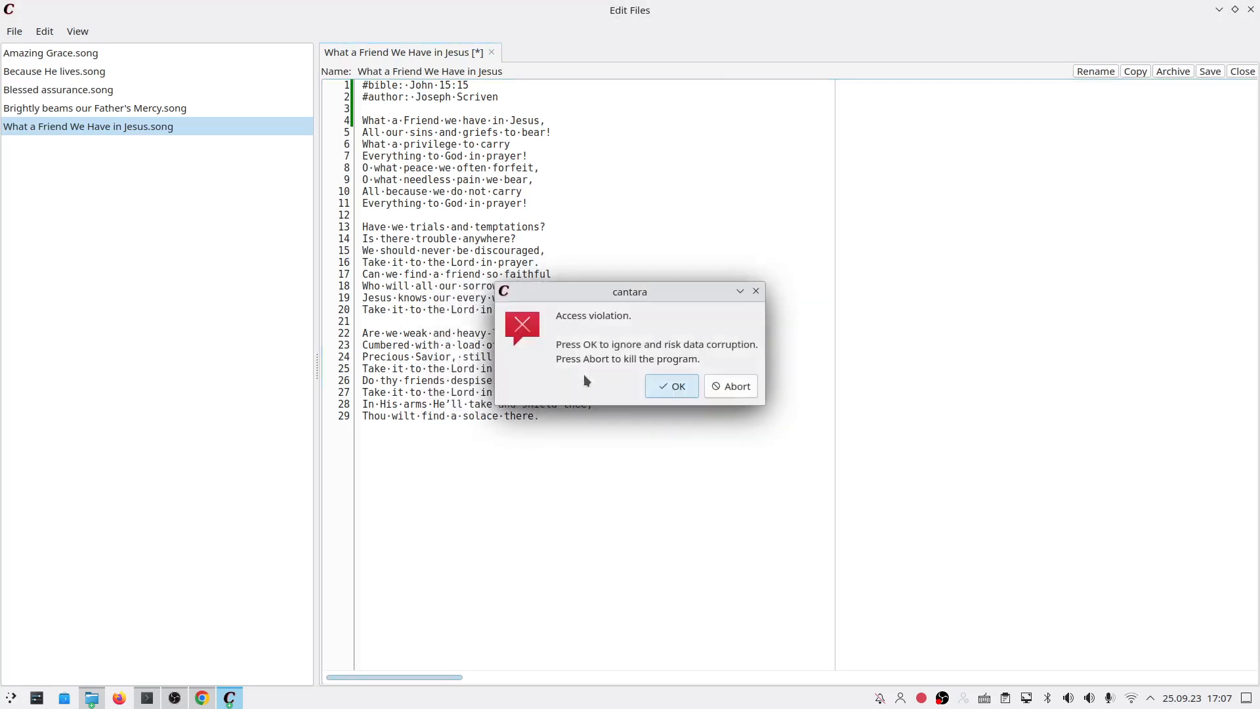
{"action": "left_click", "coordinate": [668, 385]}
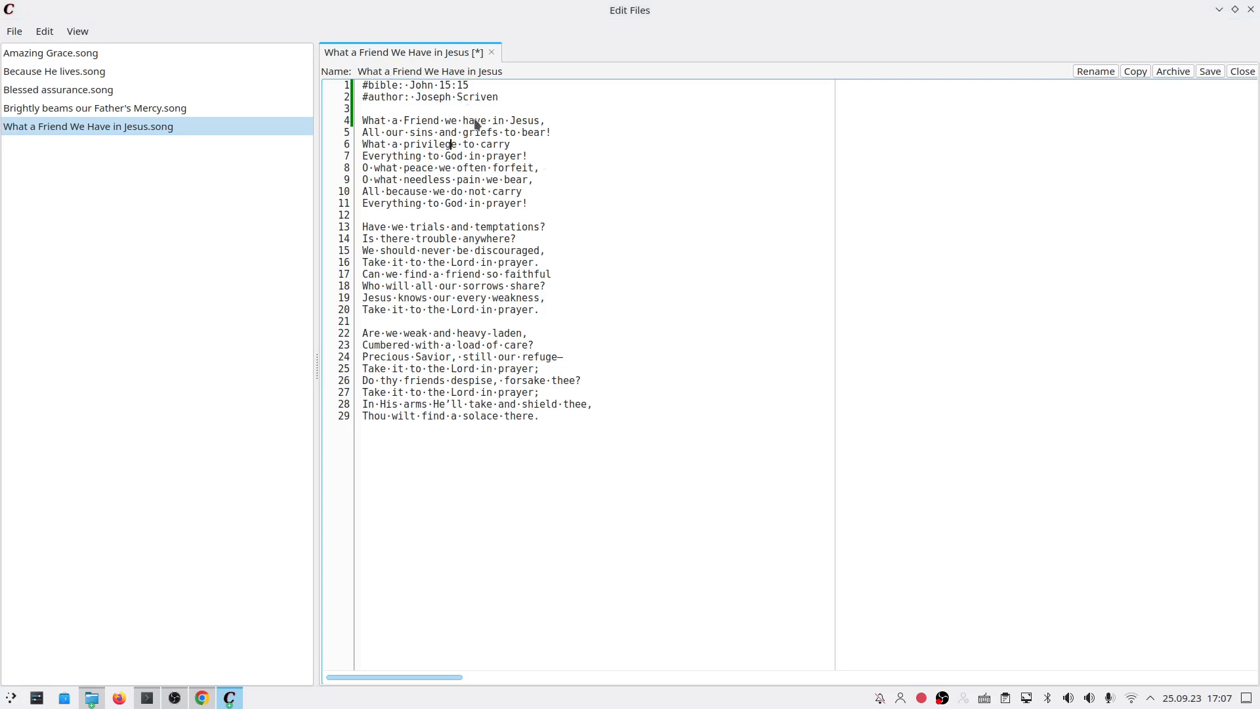
{"action": "left_click", "coordinate": [656, 384]}
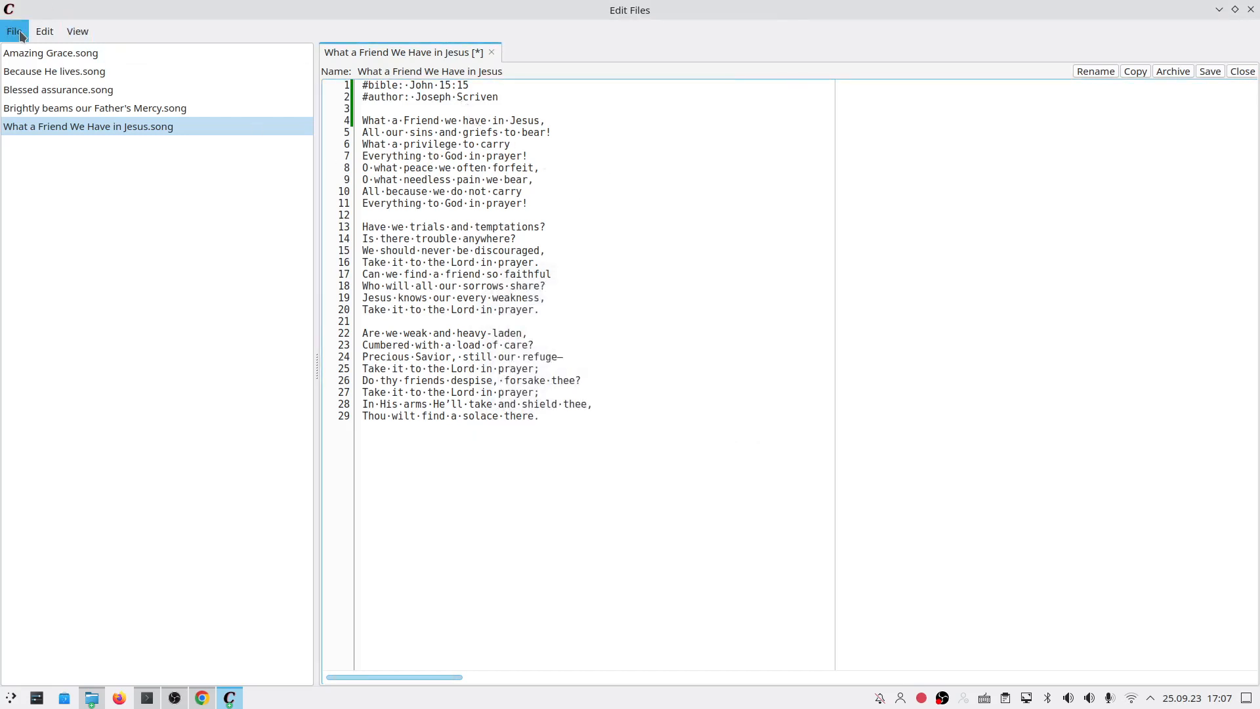
{"action": "left_click", "coordinate": [45, 31]}
{"action": "mouse_move", "coordinate": [13, 36]}
{"action": "left_click", "coordinate": [29, 70]}
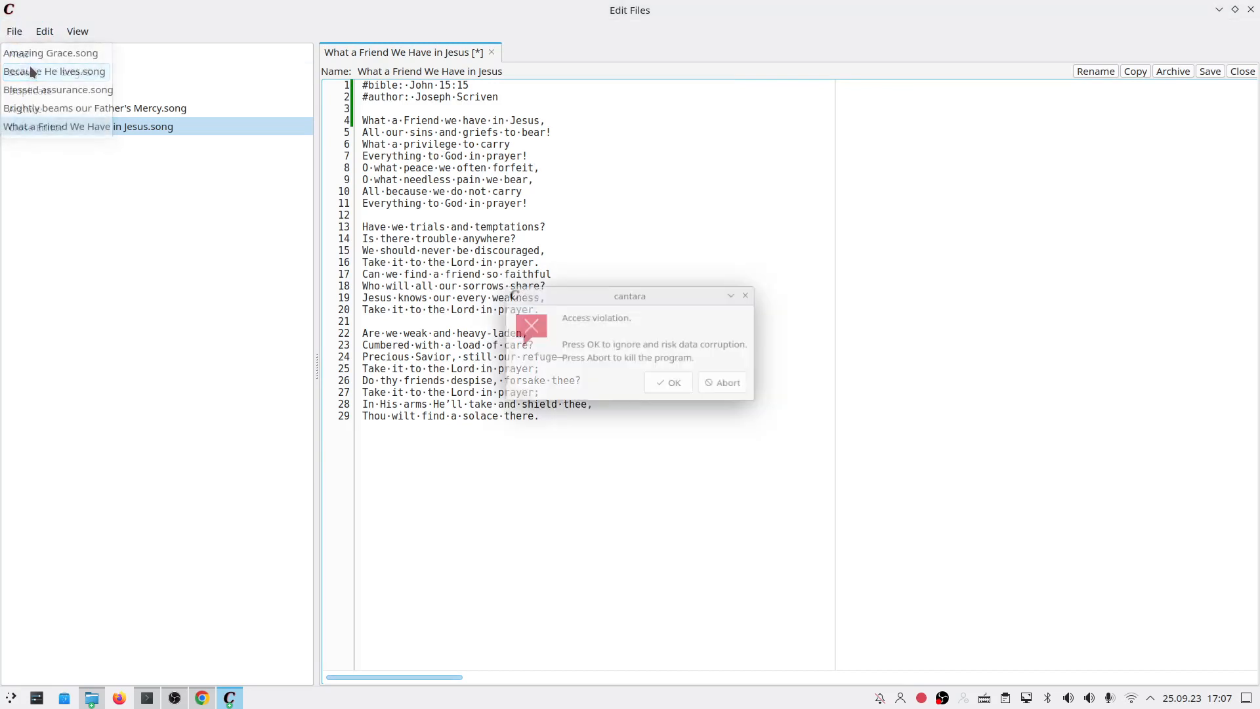
{"action": "left_click", "coordinate": [660, 384]}
Step: Open the What a Friend song file from Dokumente > Songs in KWrite to verify it, then return to Cantara
{"action": "key", "text": "ctrl+a"}
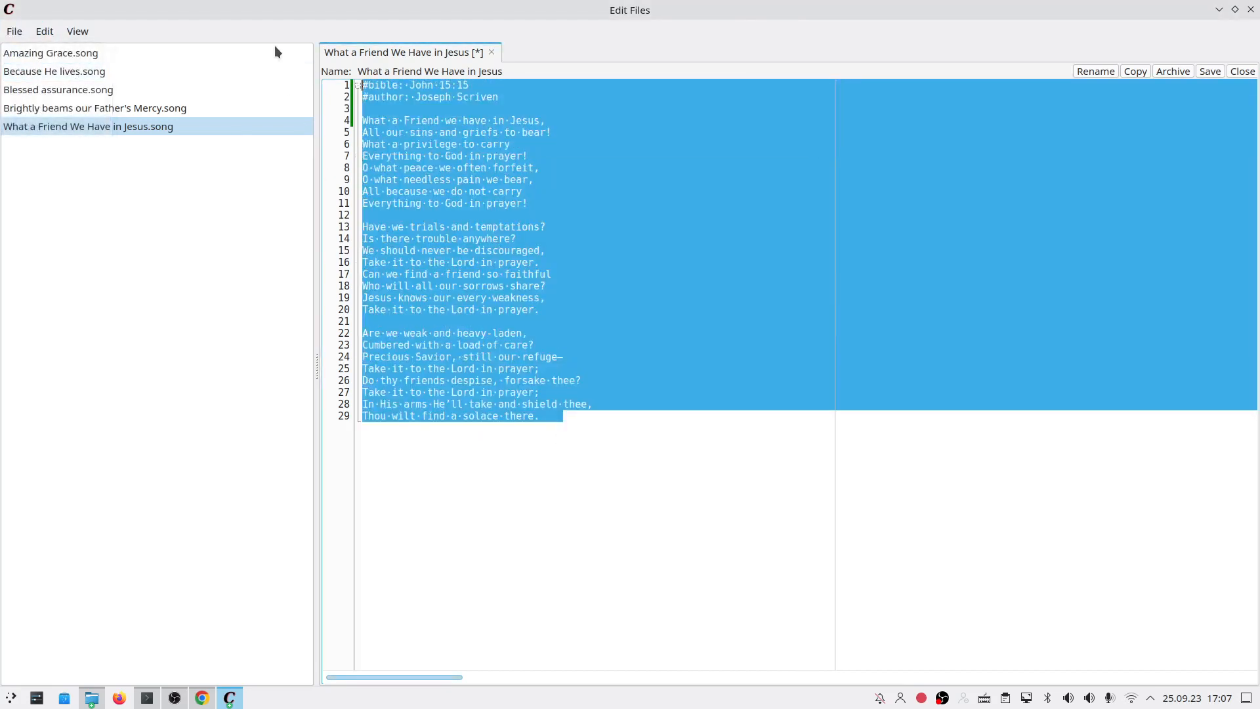
{"action": "left_click", "coordinate": [95, 697]}
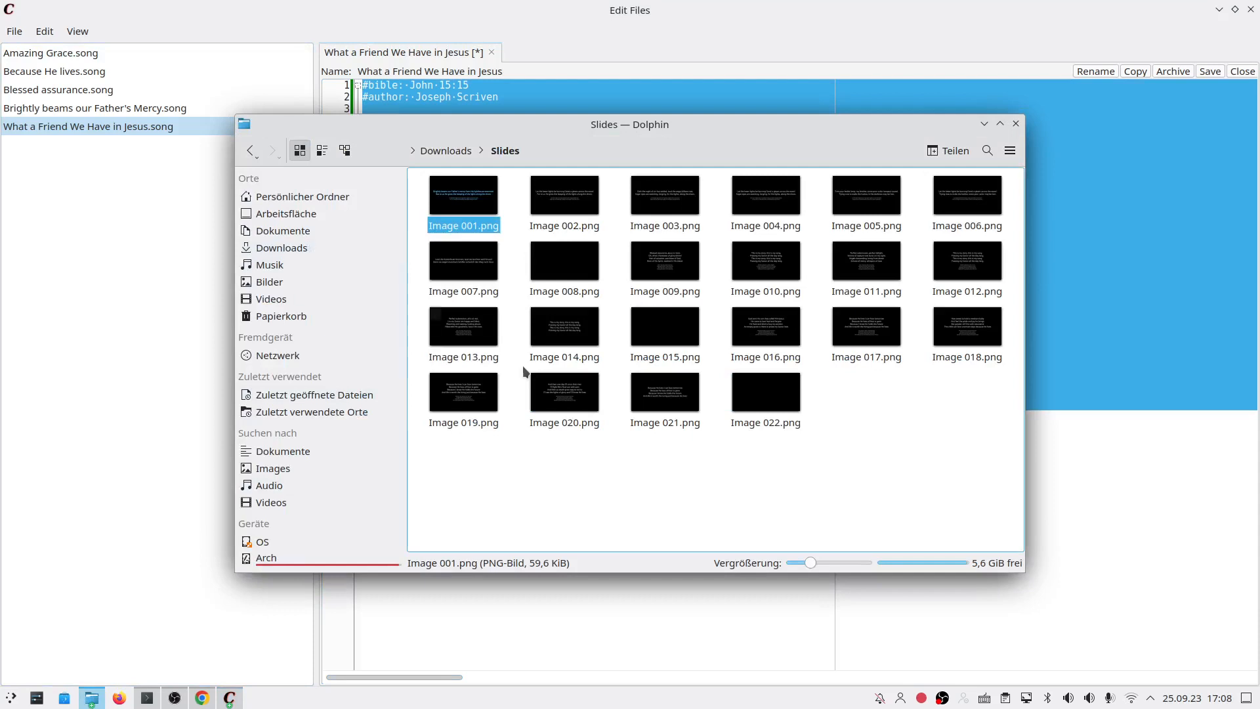
{"action": "key", "text": "ctrl+a"}
{"action": "left_click", "coordinate": [306, 235]}
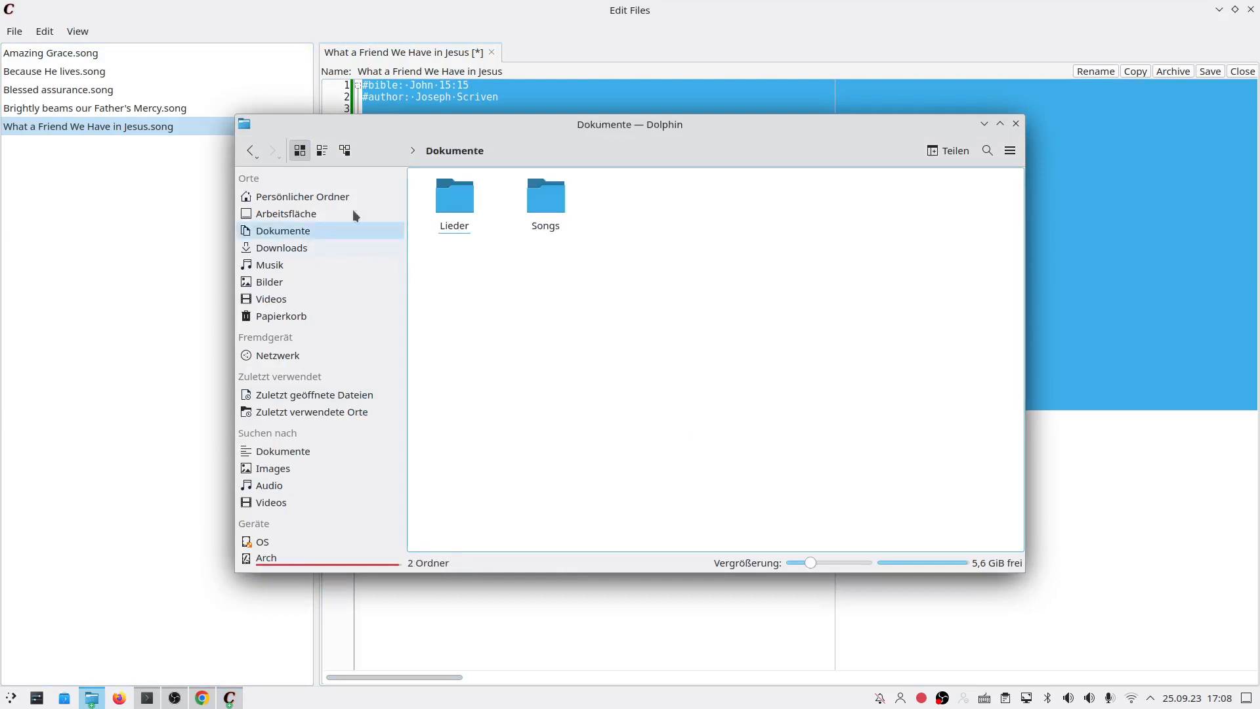
{"action": "left_click", "coordinate": [545, 196]}
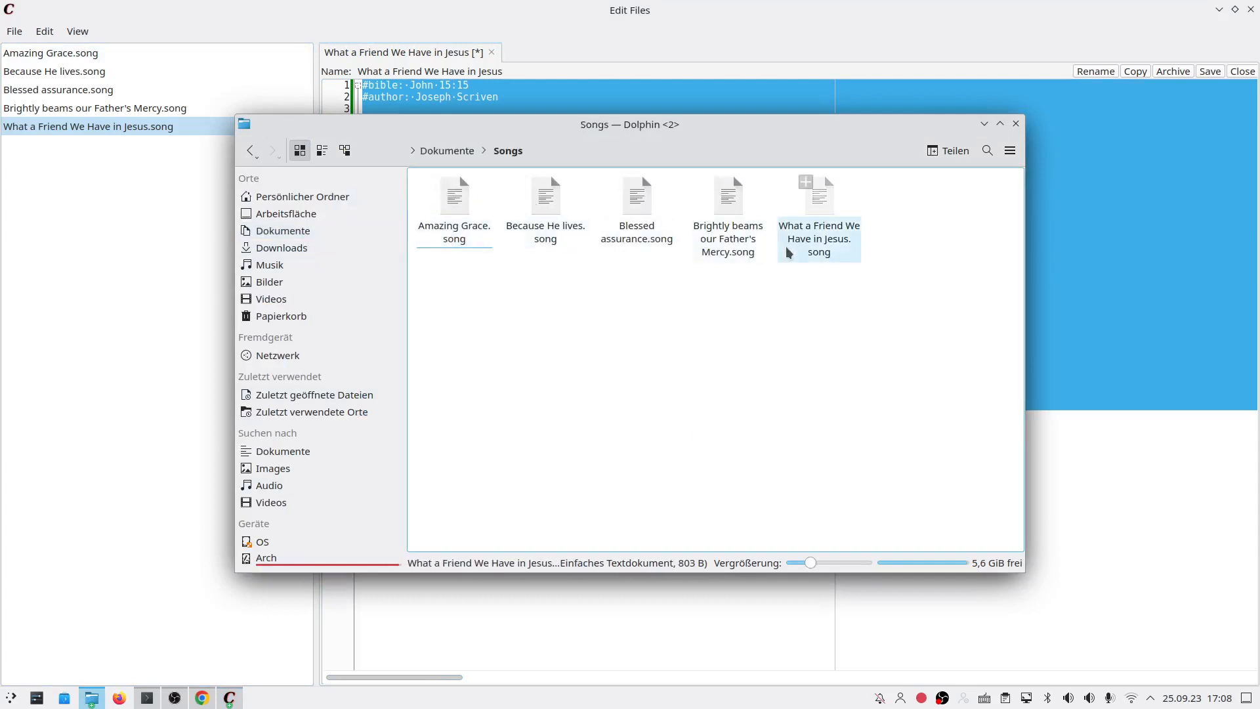
{"action": "right_click", "coordinate": [835, 253]}
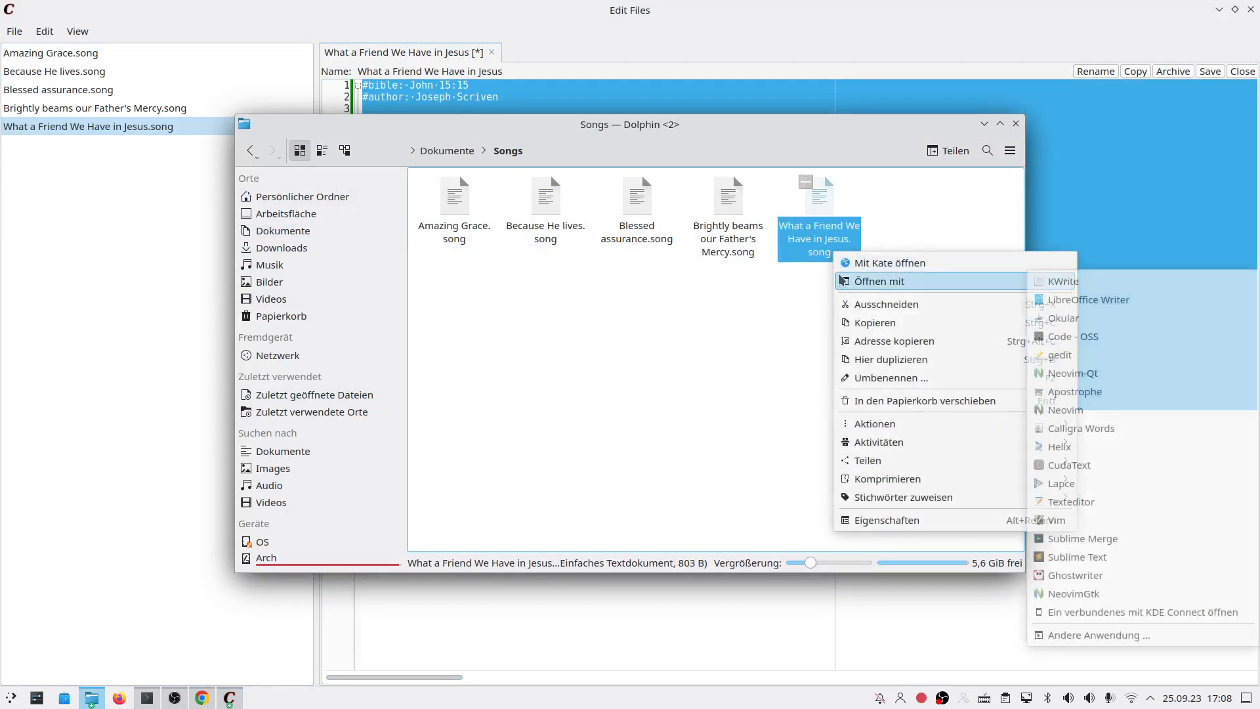
{"action": "left_click", "coordinate": [1057, 281]}
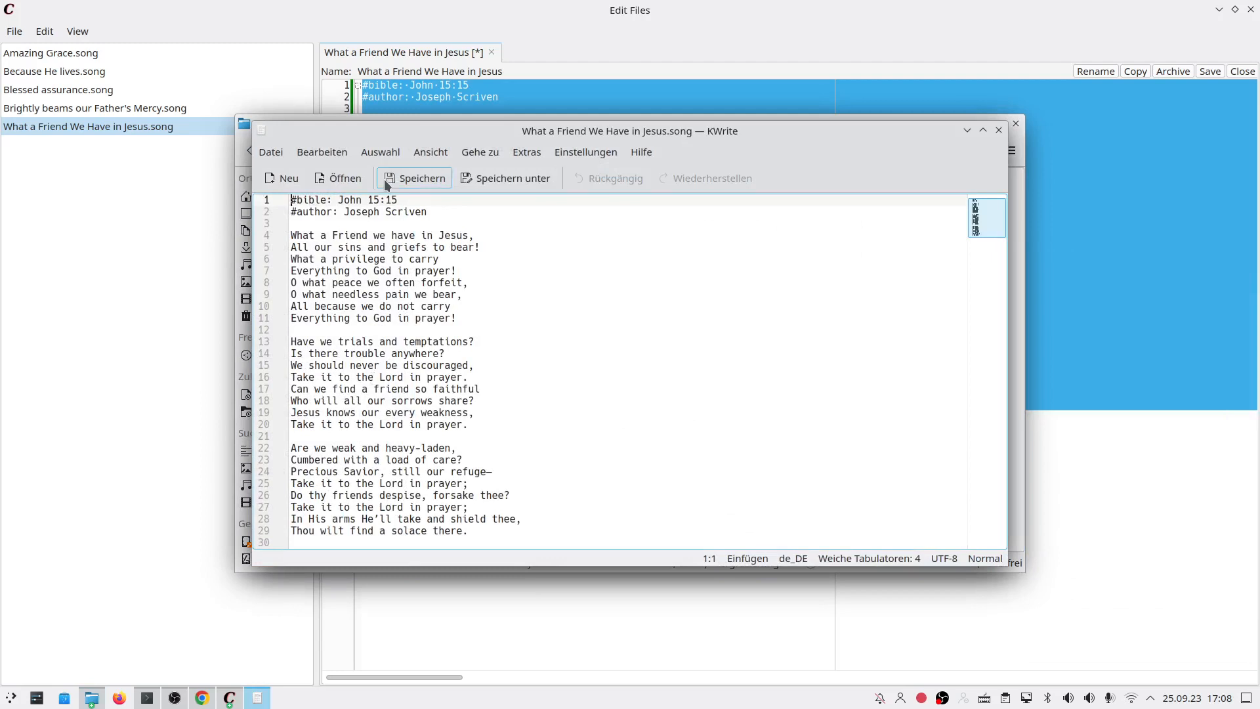
{"action": "left_click", "coordinate": [999, 130]}
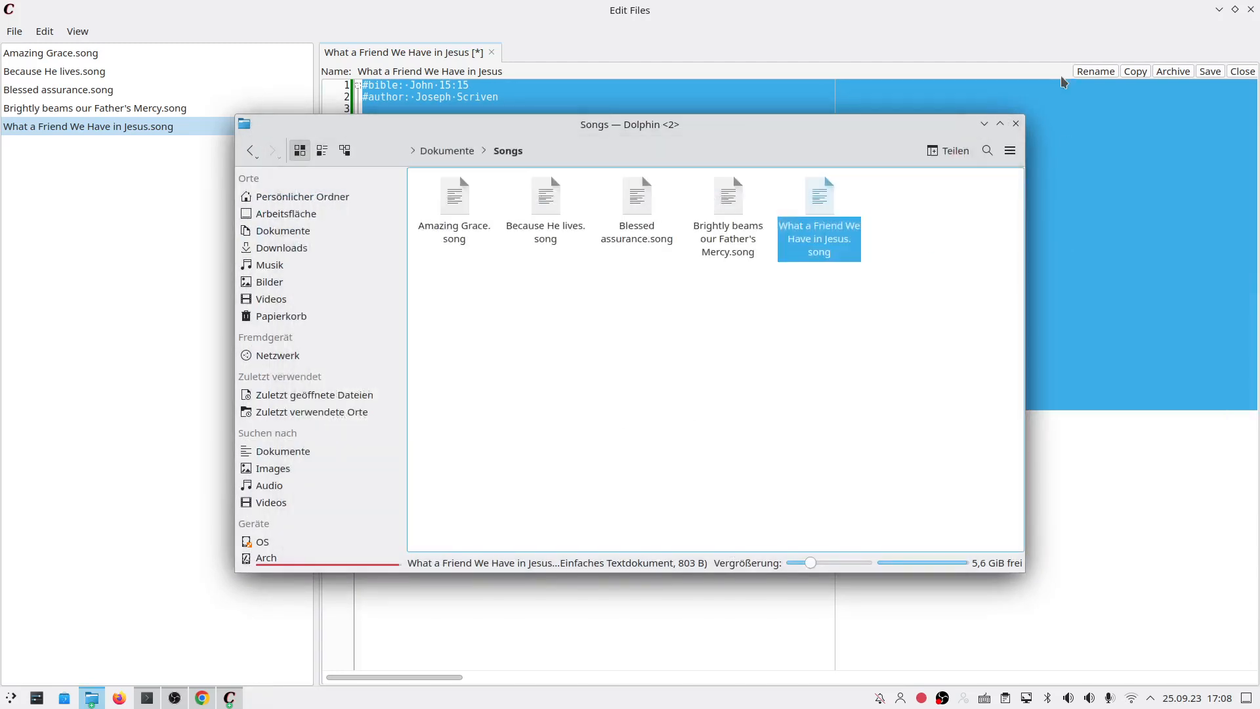
{"action": "left_click", "coordinate": [1010, 49]}
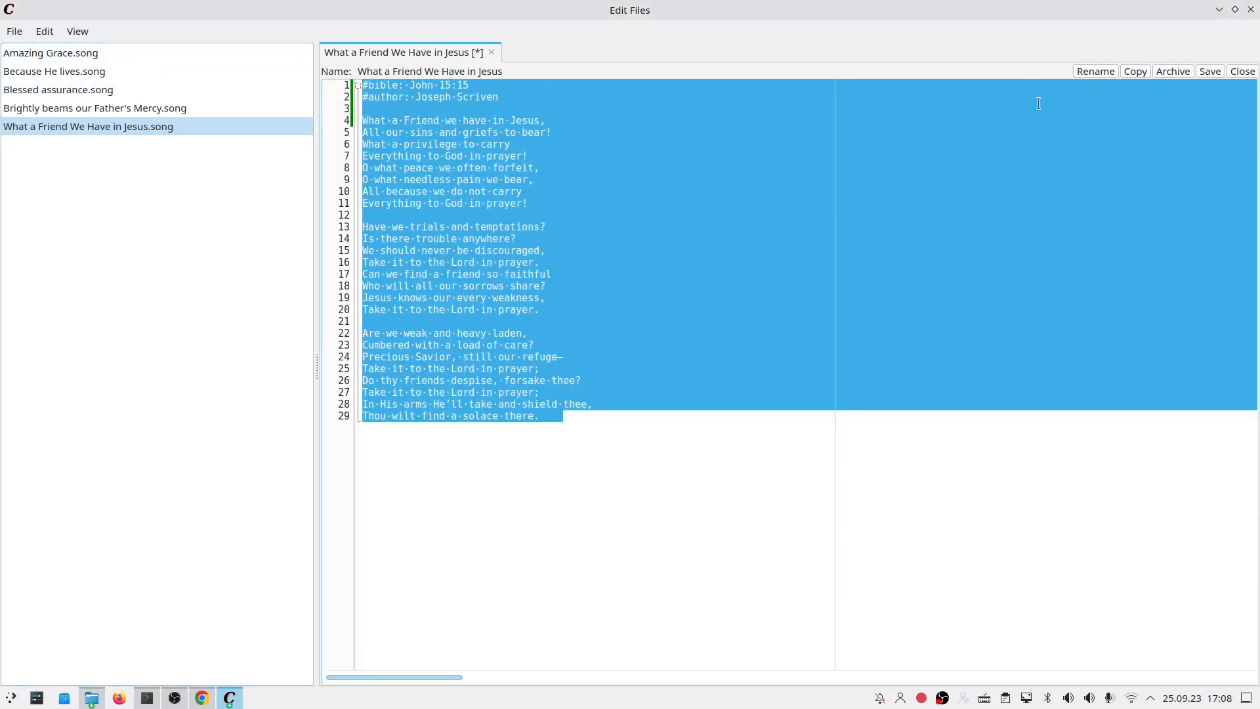
Step: Close the editor and make What a Friend We Have in Jesus the only song in the selection
{"action": "left_click", "coordinate": [1251, 9]}
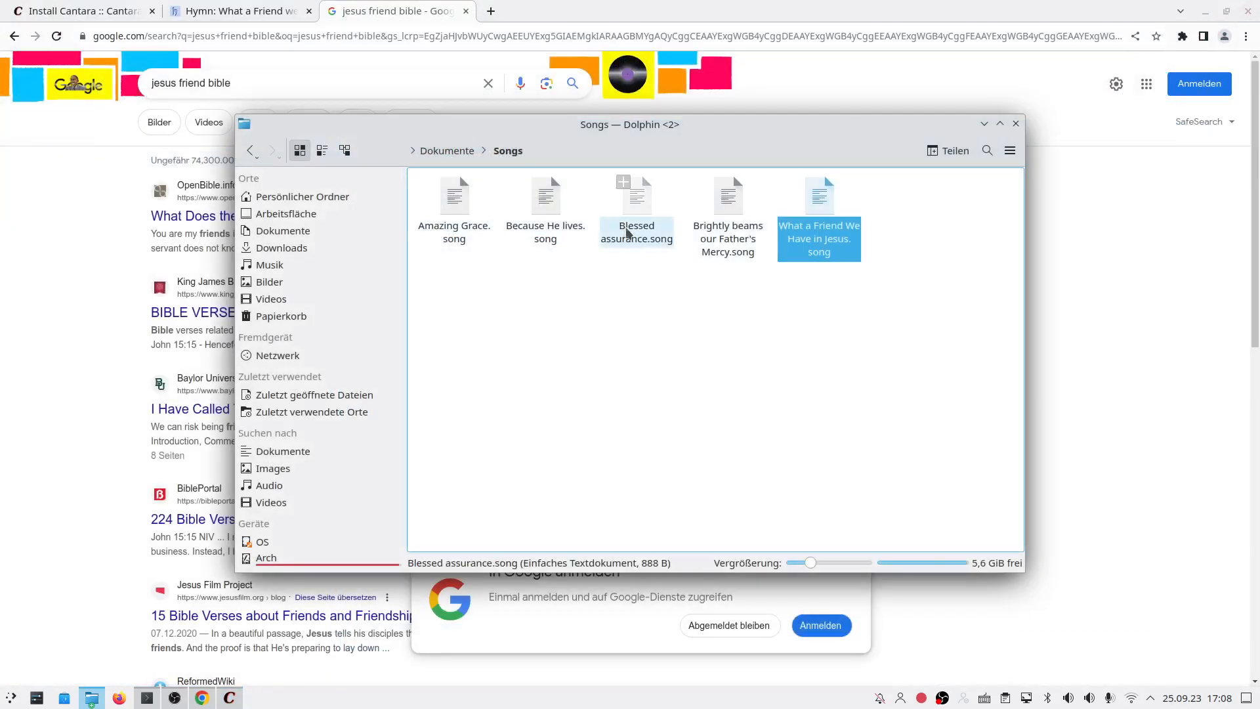
{"action": "left_click", "coordinate": [230, 698]}
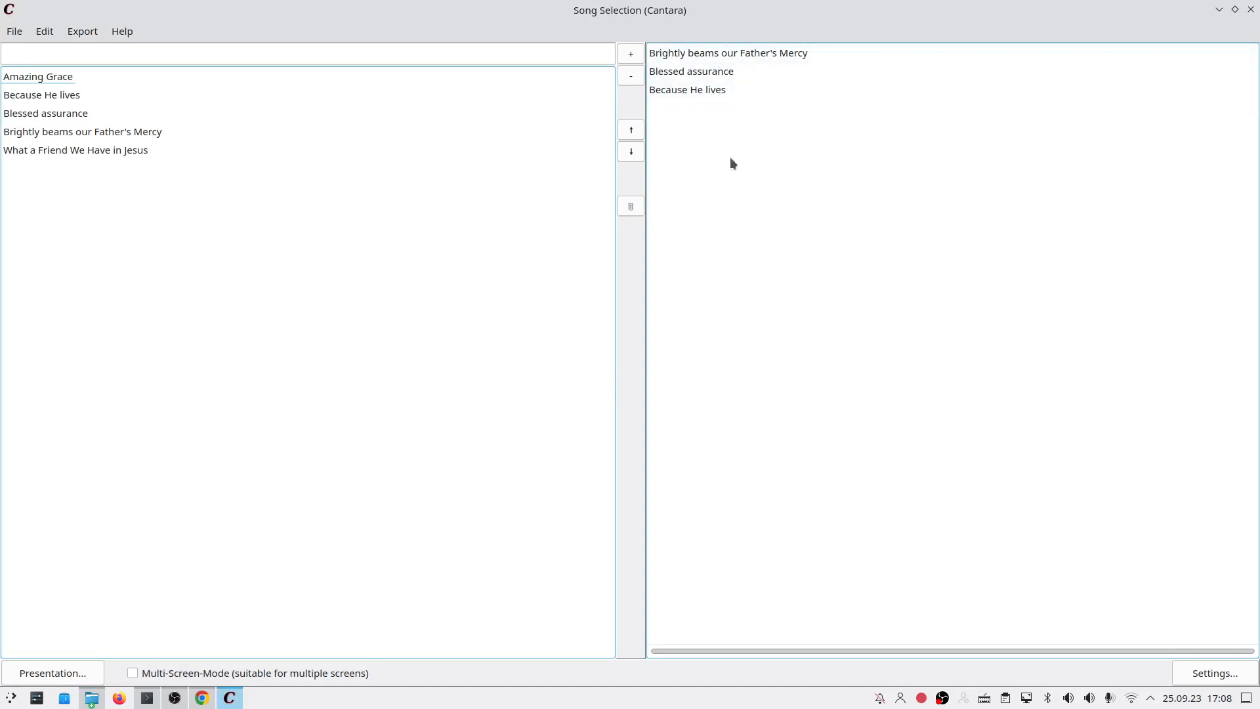
{"action": "double_click", "coordinate": [115, 149]}
{"action": "left_click", "coordinate": [682, 54]}
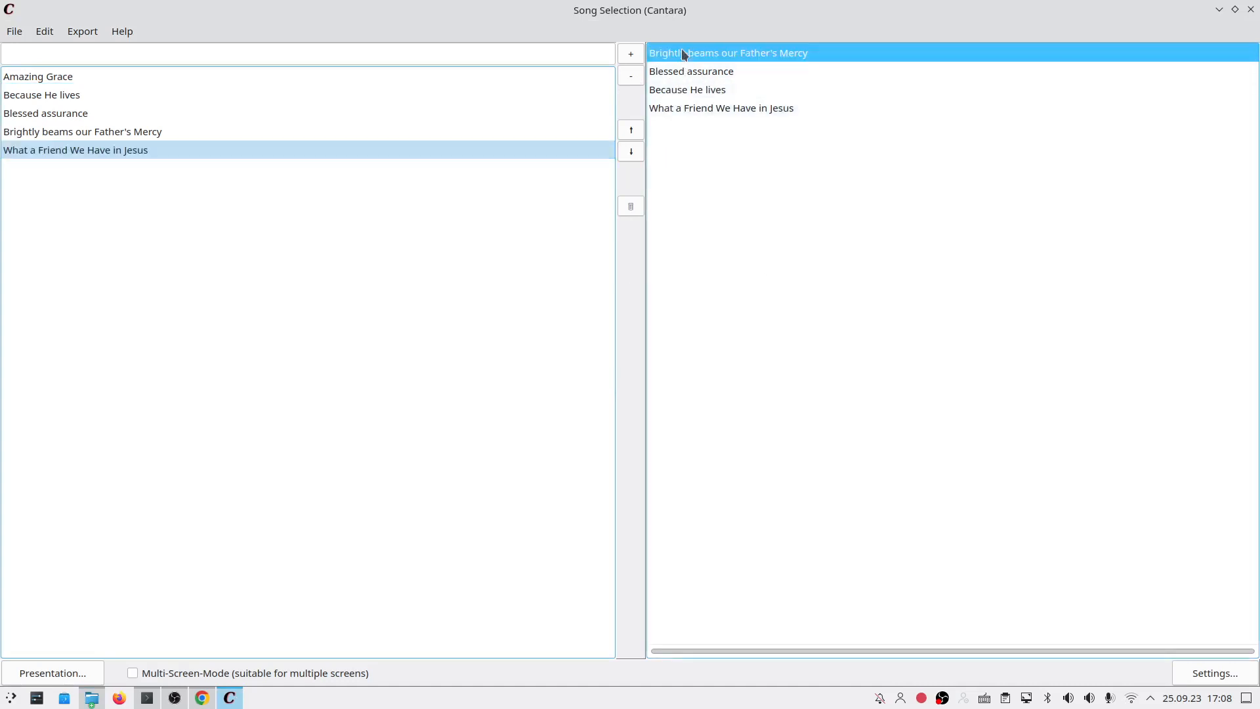
{"action": "left_click", "coordinate": [638, 77]}
{"action": "left_click", "coordinate": [633, 76]}
{"action": "left_click", "coordinate": [633, 77]}
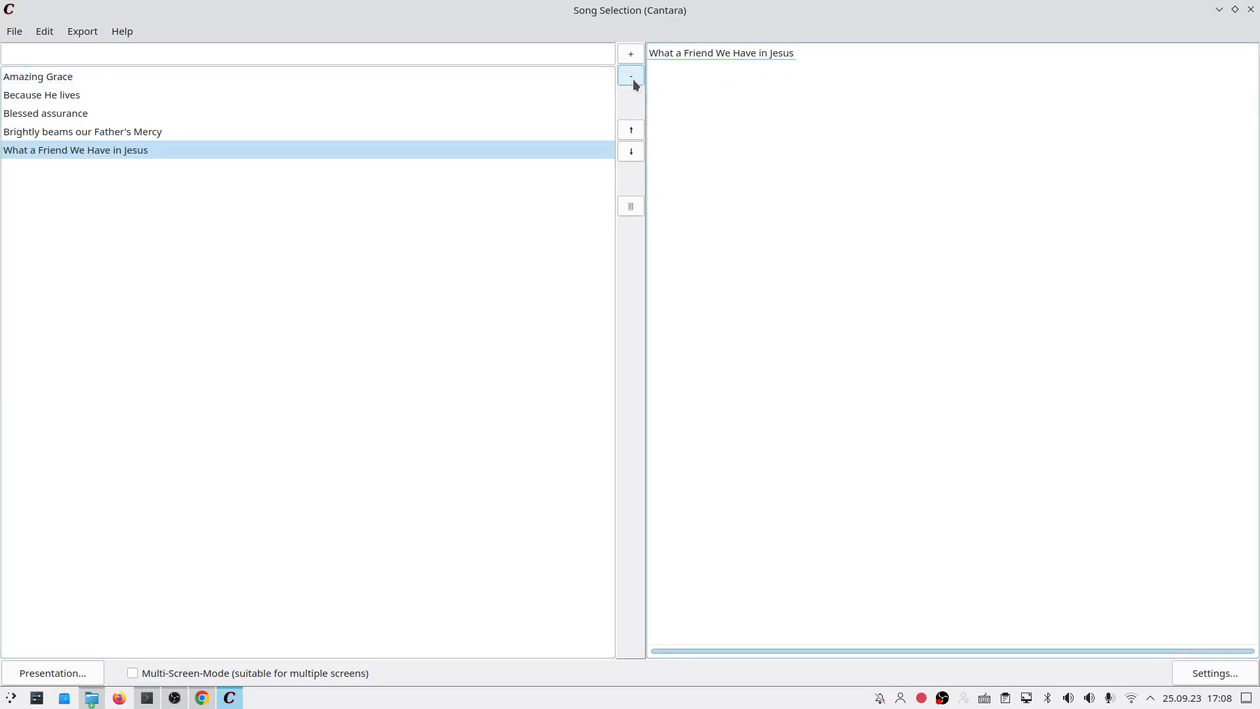
Step: Start the presentation and advance through the first three lyrics slides
{"action": "left_click", "coordinate": [57, 677]}
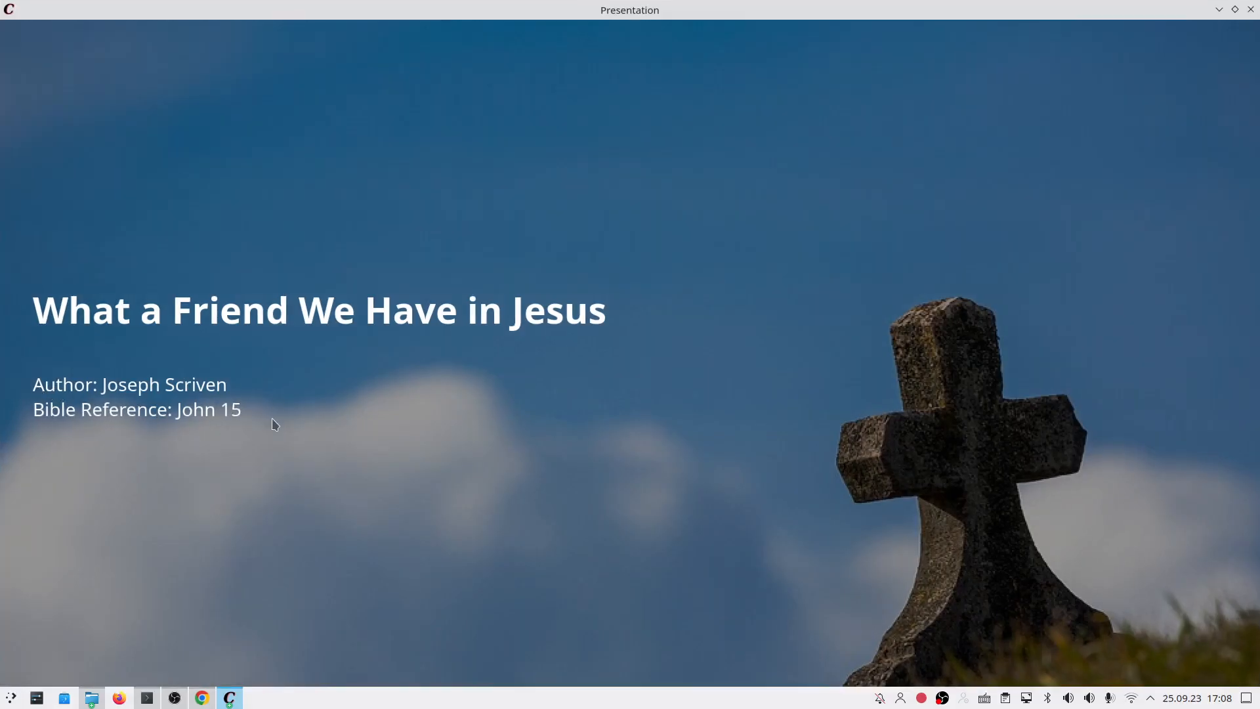
{"action": "key", "text": "Right"}
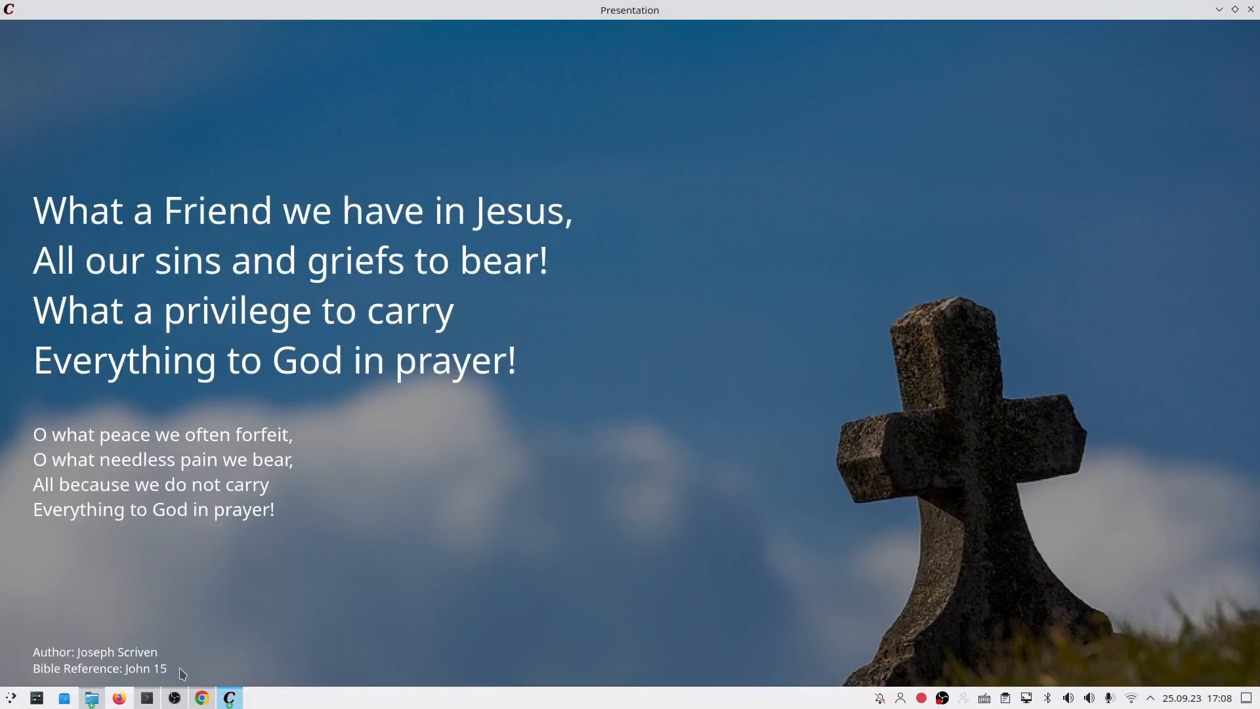
{"action": "key", "text": "Right"}
{"action": "key", "text": "Right"}
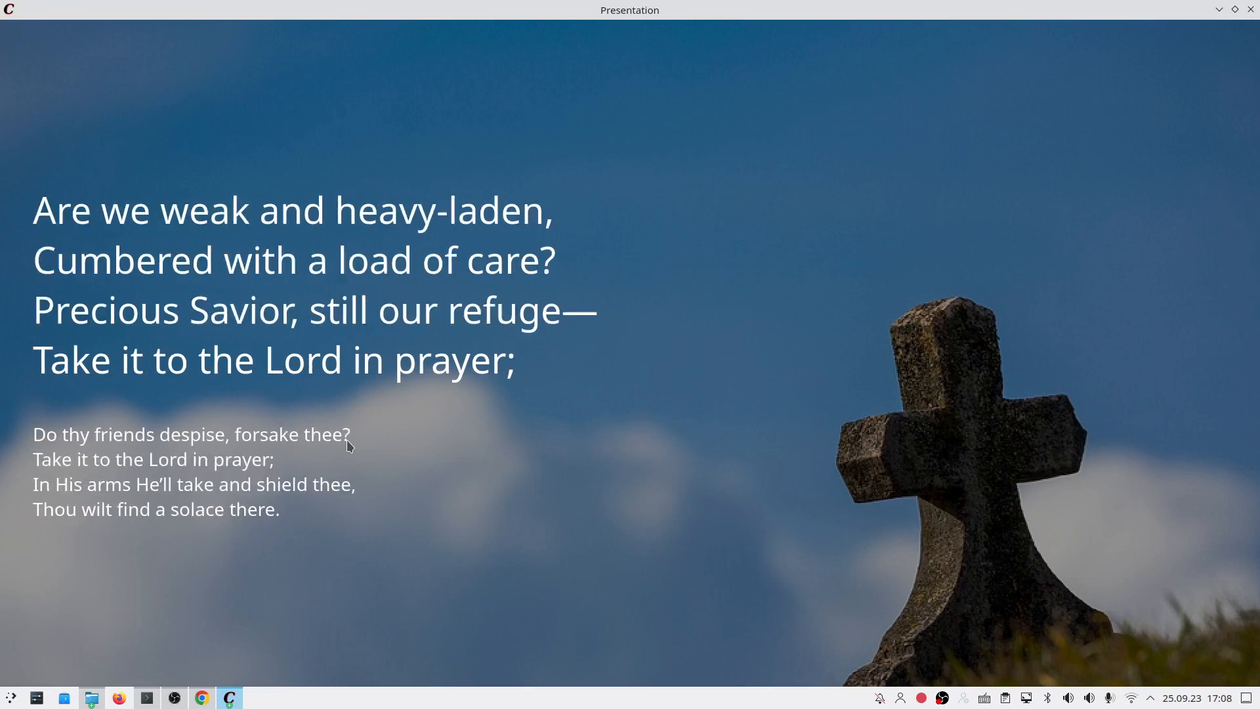
{"action": "key", "text": "Right"}
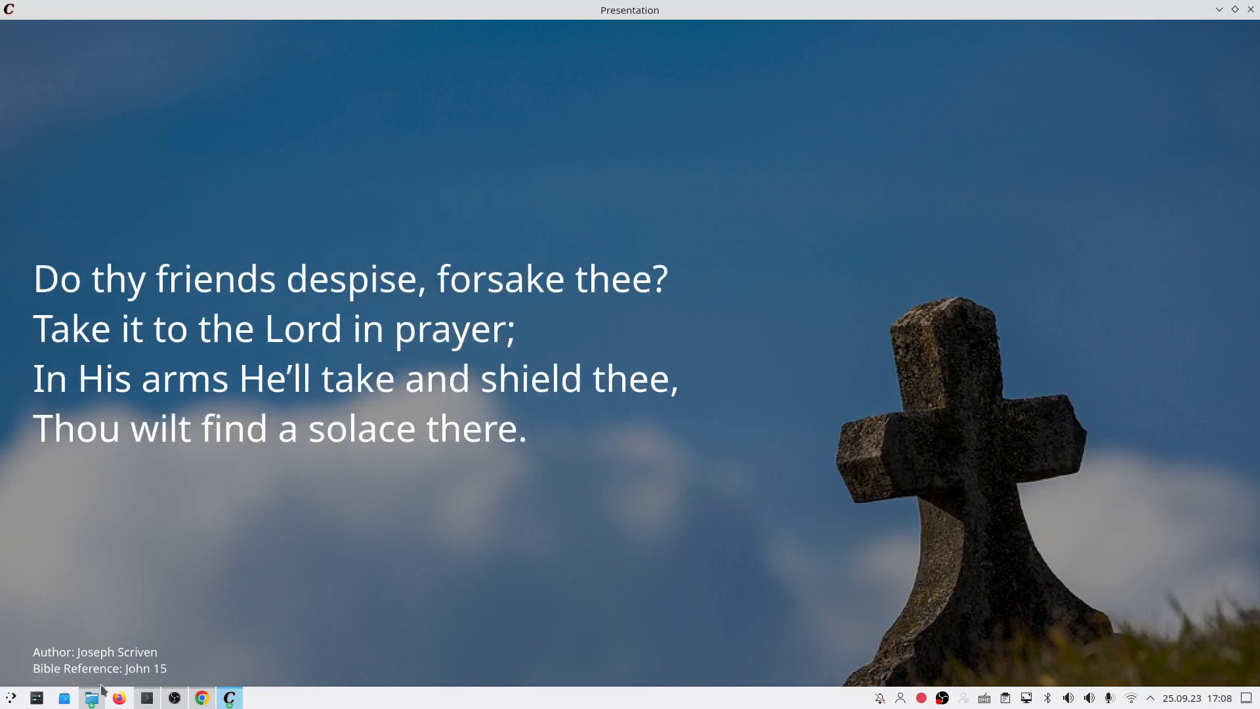
Step: Close the presentation, export the queued song as PowerPoint (pptx), and check Presentation(2).pptx downloaded at 165 KB
{"action": "left_click", "coordinate": [1250, 9]}
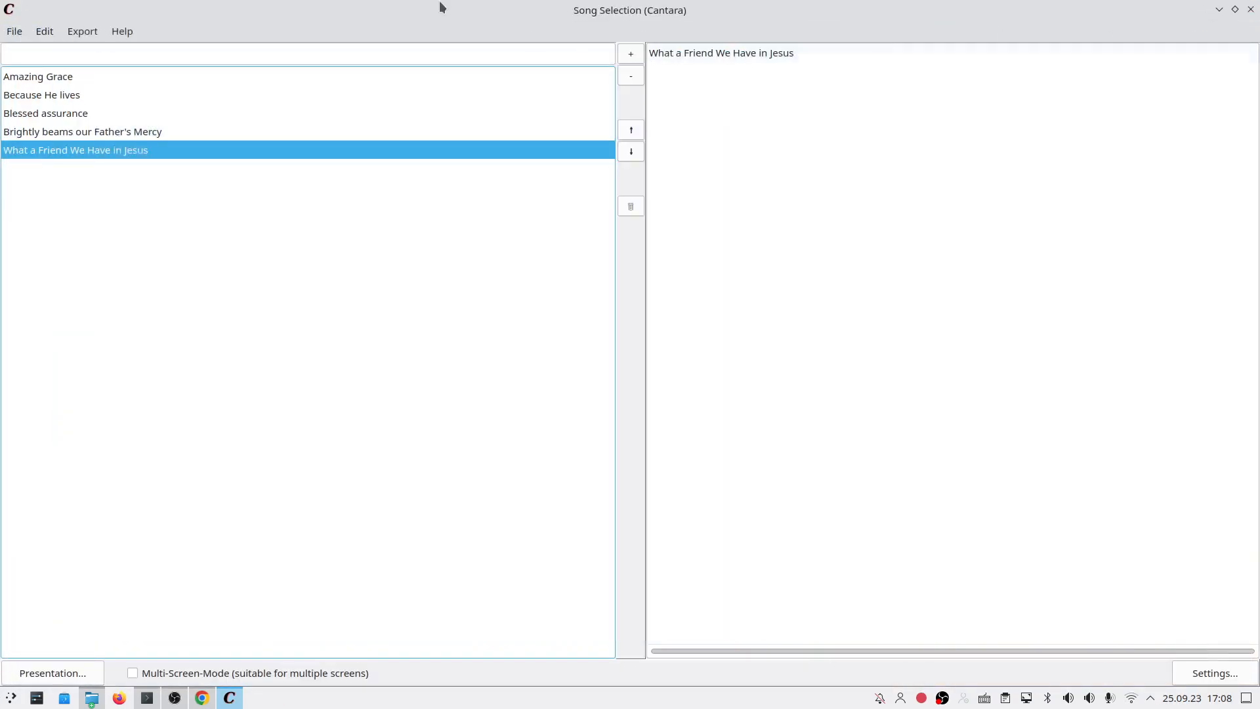
{"action": "left_click", "coordinate": [82, 33]}
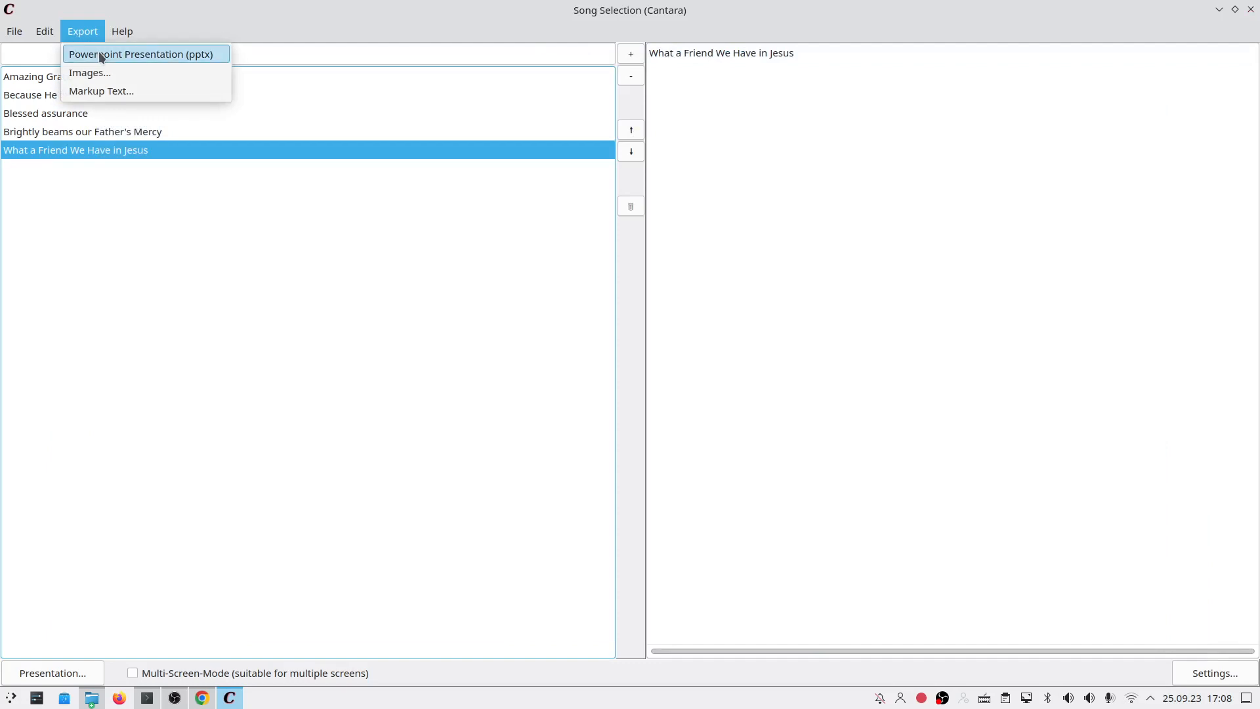
{"action": "left_click", "coordinate": [101, 60]}
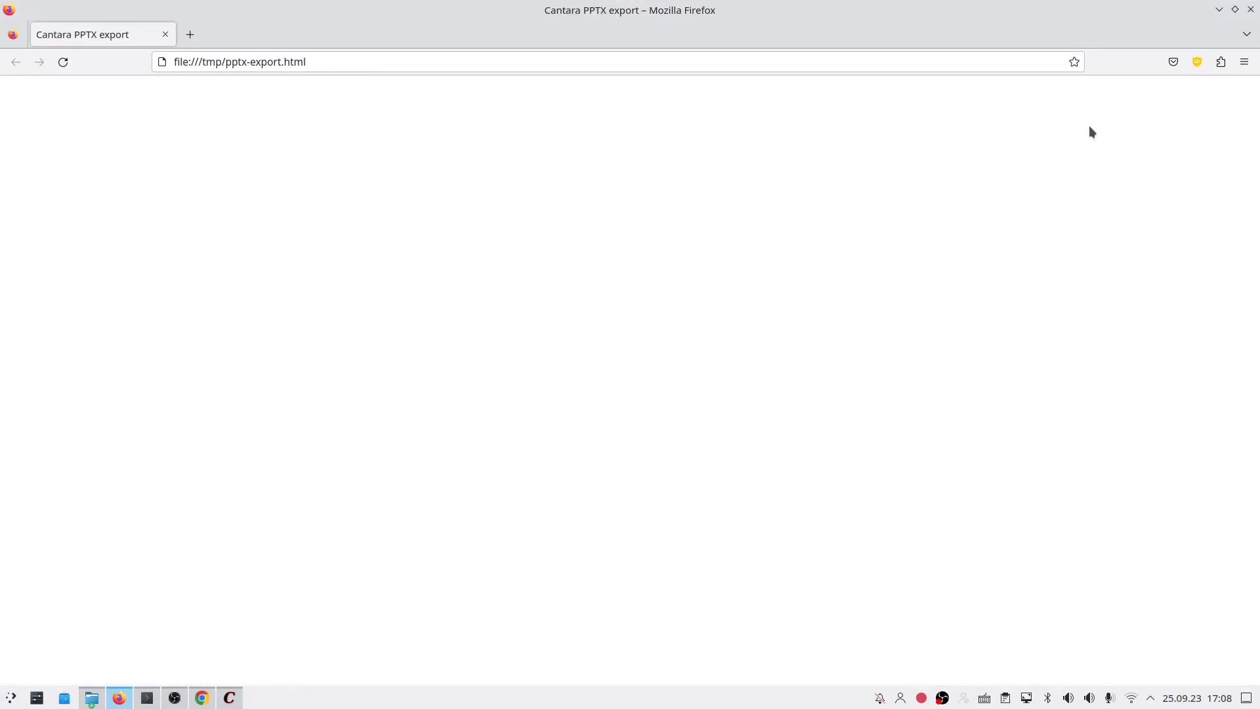
{"action": "left_click", "coordinate": [1173, 61]}
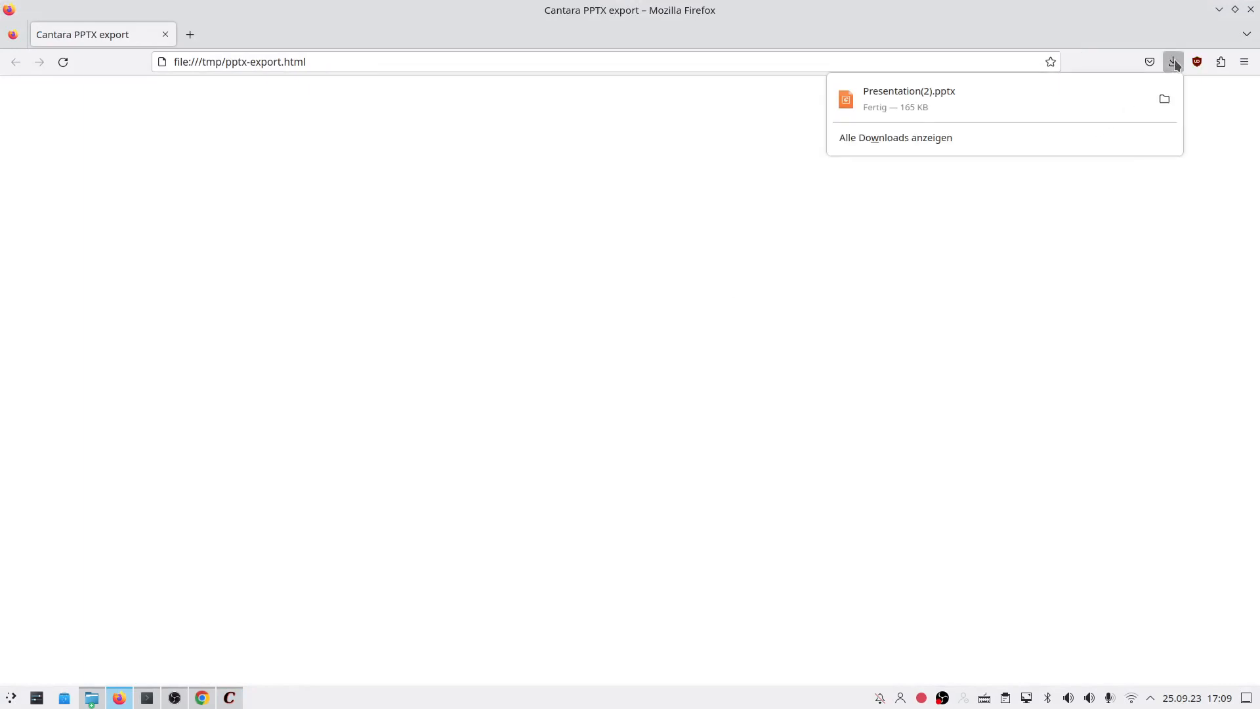
Step: Open Presentation(2).pptx from the Downloads folder with SoftMaker Presentations and close the Firefox export tab
{"action": "left_click", "coordinate": [1158, 98]}
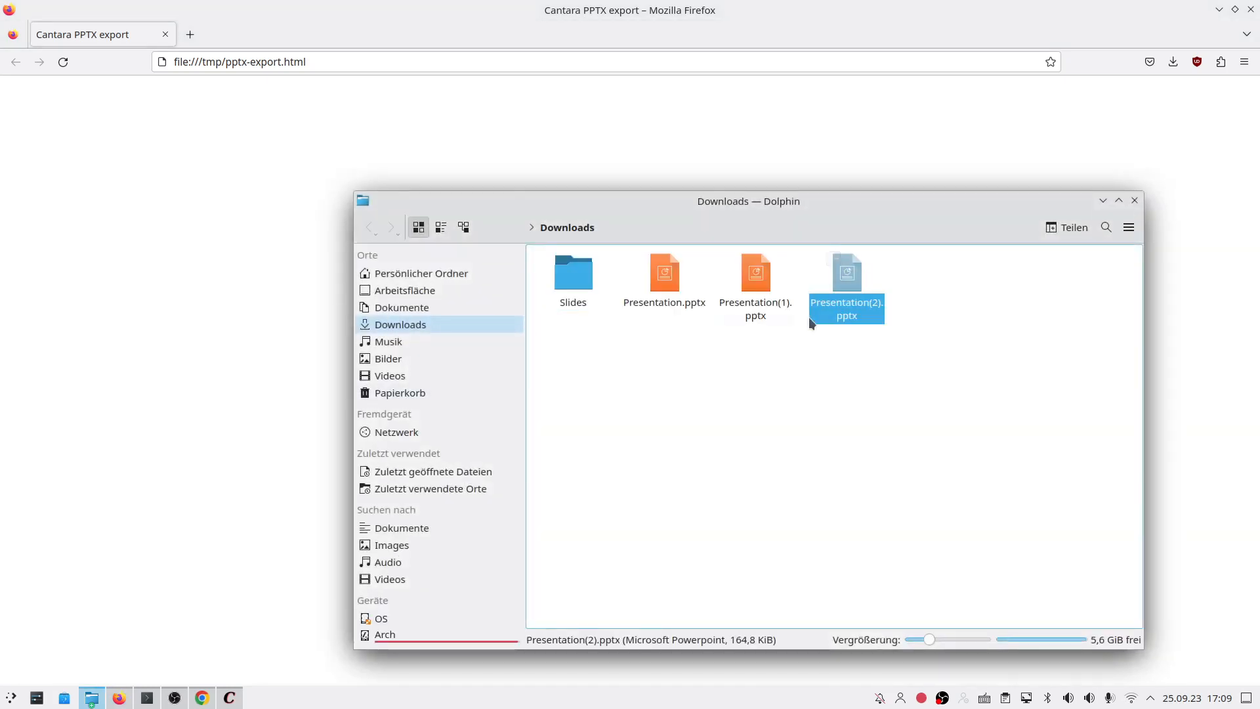
{"action": "right_click", "coordinate": [847, 311]}
{"action": "left_click", "coordinate": [858, 319]}
{"action": "left_click", "coordinate": [165, 34]}
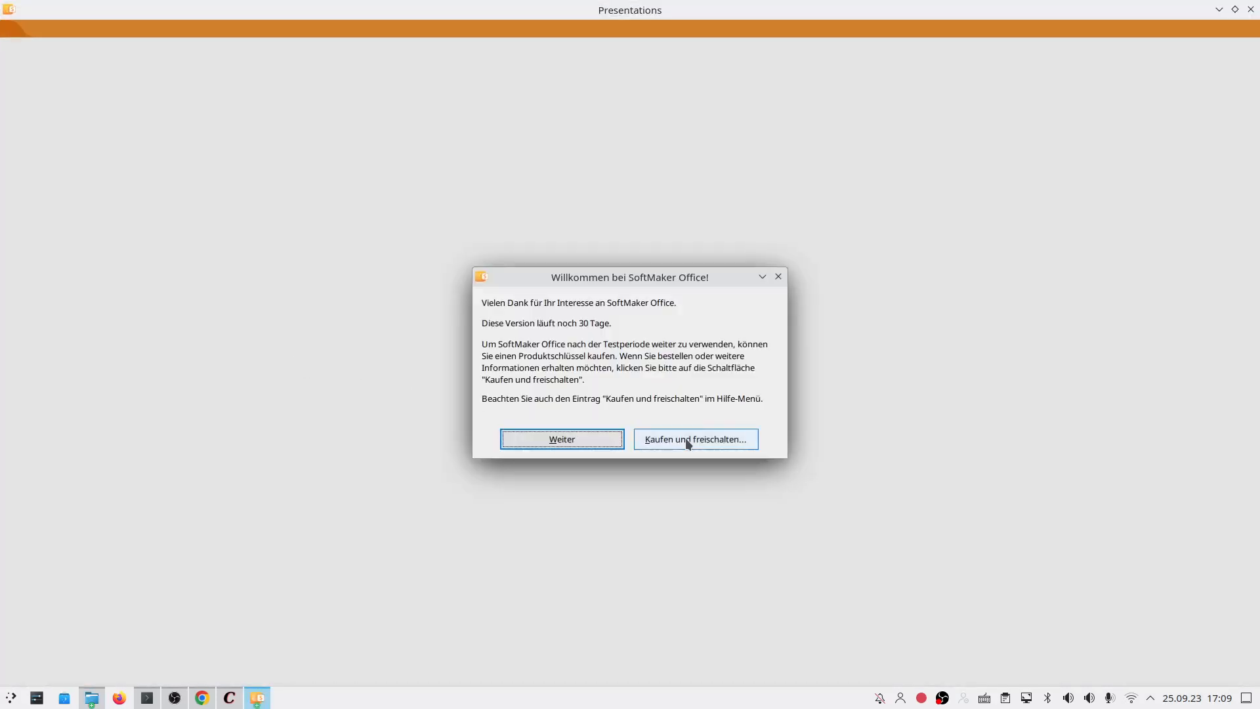
Step: Dismiss the trial welcome message and look through slides 2 and 3 before returning to slide 1
{"action": "left_click", "coordinate": [588, 440]}
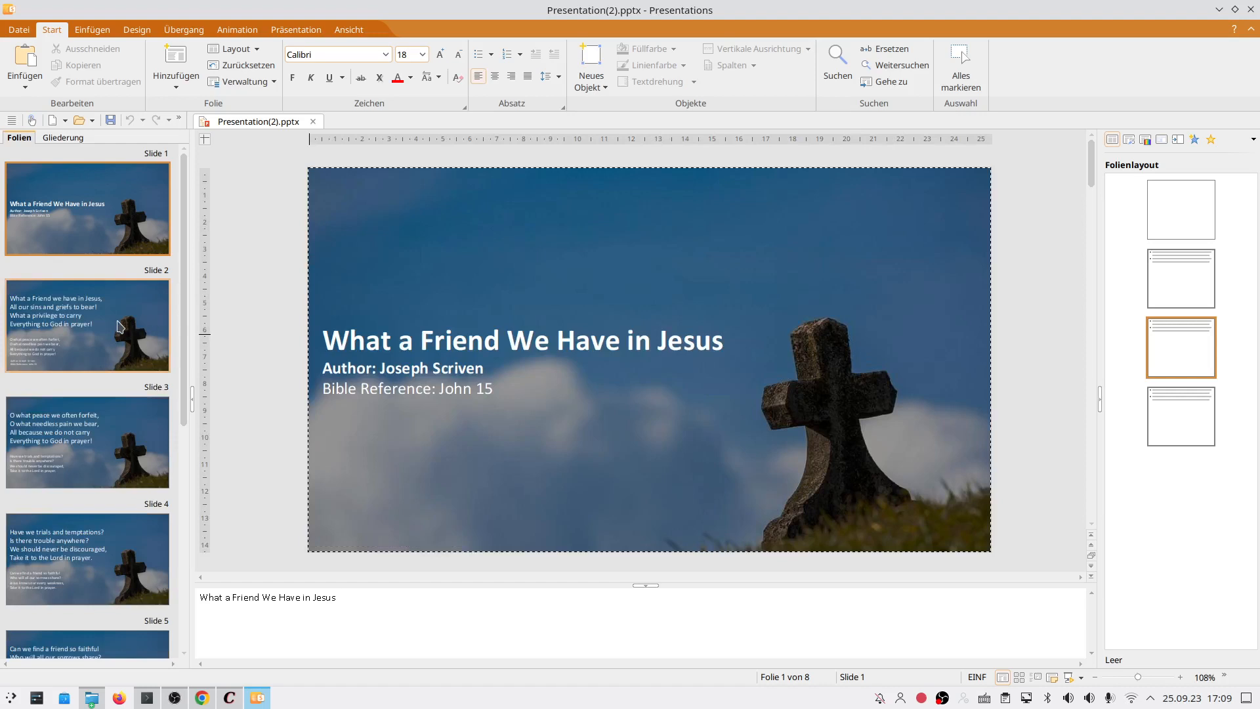
{"action": "left_click", "coordinate": [118, 321]}
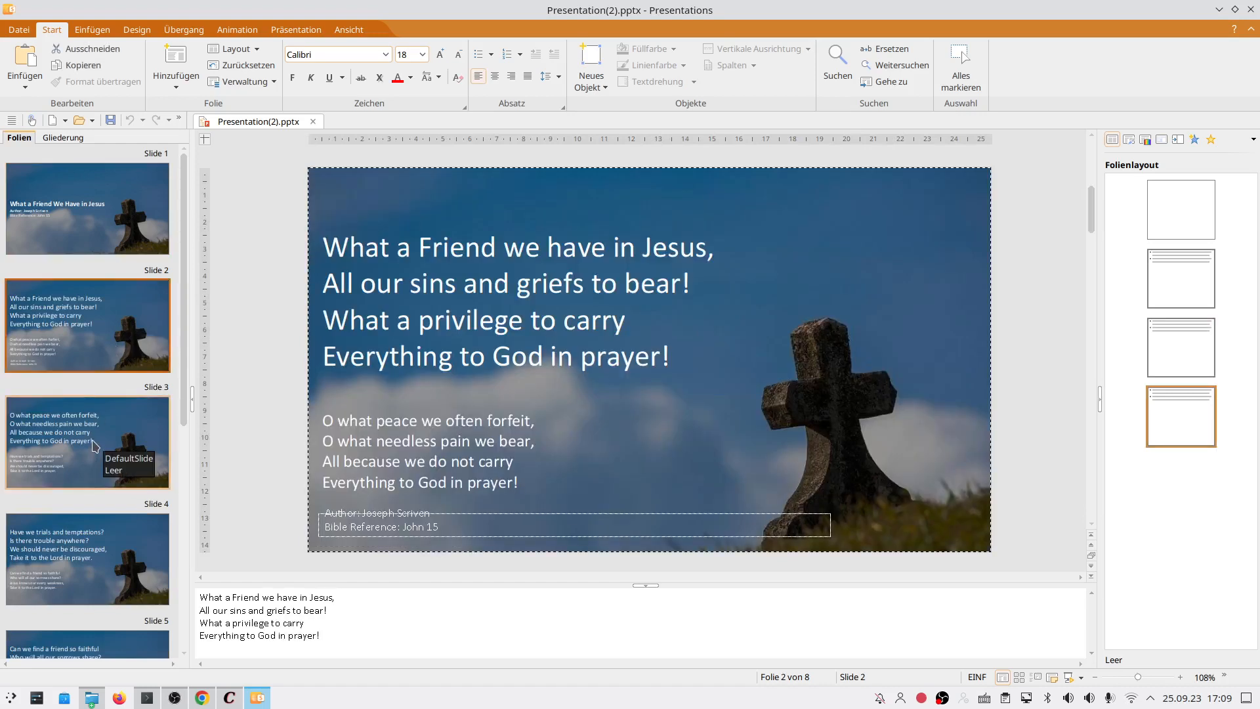
{"action": "left_click", "coordinate": [95, 446]}
{"action": "left_click", "coordinate": [59, 196]}
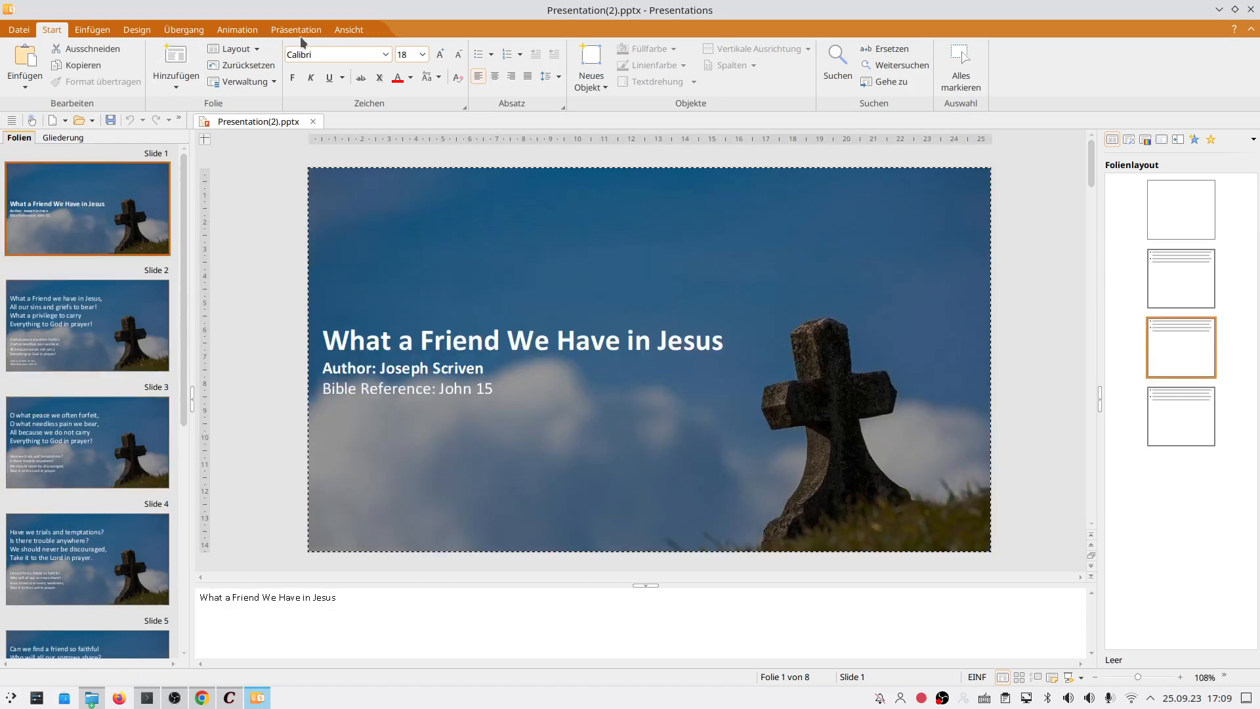
Step: Run the slideshow from the title slide through the last lyrics slide
{"action": "left_click", "coordinate": [296, 30]}
{"action": "left_click", "coordinate": [605, 52]}
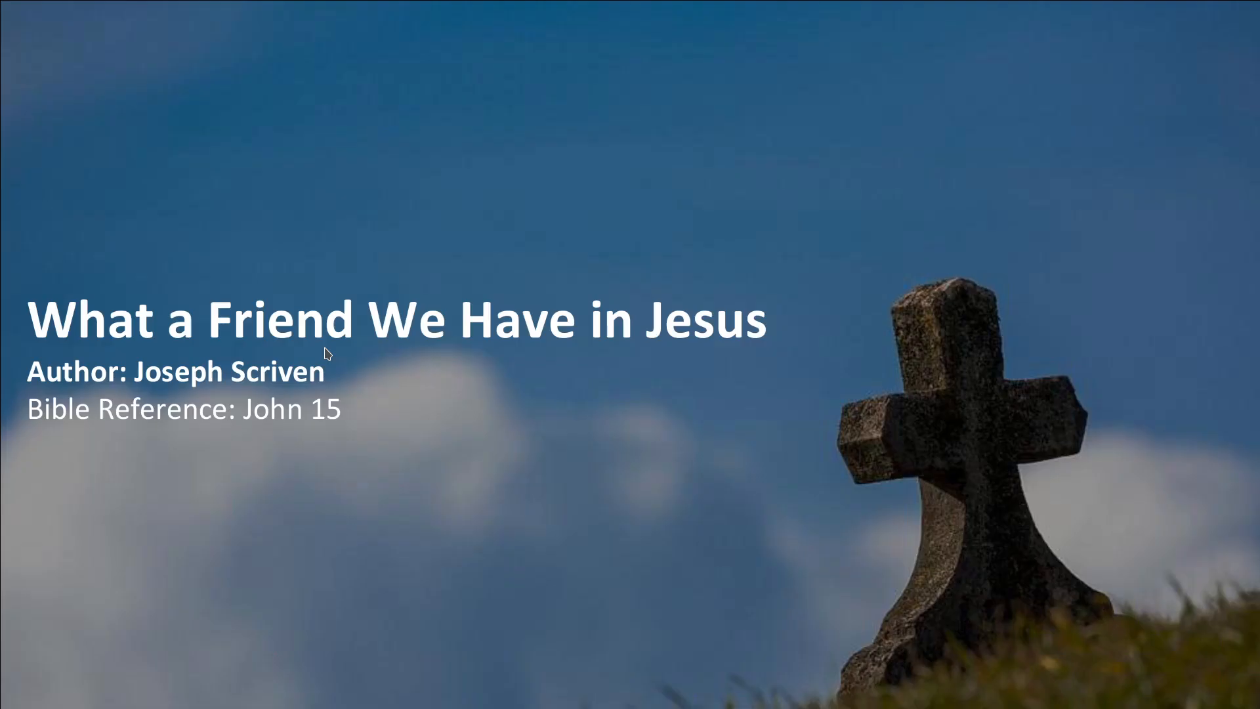
{"action": "key", "text": "Right"}
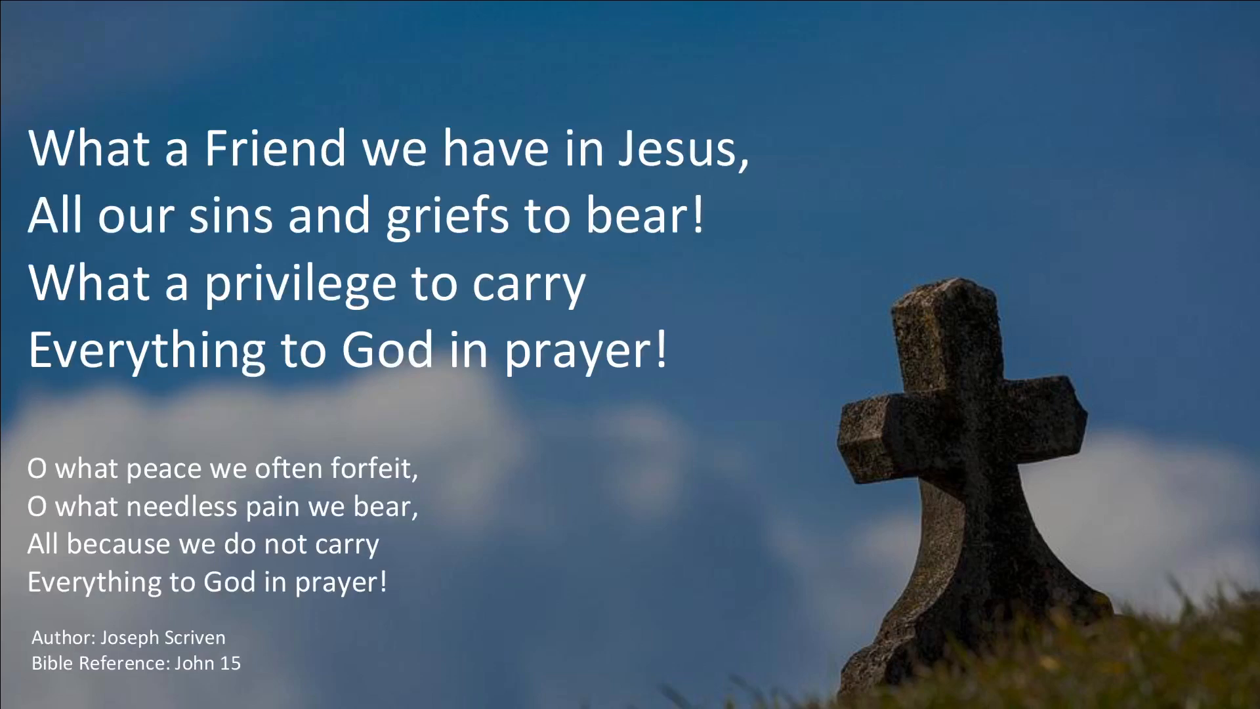
{"action": "key", "text": "Right"}
{"action": "key", "text": "Right"}
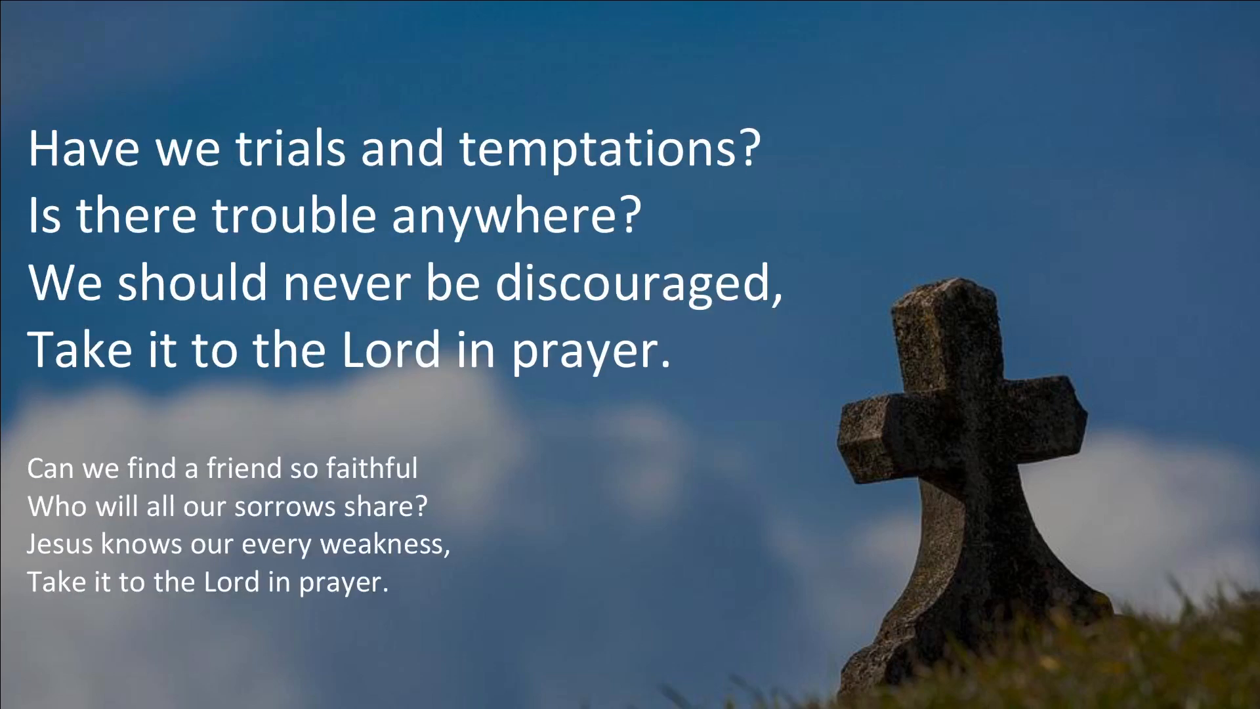
{"action": "key", "text": "Right"}
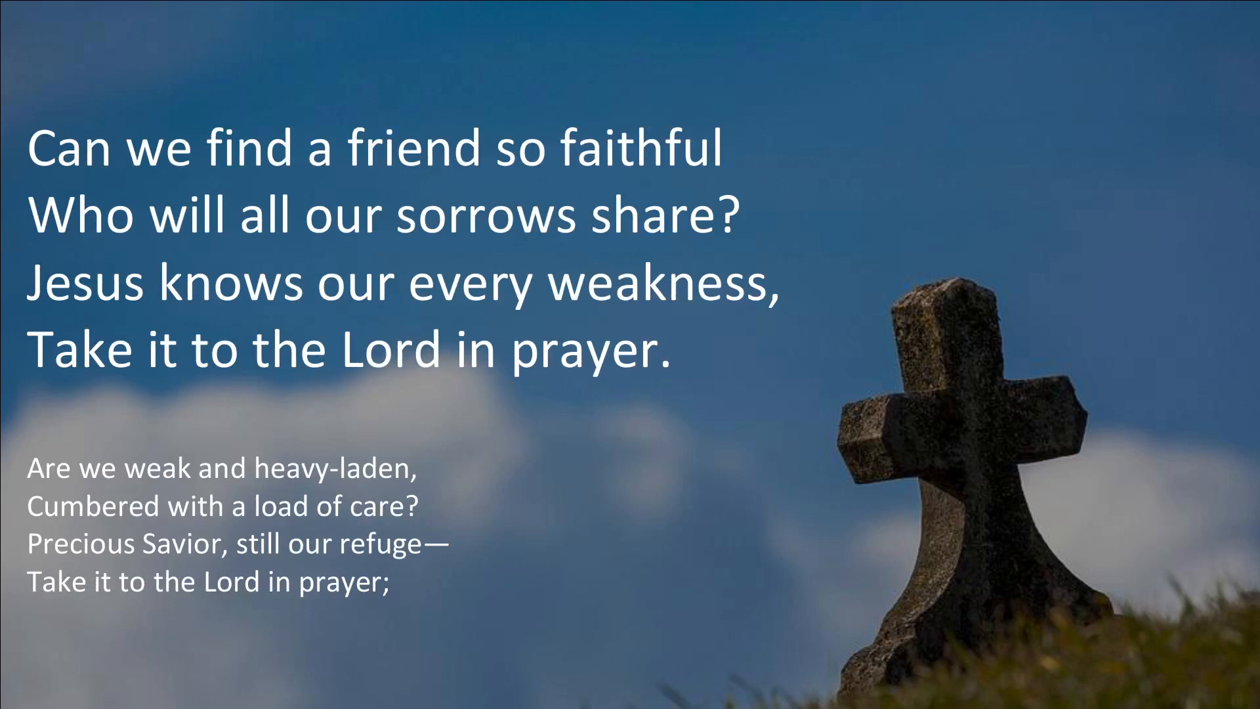
{"action": "key", "text": "Right"}
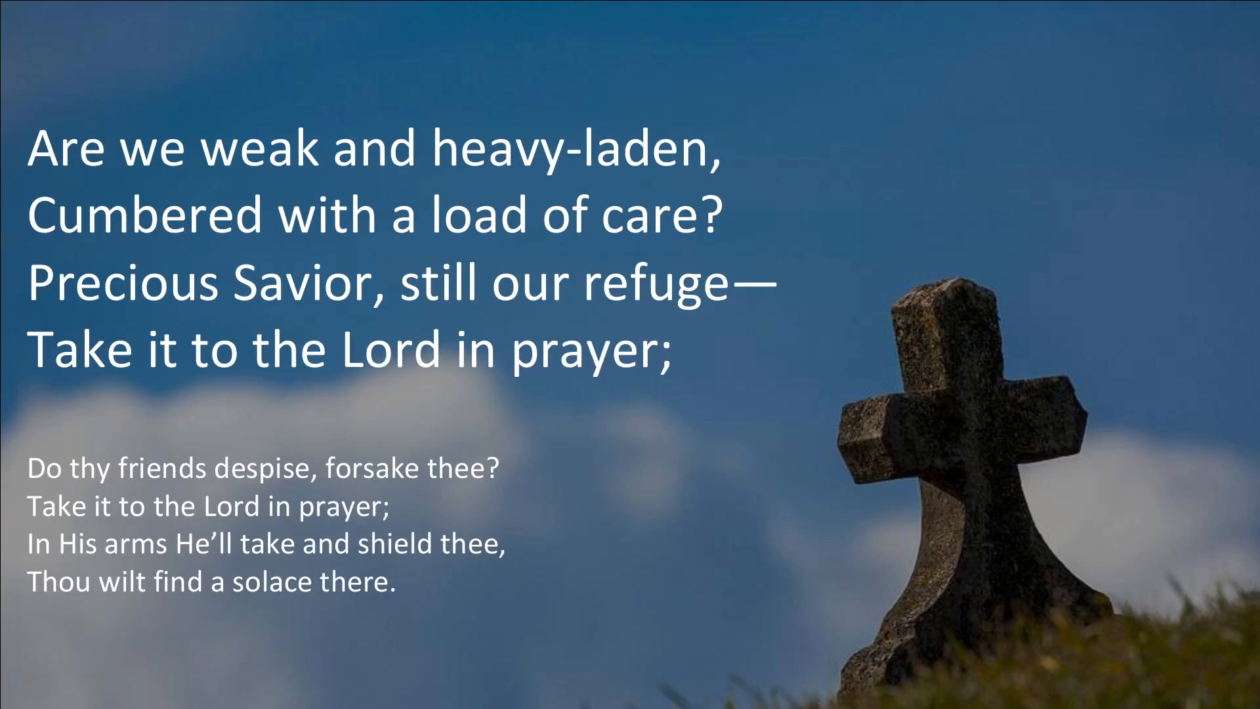
{"action": "key", "text": "Right"}
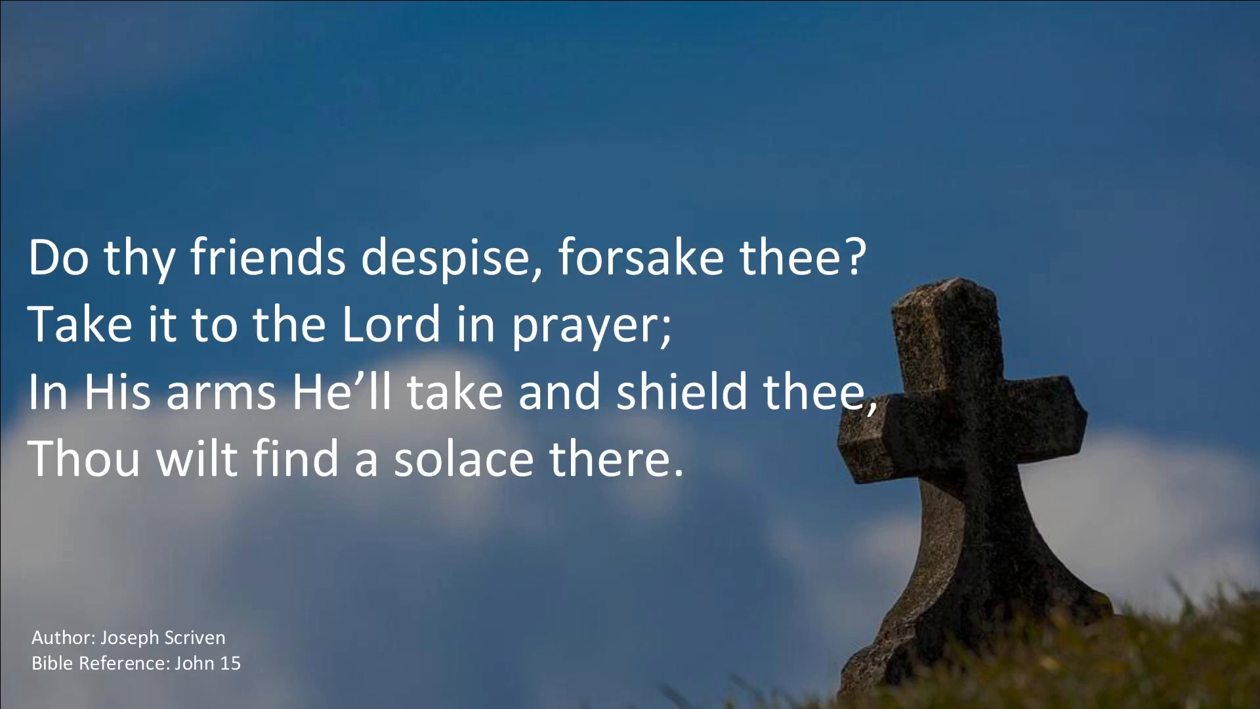
Step: End the slideshow and close SoftMaker Presentations
{"action": "key", "text": "Escape"}
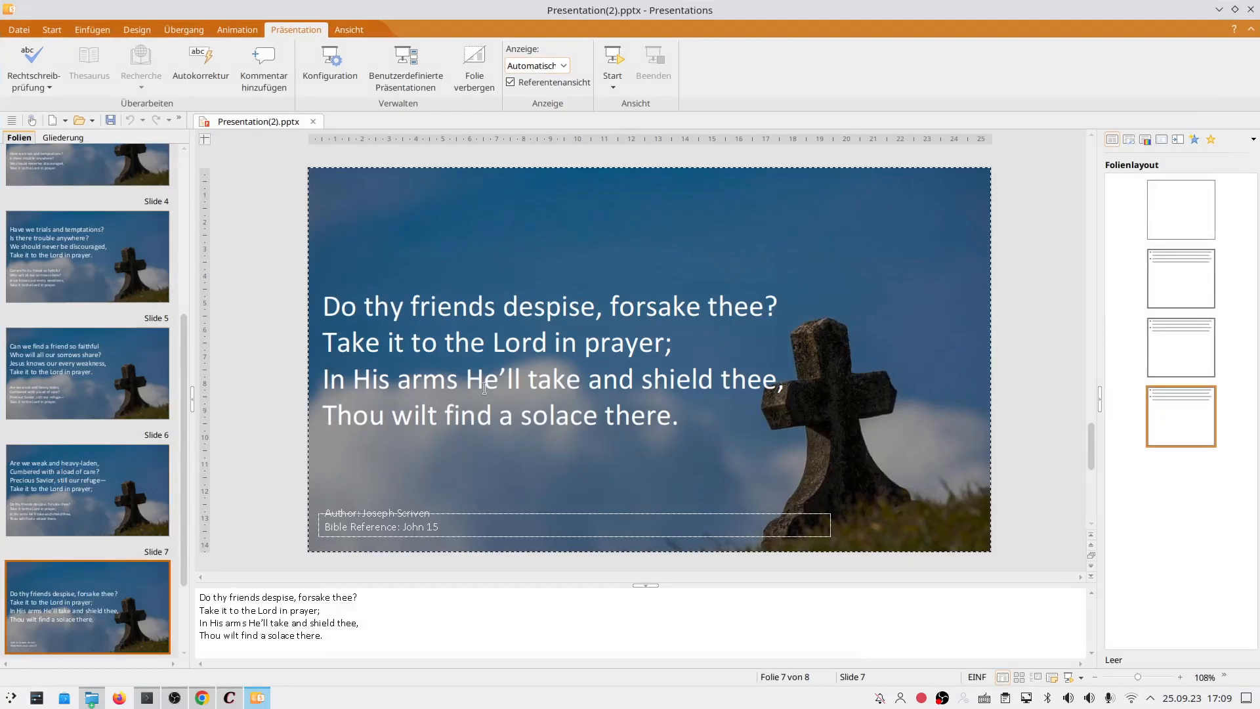
{"action": "scroll", "coordinate": [26, 240], "scroll_direction": "up", "scroll_amount": 10}
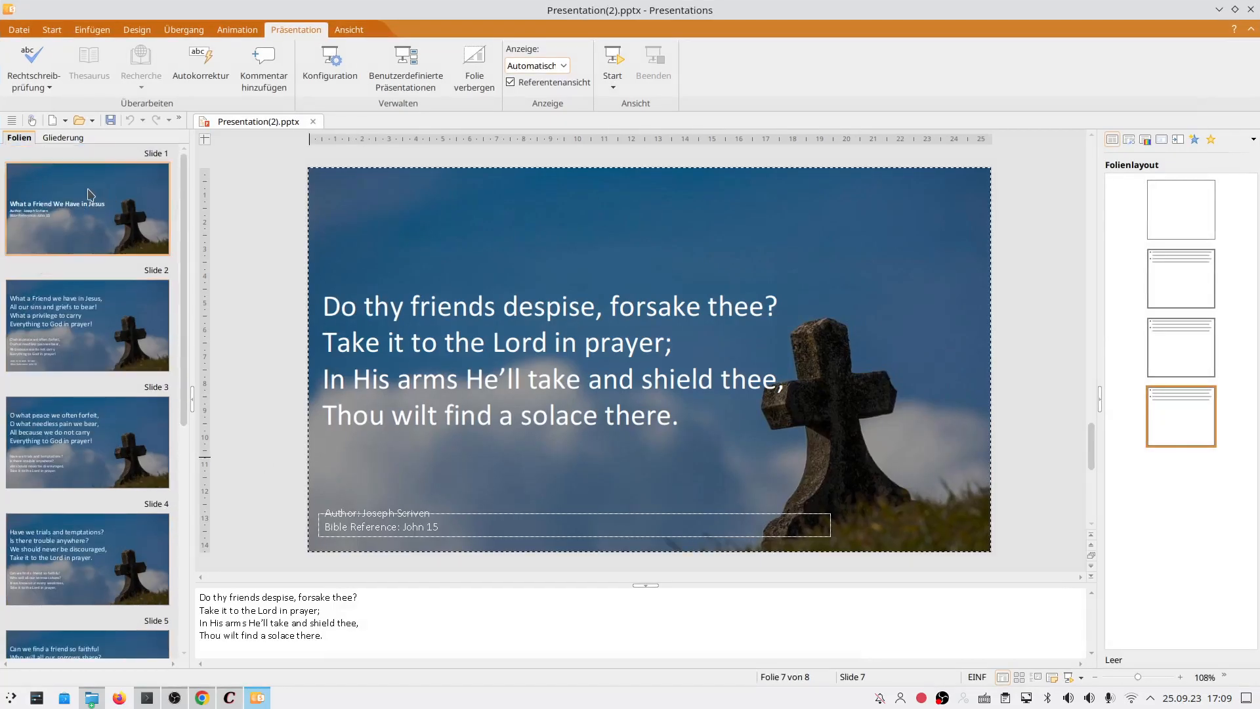
{"action": "scroll", "coordinate": [46, 238], "scroll_direction": "down", "scroll_amount": 3}
{"action": "scroll", "coordinate": [47, 238], "scroll_direction": "up", "scroll_amount": 3}
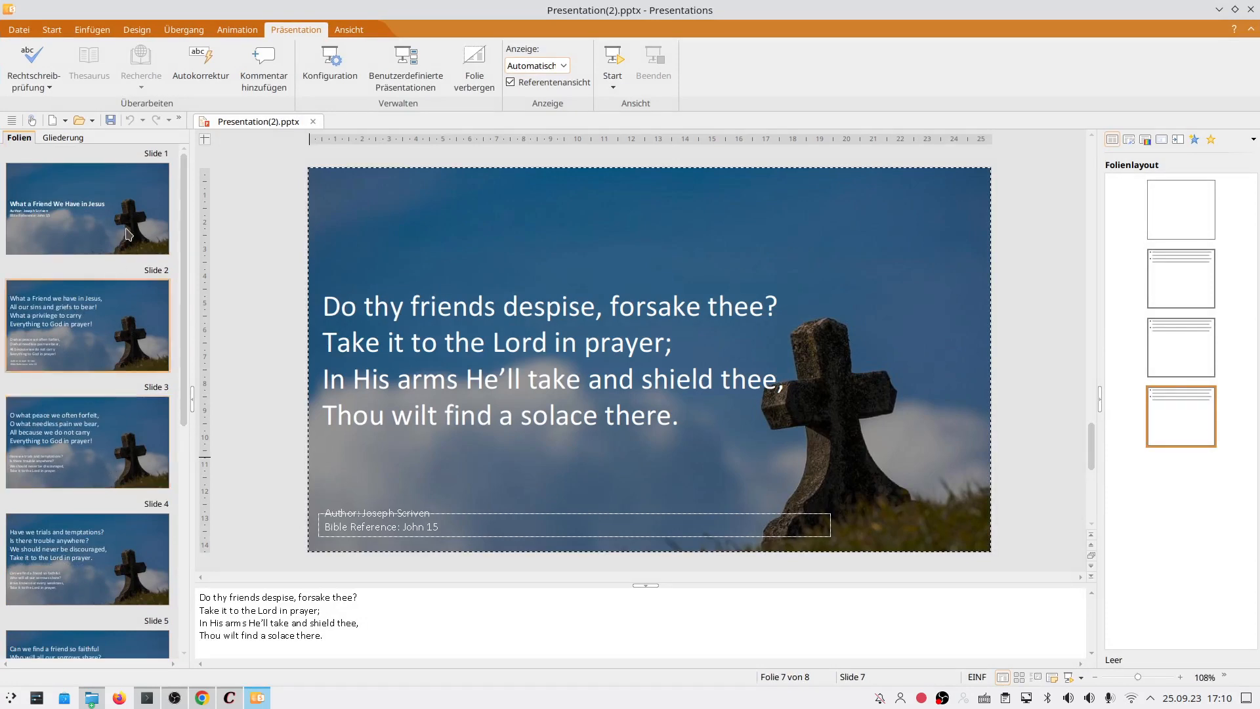
{"action": "left_click", "coordinate": [1251, 9]}
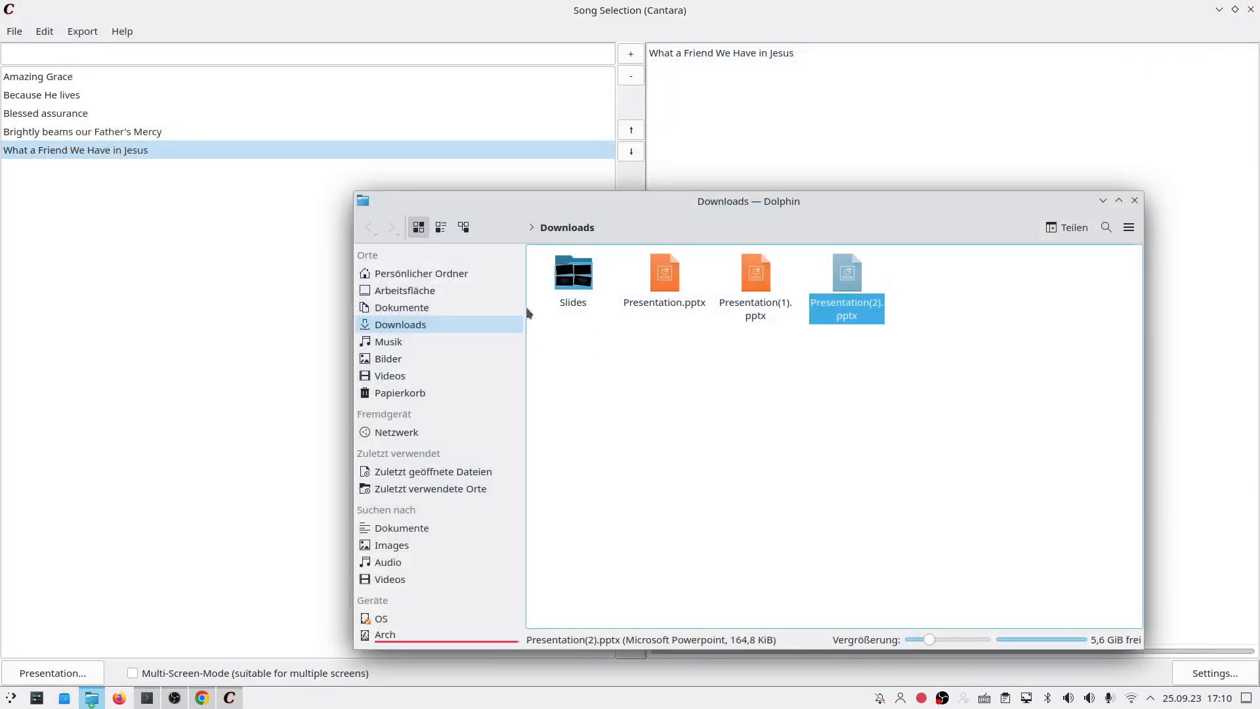
Step: Empty the presentation list, then add Amazing Grace, Blessed assurance, Brightly beams our Father's Mercy and What a Friend We Have in Jesus
{"action": "left_click", "coordinate": [647, 9]}
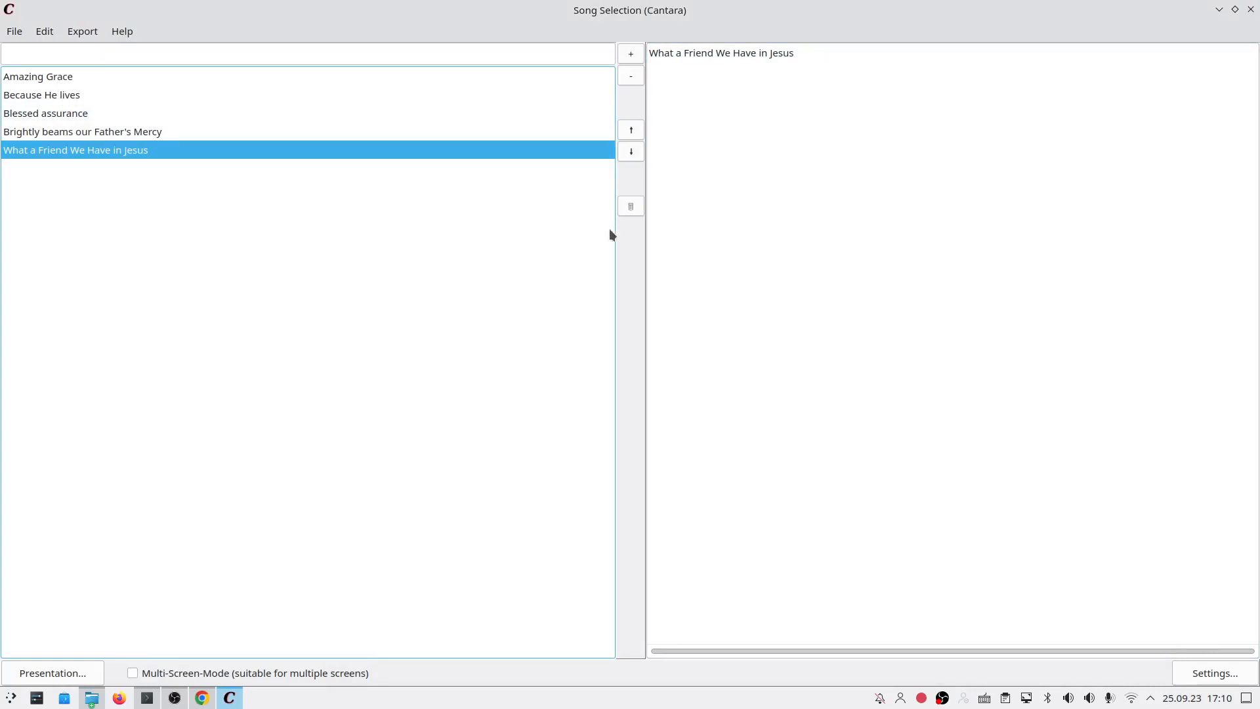
{"action": "left_click", "coordinate": [630, 206]}
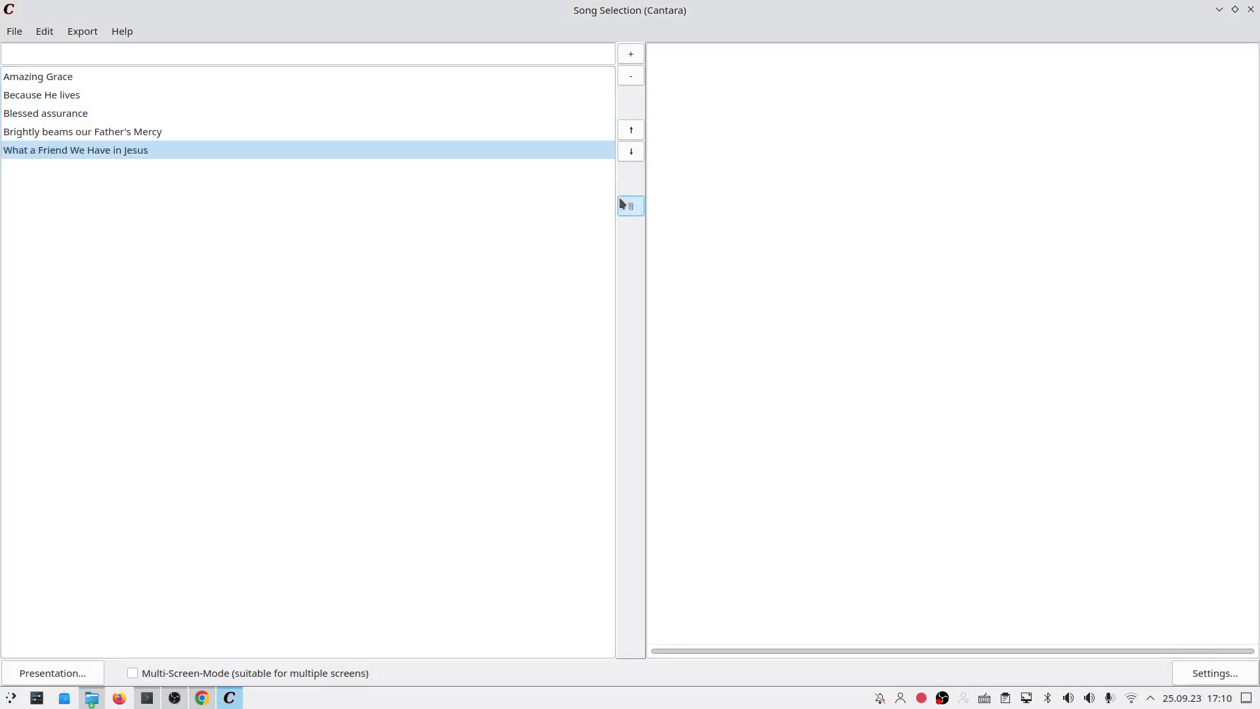
{"action": "double_click", "coordinate": [48, 77]}
{"action": "double_click", "coordinate": [84, 113]}
{"action": "double_click", "coordinate": [92, 131]}
{"action": "double_click", "coordinate": [101, 147]}
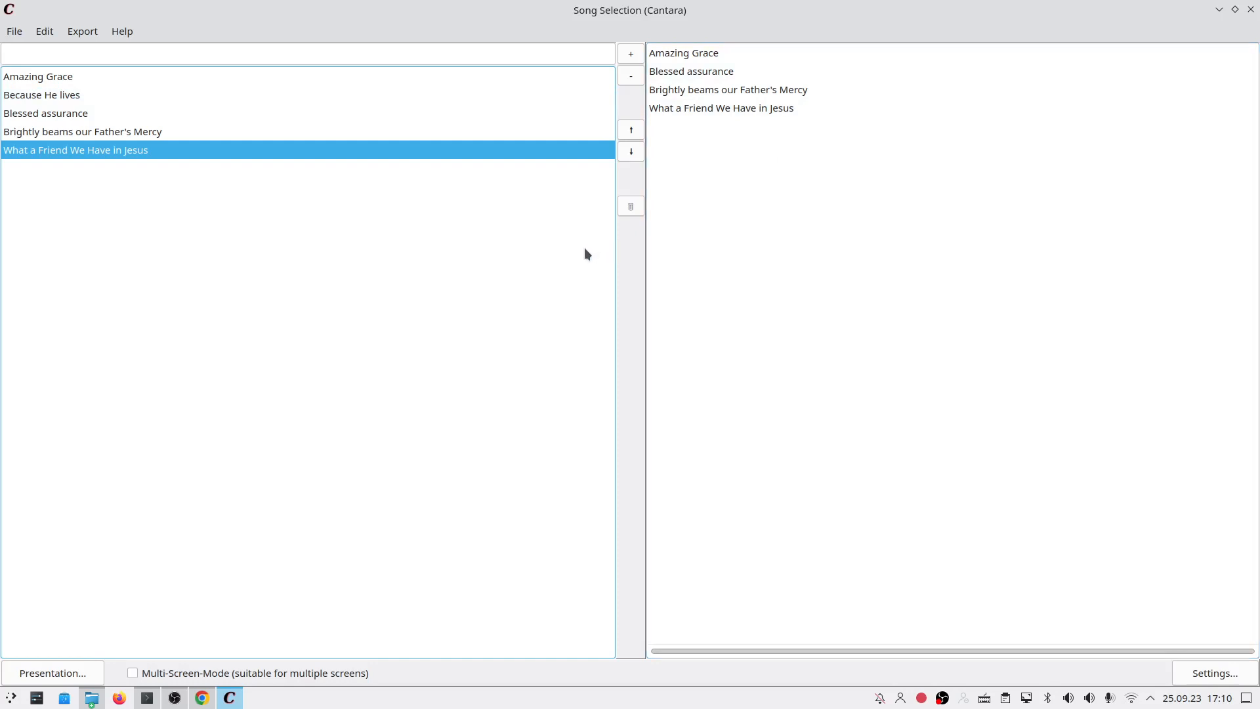
{"action": "left_click", "coordinate": [78, 35]}
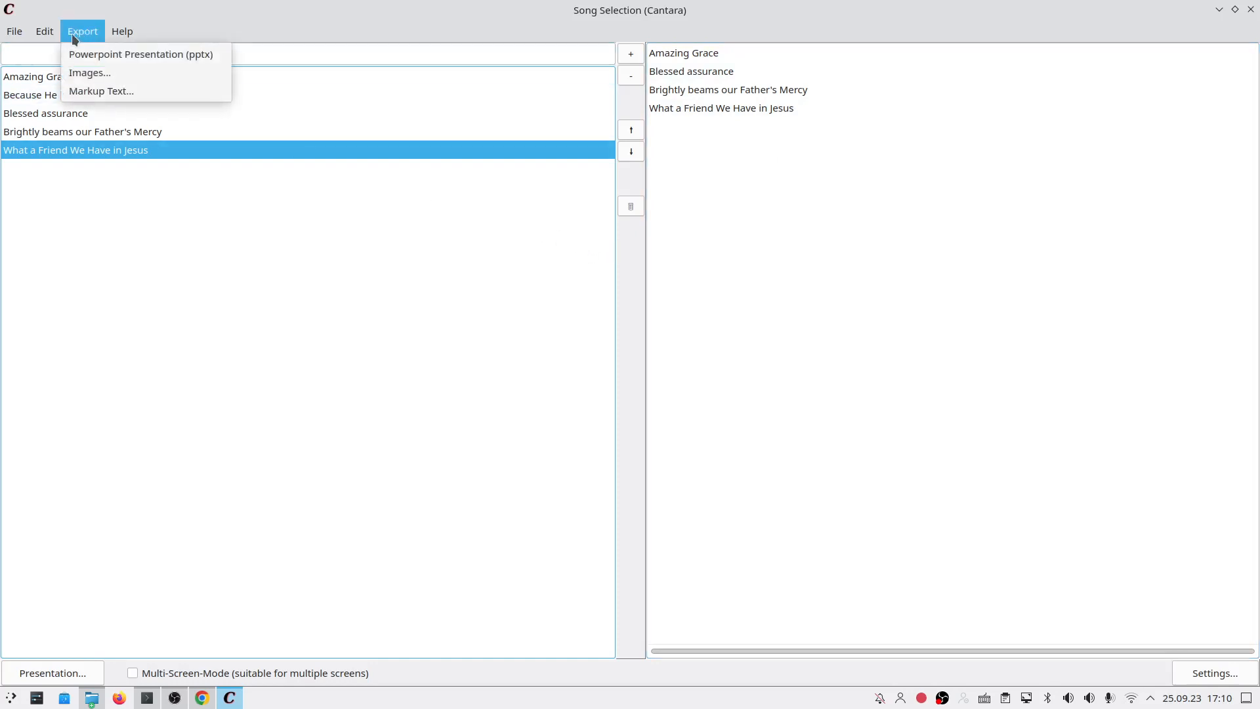
Step: Open Export Songs as Markup and inspect the Title Only template and its four-title result
{"action": "left_click", "coordinate": [74, 94]}
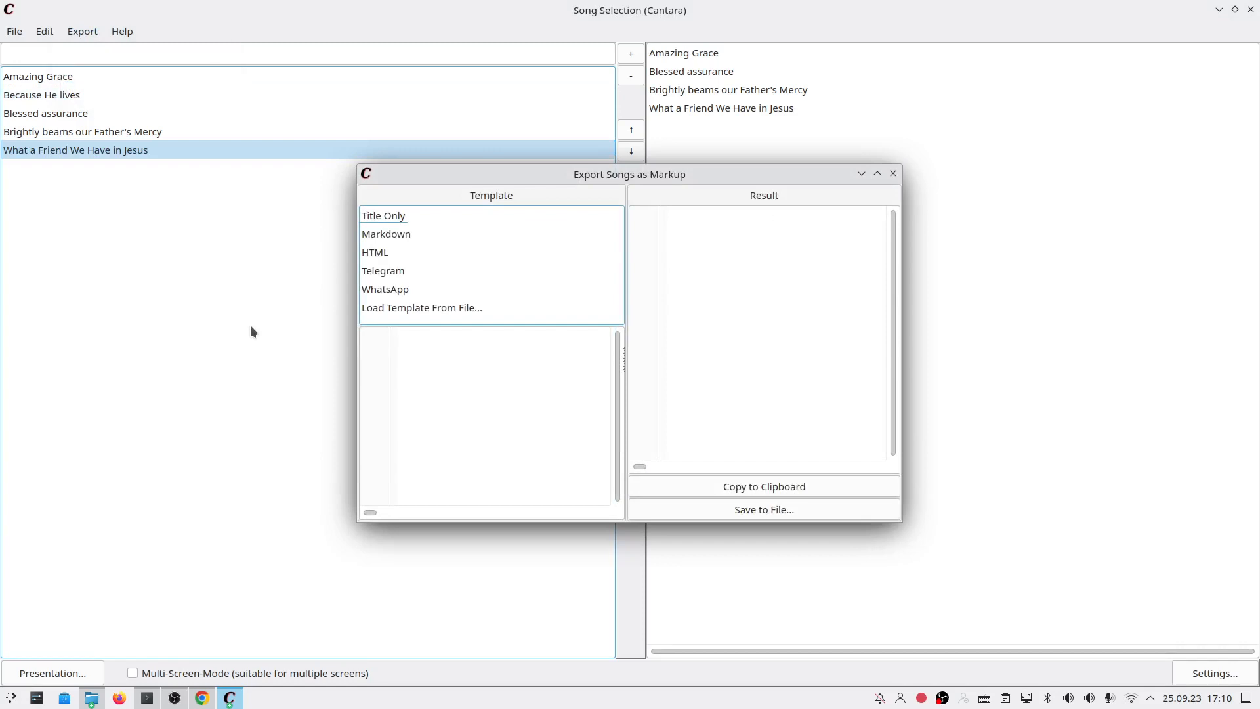
{"action": "left_click_drag", "start_coordinate": [448, 174], "coordinate": [318, 246]}
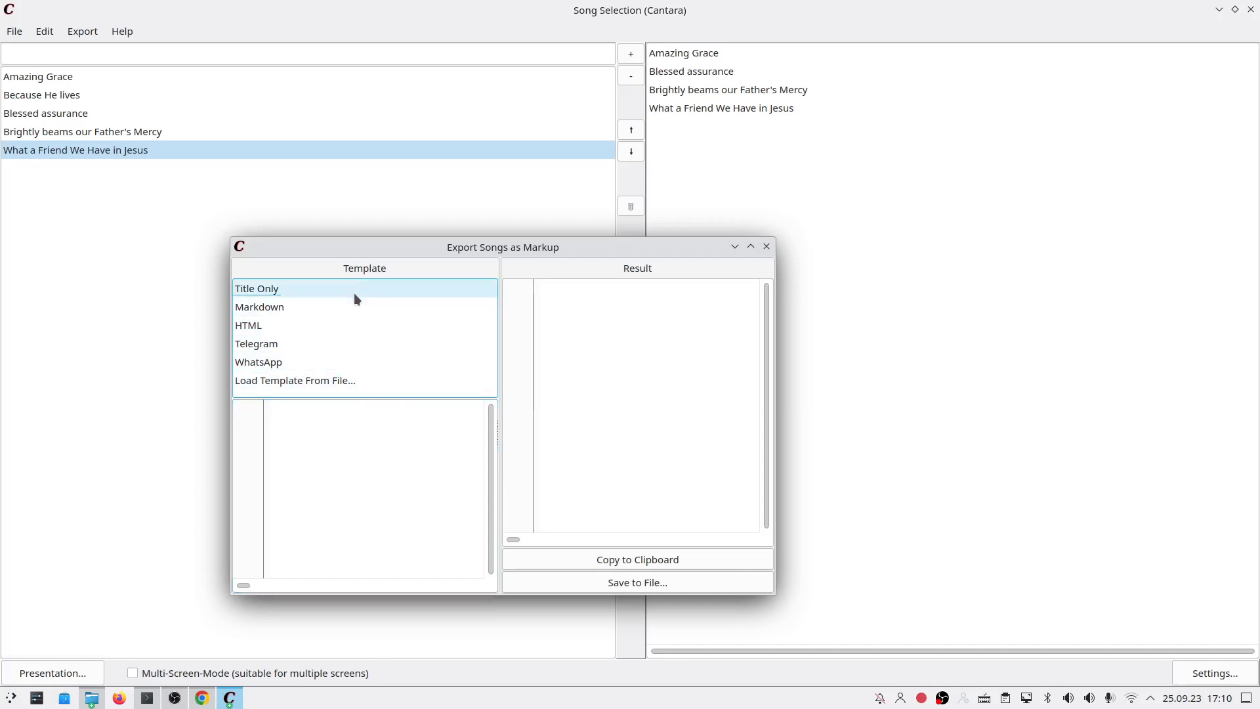
{"action": "left_click", "coordinate": [383, 289]}
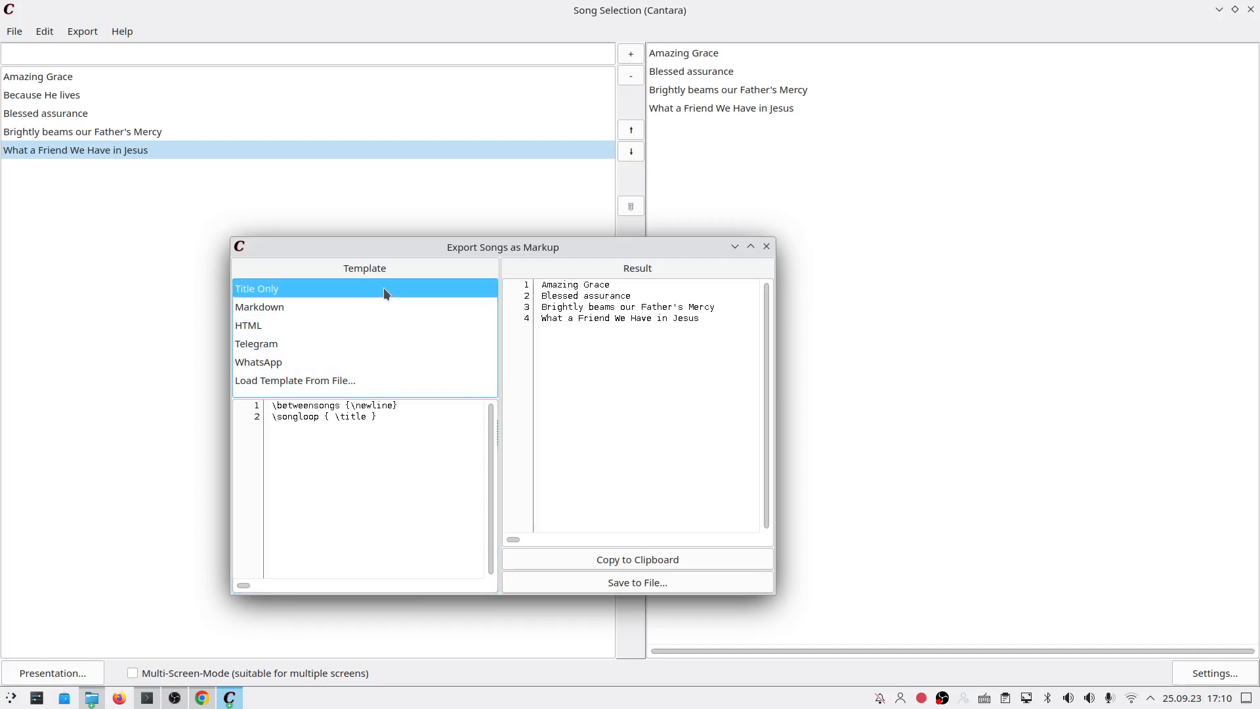
{"action": "left_click", "coordinate": [378, 416]}
{"action": "left_click_drag", "start_coordinate": [378, 416], "coordinate": [227, 415]}
{"action": "left_click_drag", "start_coordinate": [731, 318], "coordinate": [540, 286]}
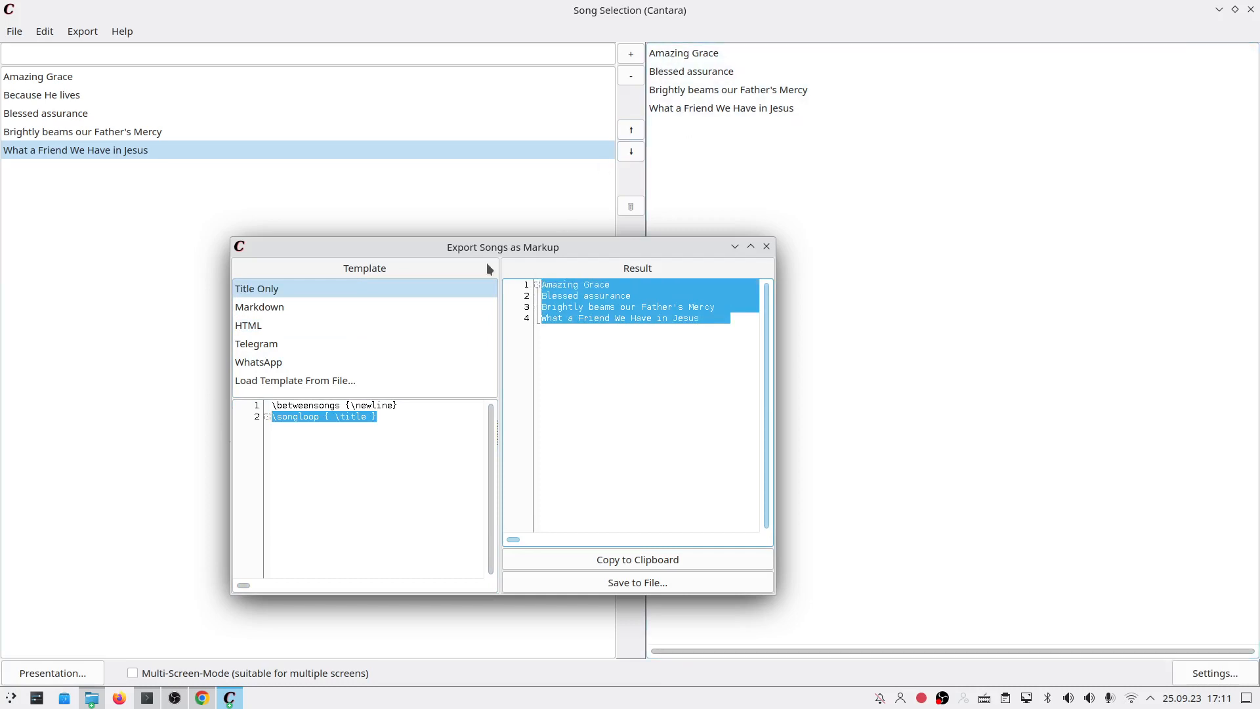
{"action": "left_click", "coordinate": [625, 293]}
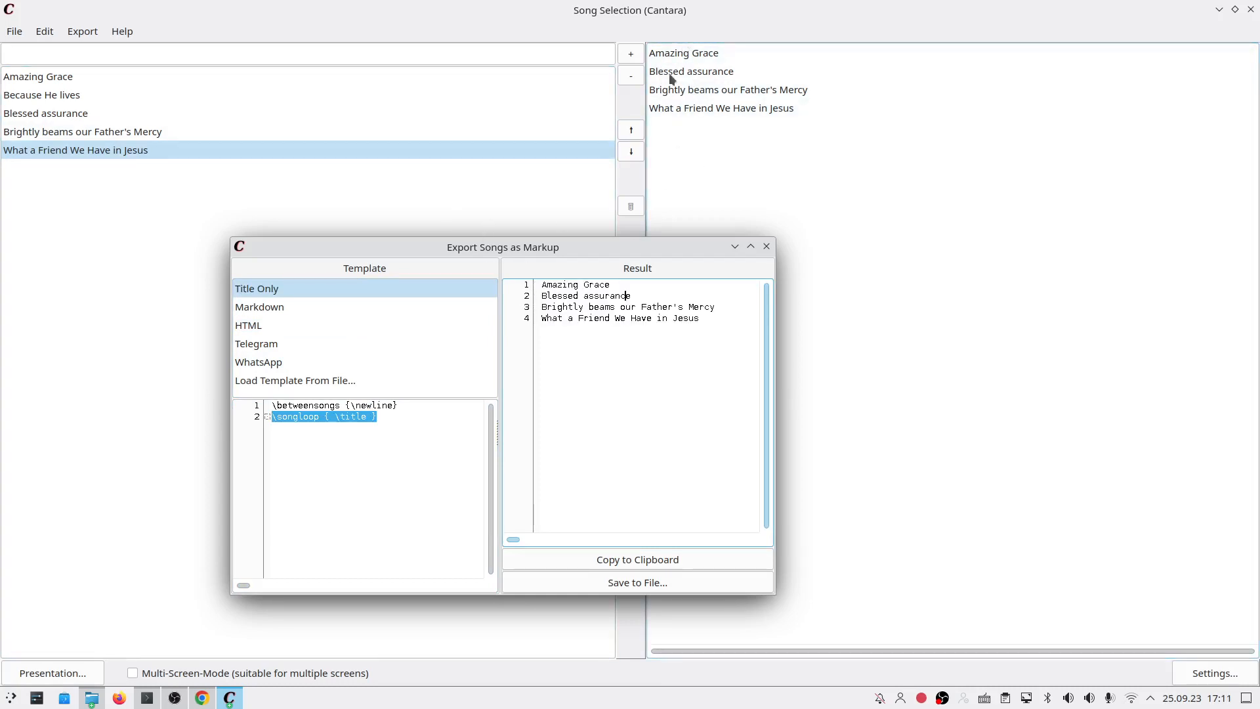
Step: Preview the four songs exported with the Markdown template
{"action": "left_click", "coordinate": [328, 305]}
{"action": "scroll", "coordinate": [620, 340], "scroll_direction": "down", "scroll_amount": 2}
{"action": "scroll", "coordinate": [619, 341], "scroll_direction": "down", "scroll_amount": 2}
{"action": "scroll", "coordinate": [597, 371], "scroll_direction": "up", "scroll_amount": 1}
{"action": "scroll", "coordinate": [597, 370], "scroll_direction": "down", "scroll_amount": 4}
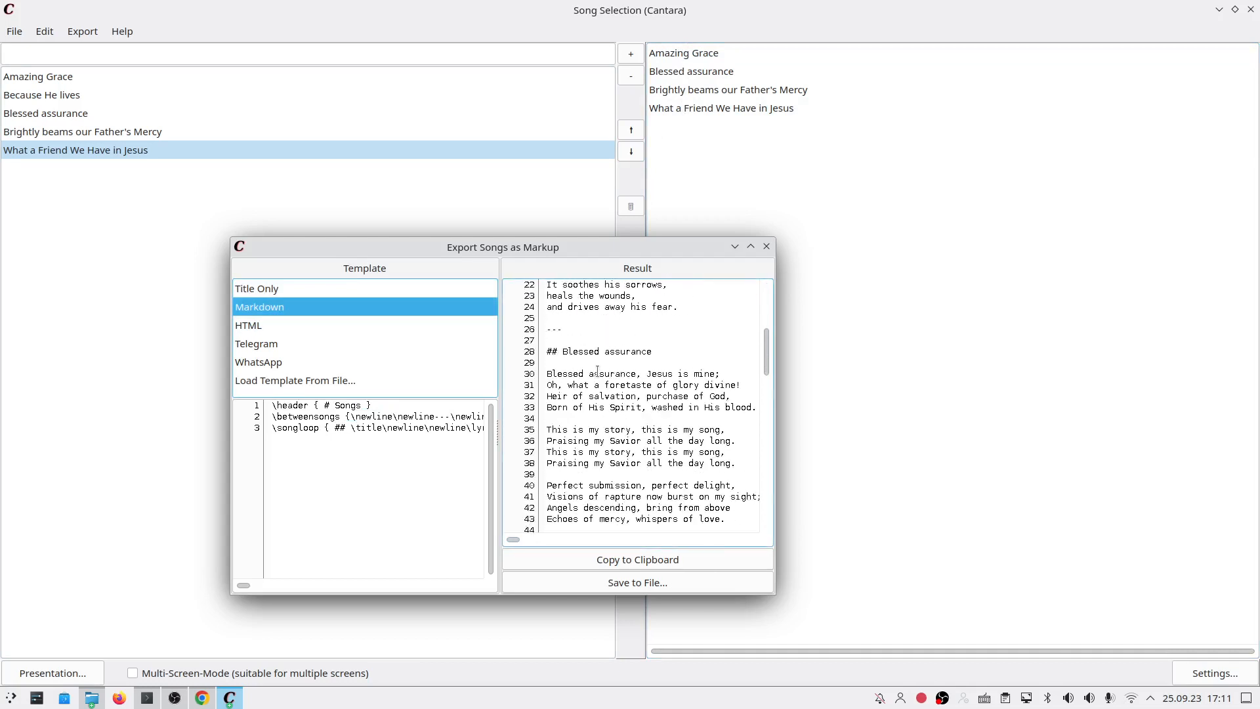
{"action": "scroll", "coordinate": [567, 346], "scroll_direction": "down", "scroll_amount": 18}
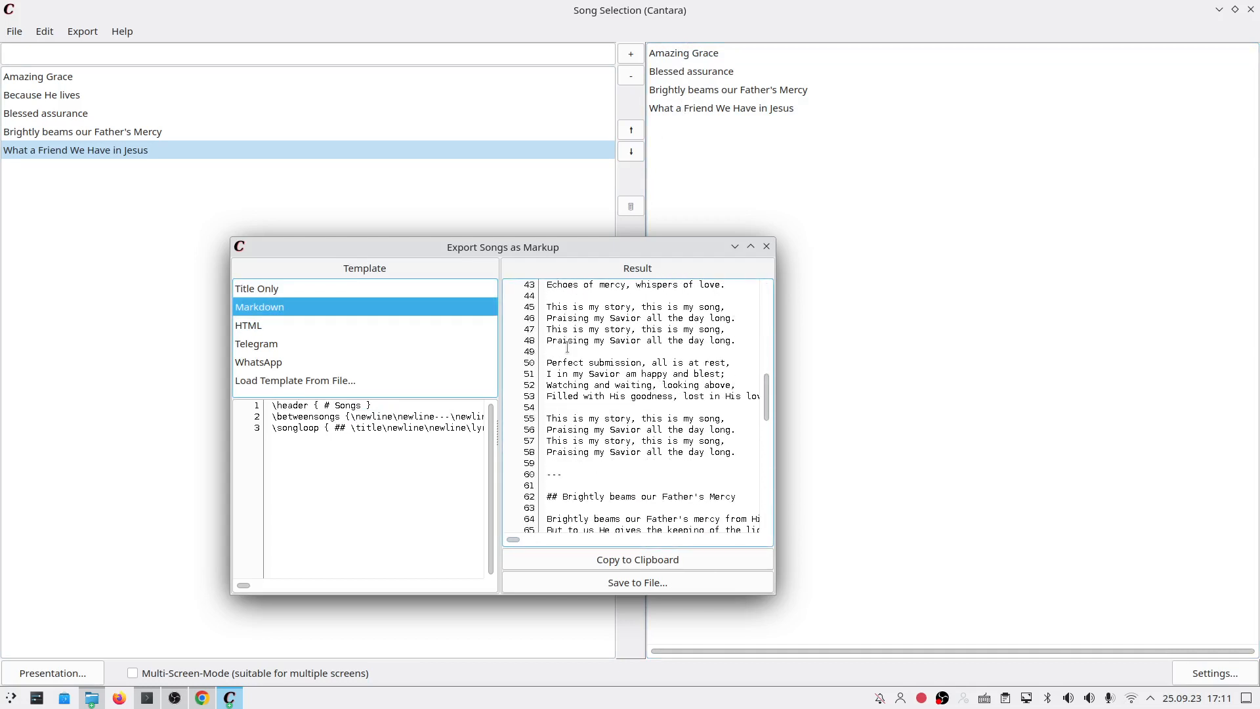
Step: Preview the four songs exported with the HTML template
{"action": "left_click", "coordinate": [325, 328]}
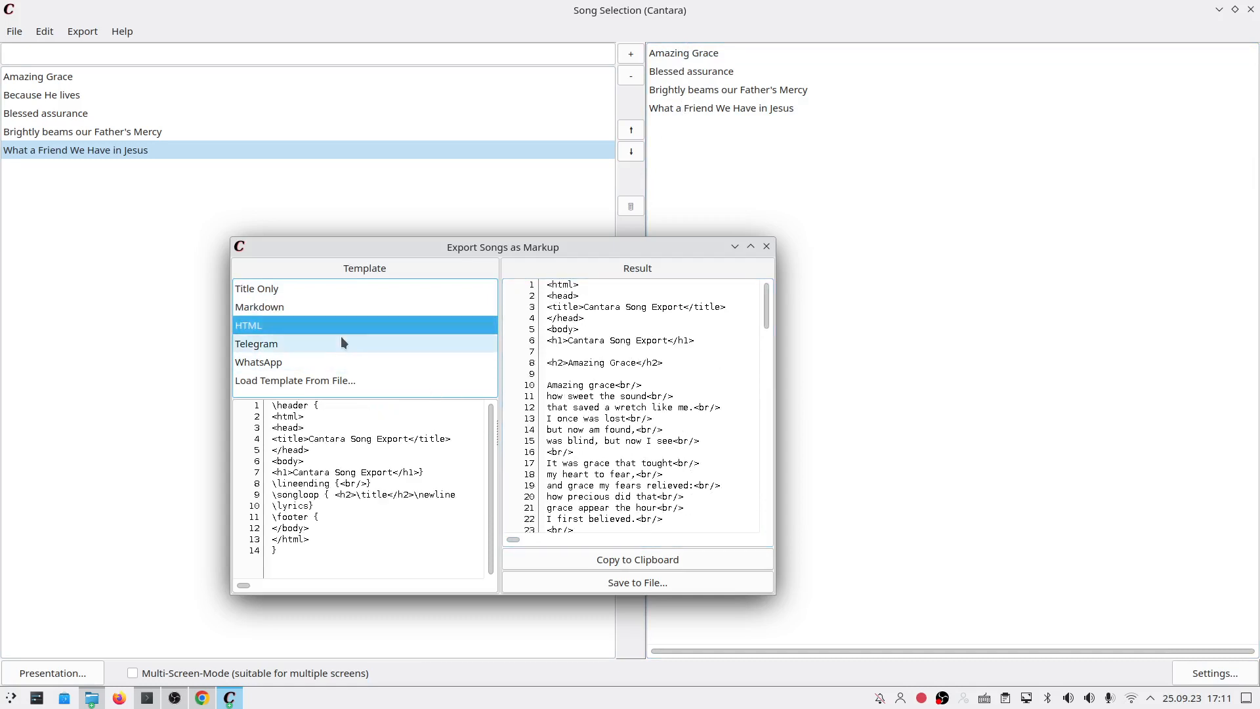
{"action": "scroll", "coordinate": [589, 415], "scroll_direction": "down", "scroll_amount": 20}
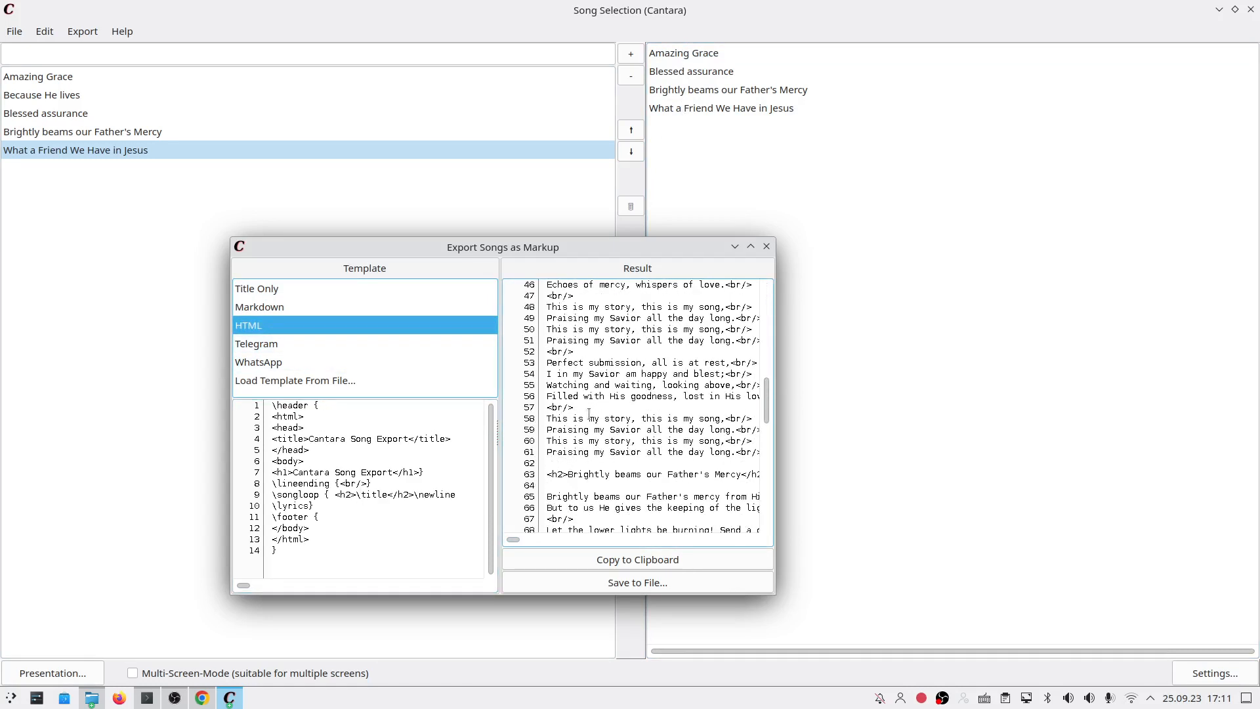
{"action": "scroll", "coordinate": [588, 415], "scroll_direction": "down", "scroll_amount": 15}
{"action": "scroll", "coordinate": [610, 345], "scroll_direction": "up", "scroll_amount": 13}
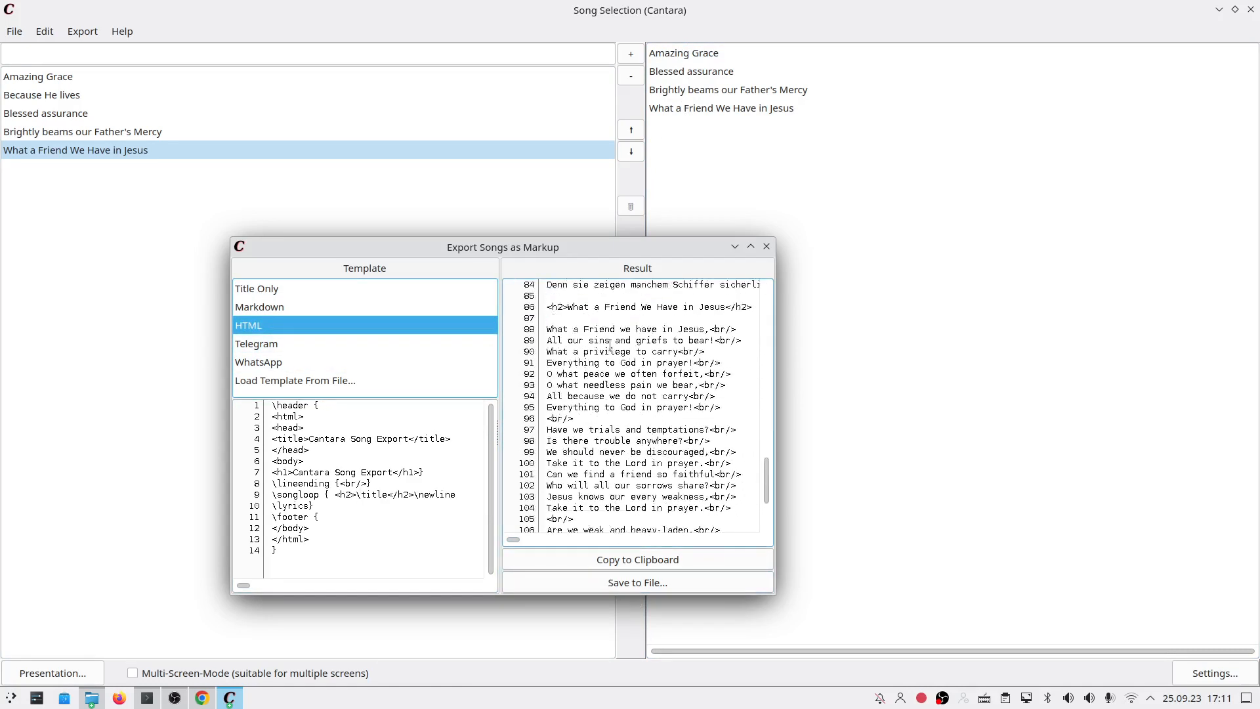
Step: Preview the Telegram template result, selecting the first song title
{"action": "left_click", "coordinate": [378, 351]}
{"action": "scroll", "coordinate": [674, 365], "scroll_direction": "down", "scroll_amount": 20}
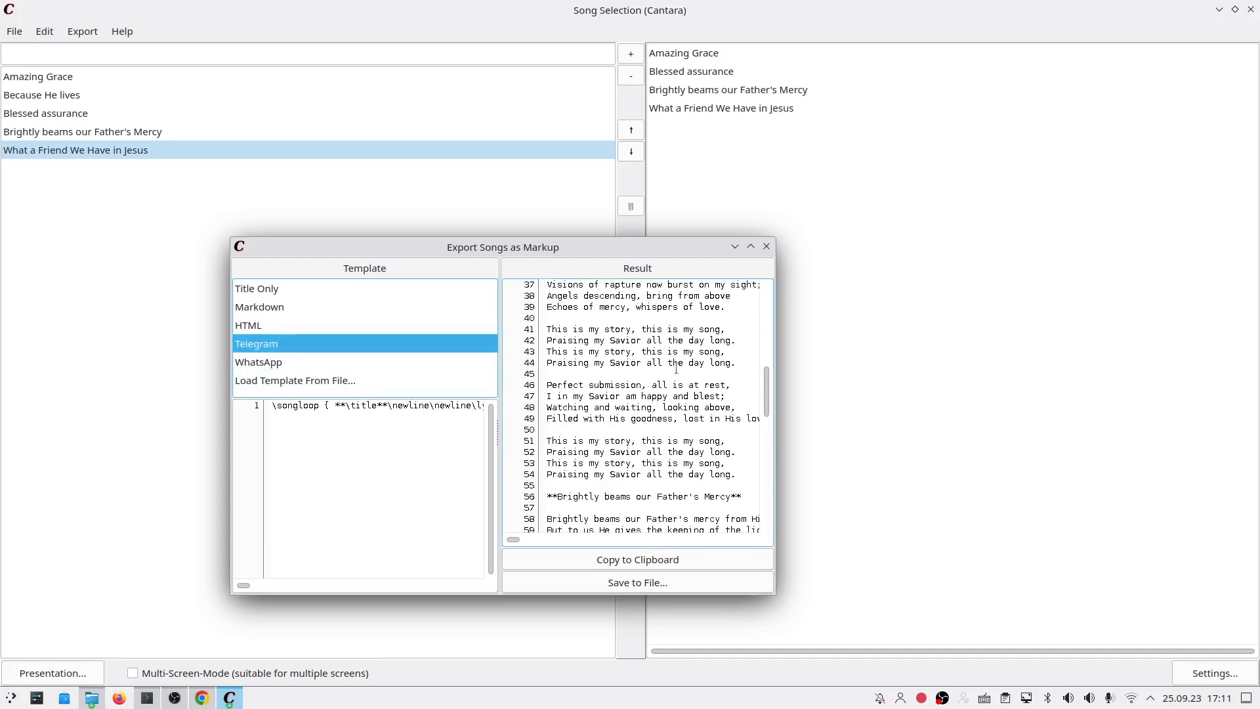
{"action": "scroll", "coordinate": [674, 365], "scroll_direction": "up", "scroll_amount": 20}
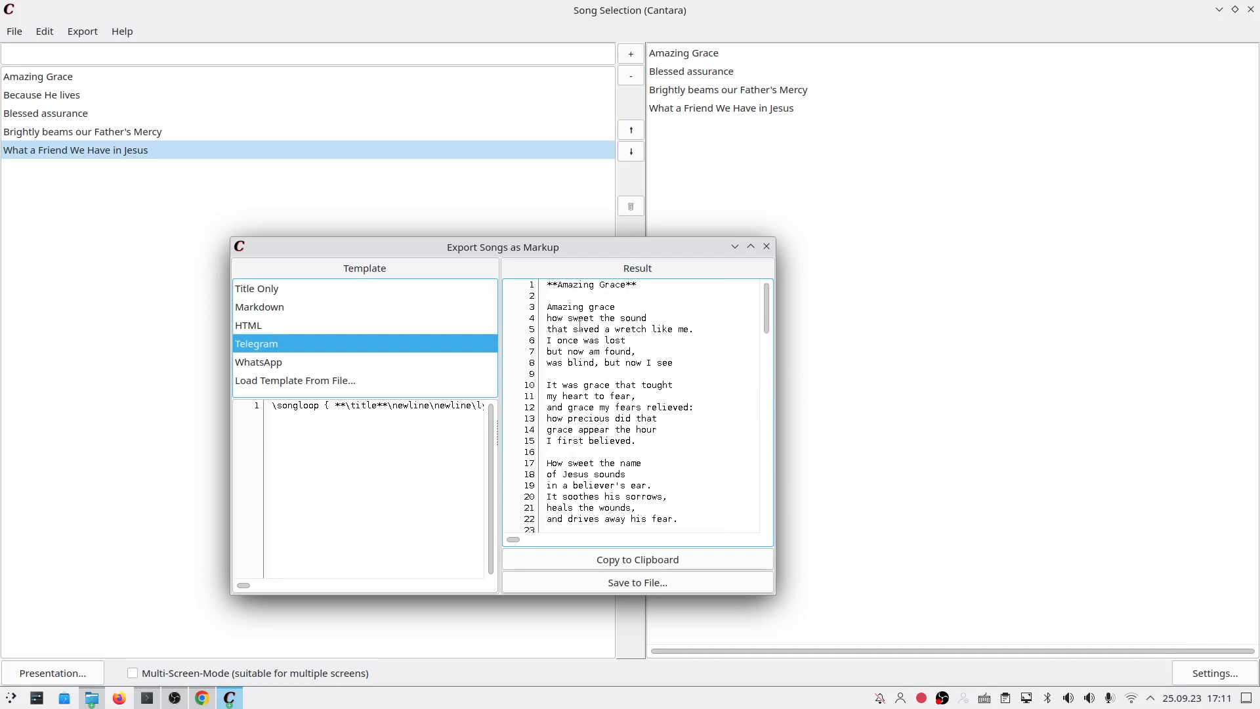
{"action": "left_click", "coordinate": [621, 289]}
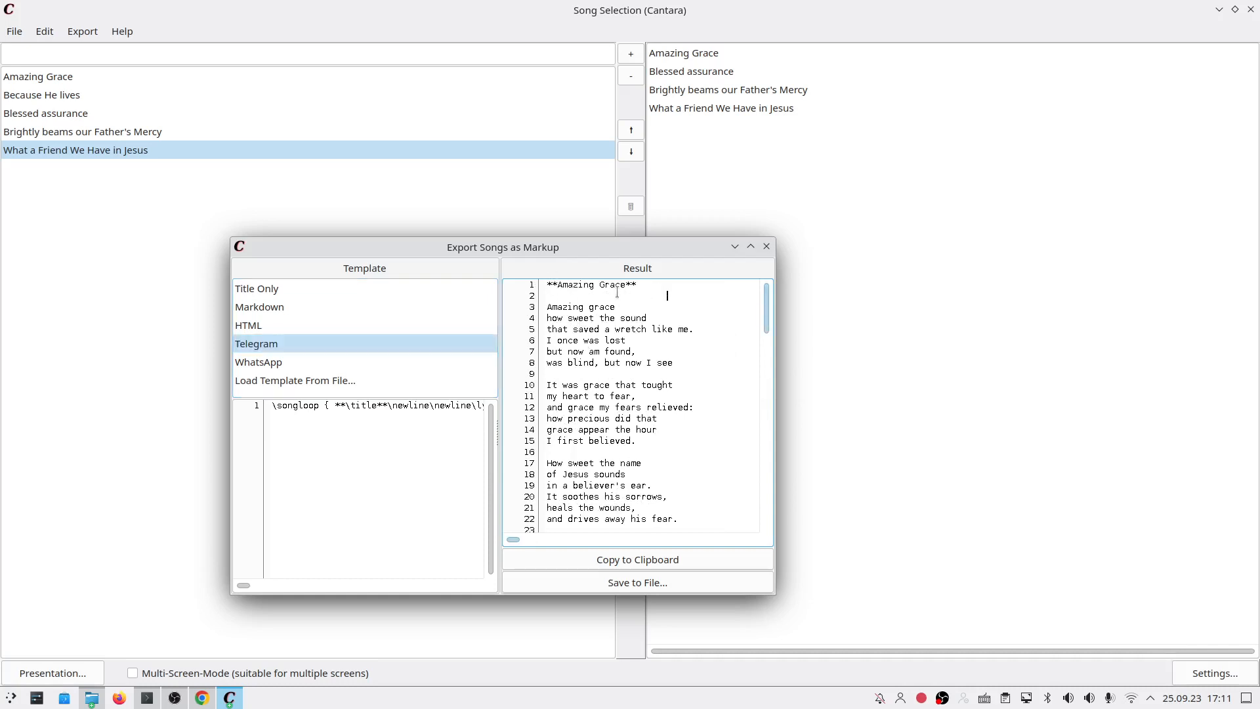
{"action": "left_click_drag", "start_coordinate": [557, 285], "coordinate": [621, 280]}
{"action": "left_click", "coordinate": [629, 283]}
{"action": "scroll", "coordinate": [612, 357], "scroll_direction": "down", "scroll_amount": 9}
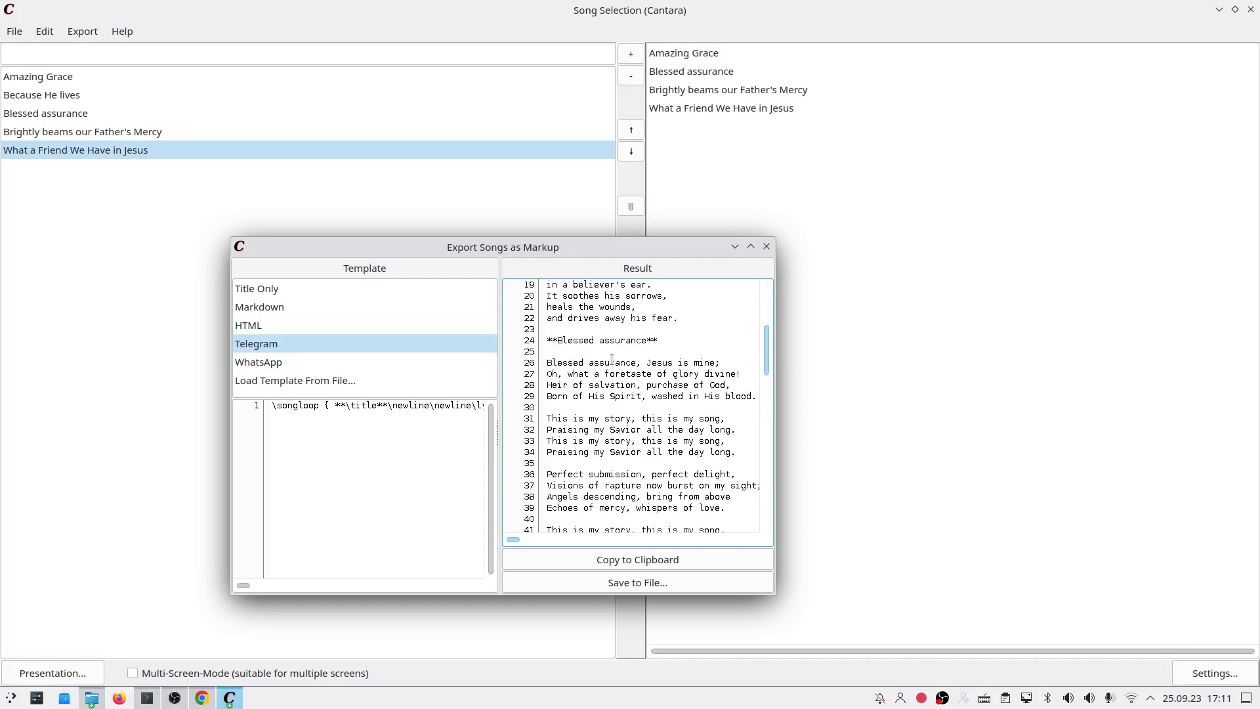
{"action": "scroll", "coordinate": [649, 423], "scroll_direction": "down", "scroll_amount": 2}
Step: Preview the WhatsApp template result with its bold title lines
{"action": "left_click", "coordinate": [345, 363]}
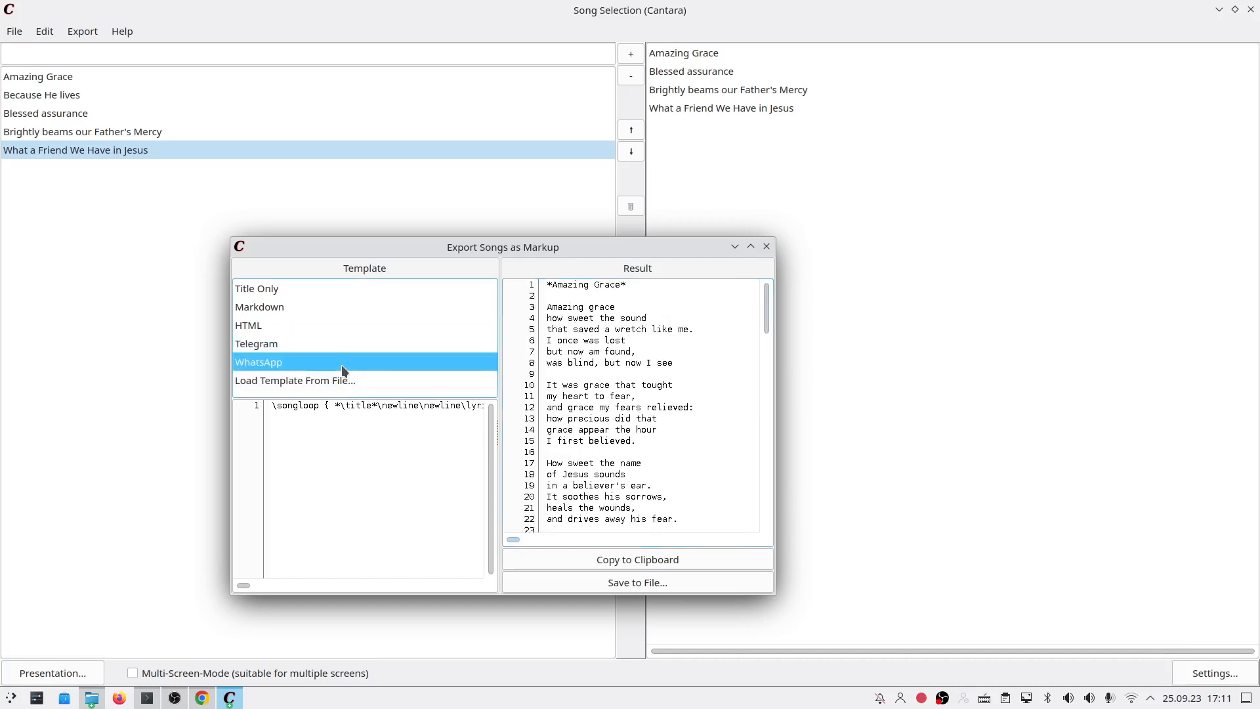
{"action": "left_click_drag", "start_coordinate": [631, 284], "coordinate": [541, 286]}
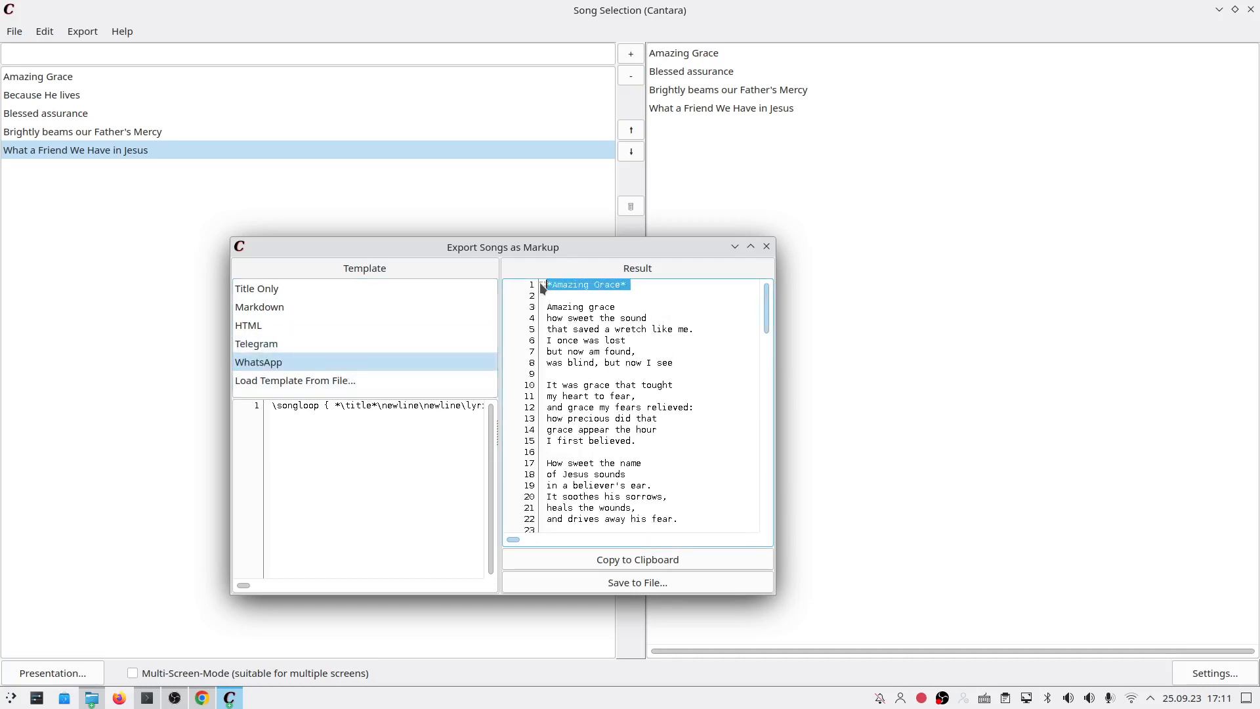
{"action": "left_click", "coordinate": [377, 370]}
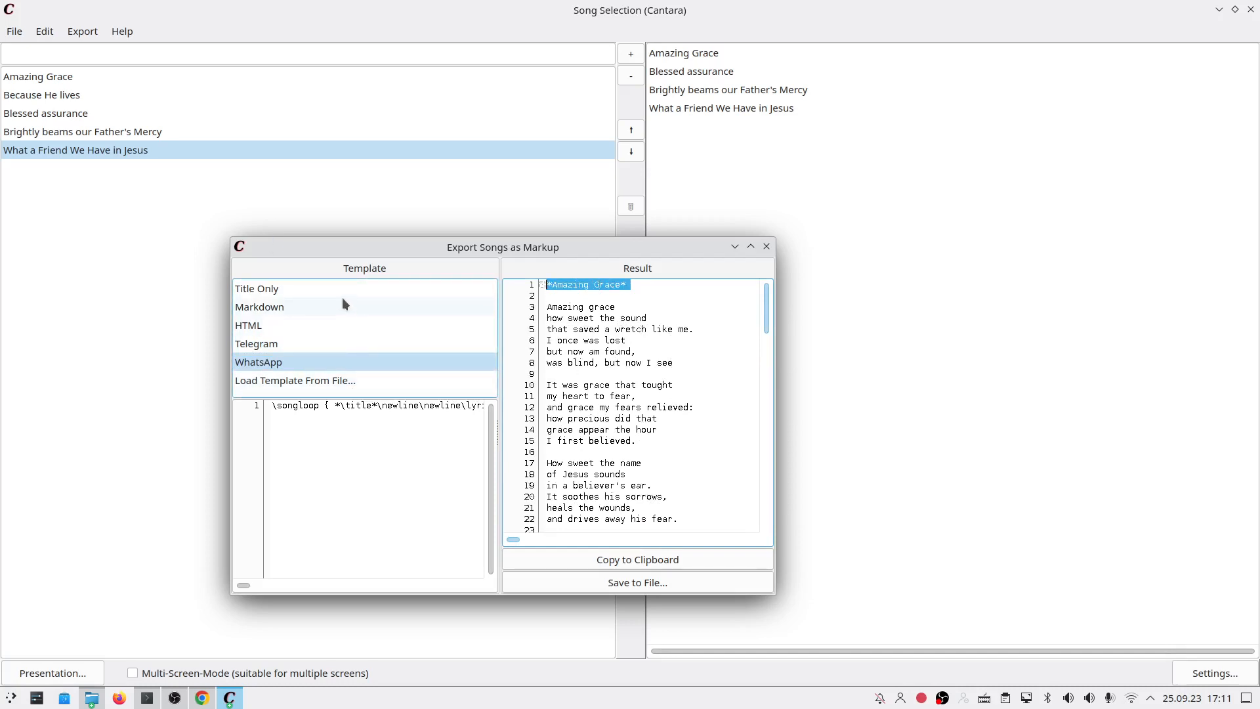
{"action": "left_click", "coordinate": [356, 415]}
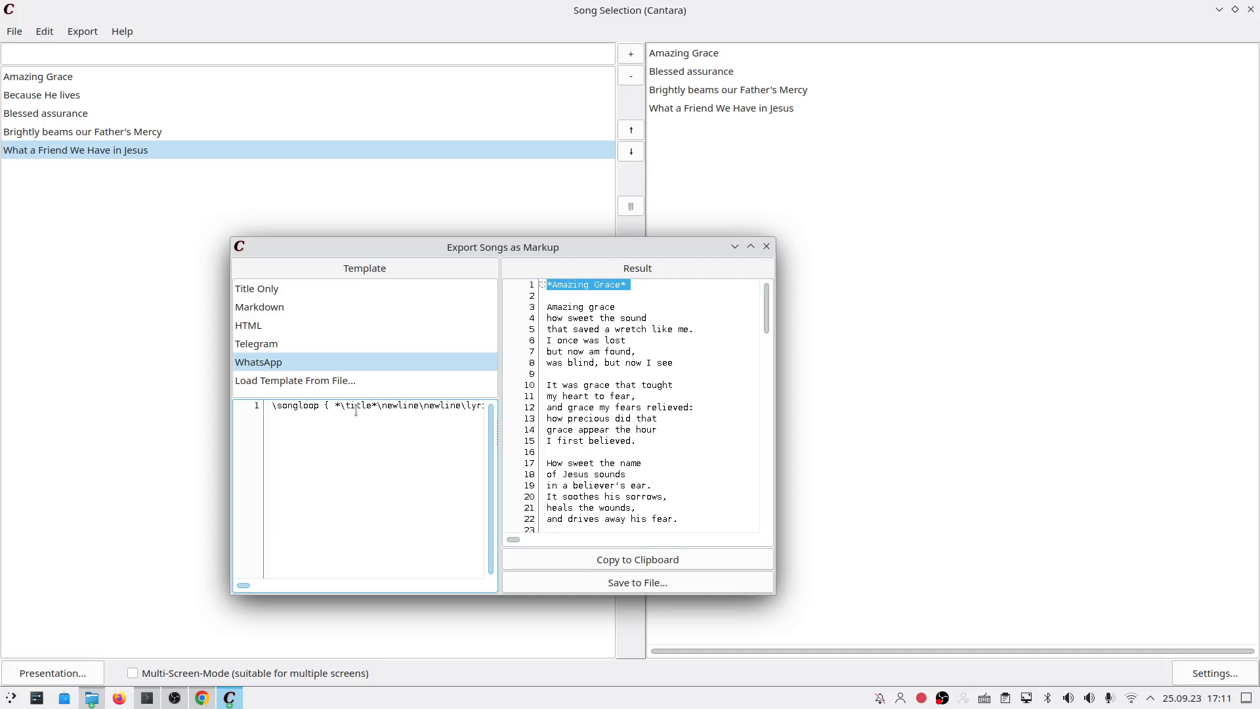
Step: Reselect the HTML template and scroll through its rendered songs
{"action": "left_click", "coordinate": [321, 326]}
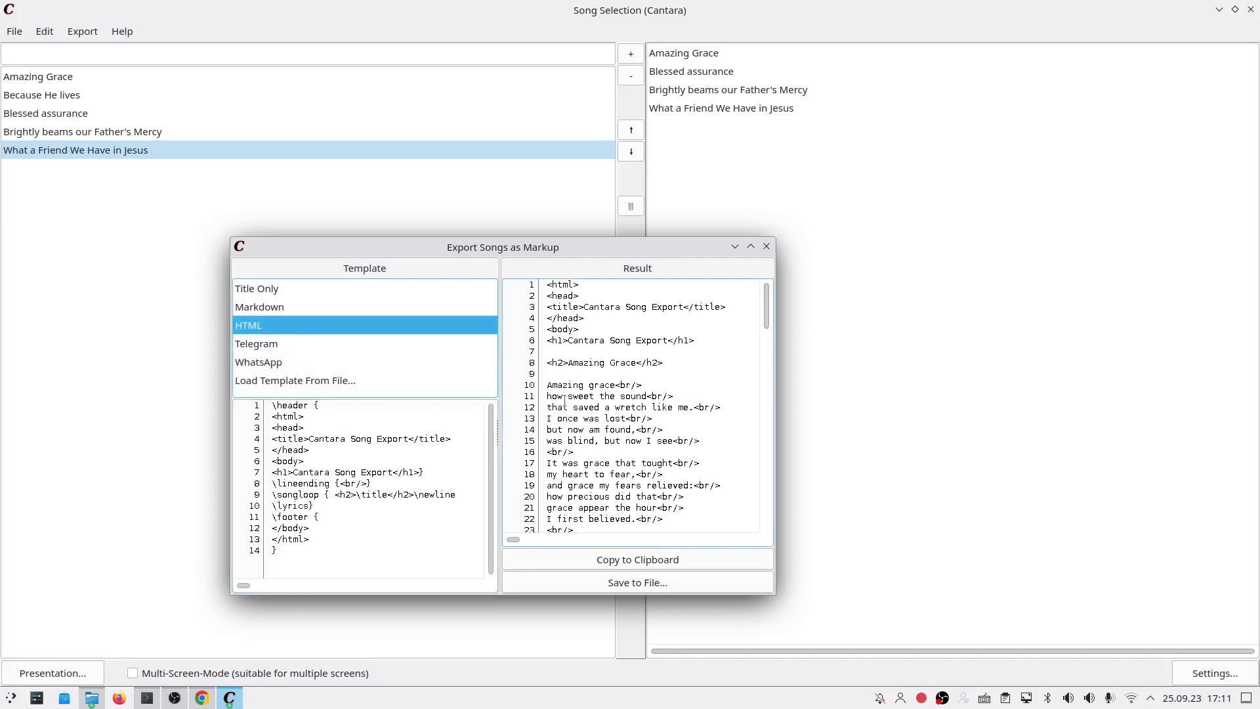
{"action": "scroll", "coordinate": [625, 445], "scroll_direction": "down", "scroll_amount": 2}
{"action": "scroll", "coordinate": [625, 445], "scroll_direction": "down", "scroll_amount": 20}
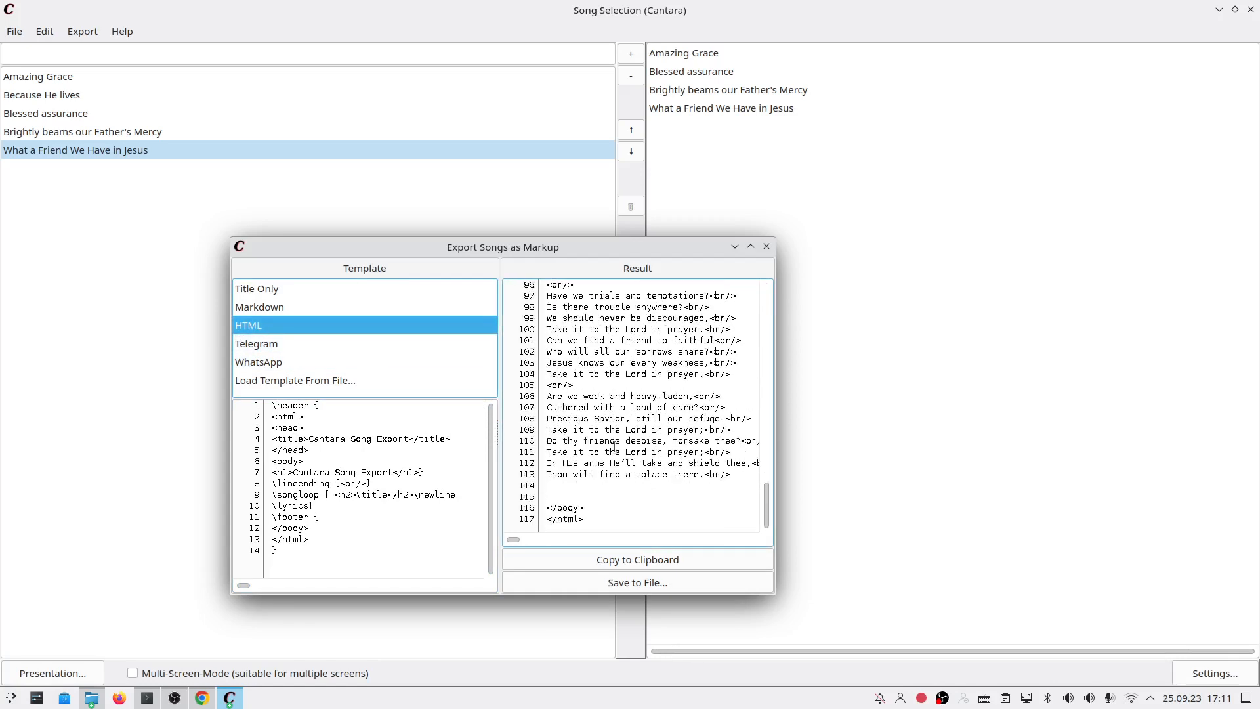
{"action": "scroll", "coordinate": [615, 443], "scroll_direction": "up", "scroll_amount": 20}
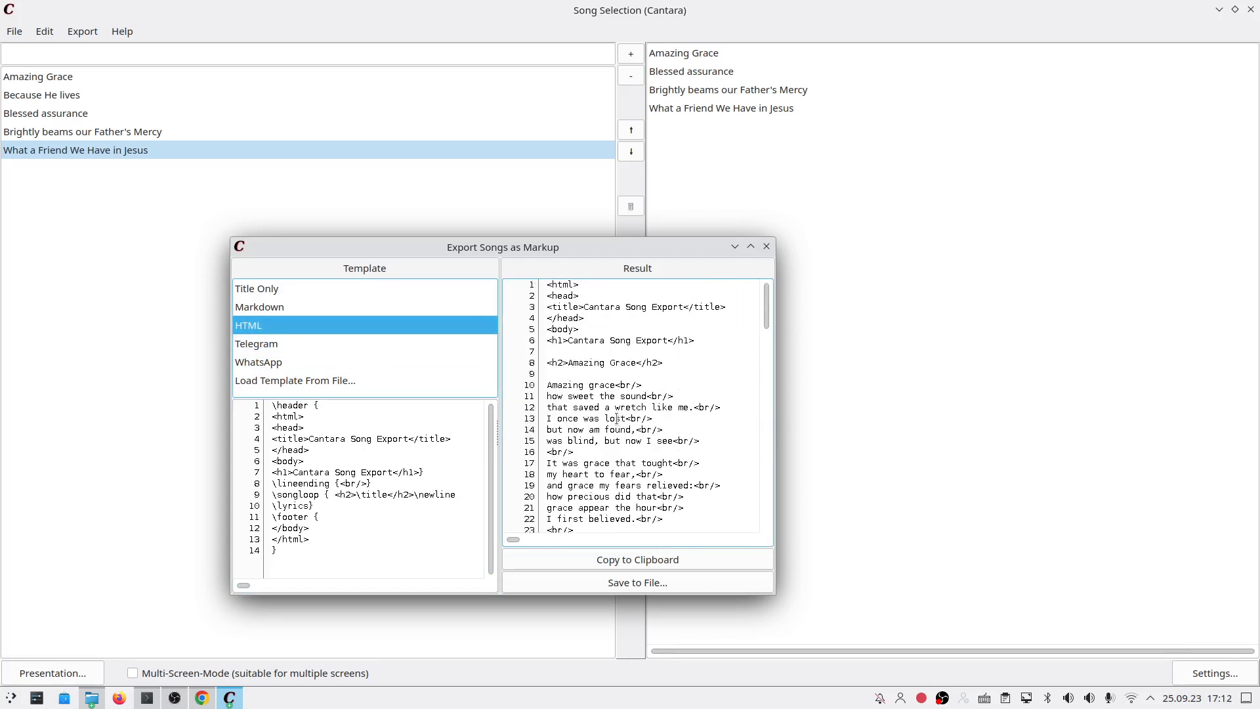
Step: Copy the HTML export to the clipboard and add an 'Author: \author' line after the template's title line
{"action": "left_click", "coordinate": [617, 558]}
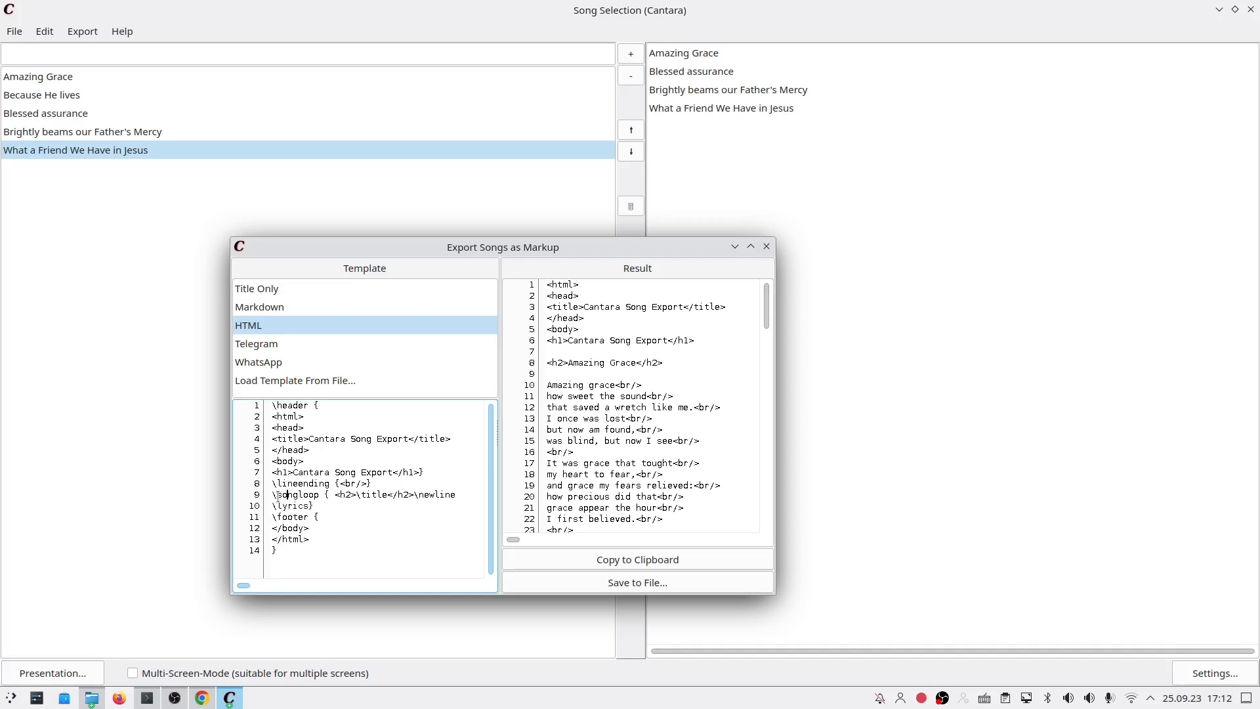
{"action": "left_click_drag", "start_coordinate": [277, 496], "coordinate": [387, 497]}
{"action": "left_click", "coordinate": [414, 496]}
{"action": "type", "text": "Author"}
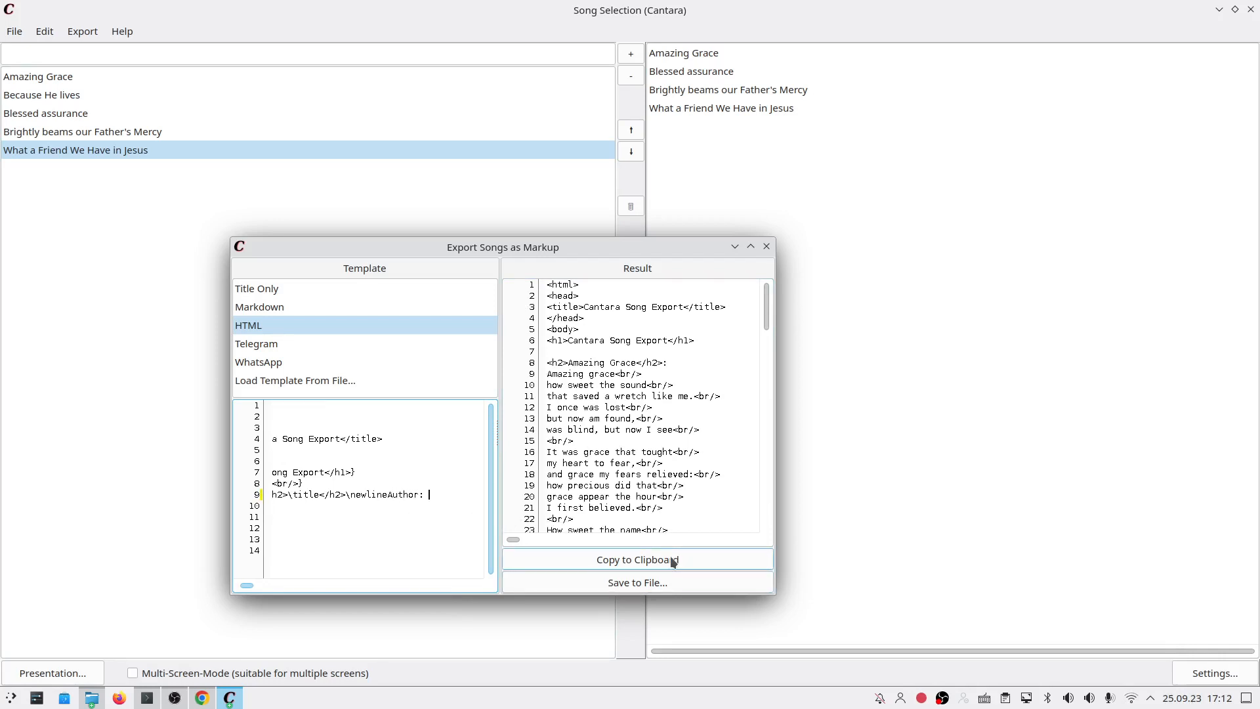
{"action": "type", "text": ":"}
{"action": "key", "text": "BackSpace"}
{"action": "key", "text": "BackSpace"}
{"action": "key", "text": "BackSpace"}
{"action": "key", "text": "BackSpace"}
{"action": "key", "text": "BackSpace"}
{"action": "key", "text": "BackSpace"}
{"action": "key", "text": "BackSpace"}
{"action": "key", "text": "Return"}
{"action": "type", "text": "Author: \\author"}
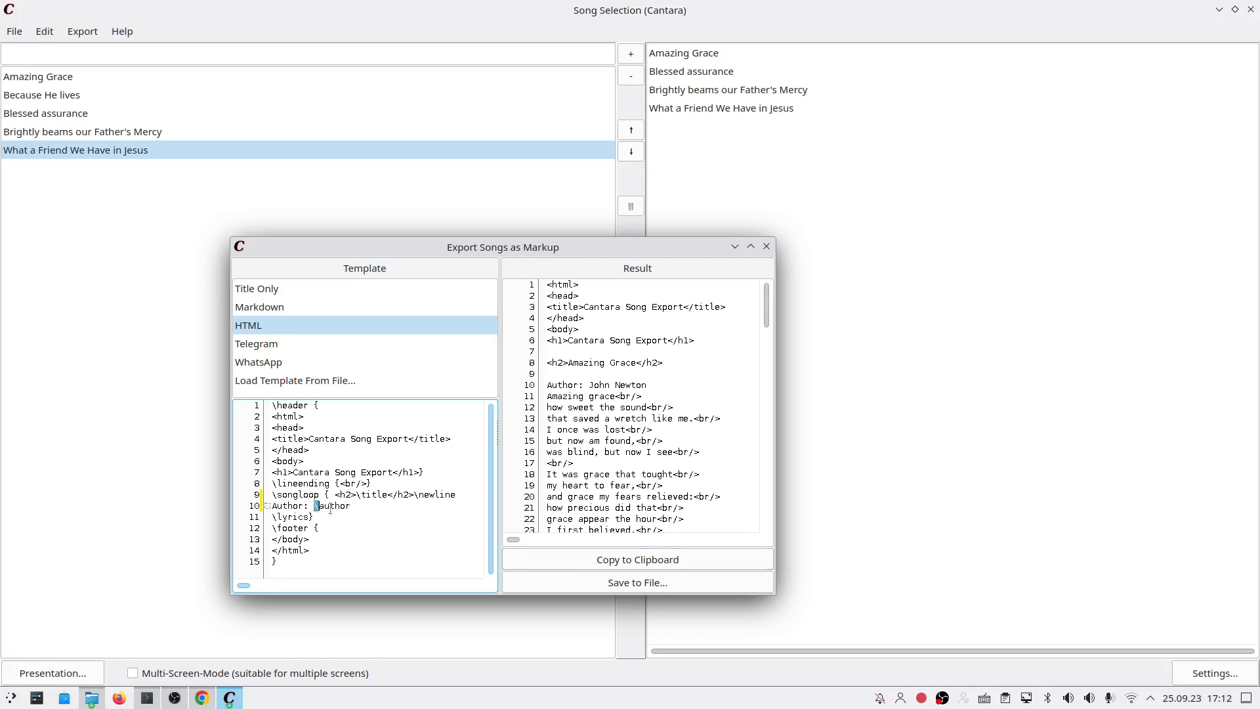
Step: Append '<br>\newline' to the author line, check each song in the result, and close the export dialog
{"action": "left_click_drag", "start_coordinate": [544, 384], "coordinate": [647, 385]}
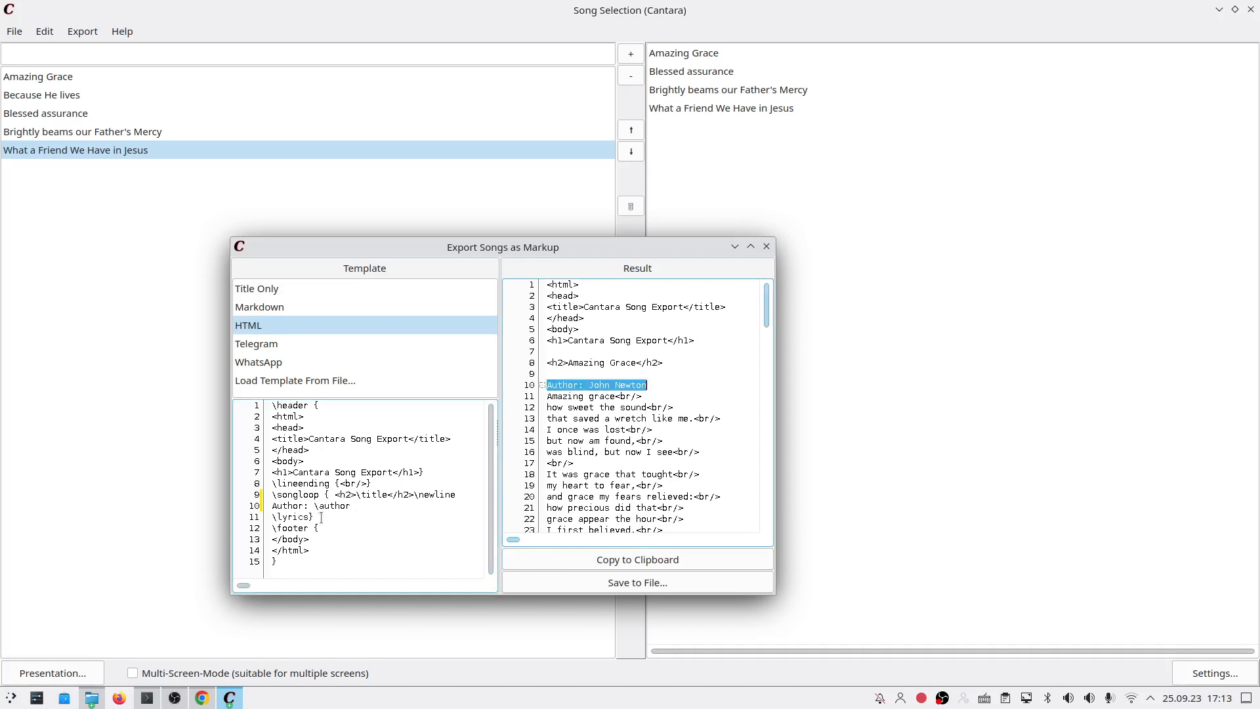
{"action": "type", "text": "r"}
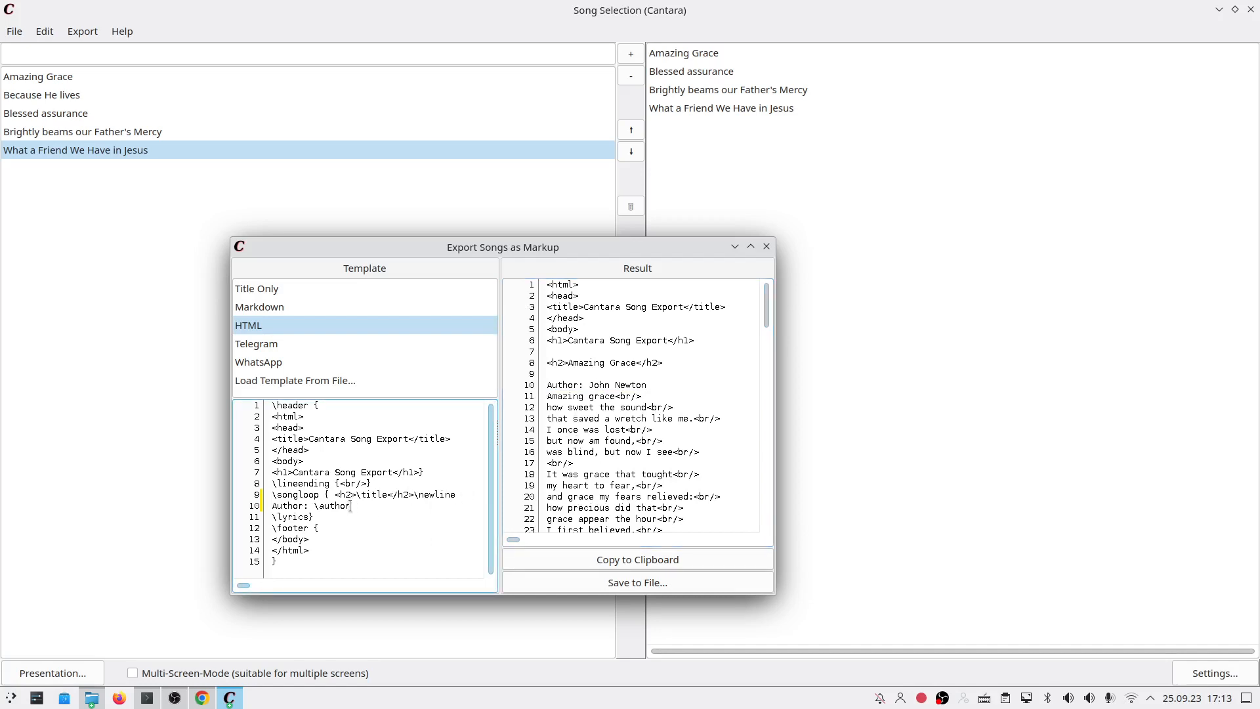
{"action": "type", "text": "<br>"}
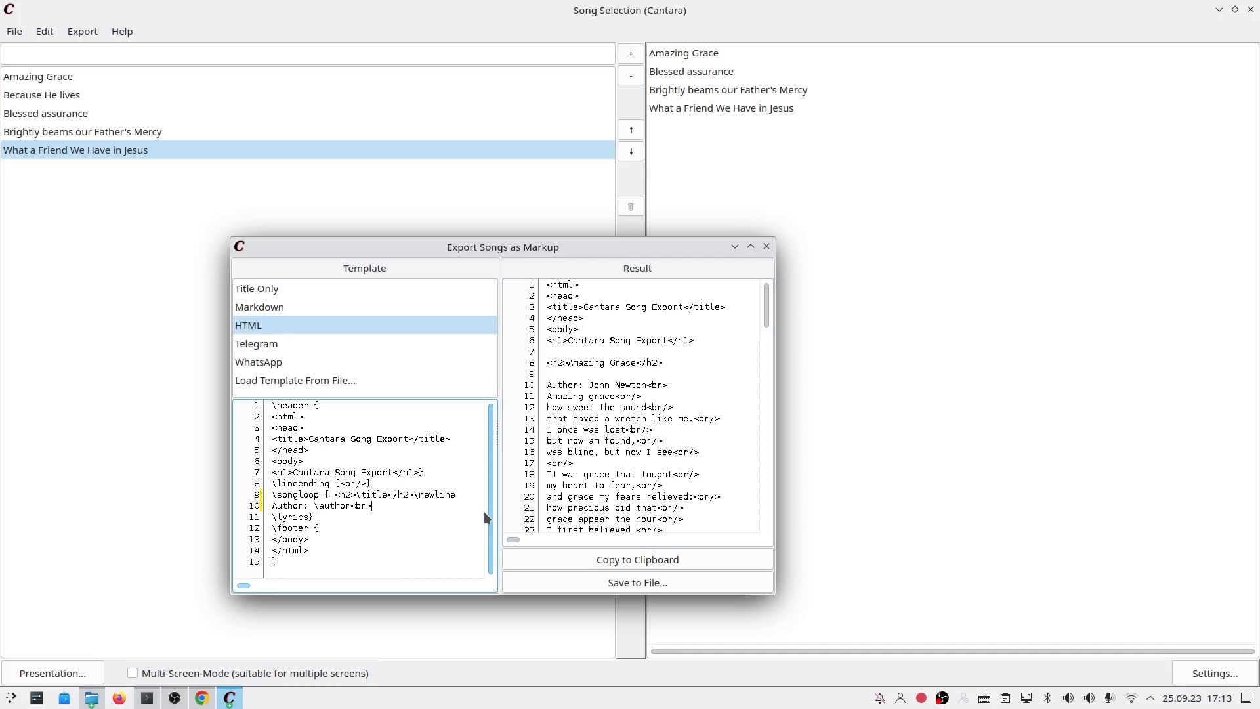
{"action": "type", "text": " ewline"}
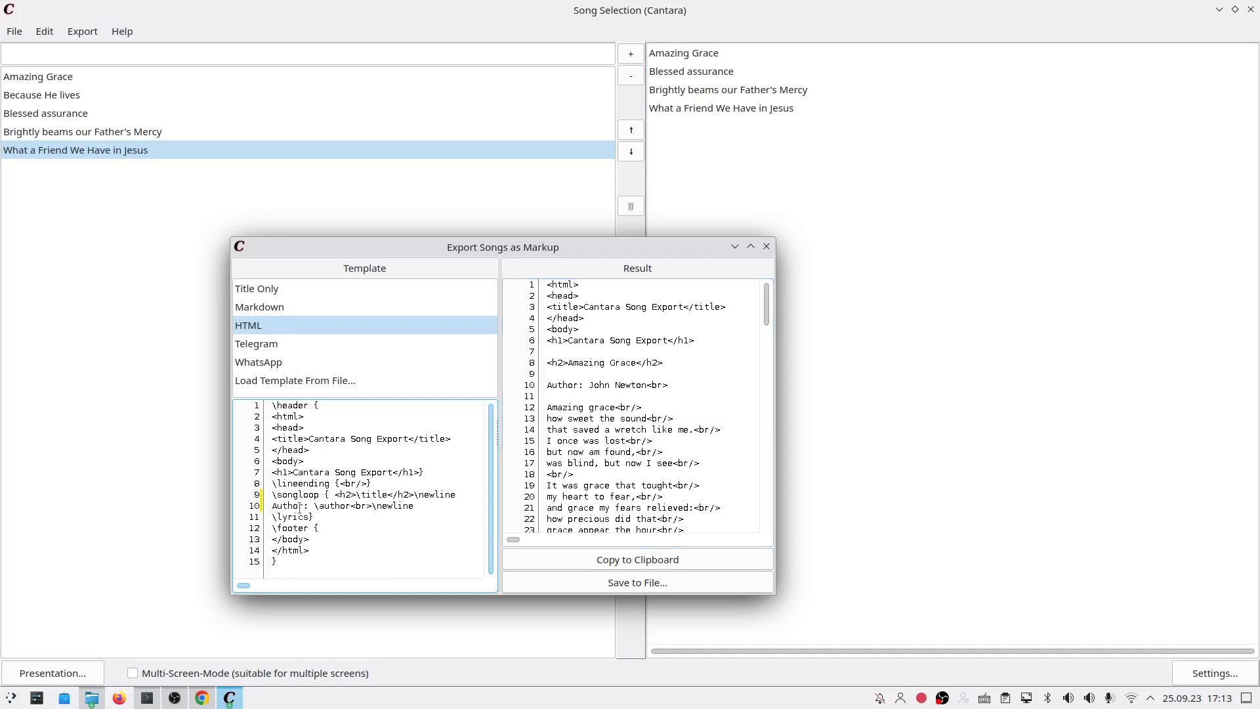
{"action": "scroll", "coordinate": [607, 400], "scroll_direction": "down", "scroll_amount": 9}
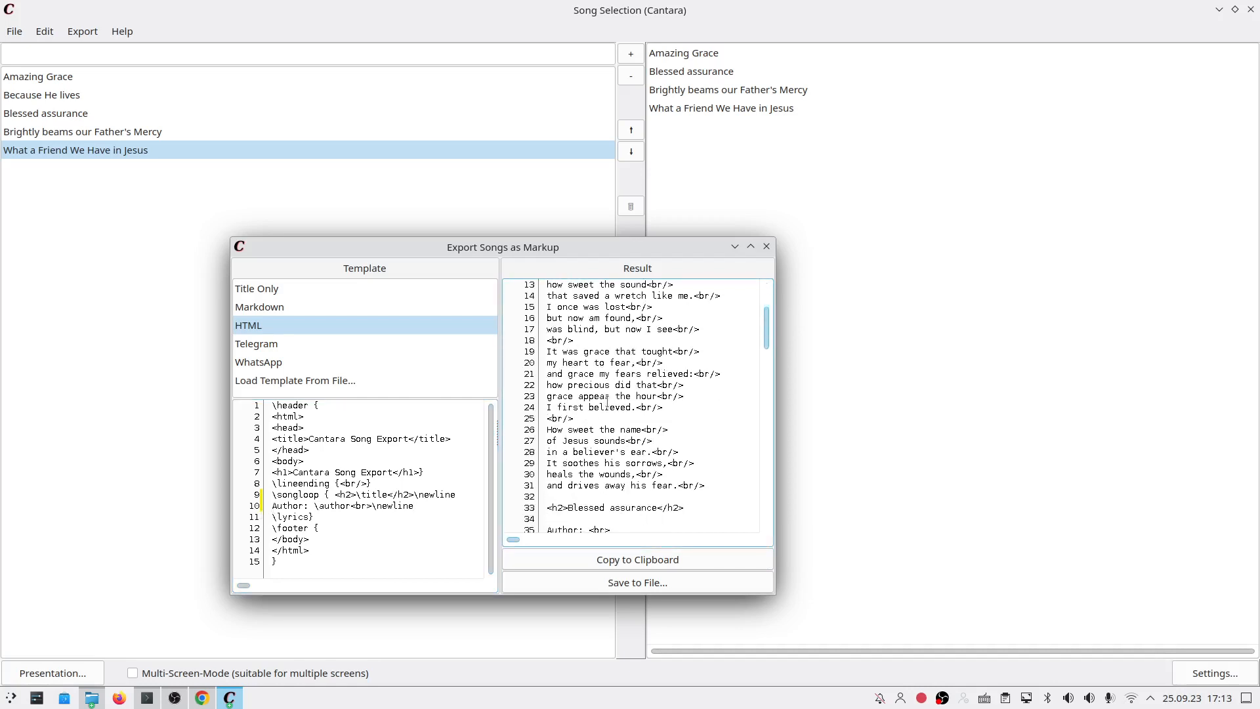
{"action": "scroll", "coordinate": [607, 400], "scroll_direction": "down", "scroll_amount": 13}
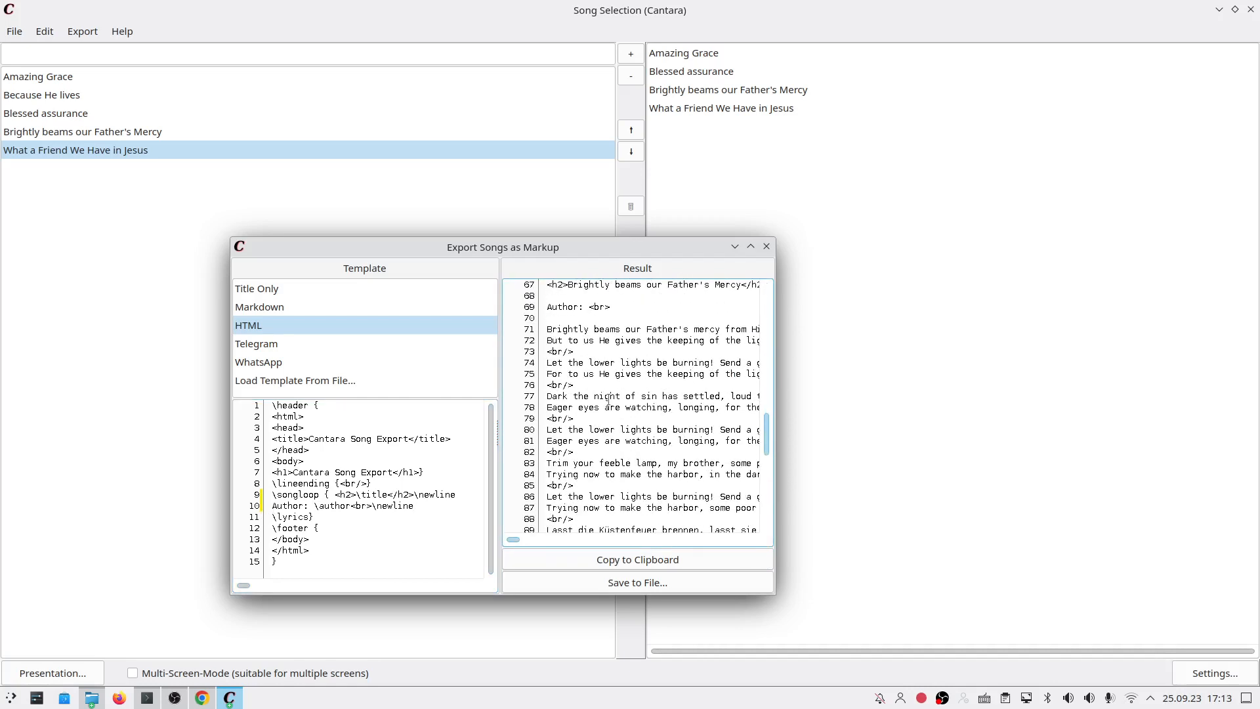
{"action": "scroll", "coordinate": [594, 330], "scroll_direction": "up", "scroll_amount": 20}
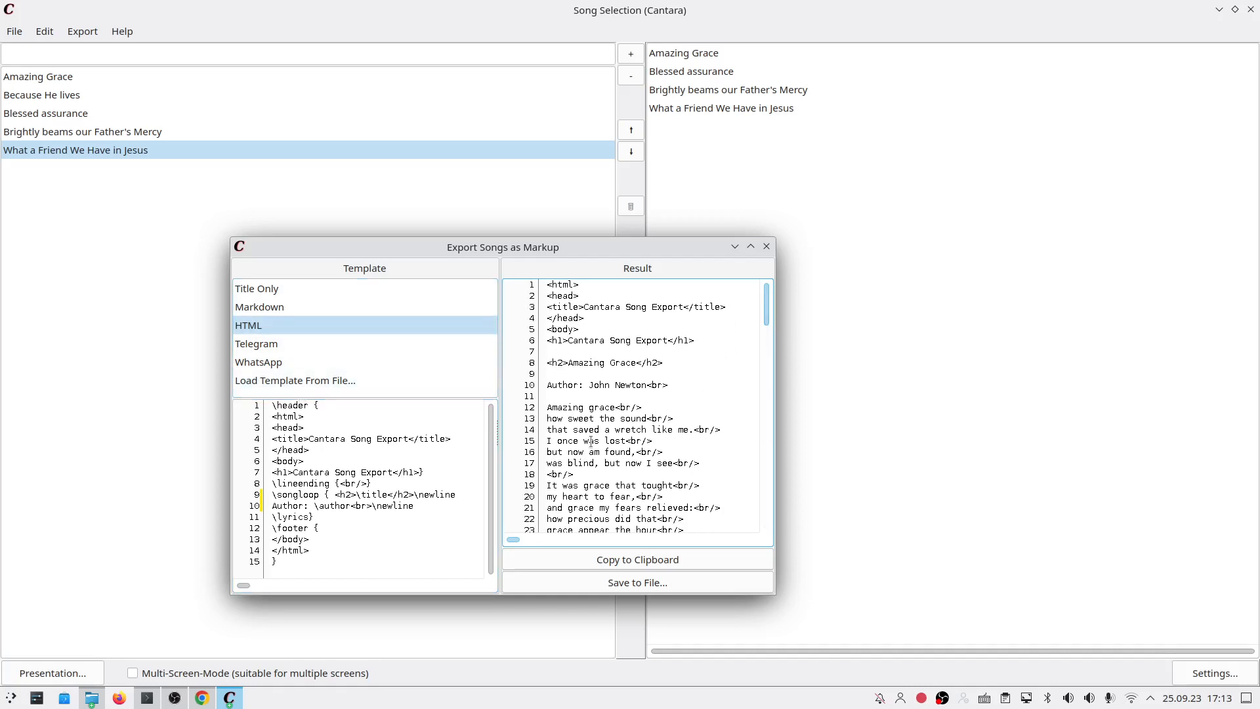
{"action": "scroll", "coordinate": [605, 394], "scroll_direction": "down", "scroll_amount": 12}
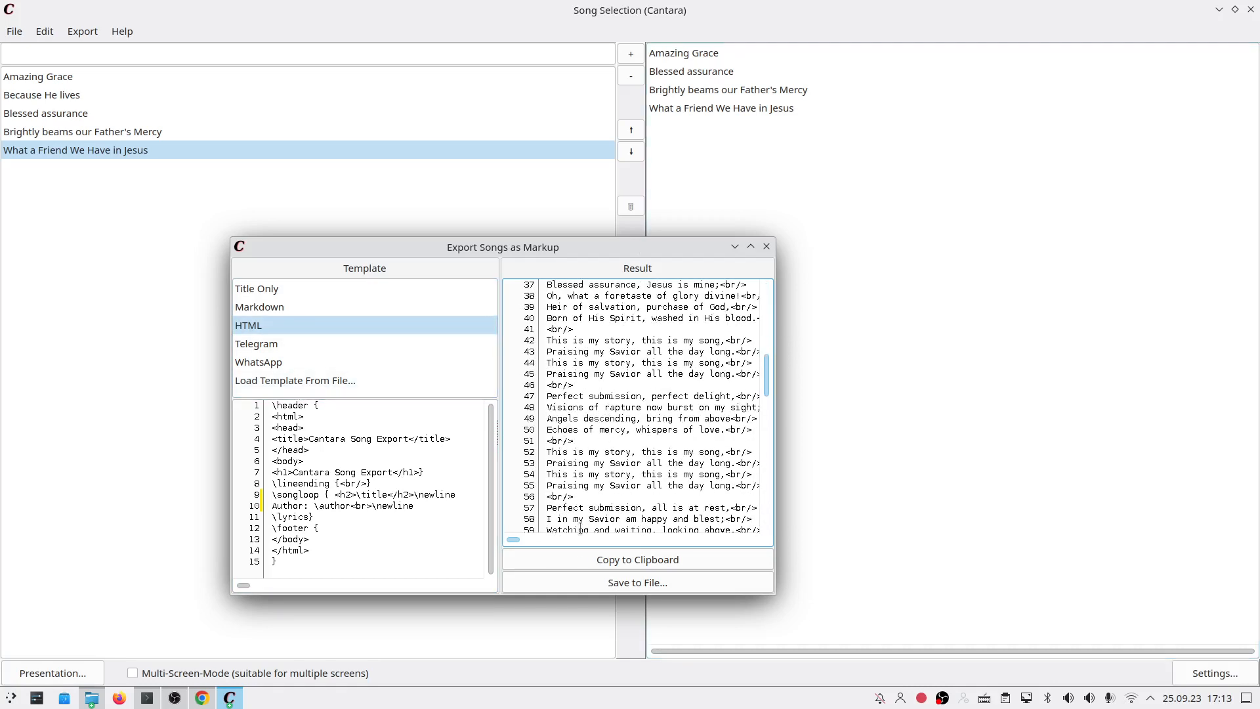
{"action": "left_click", "coordinate": [770, 246]}
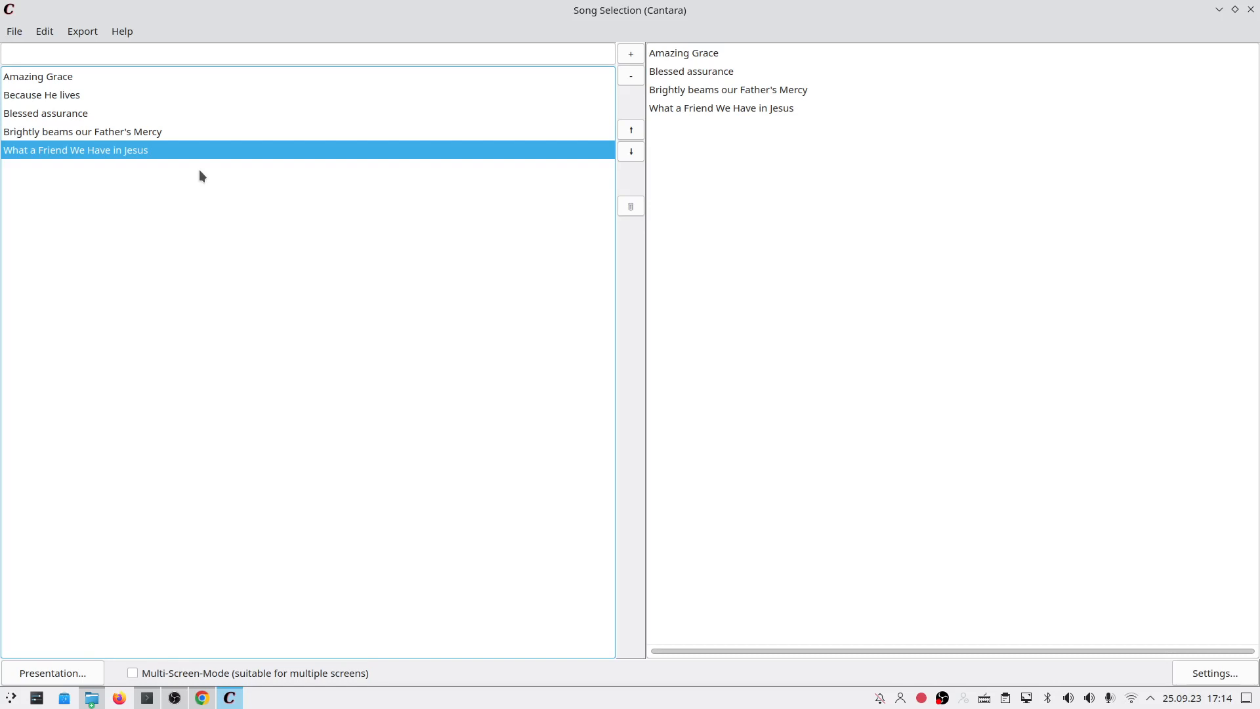
Step: Choose Edit > Edit Songs... to open the Edit Files window listing the five .song files
{"action": "left_click", "coordinate": [129, 41]}
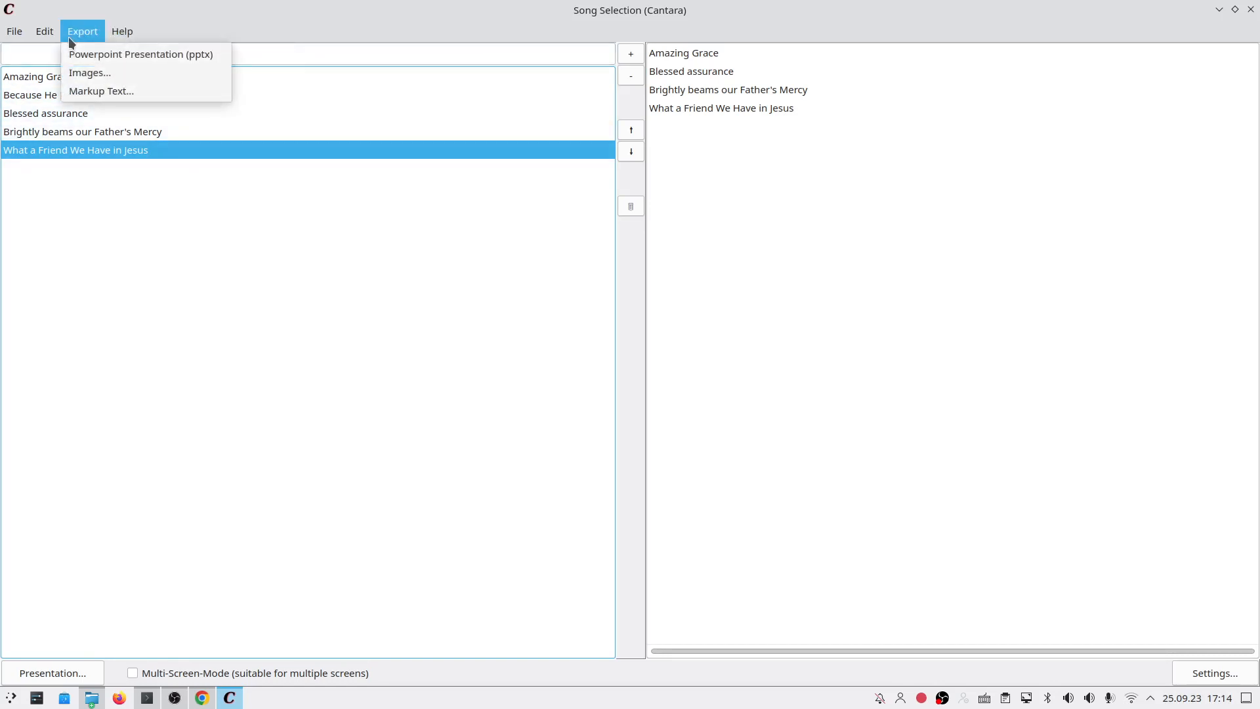
{"action": "mouse_move", "coordinate": [46, 38]}
{"action": "left_click", "coordinate": [74, 44]}
{"action": "left_click", "coordinate": [47, 33]}
{"action": "mouse_move", "coordinate": [71, 36]}
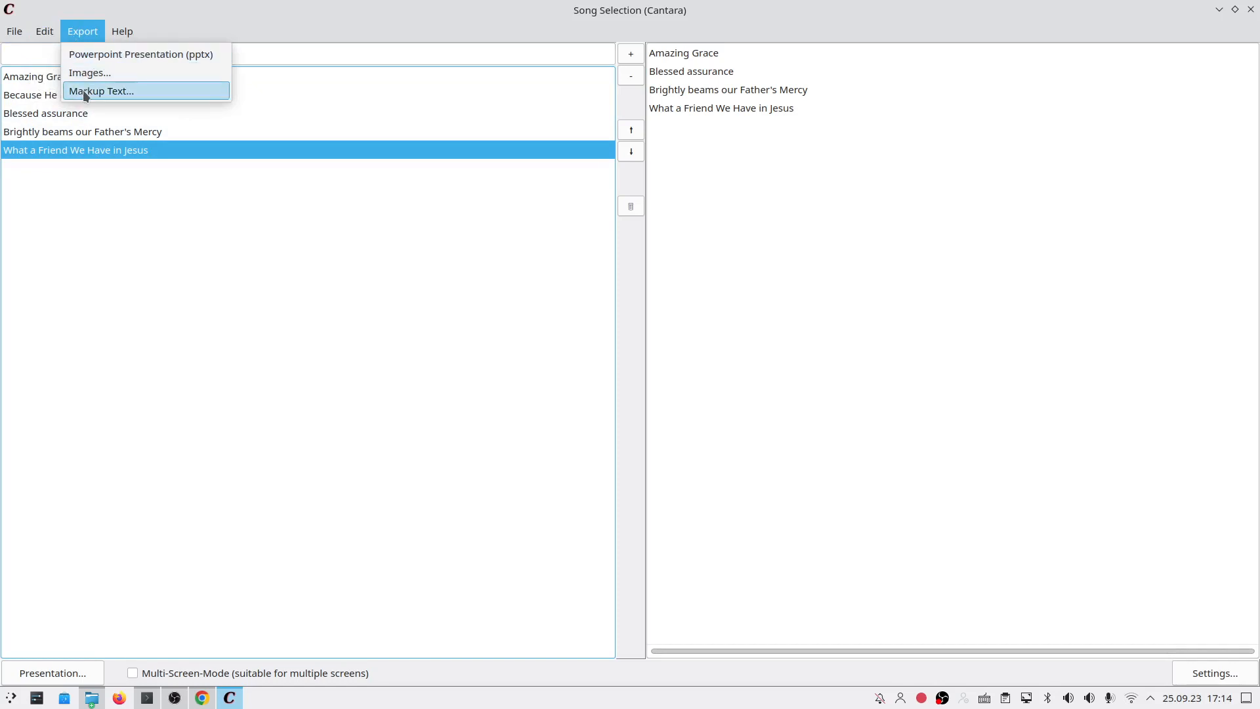
{"action": "left_click", "coordinate": [52, 54]}
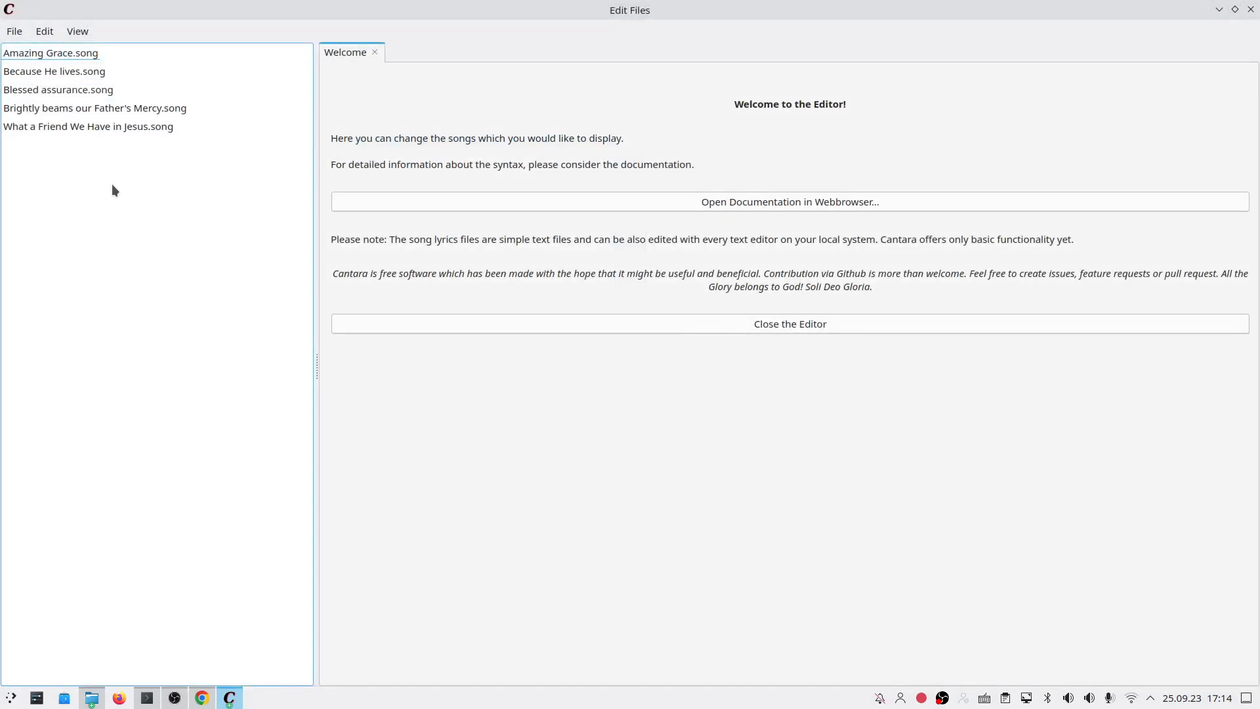
Step: Cancel a new-song dialog, then open Amazing Grace.song in the editor with the caret on line 9
{"action": "left_click", "coordinate": [14, 31]}
{"action": "left_click", "coordinate": [30, 48]}
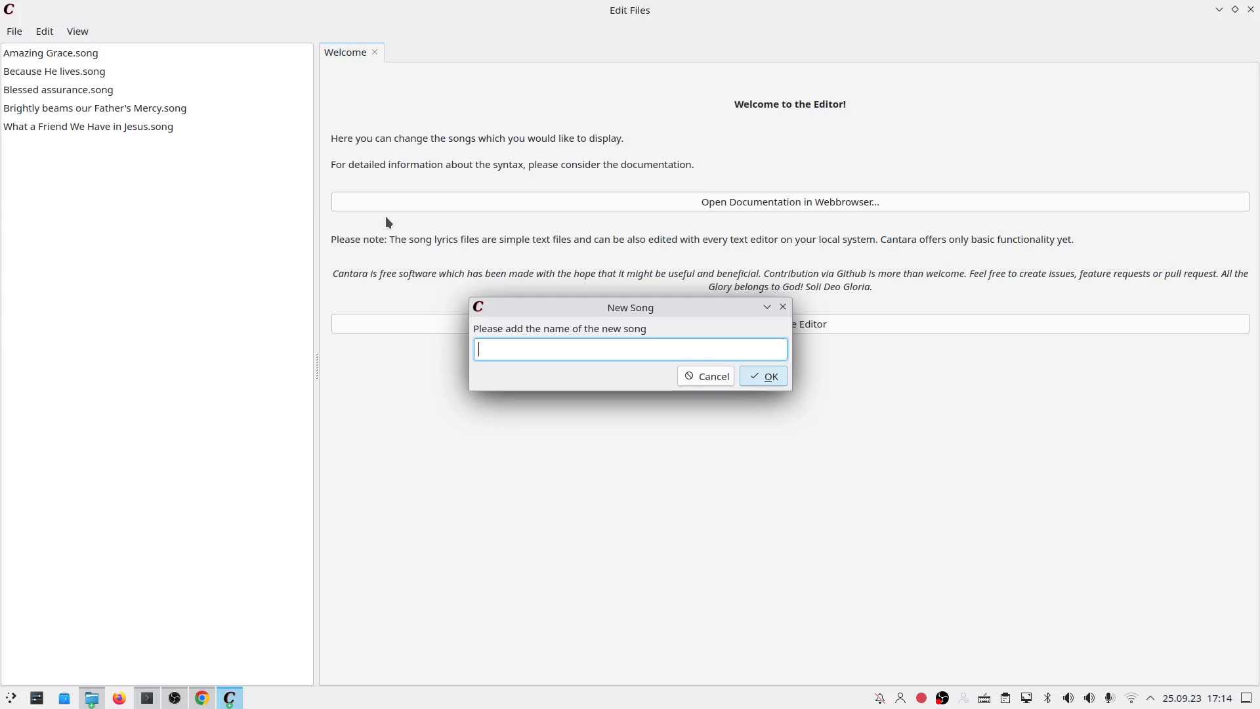
{"action": "key", "text": "Escape"}
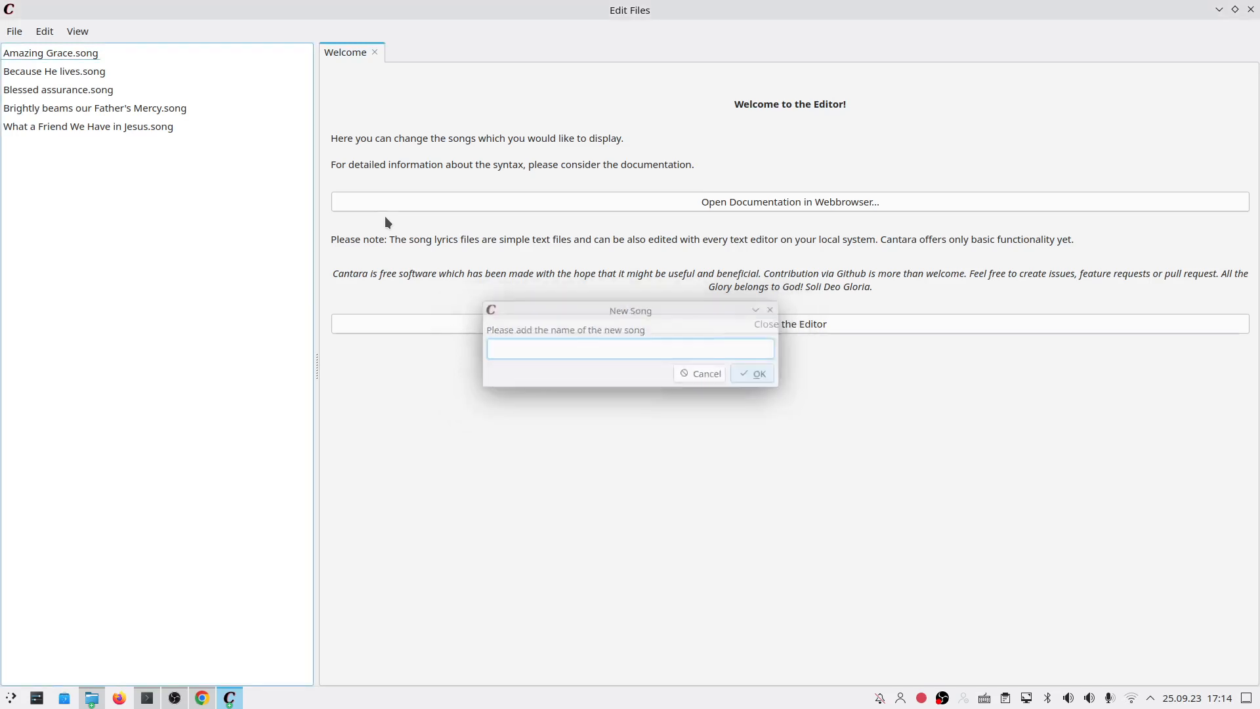
{"action": "left_click", "coordinate": [143, 59]}
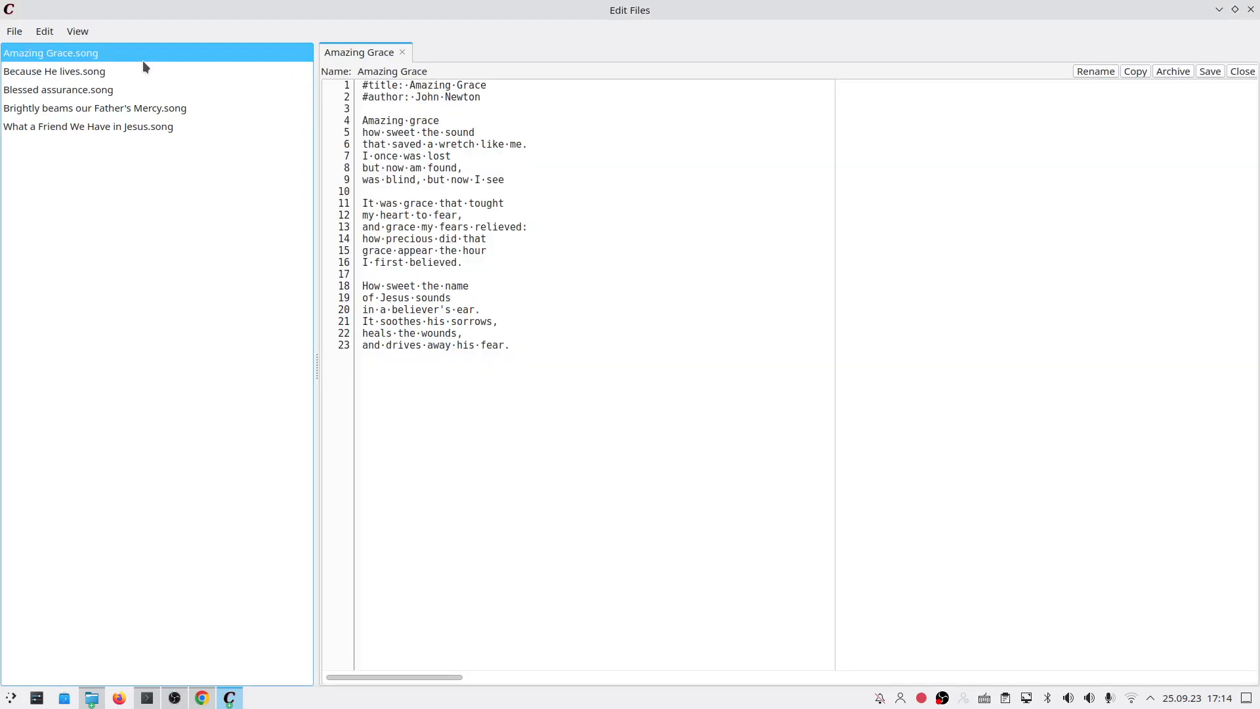
{"action": "left_click", "coordinate": [534, 179]}
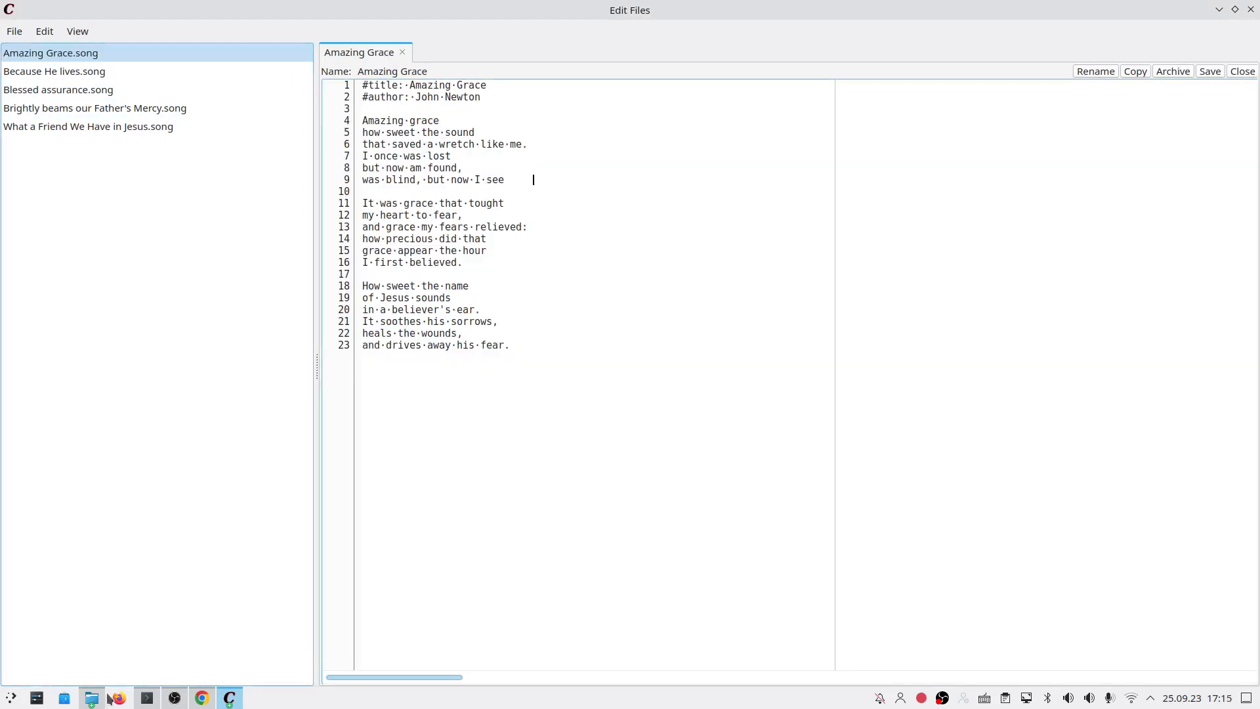
Step: Search Google for 'welch ein freund ist unser jesus', open its liederindex.de page at the German verses, then return to Cantara
{"action": "left_click", "coordinate": [201, 698]}
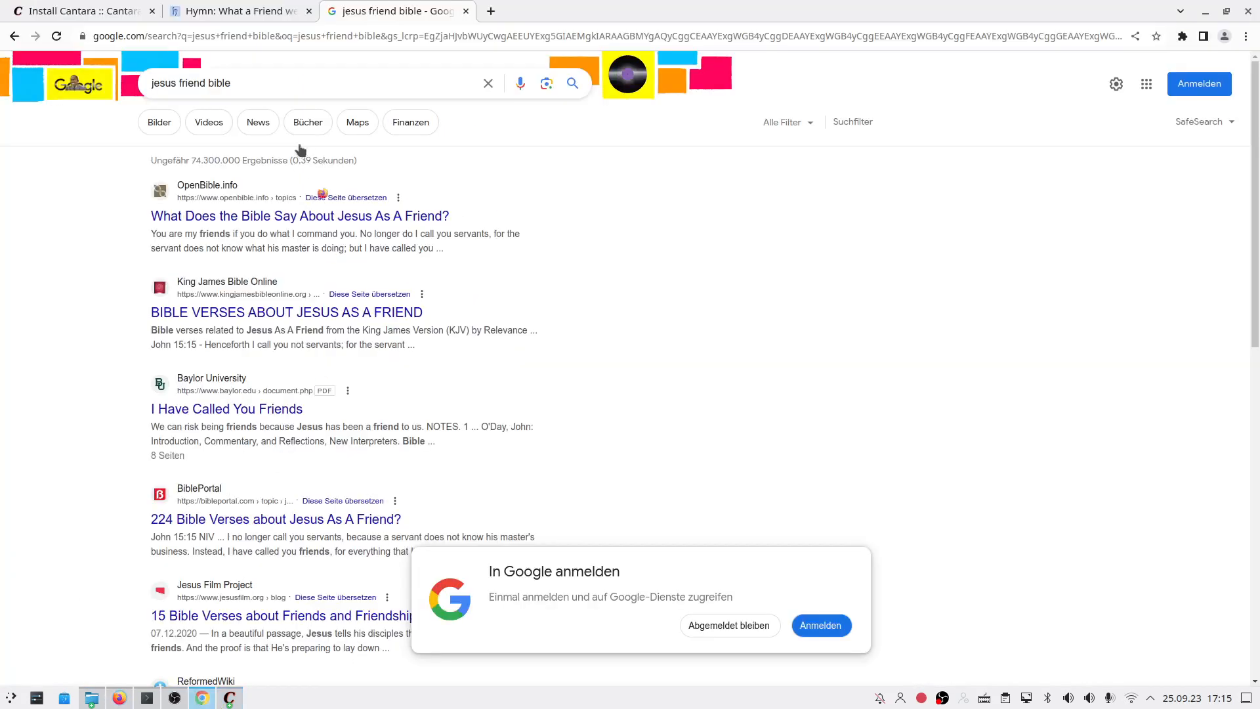
{"action": "triple_click", "coordinate": [263, 81]}
{"action": "type", "text": "am"}
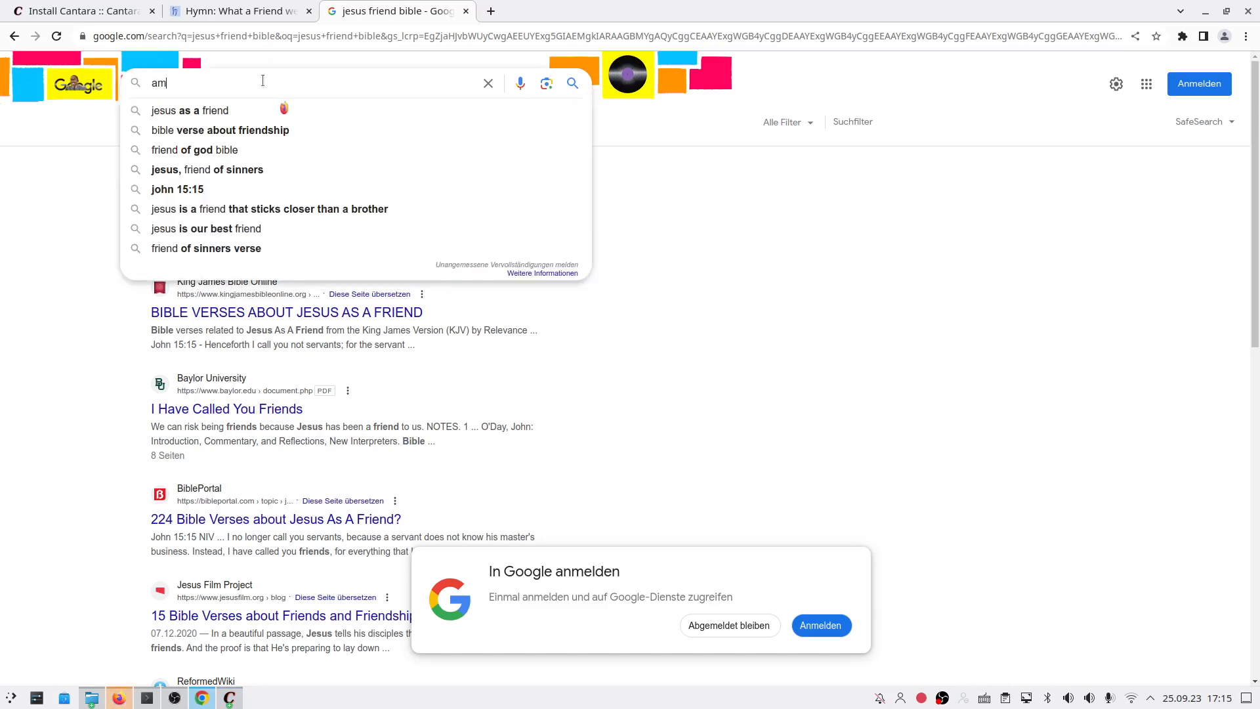
{"action": "type", "text": "ahing grace de"}
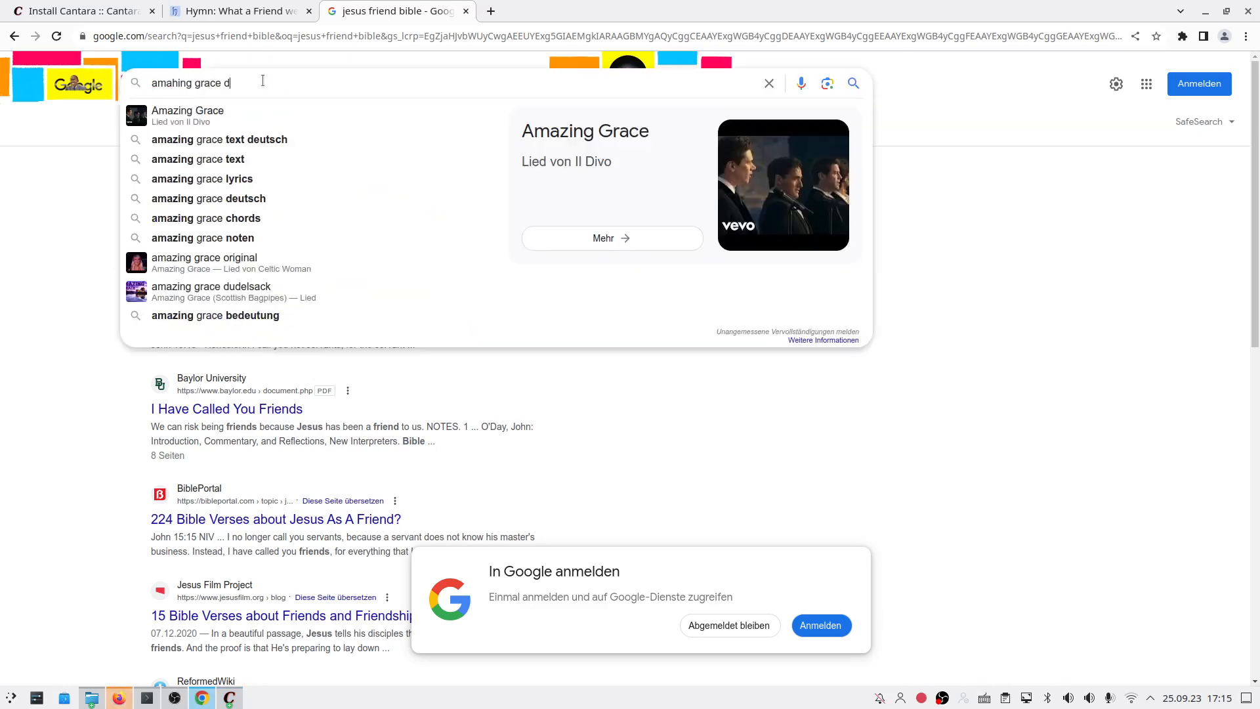
{"action": "triple_click", "coordinate": [263, 80]}
{"action": "type", "text": "welch ein"}
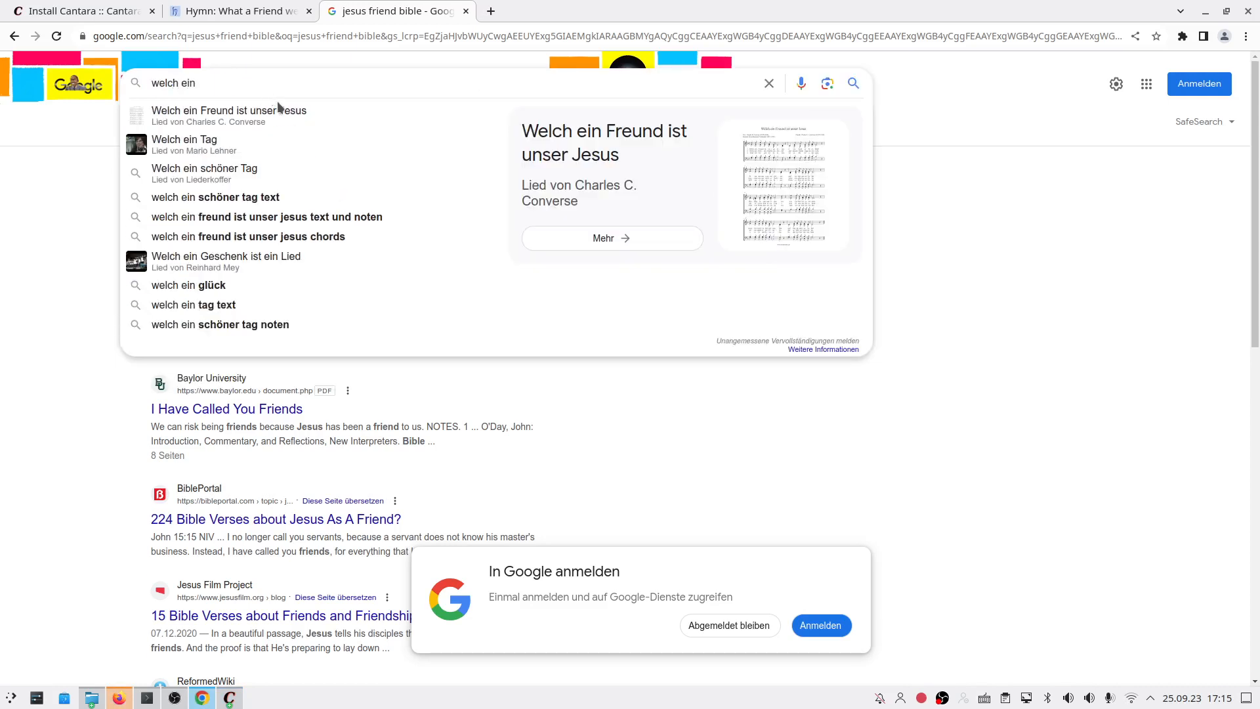
{"action": "left_click", "coordinate": [285, 108]}
{"action": "left_click", "coordinate": [223, 219]}
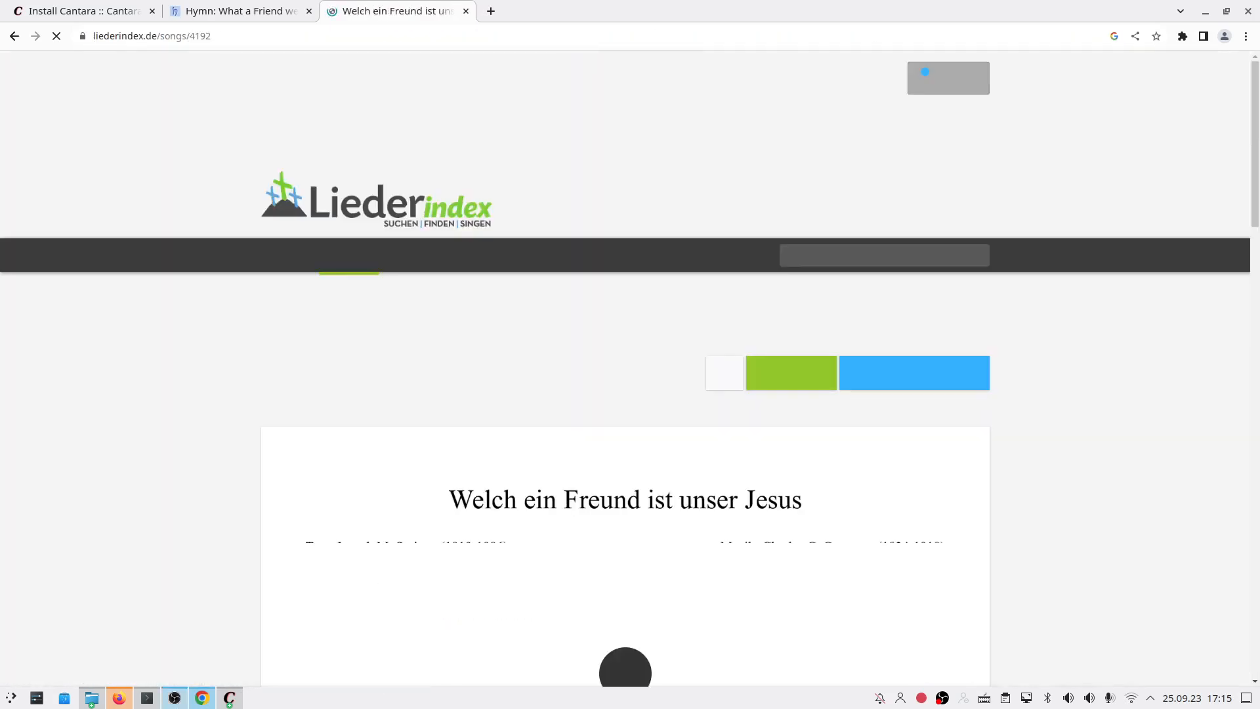
{"action": "right_click", "coordinate": [118, 698]}
{"action": "scroll", "coordinate": [147, 571], "scroll_direction": "down", "scroll_amount": 8}
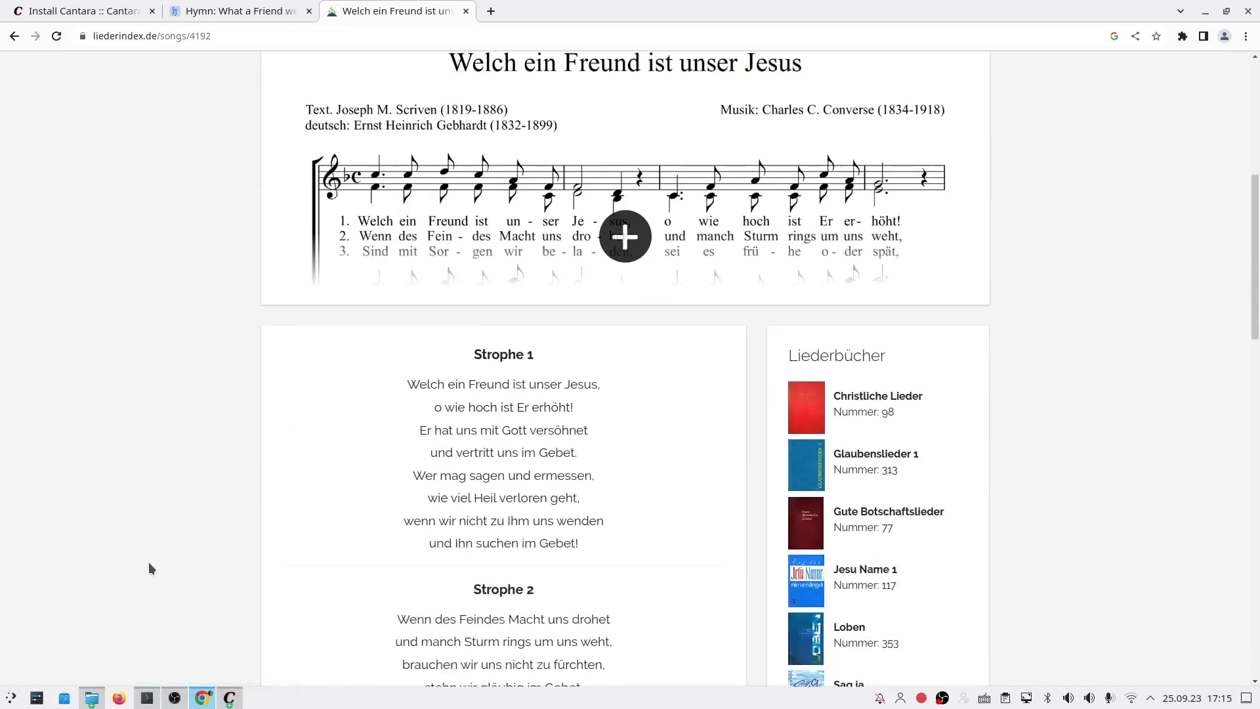
{"action": "left_click", "coordinate": [229, 698]}
Step: In What a Friend We Have in Jesus, add a --- line and German Strophe 1 after verse 1
{"action": "left_click", "coordinate": [120, 122]}
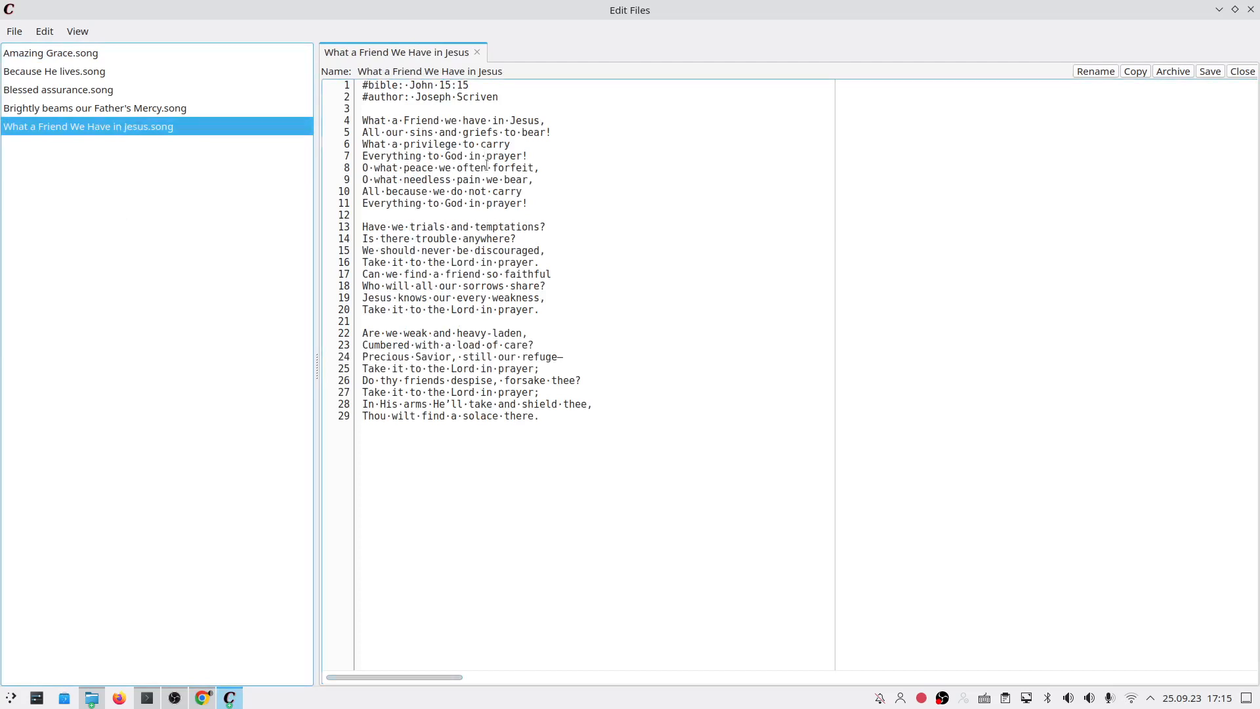
{"action": "left_click", "coordinate": [542, 207]}
{"action": "key", "text": "BackSpace"}
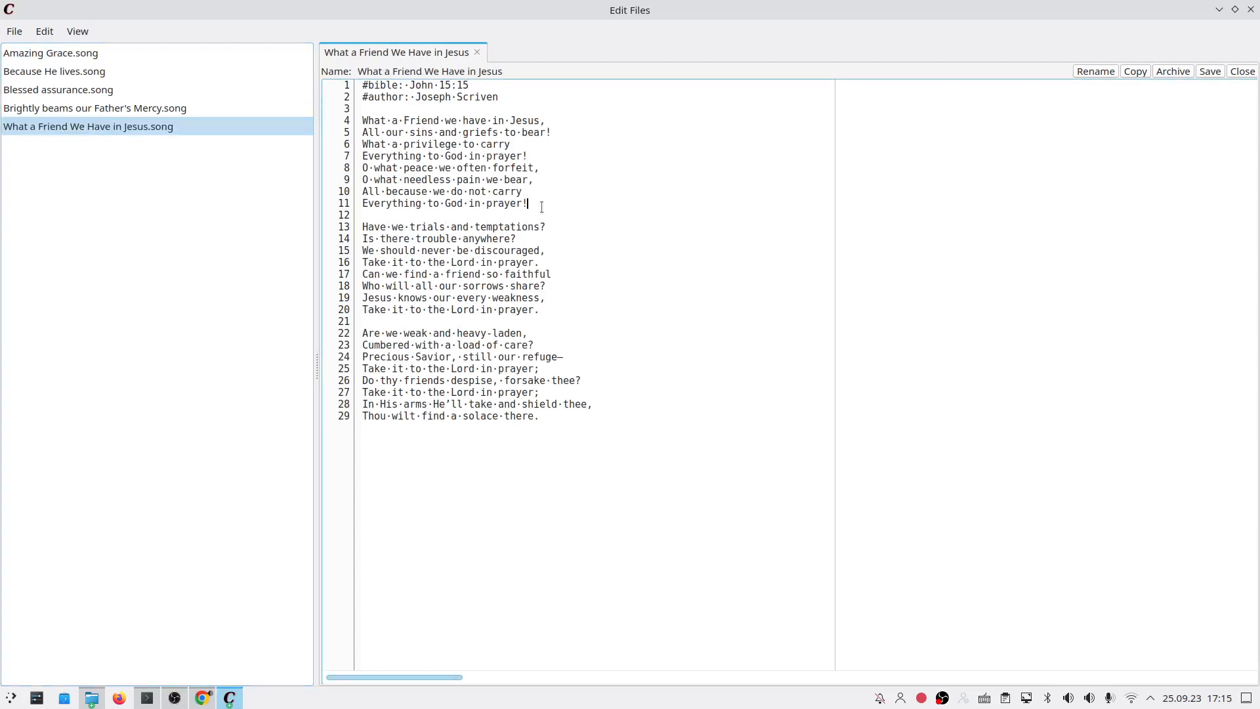
{"action": "key", "text": "Return"}
{"action": "type", "text": "---"}
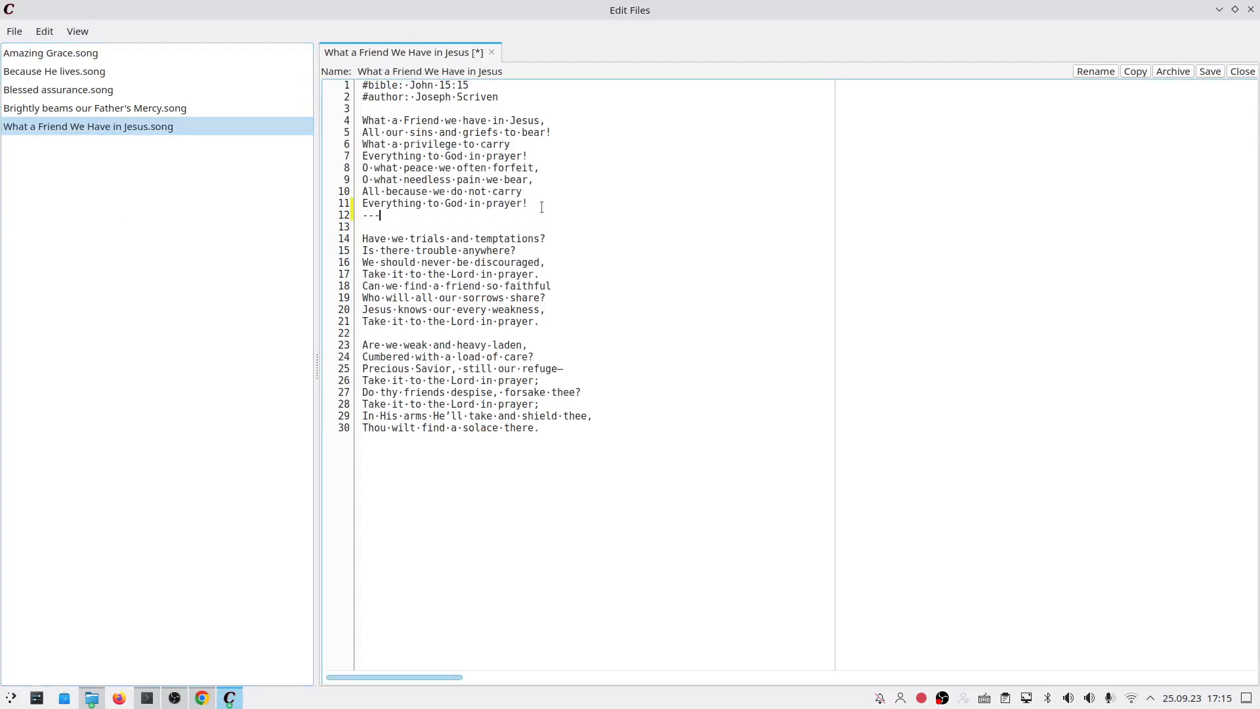
{"action": "key", "text": "Return"}
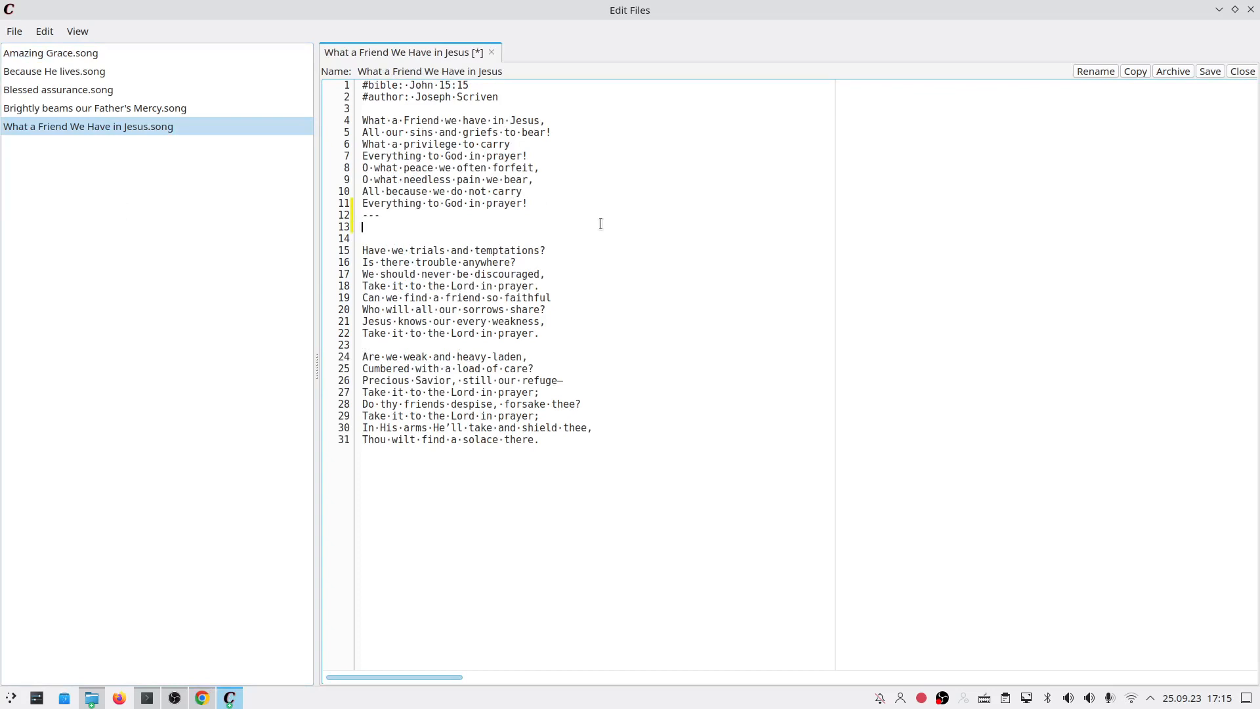
{"action": "left_click_drag", "start_coordinate": [381, 214], "coordinate": [365, 216]}
{"action": "left_click", "coordinate": [373, 227]}
{"action": "key", "text": "alt+Tab"}
{"action": "left_click_drag", "start_coordinate": [407, 272], "coordinate": [585, 439]}
{"action": "key", "text": "ctrl+c"}
{"action": "key", "text": "alt+Tab"}
{"action": "key", "text": "ctrl+v"}
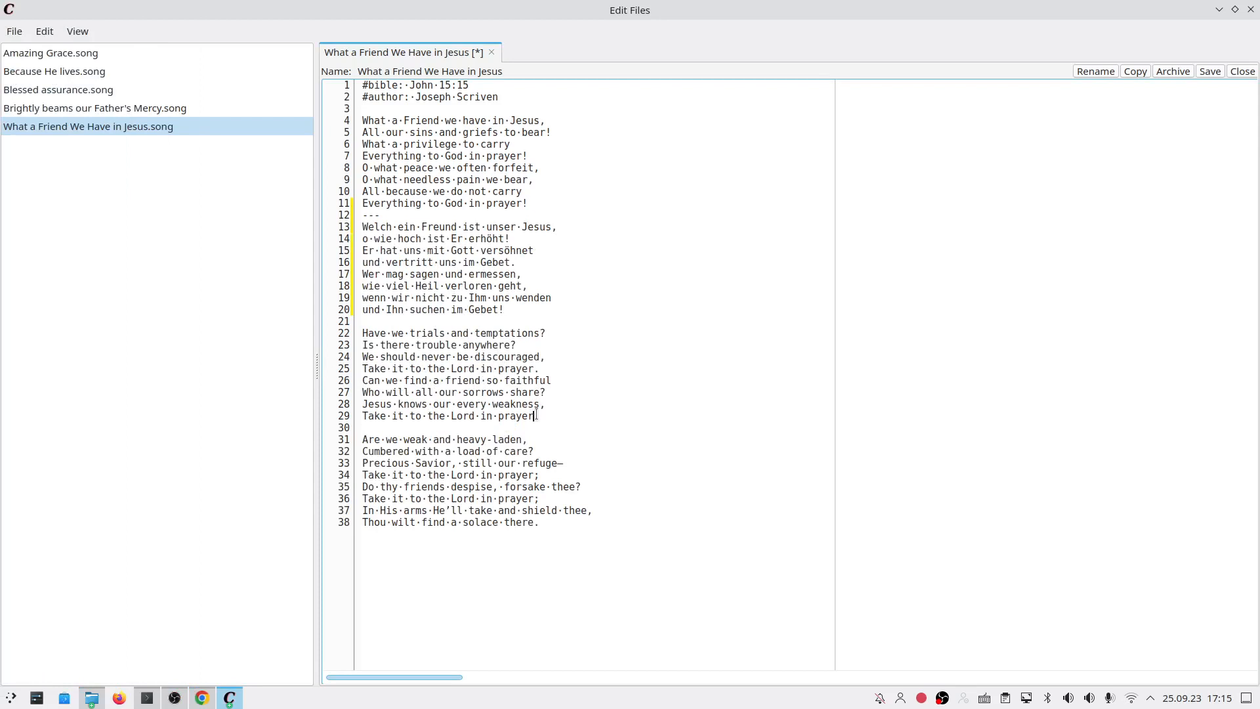
Step: Add a --- separator and the German Strophe 2 after the second English verse
{"action": "left_click", "coordinate": [605, 412]}
{"action": "key", "text": "Return"}
{"action": "type", "text": "---"}
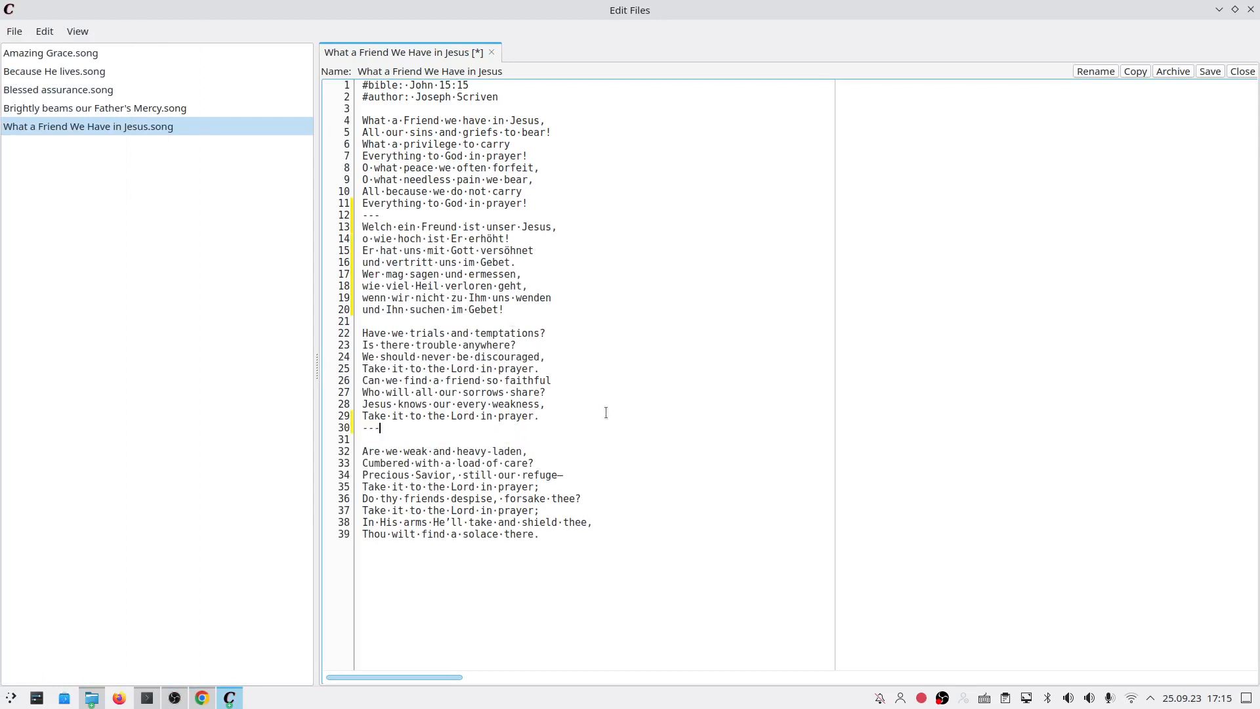
{"action": "key", "text": "Return"}
{"action": "key", "text": "alt+Tab"}
{"action": "scroll", "coordinate": [603, 413], "scroll_direction": "down", "scroll_amount": 2}
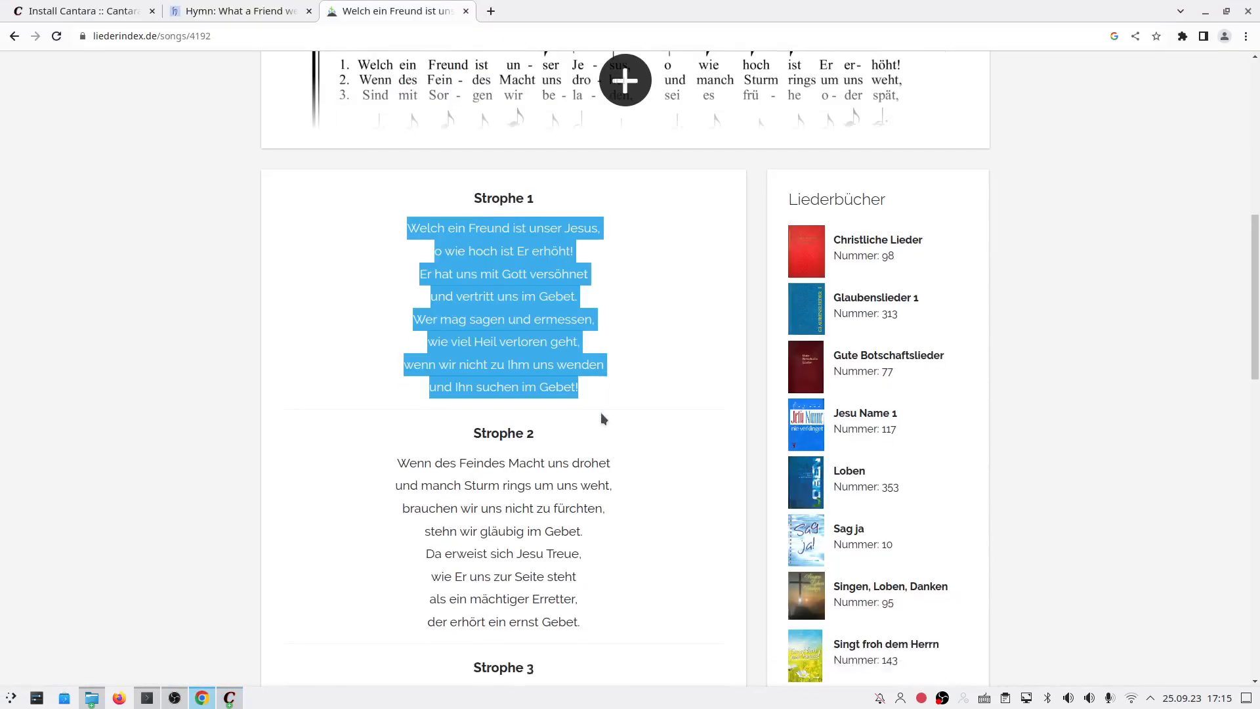
{"action": "left_click_drag", "start_coordinate": [361, 430], "coordinate": [611, 576]}
{"action": "key", "text": "ctrl+c"}
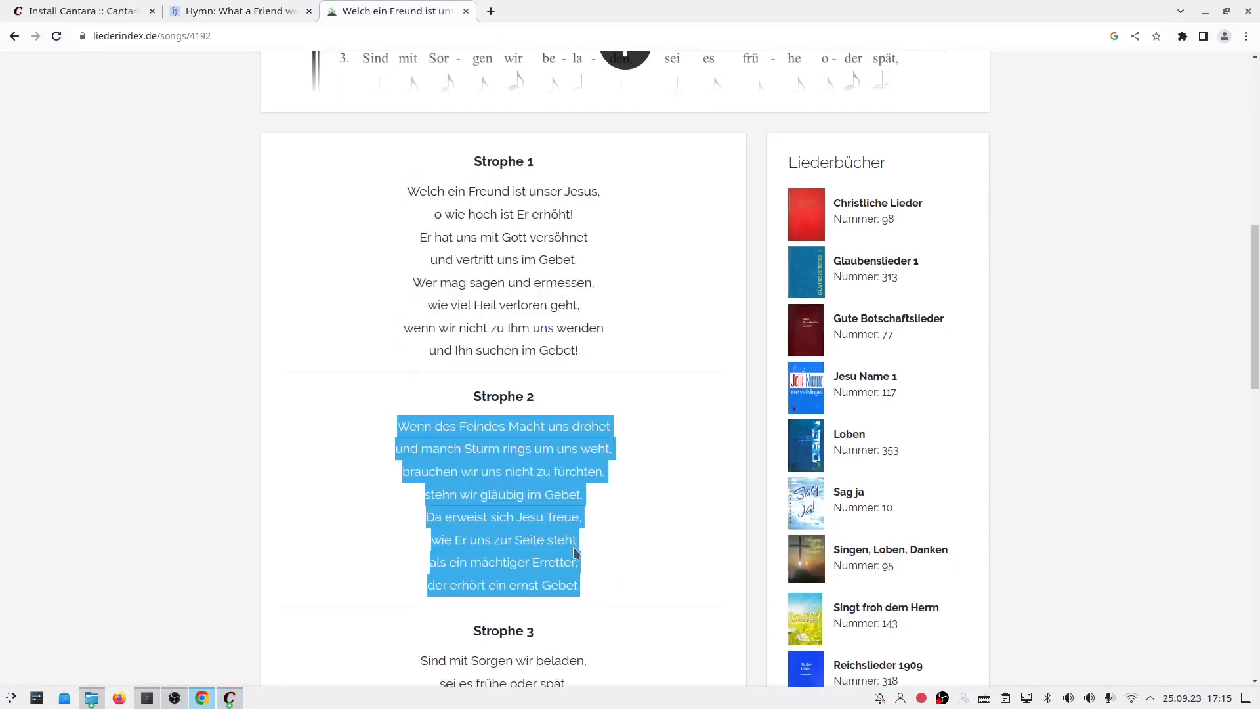
{"action": "key", "text": "alt+Tab"}
{"action": "key", "text": "ctrl+v"}
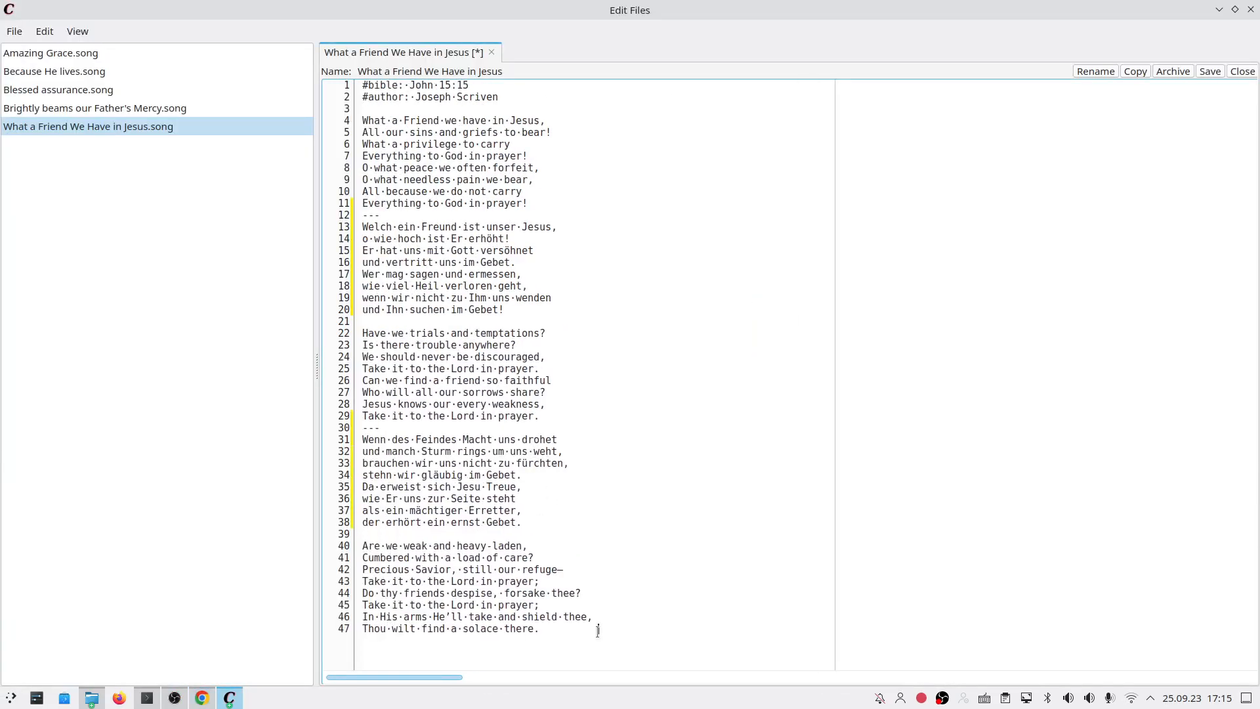
Step: Add a --- separator and the German Strophe 3 after the third English verse
{"action": "left_click", "coordinate": [597, 631]}
{"action": "key", "text": "Return"}
{"action": "type", "text": "---"}
{"action": "key", "text": "Return"}
{"action": "key", "text": "alt+Tab"}
{"action": "scroll", "coordinate": [390, 535], "scroll_direction": "down", "scroll_amount": 3}
{"action": "left_click_drag", "start_coordinate": [407, 490], "coordinate": [586, 423]}
{"action": "scroll", "coordinate": [413, 502], "scroll_direction": "down", "scroll_amount": 3}
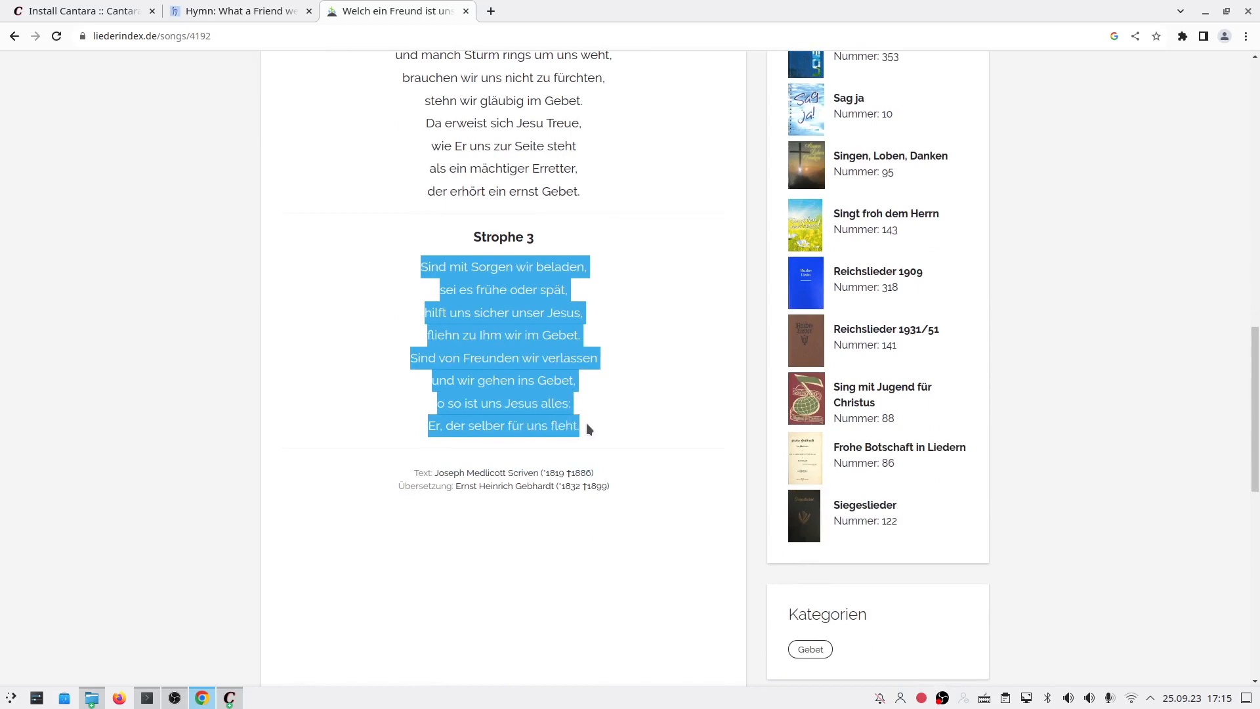
{"action": "key", "text": "ctrl+c"}
{"action": "key", "text": "alt+Tab"}
{"action": "key", "text": "ctrl+v"}
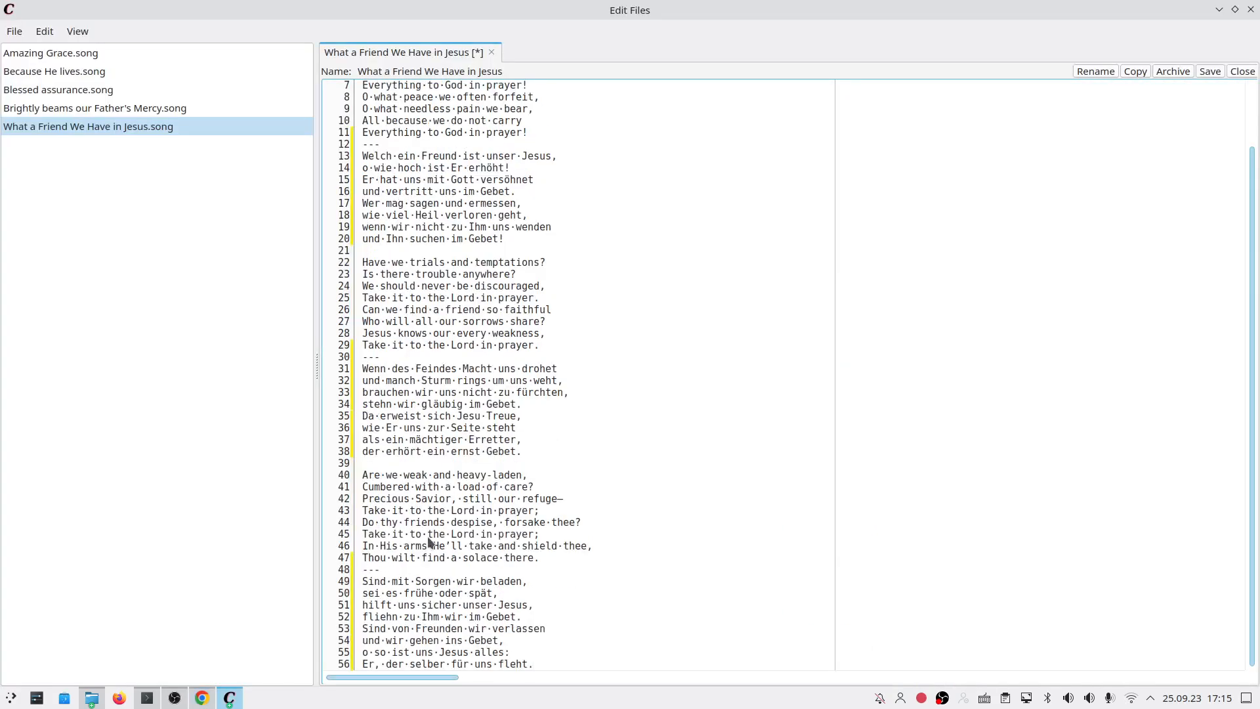
Step: Save the edited song file and close the song editor
{"action": "scroll", "coordinate": [428, 542], "scroll_direction": "up", "scroll_amount": 2}
{"action": "scroll", "coordinate": [428, 542], "scroll_direction": "down", "scroll_amount": 2}
{"action": "key", "text": "ctrl+s"}
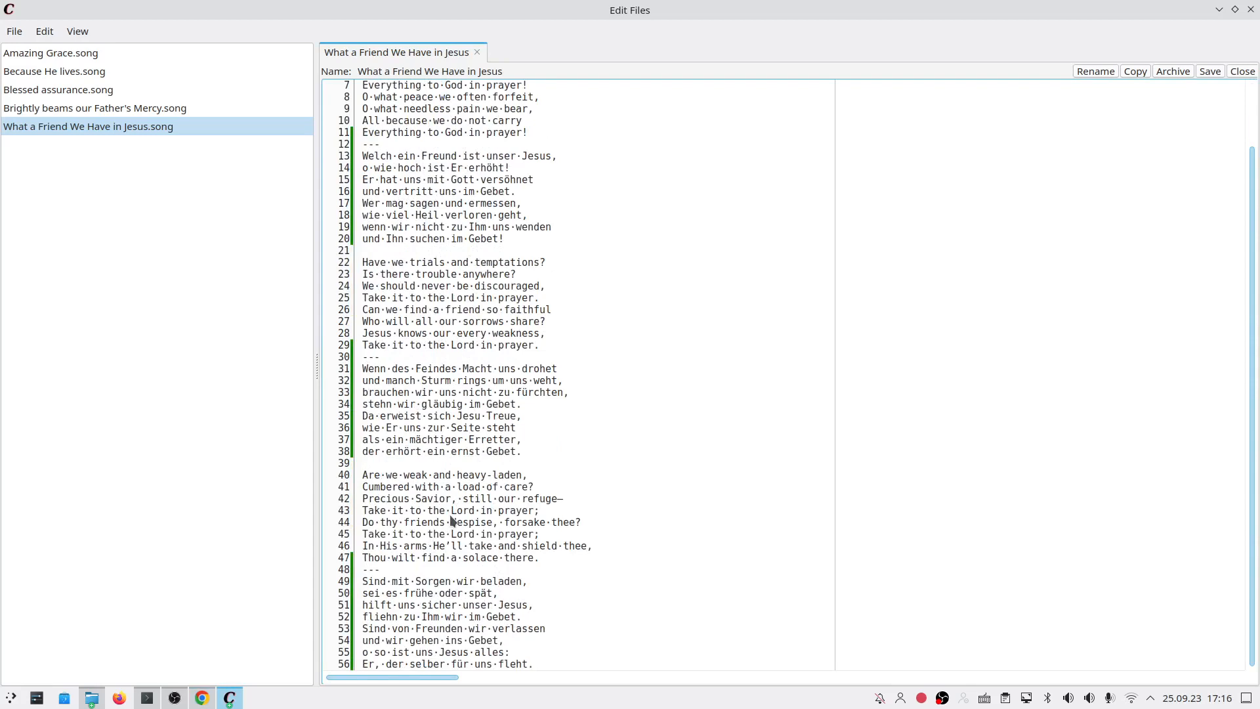
{"action": "left_click", "coordinate": [1250, 9]}
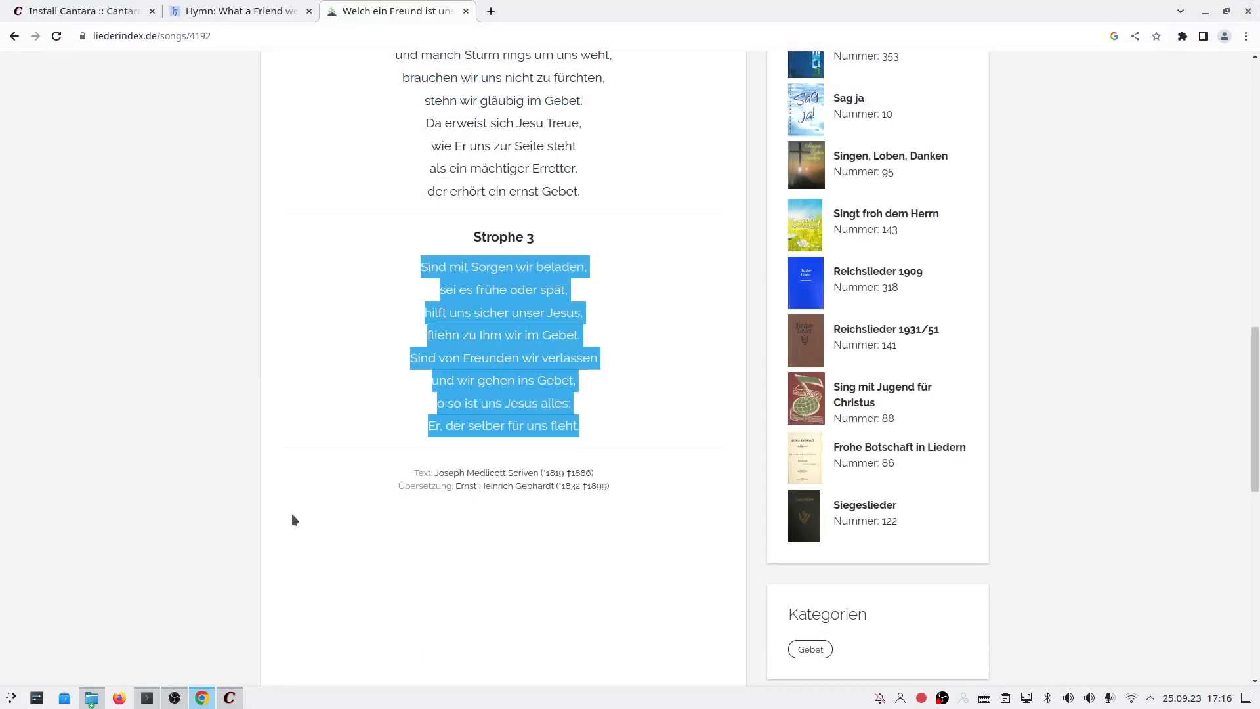
Step: Remove Amazing Grace, Blessed assurance and Brightly beams our Father's Mercy from the chosen songs
{"action": "left_click", "coordinate": [229, 700]}
{"action": "left_click", "coordinate": [693, 53]}
{"action": "left_click", "coordinate": [629, 76]}
{"action": "left_click", "coordinate": [683, 53]}
{"action": "left_click", "coordinate": [631, 76]}
{"action": "left_click", "coordinate": [676, 54]}
{"action": "left_click", "coordinate": [631, 76]}
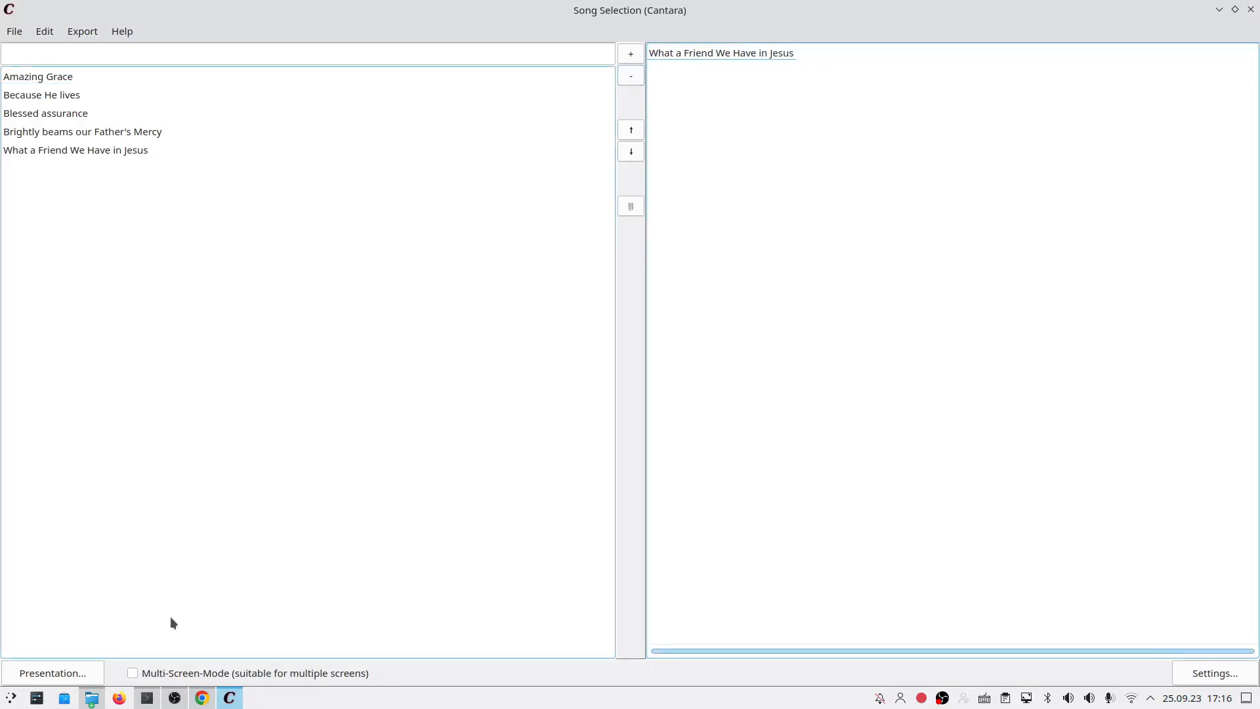
Step: Present What a Friend We Have in Jesus, step through its verses back to the first, then close it
{"action": "left_click", "coordinate": [98, 673]}
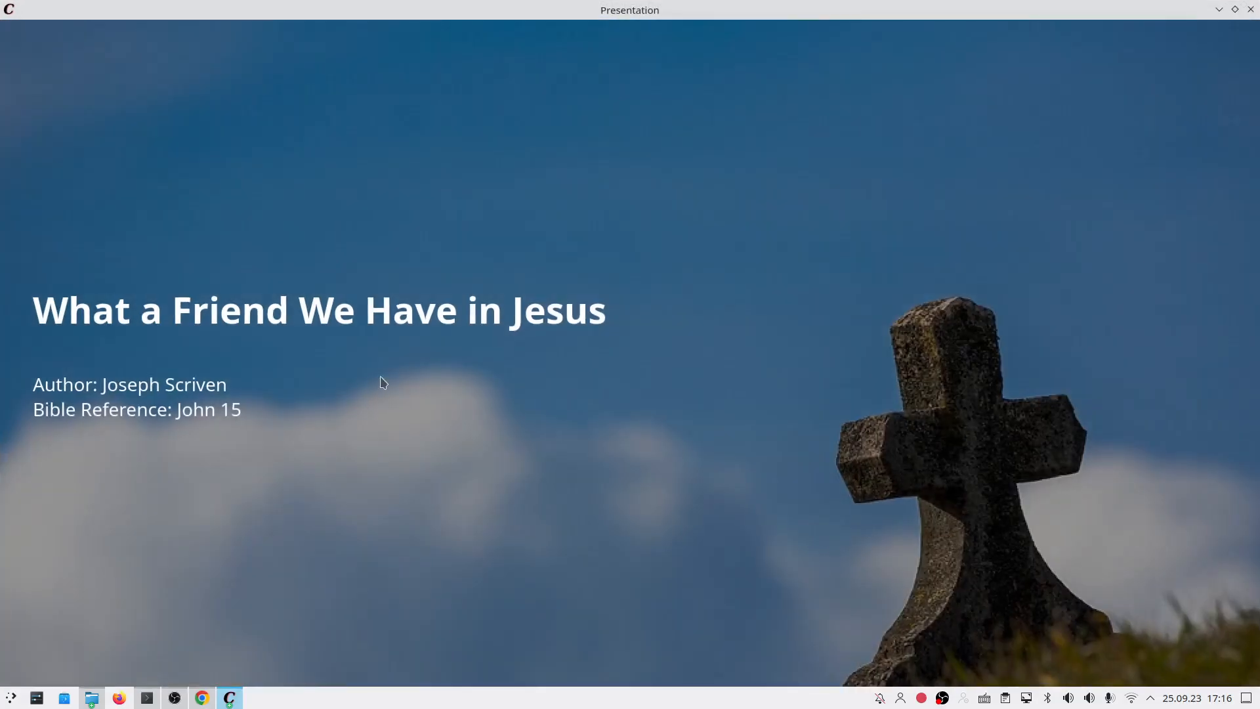
{"action": "left_click", "coordinate": [380, 331]}
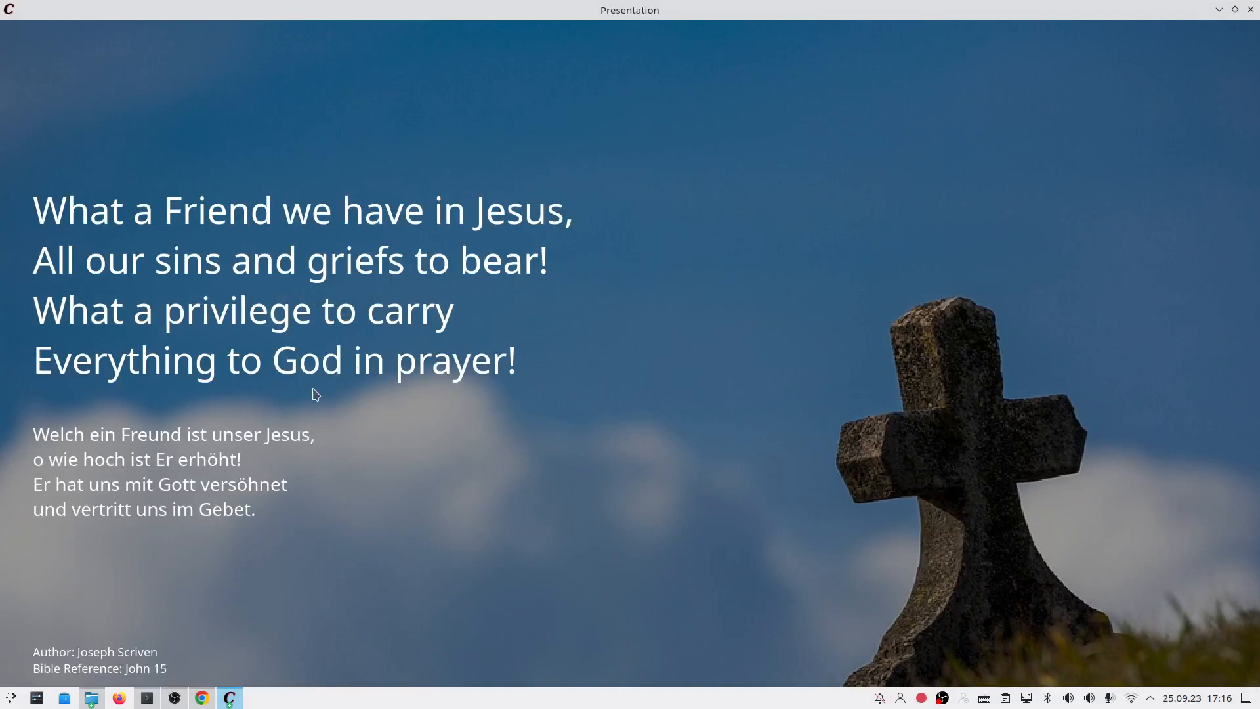
{"action": "left_click", "coordinate": [250, 523]}
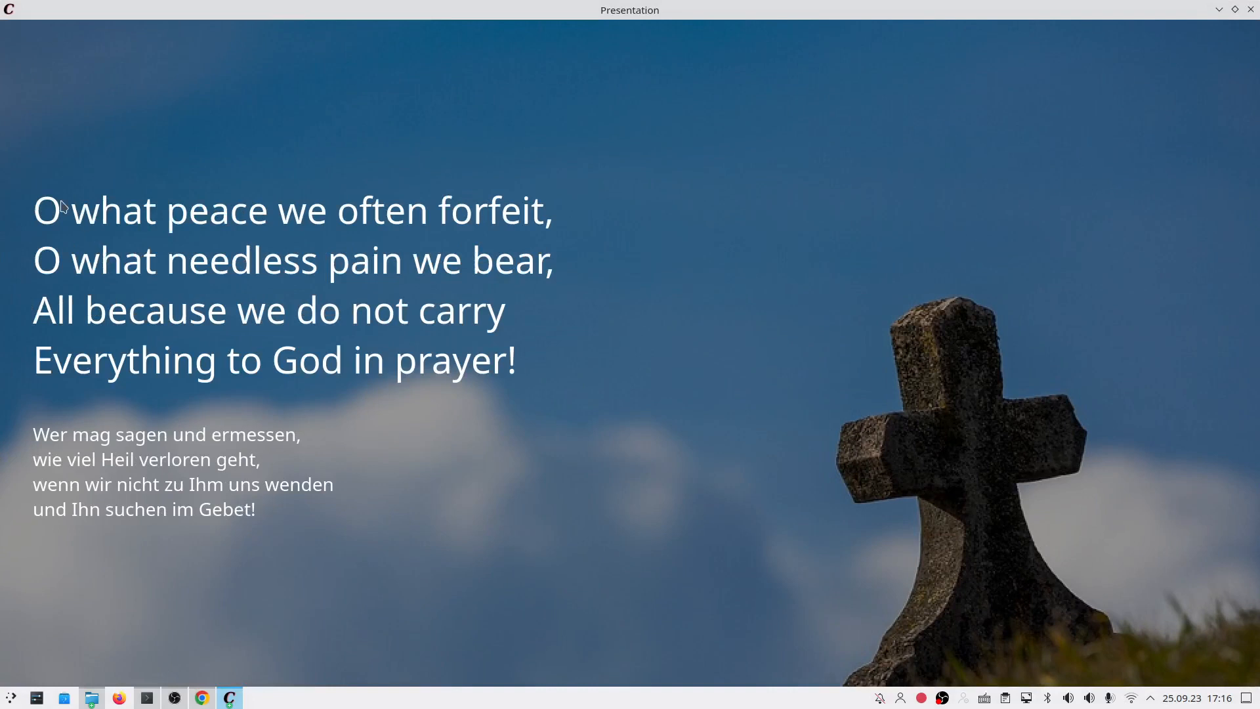
{"action": "key", "text": "Right"}
{"action": "key", "text": "Left"}
{"action": "key", "text": "Right"}
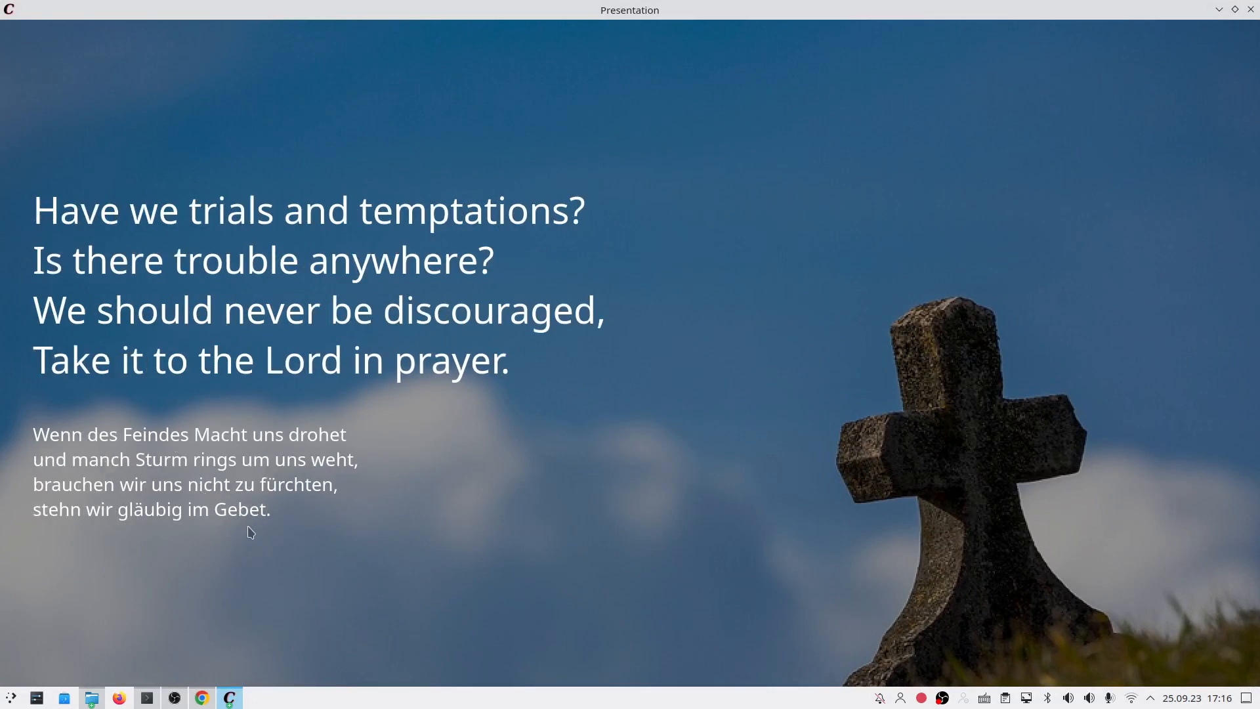
{"action": "key", "text": "Left"}
{"action": "key", "text": "Left"}
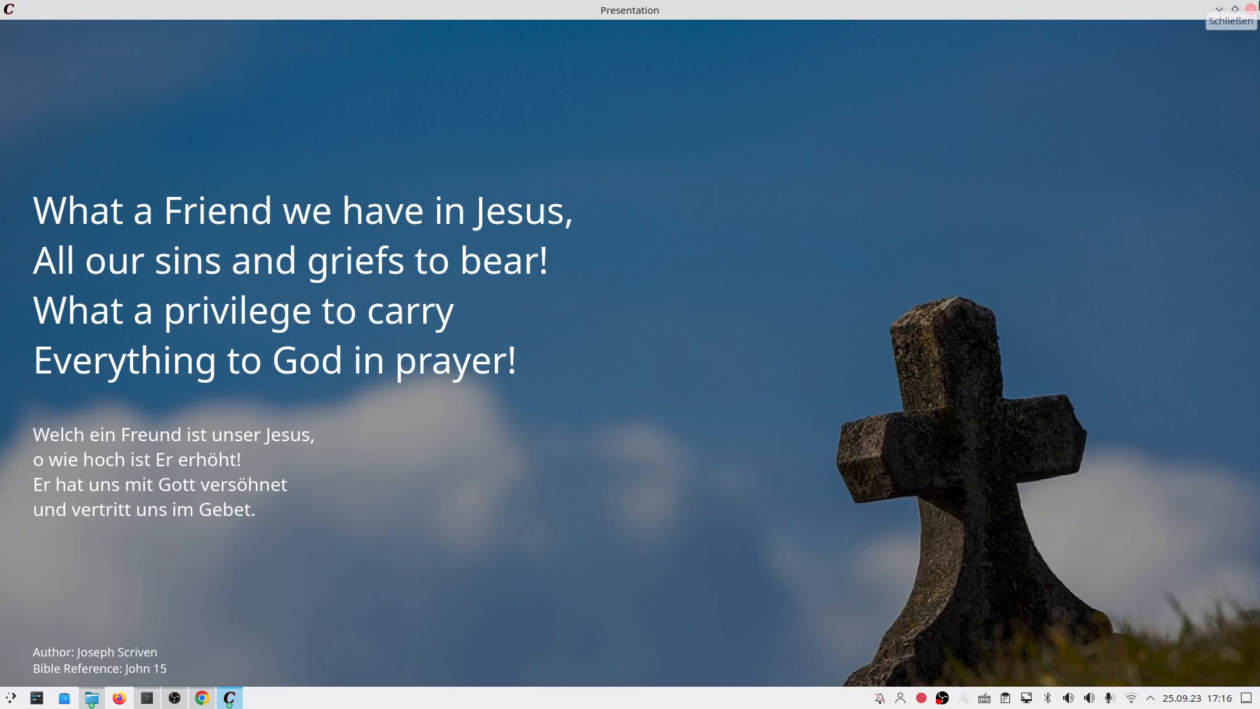
{"action": "left_click", "coordinate": [1250, 9]}
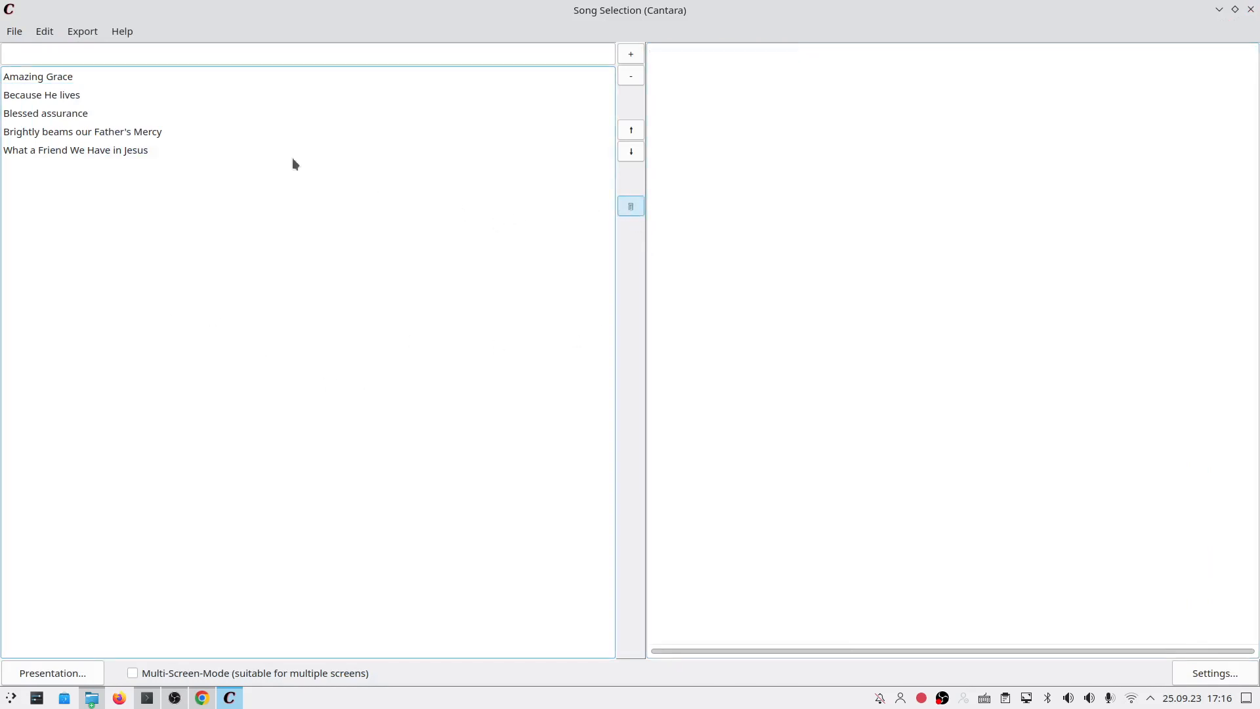
Step: Present Blessed assurance, then drag it out of full screen into a smaller resized window
{"action": "left_click", "coordinate": [121, 113]}
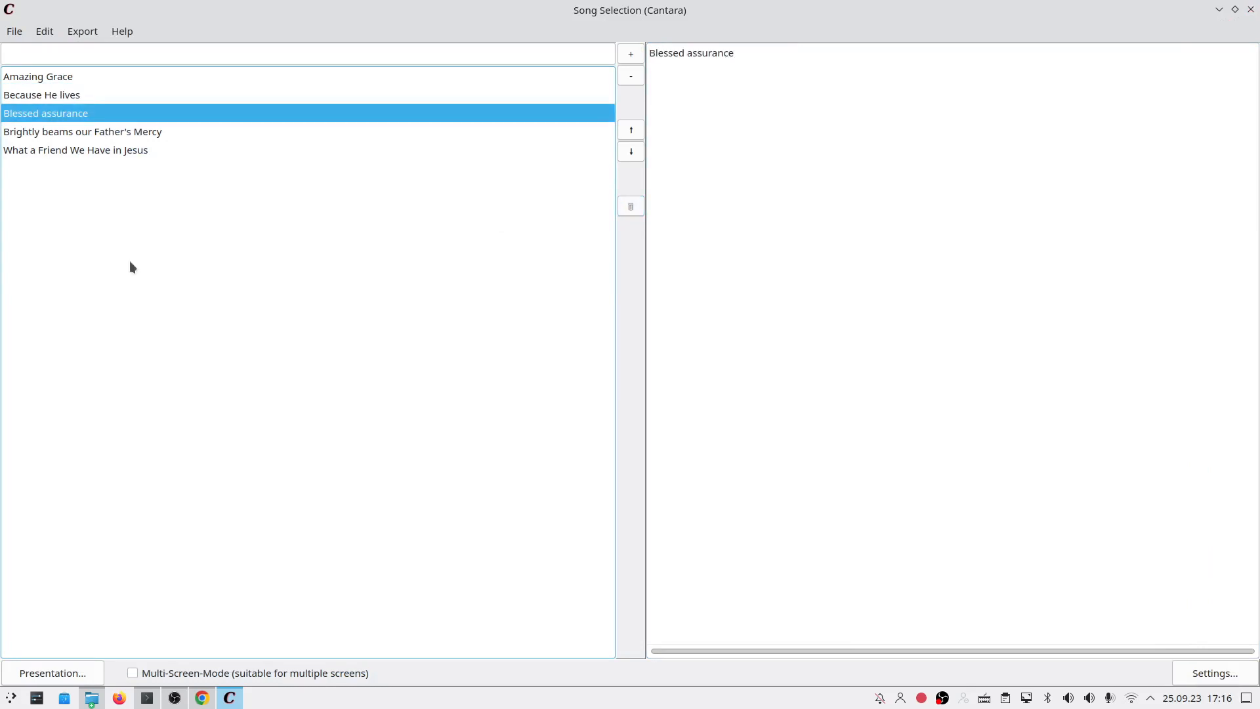
{"action": "left_click", "coordinate": [81, 672]}
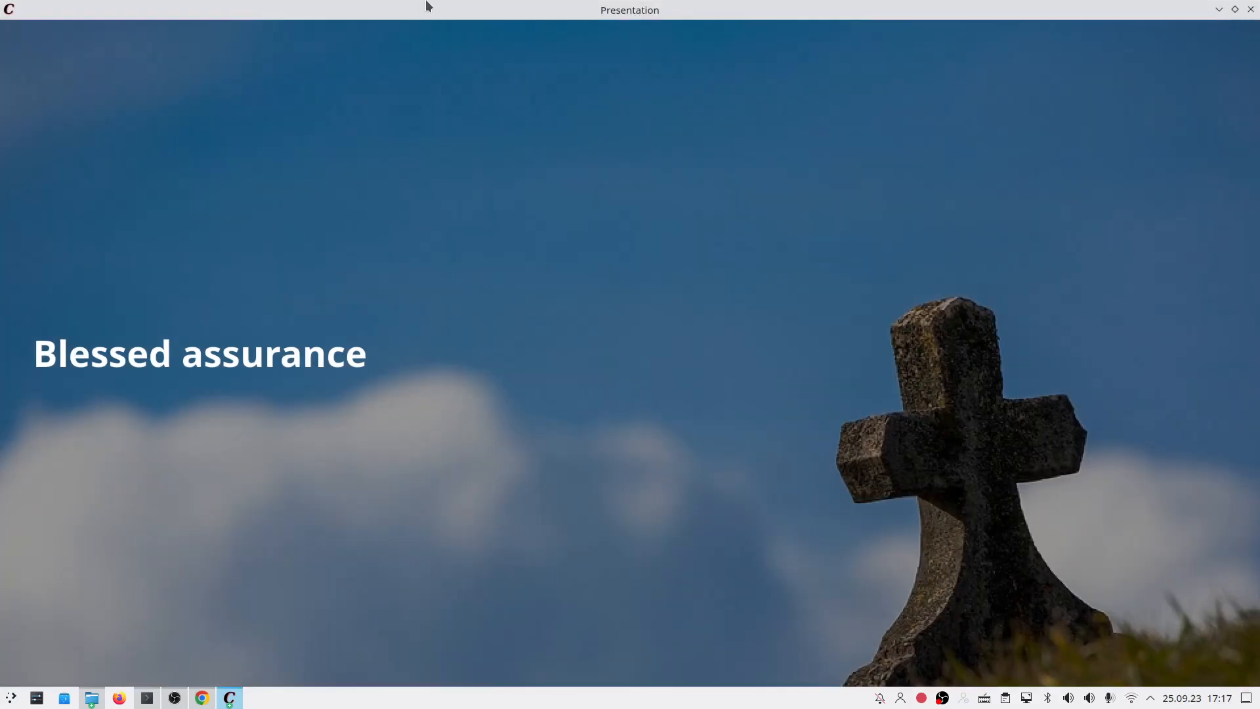
{"action": "left_click_drag", "start_coordinate": [427, 5], "coordinate": [366, 8]}
{"action": "left_click_drag", "start_coordinate": [351, 68], "coordinate": [765, 528]}
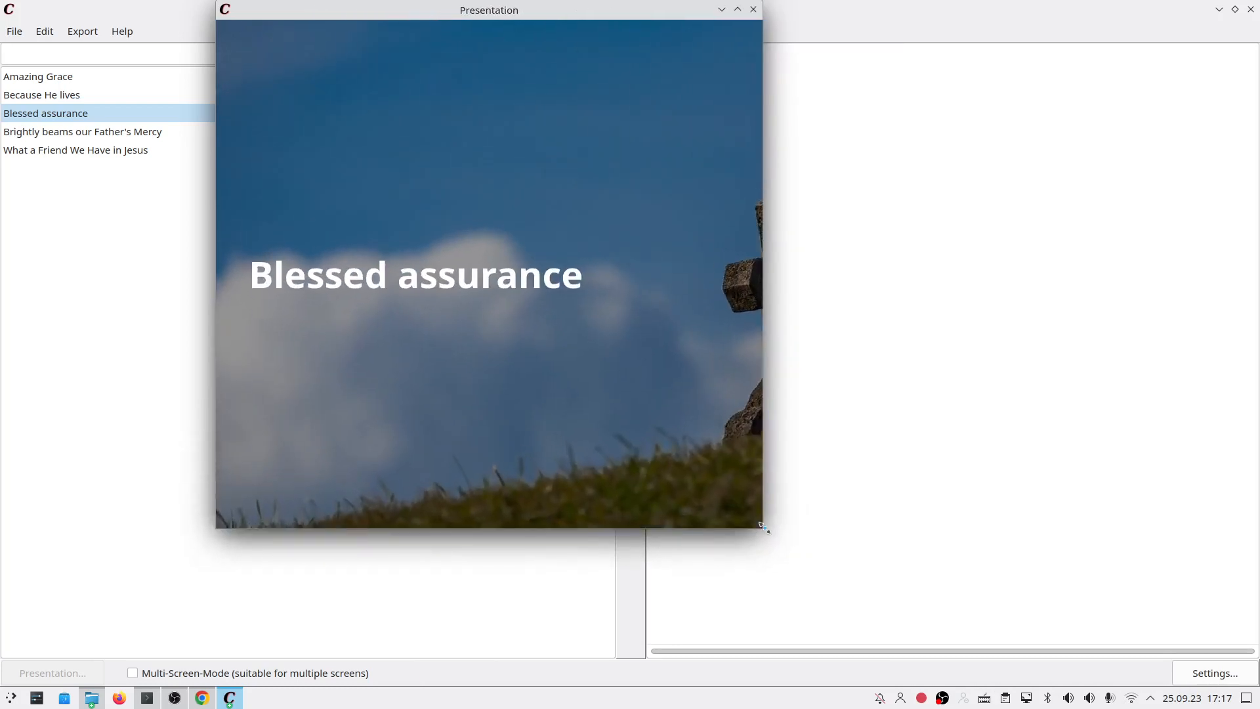
Step: Resize the Blessed assurance presentation window repeatedly while advancing slides, then close the presentation
{"action": "key", "text": "Right"}
{"action": "left_click_drag", "start_coordinate": [757, 530], "coordinate": [1046, 547]}
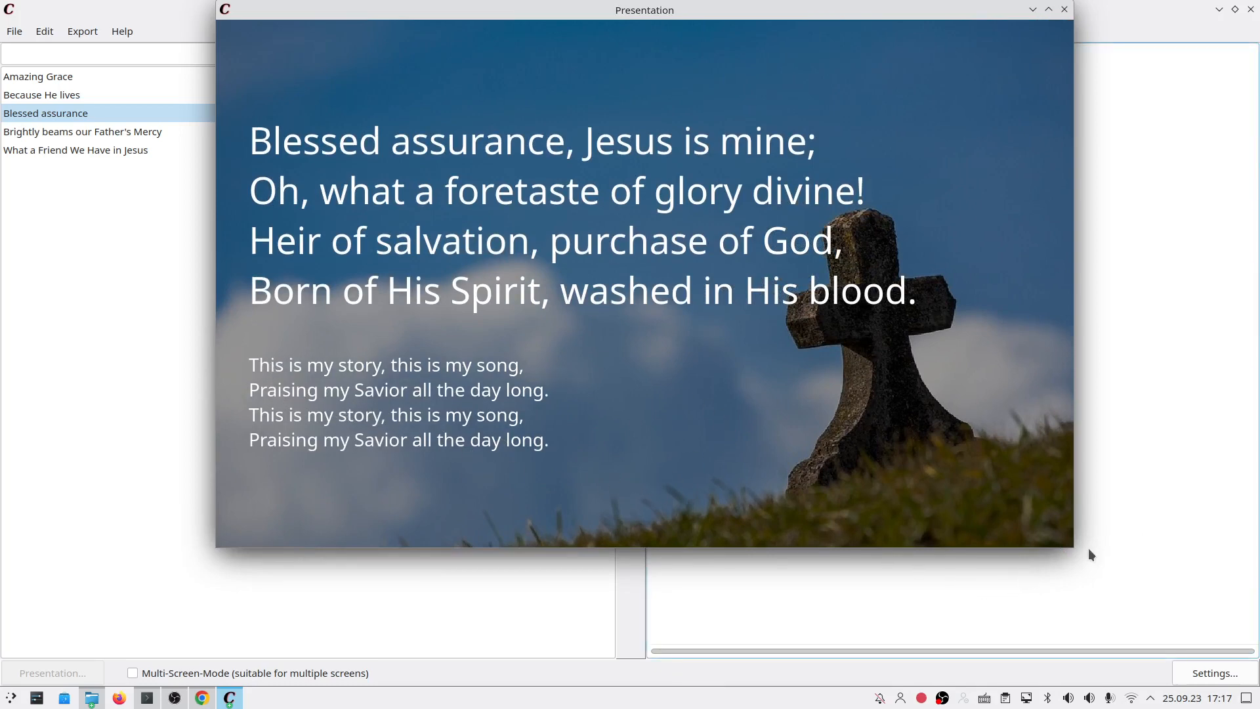
{"action": "left_click_drag", "start_coordinate": [1075, 550], "coordinate": [847, 479]}
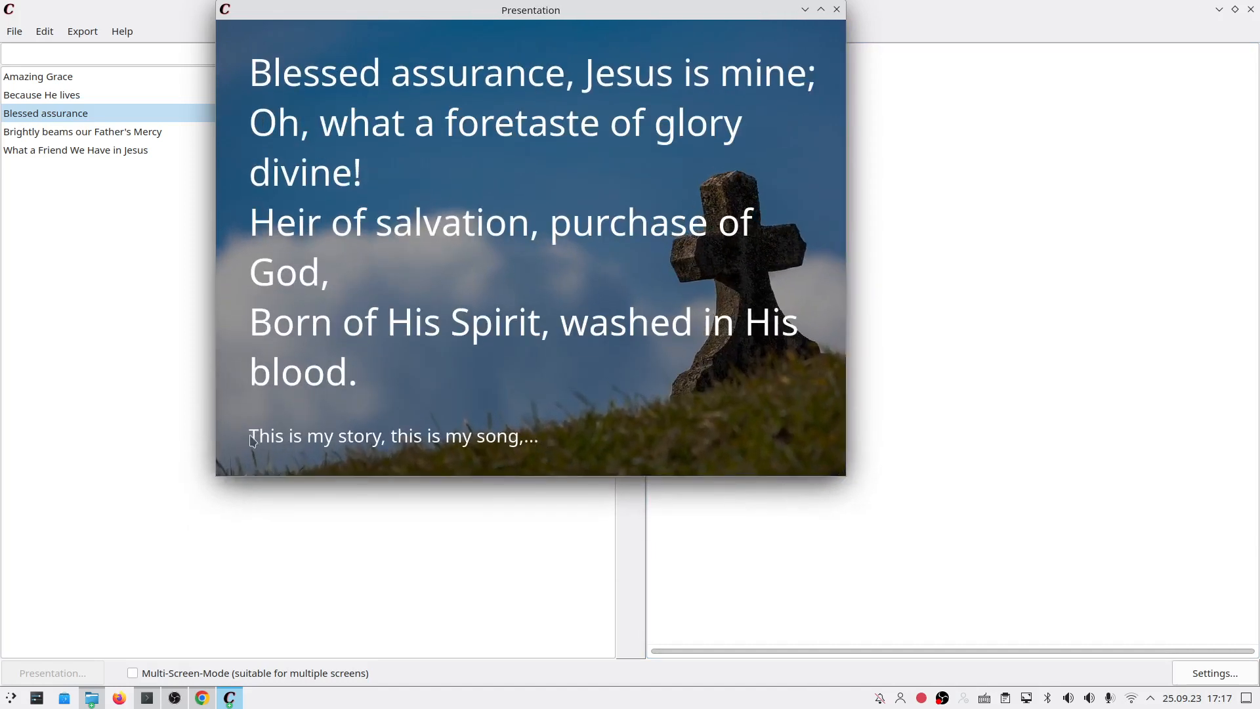
{"action": "left_click_drag", "start_coordinate": [842, 475], "coordinate": [1024, 585]}
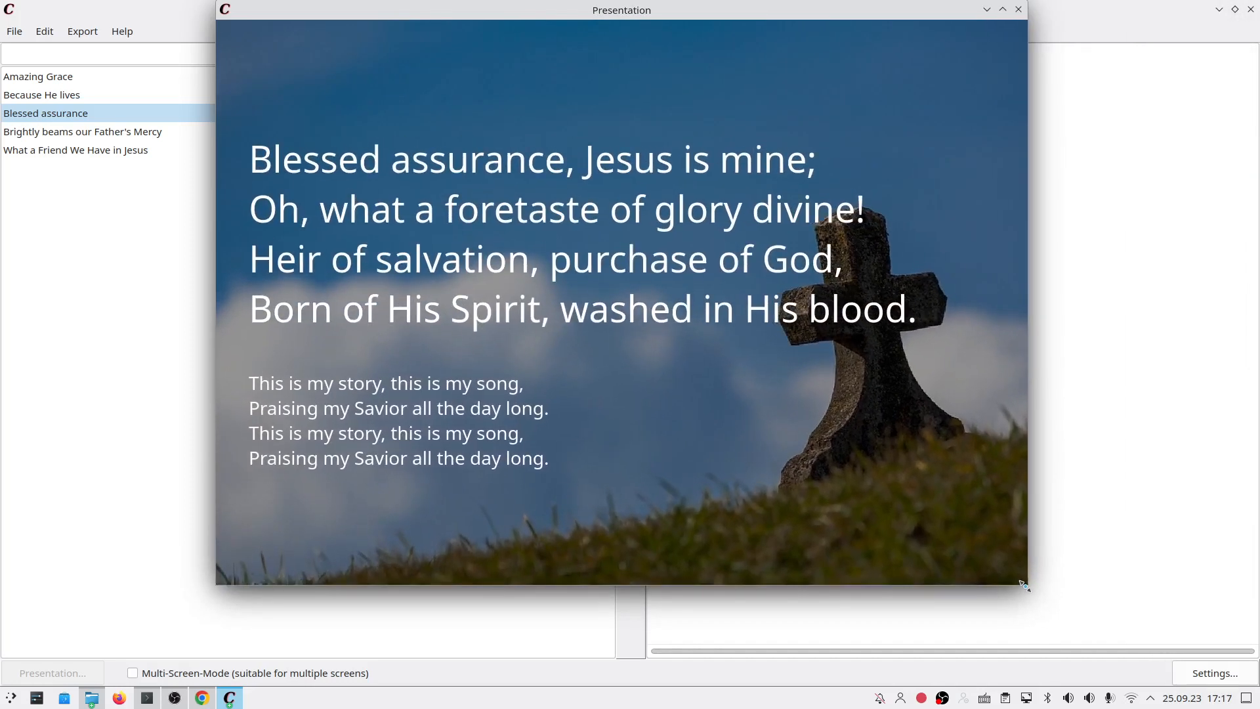
{"action": "left_click_drag", "start_coordinate": [589, 2], "coordinate": [603, 73]}
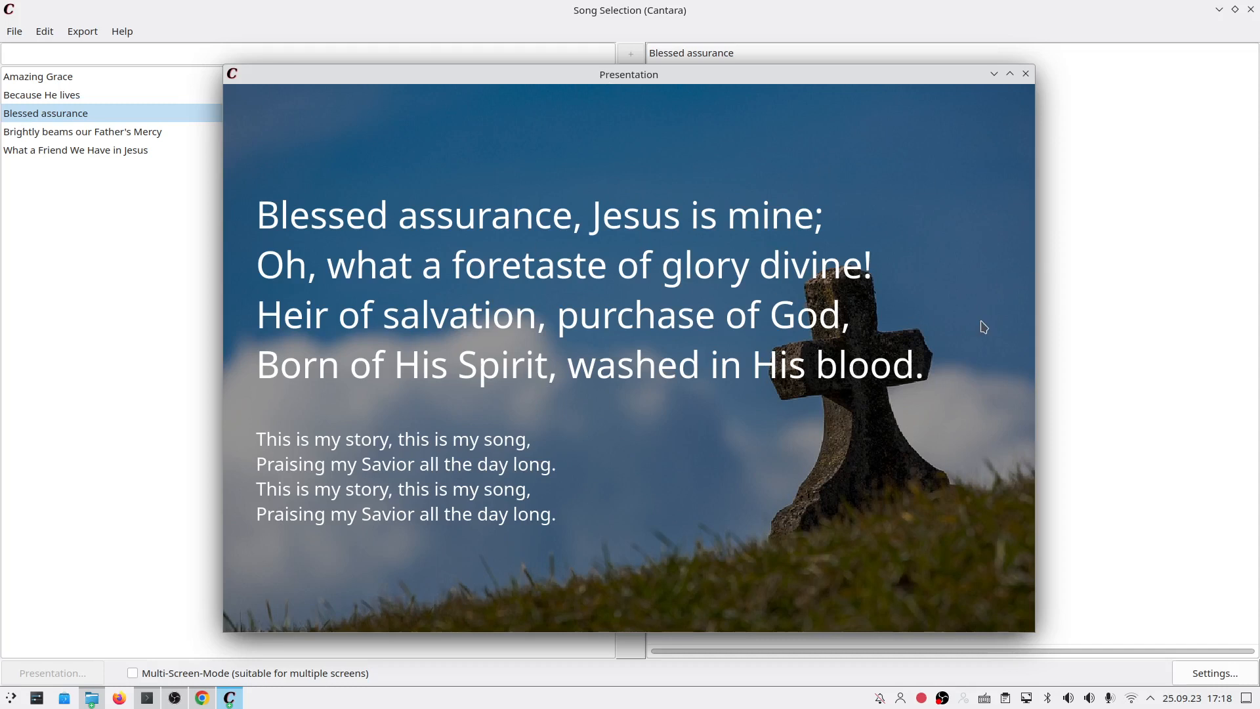
{"action": "left_click", "coordinate": [947, 310]}
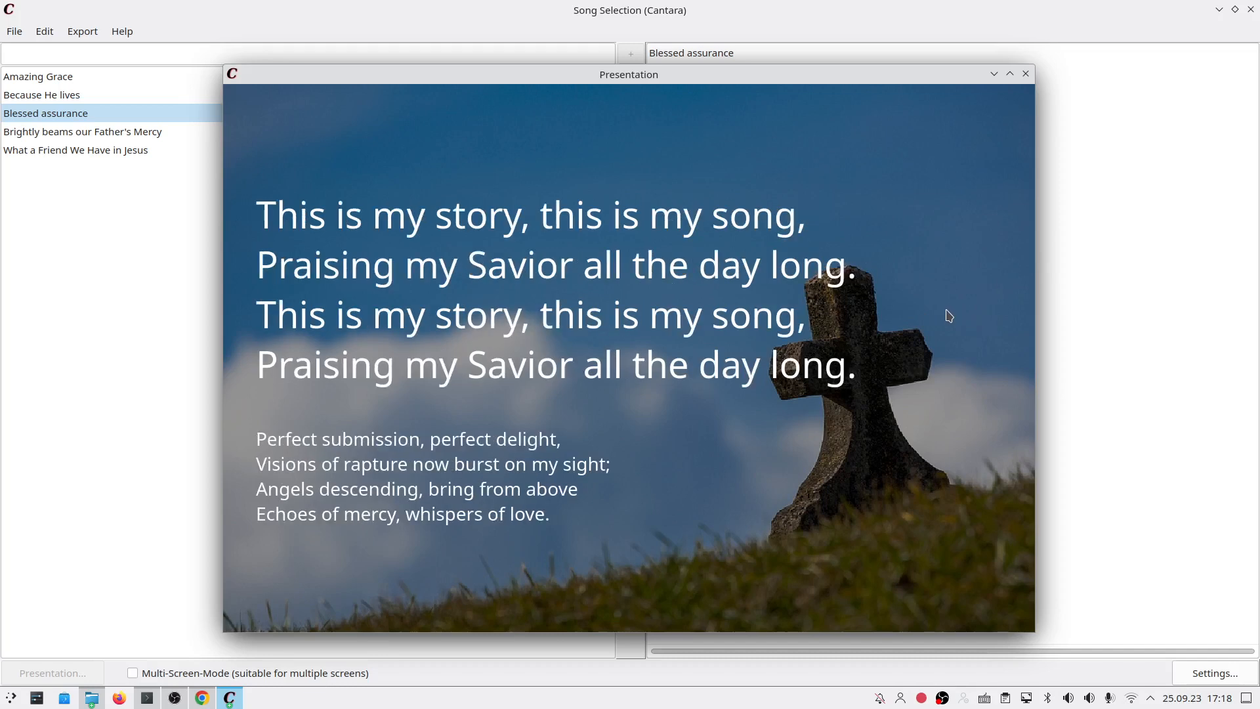
{"action": "left_click", "coordinate": [1026, 73]}
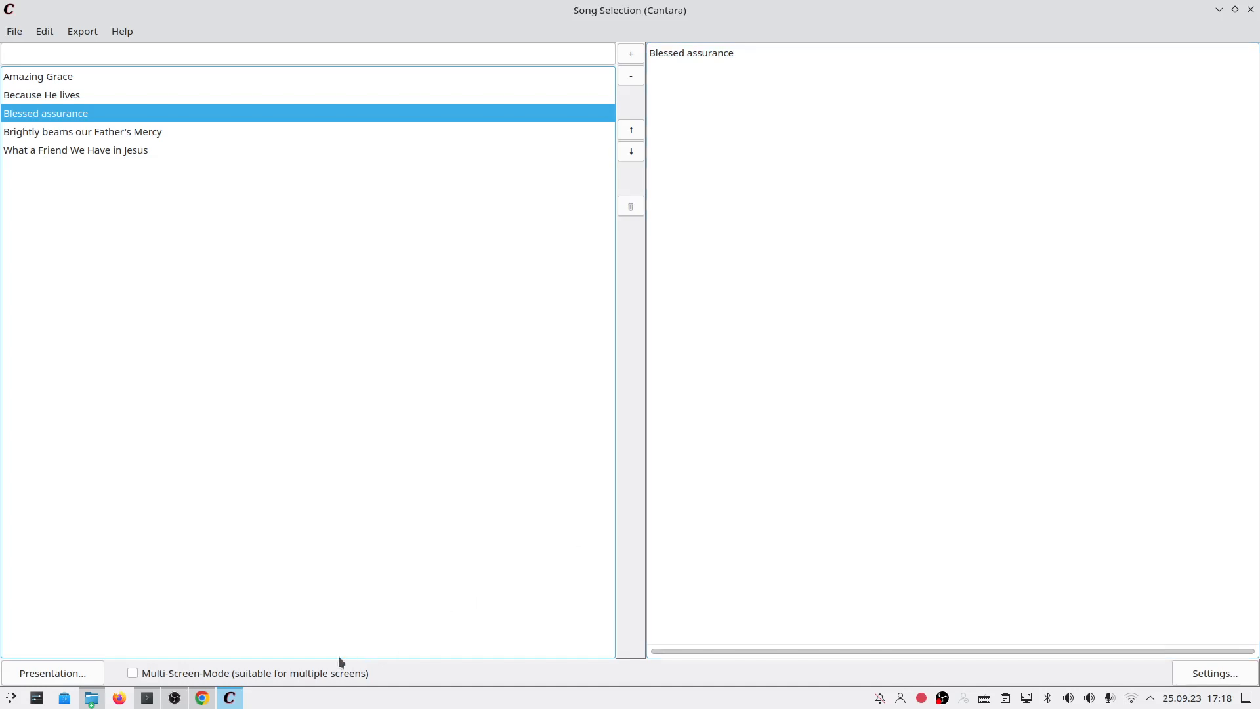
Step: Enable Multi-Screen-Mode, present Blessed assurance in F11 full screen, and return to Song Selection
{"action": "left_click", "coordinate": [341, 675]}
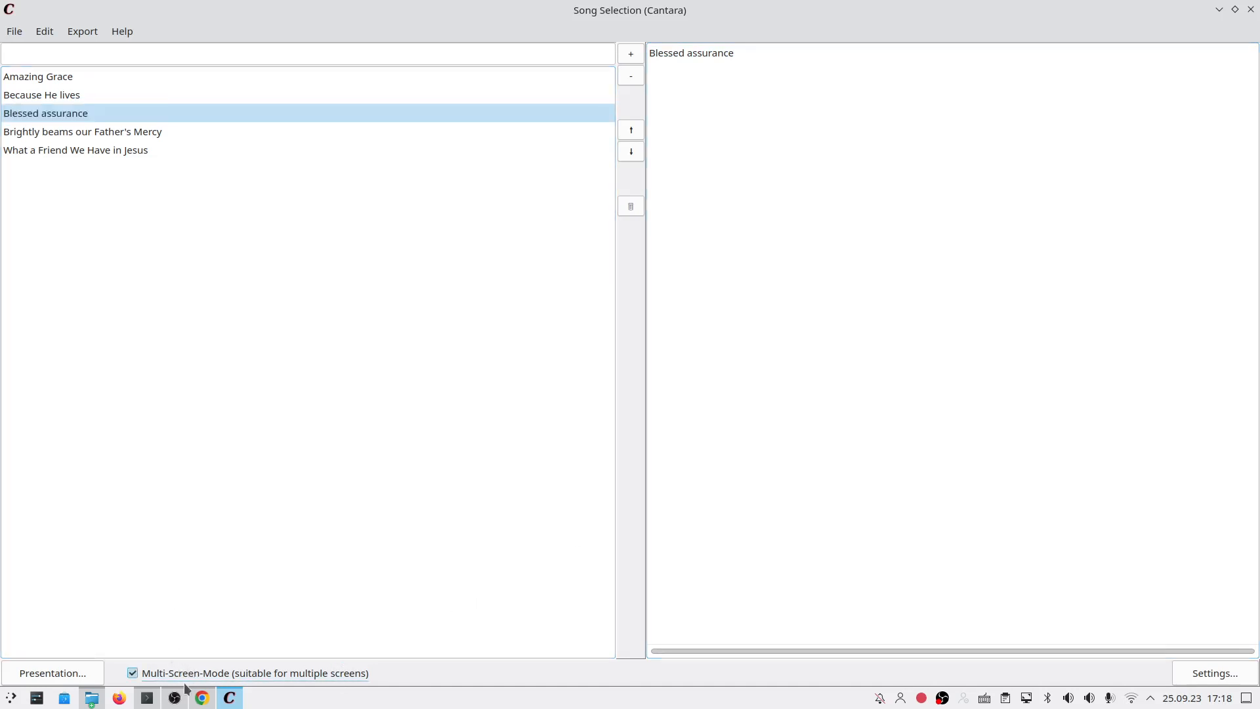
{"action": "left_click", "coordinate": [99, 672]}
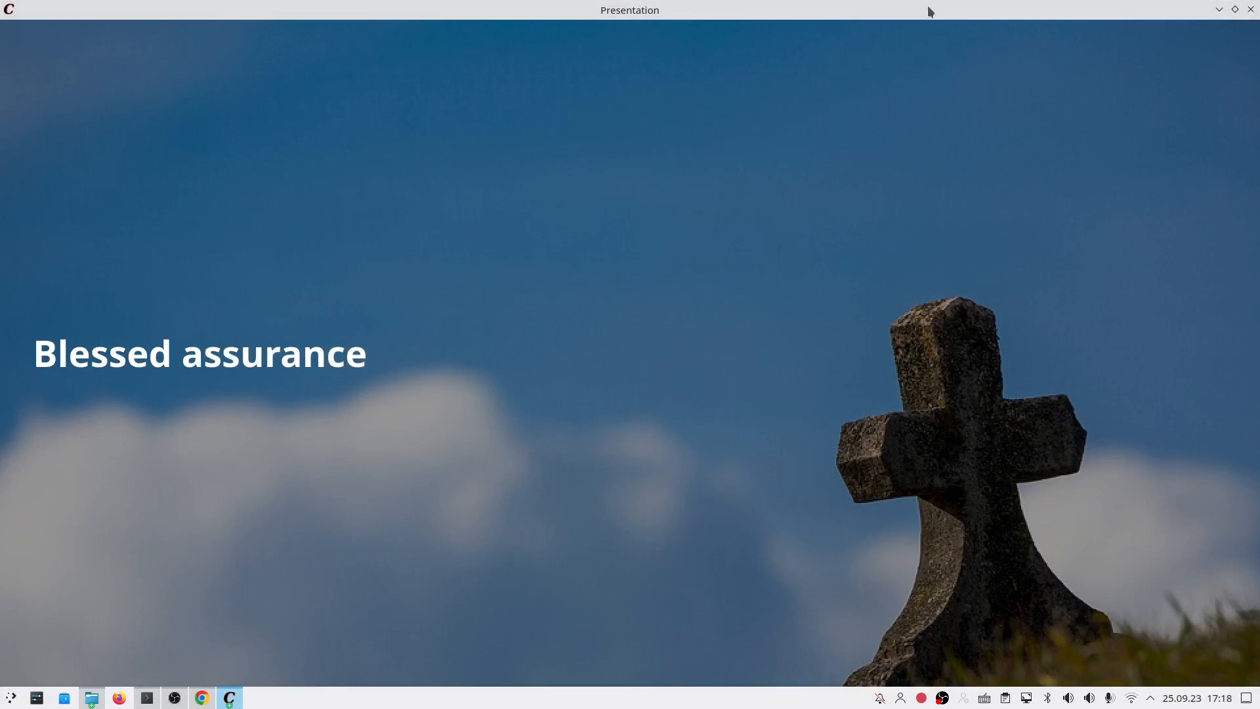
{"action": "key", "text": "F11"}
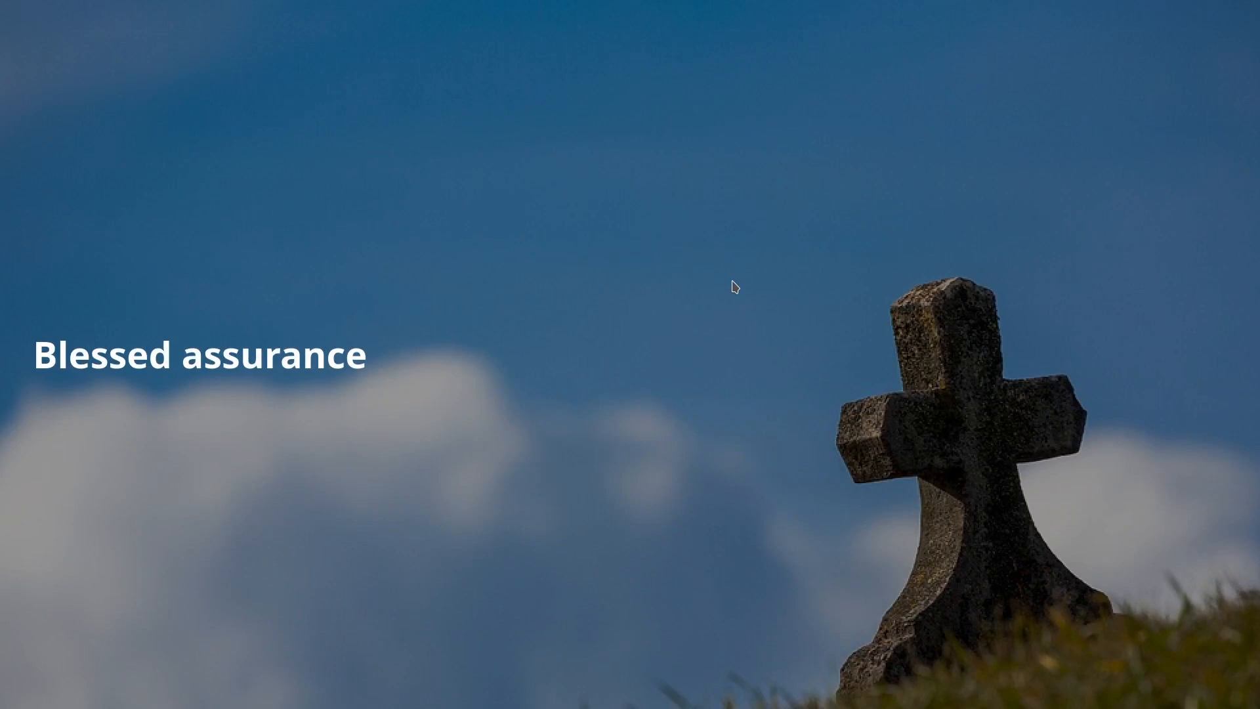
{"action": "key", "text": "alt+Tab"}
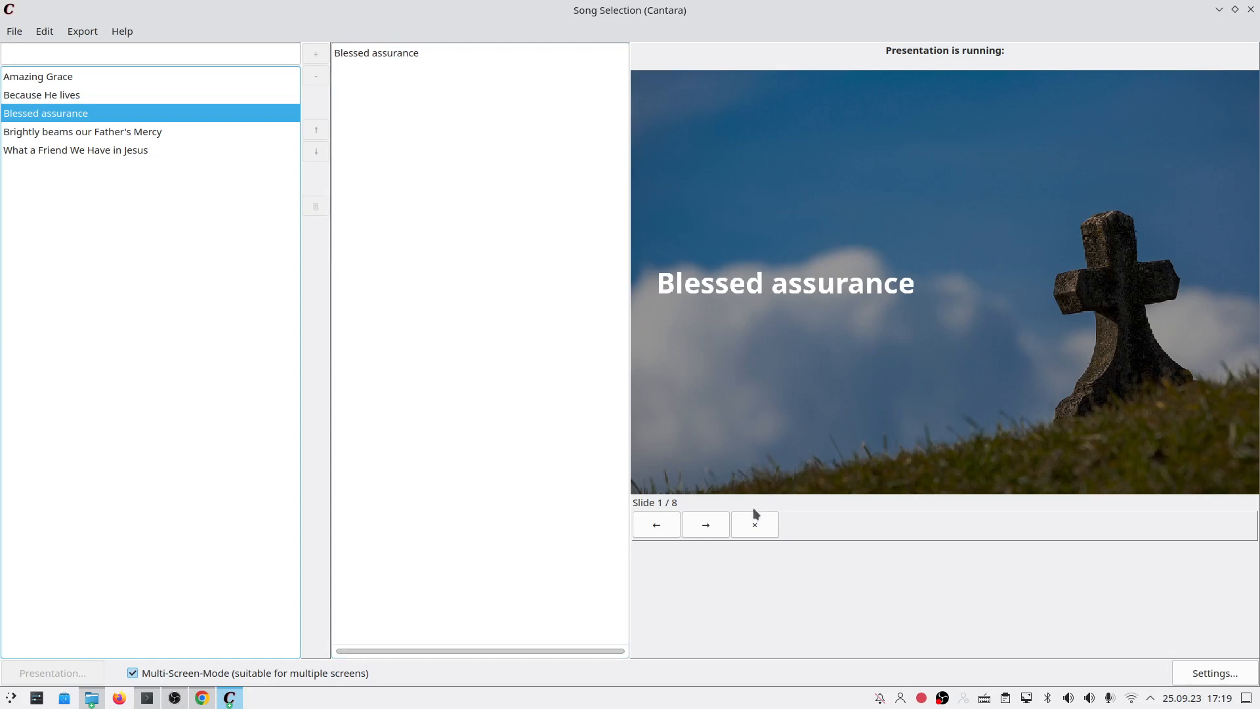
Step: Move back and forth through the Blessed assurance slides from the main window, ending on slide 4
{"action": "key", "text": "Right"}
{"action": "key", "text": "Right"}
{"action": "key", "text": "Right"}
{"action": "key", "text": "Right"}
{"action": "key", "text": "Right"}
{"action": "key", "text": "Right"}
{"action": "key", "text": "Right"}
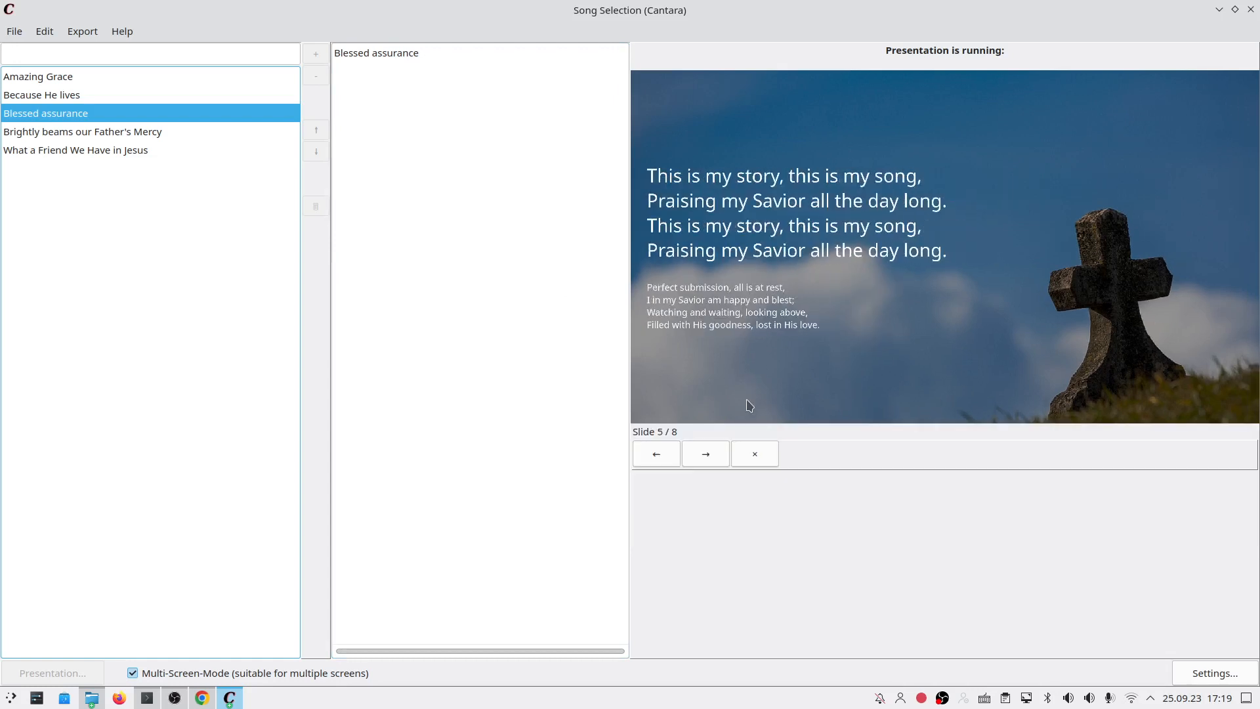
{"action": "key", "text": "Left"}
{"action": "key", "text": "Left"}
{"action": "key", "text": "Left"}
{"action": "key", "text": "Left"}
{"action": "key", "text": "Left"}
{"action": "key", "text": "Left"}
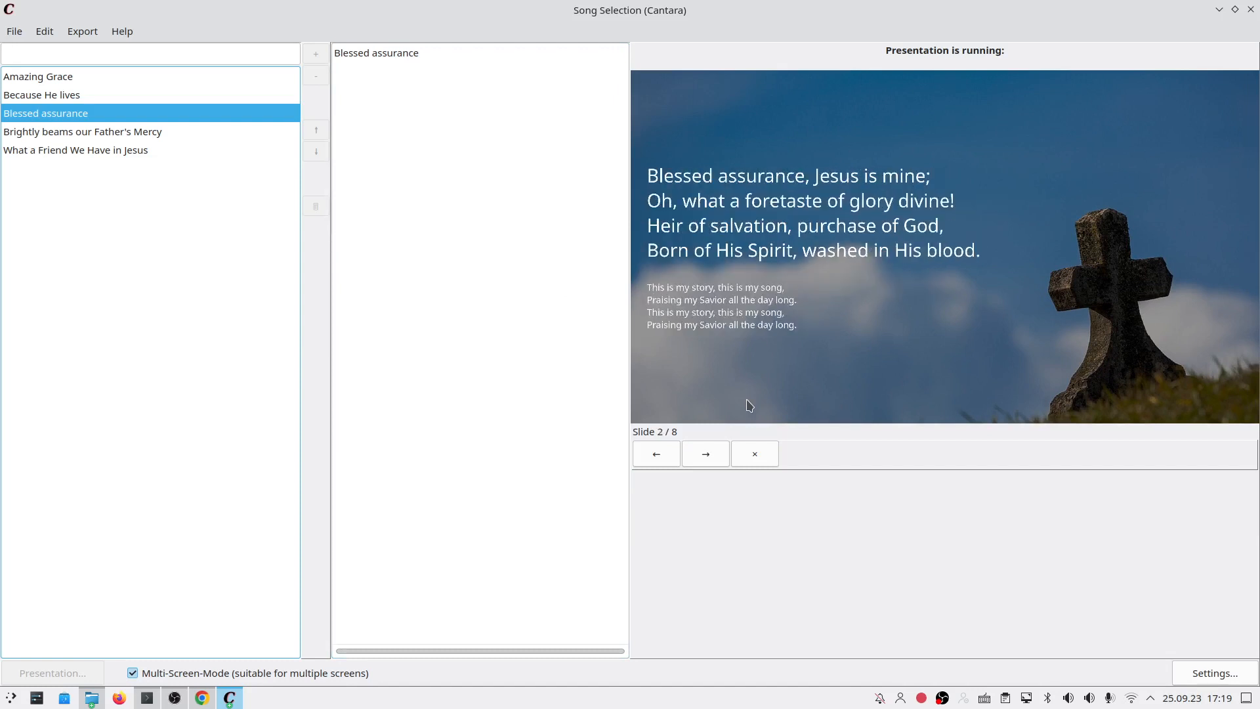
{"action": "key", "text": "Left"}
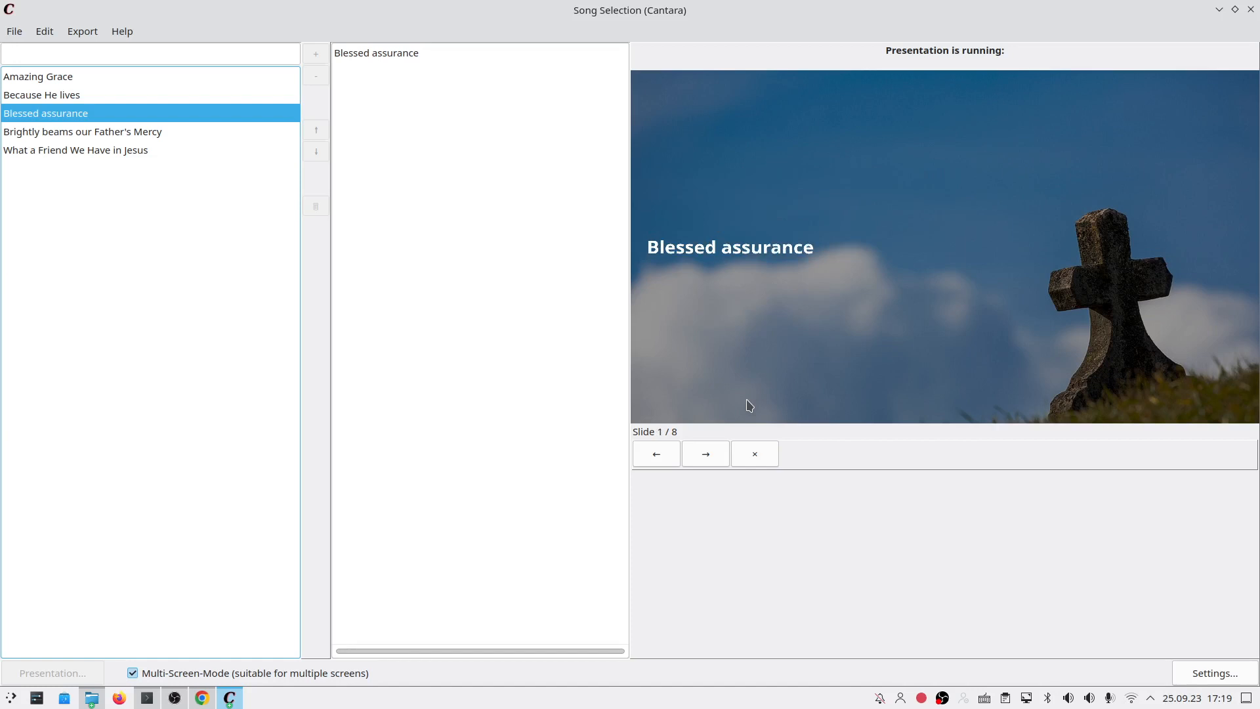
{"action": "key", "text": "Right"}
{"action": "key", "text": "Right"}
{"action": "key", "text": "Right"}
{"action": "key", "text": "Right"}
{"action": "key", "text": "Right"}
{"action": "key", "text": "Right"}
{"action": "key", "text": "Right"}
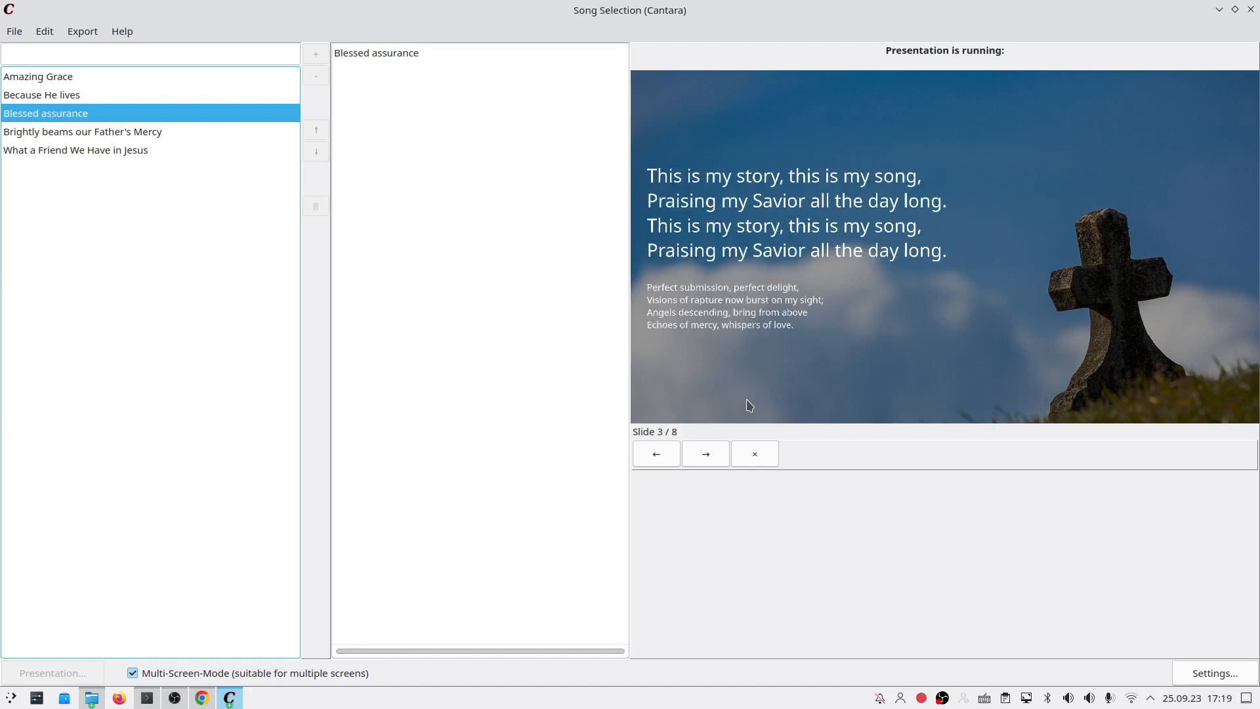
{"action": "key", "text": "Left"}
{"action": "key", "text": "Left"}
{"action": "key", "text": "Left"}
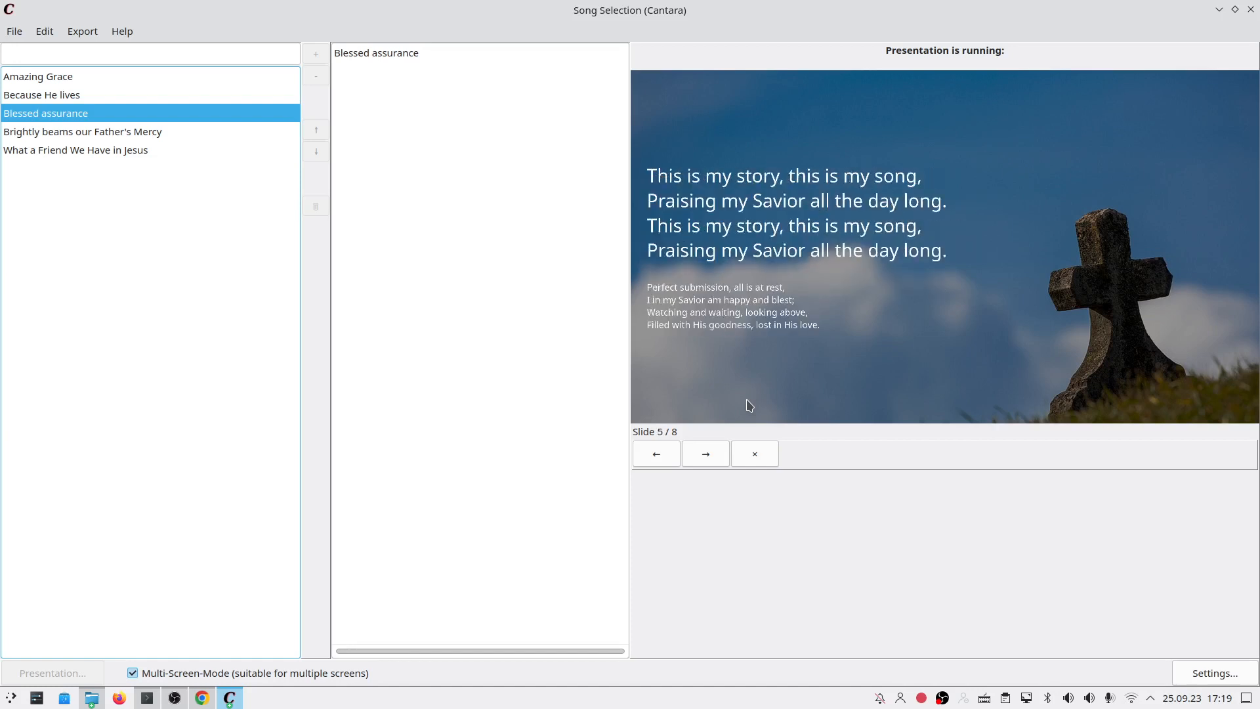
{"action": "left_click", "coordinate": [395, 58]}
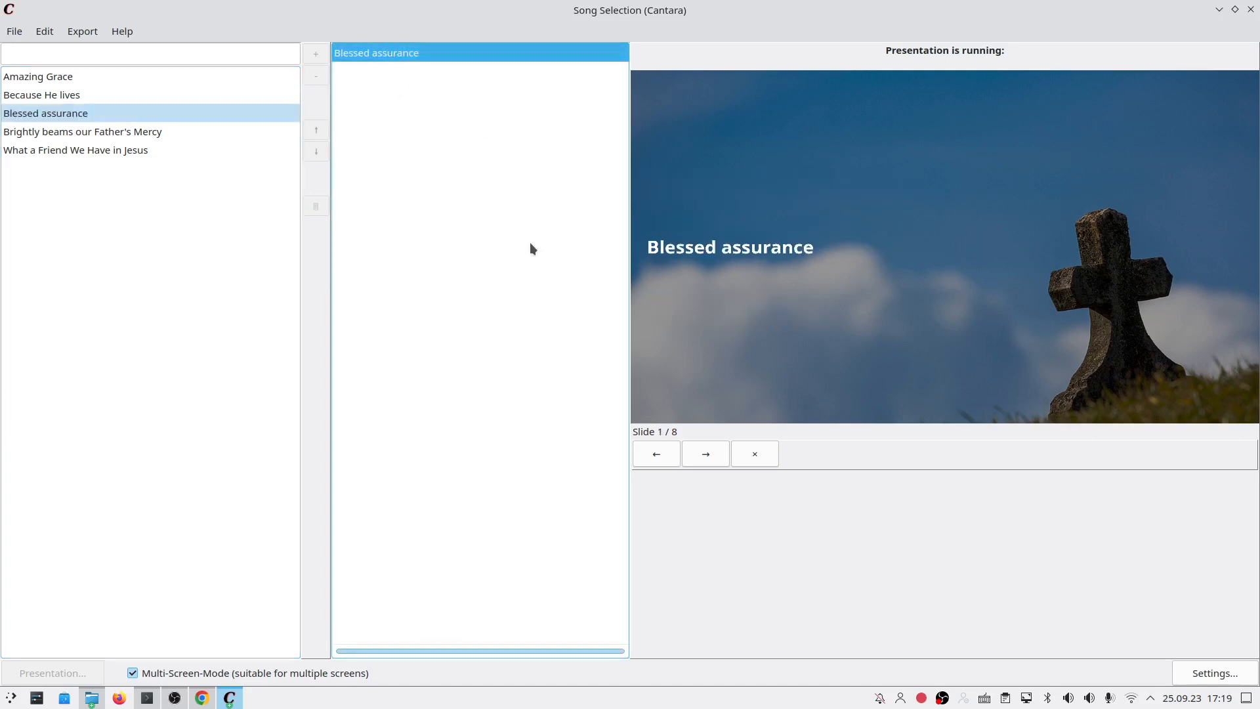
{"action": "key", "text": "Right"}
{"action": "key", "text": "Right"}
{"action": "key", "text": "Right"}
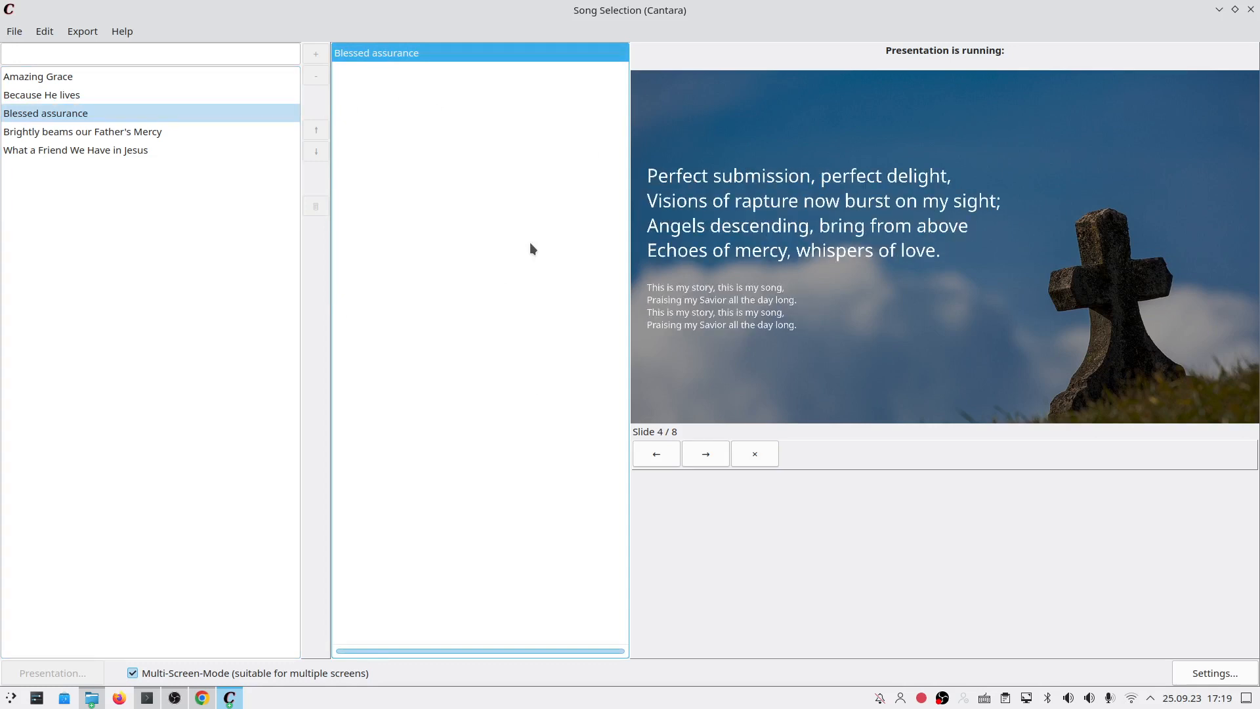
Step: End the presentation, then open and close the Help menu without choosing anything
{"action": "left_click", "coordinate": [748, 447]}
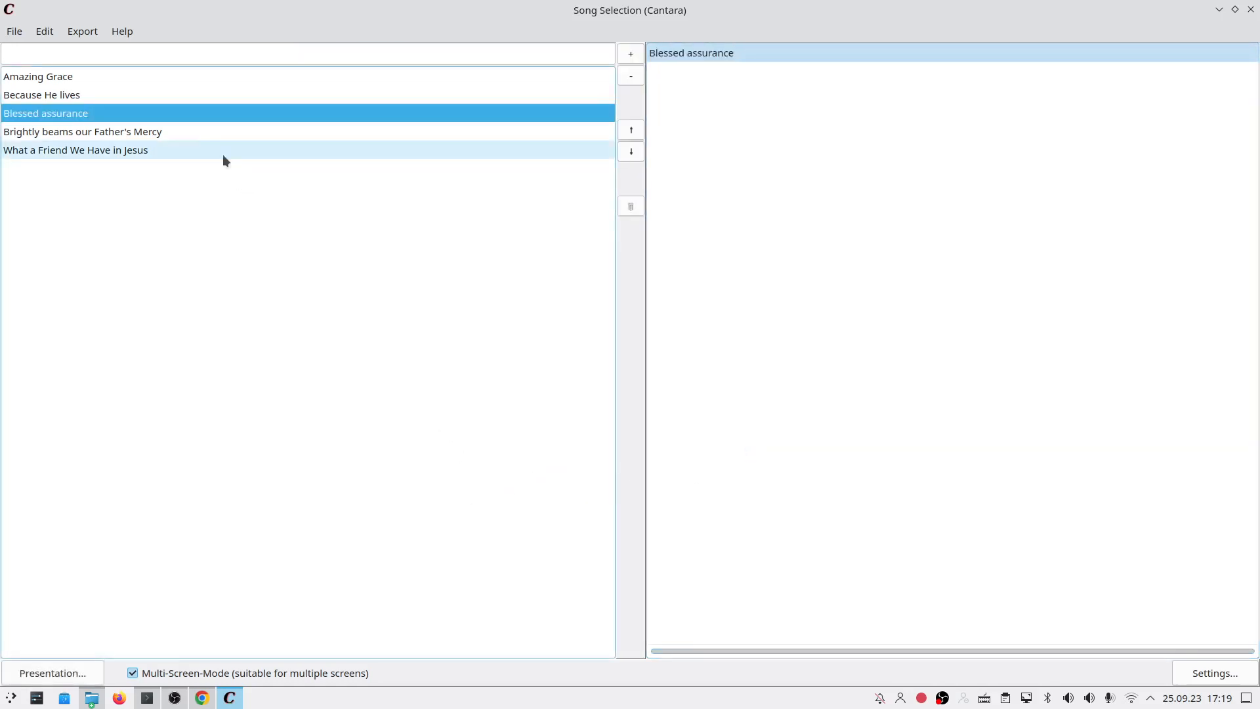
{"action": "left_click", "coordinate": [100, 33]}
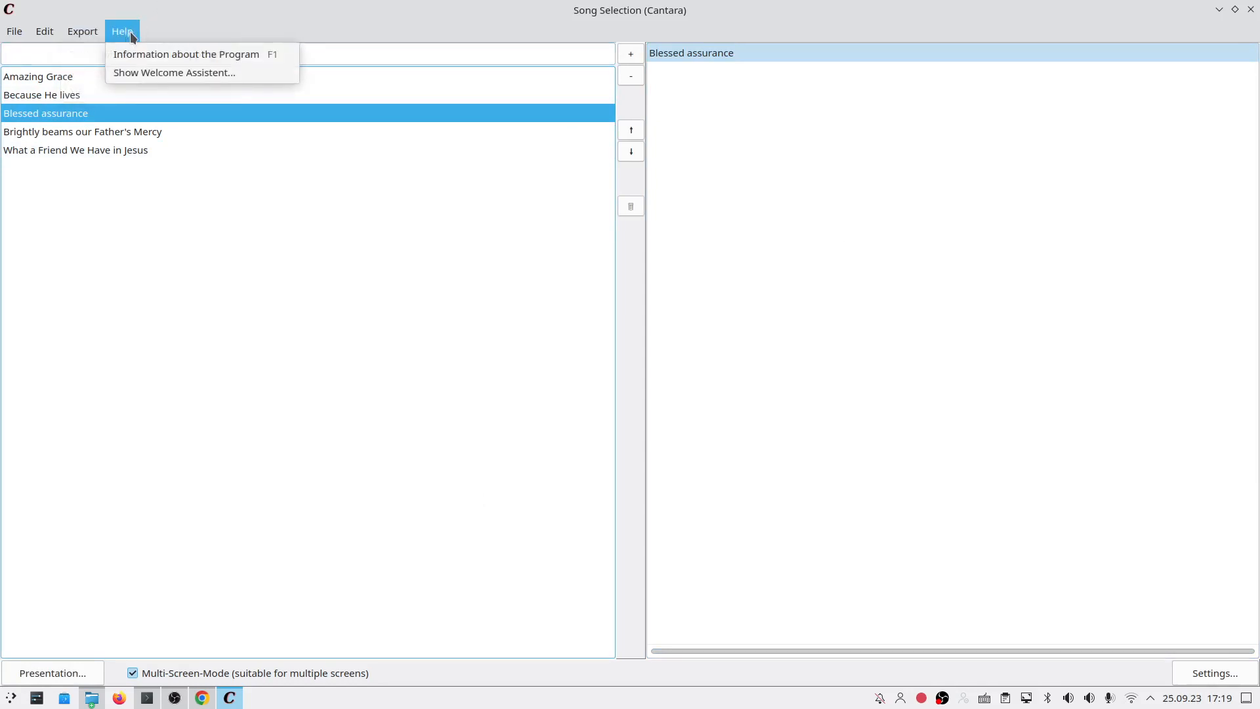
{"action": "left_click", "coordinate": [131, 36]}
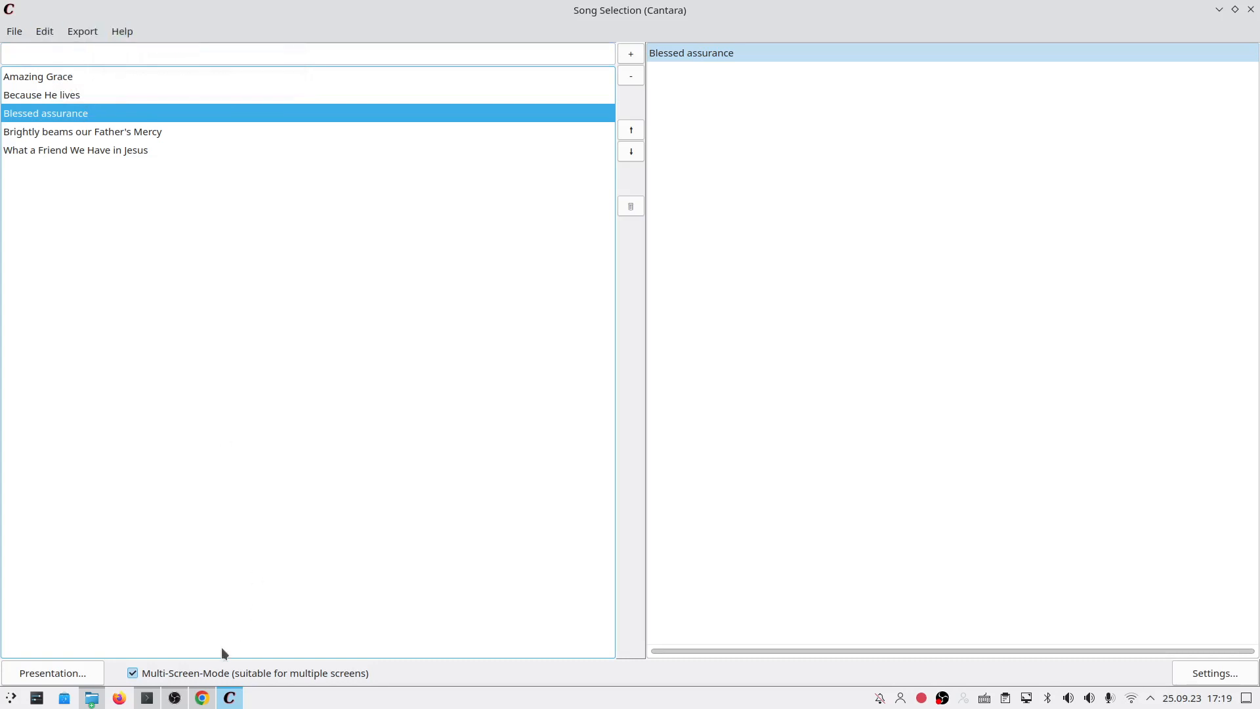